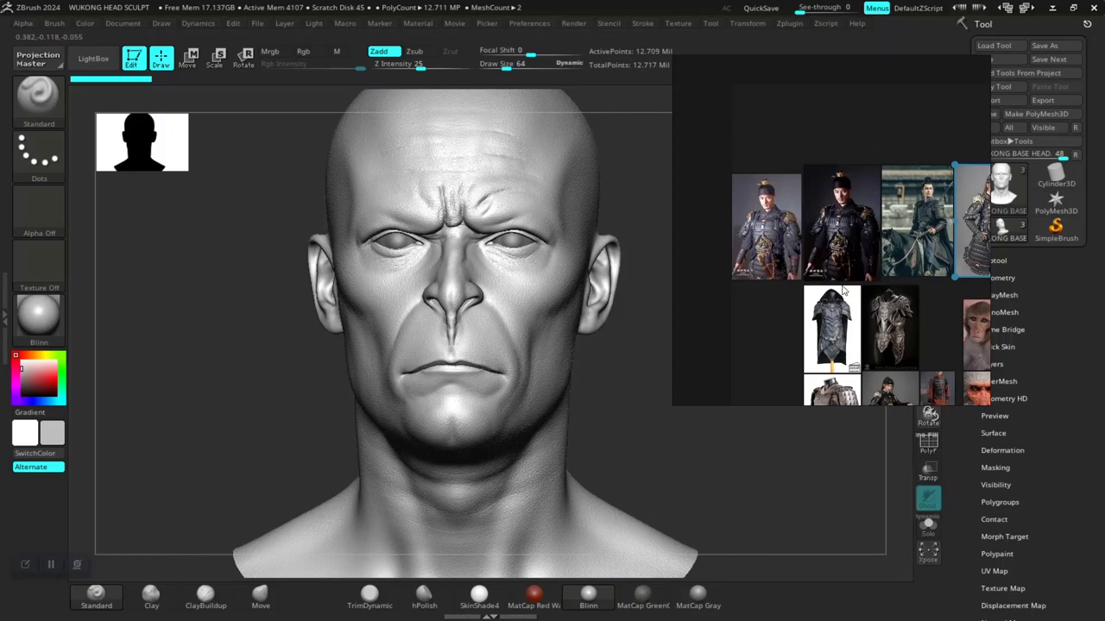
# Examine the armour references: the lamellar torso armour, the kneeling warrior's shoulder guards and the red-sleeved soldier's plated chest
pyautogui.scroll(8, 843, 291)
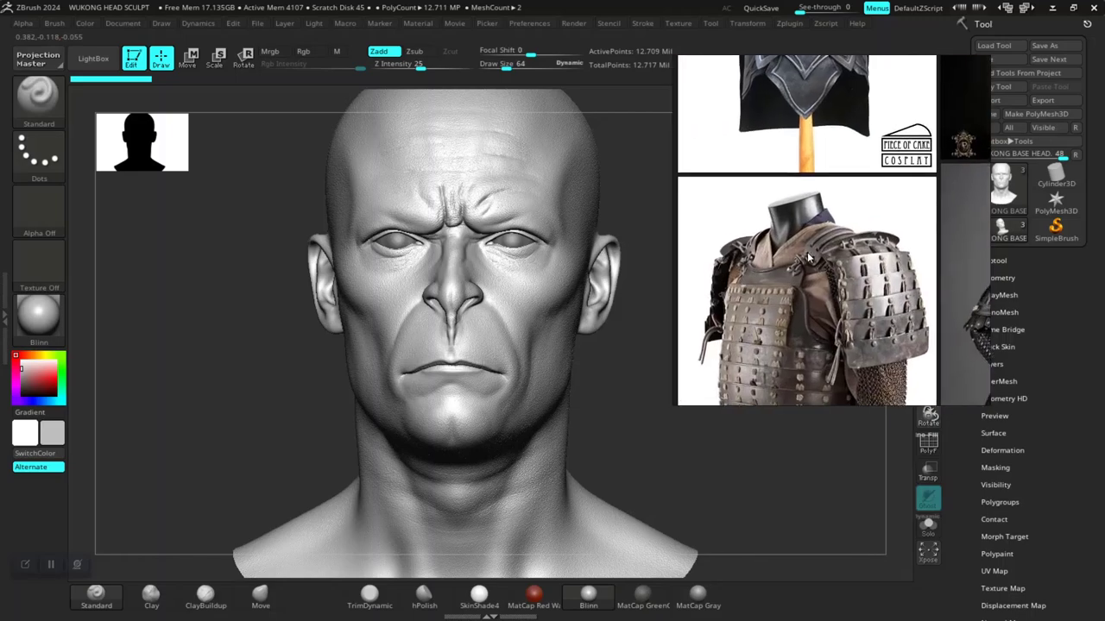
pyautogui.scroll(5, 808, 257)
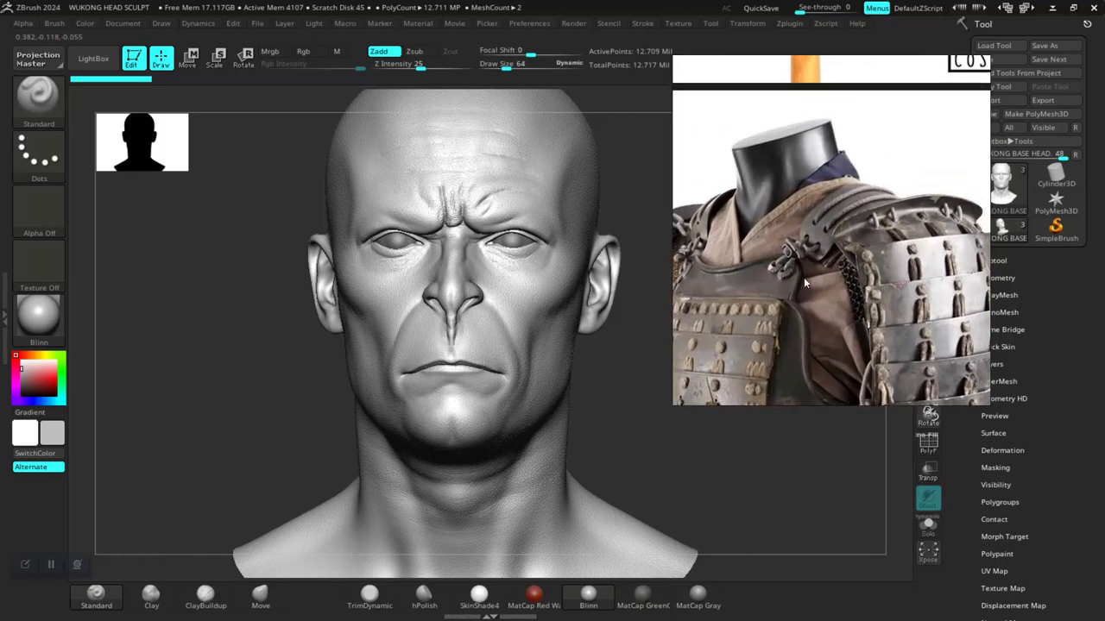
pyautogui.scroll(-6, 803, 278)
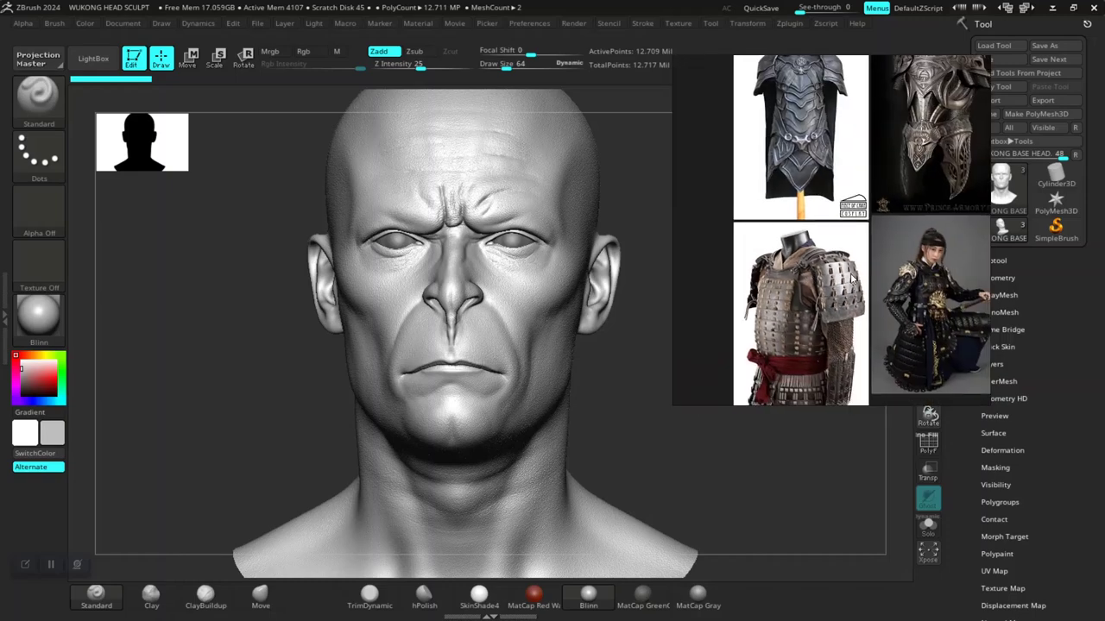
pyautogui.scroll(6, 851, 279)
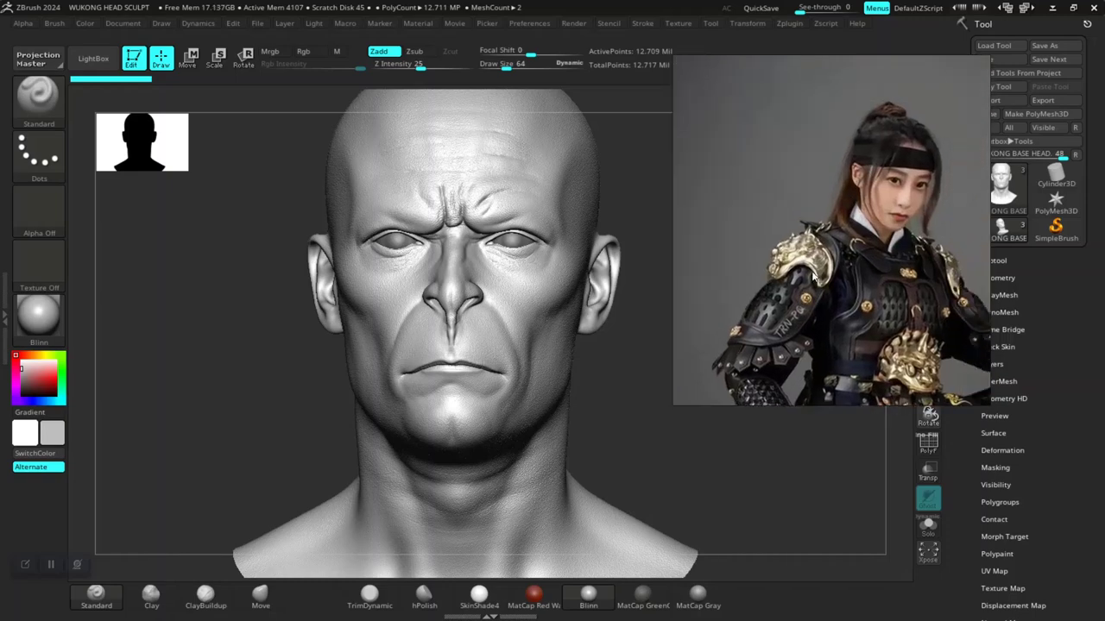
pyautogui.scroll(2, 812, 274)
pyautogui.scroll(-6, 803, 285)
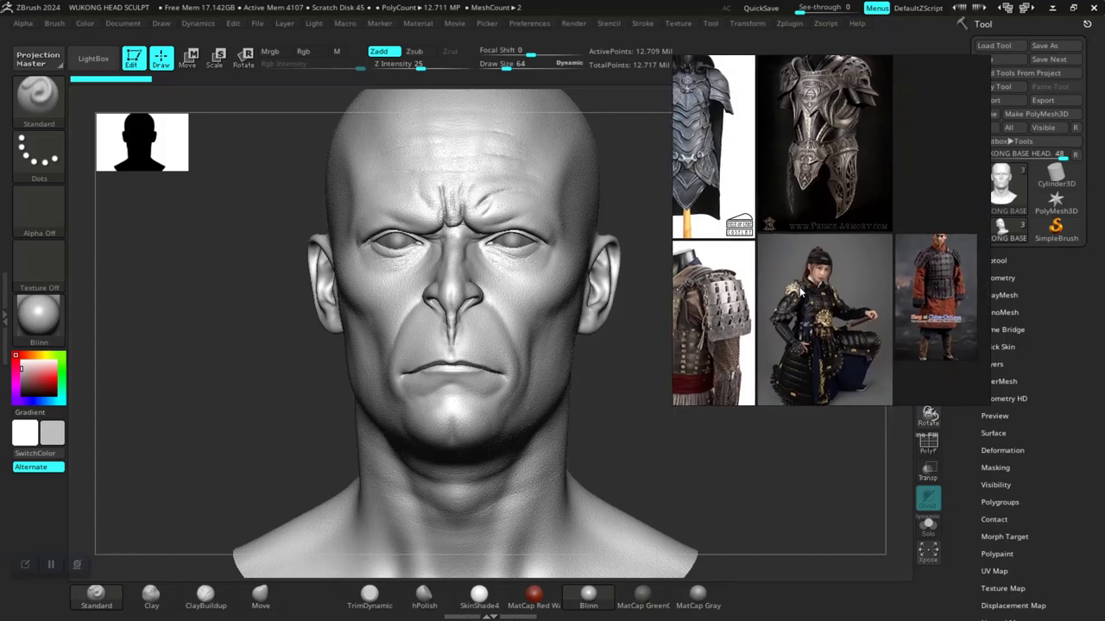
pyautogui.moveTo(935, 272); pyautogui.dragTo(824, 259, button='middle')
pyautogui.scroll(6, 830, 251)
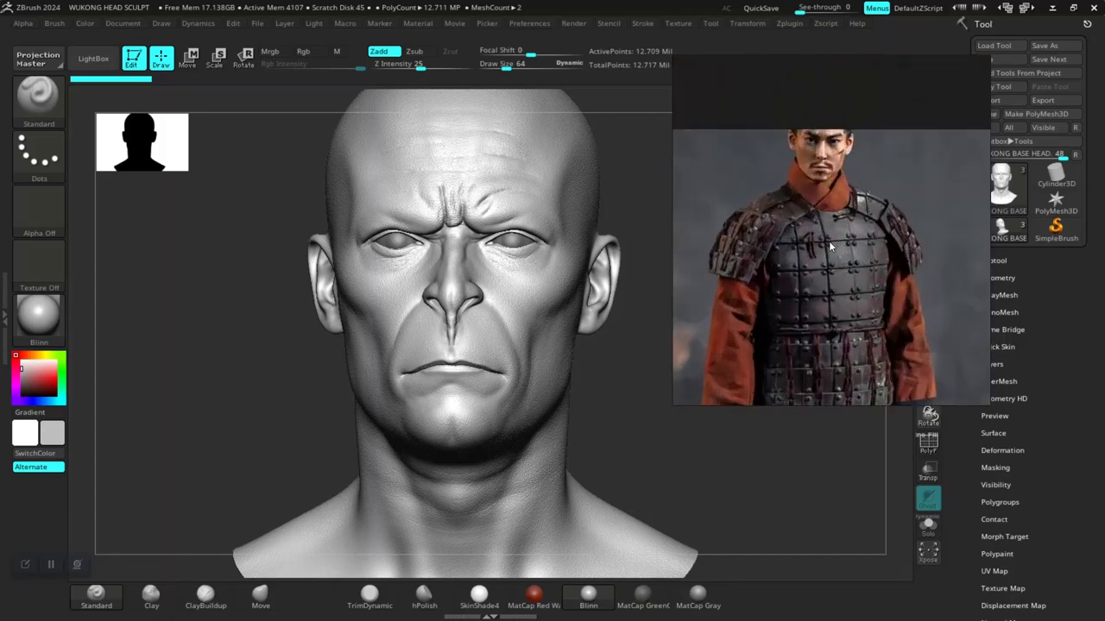
pyautogui.scroll(2, 828, 243)
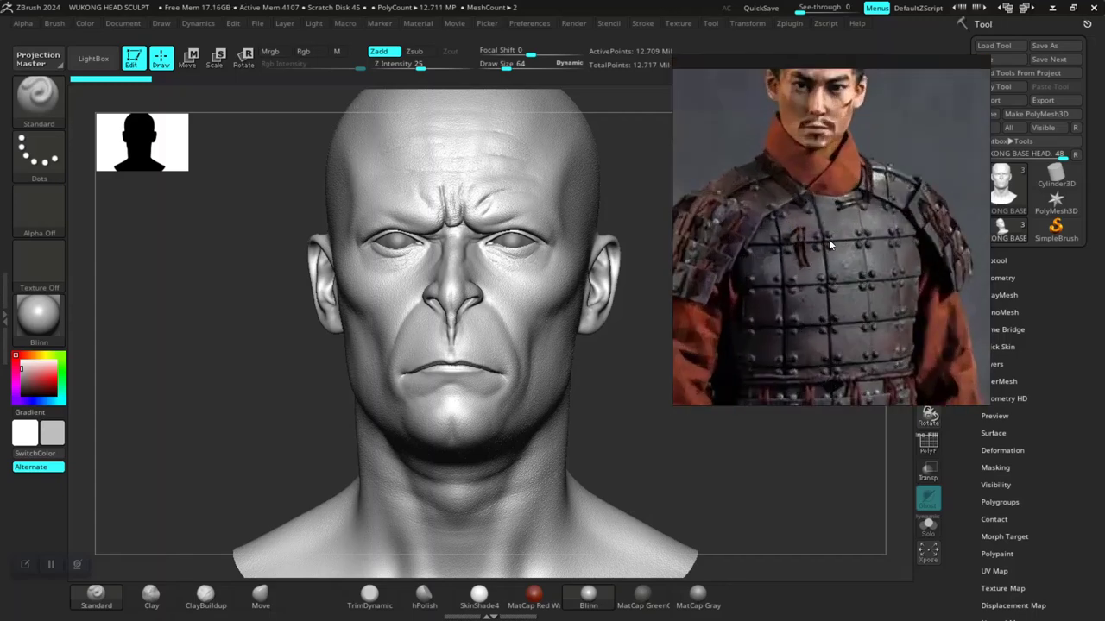
pyautogui.scroll(-6, 829, 244)
pyautogui.scroll(-8, 840, 260)
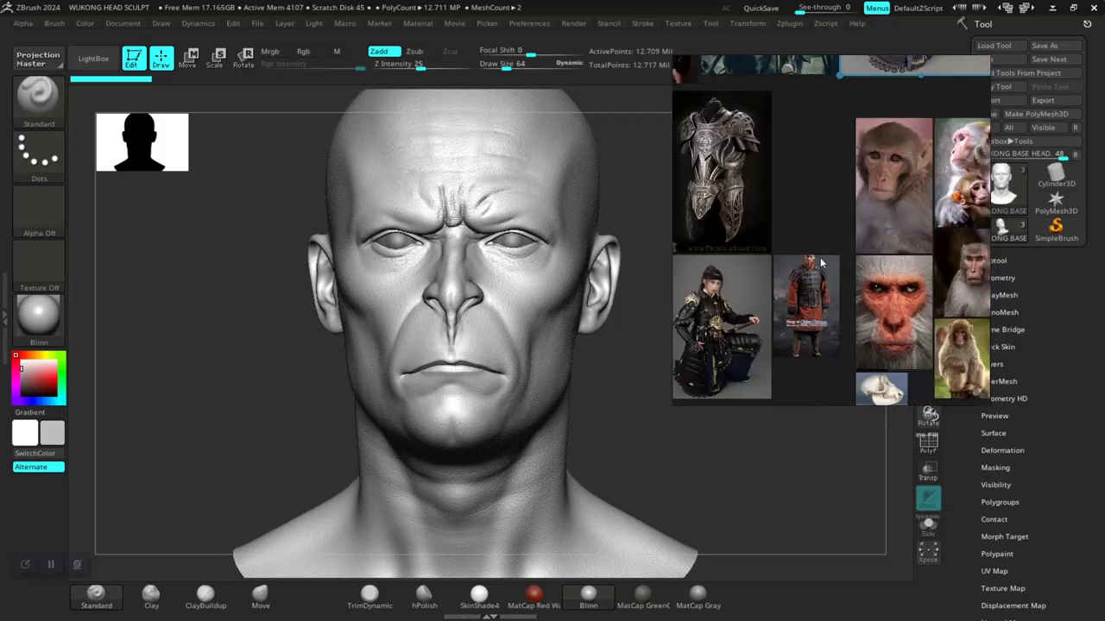
# Study the ornate shoulder guard and chest armour in the Wukong reference images
pyautogui.moveTo(853, 281); pyautogui.dragTo(689, 227, button='middle')
pyautogui.scroll(10, 777, 230)
pyautogui.scroll(5, 768, 228)
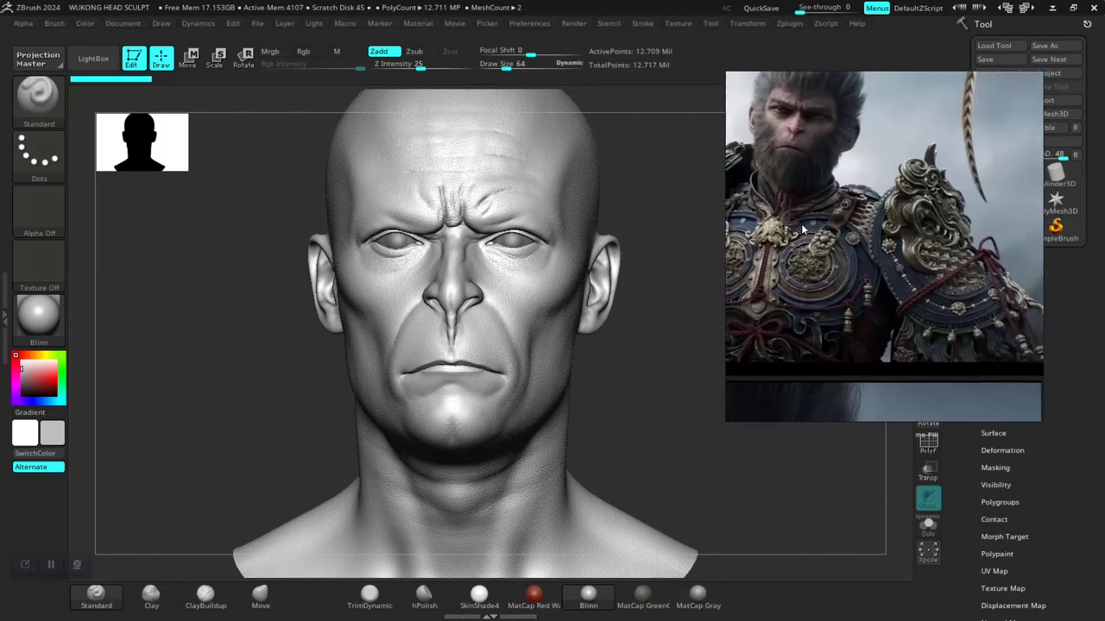
pyautogui.scroll(5, 951, 250)
pyautogui.scroll(-5, 891, 237)
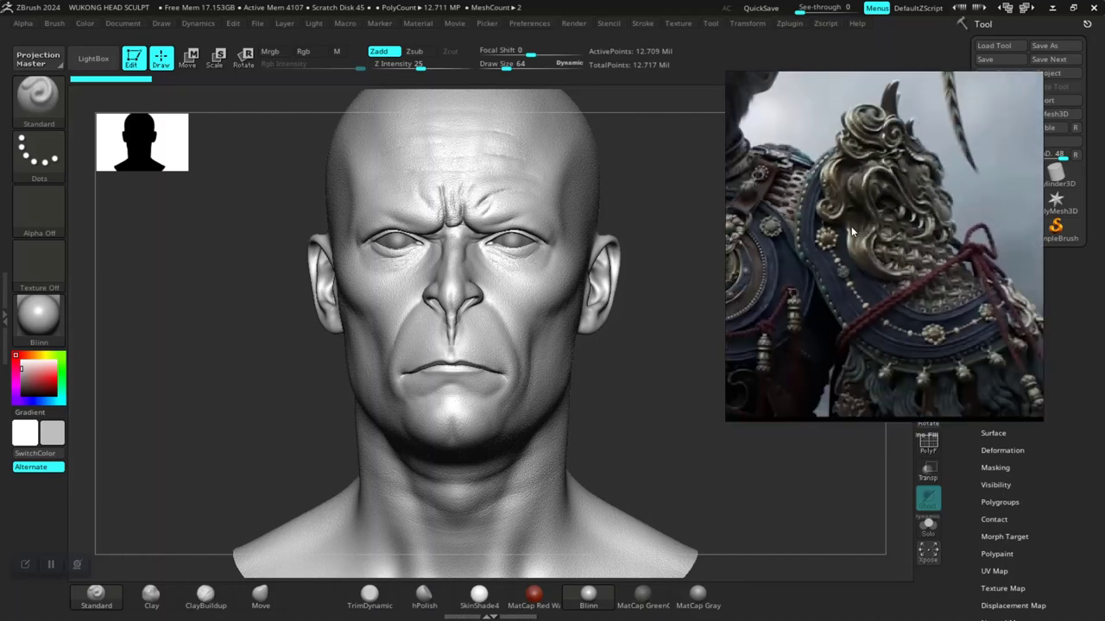
pyautogui.scroll(2, 884, 240)
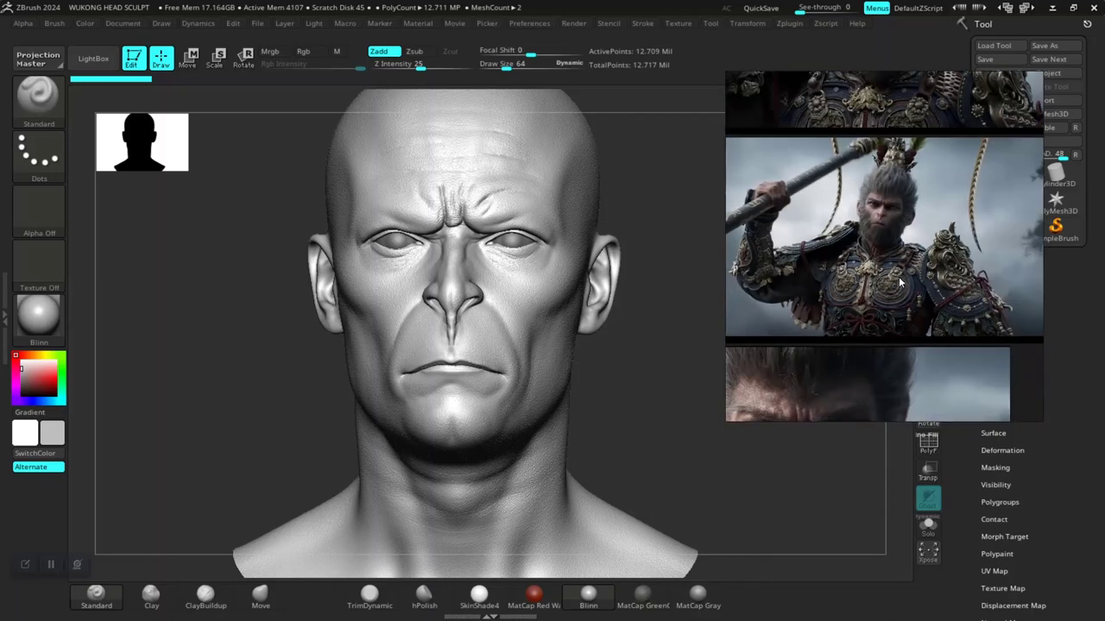
pyautogui.scroll(-5, 898, 277)
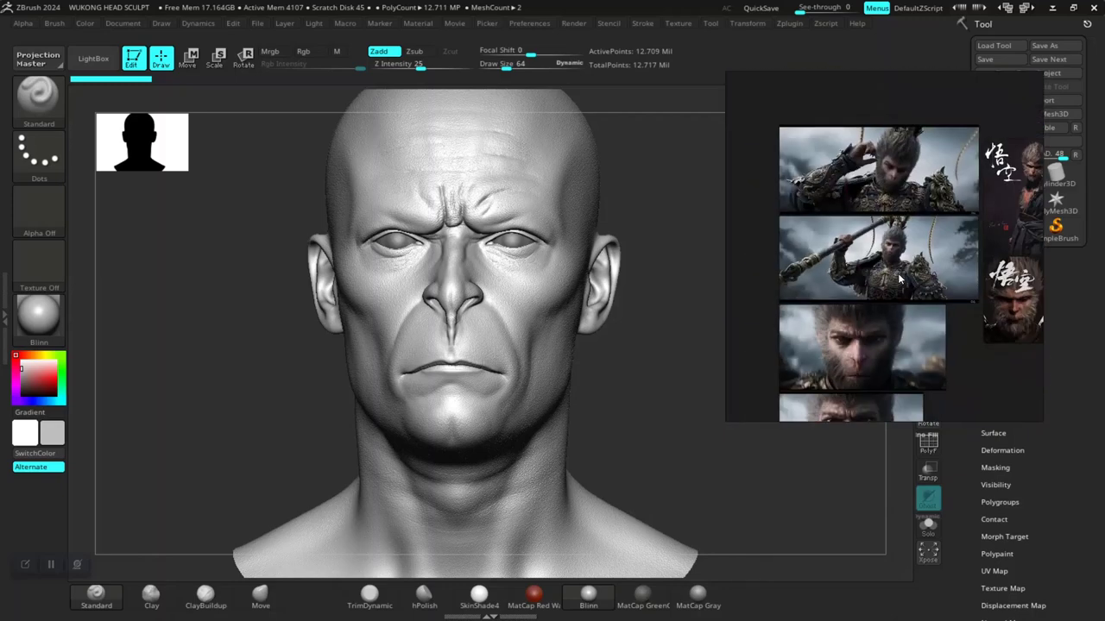
# Compare the horseman's armour with the kneeling warrior's collar, shoulder guards and chest plate in the references
pyautogui.scroll(6, 872, 271)
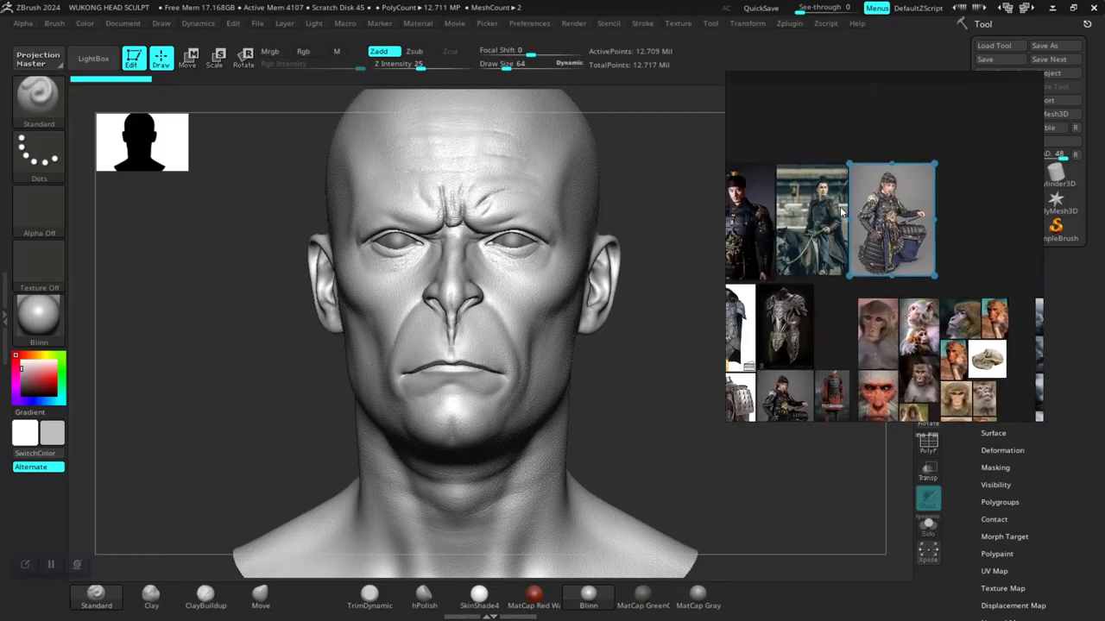
pyautogui.scroll(4, 853, 225)
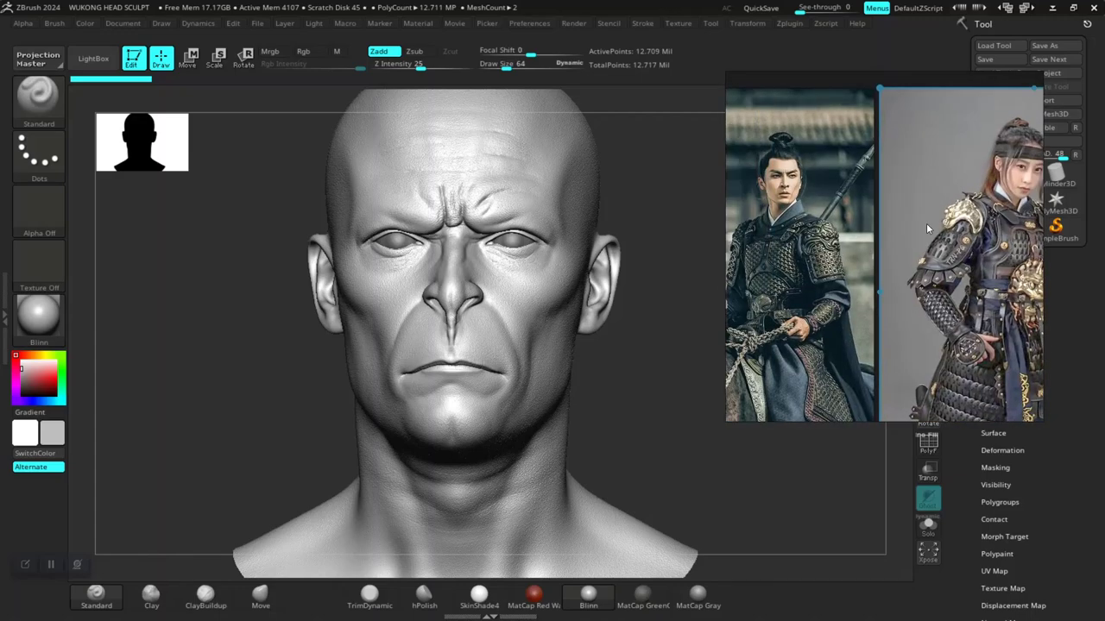
pyautogui.moveTo(938, 227); pyautogui.dragTo(854, 301, button='middle')
pyautogui.scroll(4, 837, 207)
pyautogui.scroll(3, 866, 225)
pyautogui.scroll(-6, 868, 223)
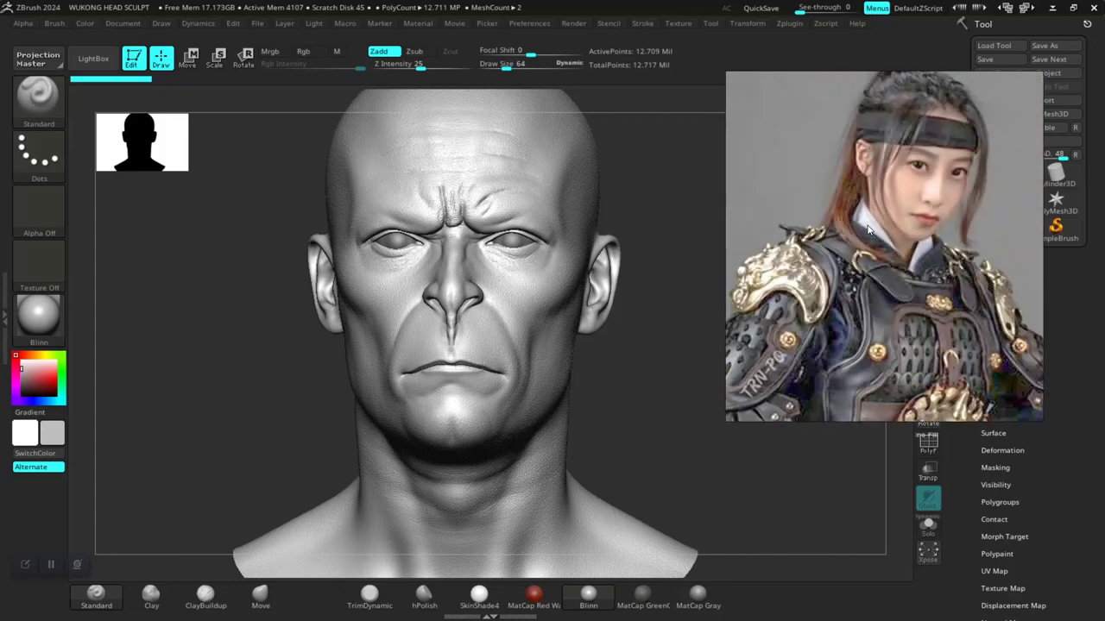
pyautogui.moveTo(874, 250)
pyautogui.mouseDown(button='middle')
pyautogui.moveTo(900, 232)
pyautogui.moveTo(876, 257)
pyautogui.mouseUp(button='middle')
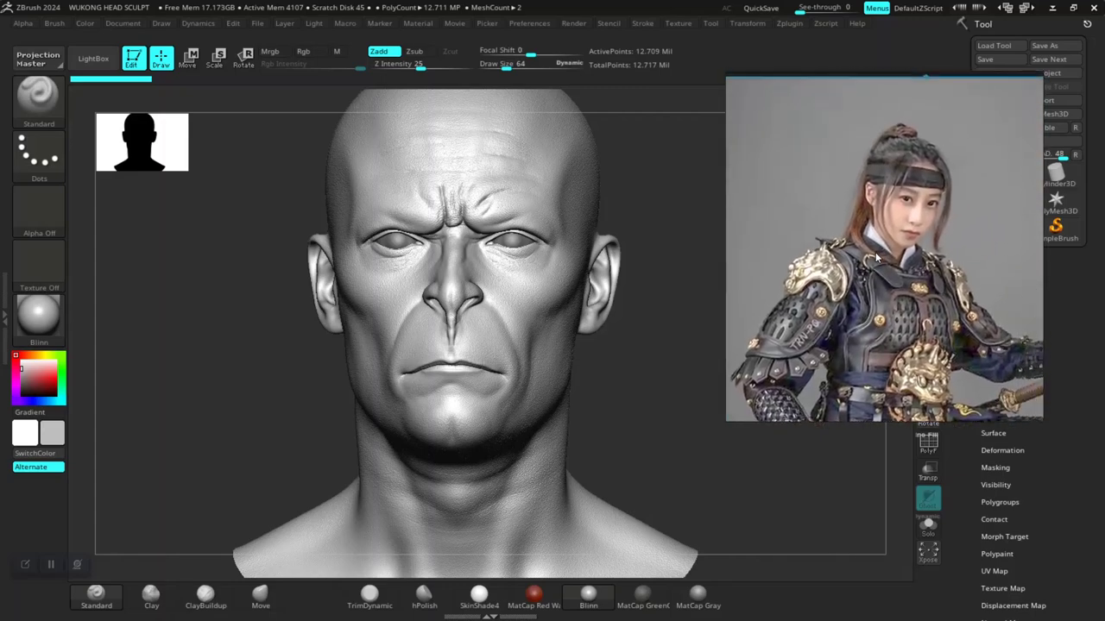
pyautogui.scroll(-8, 876, 257)
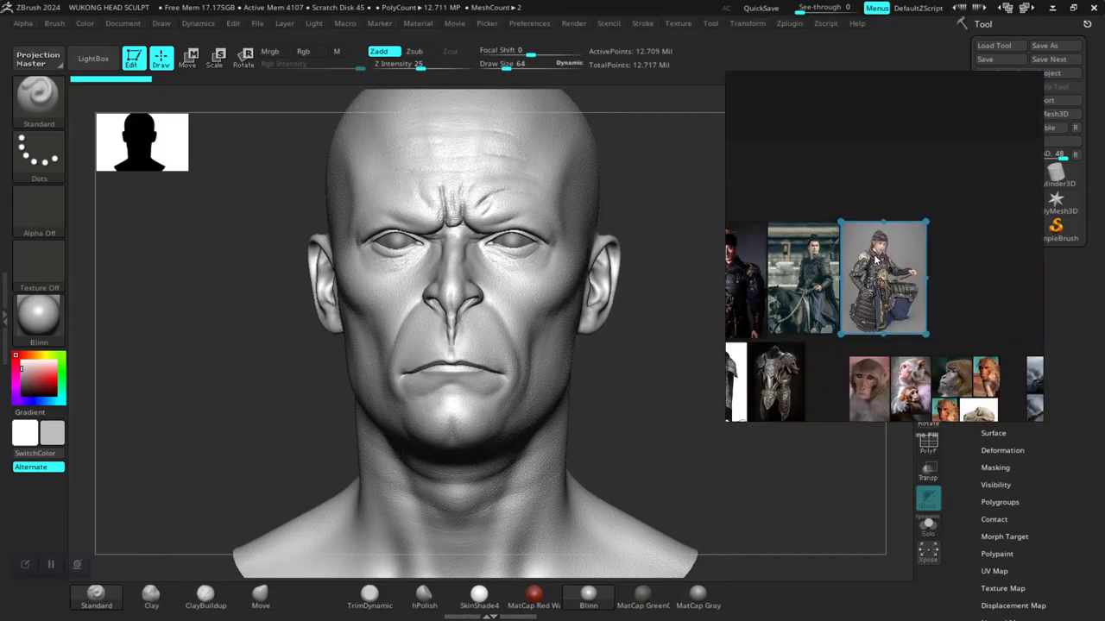
# Inspect the red-sleeved soldier's wrapped collar and the armour edge around his neck in the reference board
pyautogui.scroll(10, 901, 258)
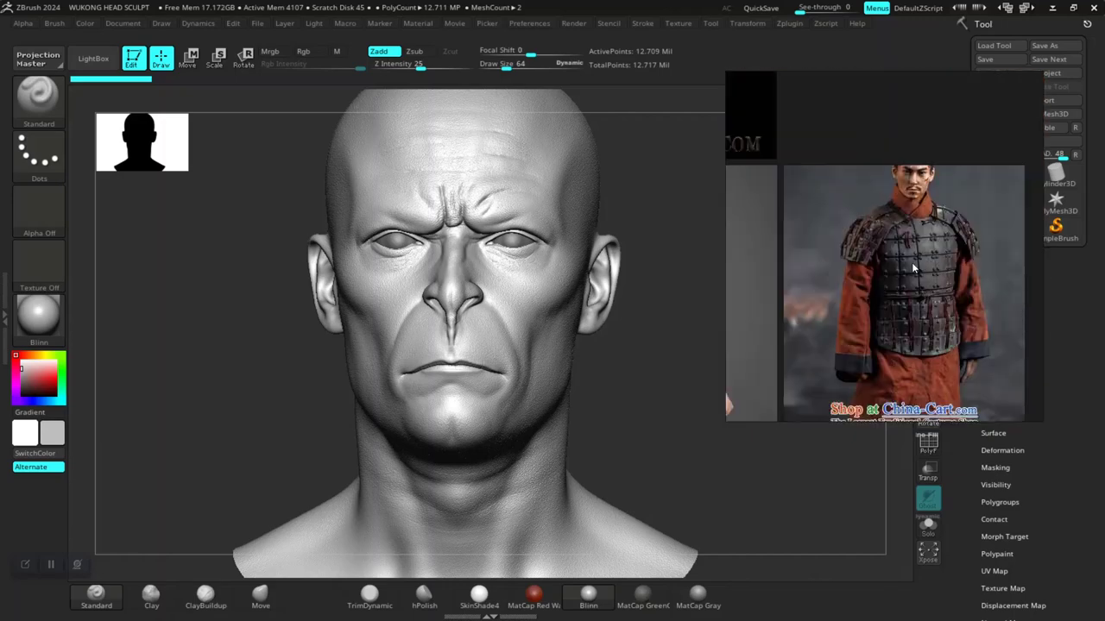
pyautogui.scroll(-5, 919, 248)
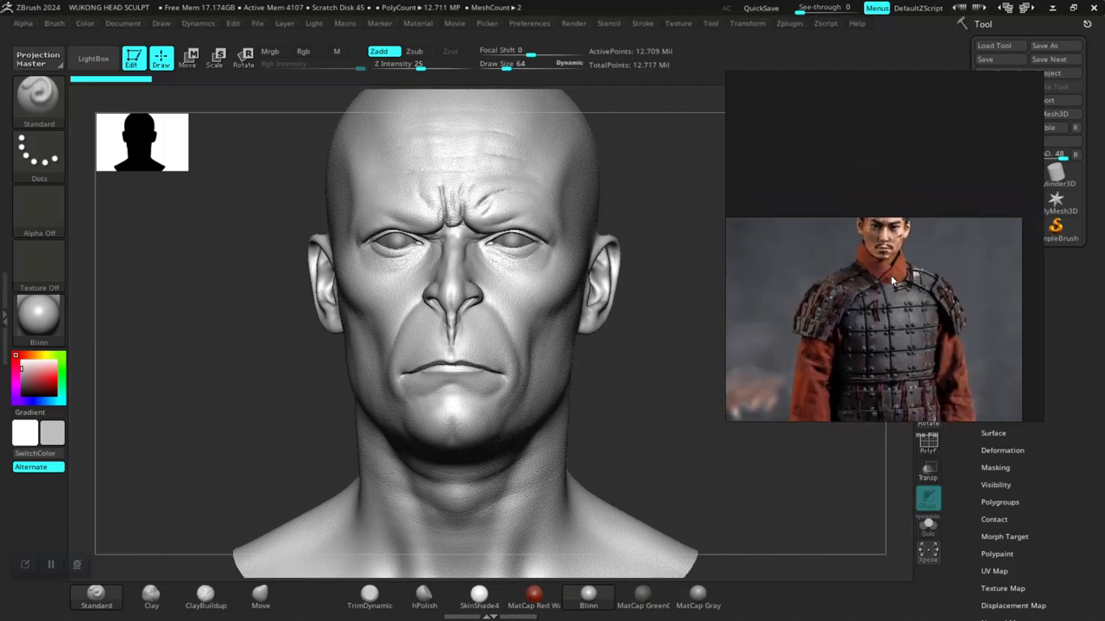
pyautogui.scroll(10, 891, 275)
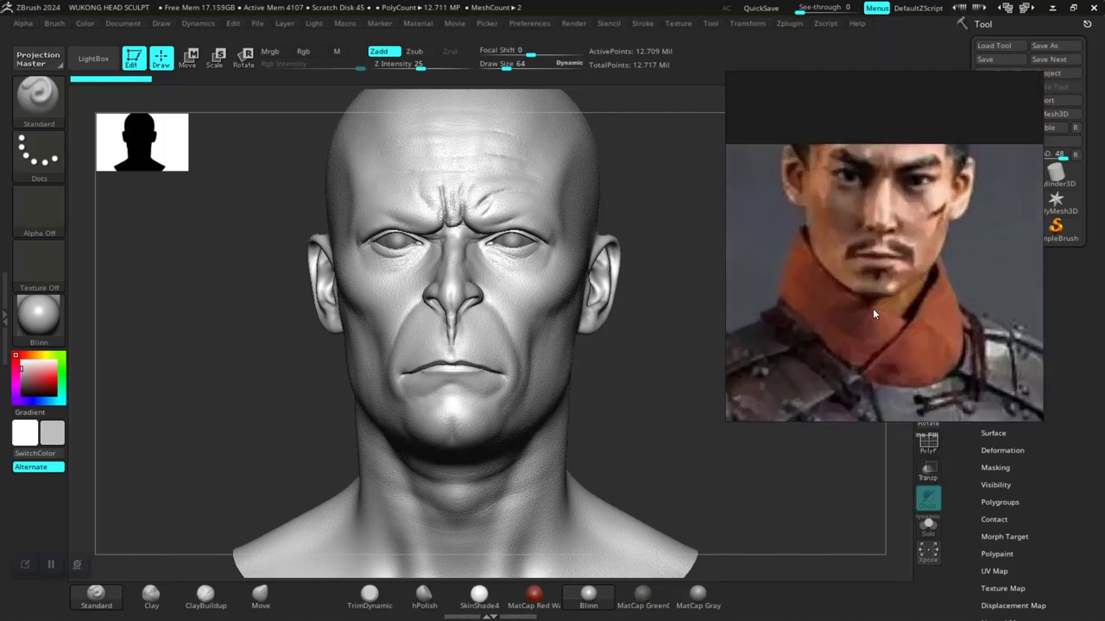
pyautogui.scroll(-15, 882, 311)
# Frame the kneeling warrior's collar and shoulders in the reference board, and move the board to the opposite side of the head
pyautogui.moveTo(927, 194); pyautogui.dragTo(861, 324, button='middle')
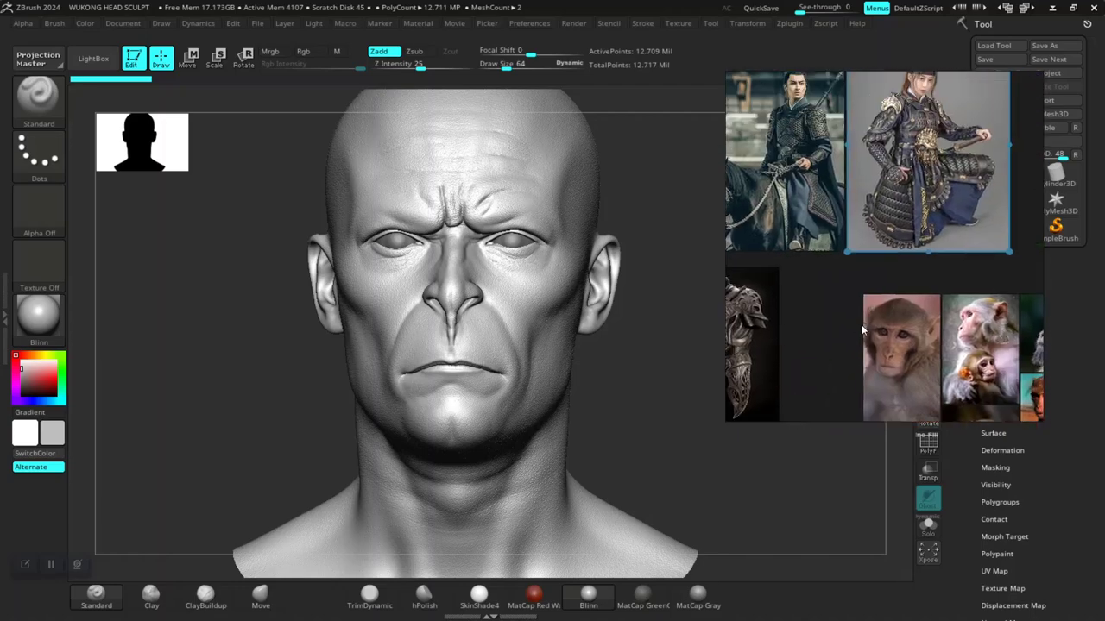
pyautogui.moveTo(943, 161); pyautogui.dragTo(904, 263, button='middle')
pyautogui.scroll(8, 902, 259)
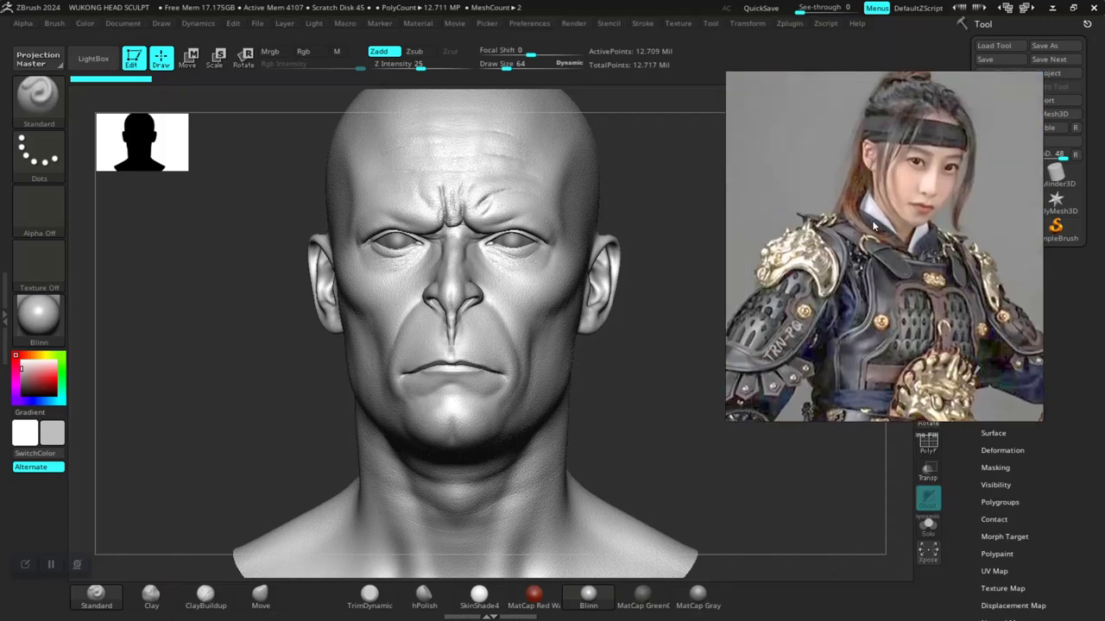
pyautogui.moveTo(651, 387); pyautogui.dragTo(662, 385)
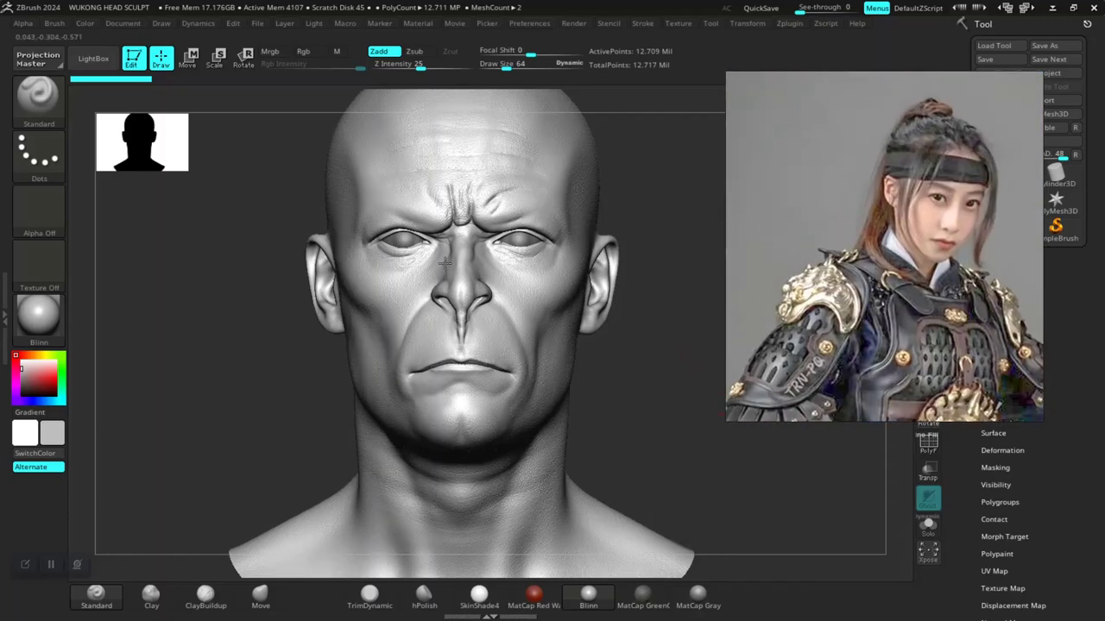
pyautogui.moveTo(900, 278); pyautogui.dragTo(87, 246)
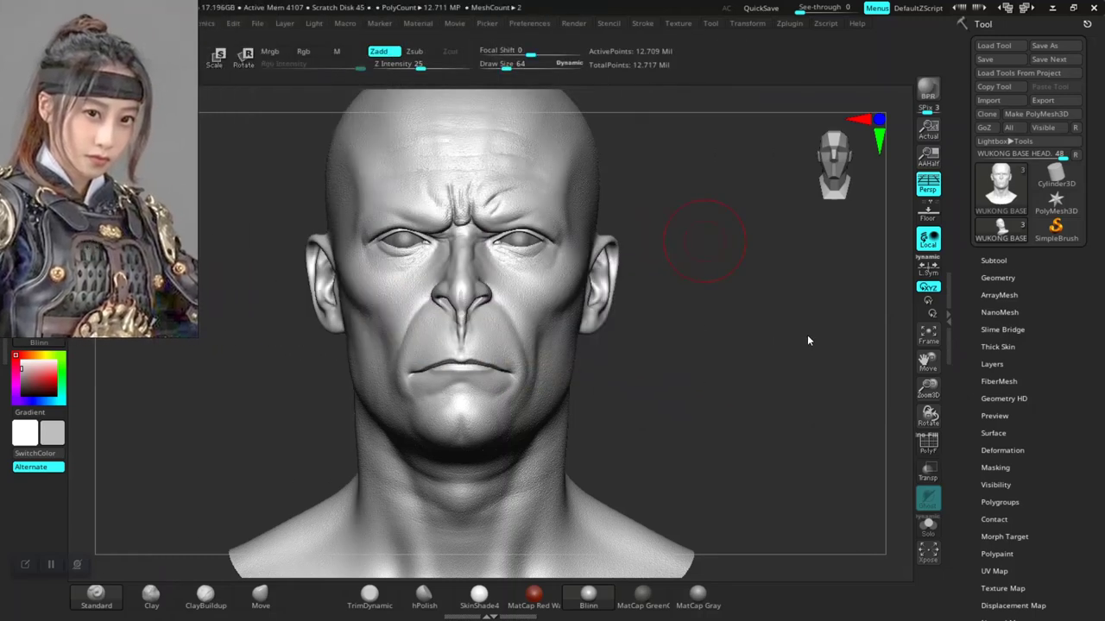
# Duplicate the WUKONG BASE HEAD subtool and make the copy the active subtool
pyautogui.moveTo(745, 375)
pyautogui.mouseDown()
pyautogui.moveTo(700, 365)
pyautogui.moveTo(687, 383)
pyautogui.moveTo(716, 371)
pyautogui.moveTo(714, 384)
pyautogui.mouseUp()
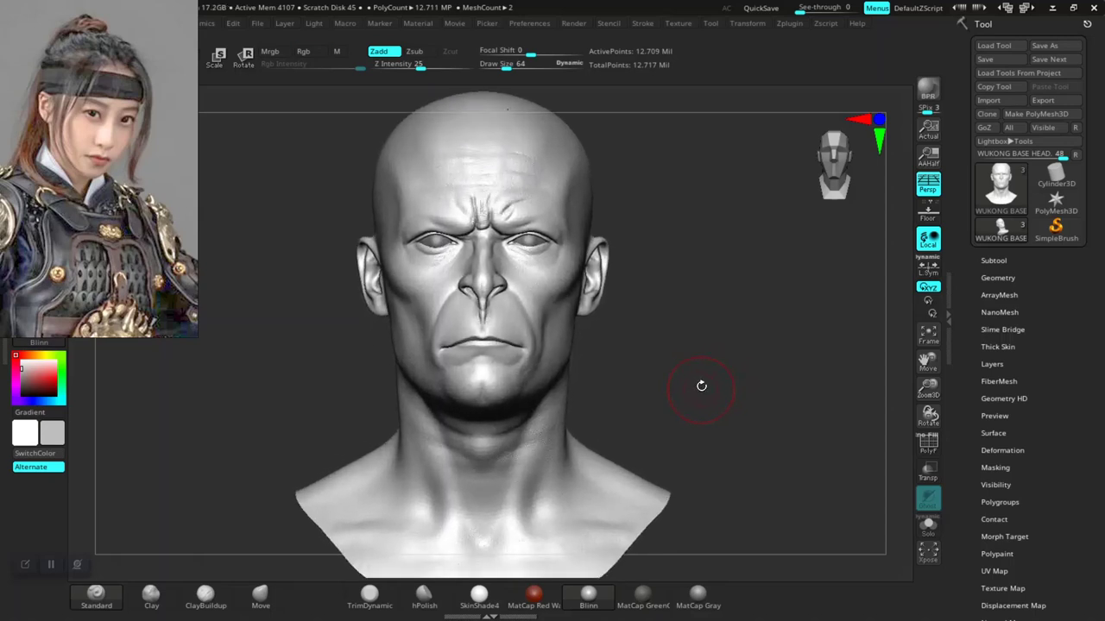
pyautogui.moveTo(705, 381)
pyautogui.mouseDown()
pyautogui.moveTo(715, 394)
pyautogui.moveTo(708, 378)
pyautogui.moveTo(731, 383)
pyautogui.moveTo(825, 354)
pyautogui.mouseUp()
pyautogui.click(993, 261)
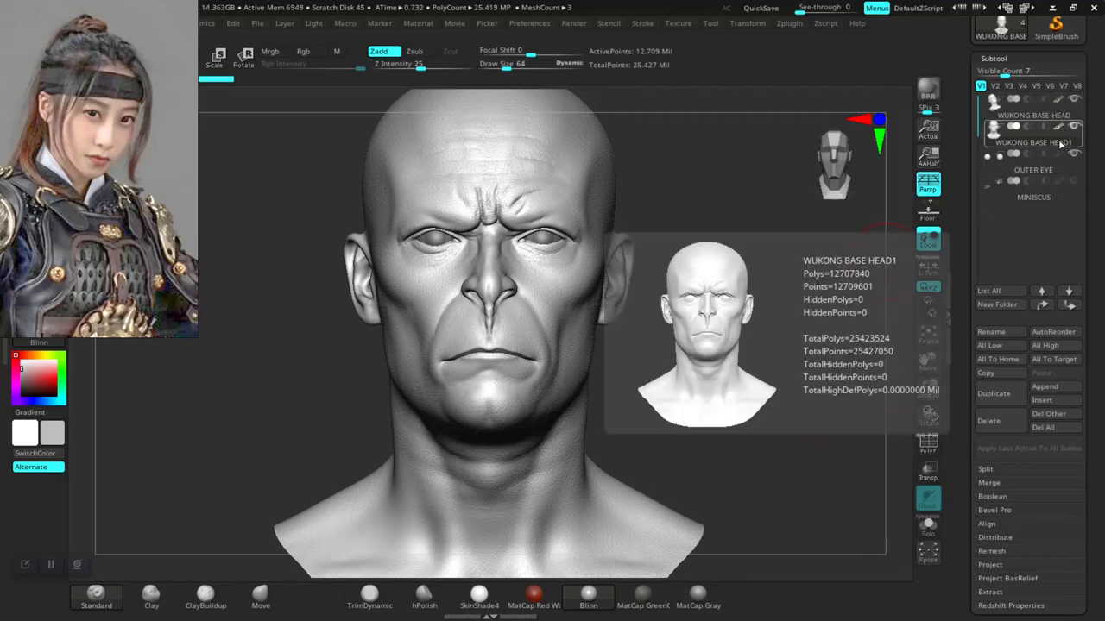
pyautogui.moveTo(1058, 148)
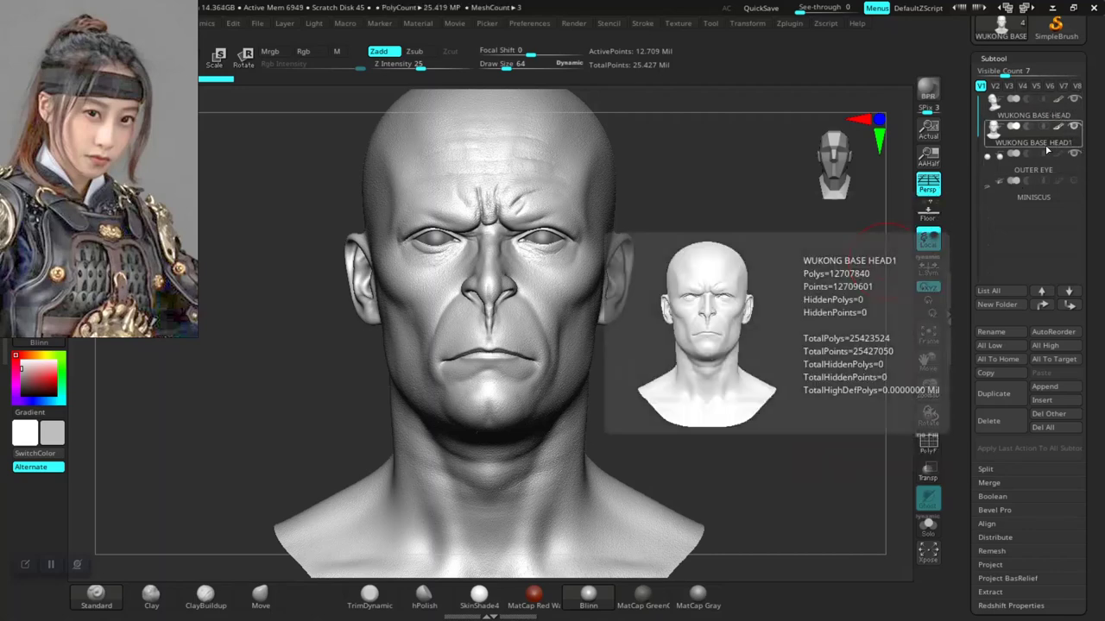
# Turn off the duplicate's BASE SKIN PORES, IMPERFECT, XYZ SKIN ALPHA and LIPS DETAIL layers, and bake all its layers
pyautogui.scroll(-5, 964, 473)
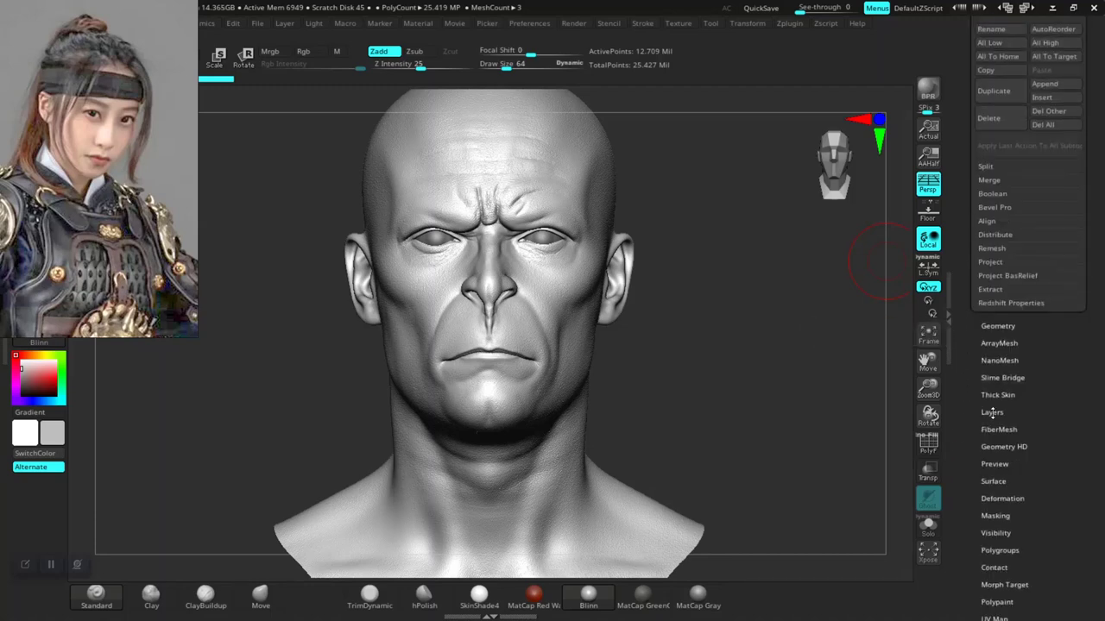
pyautogui.click(991, 412)
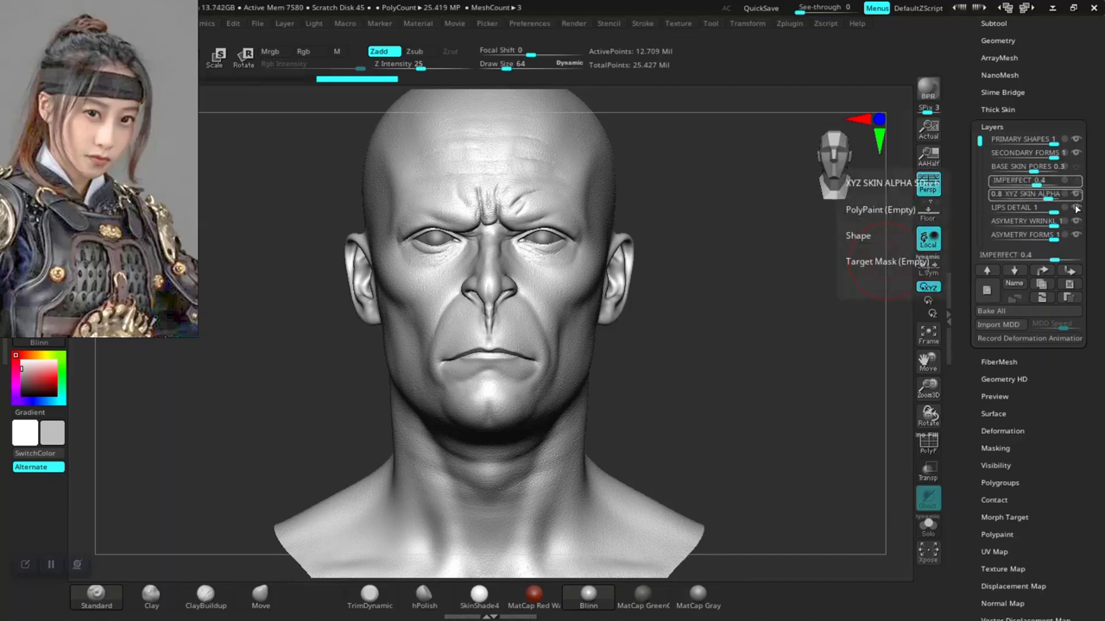
pyautogui.click(1076, 210)
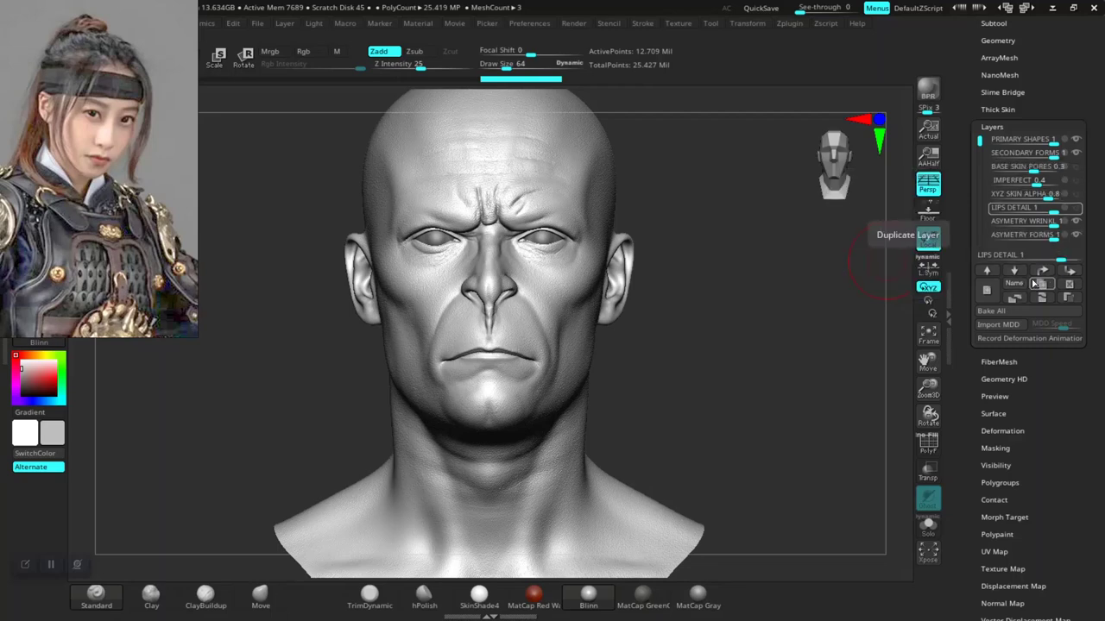
pyautogui.click(996, 313)
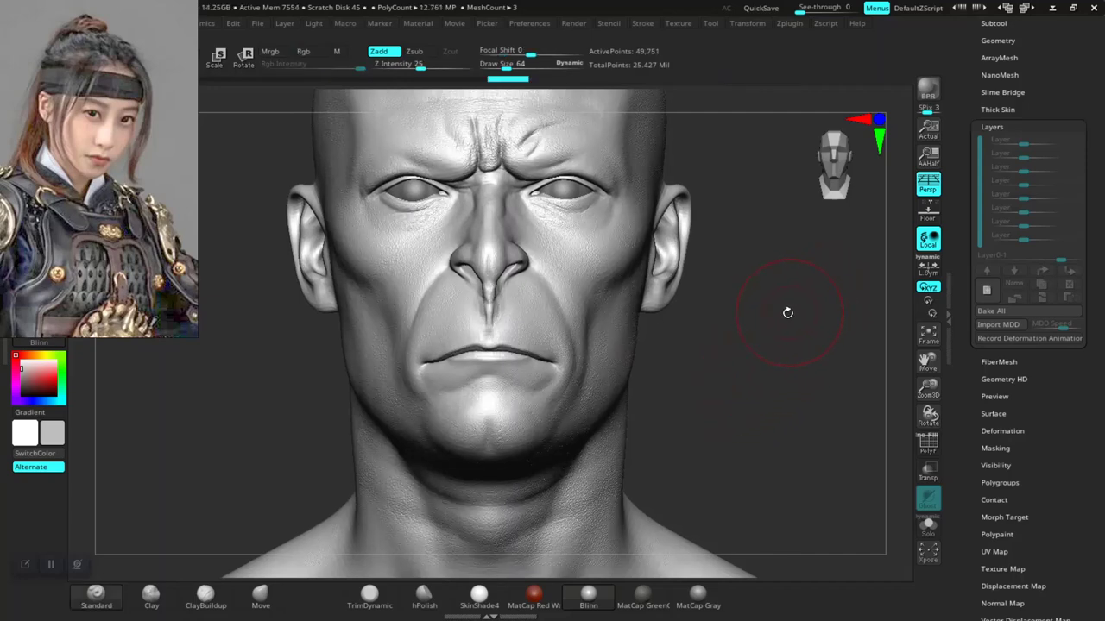
# Hide the original head subtool, raise the duplicate's subdivision level to about 3.18 million points, and collapse the subtool settings
pyautogui.moveTo(959, 261); pyautogui.dragTo(958, 382)
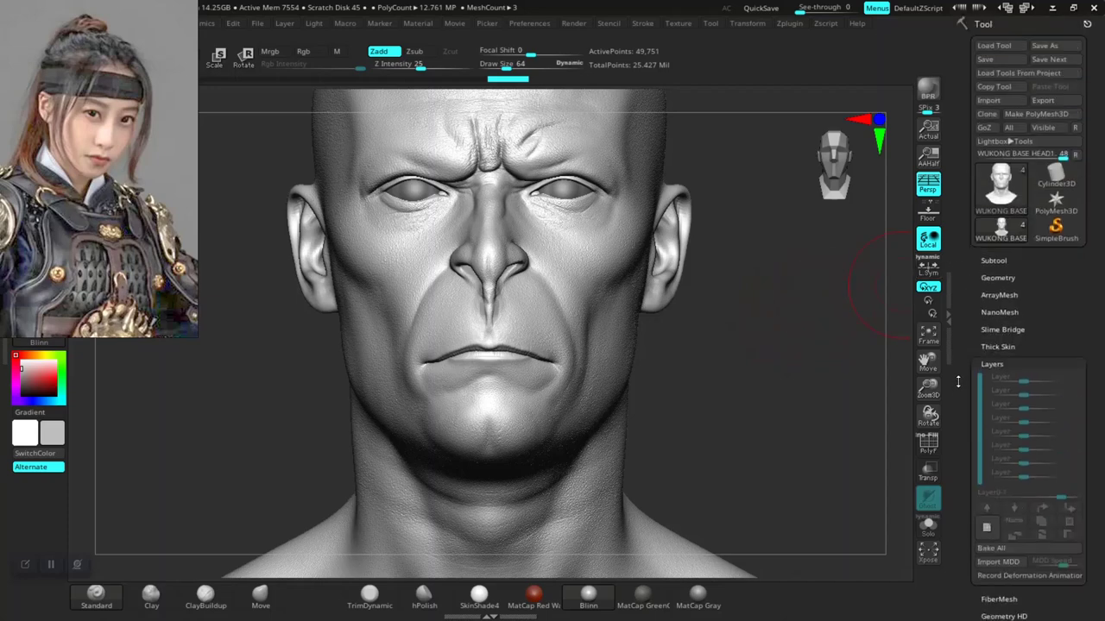
pyautogui.click(994, 262)
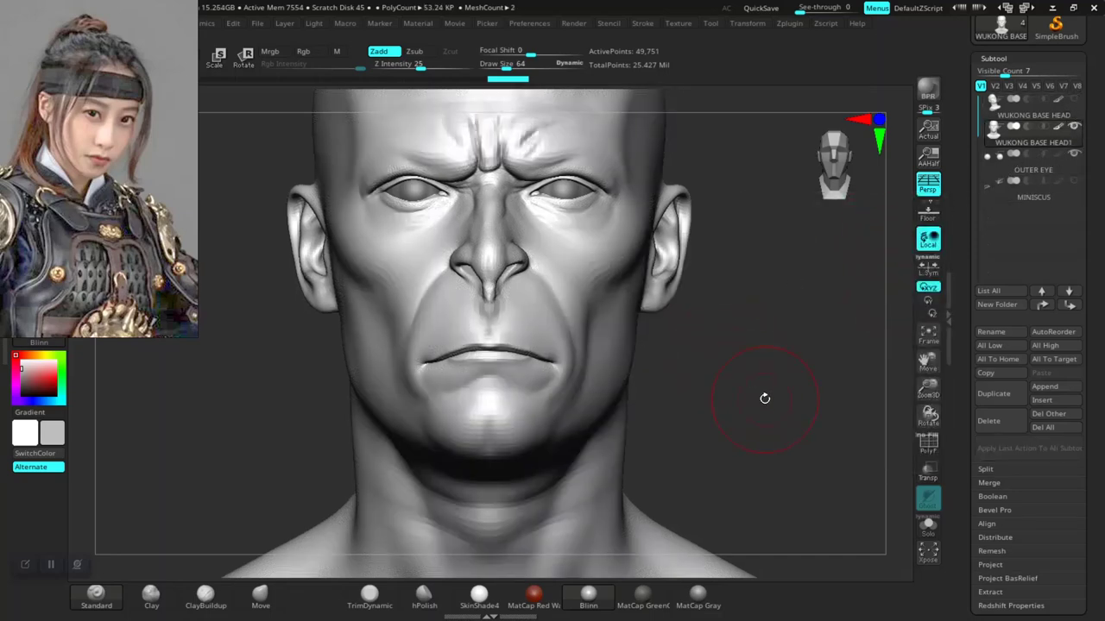
pyautogui.keyDown('alt'); pyautogui.moveTo(766, 399); pyautogui.dragTo(762, 391); pyautogui.keyUp('alt')
pyautogui.press('d')
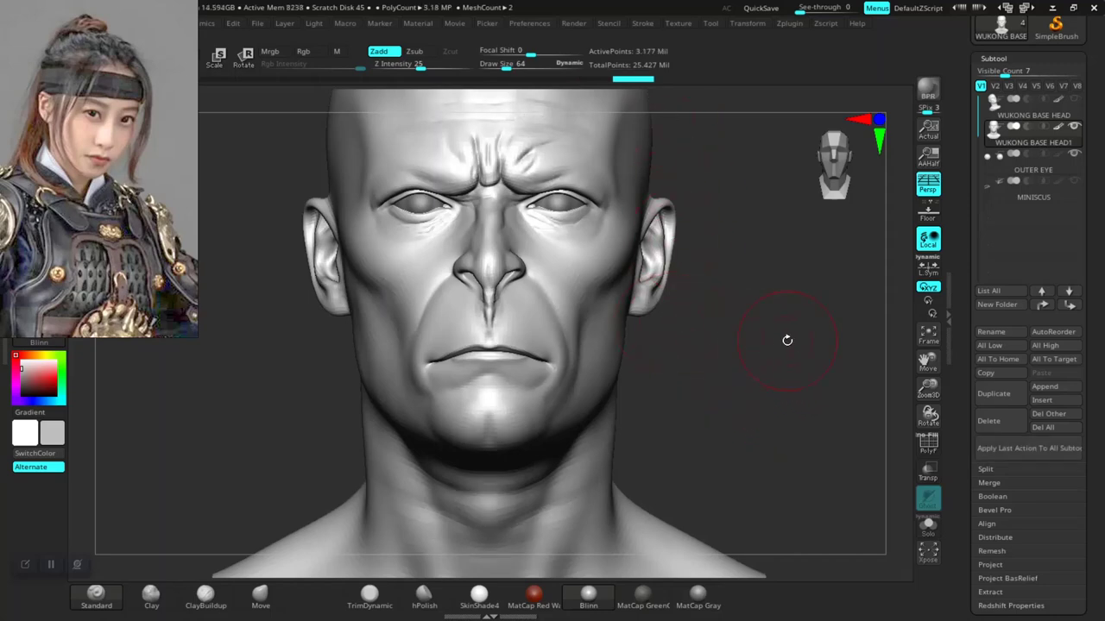
pyautogui.moveTo(956, 366); pyautogui.dragTo(960, 497)
pyautogui.click(996, 192)
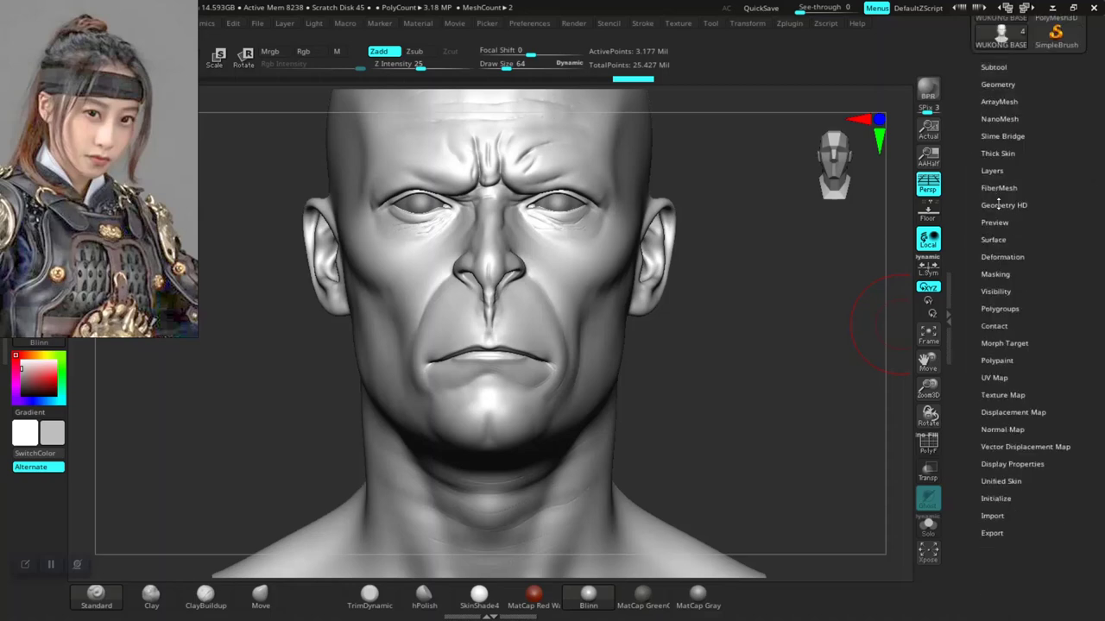
# Delete the higher and lower subdivision levels of the duplicate head, keeping only its current resolution
pyautogui.click(998, 84)
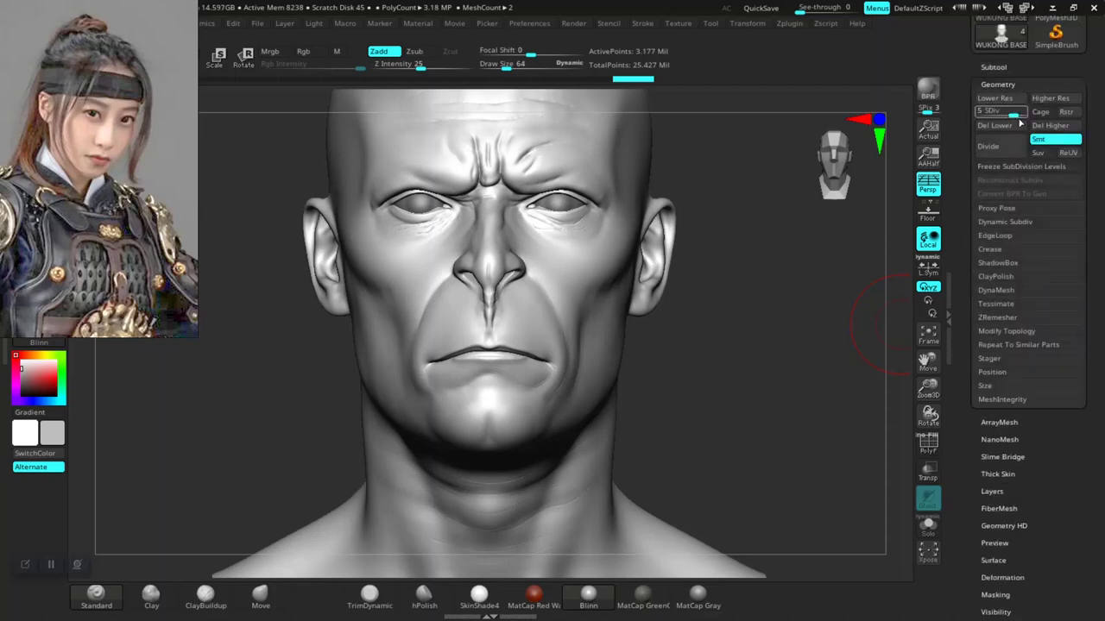
pyautogui.click(1046, 127)
pyautogui.click(995, 127)
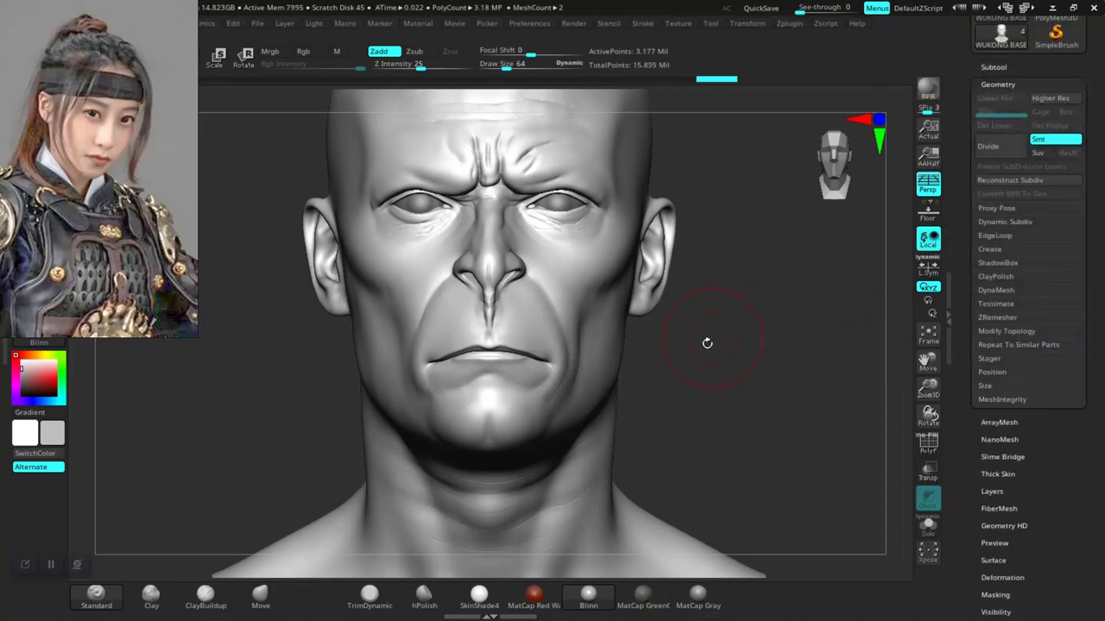
# Mask the neck and shoulders of the duplicate head from the side view with the MaskLasso brush, following a sloping collar line
pyautogui.moveTo(736, 408)
pyautogui.keyDown('alt'); pyautogui.mouseDown()
pyautogui.moveTo(702, 360)
pyautogui.moveTo(747, 448)
pyautogui.moveTo(805, 433)
pyautogui.moveTo(772, 424)
pyautogui.moveTo(728, 357)
pyautogui.moveTo(594, 315)
pyautogui.mouseUp(); pyautogui.keyUp('alt')
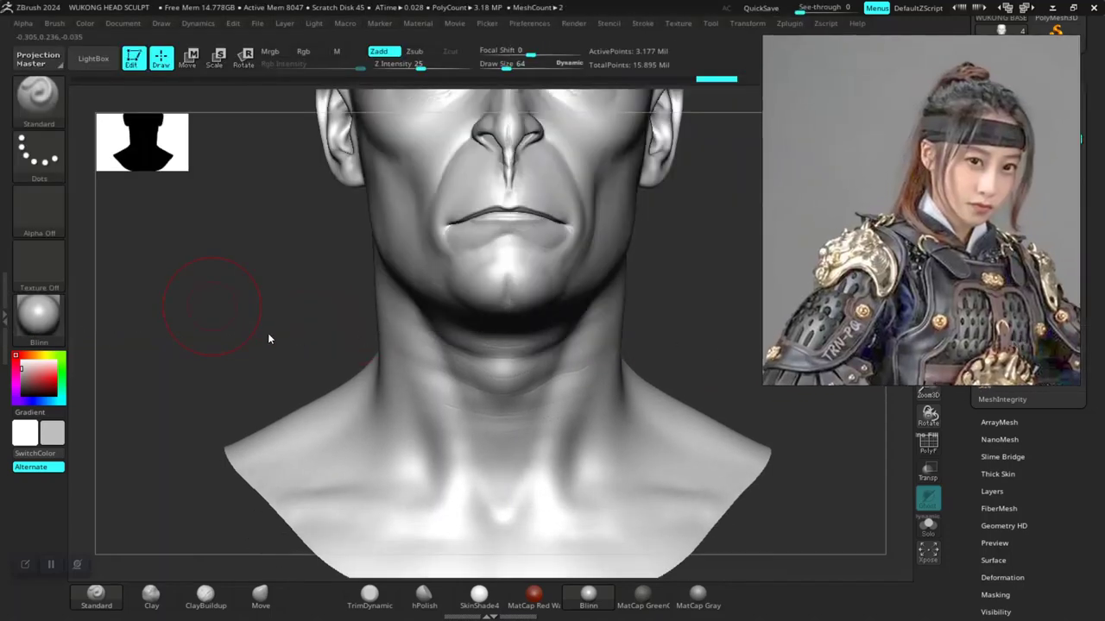
pyautogui.moveTo(183, 312); pyautogui.dragTo(426, 319)
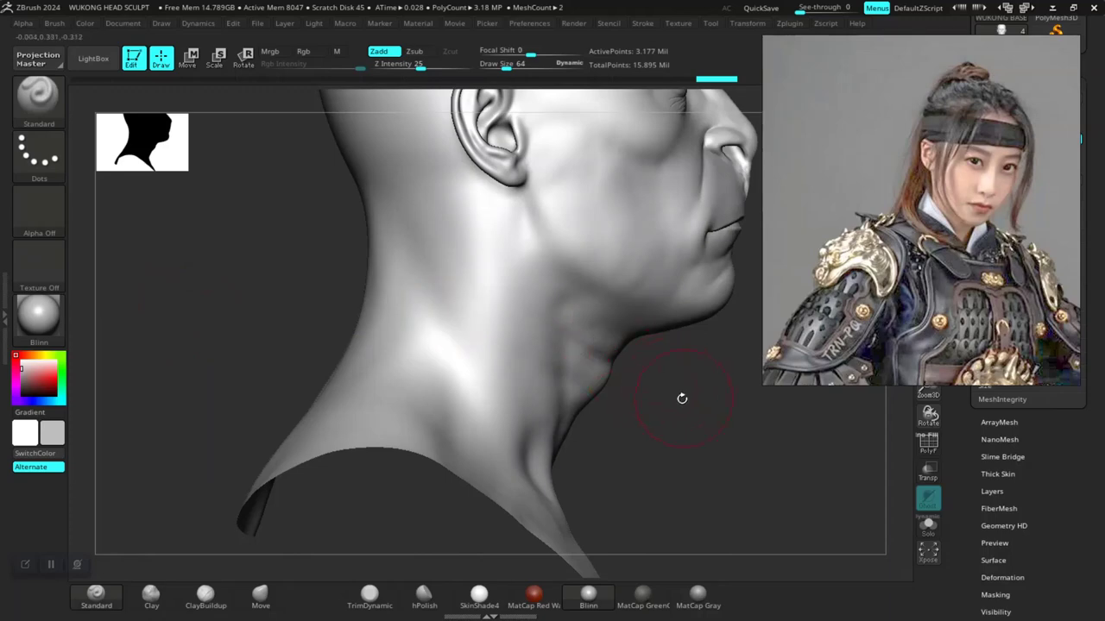
pyautogui.moveTo(681, 397); pyautogui.dragTo(574, 384)
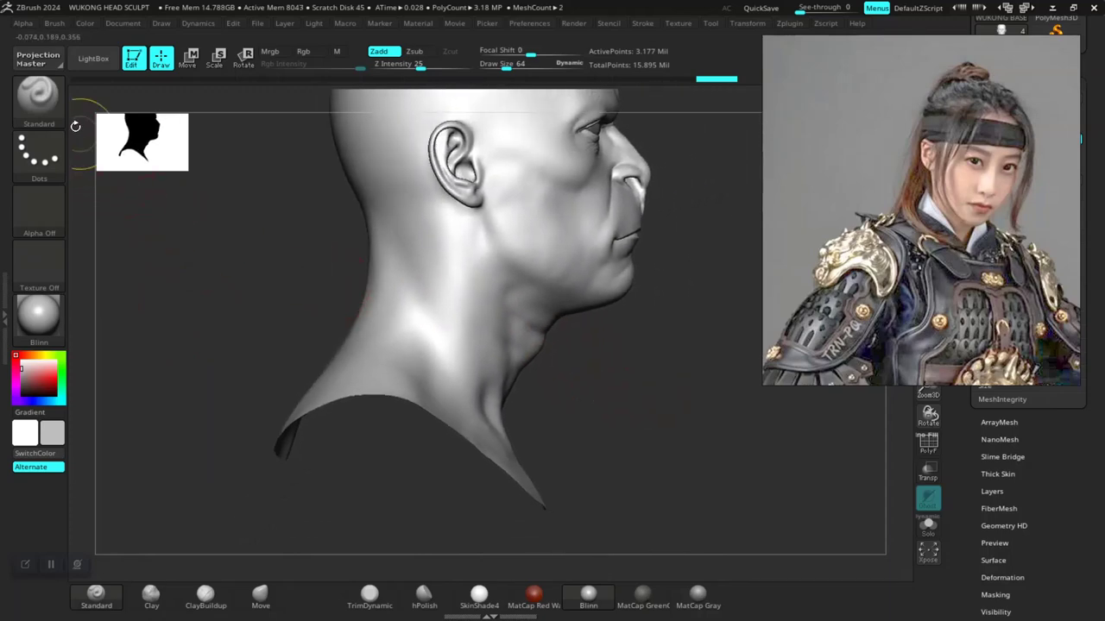
pyautogui.press('ctrl')
pyautogui.click(41, 115)
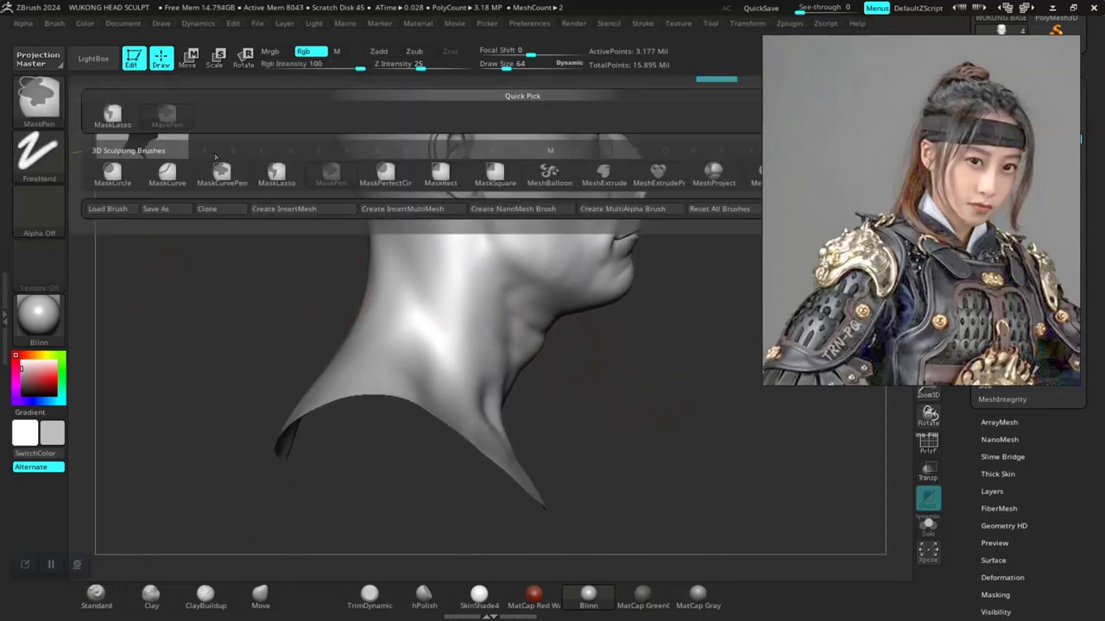
pyautogui.click(275, 176)
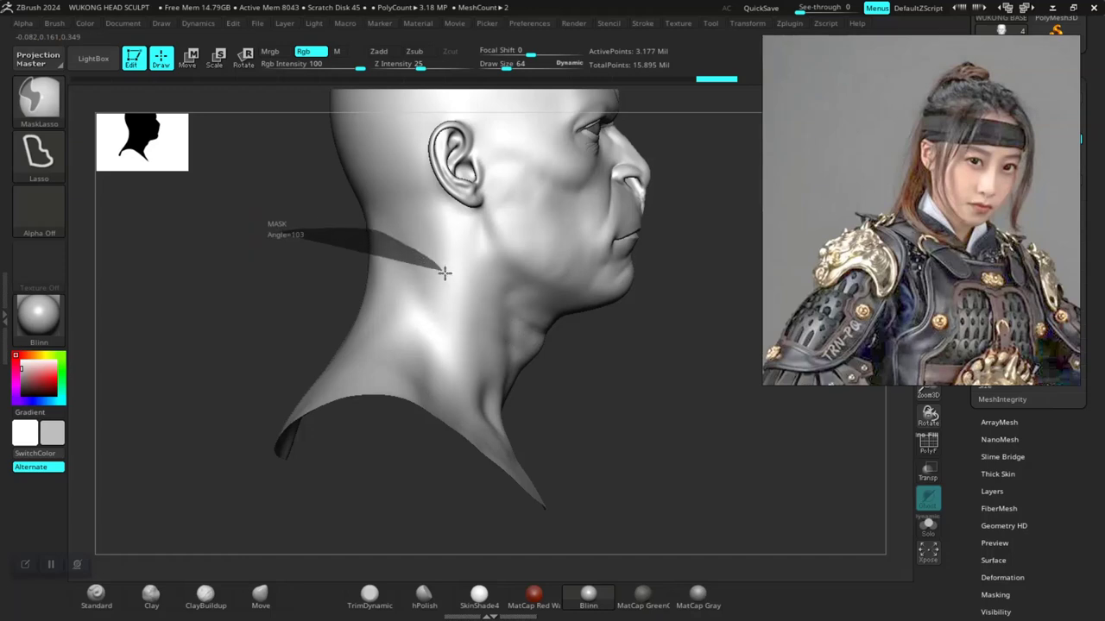
pyautogui.moveTo(499, 338)
pyautogui.keyDown('ctrl'); pyautogui.mouseDown()
pyautogui.moveTo(525, 395)
pyautogui.moveTo(552, 578)
pyautogui.mouseUp(); pyautogui.keyUp('ctrl')
pyautogui.moveTo(605, 410)
pyautogui.mouseDown()
pyautogui.moveTo(526, 410)
pyautogui.moveTo(573, 412)
pyautogui.mouseUp()
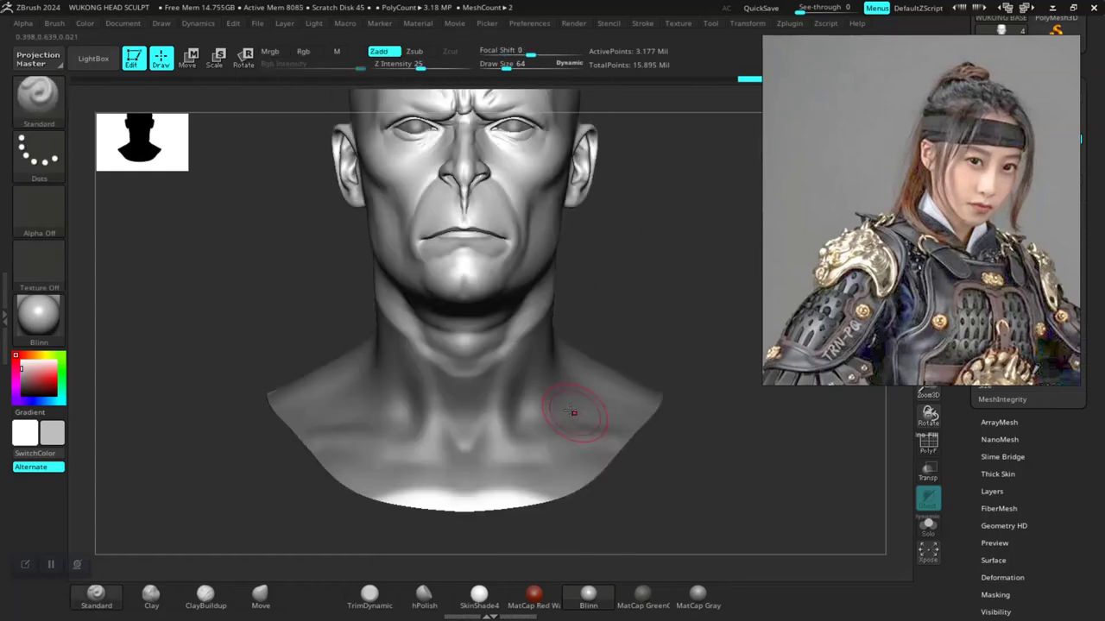
pyautogui.press('ctrl')
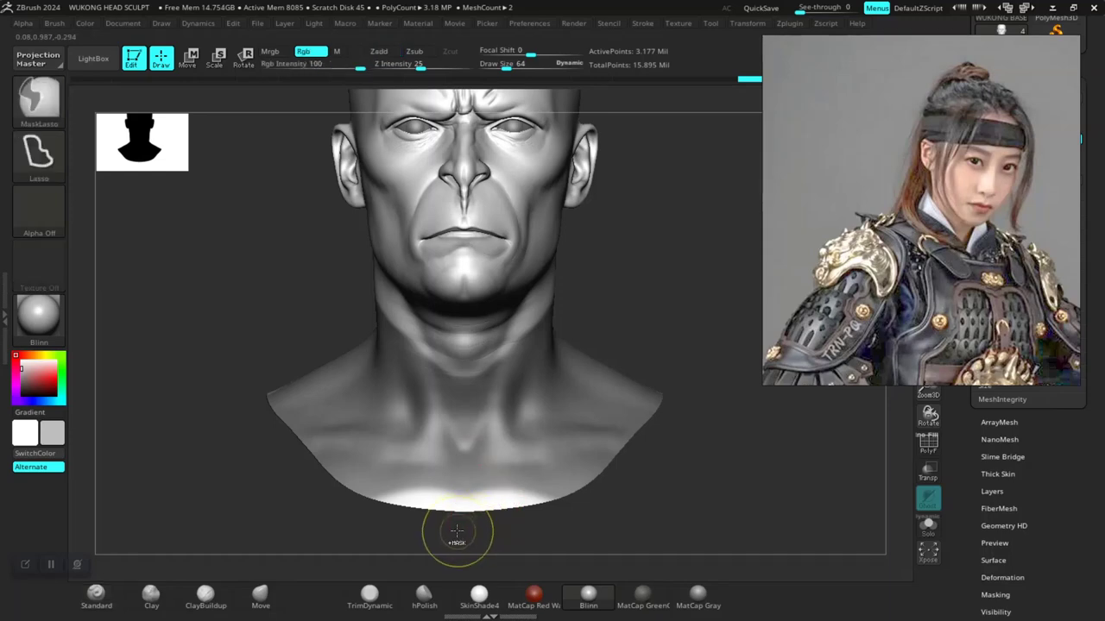
pyautogui.moveTo(459, 345)
pyautogui.keyDown('ctrl'); pyautogui.keyDown('alt'); pyautogui.mouseDown()
pyautogui.moveTo(500, 367)
pyautogui.moveTo(474, 537)
pyautogui.mouseUp(); pyautogui.keyUp('alt'); pyautogui.keyUp('ctrl')
pyautogui.hotkey('ctrl', 'z')
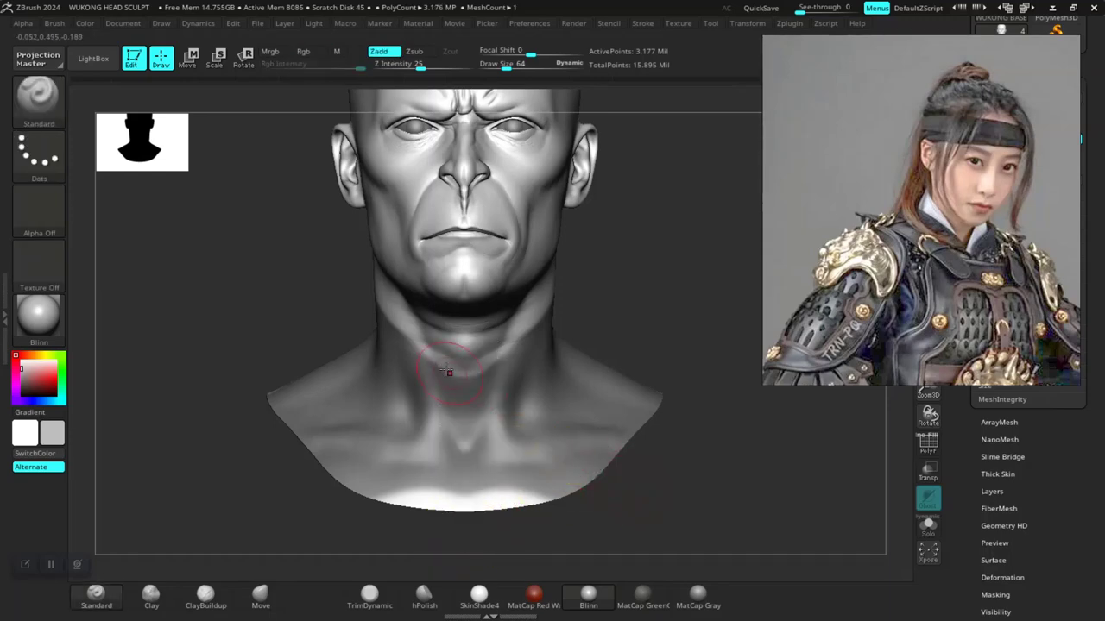
pyautogui.moveTo(416, 478)
pyautogui.keyDown('ctrl'); pyautogui.mouseDown()
pyautogui.moveTo(427, 559)
pyautogui.moveTo(475, 544)
pyautogui.moveTo(473, 335)
pyautogui.mouseUp(); pyautogui.keyUp('ctrl')
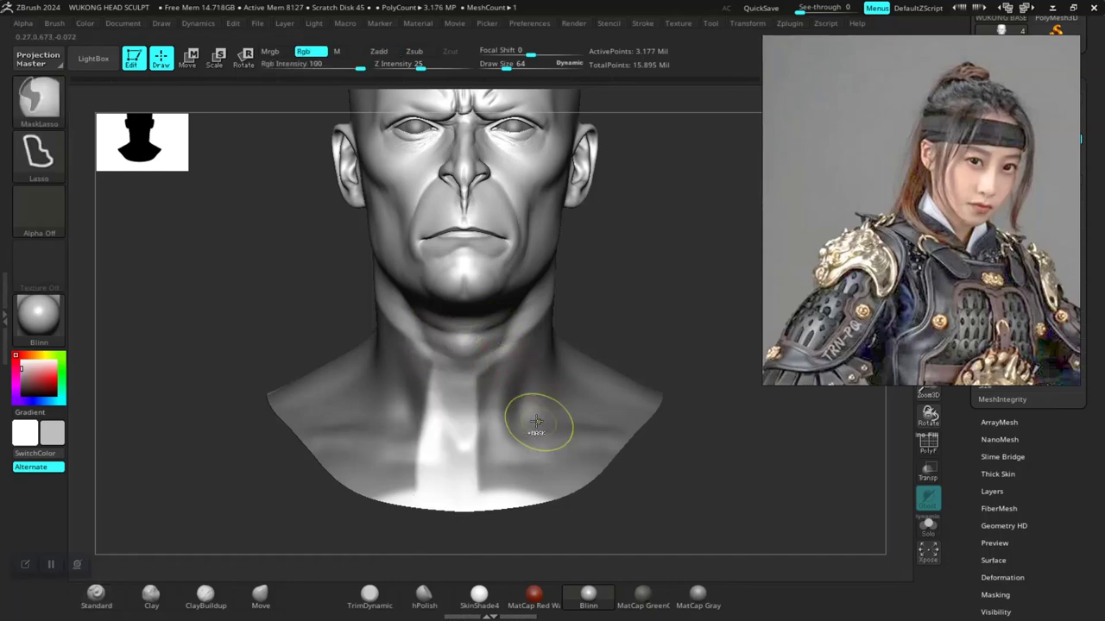
pyautogui.hotkey('ctrl', 'z')
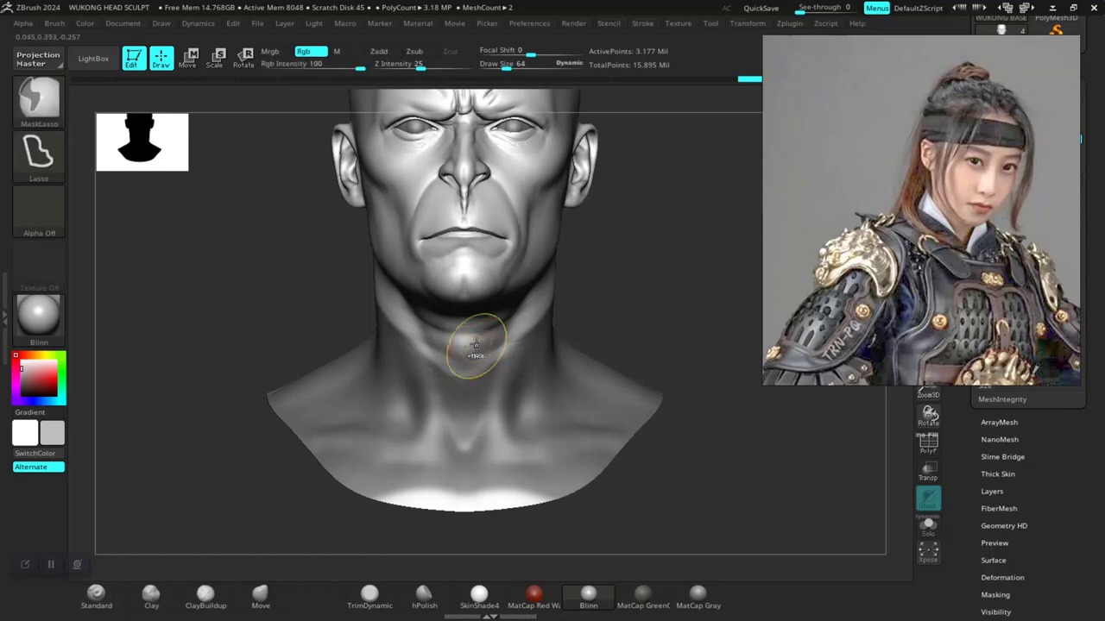
# Unmask a narrow vertical strip centred on the throat and chest, and extend the mask over the back of the neck and shoulders
pyautogui.moveTo(485, 472)
pyautogui.keyDown('ctrl'); pyautogui.keyDown('alt'); pyautogui.mouseDown()
pyautogui.moveTo(436, 506)
pyautogui.moveTo(459, 333)
pyautogui.moveTo(476, 335)
pyautogui.mouseUp(); pyautogui.keyUp('alt'); pyautogui.keyUp('ctrl')
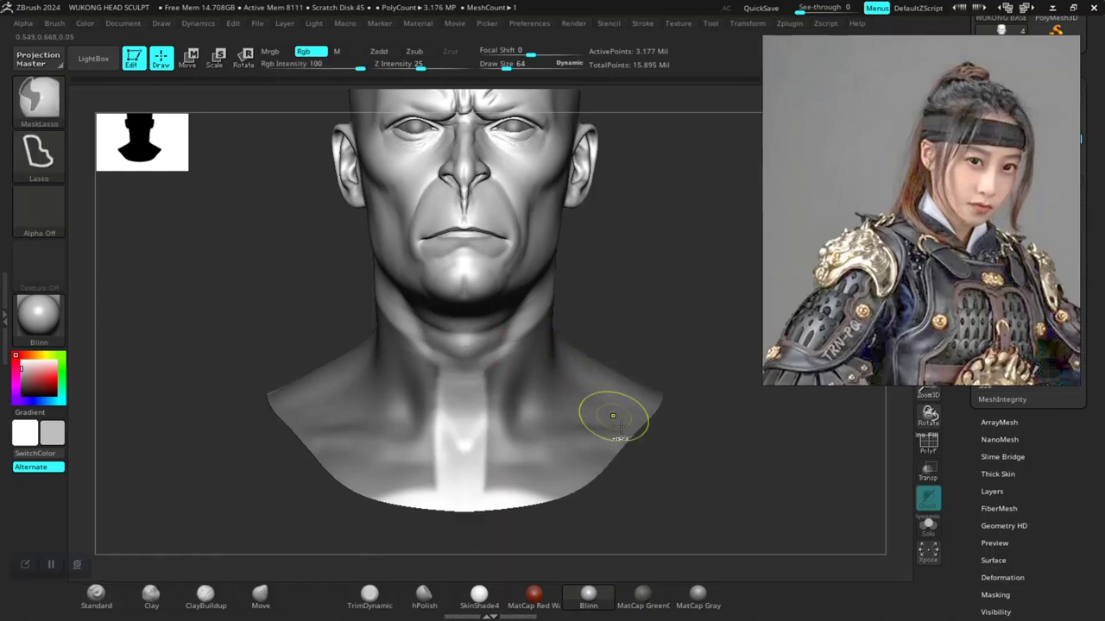
pyautogui.moveTo(692, 491); pyautogui.dragTo(585, 427)
pyautogui.keyDown('alt'); pyautogui.moveTo(627, 462); pyautogui.dragTo(629, 467); pyautogui.keyUp('alt')
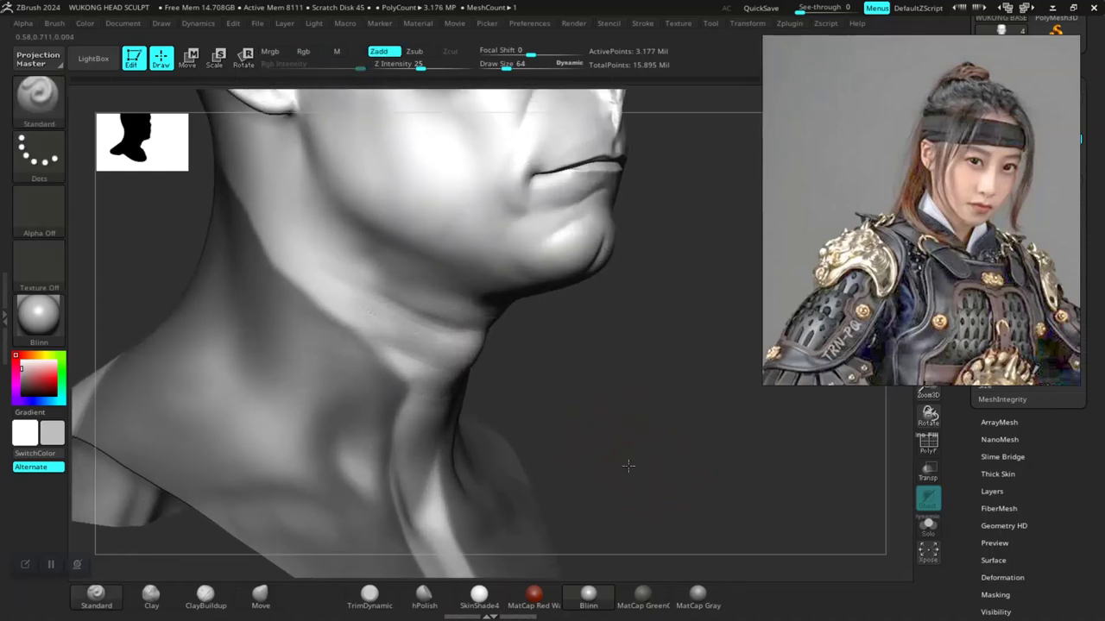
pyautogui.moveTo(607, 431)
pyautogui.mouseDown()
pyautogui.moveTo(513, 435)
pyautogui.moveTo(641, 434)
pyautogui.moveTo(604, 440)
pyautogui.moveTo(587, 422)
pyautogui.moveTo(578, 449)
pyautogui.moveTo(439, 395)
pyautogui.mouseUp()
pyautogui.keyDown('alt'); pyautogui.moveTo(561, 421); pyautogui.dragTo(558, 404); pyautogui.keyUp('alt')
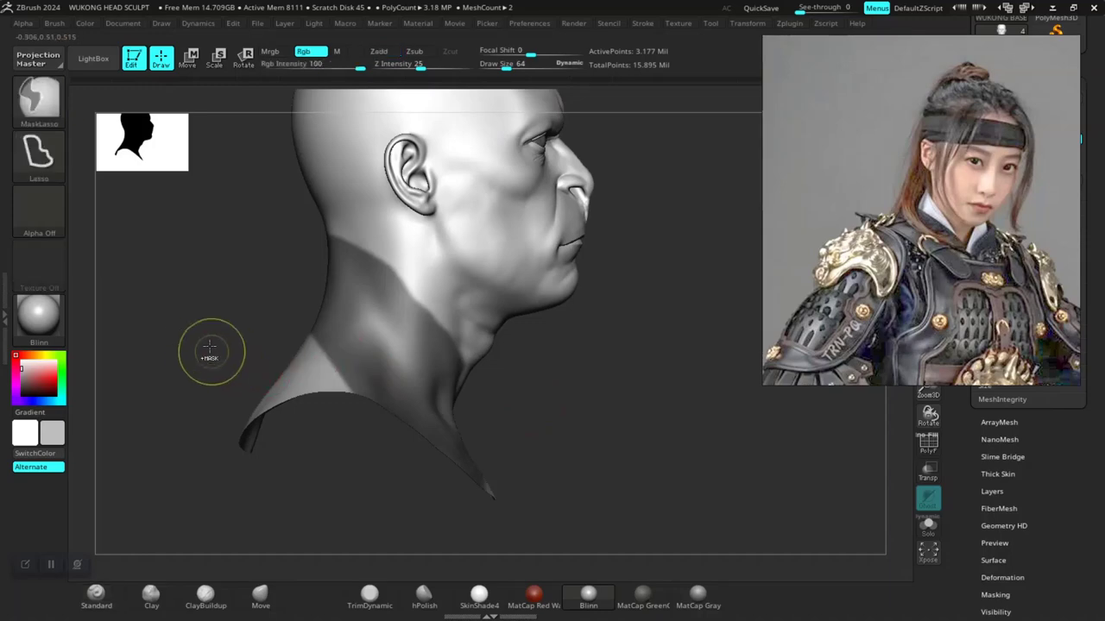
pyautogui.moveTo(169, 309)
pyautogui.keyDown('ctrl'); pyautogui.mouseDown()
pyautogui.moveTo(173, 479)
pyautogui.moveTo(381, 491)
pyautogui.moveTo(384, 320)
pyautogui.moveTo(176, 298)
pyautogui.mouseUp(); pyautogui.keyUp('ctrl')
pyautogui.moveTo(616, 422); pyautogui.dragTo(538, 439)
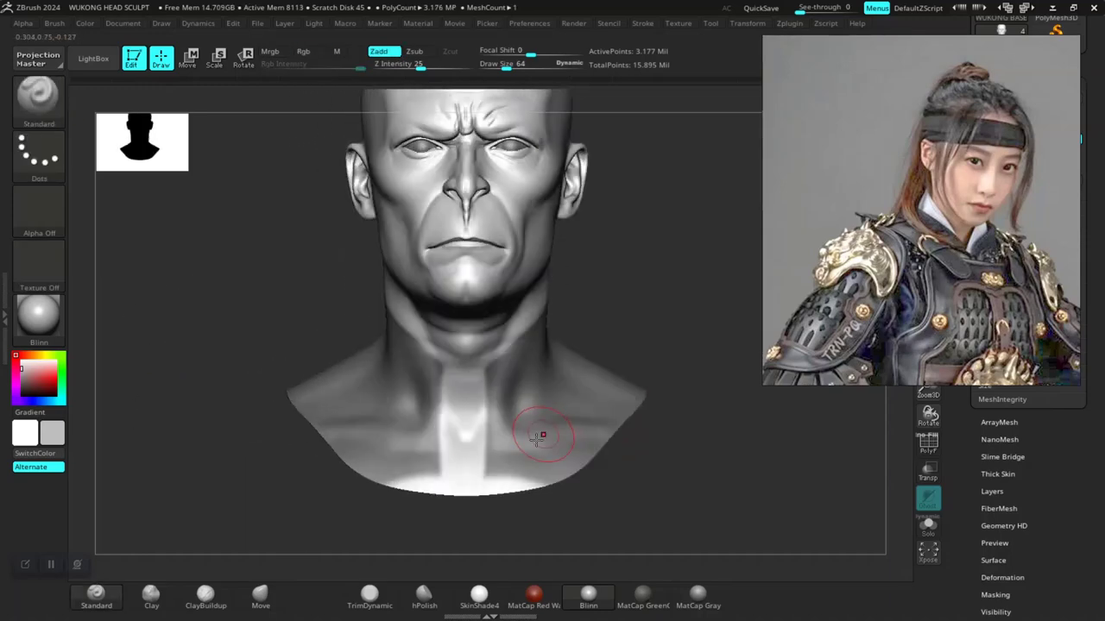
# Extend the mask to the lower edge of the chest on both sides of the open central strip
pyautogui.moveTo(274, 461)
pyautogui.keyDown('ctrl'); pyautogui.mouseDown()
pyautogui.moveTo(392, 571)
pyautogui.moveTo(444, 527)
pyautogui.moveTo(436, 466)
pyautogui.mouseUp(); pyautogui.keyUp('ctrl')
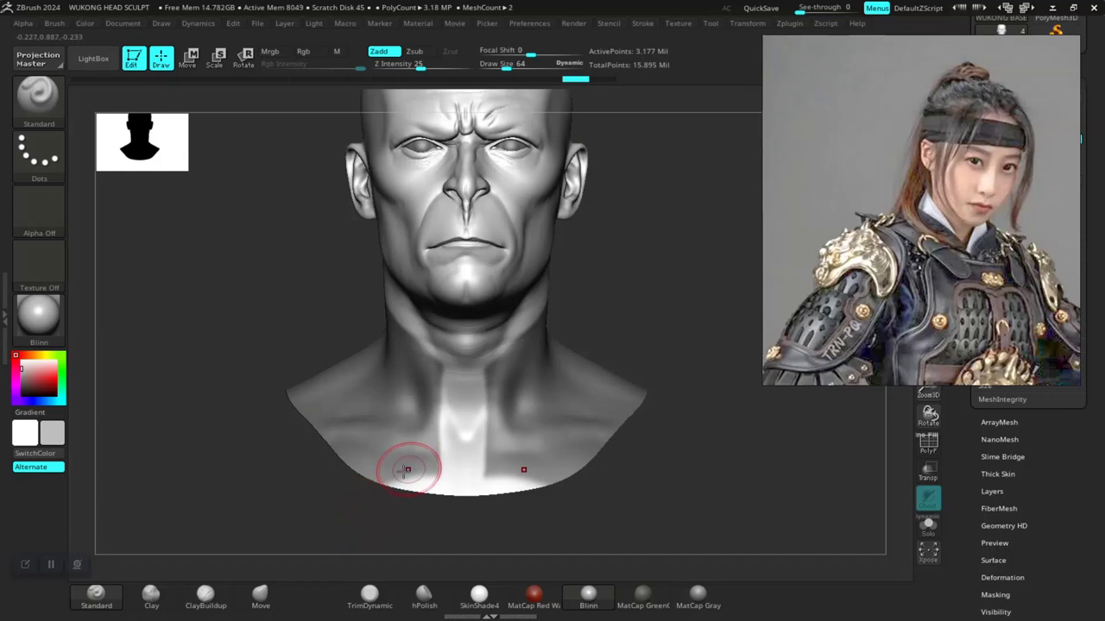
pyautogui.moveTo(341, 473)
pyautogui.keyDown('ctrl'); pyautogui.mouseDown()
pyautogui.moveTo(384, 550)
pyautogui.moveTo(451, 498)
pyautogui.moveTo(436, 470)
pyautogui.mouseUp(); pyautogui.keyUp('ctrl')
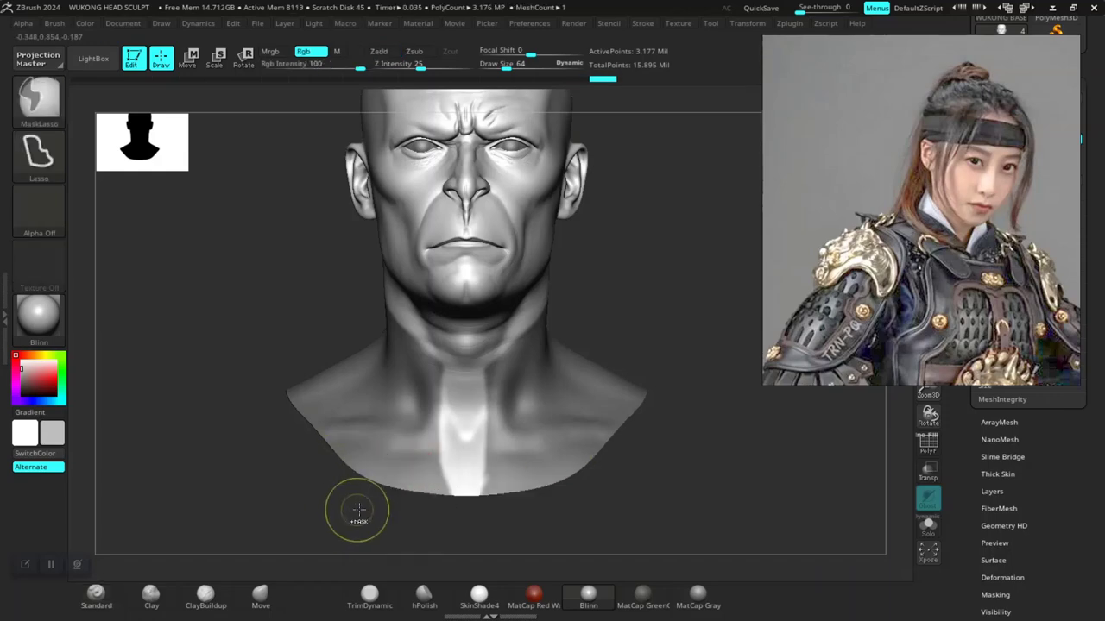
pyautogui.moveTo(611, 530)
pyautogui.mouseDown()
pyautogui.moveTo(651, 530)
pyautogui.moveTo(608, 534)
pyautogui.mouseUp()
pyautogui.hotkey('ctrl', 'z')
pyautogui.moveTo(392, 460)
pyautogui.keyDown('ctrl'); pyautogui.mouseDown()
pyautogui.moveTo(434, 446)
pyautogui.moveTo(417, 575)
pyautogui.mouseUp(); pyautogui.keyUp('ctrl')
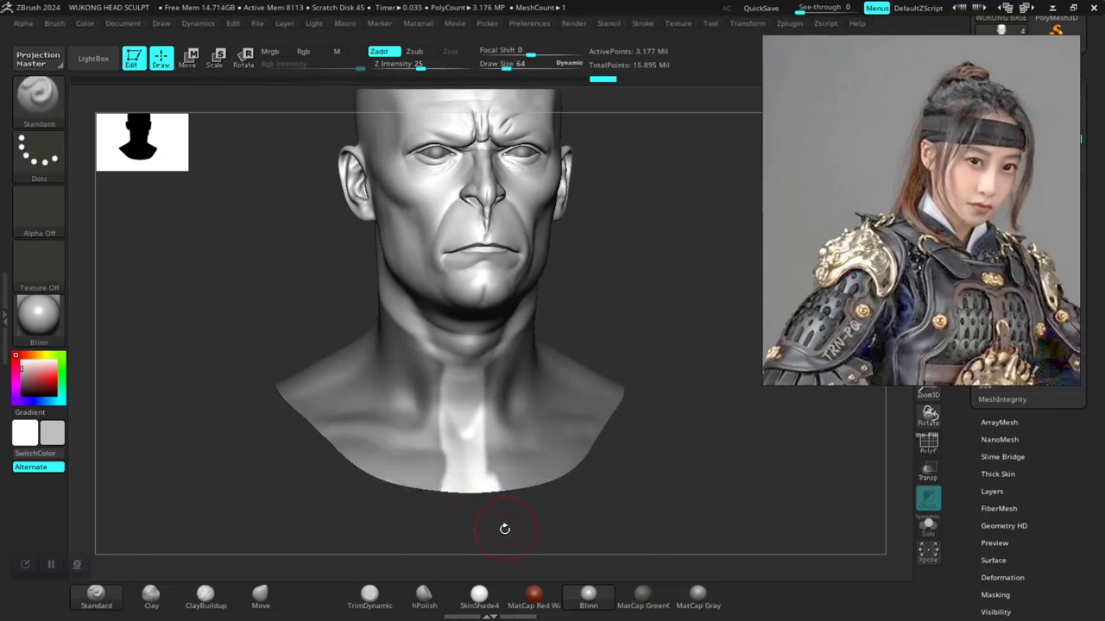
pyautogui.hotkey('ctrl', 'z')
pyautogui.moveTo(391, 517)
pyautogui.keyDown('ctrl'); pyautogui.mouseDown()
pyautogui.moveTo(370, 466)
pyautogui.moveTo(420, 444)
pyautogui.moveTo(461, 565)
pyautogui.mouseUp(); pyautogui.keyUp('ctrl')
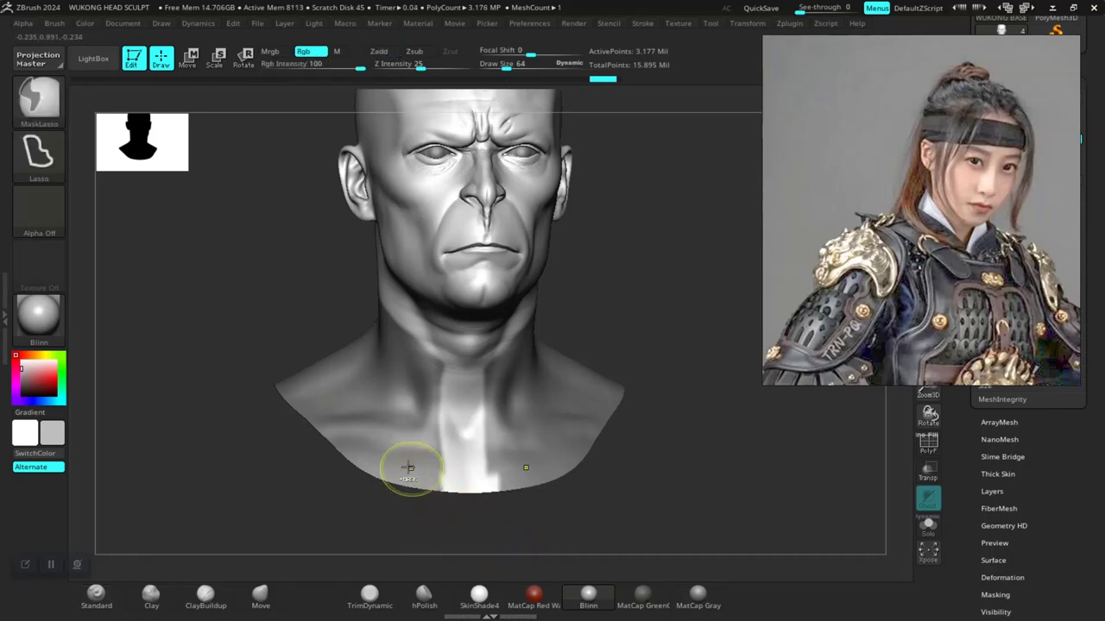
pyautogui.moveTo(376, 495)
pyautogui.keyDown('ctrl'); pyautogui.mouseDown()
pyautogui.moveTo(393, 456)
pyautogui.moveTo(443, 583)
pyautogui.mouseUp(); pyautogui.keyUp('ctrl')
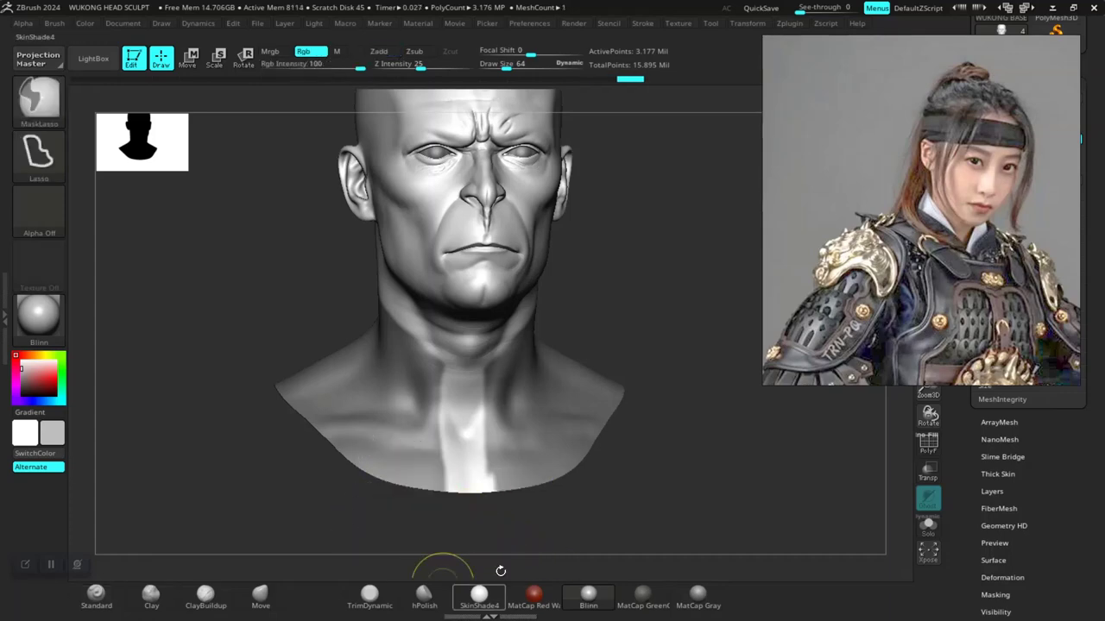
pyautogui.moveTo(631, 517)
pyautogui.mouseDown()
pyautogui.moveTo(617, 508)
pyautogui.moveTo(664, 520)
pyautogui.moveTo(717, 457)
pyautogui.moveTo(656, 489)
pyautogui.mouseUp()
# Move the reference board to the opposite side of the head, and extract the masked area as a new subtool with thickness 0.02
pyautogui.moveTo(904, 320); pyautogui.dragTo(149, 250)
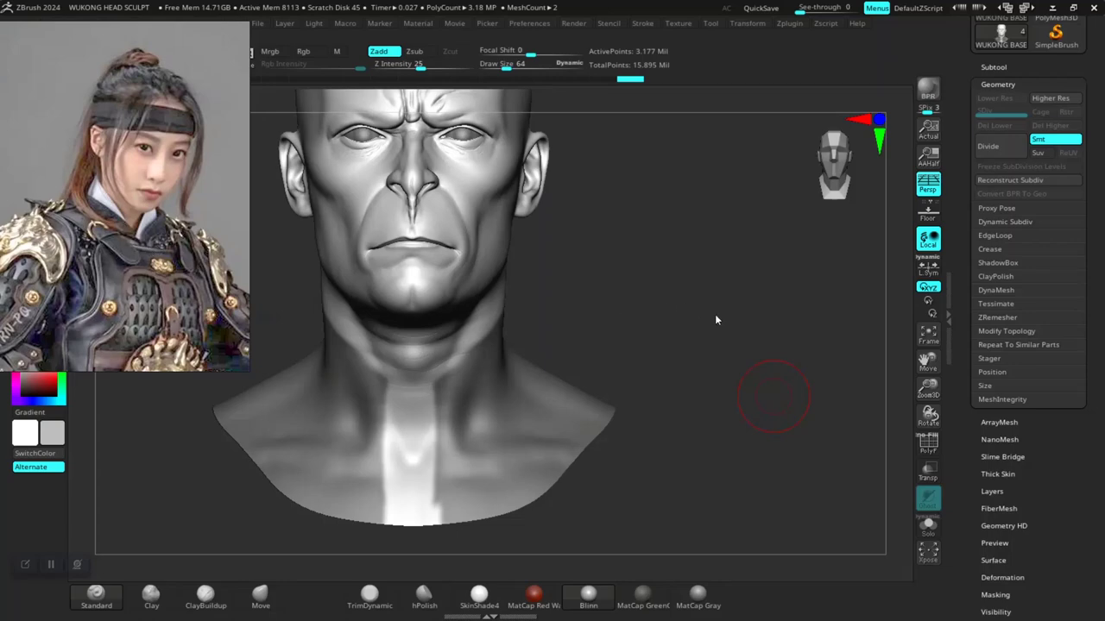
pyautogui.moveTo(717, 321); pyautogui.dragTo(730, 332)
pyautogui.click(994, 65)
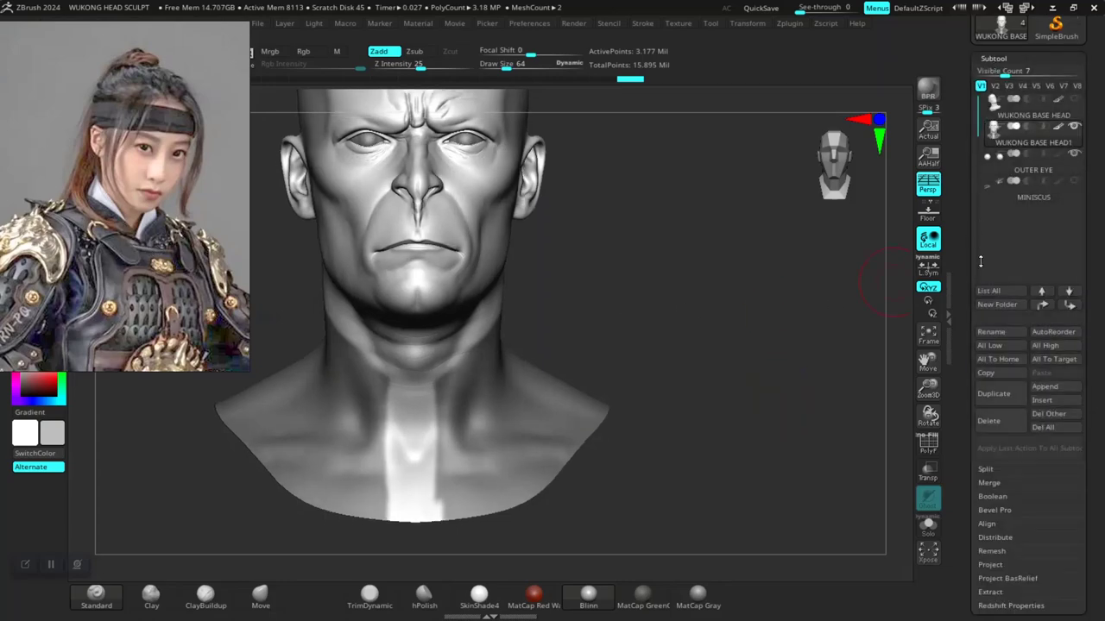
pyautogui.scroll(-5, 985, 468)
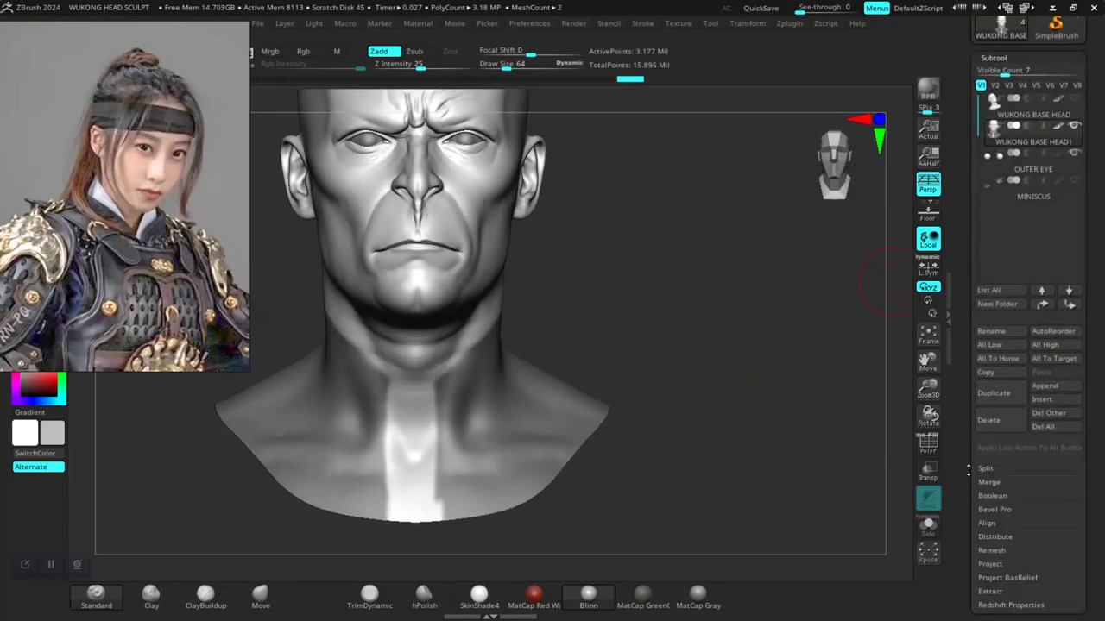
pyautogui.click(990, 385)
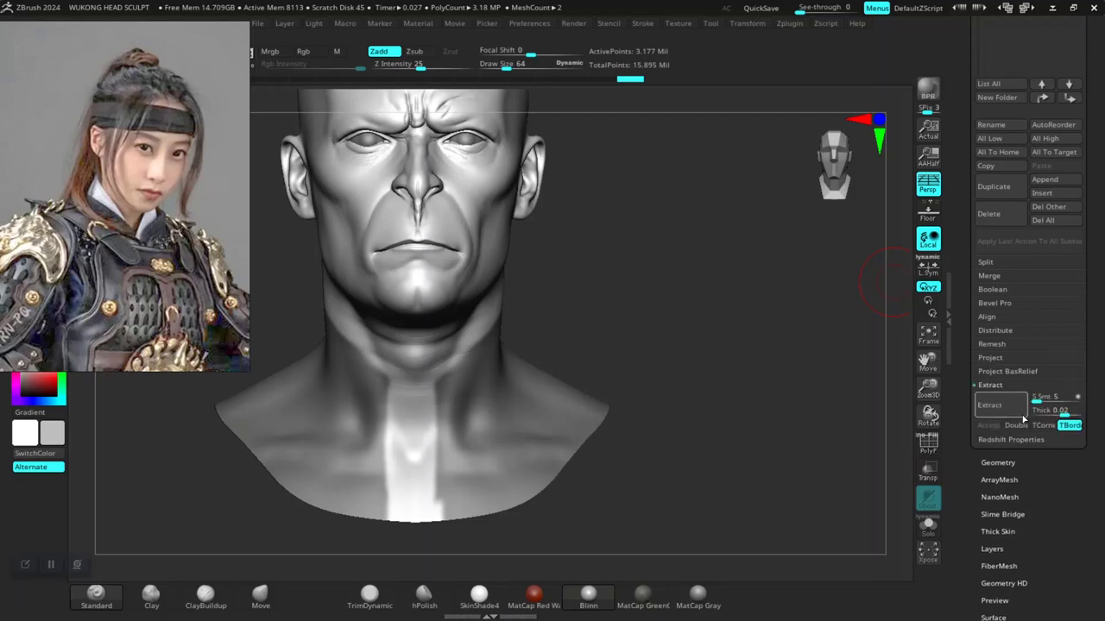
pyautogui.click(999, 407)
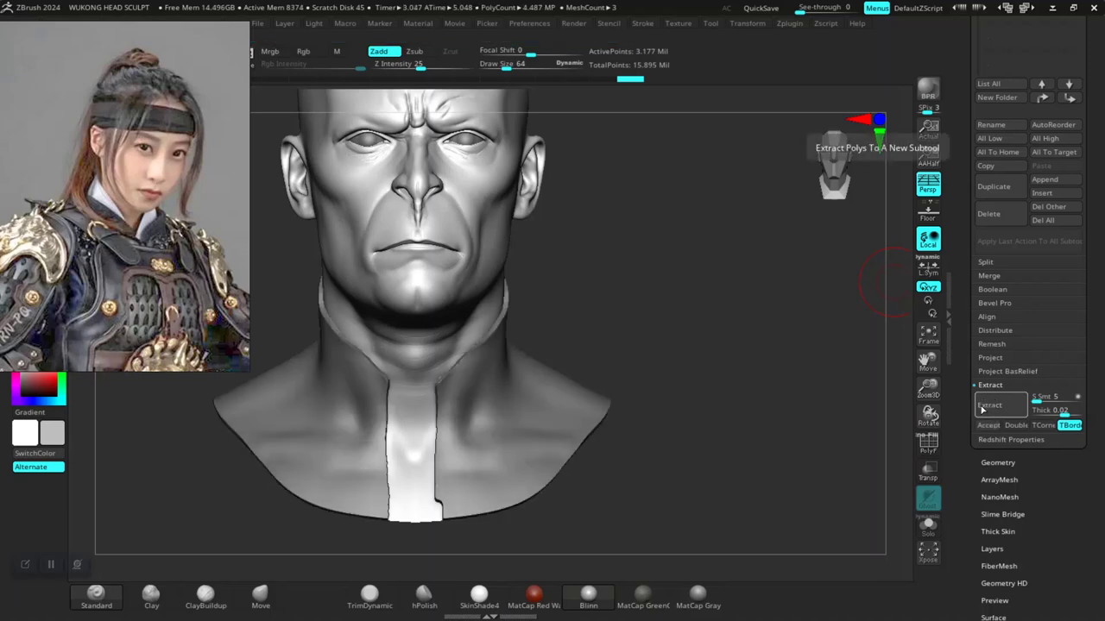
pyautogui.click(988, 427)
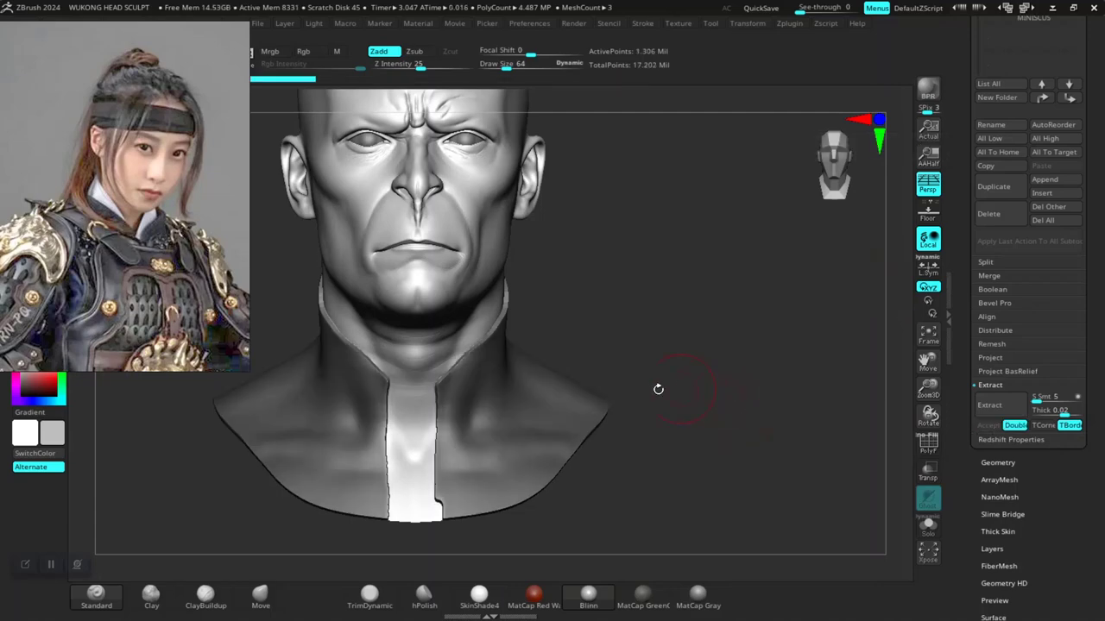
# Show the polyframe, isolate the dark red surface polygroup of the extracted collar, and delete its hidden geometry
pyautogui.press('f')
pyautogui.hotkey('shift', 'f')
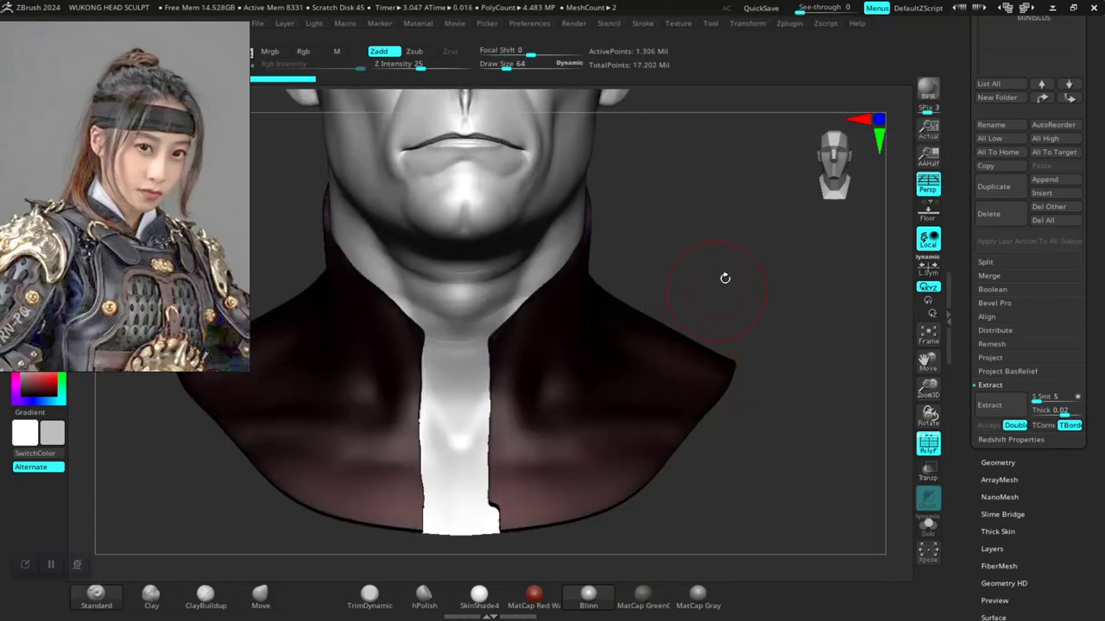
pyautogui.moveTo(766, 322); pyautogui.dragTo(710, 312)
pyautogui.keyDown('ctrl'); pyautogui.keyDown('shift'); pyautogui.click(401, 423); pyautogui.keyUp('shift'); pyautogui.keyUp('ctrl')
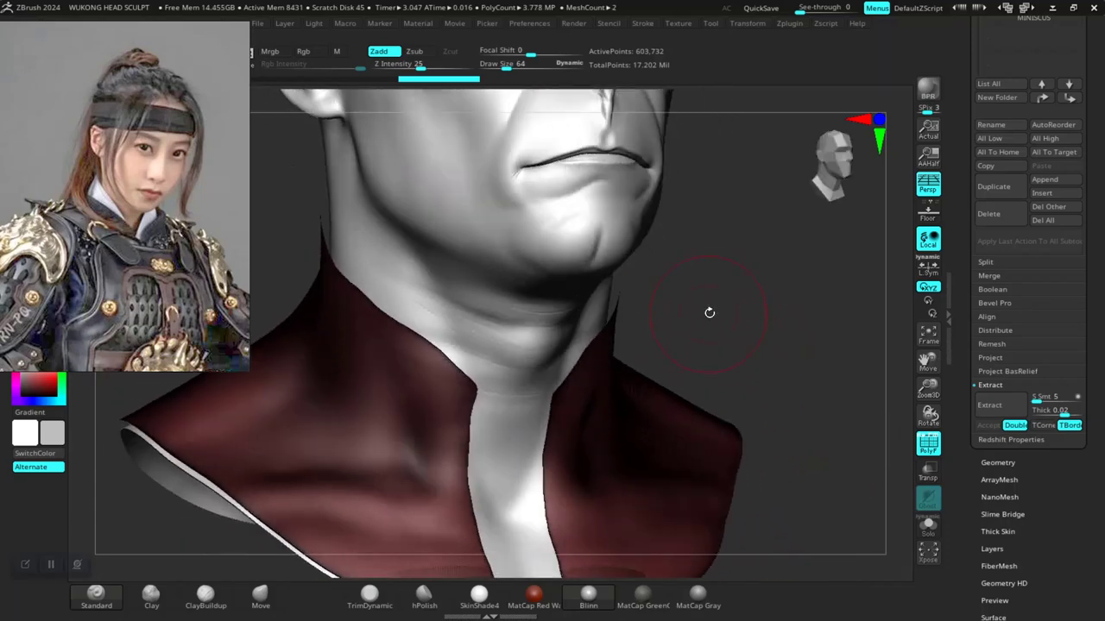
pyautogui.moveTo(955, 493); pyautogui.dragTo(964, 399)
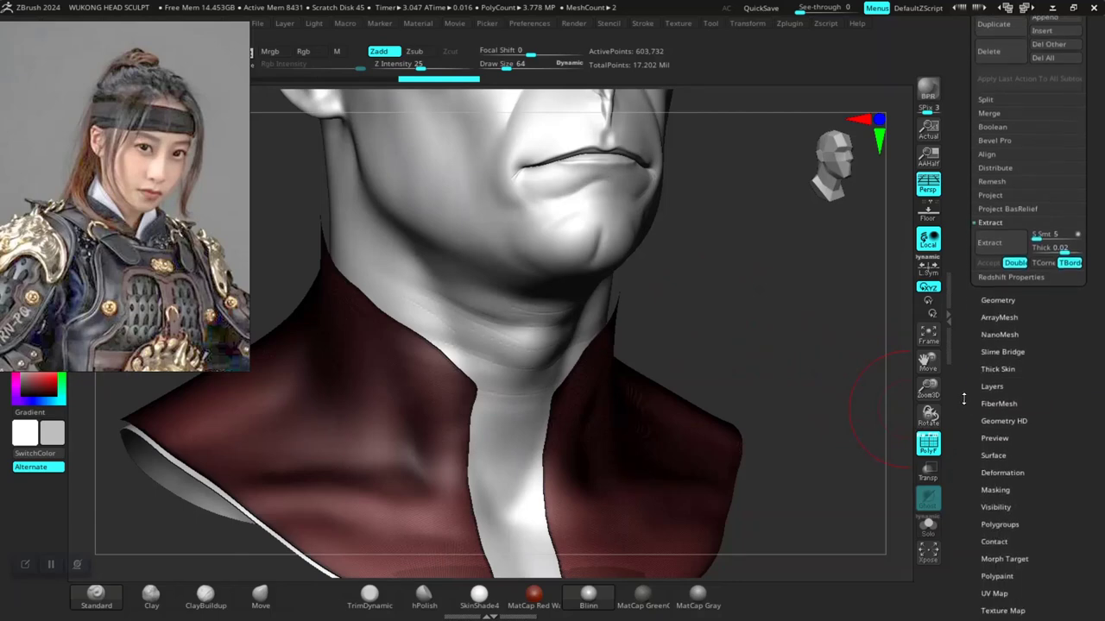
pyautogui.click(994, 300)
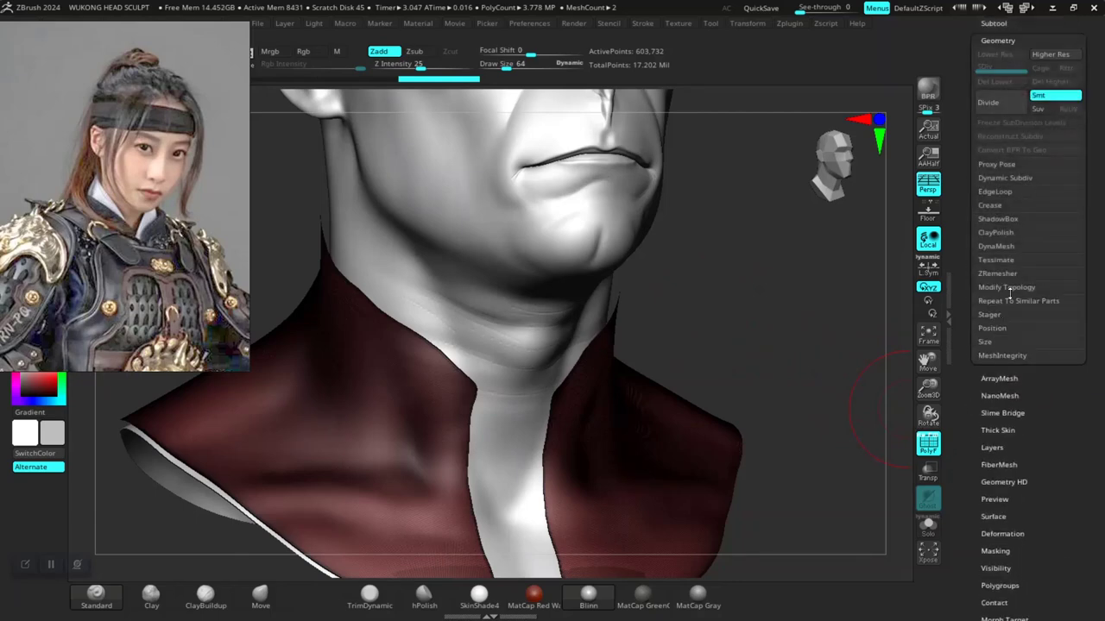
pyautogui.click(1008, 288)
pyautogui.click(999, 342)
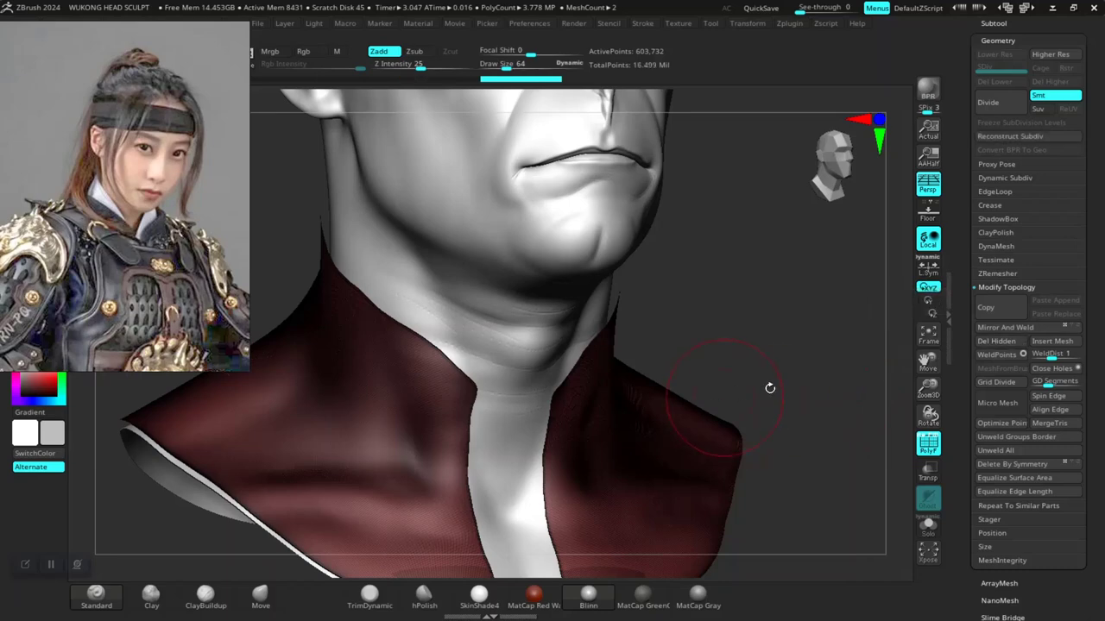
# Turn off the polyframe, set the draw size to about 114, and mask the character's left half of the collar from the front
pyautogui.keyDown('shift'); pyautogui.moveTo(817, 341); pyautogui.dragTo(559, 319); pyautogui.keyUp('shift')
pyautogui.hotkey('shift', 'f')
pyautogui.press('space')
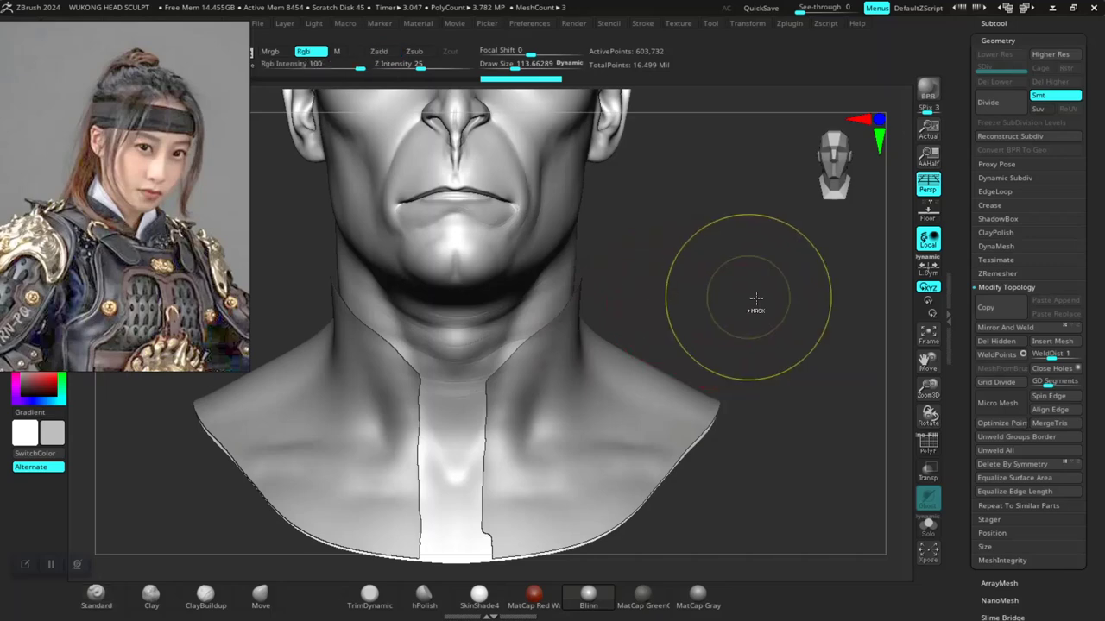
pyautogui.moveTo(751, 304)
pyautogui.keyDown('ctrl'); pyautogui.mouseDown()
pyautogui.moveTo(673, 553)
pyautogui.moveTo(509, 592)
pyautogui.moveTo(461, 461)
pyautogui.moveTo(449, 220)
pyautogui.moveTo(445, 250)
pyautogui.mouseUp(); pyautogui.keyUp('ctrl')
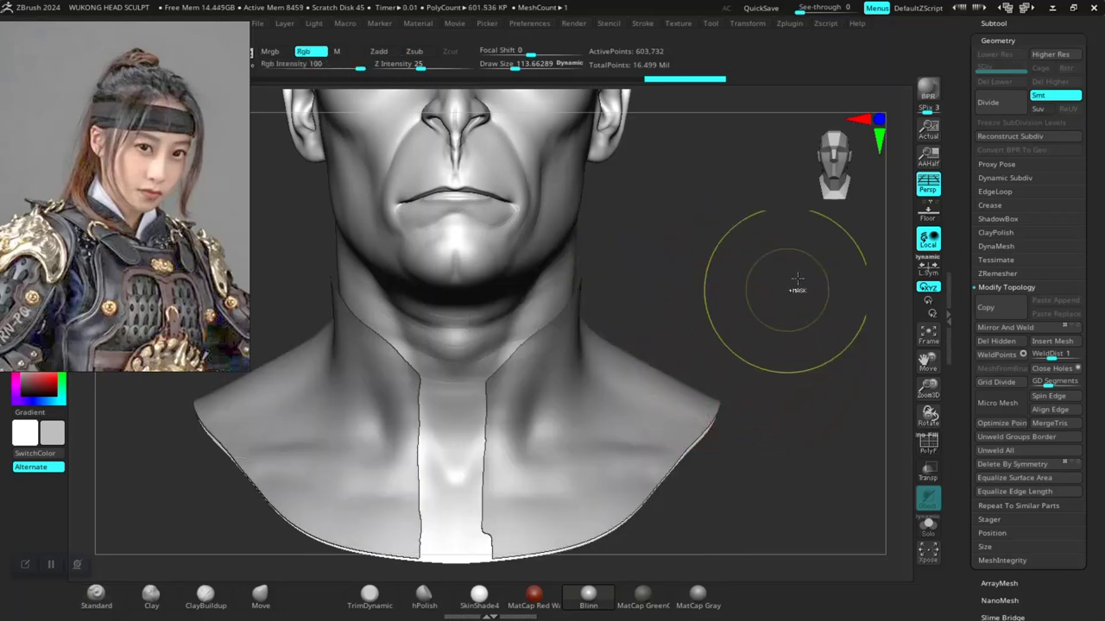
pyautogui.moveTo(806, 281)
pyautogui.keyDown('ctrl'); pyautogui.mouseDown()
pyautogui.moveTo(641, 561)
pyautogui.moveTo(496, 574)
pyautogui.moveTo(451, 415)
pyautogui.moveTo(471, 287)
pyautogui.mouseUp(); pyautogui.keyUp('ctrl')
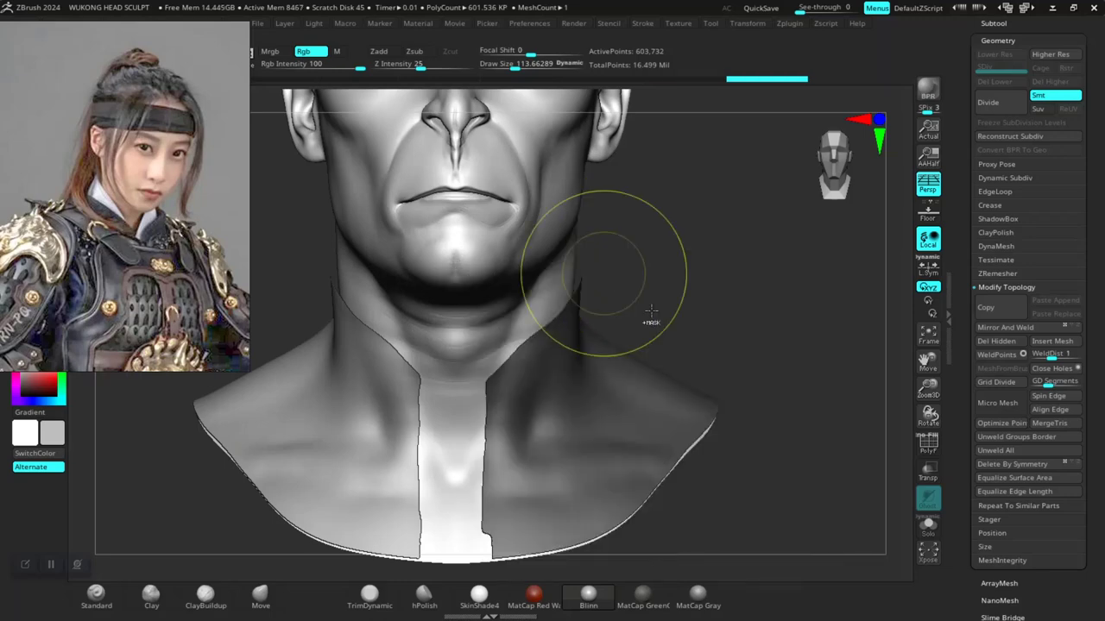
# With the Move brush at draw size about 151, pull the front edge of the character's right collar half toward the chest centre
pyautogui.moveTo(717, 294); pyautogui.dragTo(601, 380)
pyautogui.moveTo(490, 376); pyautogui.dragTo(541, 385, button='right')
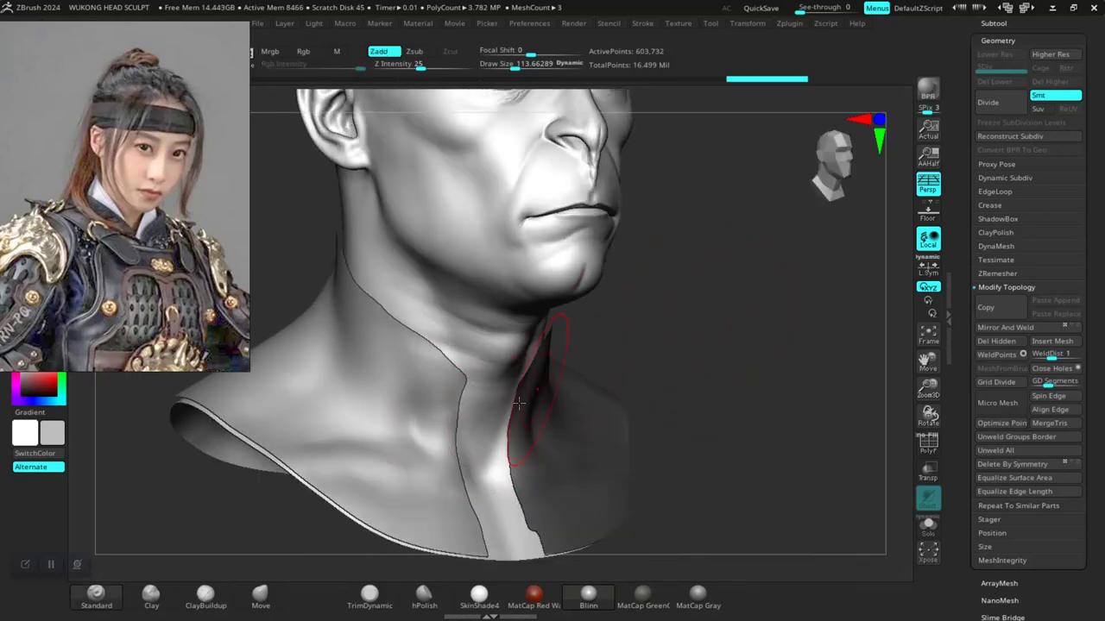
pyautogui.press('space')
pyautogui.moveTo(463, 403); pyautogui.dragTo(471, 402)
pyautogui.click(267, 593)
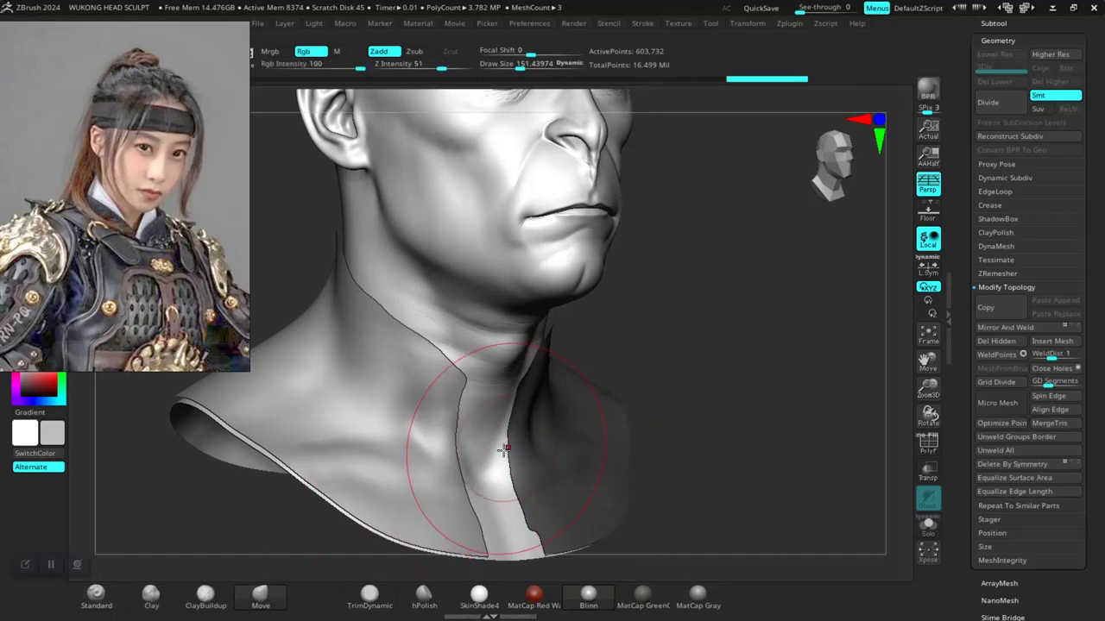
pyautogui.moveTo(691, 370); pyautogui.dragTo(571, 427)
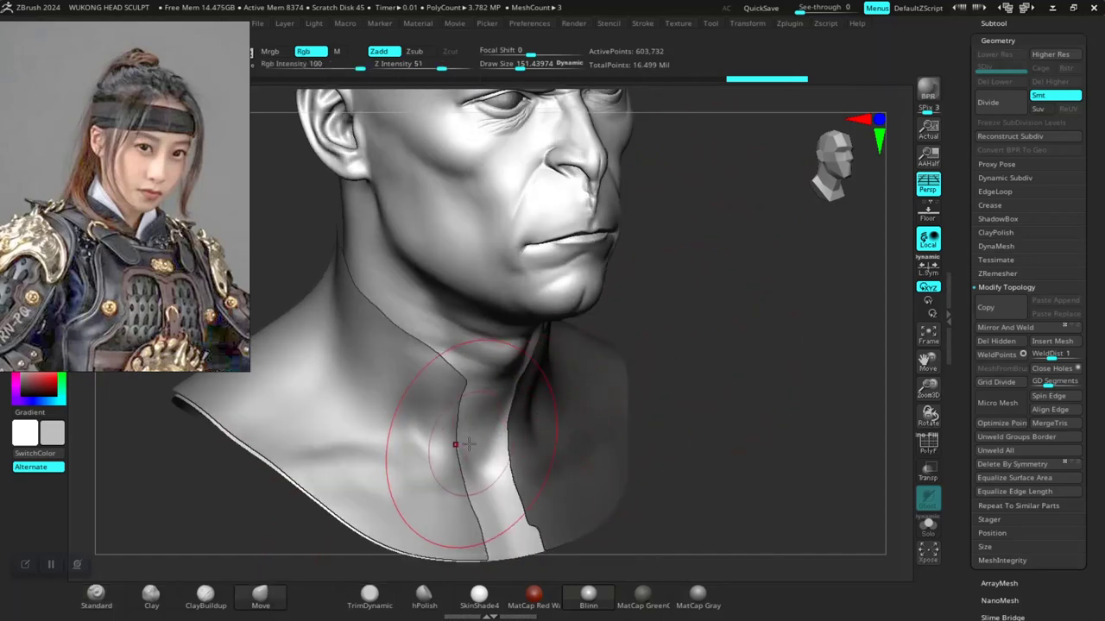
pyautogui.moveTo(461, 443); pyautogui.dragTo(474, 445)
pyautogui.moveTo(457, 485); pyautogui.dragTo(469, 479)
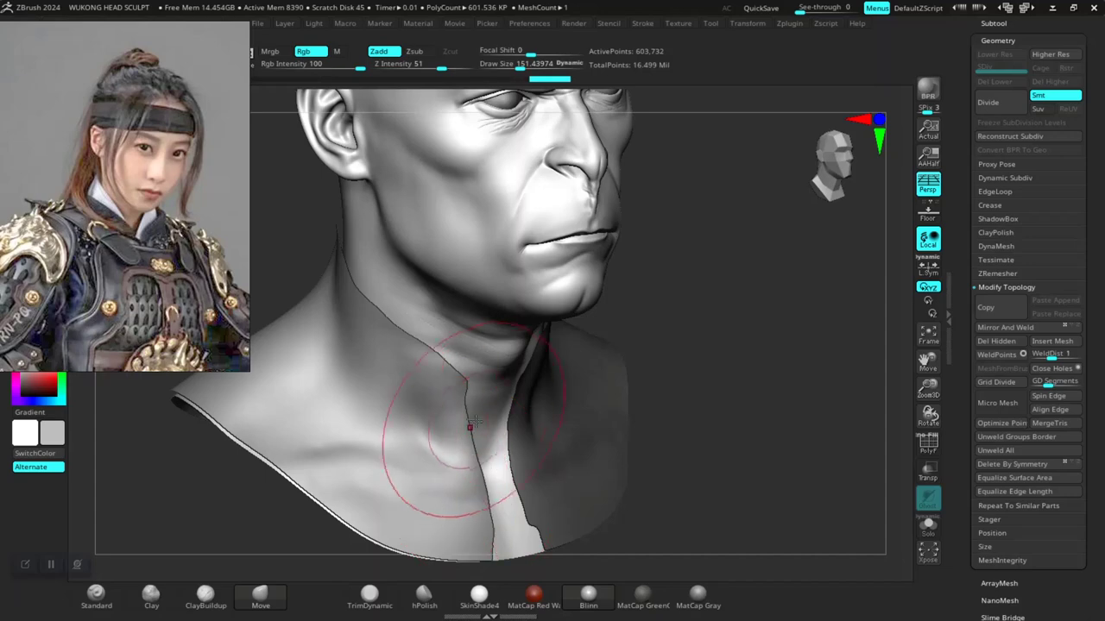
pyautogui.moveTo(679, 353); pyautogui.dragTo(507, 417)
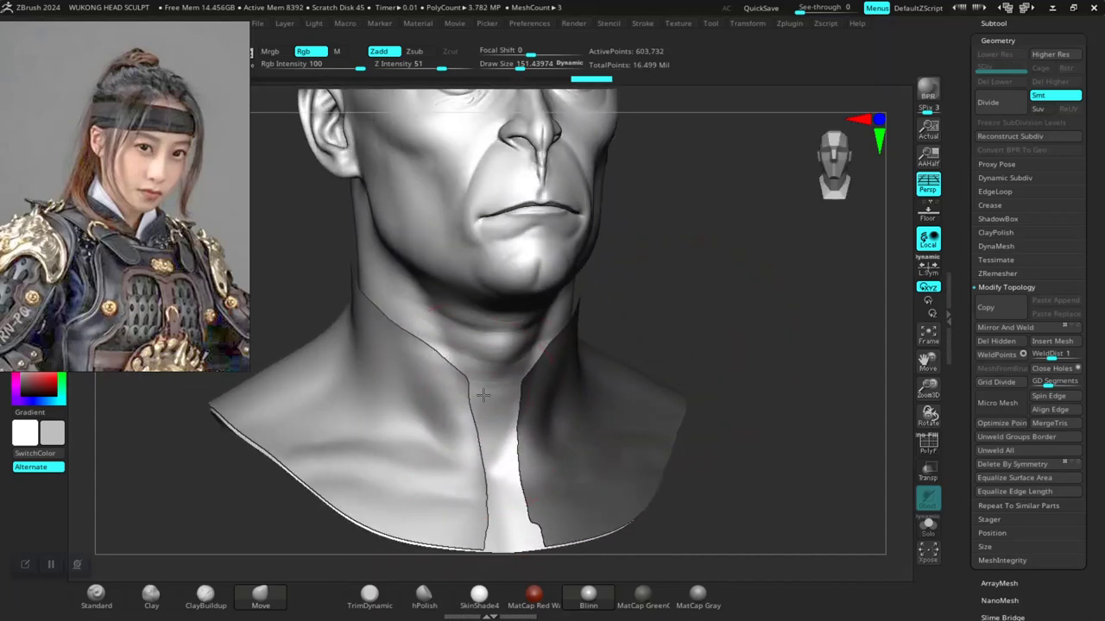
pyautogui.moveTo(693, 320); pyautogui.dragTo(270, 314)
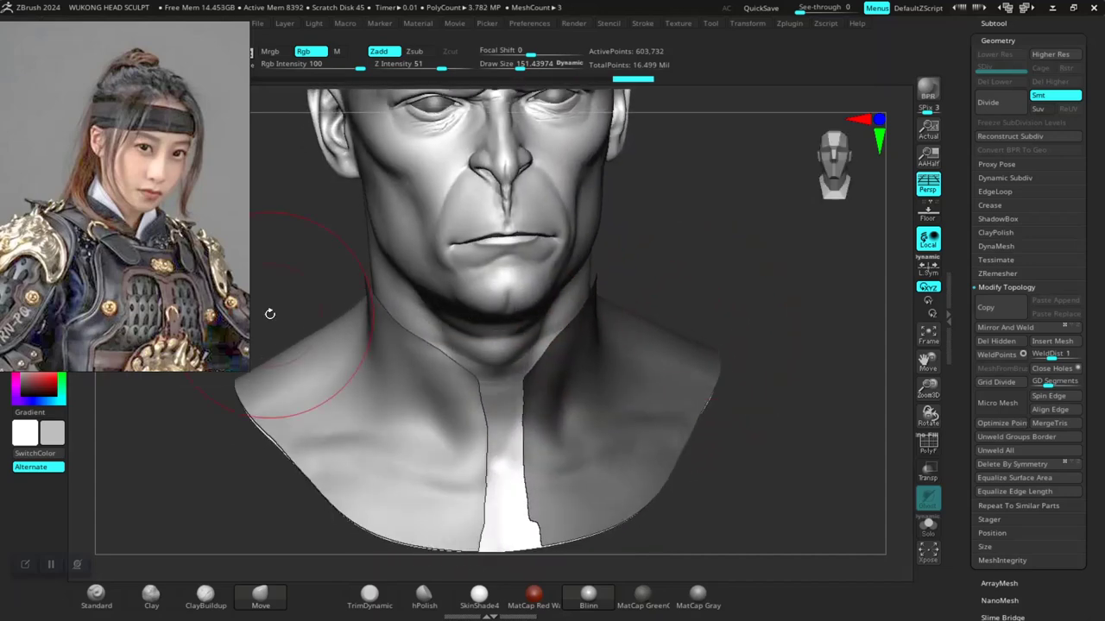
# Browse the reference board for the red-robed soldier in plated armour, and inspect how his collar and armour fit
pyautogui.scroll(-7, 154, 273)
pyautogui.moveTo(154, 272); pyautogui.dragTo(243, 200, button='middle')
pyautogui.scroll(7, 119, 210)
pyautogui.scroll(-5, 119, 205)
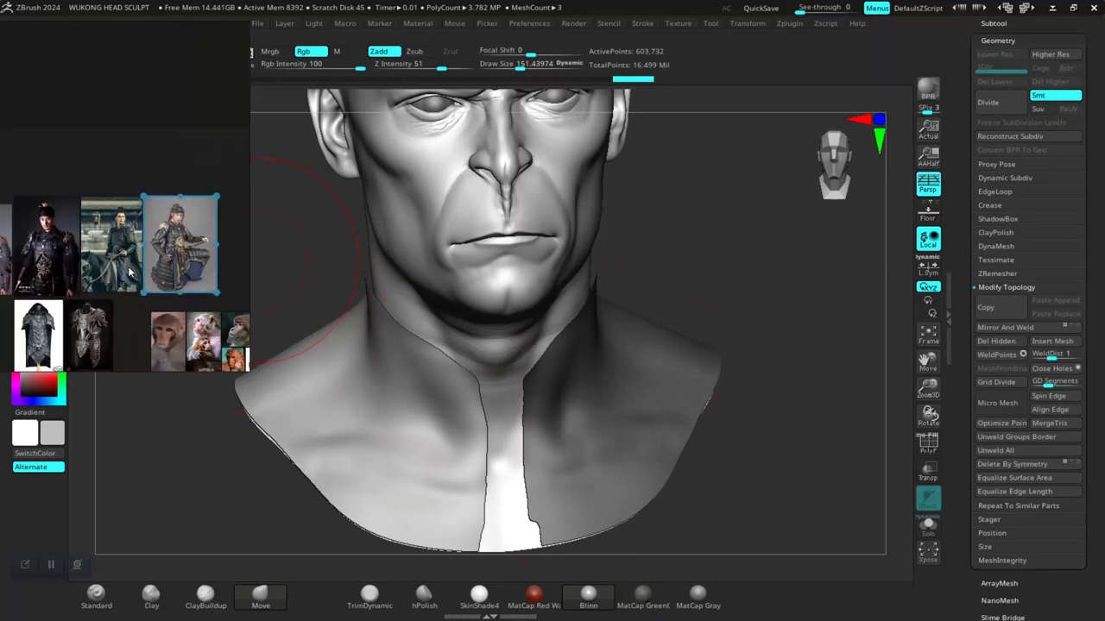
pyautogui.click(112, 323)
pyautogui.doubleClick(112, 323)
pyautogui.moveTo(125, 148); pyautogui.dragTo(197, 256, button='right')
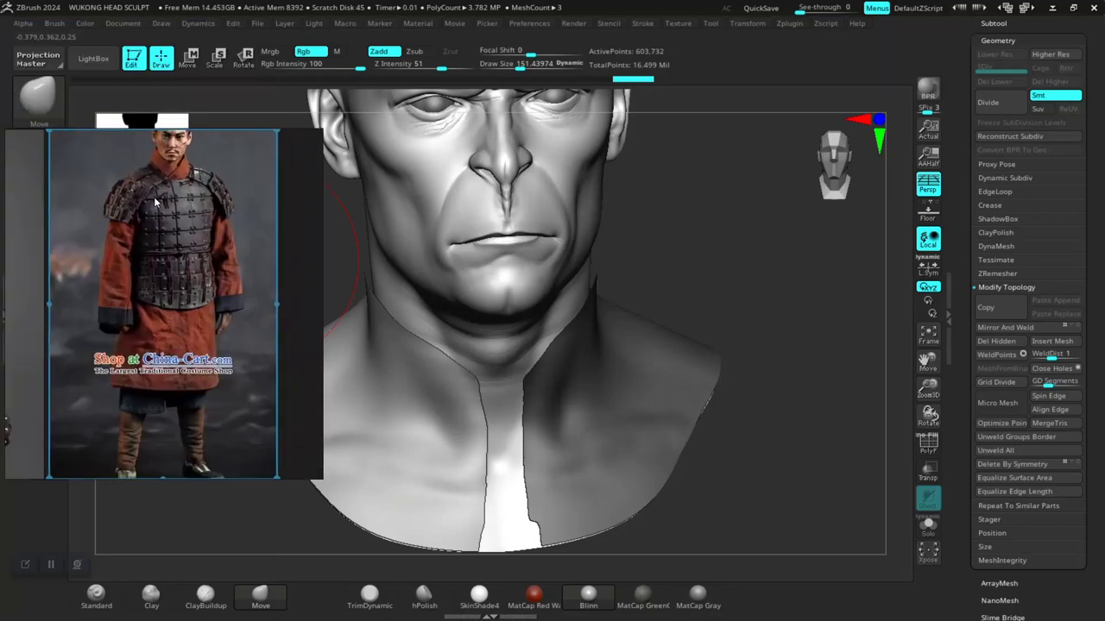
pyautogui.scroll(4, 184, 210)
pyautogui.moveTo(184, 206); pyautogui.dragTo(175, 247, button='middle')
pyautogui.scroll(-6, 159, 309)
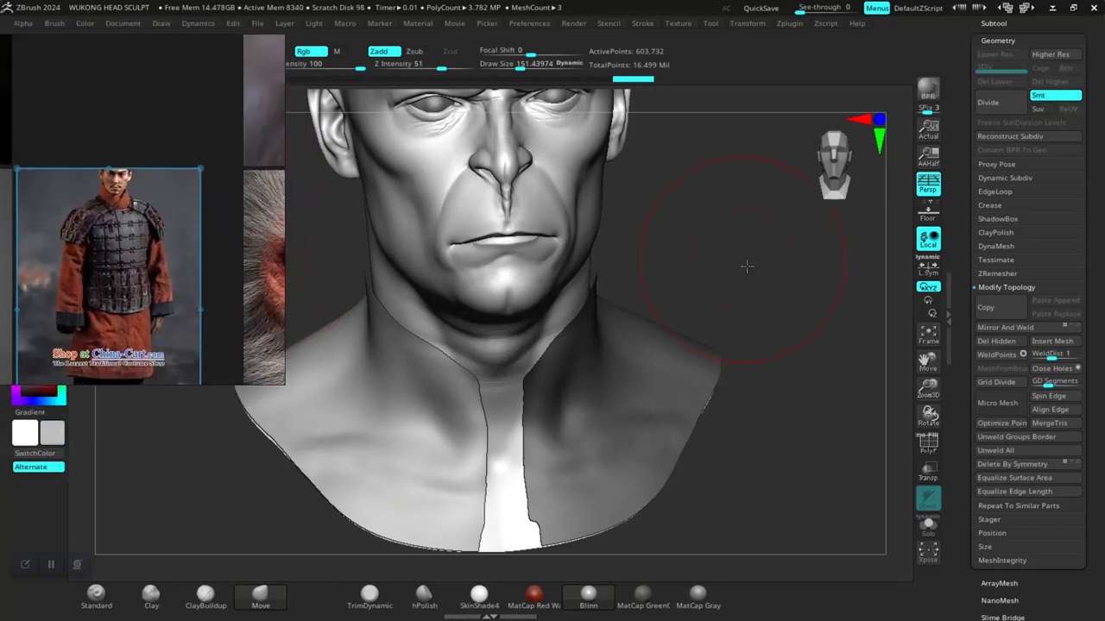
# Pull the unmasked right half across the open chest strip until its front edge overlaps the masked left half
pyautogui.moveTo(746, 266)
pyautogui.mouseDown()
pyautogui.moveTo(766, 344)
pyautogui.moveTo(497, 422)
pyautogui.mouseUp()
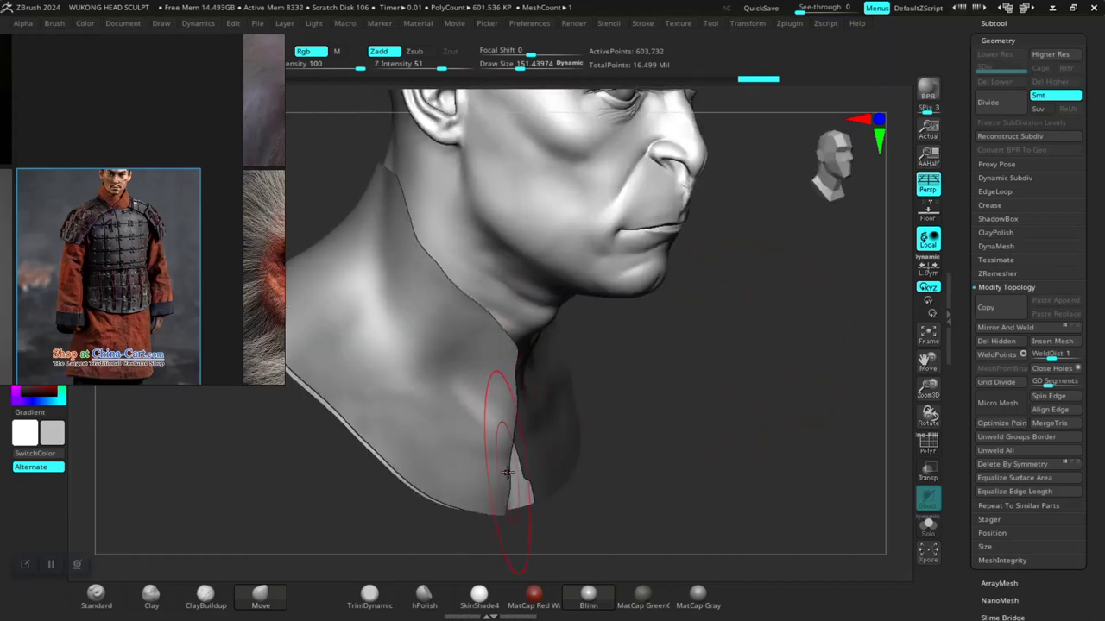
pyautogui.moveTo(536, 464); pyautogui.dragTo(485, 425)
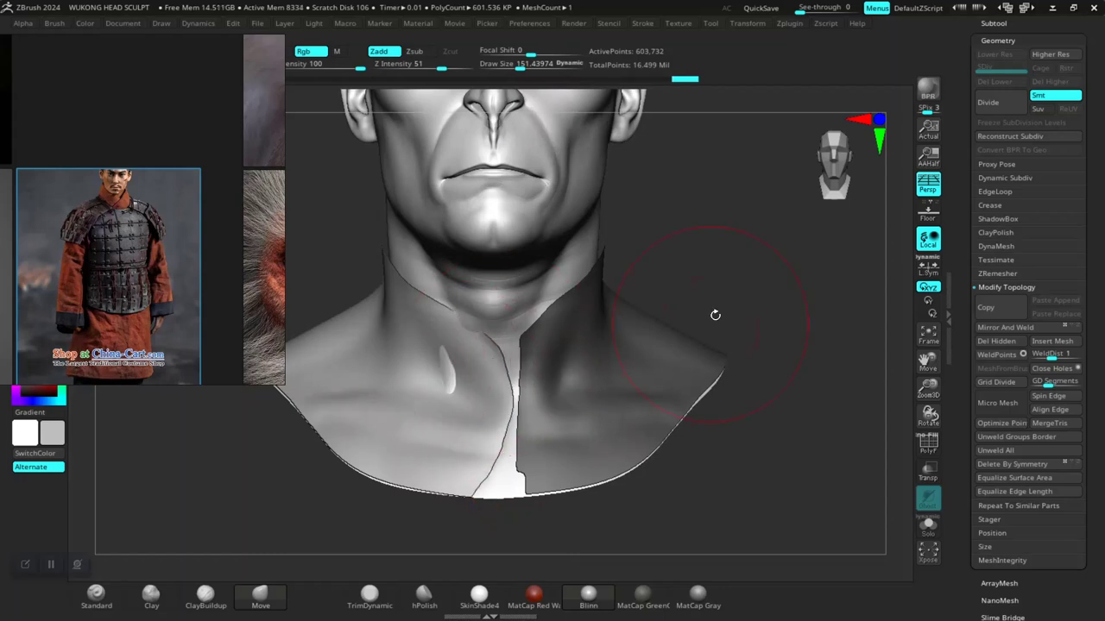
pyautogui.moveTo(714, 315); pyautogui.dragTo(467, 385)
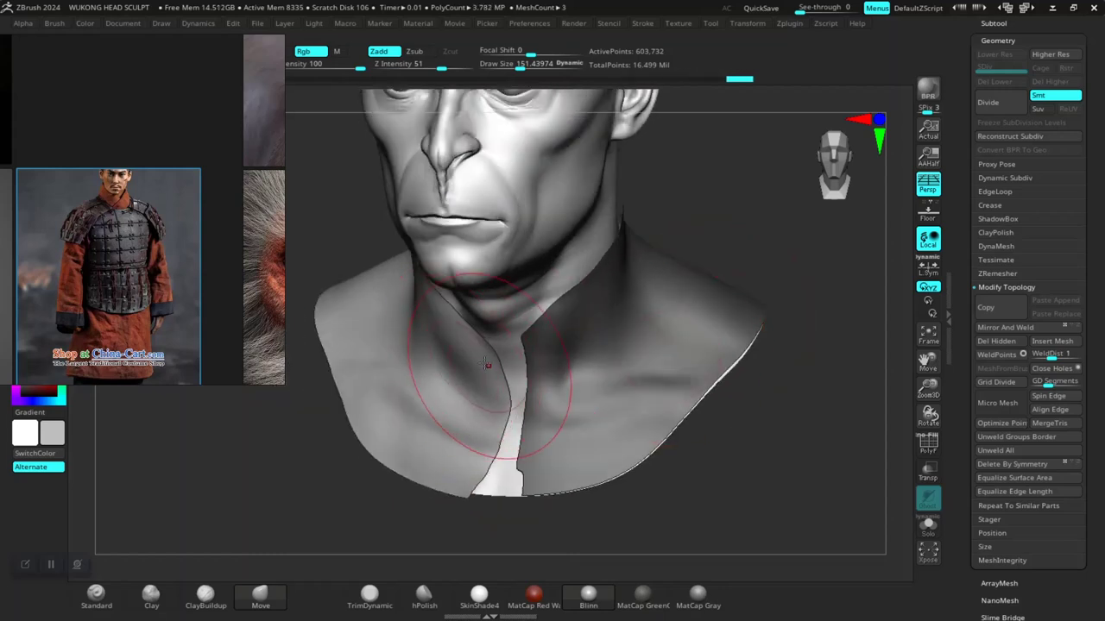
pyautogui.moveTo(488, 443)
pyautogui.mouseDown()
pyautogui.moveTo(561, 518)
pyautogui.moveTo(491, 499)
pyautogui.mouseUp()
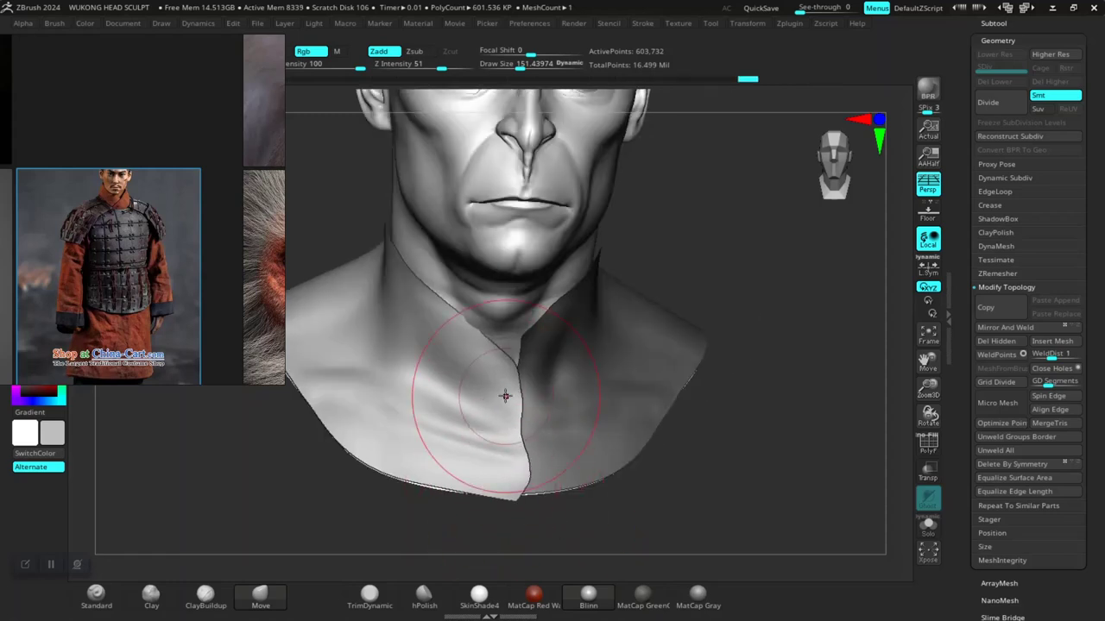
pyautogui.moveTo(560, 306); pyautogui.dragTo(454, 321, button='right')
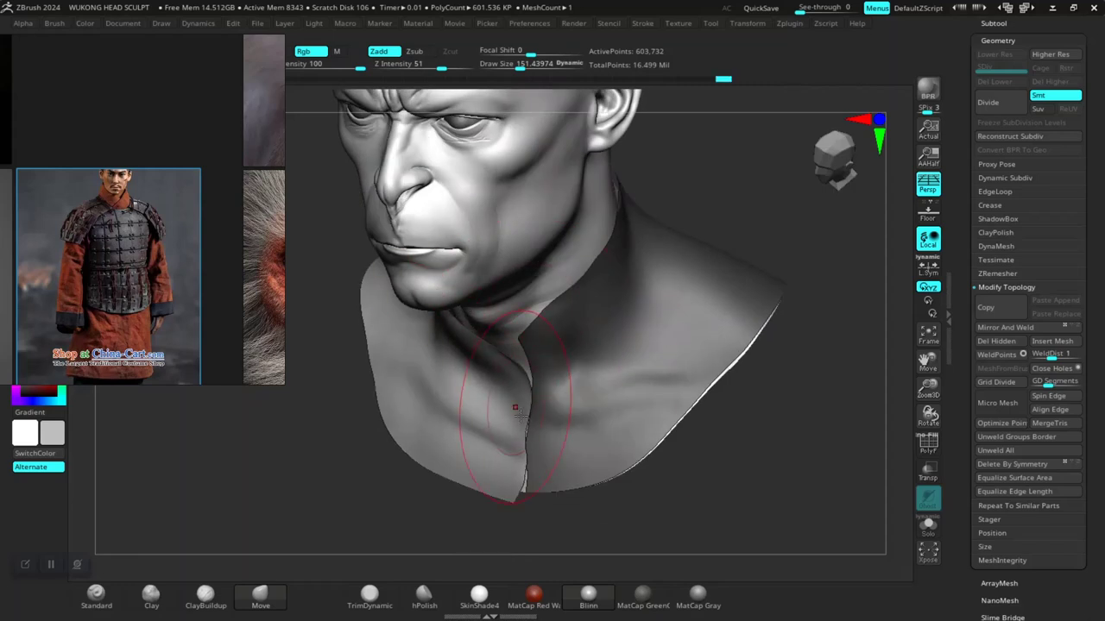
pyautogui.moveTo(517, 413); pyautogui.dragTo(561, 393)
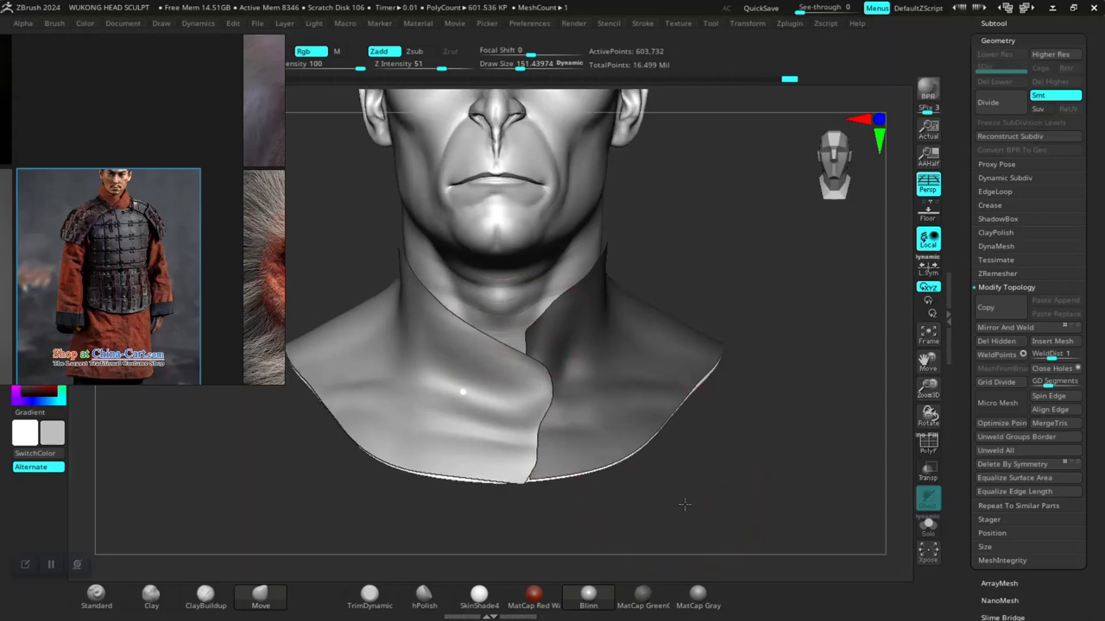
# Extend the overlapping flap and shape its front edge and lower corner over the character's left chest
pyautogui.moveTo(536, 382); pyautogui.dragTo(453, 396)
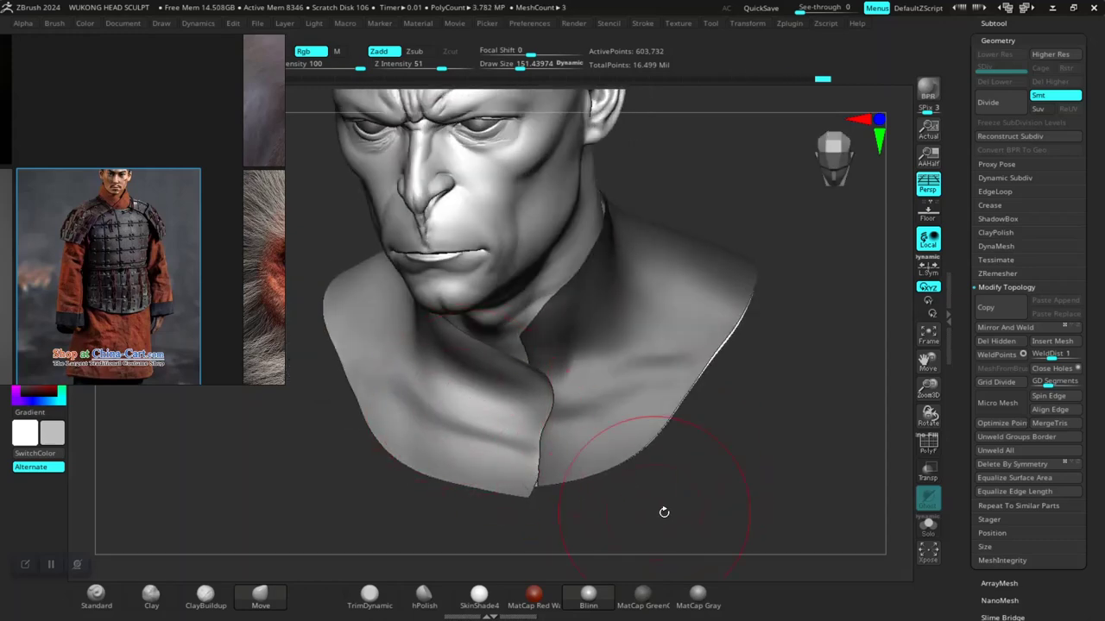
pyautogui.moveTo(664, 512)
pyautogui.mouseDown()
pyautogui.moveTo(518, 474)
pyautogui.moveTo(525, 511)
pyautogui.mouseUp()
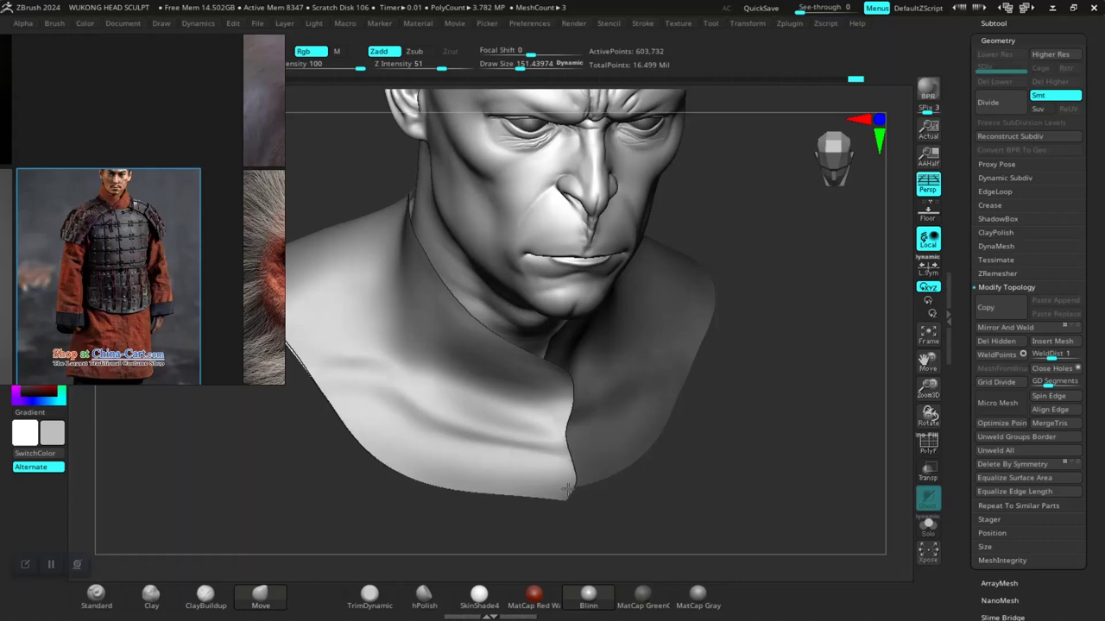
pyautogui.moveTo(676, 450); pyautogui.dragTo(580, 449)
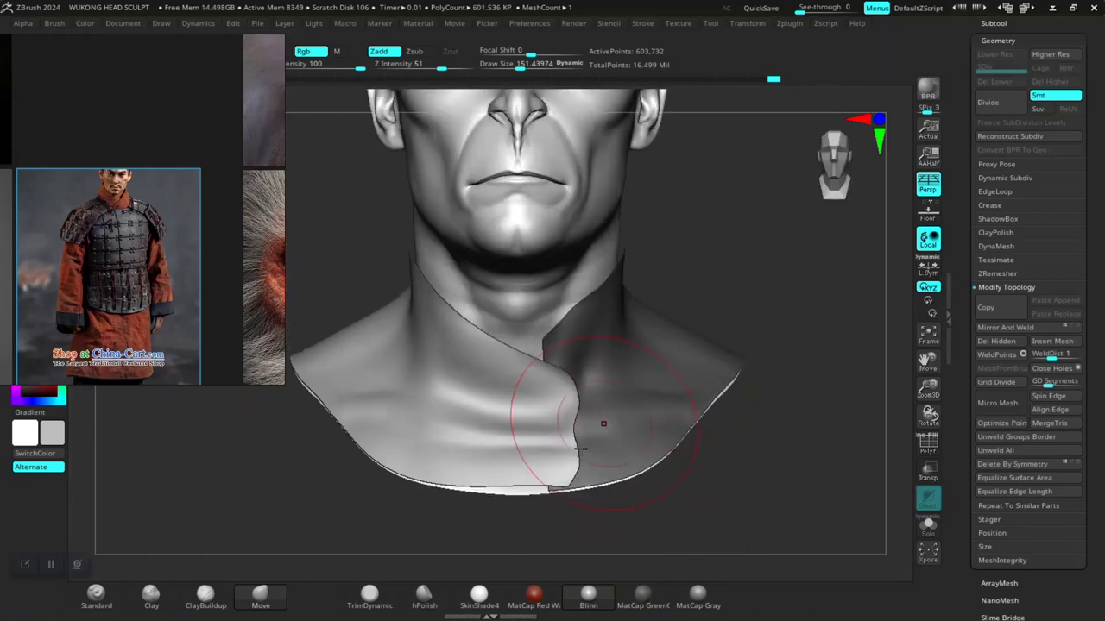
pyautogui.moveTo(699, 485); pyautogui.dragTo(510, 476)
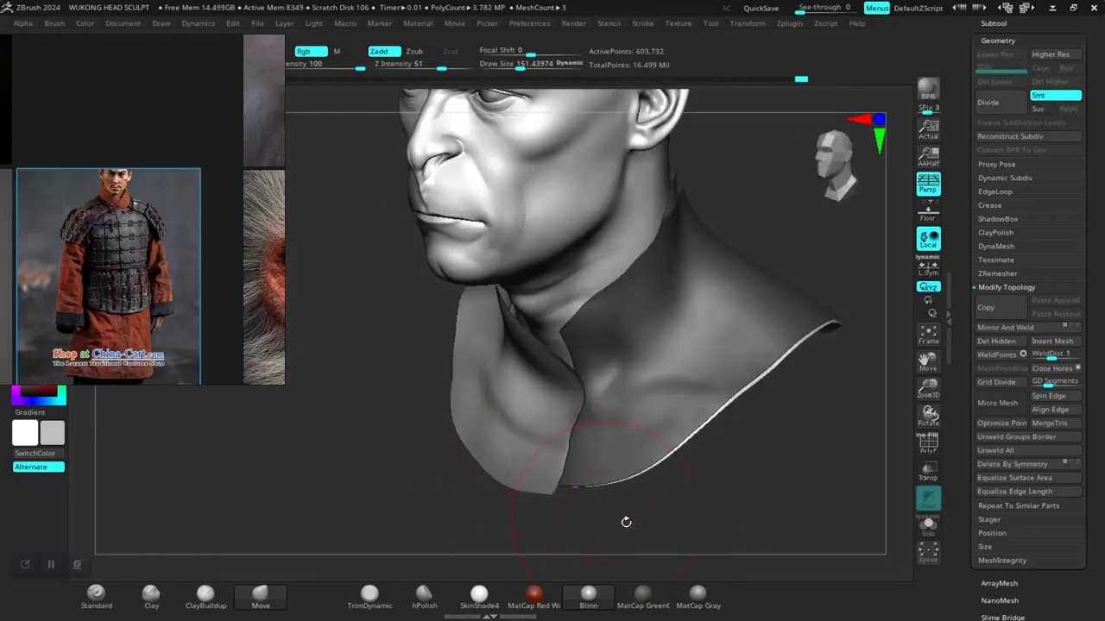
# Invert the mask, set the draw size to about 215, and move the collar's left half beneath the overlapping flap
pyautogui.moveTo(625, 522)
pyautogui.mouseDown()
pyautogui.moveTo(685, 469)
pyautogui.moveTo(723, 456)
pyautogui.moveTo(725, 474)
pyautogui.moveTo(563, 355)
pyautogui.moveTo(581, 347)
pyautogui.mouseUp()
pyautogui.press('space')
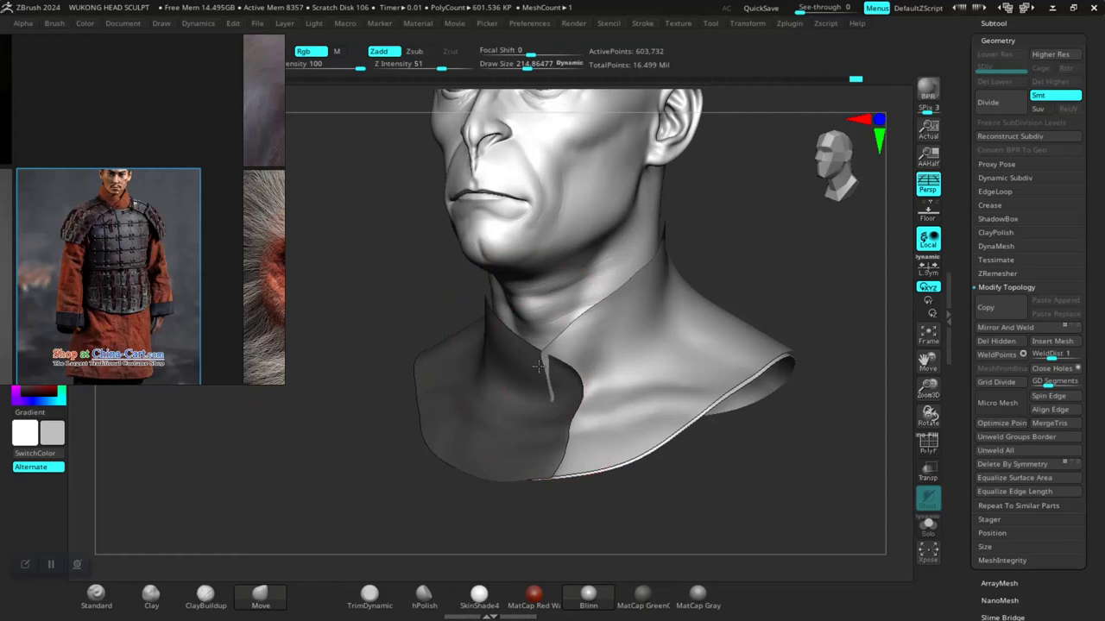
pyautogui.moveTo(772, 254); pyautogui.dragTo(527, 380)
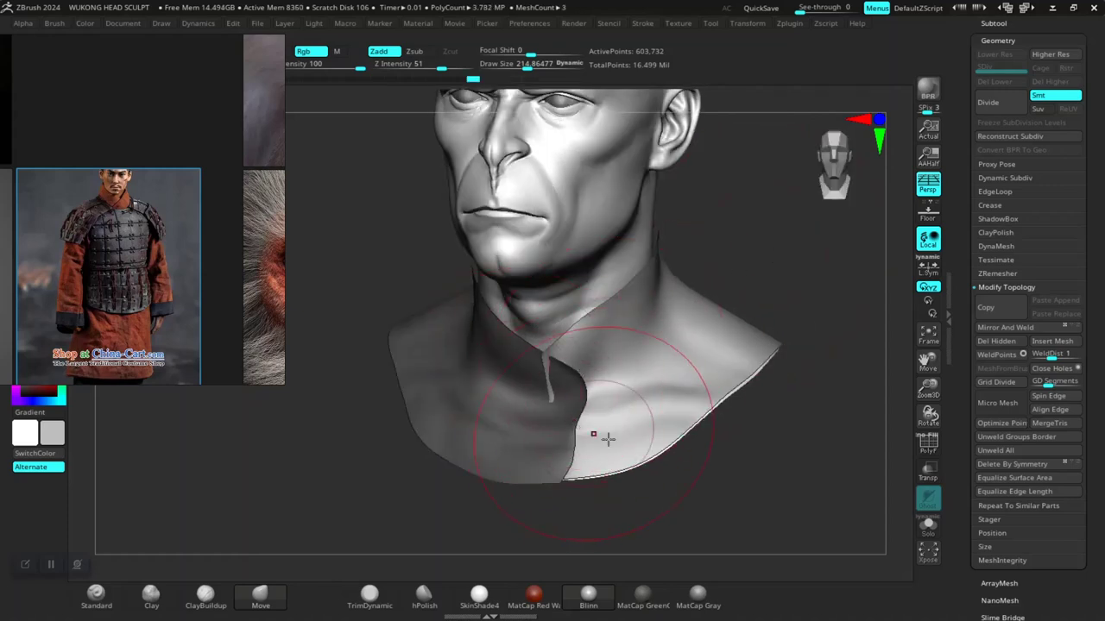
pyautogui.moveTo(656, 471); pyautogui.dragTo(532, 391)
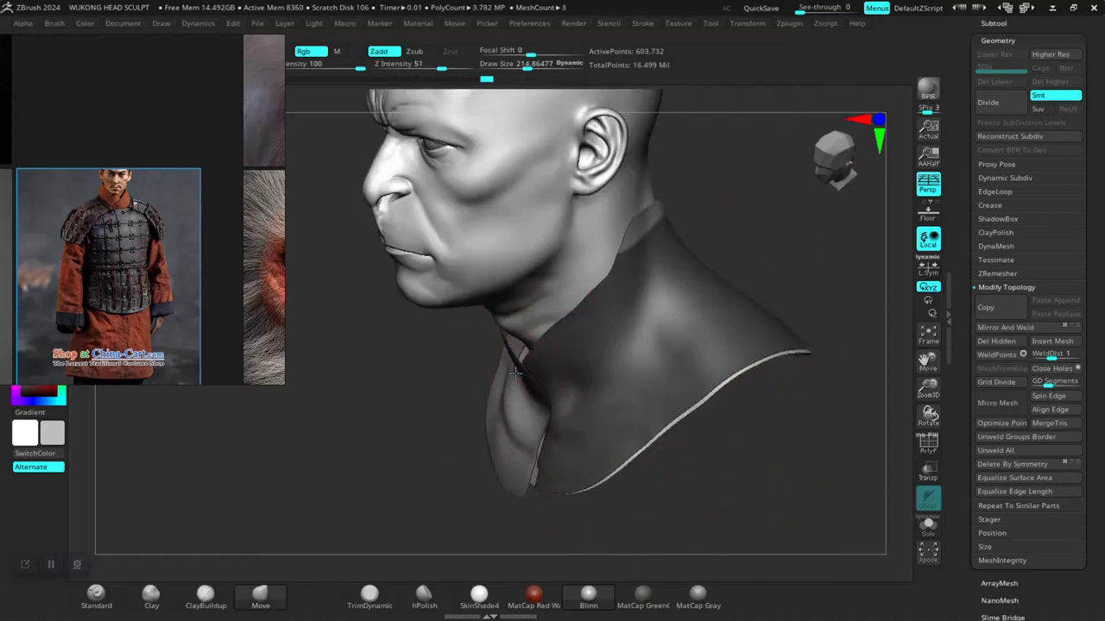
pyautogui.moveTo(444, 437); pyautogui.dragTo(438, 410)
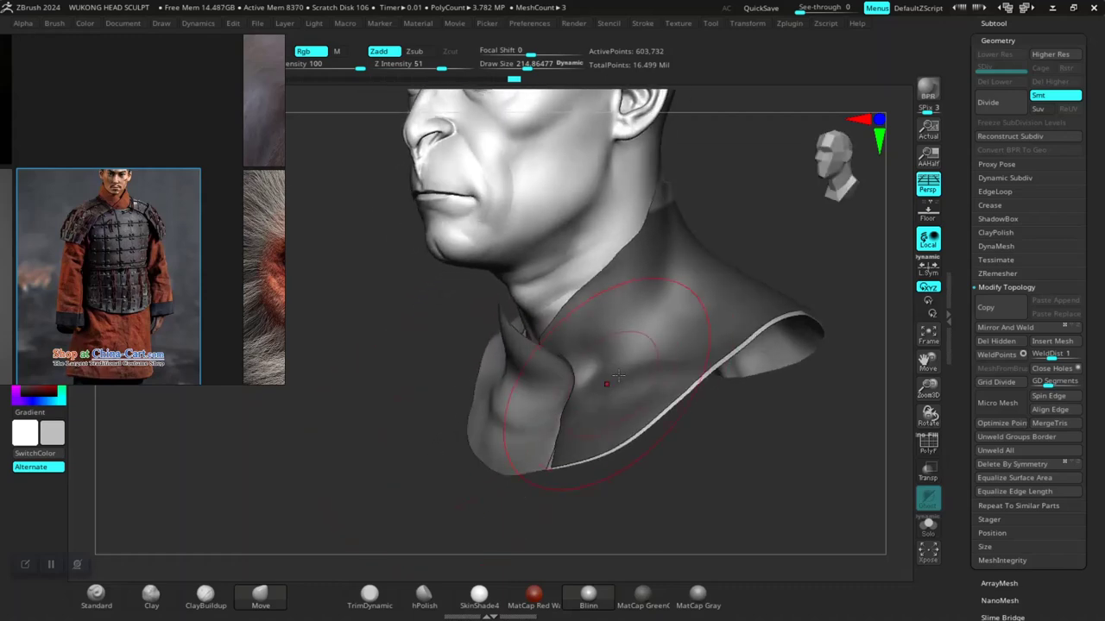
# Invert the mask again and tuck the inner layer under the front flap, reducing the draw size to about 157
pyautogui.keyDown('ctrl'); pyautogui.click(707, 478); pyautogui.keyUp('ctrl')
pyautogui.moveTo(706, 478); pyautogui.dragTo(597, 401)
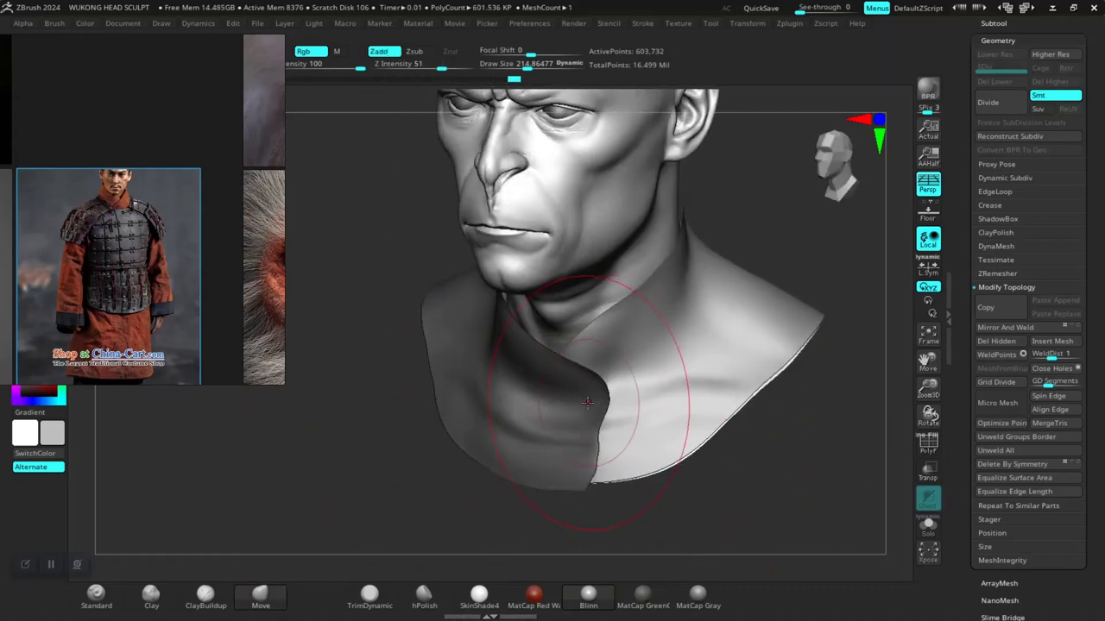
pyautogui.moveTo(774, 449); pyautogui.dragTo(548, 378)
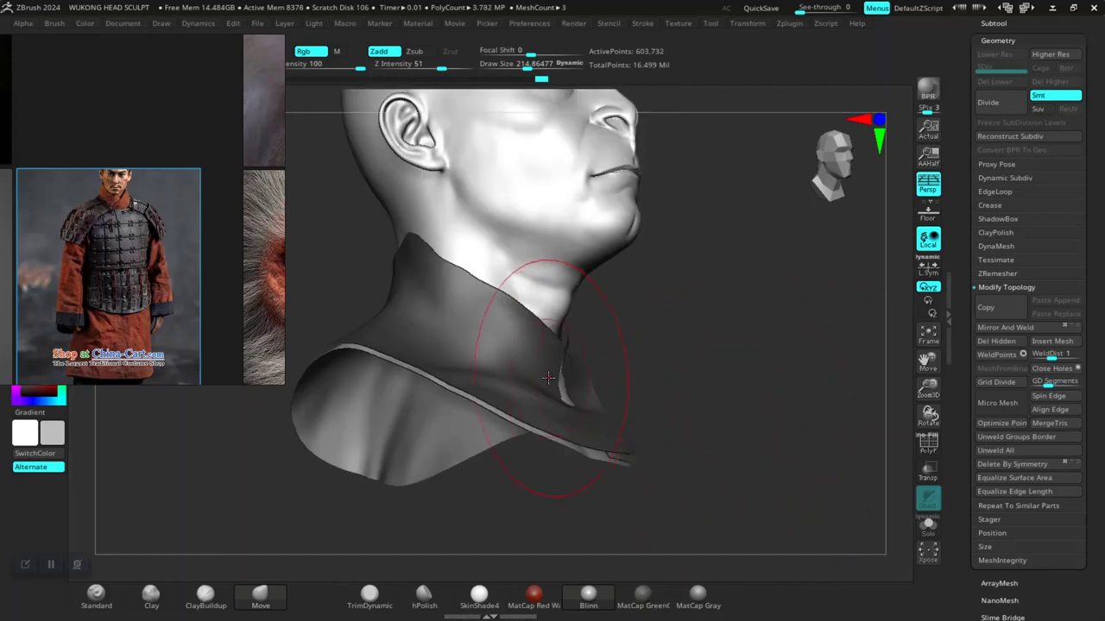
pyautogui.moveTo(700, 419)
pyautogui.mouseDown()
pyautogui.moveTo(681, 444)
pyautogui.moveTo(688, 469)
pyautogui.moveTo(561, 431)
pyautogui.mouseUp()
pyautogui.press('space')
pyautogui.moveTo(591, 352); pyautogui.dragTo(583, 354)
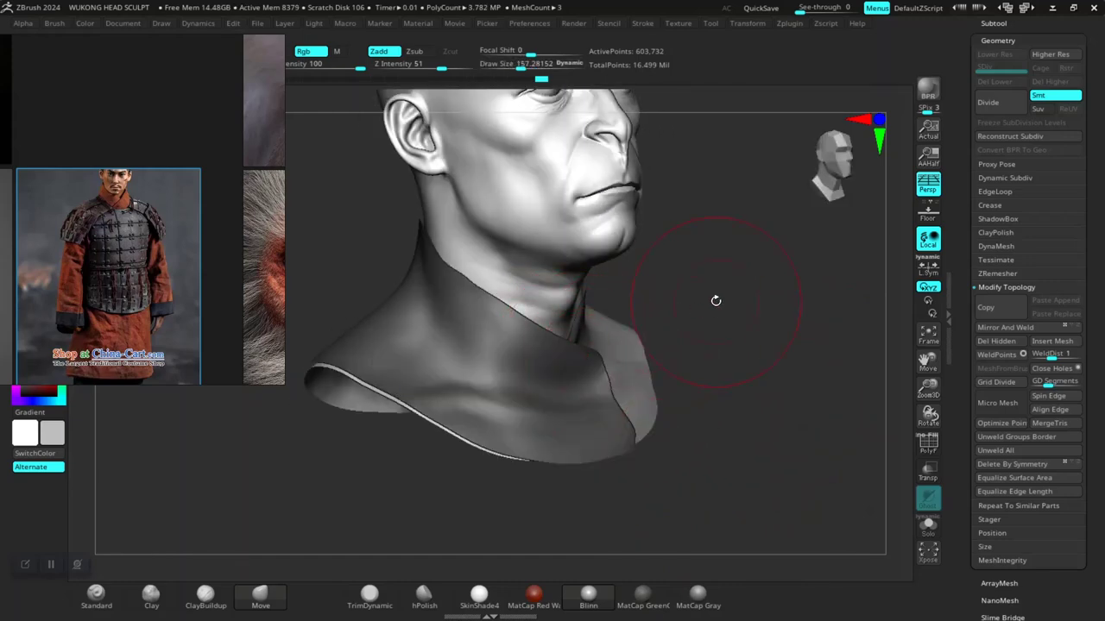
# Adjust the spacing between the two overlapping front layers in close-up with the draw size at about 109
pyautogui.moveTo(716, 301)
pyautogui.keyDown('alt'); pyautogui.mouseDown()
pyautogui.moveTo(721, 366)
pyautogui.moveTo(753, 381)
pyautogui.mouseUp(); pyautogui.keyUp('alt')
pyautogui.moveTo(678, 227); pyautogui.dragTo(725, 295)
pyautogui.moveTo(781, 457)
pyautogui.mouseDown()
pyautogui.moveTo(744, 426)
pyautogui.moveTo(708, 477)
pyautogui.moveTo(548, 380)
pyautogui.mouseUp()
pyautogui.press('space')
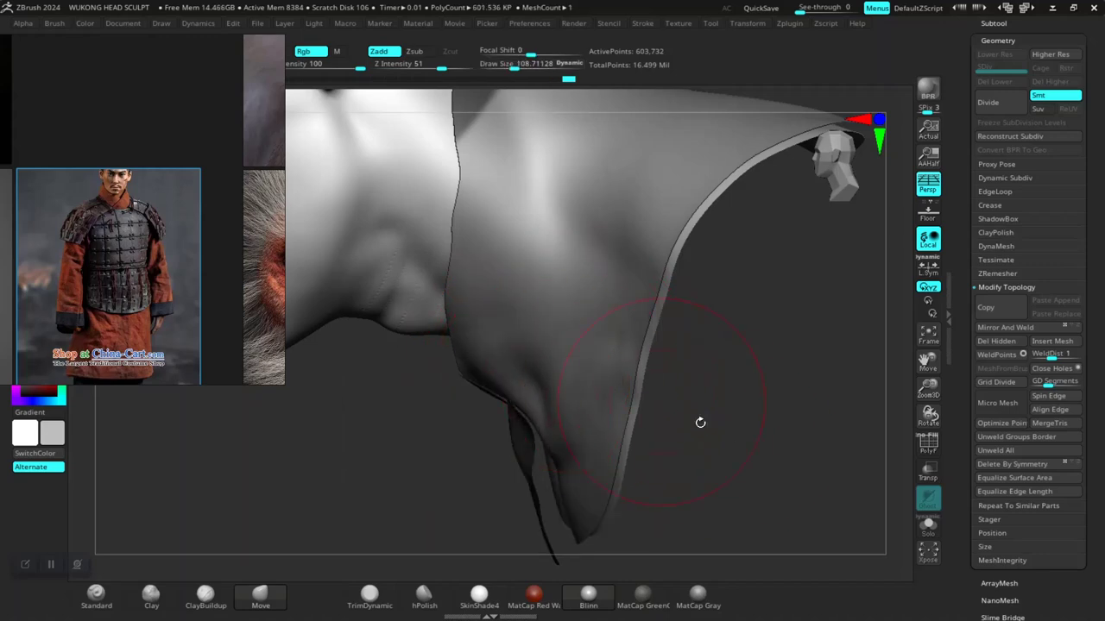
pyautogui.moveTo(700, 422); pyautogui.dragTo(799, 364)
pyautogui.keyDown('alt'); pyautogui.moveTo(774, 439); pyautogui.dragTo(690, 508); pyautogui.keyUp('alt')
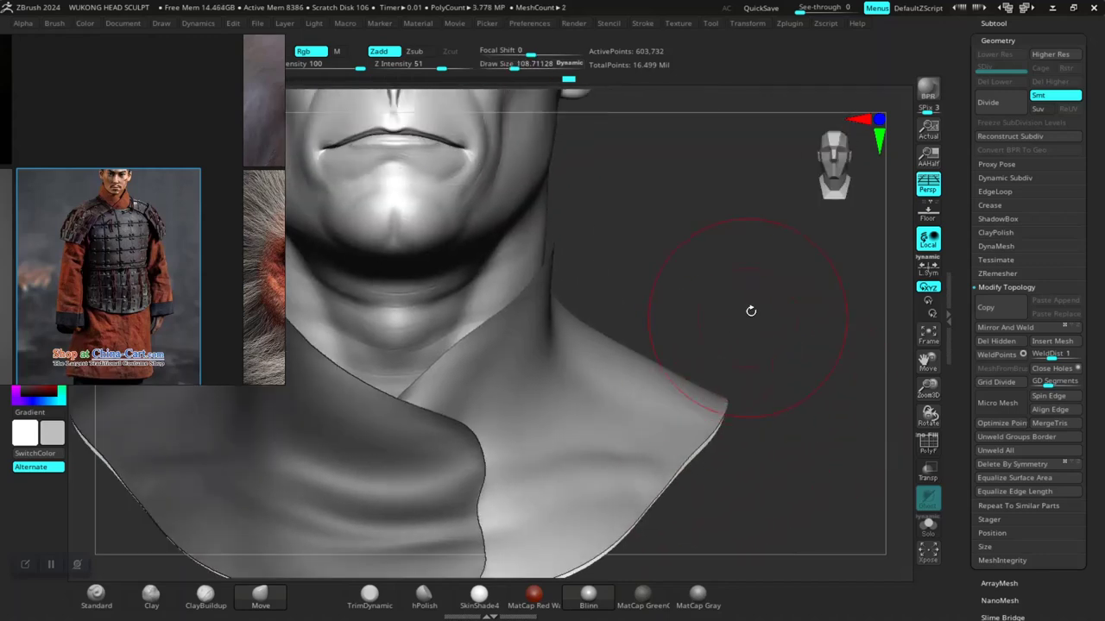
# Refine the collar's fit around the neck with the draw size at about 114, and clear the mask
pyautogui.moveTo(750, 311); pyautogui.dragTo(720, 350)
pyautogui.press('space')
pyautogui.moveTo(633, 281); pyautogui.dragTo(638, 282)
pyautogui.moveTo(710, 214); pyautogui.dragTo(690, 248)
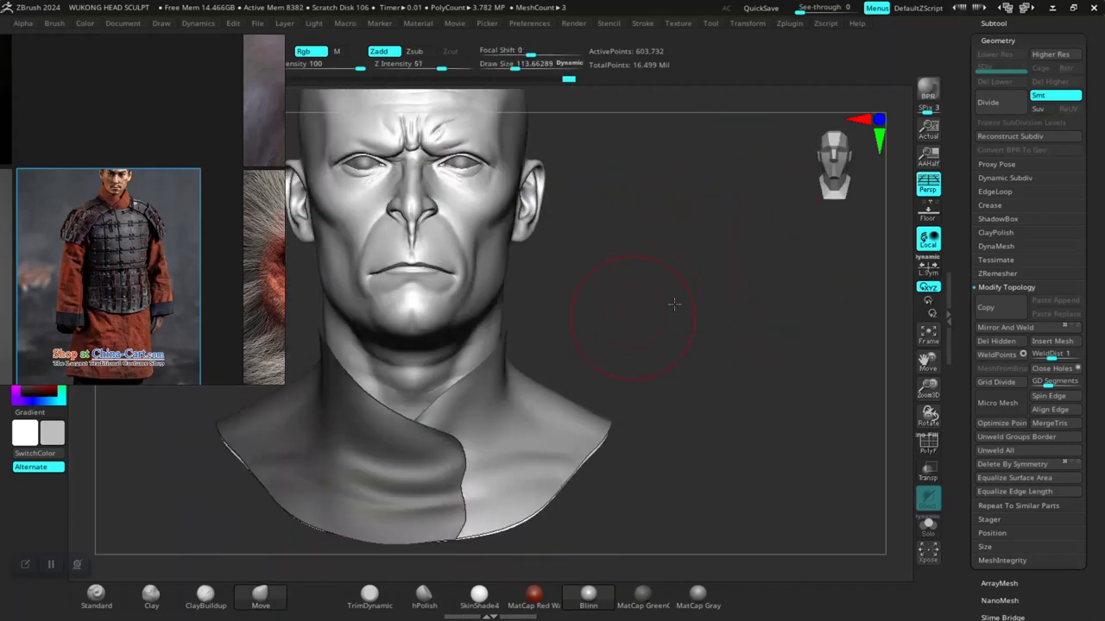
pyautogui.moveTo(674, 303)
pyautogui.keyDown('alt'); pyautogui.mouseDown()
pyautogui.moveTo(722, 286)
pyautogui.moveTo(734, 306)
pyautogui.moveTo(765, 305)
pyautogui.moveTo(713, 345)
pyautogui.moveTo(744, 391)
pyautogui.moveTo(455, 307)
pyautogui.mouseUp(); pyautogui.keyUp('alt')
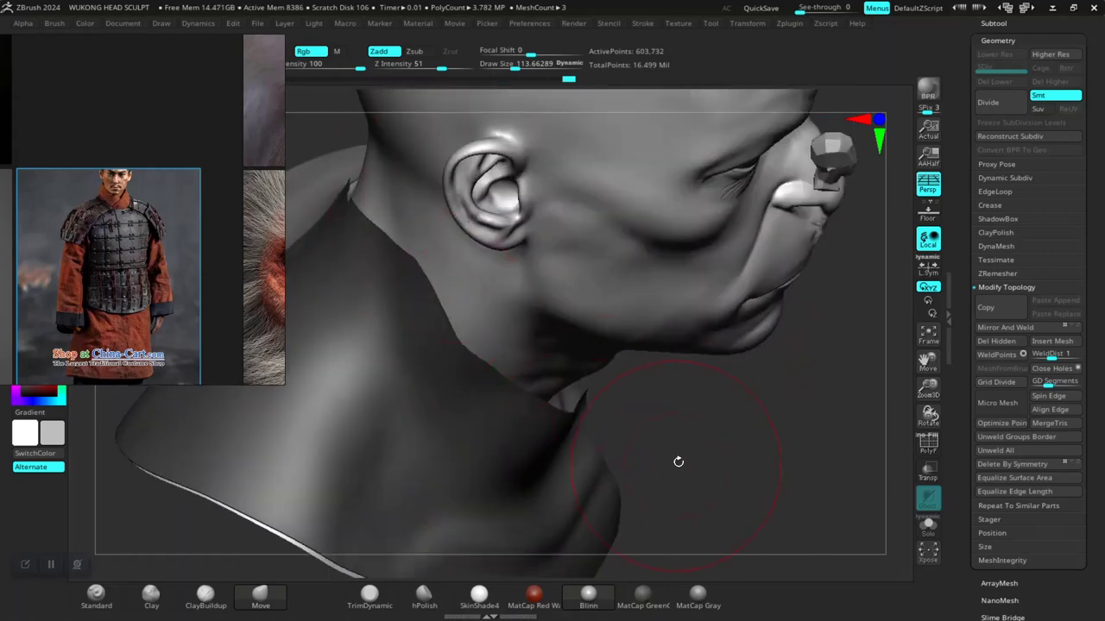
pyautogui.moveTo(679, 462); pyautogui.dragTo(712, 504)
pyautogui.keyDown('ctrl'); pyautogui.moveTo(713, 506); pyautogui.dragTo(645, 402); pyautogui.keyUp('ctrl')
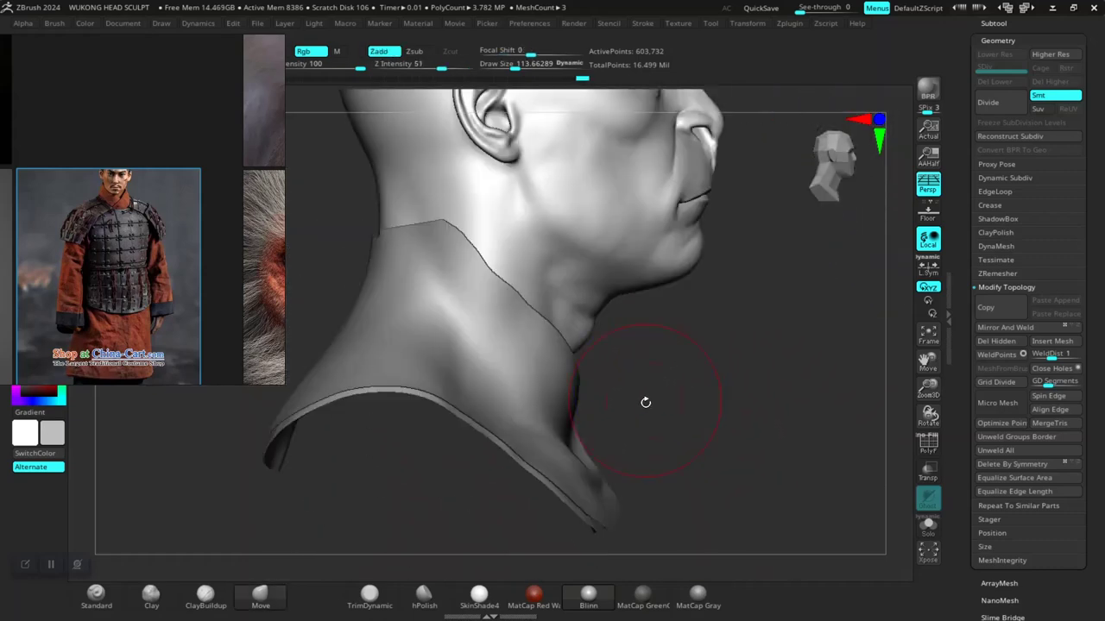
# Check the collar's surface with the polyframe shown, and smooth the whole collar with the Polish By Groups deformation
pyautogui.moveTo(721, 376); pyautogui.dragTo(690, 365)
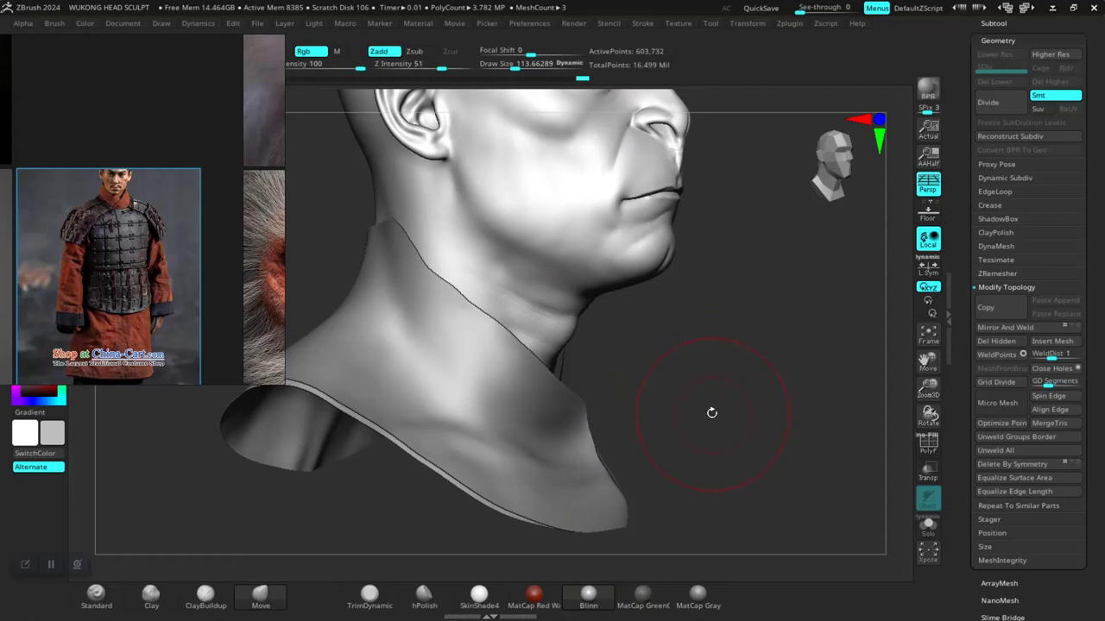
pyautogui.hotkey('shift', 'f')
pyautogui.moveTo(738, 403)
pyautogui.mouseDown()
pyautogui.moveTo(729, 427)
pyautogui.moveTo(760, 415)
pyautogui.moveTo(795, 420)
pyautogui.moveTo(767, 415)
pyautogui.moveTo(780, 440)
pyautogui.mouseUp()
pyautogui.moveTo(778, 393); pyautogui.dragTo(873, 388)
pyautogui.scroll(-5, 977, 348)
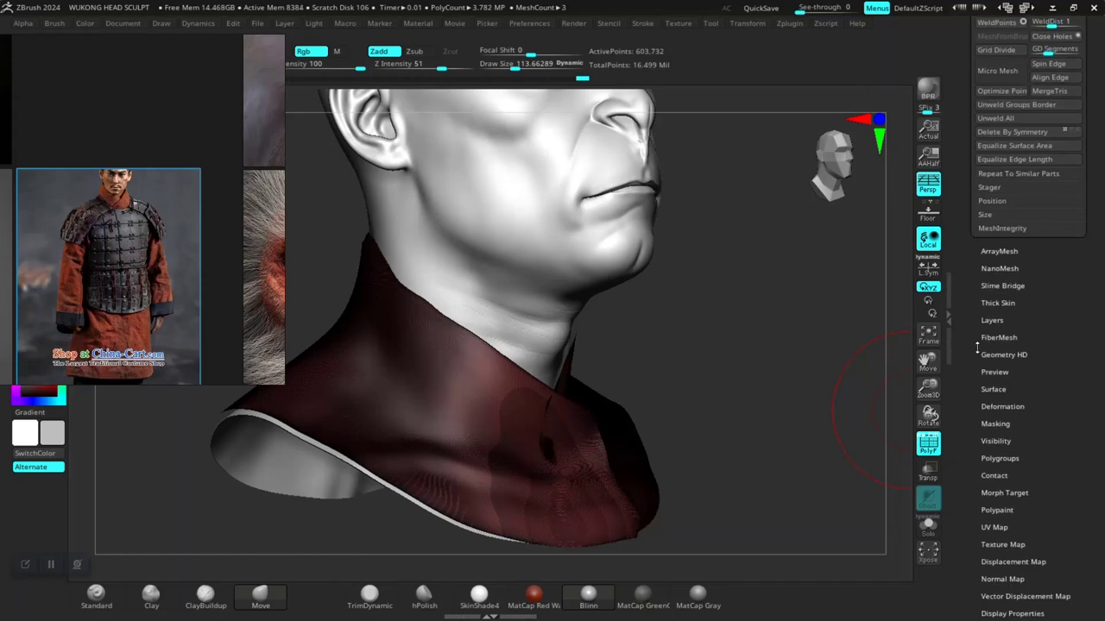
pyautogui.click(989, 407)
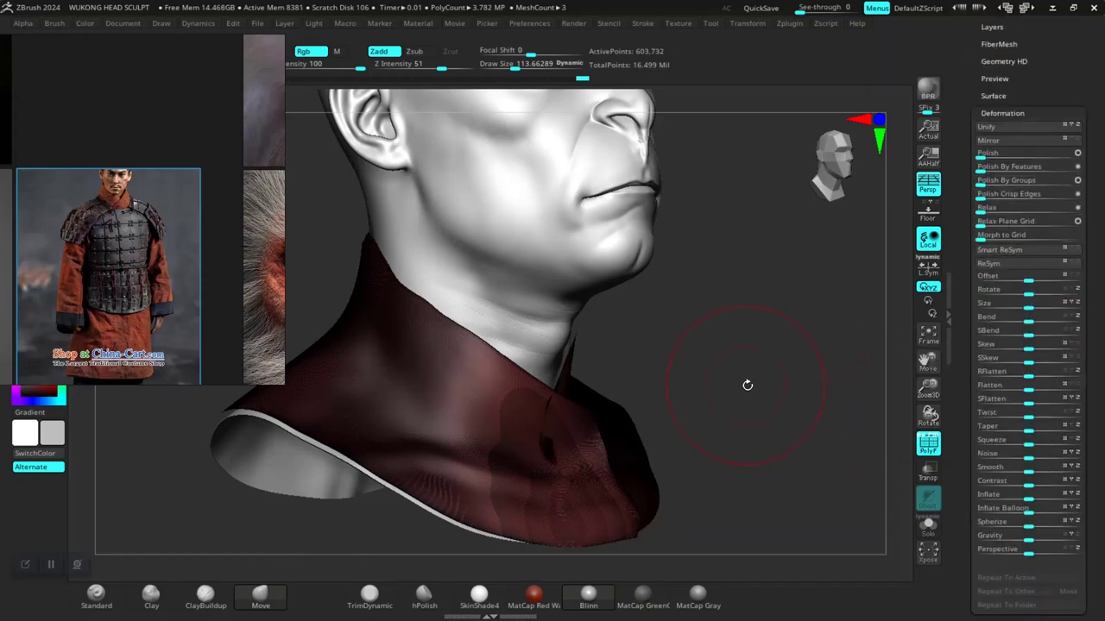
pyautogui.moveTo(754, 425); pyautogui.dragTo(785, 436)
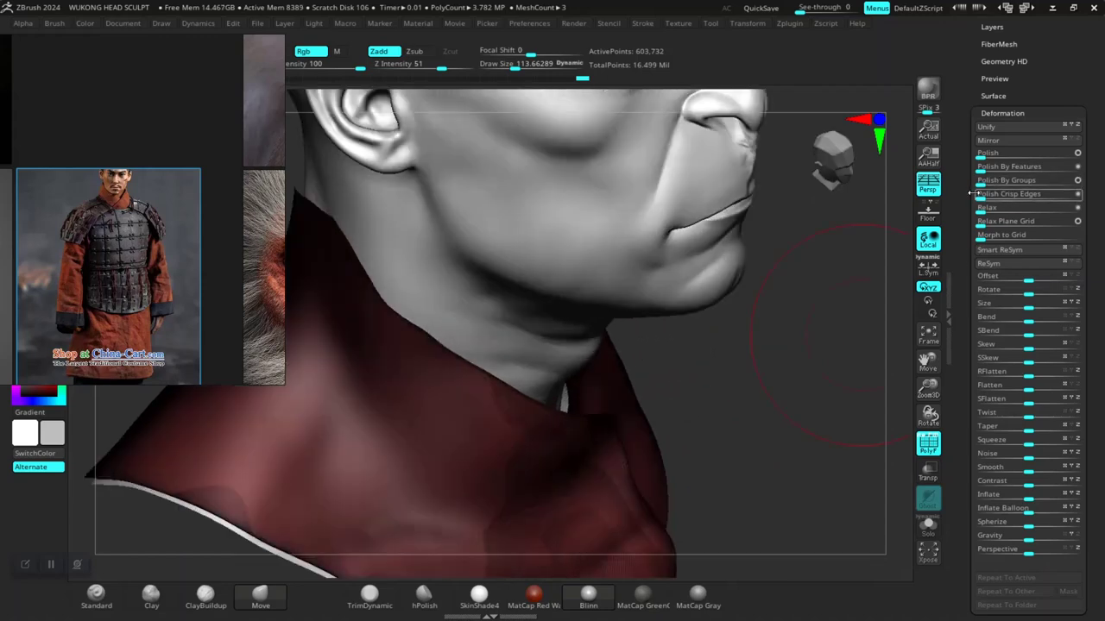
pyautogui.hotkey('shift', 'f')
pyautogui.keyDown('alt'); pyautogui.moveTo(770, 398); pyautogui.dragTo(793, 378); pyautogui.keyUp('alt')
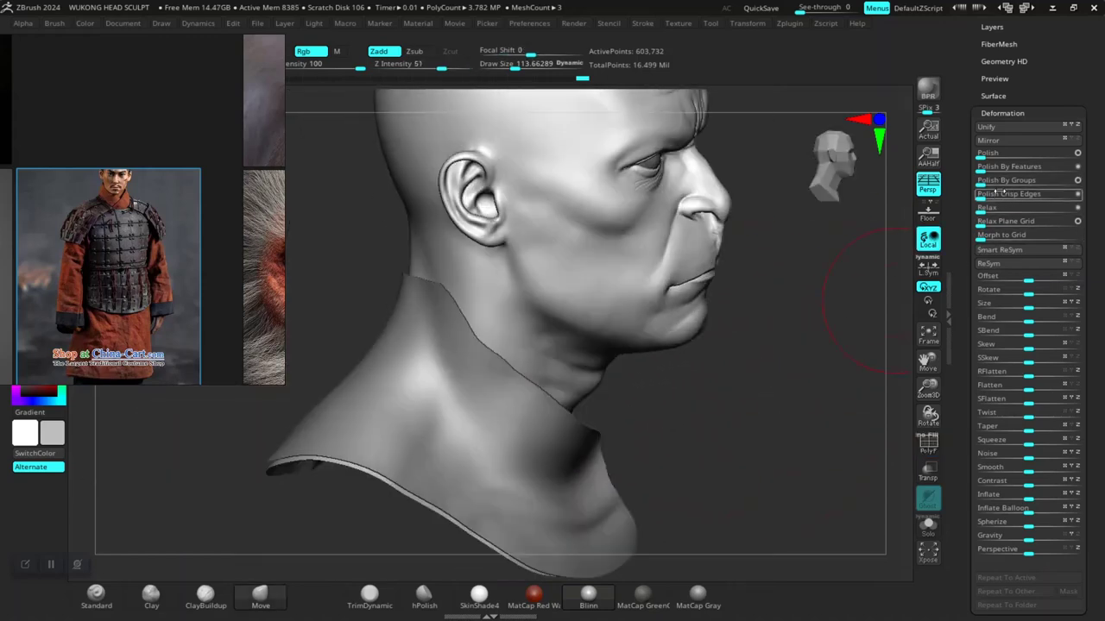
pyautogui.click(997, 181)
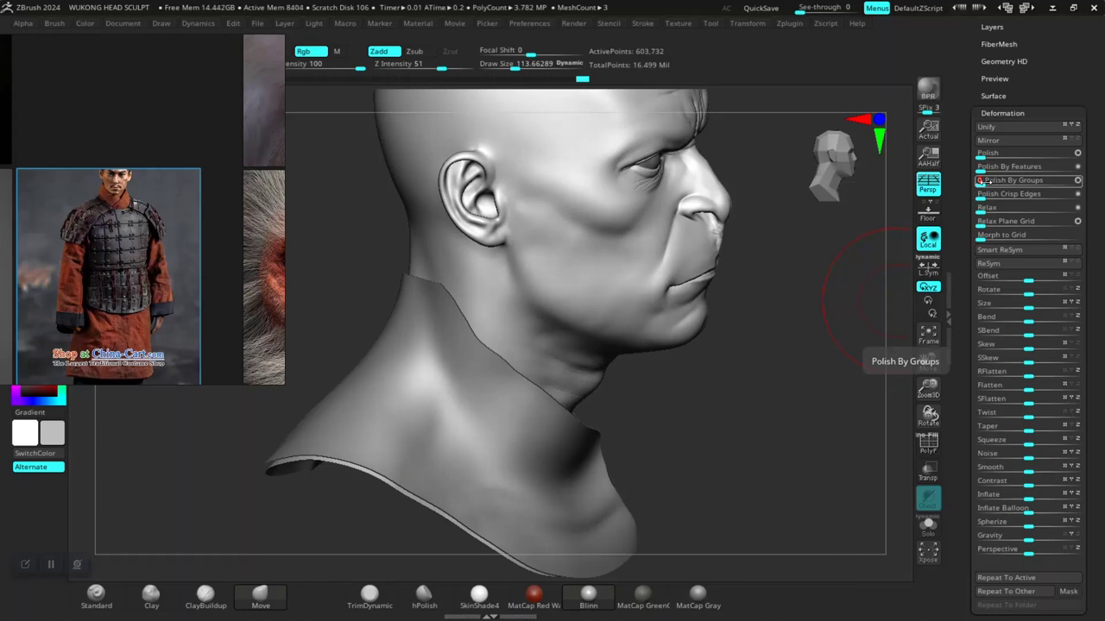
pyautogui.moveTo(991, 181); pyautogui.dragTo(1049, 185)
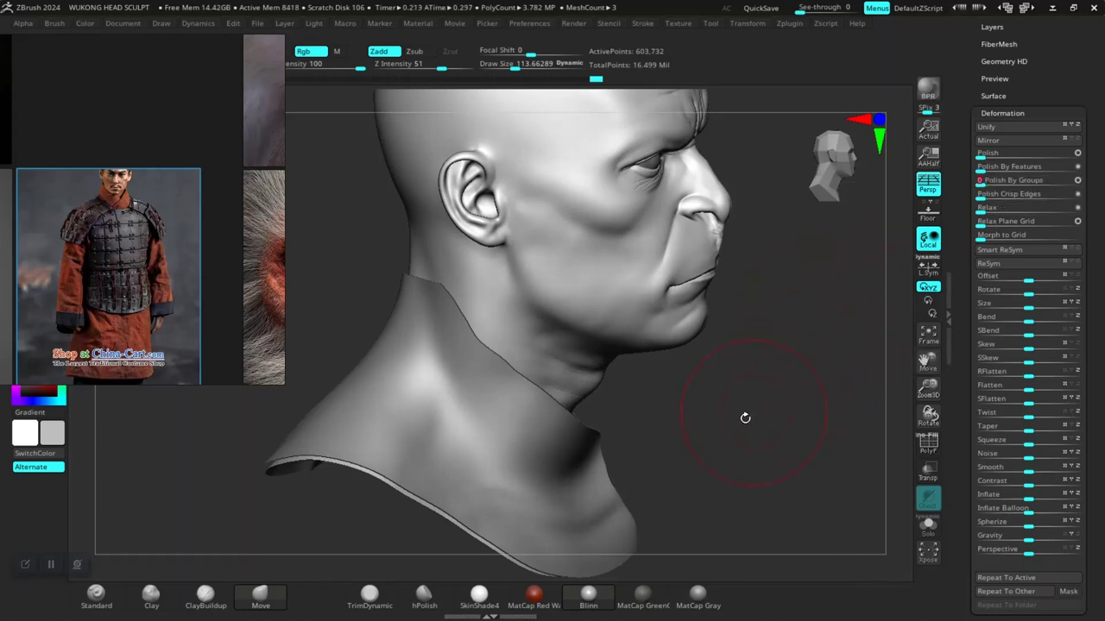
# Smooth the jagged notches along the collar's upper edge at the back of the neck
pyautogui.moveTo(745, 415); pyautogui.dragTo(790, 380)
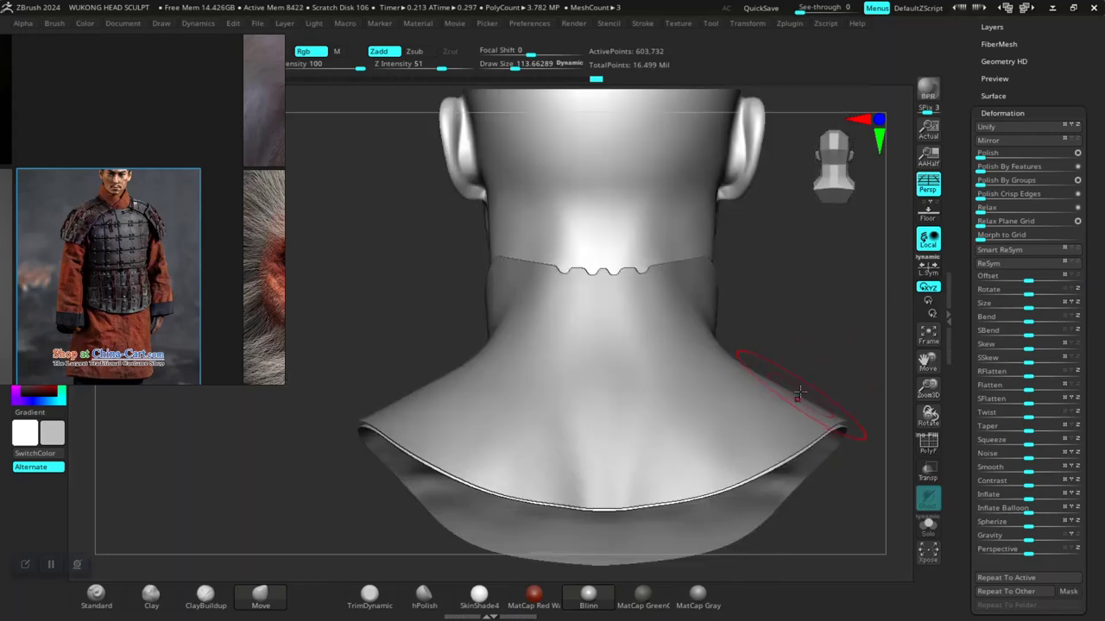
pyautogui.hotkey('shift', 'f')
pyautogui.hotkey('shift', 'f')
pyautogui.moveTo(794, 314)
pyautogui.keyDown('alt'); pyautogui.mouseDown()
pyautogui.moveTo(714, 442)
pyautogui.moveTo(752, 446)
pyautogui.moveTo(594, 371)
pyautogui.mouseUp(); pyautogui.keyUp('alt')
pyautogui.moveTo(510, 308)
pyautogui.keyDown('shift'); pyautogui.mouseDown()
pyautogui.moveTo(444, 304)
pyautogui.moveTo(452, 299)
pyautogui.mouseUp(); pyautogui.keyUp('shift')
pyautogui.moveTo(791, 340)
pyautogui.mouseDown()
pyautogui.moveTo(801, 392)
pyautogui.moveTo(762, 399)
pyautogui.mouseUp()
pyautogui.press('b')
pyautogui.press('m')
pyautogui.press('t')
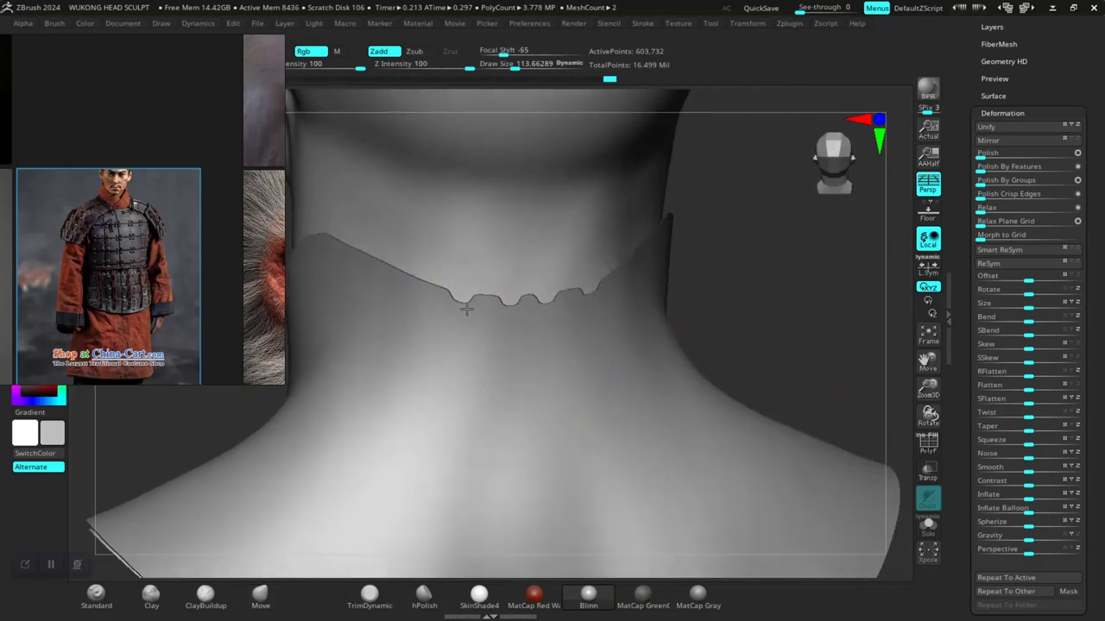
pyautogui.keyDown('shift'); pyautogui.moveTo(466, 309); pyautogui.dragTo(507, 305); pyautogui.keyUp('shift')
pyautogui.keyDown('shift'); pyautogui.moveTo(809, 299); pyautogui.dragTo(867, 257); pyautogui.keyUp('shift')
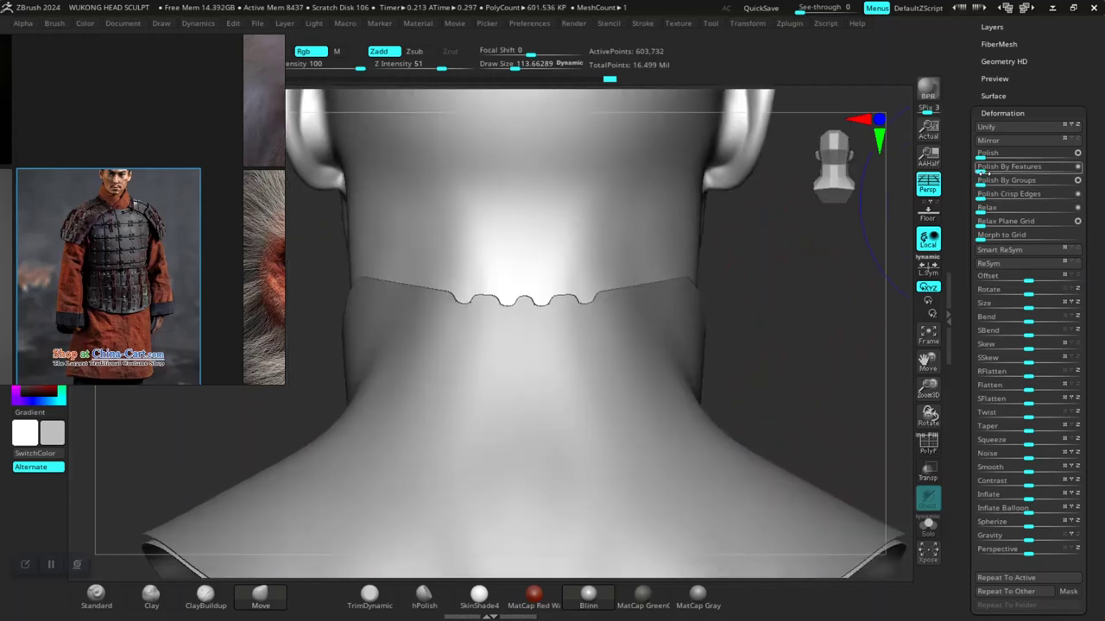
# Soften the nape edge further with repeated Polish By Groups passes on the collar
pyautogui.moveTo(984, 180)
pyautogui.mouseDown()
pyautogui.moveTo(1031, 182)
pyautogui.moveTo(998, 177)
pyautogui.moveTo(984, 193)
pyautogui.mouseUp()
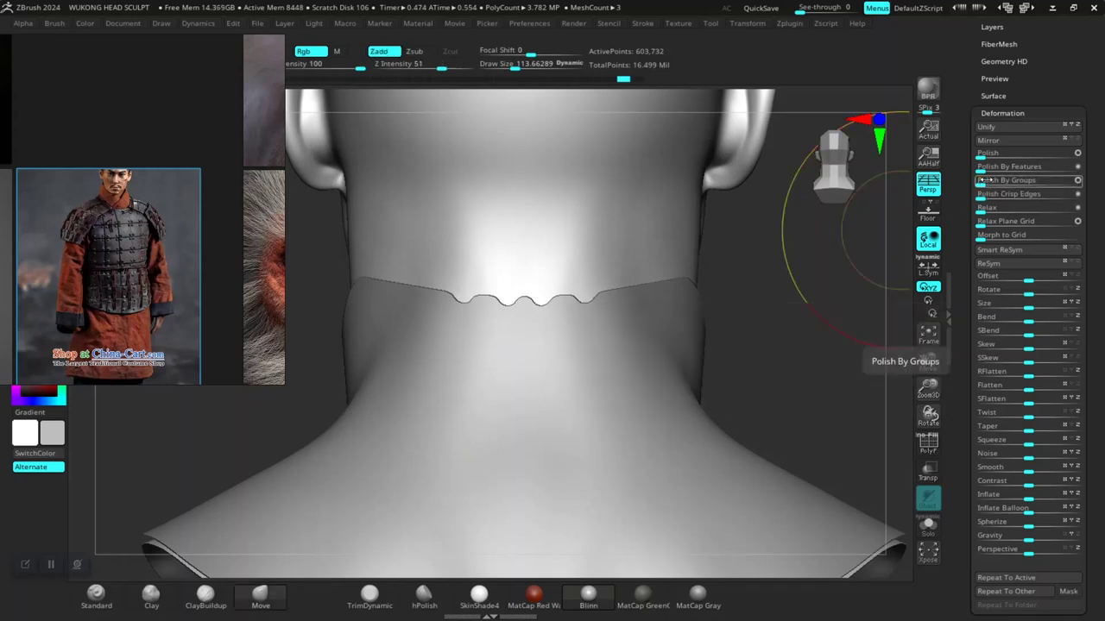
pyautogui.moveTo(980, 180); pyautogui.dragTo(1054, 182)
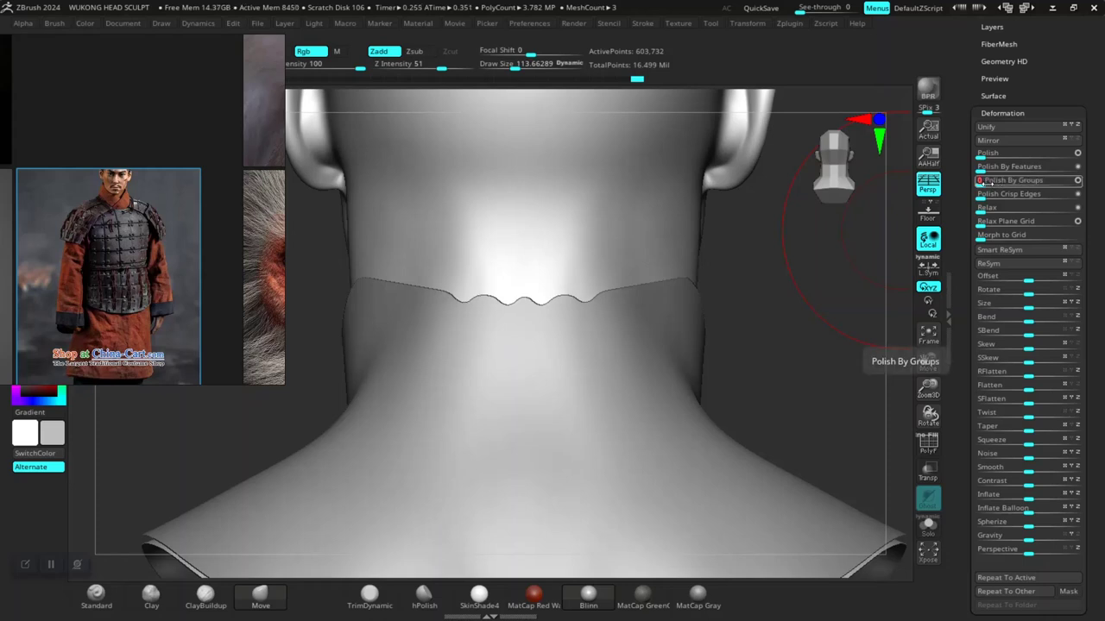
pyautogui.moveTo(989, 183); pyautogui.dragTo(993, 183)
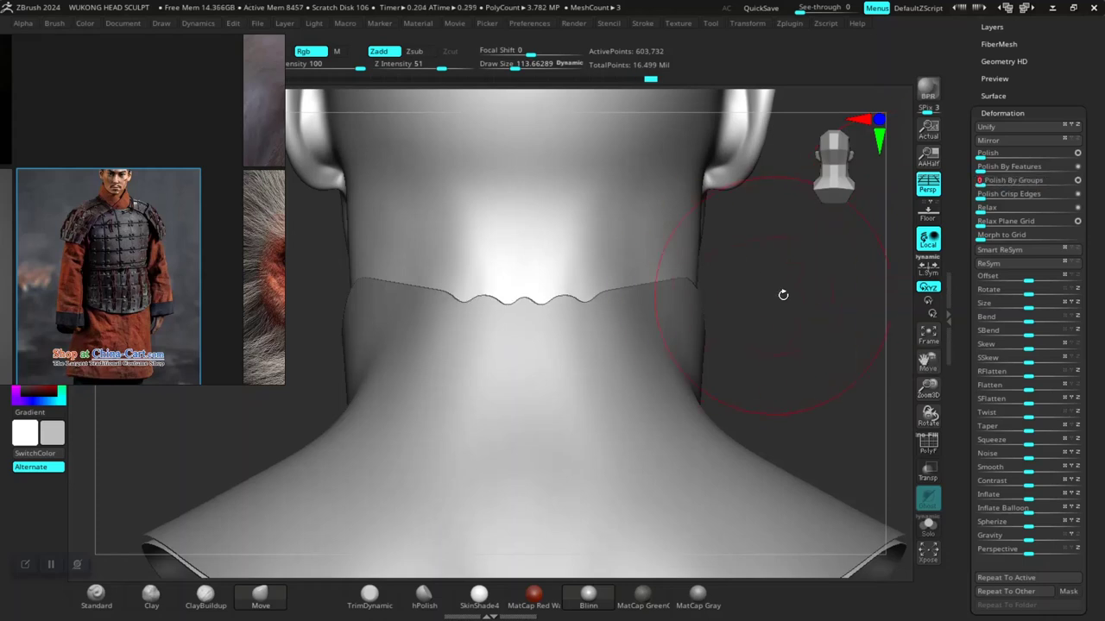
# Even out the wavy nape edge with the Move brush at a draw size of about 21, and polish the collar by groups at about 45
pyautogui.keyDown('alt'); pyautogui.moveTo(782, 294); pyautogui.dragTo(768, 365); pyautogui.keyUp('alt')
pyautogui.press('space')
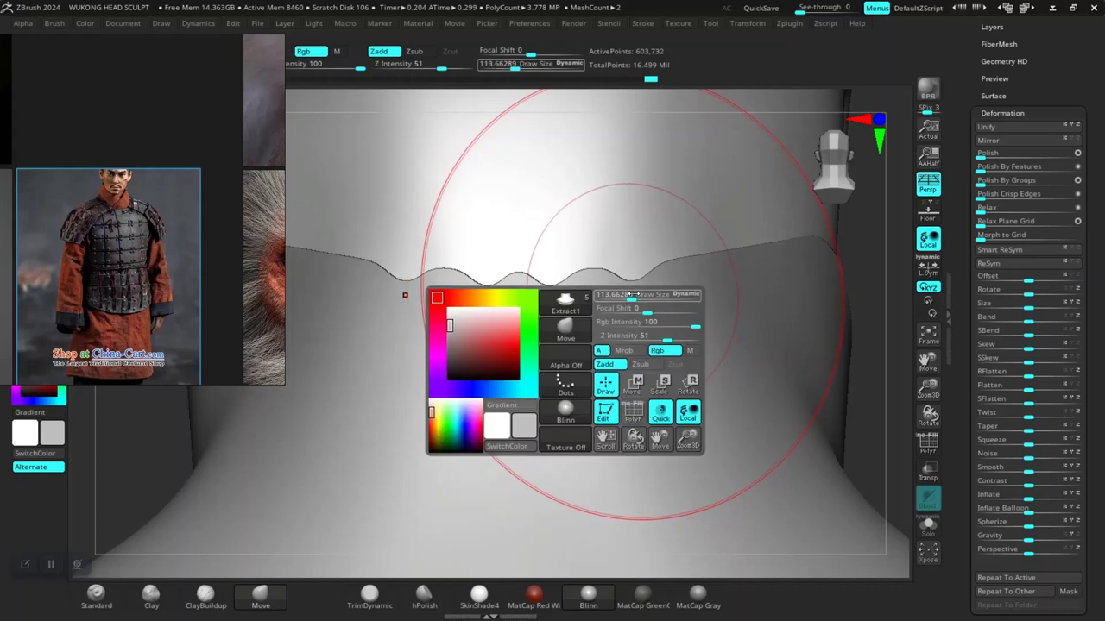
pyautogui.moveTo(619, 295)
pyautogui.mouseDown()
pyautogui.moveTo(575, 283)
pyautogui.moveTo(570, 266)
pyautogui.moveTo(543, 274)
pyautogui.moveTo(682, 266)
pyautogui.mouseUp()
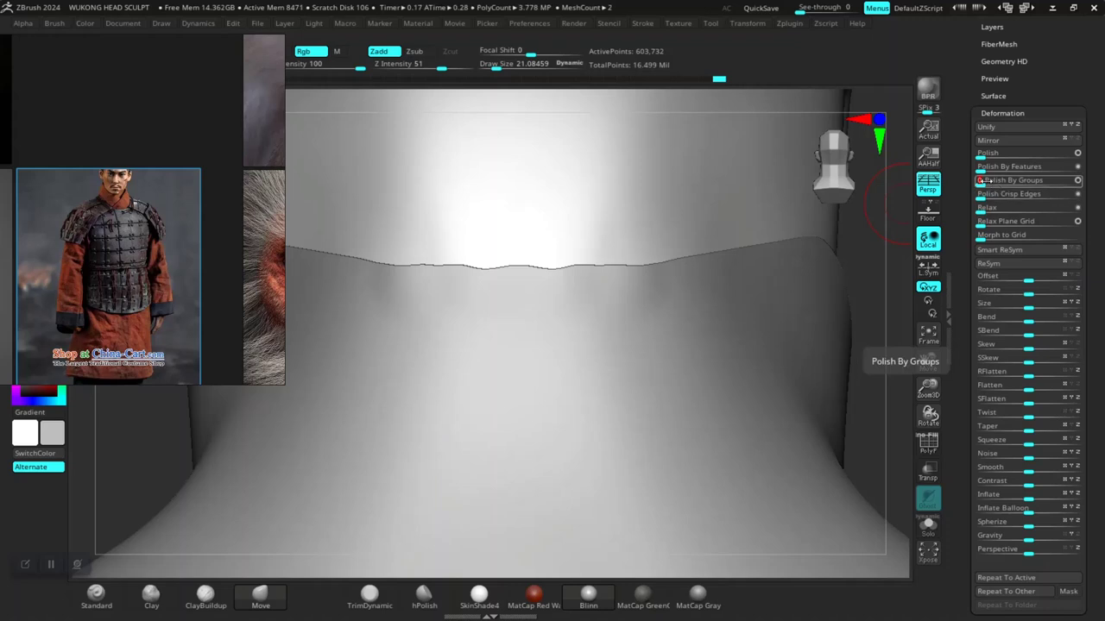
pyautogui.moveTo(980, 182); pyautogui.dragTo(997, 183)
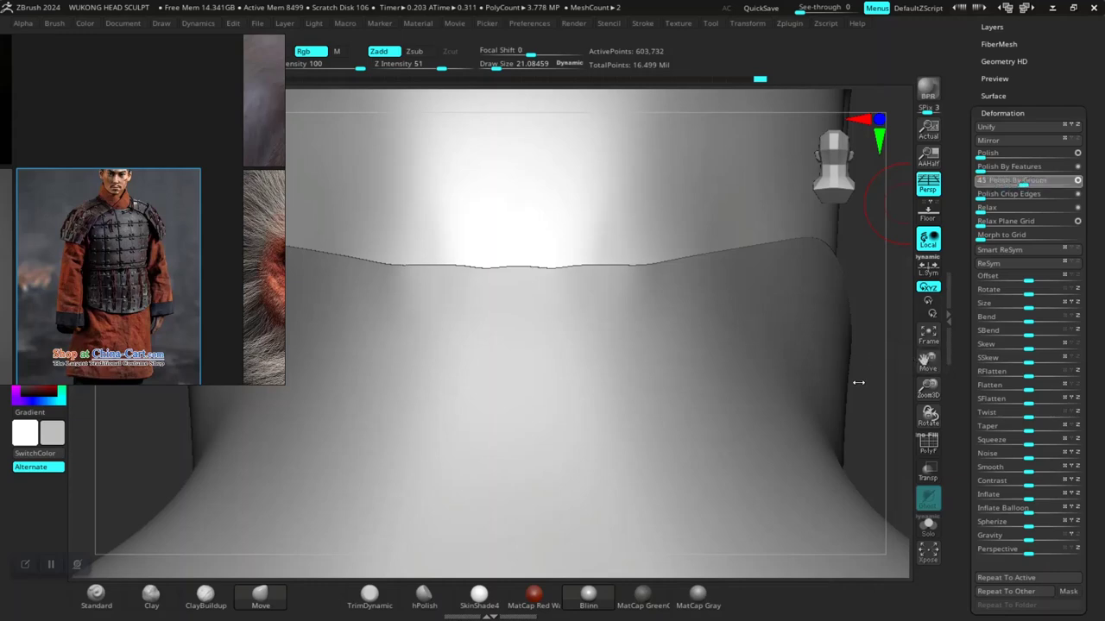
pyautogui.keyDown('alt'); pyautogui.moveTo(857, 387); pyautogui.dragTo(615, 375); pyautogui.keyUp('alt')
pyautogui.moveTo(457, 292); pyautogui.dragTo(457, 298)
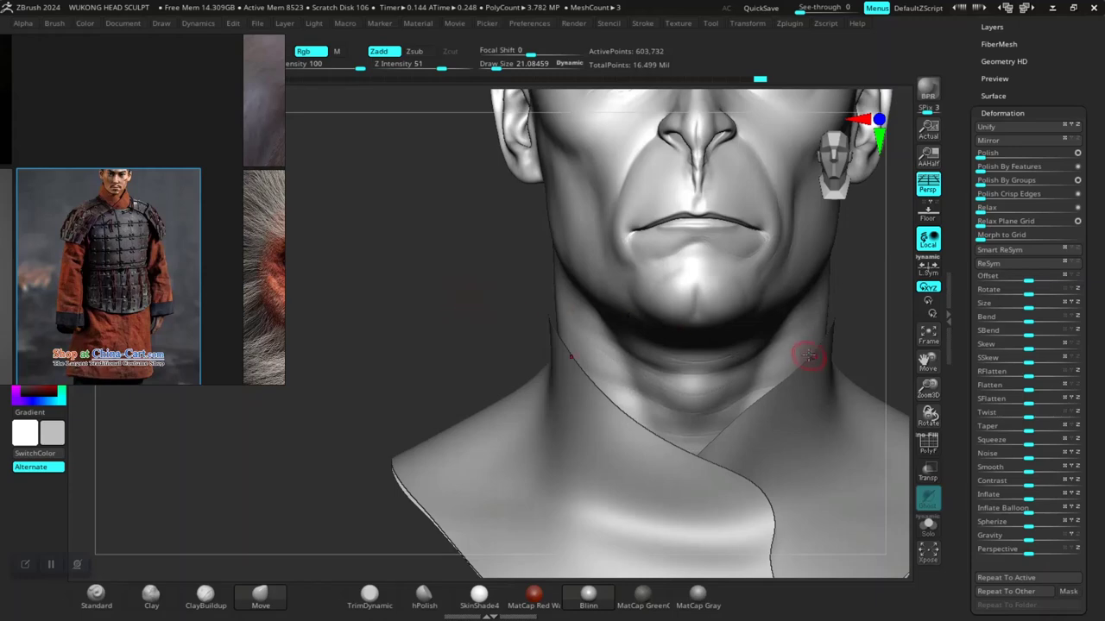
# Turn on double-sided display for the collar in its display properties
pyautogui.keyDown('alt'); pyautogui.moveTo(867, 363); pyautogui.dragTo(670, 408); pyautogui.keyUp('alt')
pyautogui.keyDown('alt'); pyautogui.moveTo(735, 300); pyautogui.dragTo(724, 329); pyautogui.keyUp('alt')
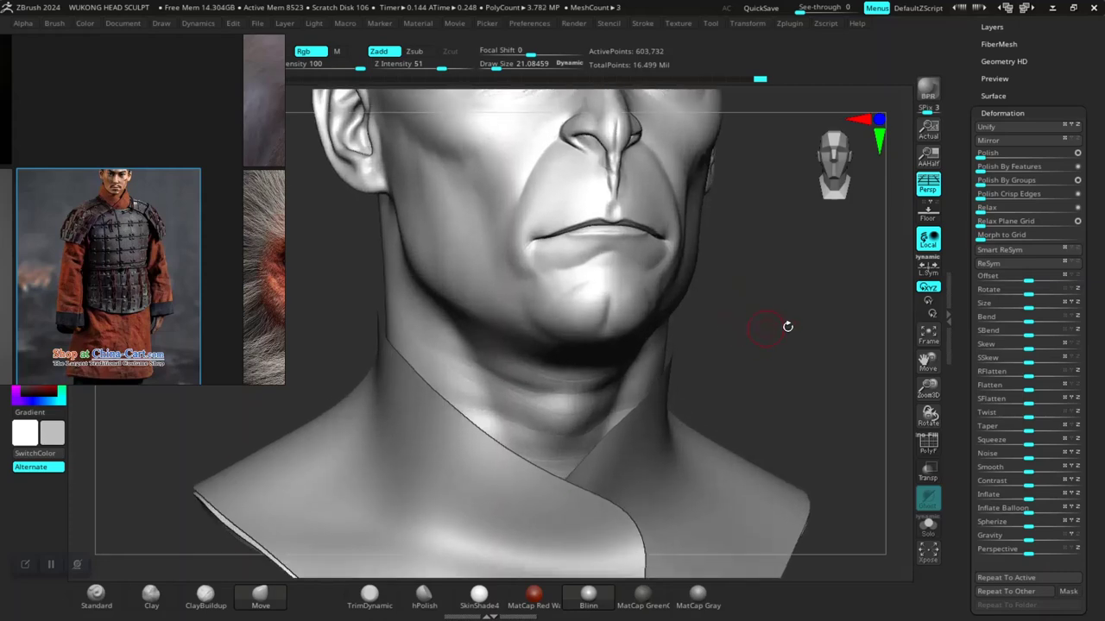
pyautogui.scroll(-5, 978, 304)
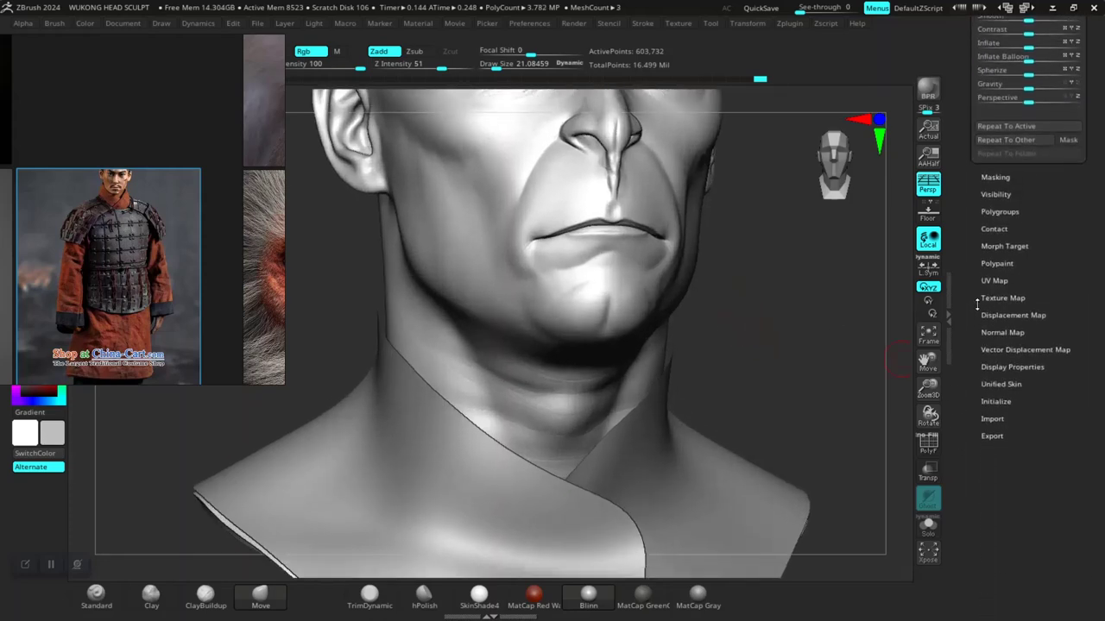
pyautogui.click(1002, 368)
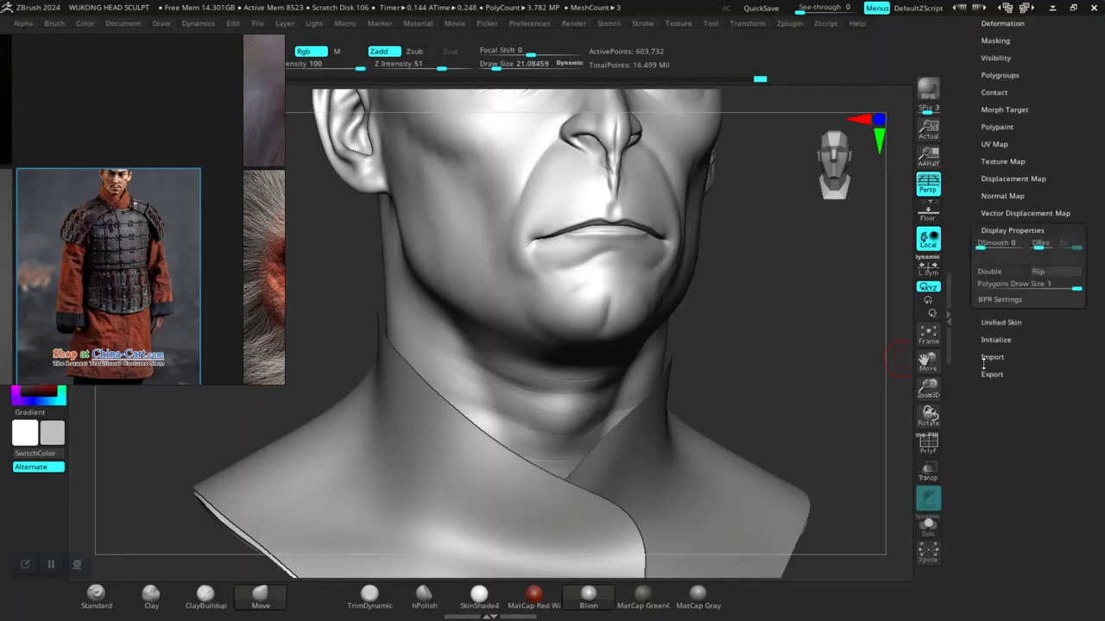
pyautogui.click(994, 276)
pyautogui.keyDown('alt'); pyautogui.moveTo(740, 354); pyautogui.dragTo(753, 361); pyautogui.keyUp('alt')
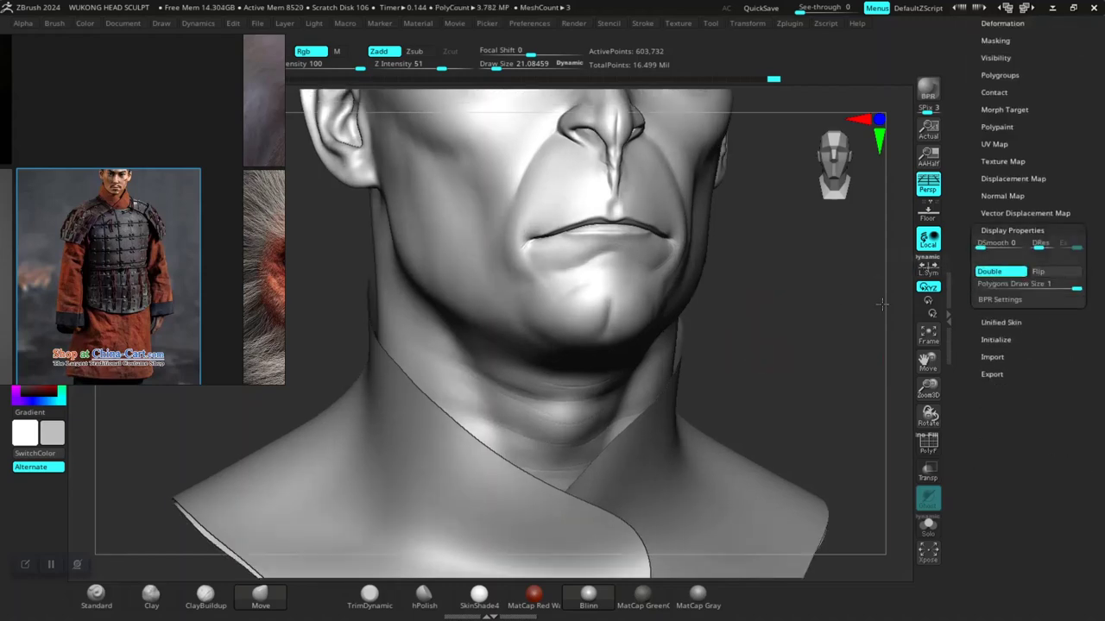
pyautogui.moveTo(966, 266); pyautogui.dragTo(967, 339)
pyautogui.keyDown('alt'); pyautogui.moveTo(777, 373); pyautogui.dragTo(776, 341); pyautogui.keyUp('alt')
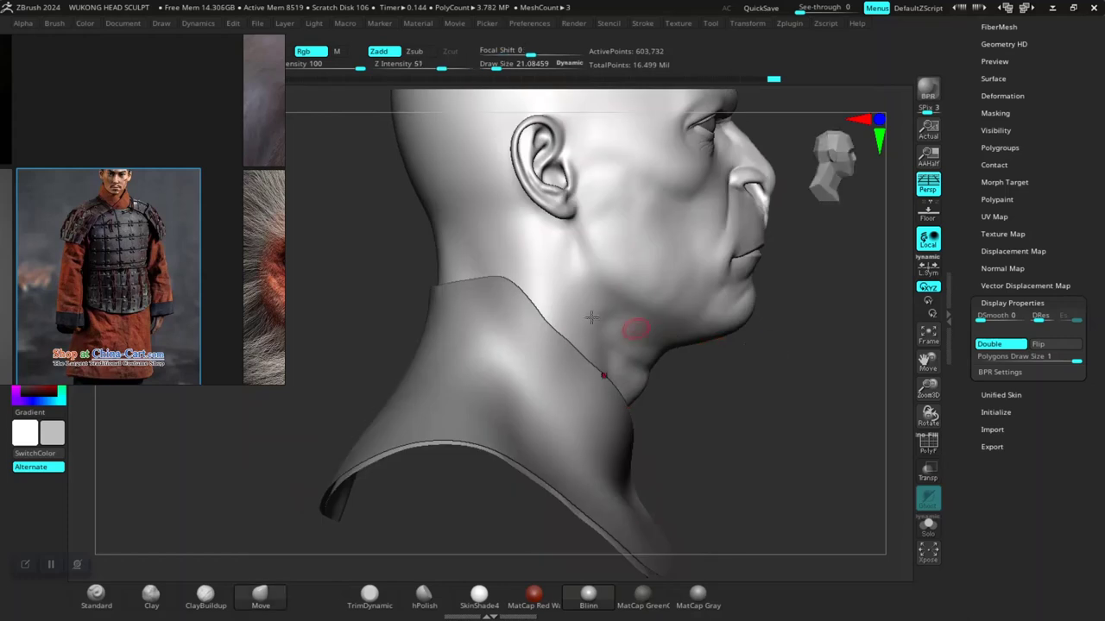
# Set the draw size to about 58, duplicate the collar subtool, and hide the original Extract1
pyautogui.keyDown('alt'); pyautogui.moveTo(669, 401); pyautogui.dragTo(608, 397); pyautogui.keyUp('alt')
pyautogui.press('space')
pyautogui.moveTo(484, 286); pyautogui.dragTo(497, 285)
pyautogui.scroll(10, 971, 226)
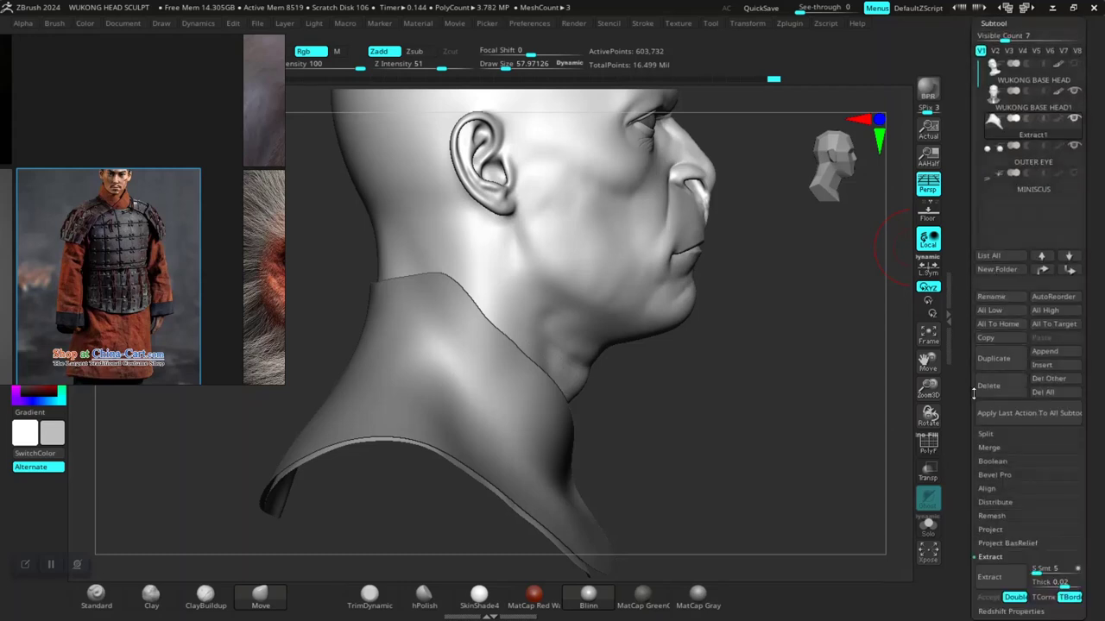
pyautogui.click(994, 359)
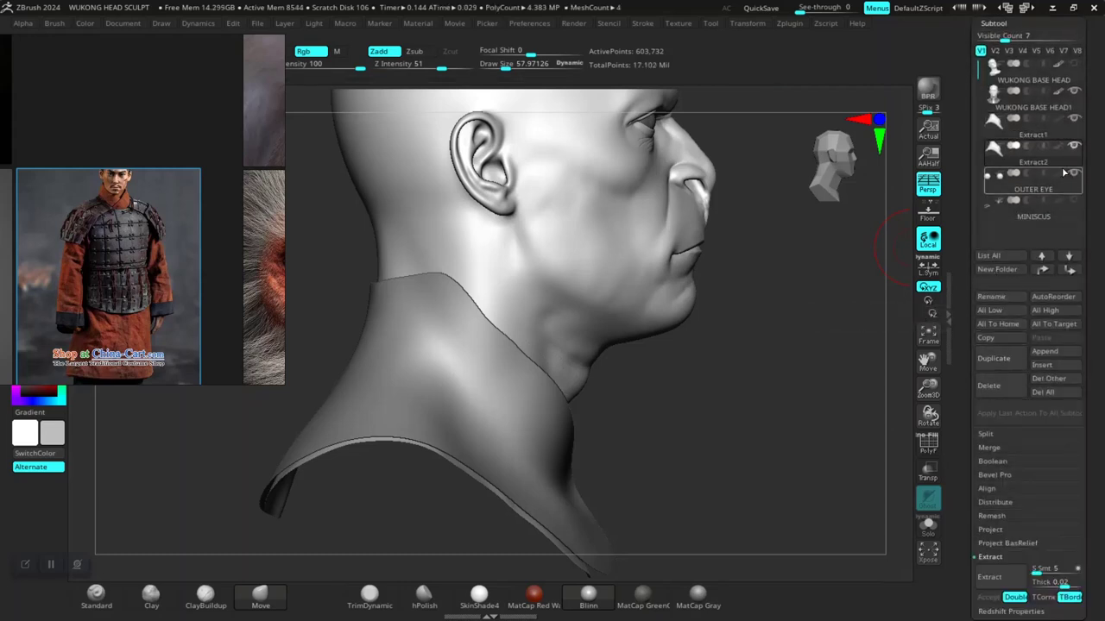
pyautogui.moveTo(1023, 166)
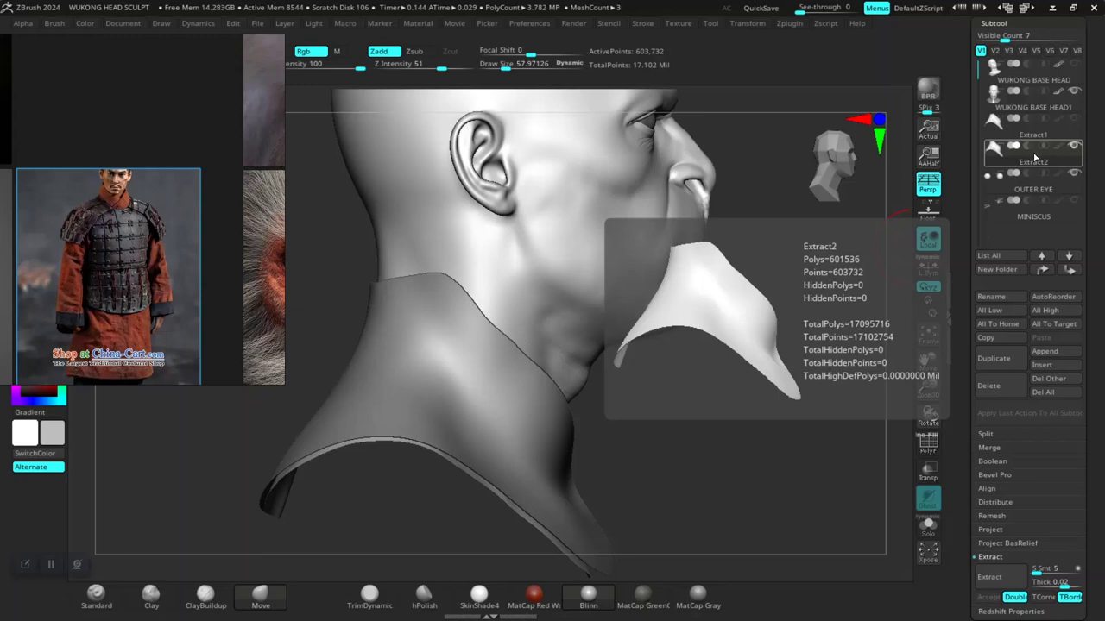
pyautogui.click(1073, 149)
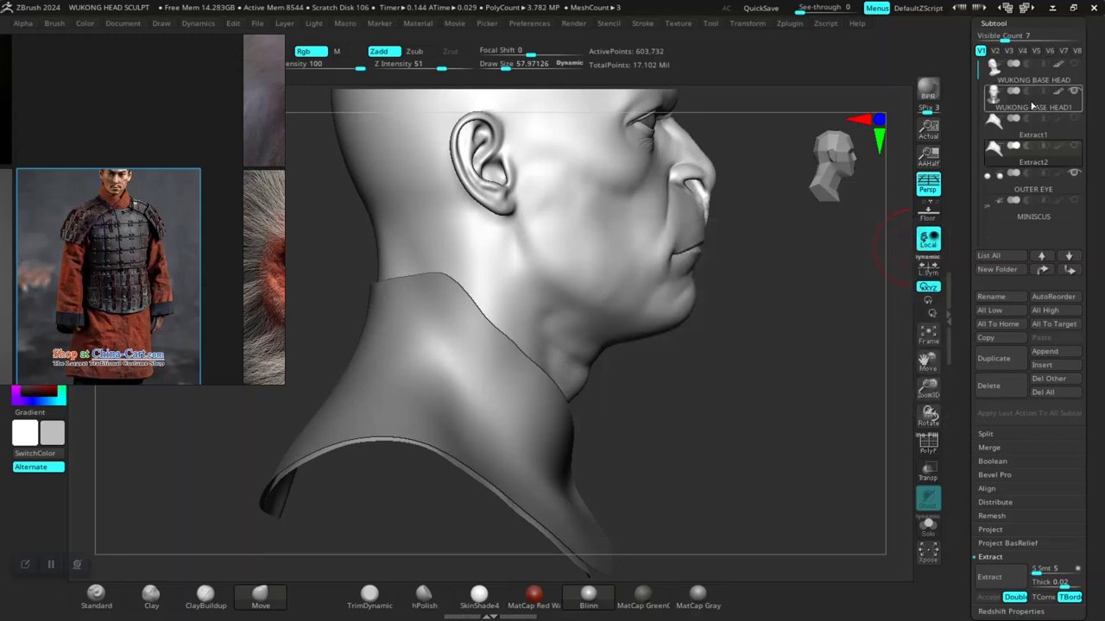
# Reorder the subtools so WUKONG BASE HEAD1 and the hidden Extract1 sit at the end of the list, keeping Extract2 visible
pyautogui.moveTo(1028, 108)
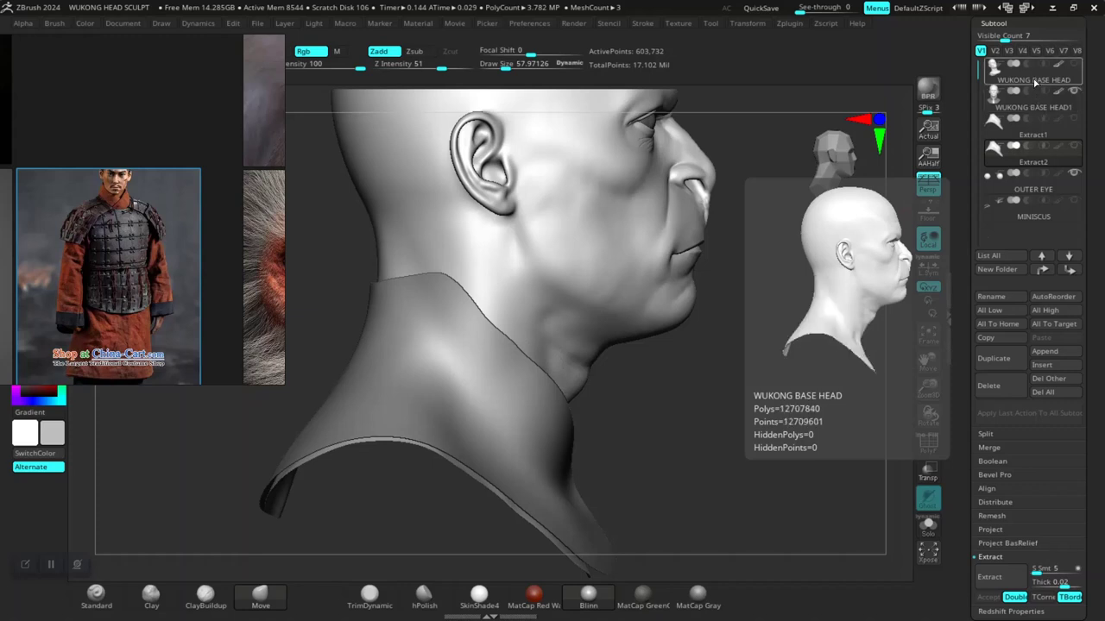
pyautogui.moveTo(1030, 99); pyautogui.dragTo(1015, 231)
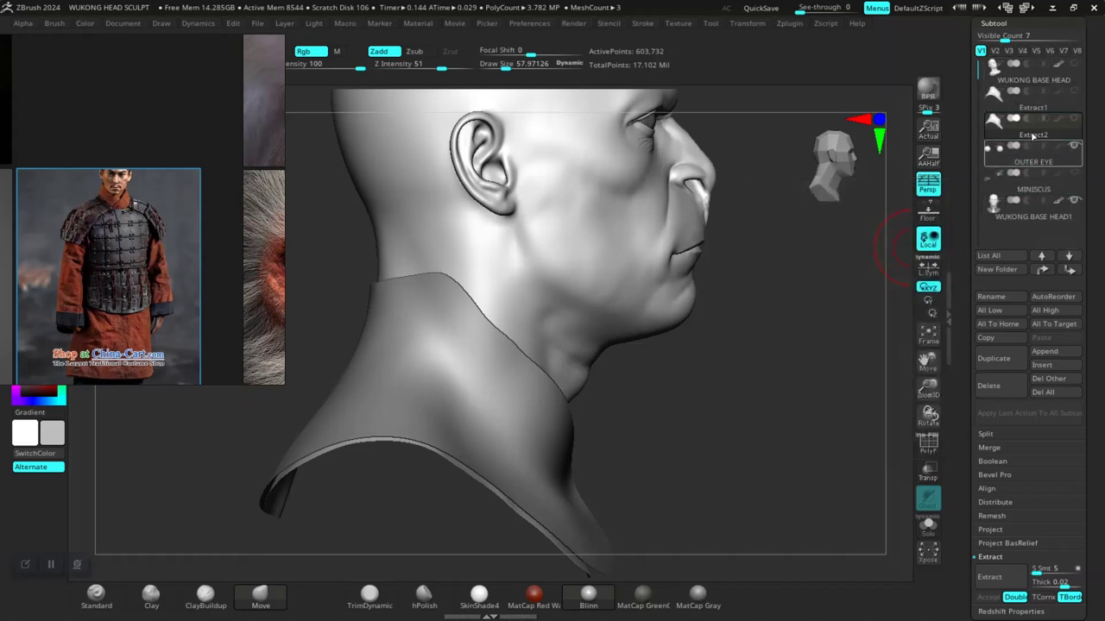
pyautogui.click(1075, 124)
pyautogui.moveTo(1039, 108); pyautogui.dragTo(1033, 231)
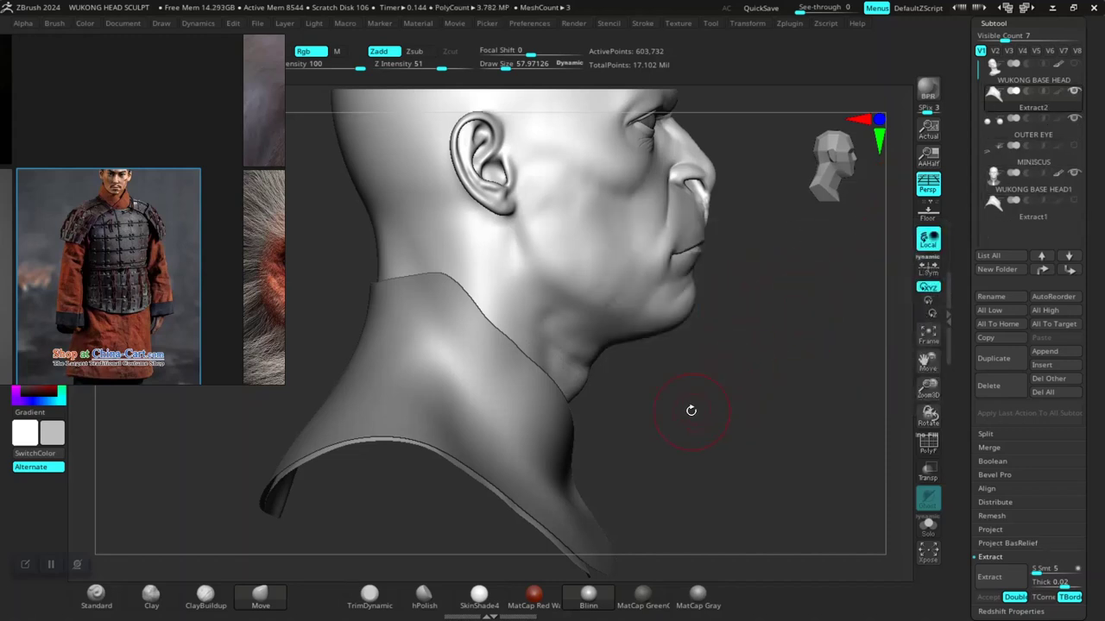
# Show the polyframe on the duplicated collar and examine its mesh around the front overlap
pyautogui.click(928, 442)
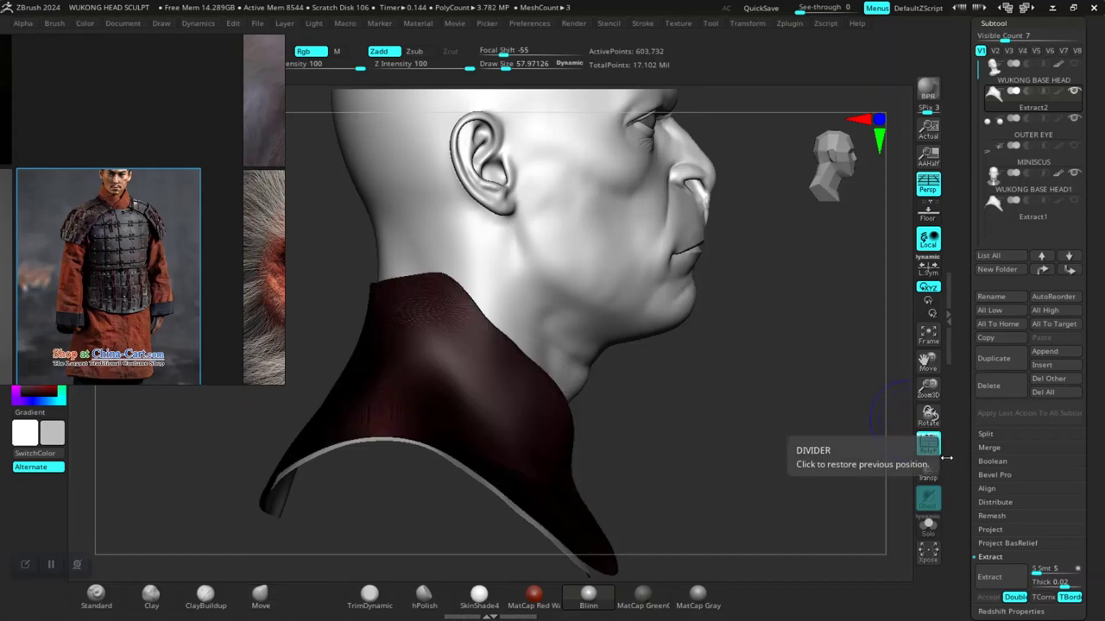
pyautogui.scroll(-5, 981, 352)
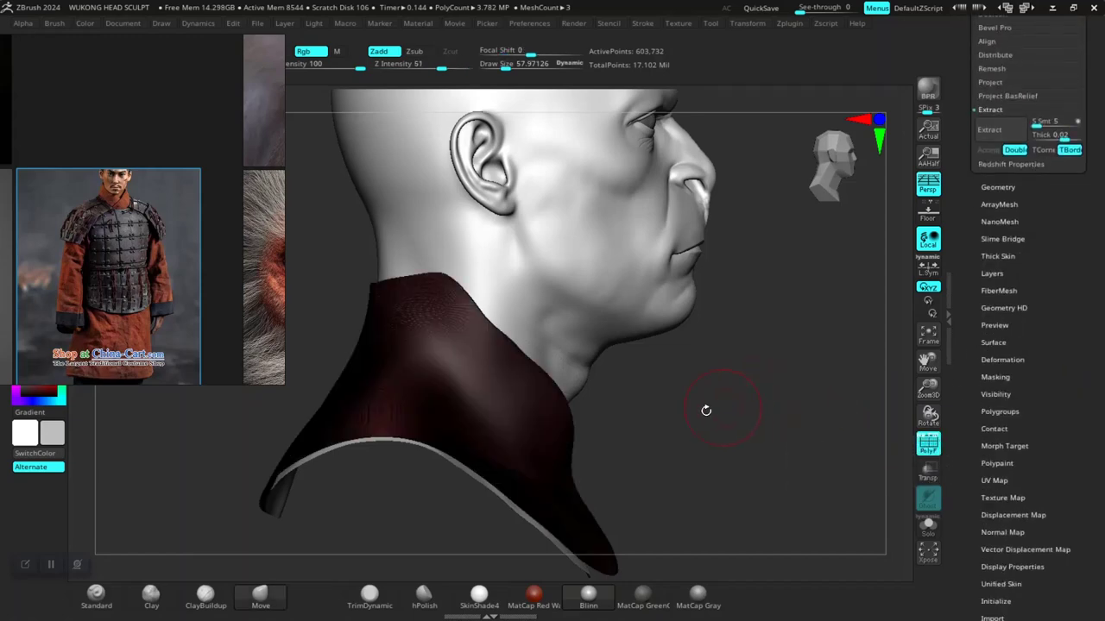
pyautogui.moveTo(680, 407); pyautogui.dragTo(744, 317)
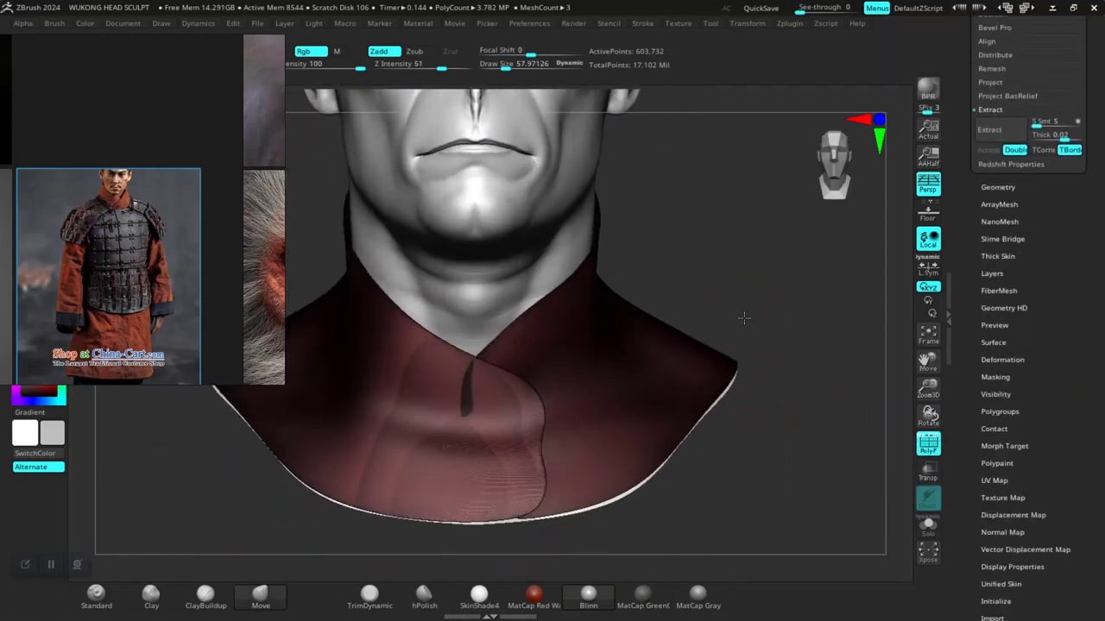
pyautogui.hotkey('shift', 'f')
pyautogui.moveTo(786, 444)
pyautogui.mouseDown()
pyautogui.moveTo(770, 492)
pyautogui.moveTo(779, 458)
pyautogui.mouseUp()
pyautogui.hotkey('shift', 'f')
pyautogui.moveTo(965, 412); pyautogui.dragTo(974, 344)
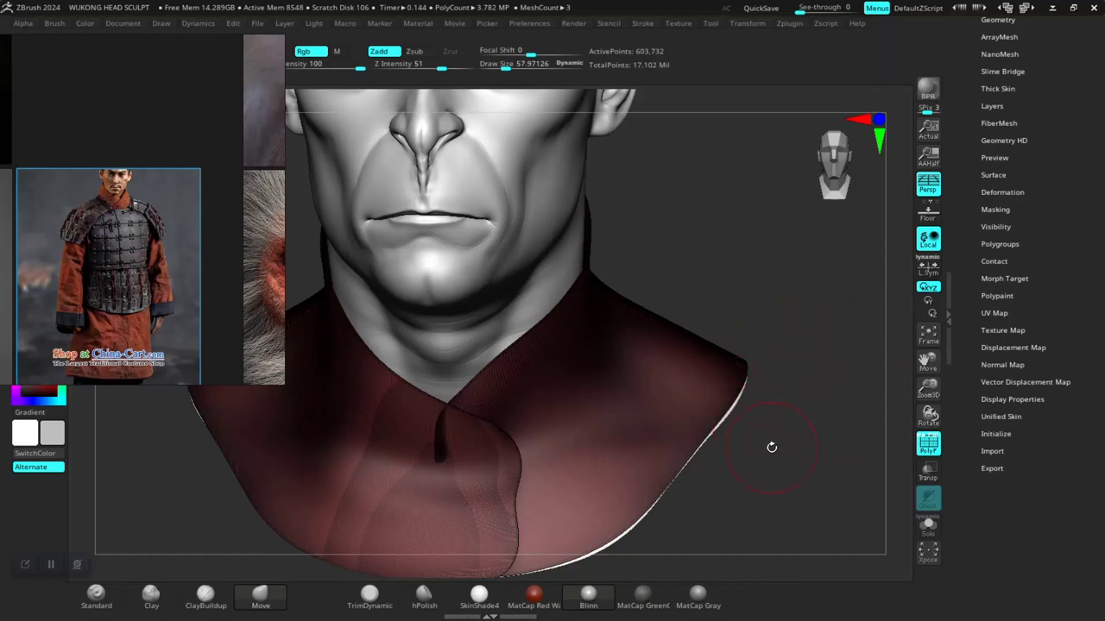
pyautogui.moveTo(772, 447); pyautogui.dragTo(765, 400)
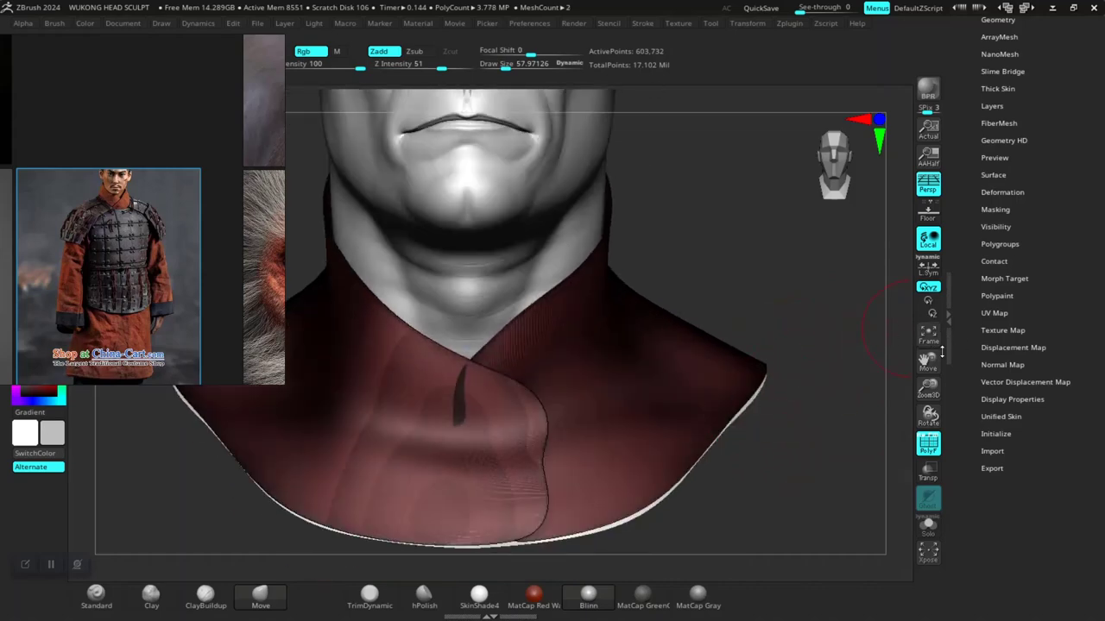
pyautogui.moveTo(808, 467); pyautogui.dragTo(798, 453)
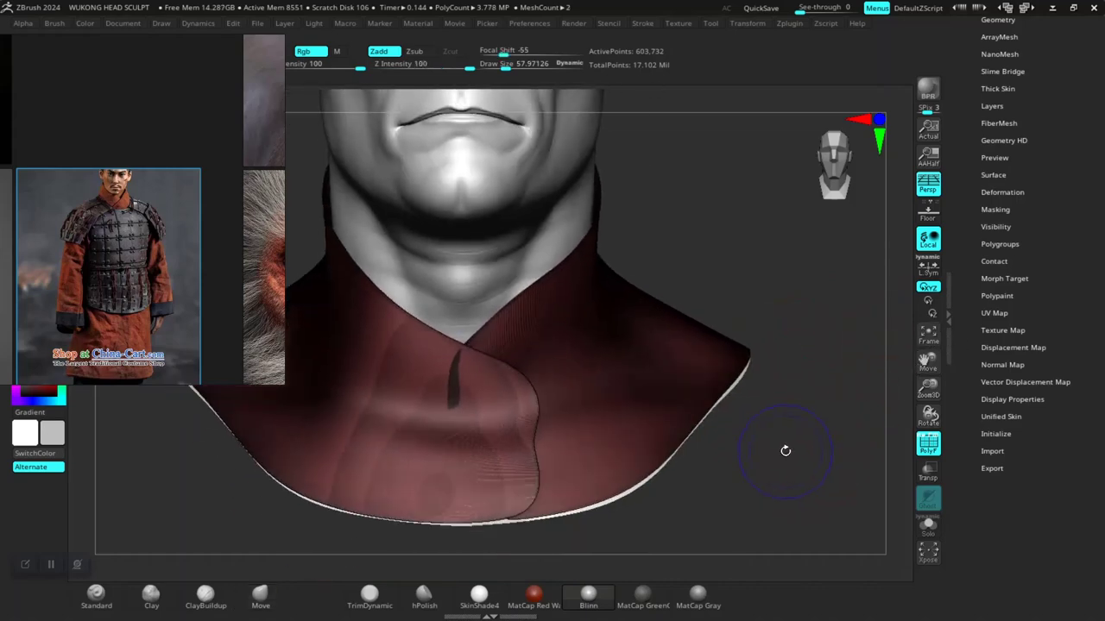
# Isolate the duplicated collar with its polyframe shown, and move the reference image clear of the brush settings
pyautogui.hotkey('shift', 'f')
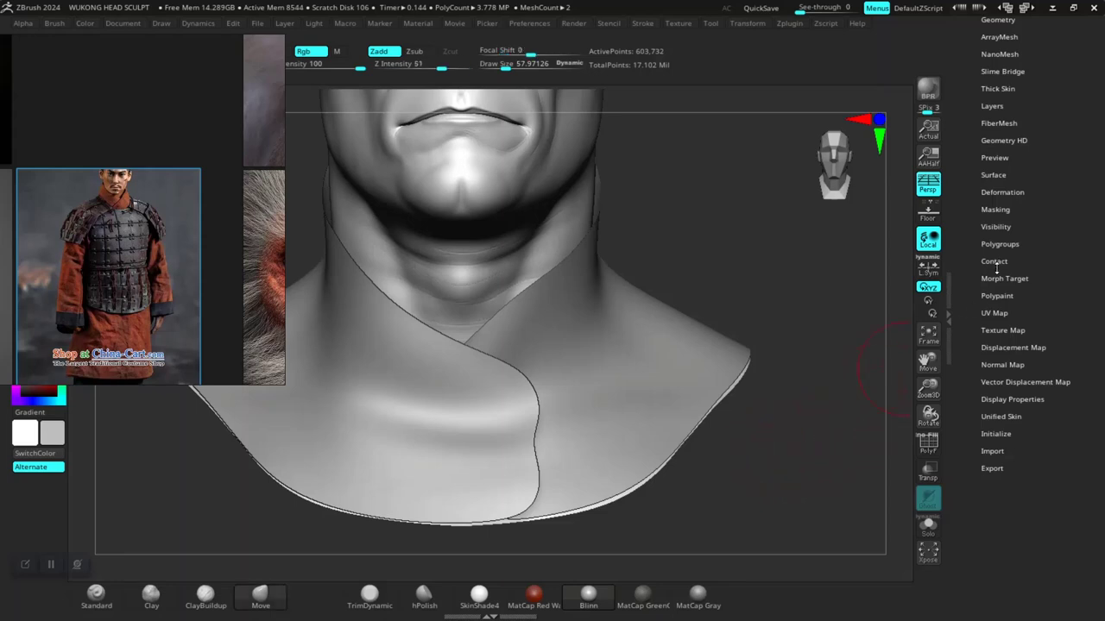
pyautogui.hotkey('shift', 'f')
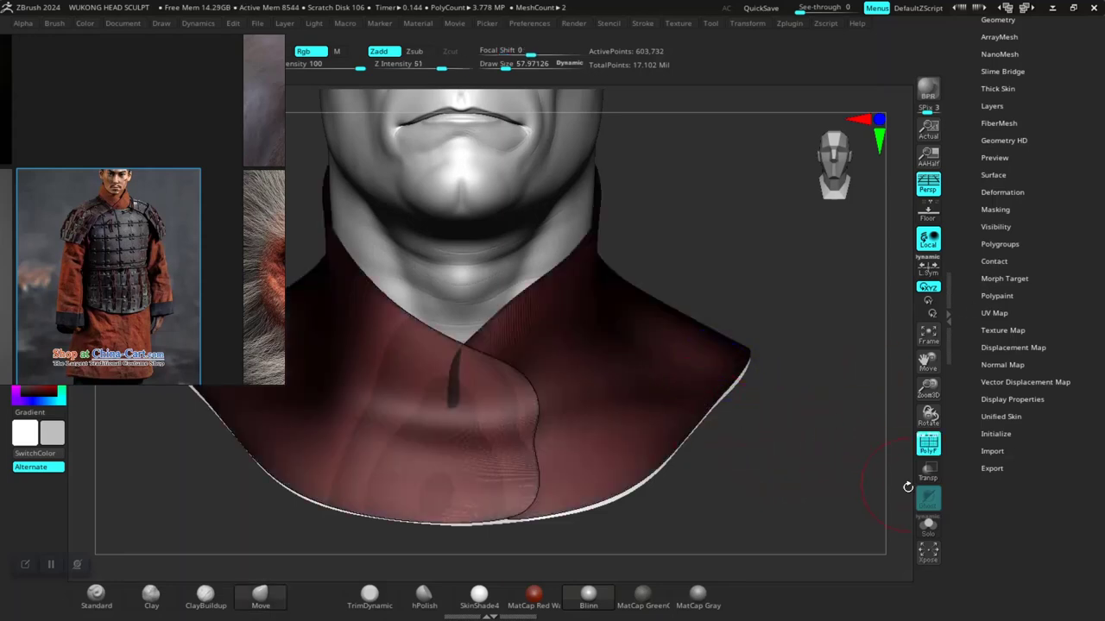
pyautogui.click(922, 526)
pyautogui.moveTo(739, 439); pyautogui.dragTo(515, 259)
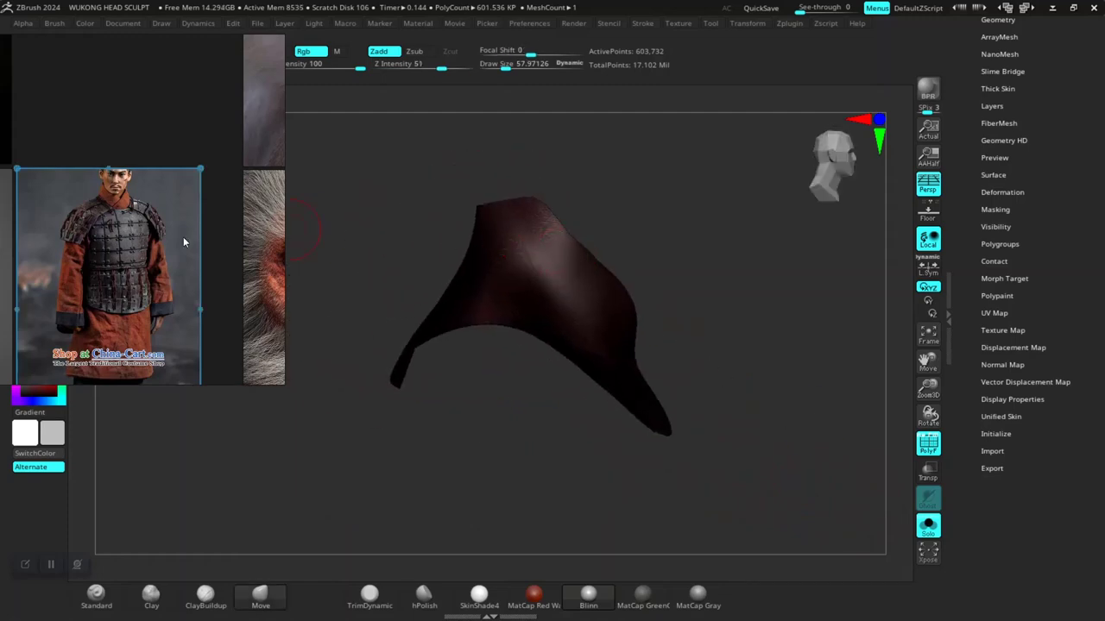
pyautogui.moveTo(183, 237); pyautogui.dragTo(1018, 247, button='right')
pyautogui.moveTo(321, 291); pyautogui.dragTo(328, 287)
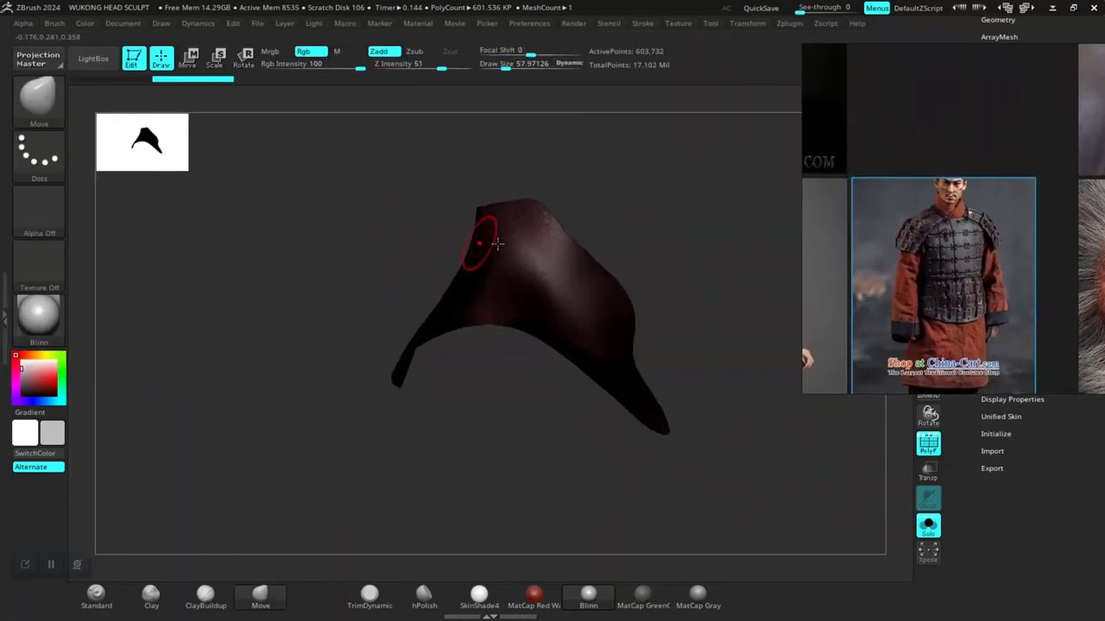
# Try slicing the collar from the side view into front and back polygroups with SliceCurve, and undo the cut
pyautogui.keyDown('ctrl'); pyautogui.keyDown('shift'); pyautogui.click(43, 99); pyautogui.keyUp('shift'); pyautogui.keyUp('ctrl')
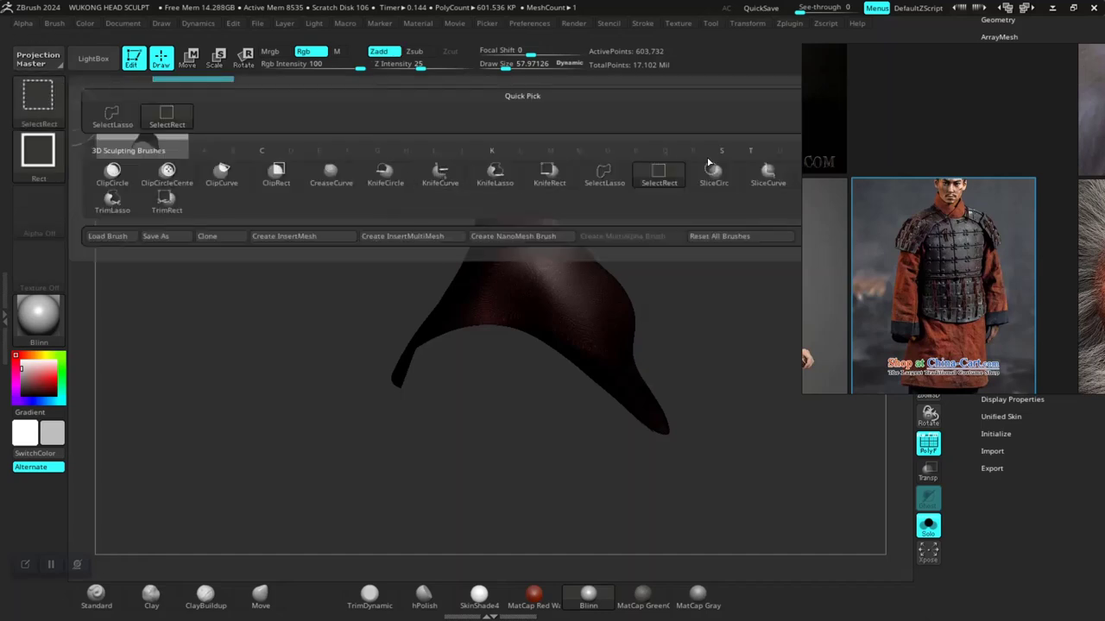
pyautogui.click(770, 177)
pyautogui.moveTo(503, 434)
pyautogui.keyDown('ctrl'); pyautogui.keyDown('shift'); pyautogui.mouseDown()
pyautogui.moveTo(531, 115)
pyautogui.moveTo(510, 100)
pyautogui.moveTo(516, 115)
pyautogui.mouseUp(); pyautogui.keyUp('shift'); pyautogui.keyUp('ctrl')
pyautogui.moveTo(688, 193); pyautogui.dragTo(679, 337)
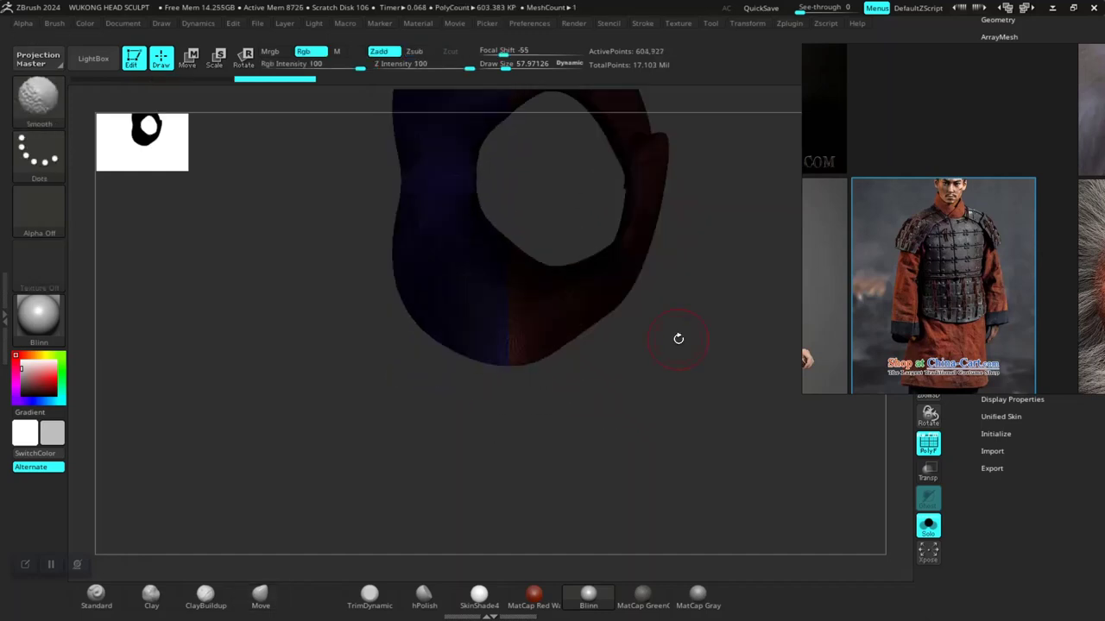
pyautogui.hotkey('shift', 'f')
pyautogui.hotkey('shift', 'f')
pyautogui.keyDown('alt'); pyautogui.moveTo(688, 380); pyautogui.dragTo(747, 530); pyautogui.keyUp('alt')
pyautogui.moveTo(165, 502)
pyautogui.keyDown('alt'); pyautogui.mouseDown()
pyautogui.moveTo(207, 478)
pyautogui.moveTo(229, 358)
pyautogui.moveTo(271, 369)
pyautogui.mouseUp(); pyautogui.keyUp('alt')
pyautogui.hotkey('ctrl', 'z')
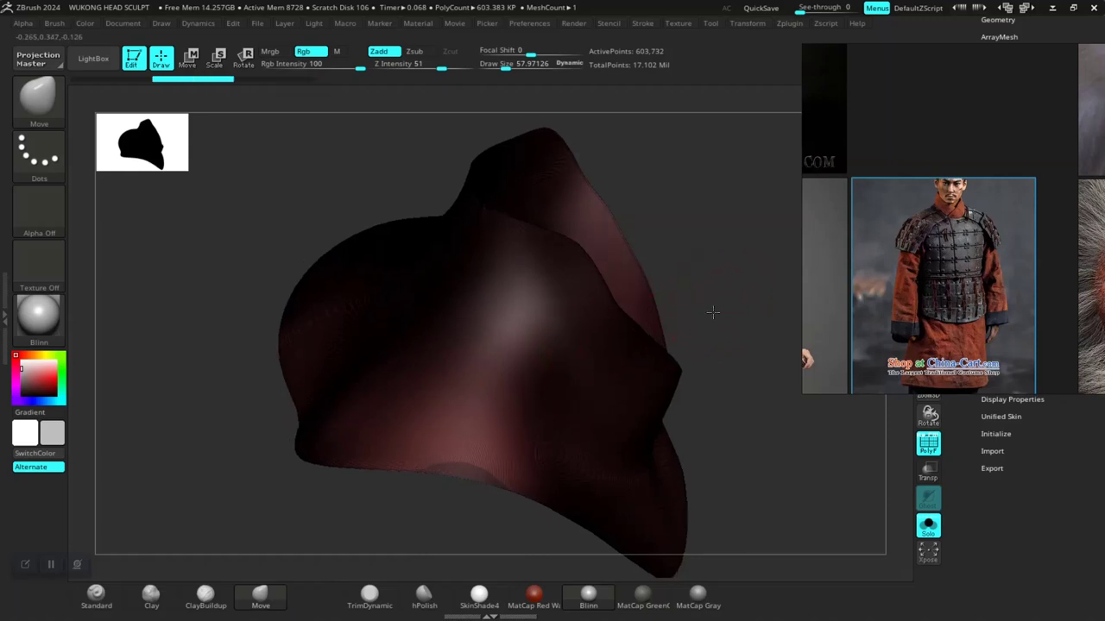
# Slice the collar from above with SliceCurve across both shoulders, separating the front half into its own polygroup
pyautogui.keyDown('shift'); pyautogui.moveTo(713, 314); pyautogui.dragTo(688, 378); pyautogui.keyUp('shift')
pyautogui.keyDown('alt'); pyautogui.moveTo(634, 502); pyautogui.dragTo(617, 446); pyautogui.keyUp('alt')
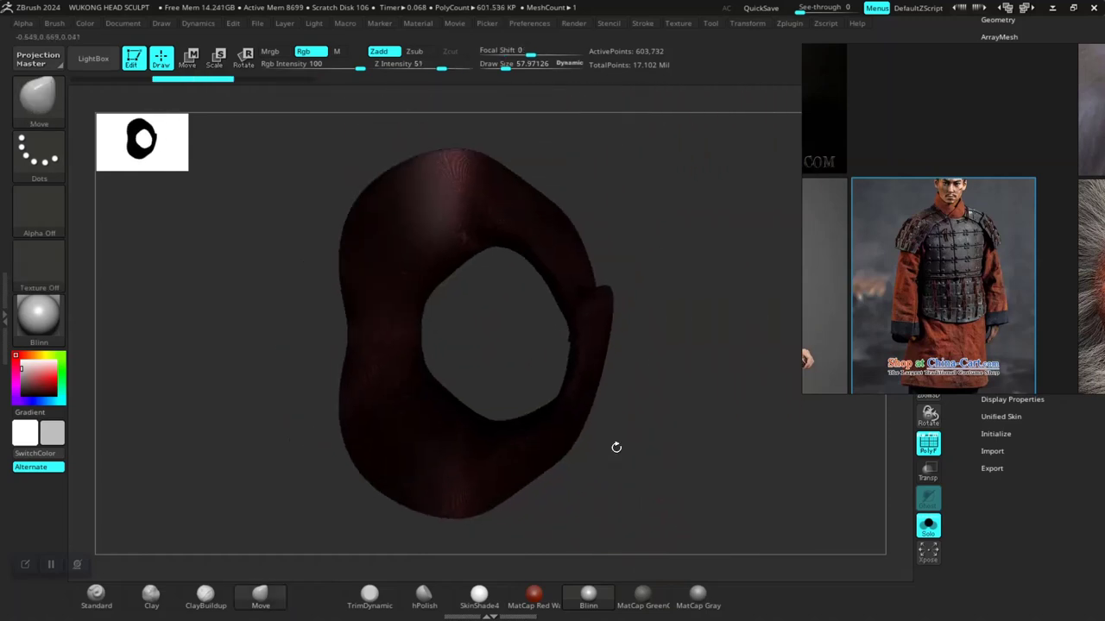
pyautogui.moveTo(530, 449); pyautogui.dragTo(575, 441)
pyautogui.moveTo(469, 156)
pyautogui.keyDown('ctrl'); pyautogui.mouseDown()
pyautogui.moveTo(424, 404)
pyautogui.moveTo(442, 449)
pyautogui.mouseUp(); pyautogui.keyUp('ctrl')
pyautogui.moveTo(455, 157)
pyautogui.keyDown('ctrl'); pyautogui.keyDown('shift'); pyautogui.mouseDown()
pyautogui.moveTo(429, 494)
pyautogui.moveTo(447, 512)
pyautogui.moveTo(432, 515)
pyautogui.mouseUp(); pyautogui.keyUp('shift'); pyautogui.keyUp('ctrl')
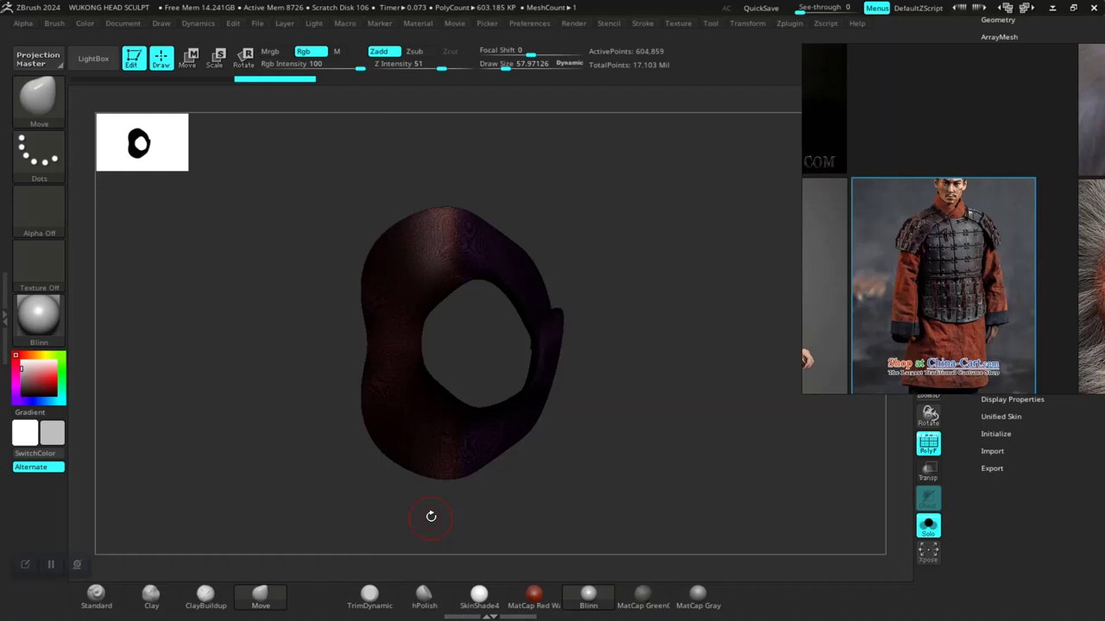
pyautogui.moveTo(604, 405); pyautogui.dragTo(567, 449)
pyautogui.moveTo(623, 403); pyautogui.dragTo(615, 353)
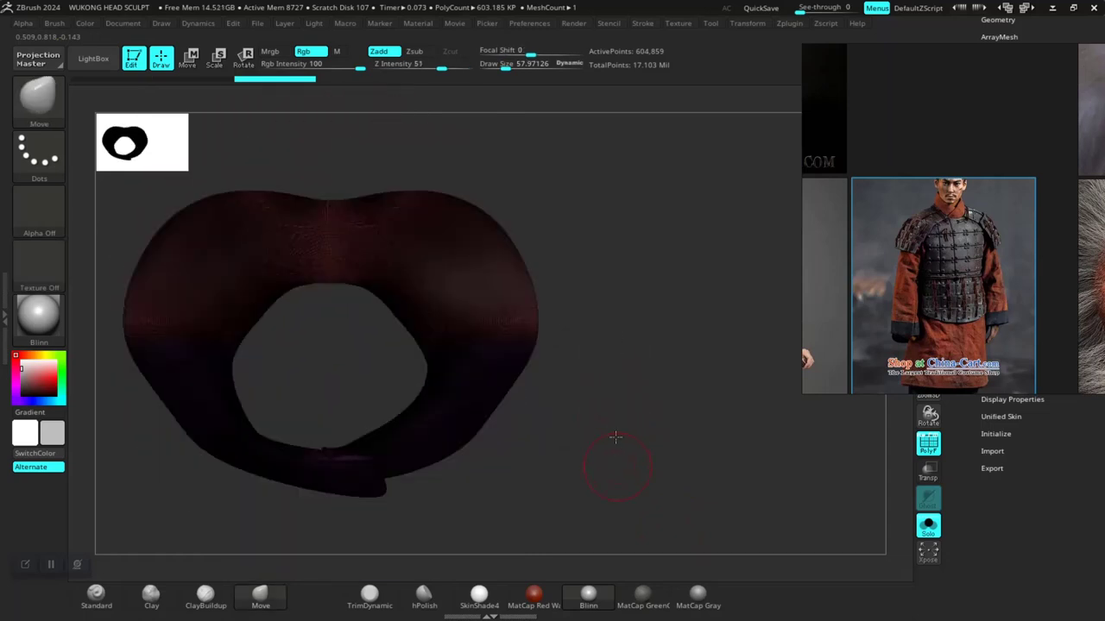
pyautogui.moveTo(615, 437); pyautogui.dragTo(802, 360)
# Set ZRemesher to KeepGroups and DetectEdges with a target polygon count of 100, and try remeshing the sliced collar
pyautogui.moveTo(896, 321); pyautogui.dragTo(677, 143)
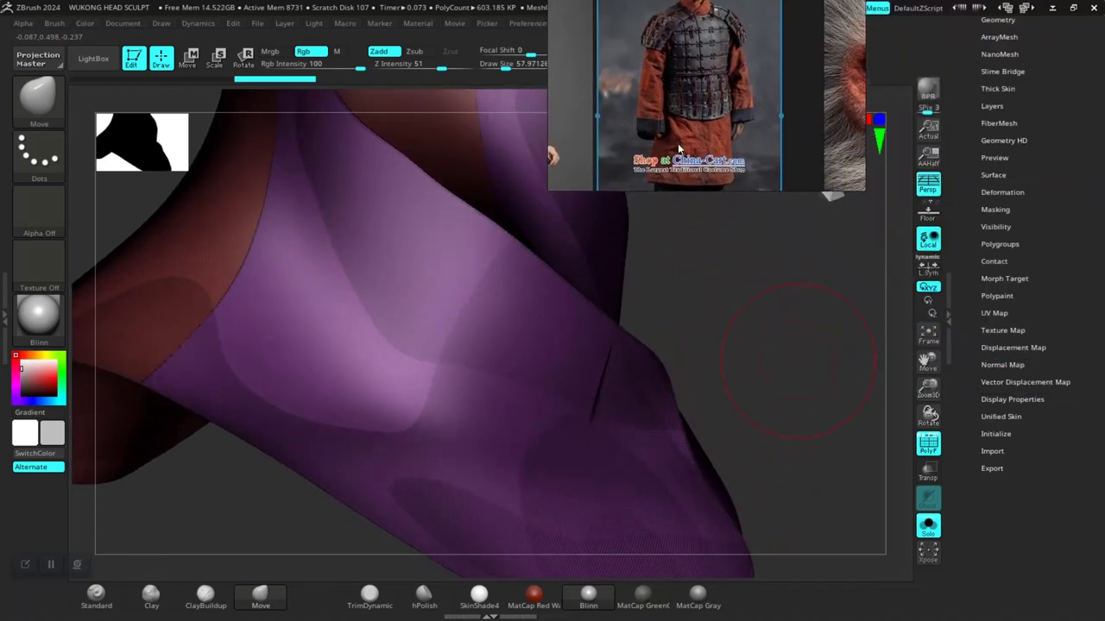
pyautogui.moveTo(958, 168); pyautogui.dragTo(965, 250)
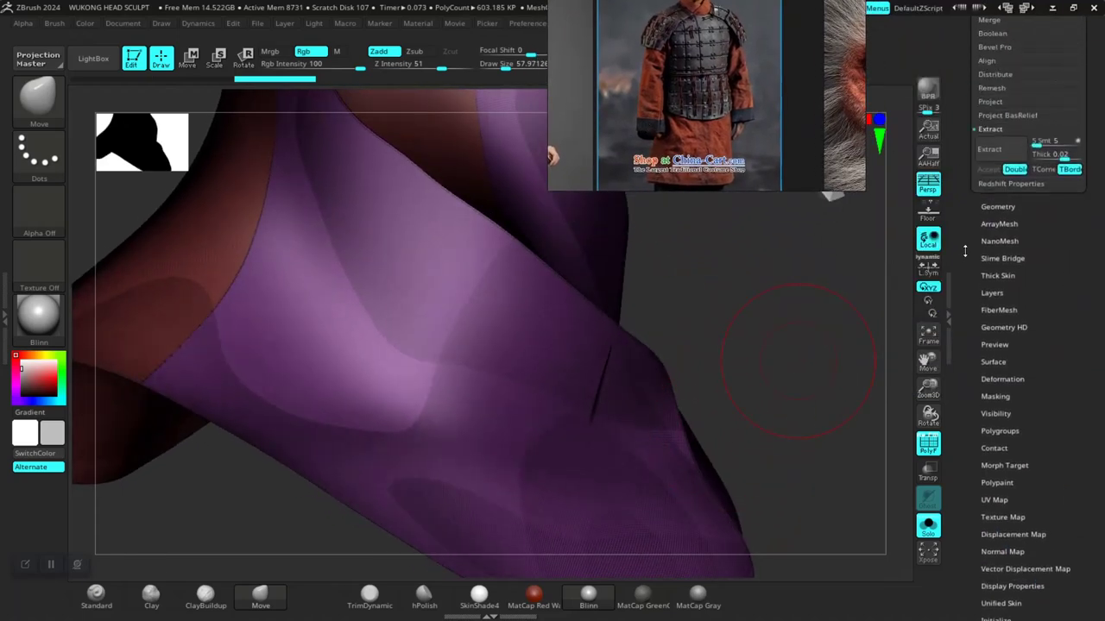
pyautogui.click(997, 208)
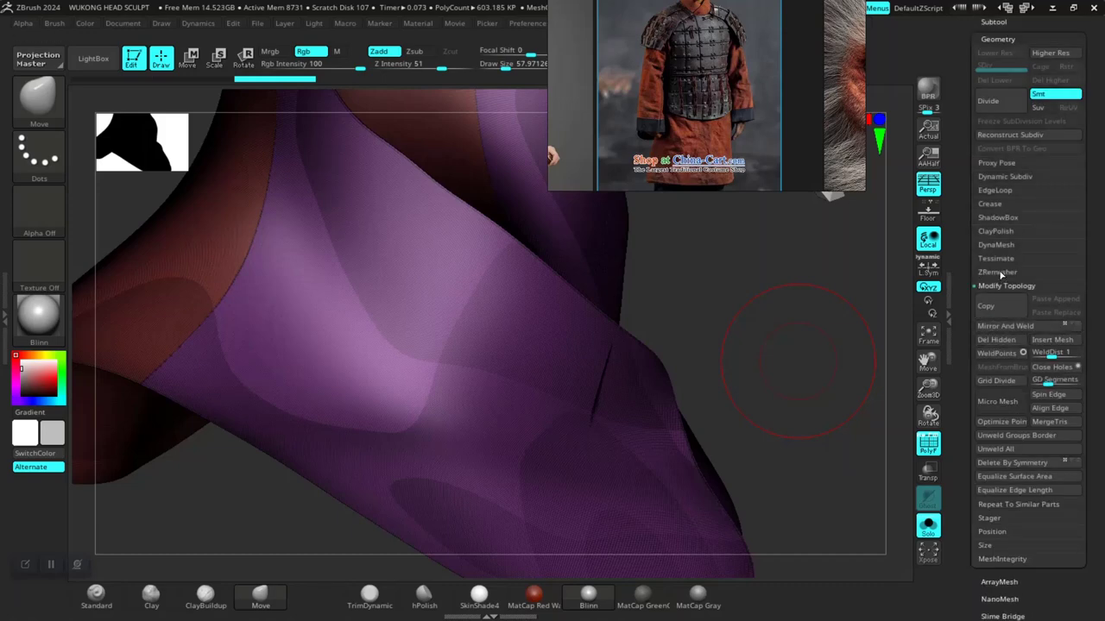
pyautogui.click(999, 271)
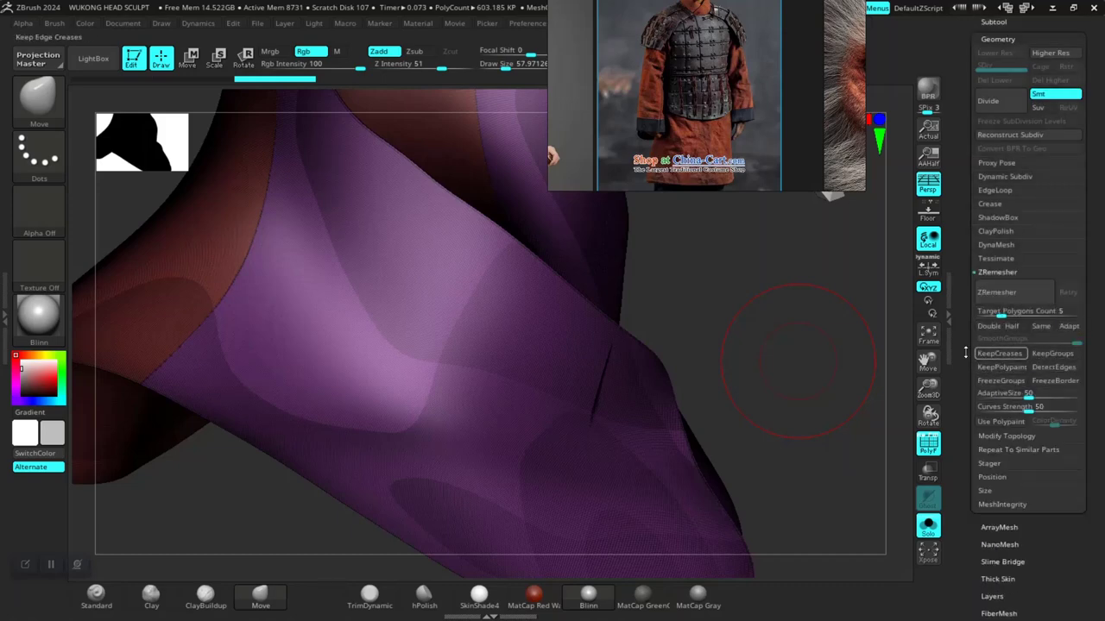
pyautogui.click(1046, 382)
pyautogui.click(1051, 369)
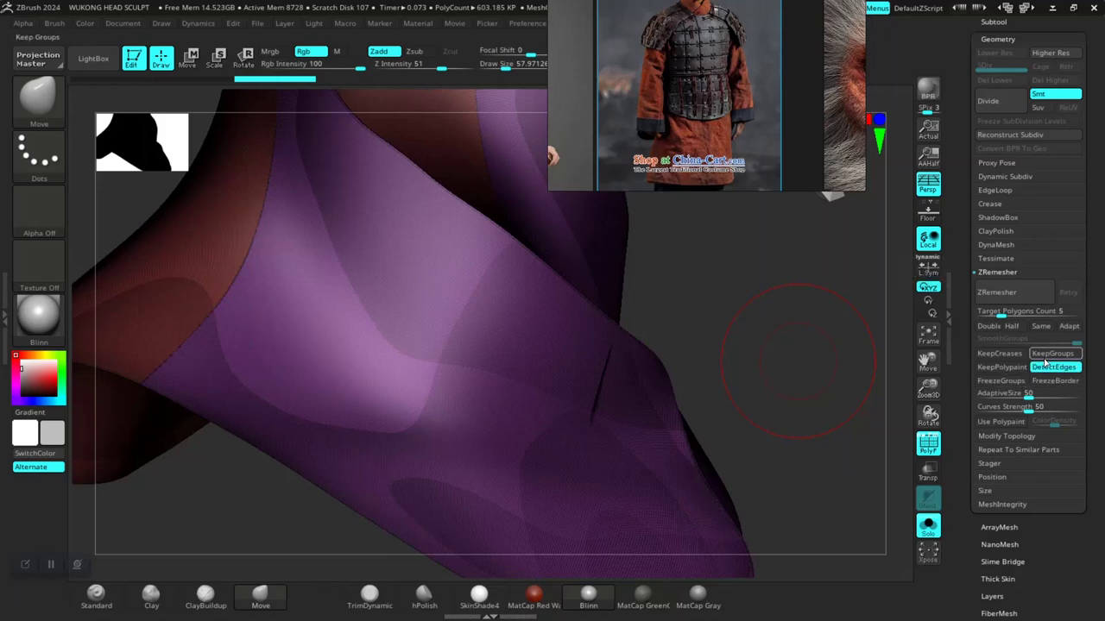
pyautogui.click(1050, 354)
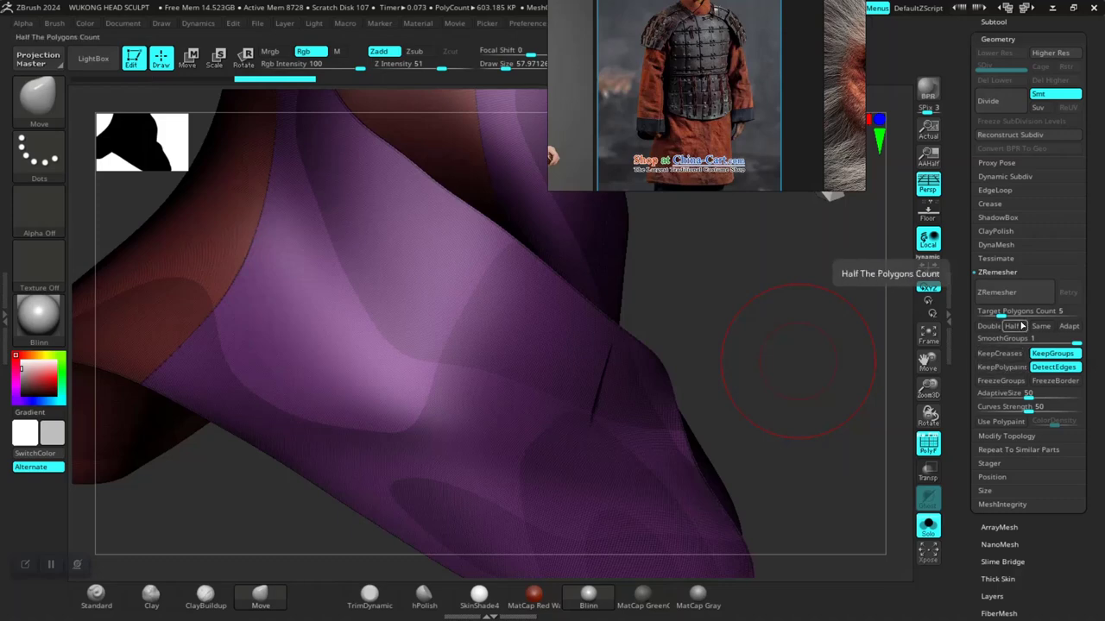
pyautogui.moveTo(1000, 316); pyautogui.dragTo(1009, 315)
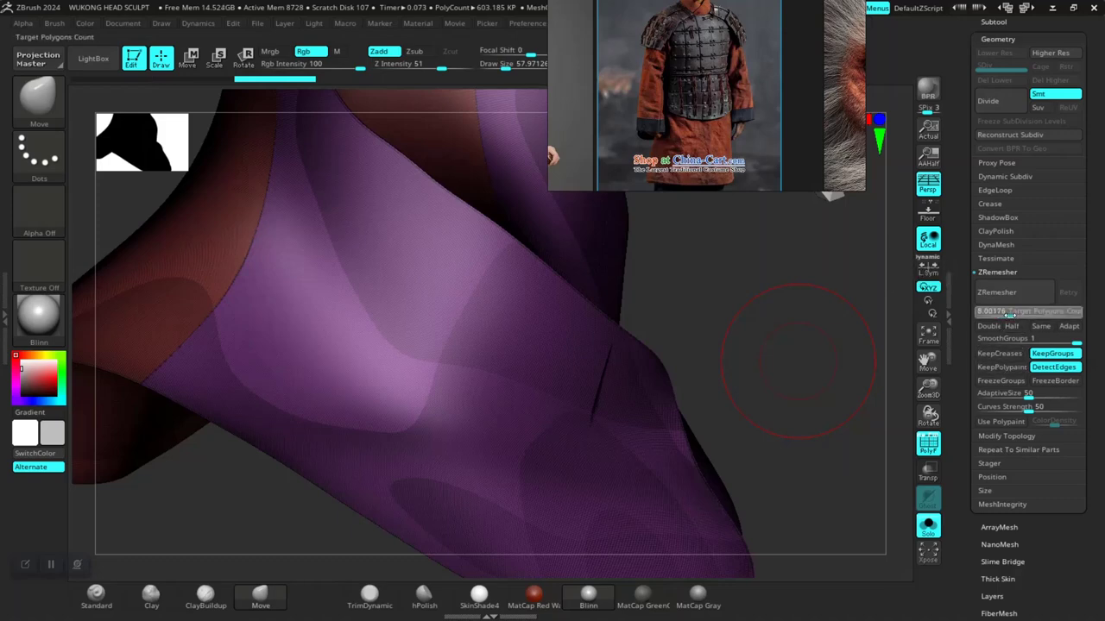
pyautogui.click(1001, 316)
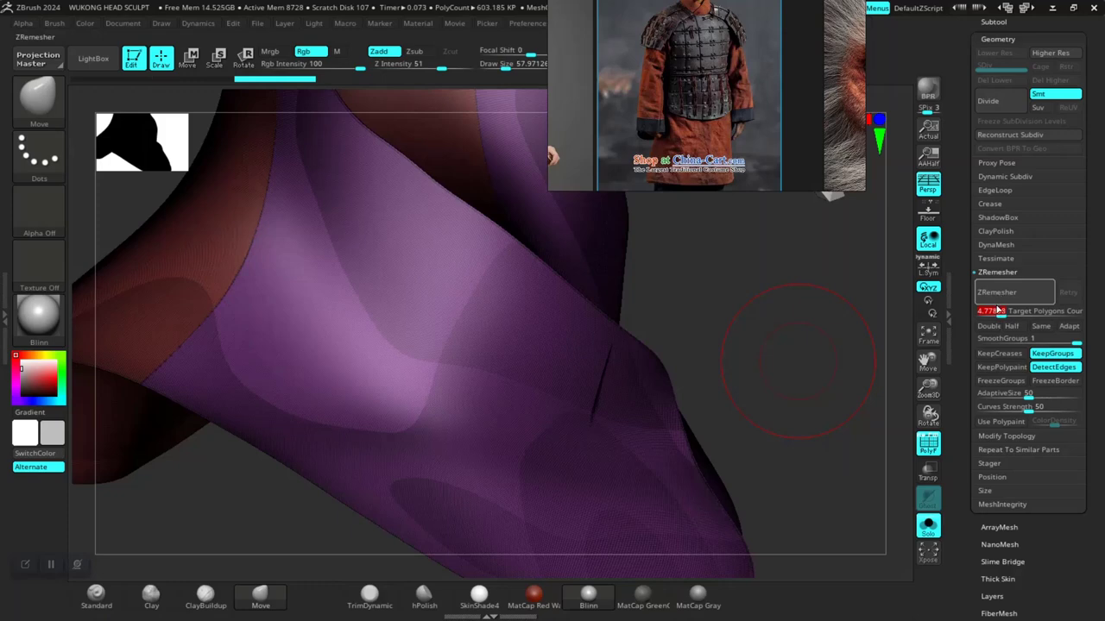
pyautogui.moveTo(1001, 315); pyautogui.dragTo(1092, 319)
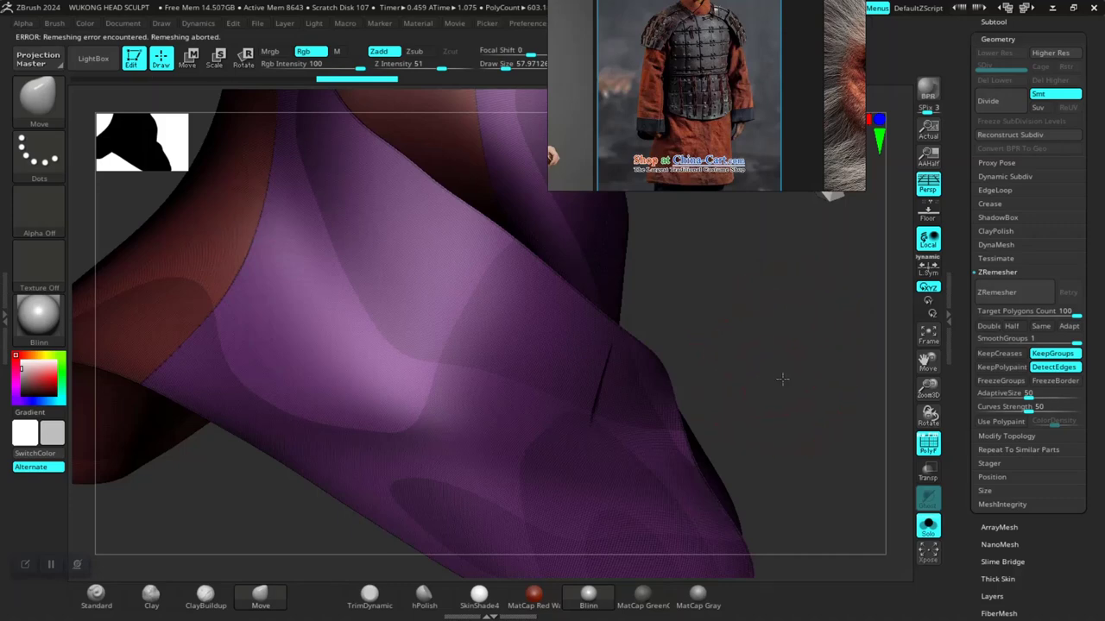
# Undo the collar's front/back slice and run ZRemesher on the unsliced mesh
pyautogui.moveTo(782, 378); pyautogui.dragTo(760, 369)
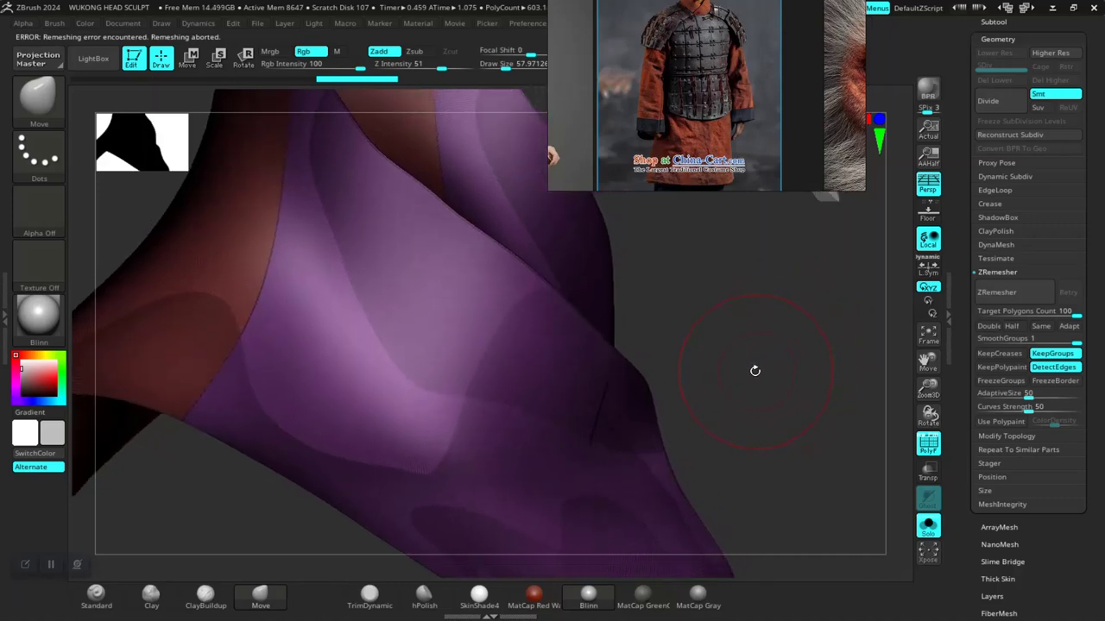
pyautogui.moveTo(798, 379); pyautogui.dragTo(791, 372)
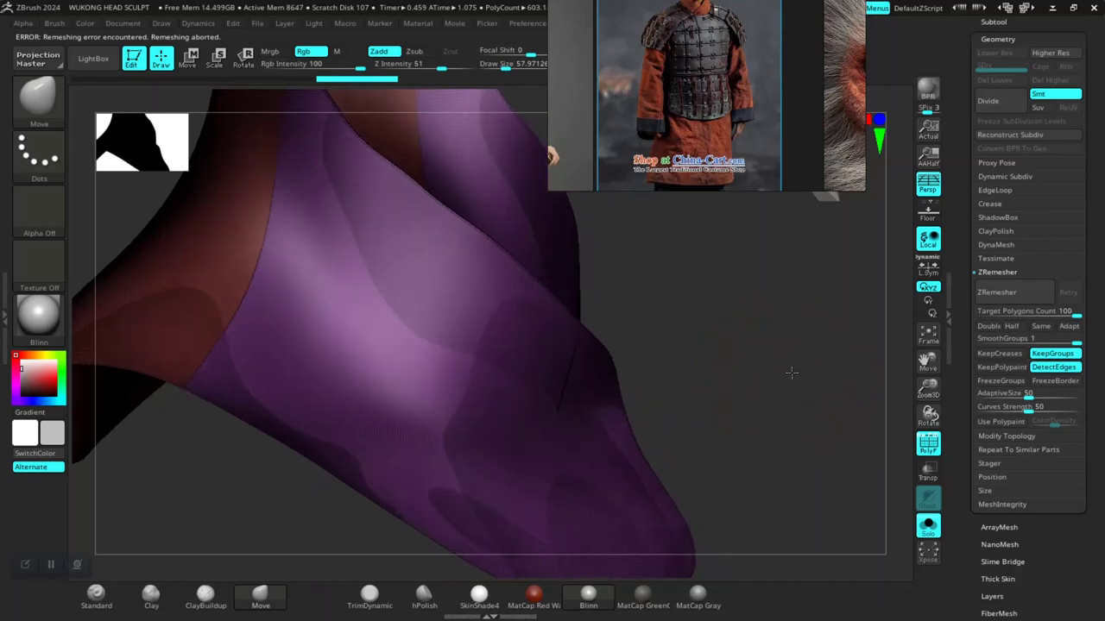
pyautogui.moveTo(750, 340)
pyautogui.mouseDown()
pyautogui.moveTo(787, 378)
pyautogui.moveTo(752, 382)
pyautogui.mouseUp()
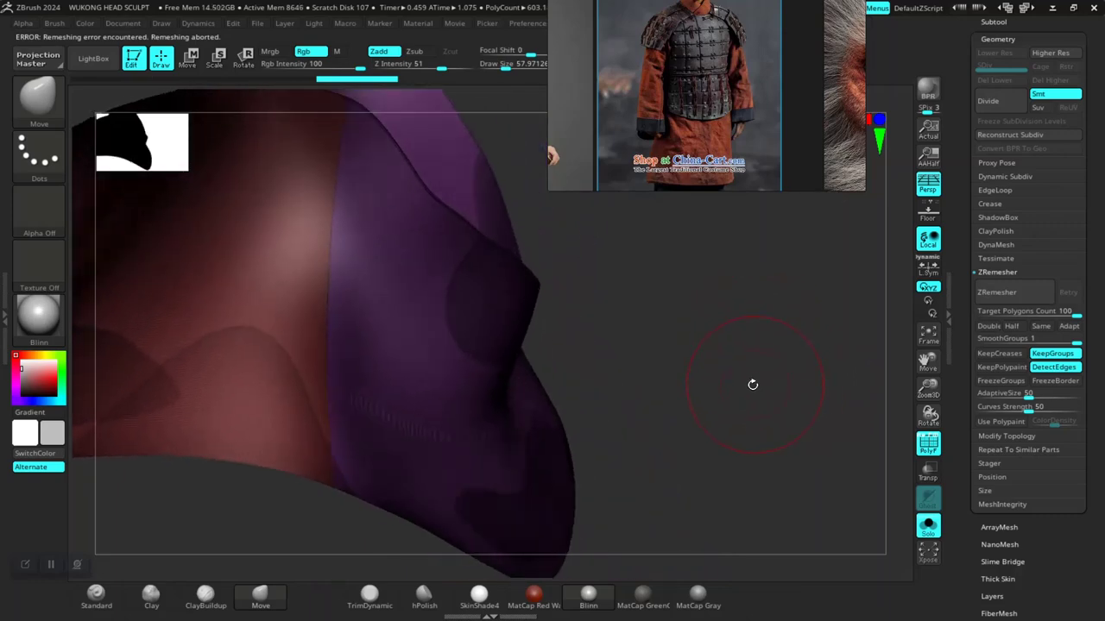
pyautogui.press('ctrl')
pyautogui.hotkey('ctrl', 'z')
pyautogui.hotkey('ctrl', 'z')
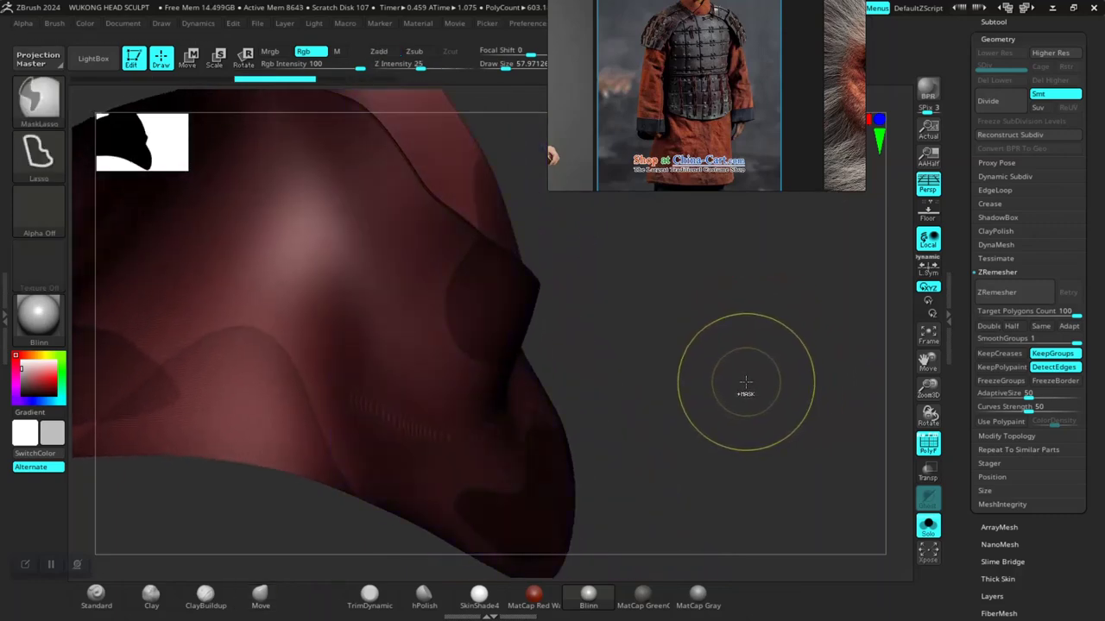
pyautogui.click(1003, 295)
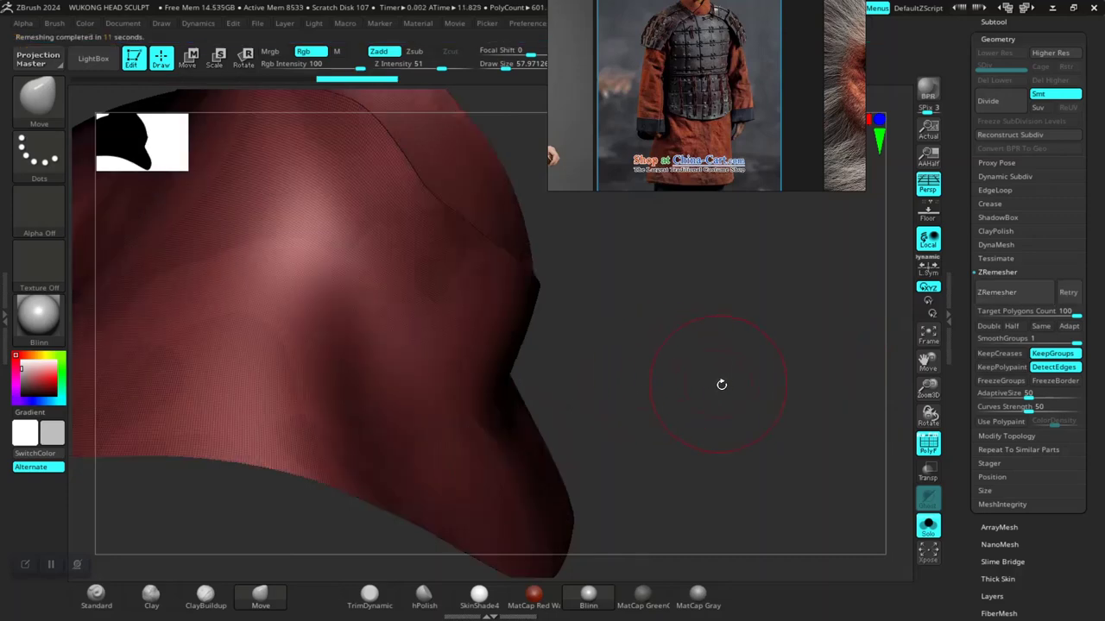
# Move the reference image clear of the tool settings and remesh the collar again with the Half option enabled
pyautogui.moveTo(722, 385)
pyautogui.mouseDown()
pyautogui.moveTo(730, 414)
pyautogui.moveTo(647, 282)
pyautogui.moveTo(686, 425)
pyautogui.moveTo(669, 316)
pyautogui.mouseUp()
pyautogui.moveTo(618, 155); pyautogui.dragTo(933, 36)
pyautogui.moveTo(703, 291); pyautogui.dragTo(722, 347)
pyautogui.click(1011, 328)
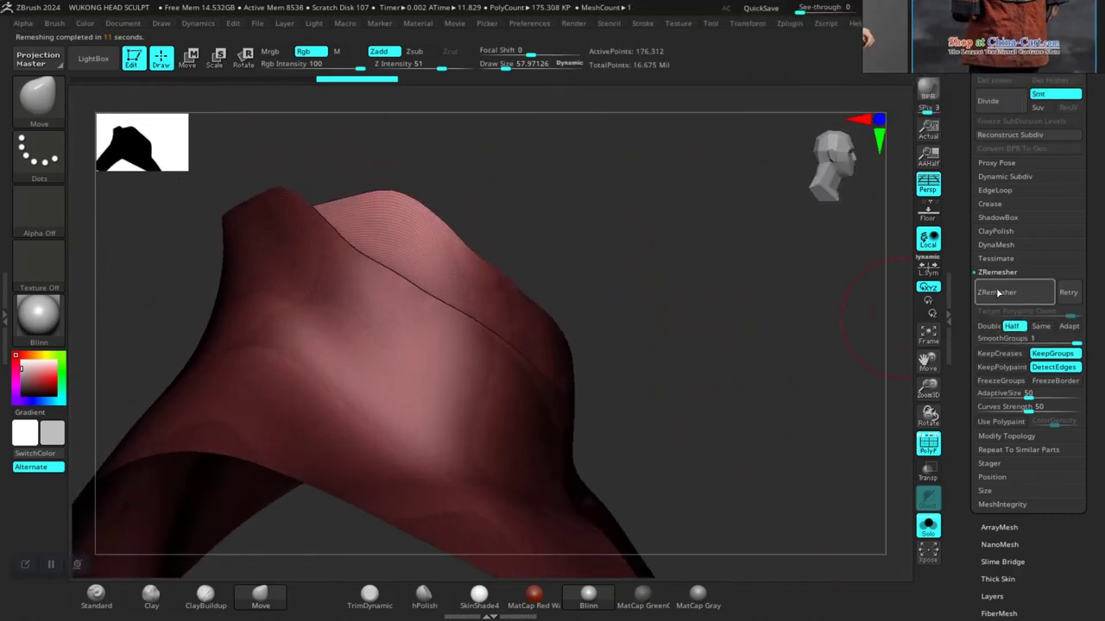
pyautogui.click(997, 293)
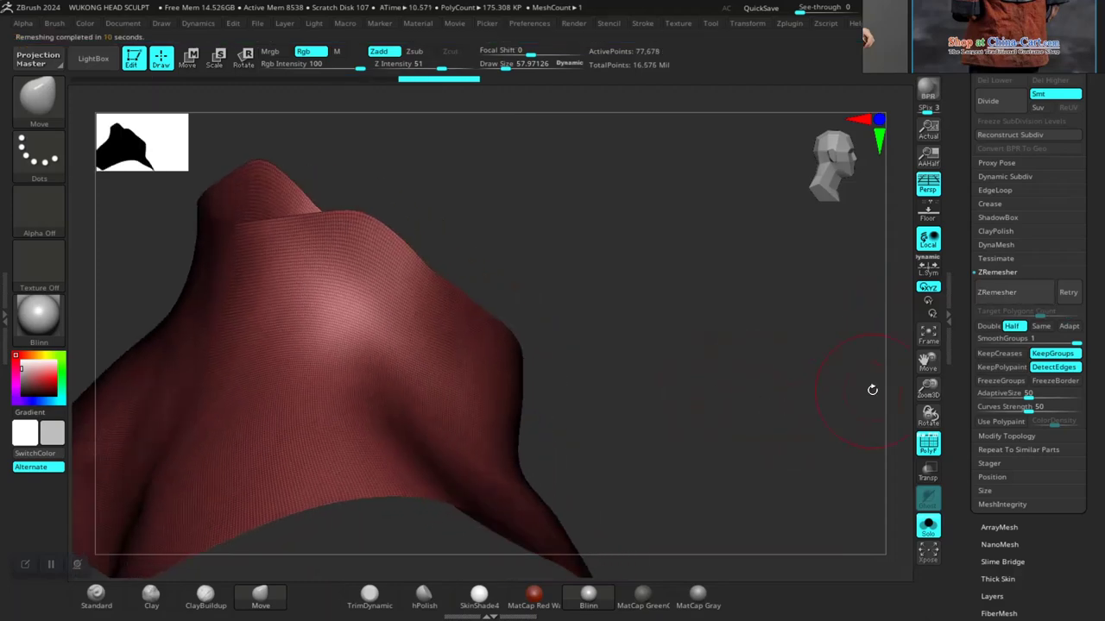
# Open the deformation settings and compare the collar's mesh before and after the half-count remesh
pyautogui.scroll(-4, 965, 420)
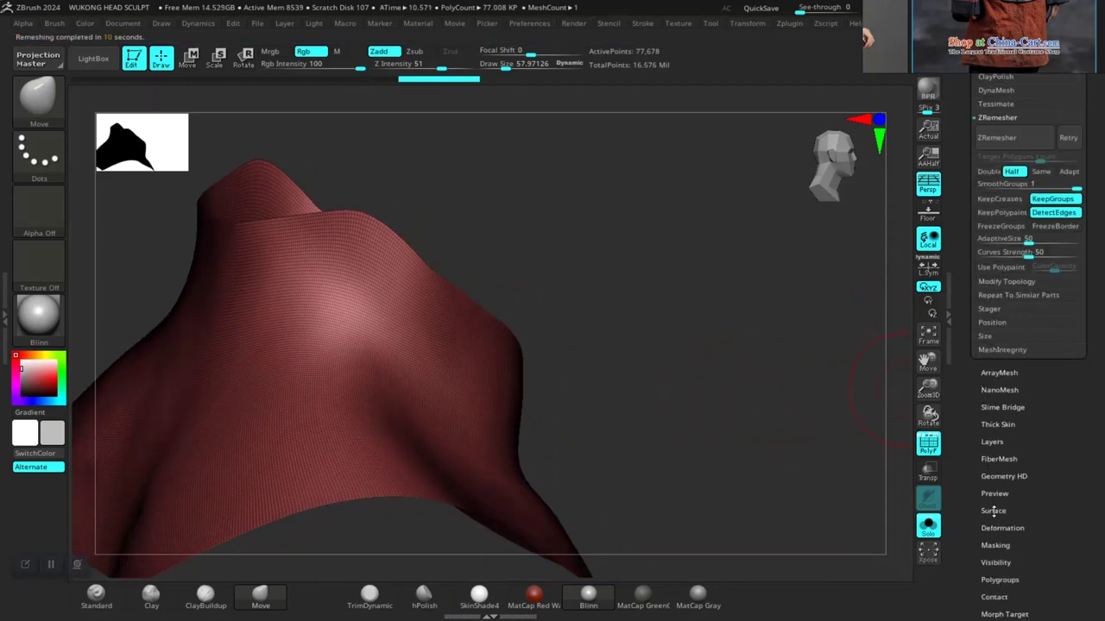
pyautogui.click(993, 528)
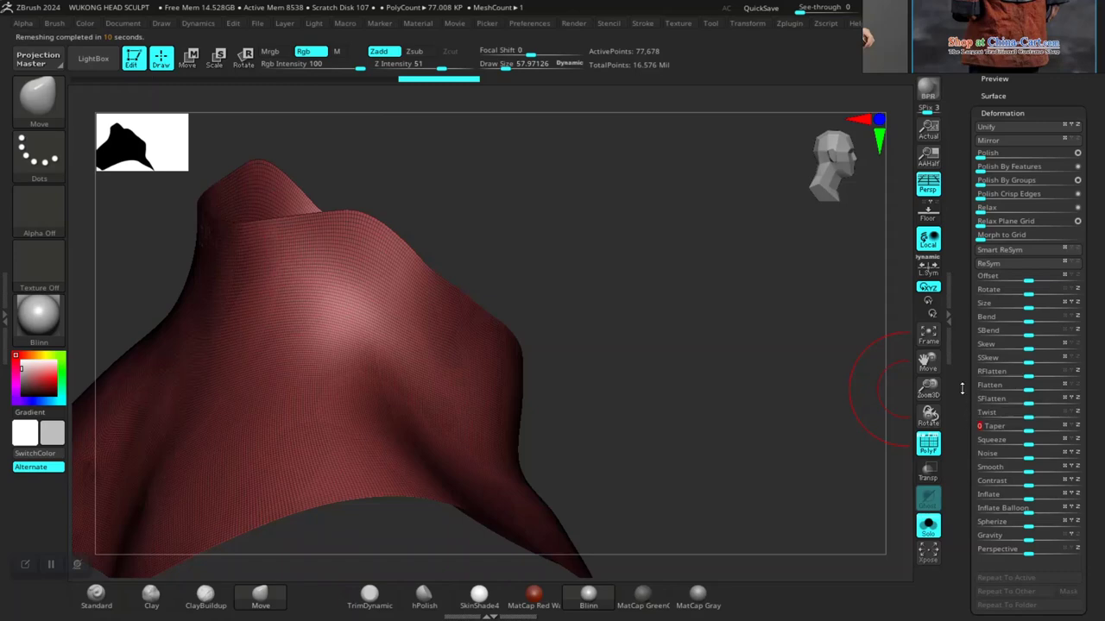
pyautogui.hotkey('ctrl', 'z')
pyautogui.moveTo(743, 385); pyautogui.dragTo(732, 377)
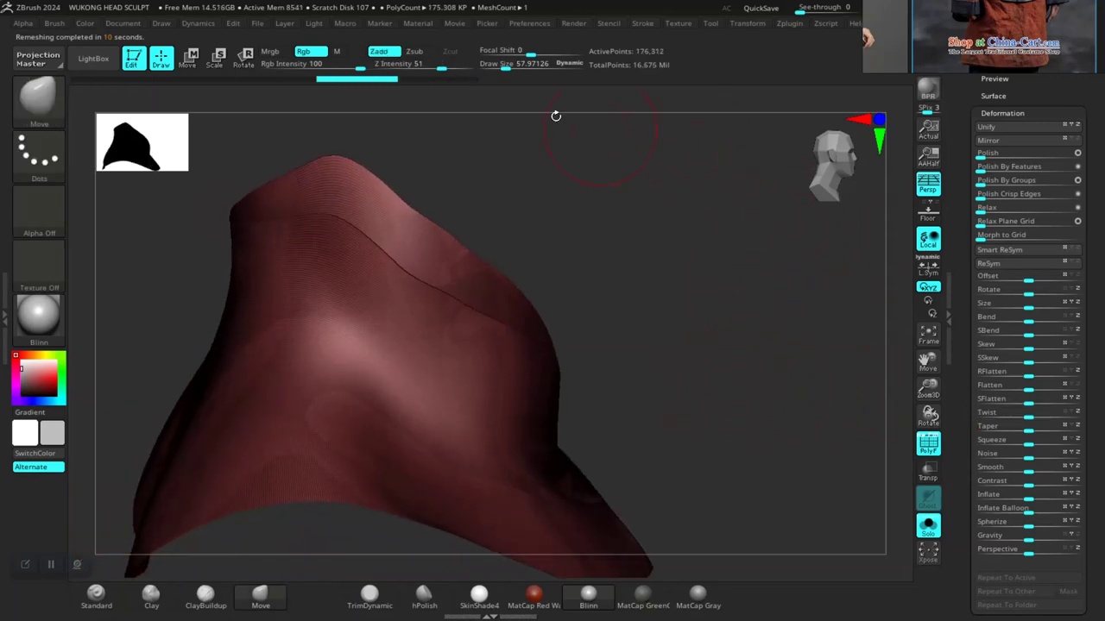
pyautogui.hotkey('ctrl', 'z')
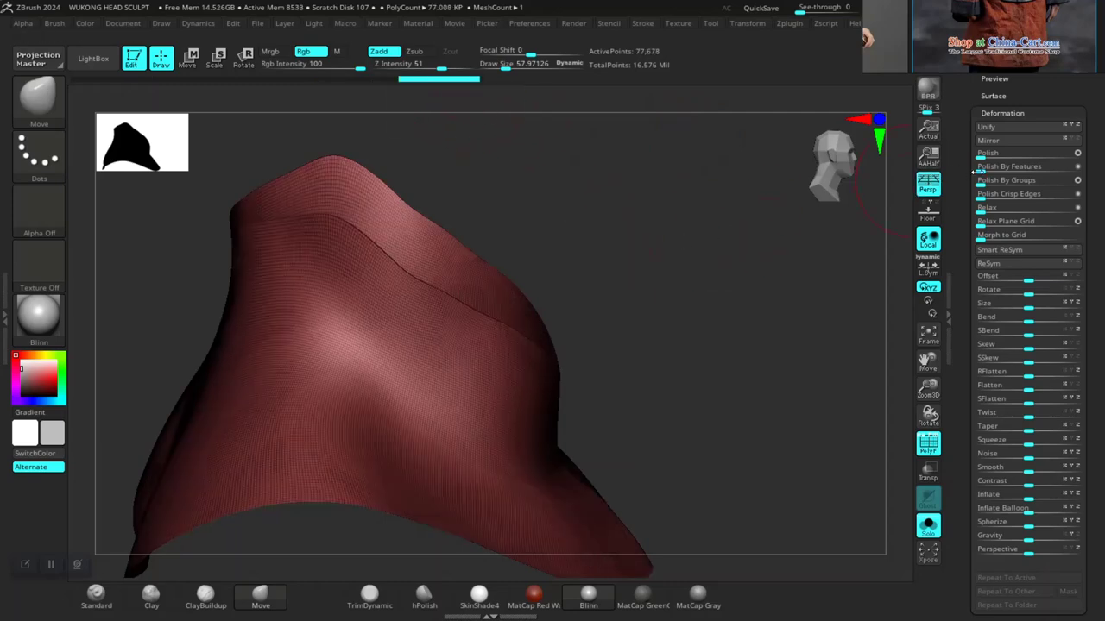
# Smooth the collar with repeated Polish By Groups passes, including strengths of about 37, and check the front overlap
pyautogui.click(984, 181)
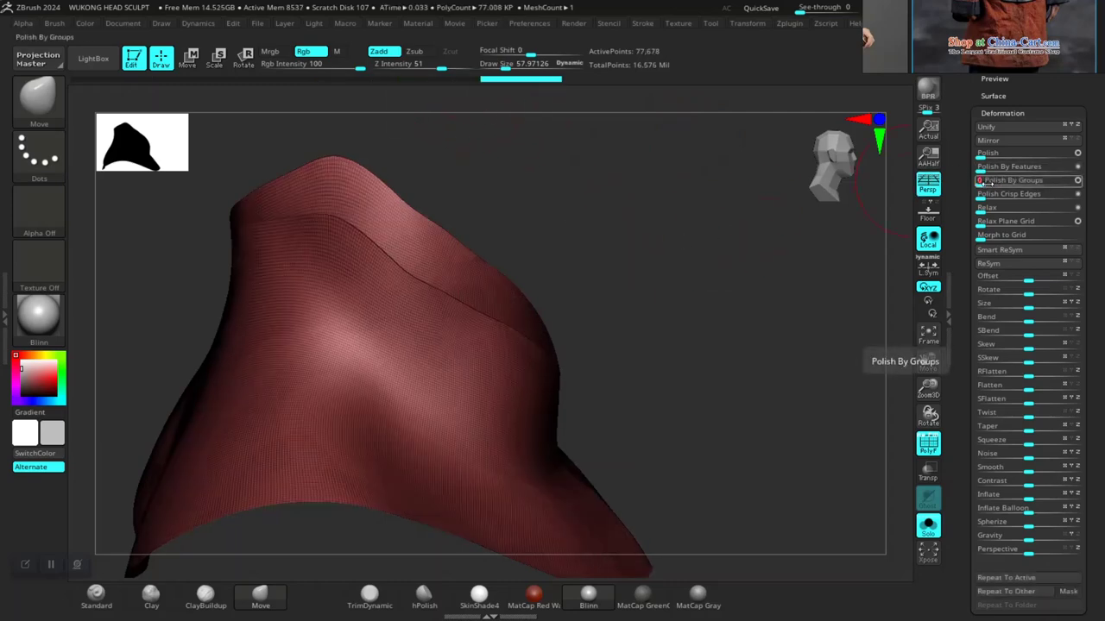
pyautogui.click(985, 182)
pyautogui.click(985, 182)
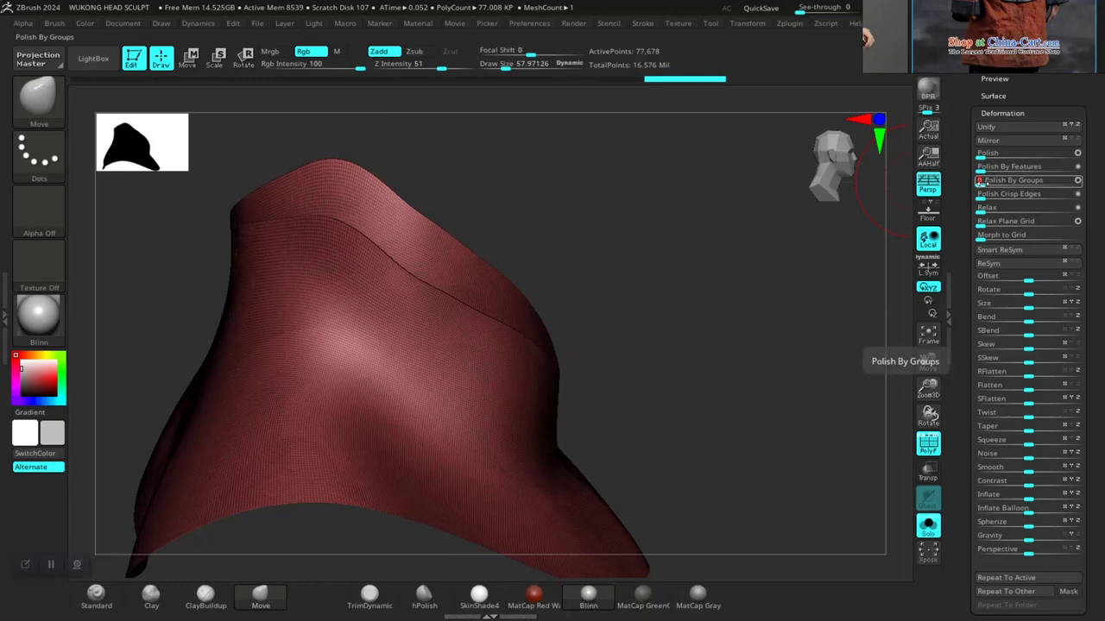
pyautogui.click(984, 182)
pyautogui.click(1020, 182)
pyautogui.click(1015, 182)
pyautogui.click(1017, 182)
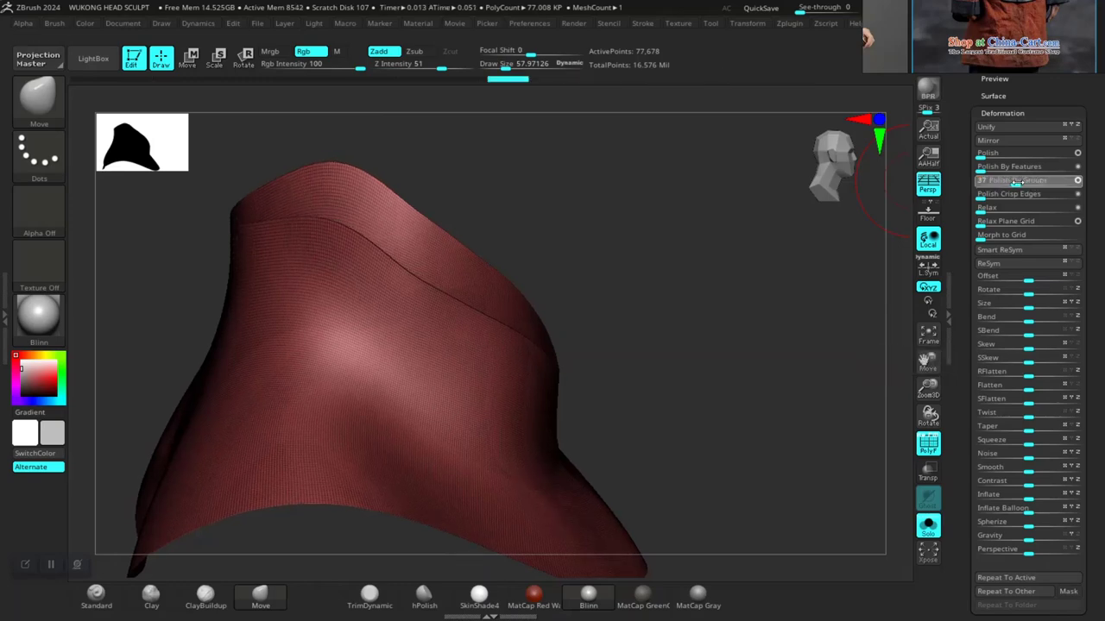
pyautogui.click(1030, 183)
pyautogui.click(1018, 182)
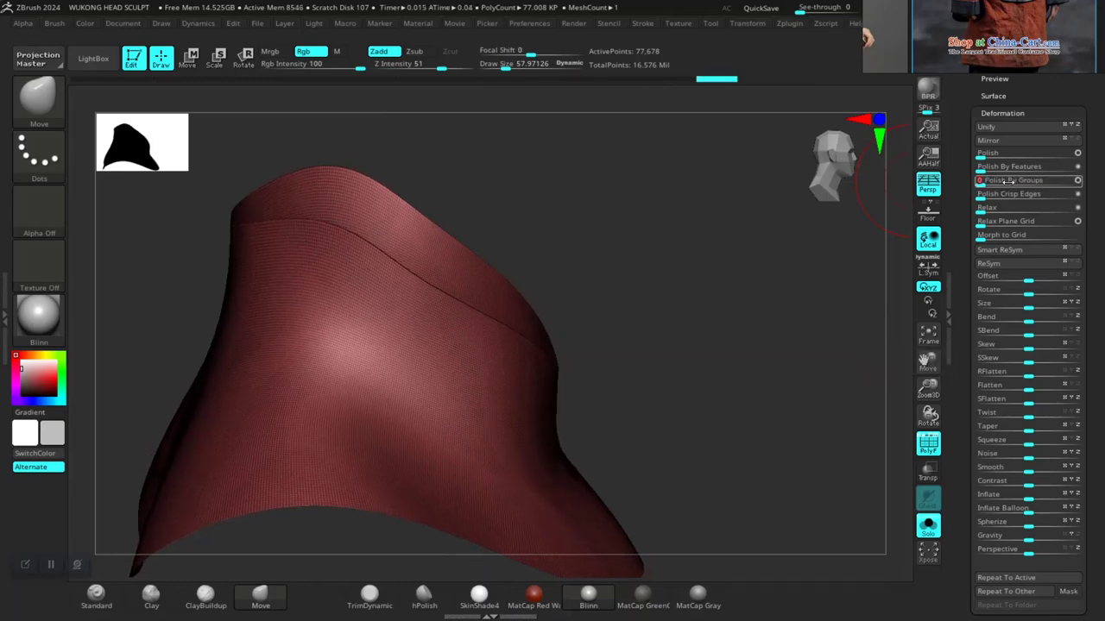
pyautogui.click(1019, 182)
pyautogui.click(1017, 182)
pyautogui.moveTo(745, 338)
pyautogui.mouseDown()
pyautogui.moveTo(767, 348)
pyautogui.moveTo(666, 321)
pyautogui.moveTo(723, 298)
pyautogui.moveTo(750, 346)
pyautogui.moveTo(758, 308)
pyautogui.moveTo(744, 213)
pyautogui.moveTo(760, 202)
pyautogui.moveTo(752, 254)
pyautogui.mouseUp()
pyautogui.press('ctrl')
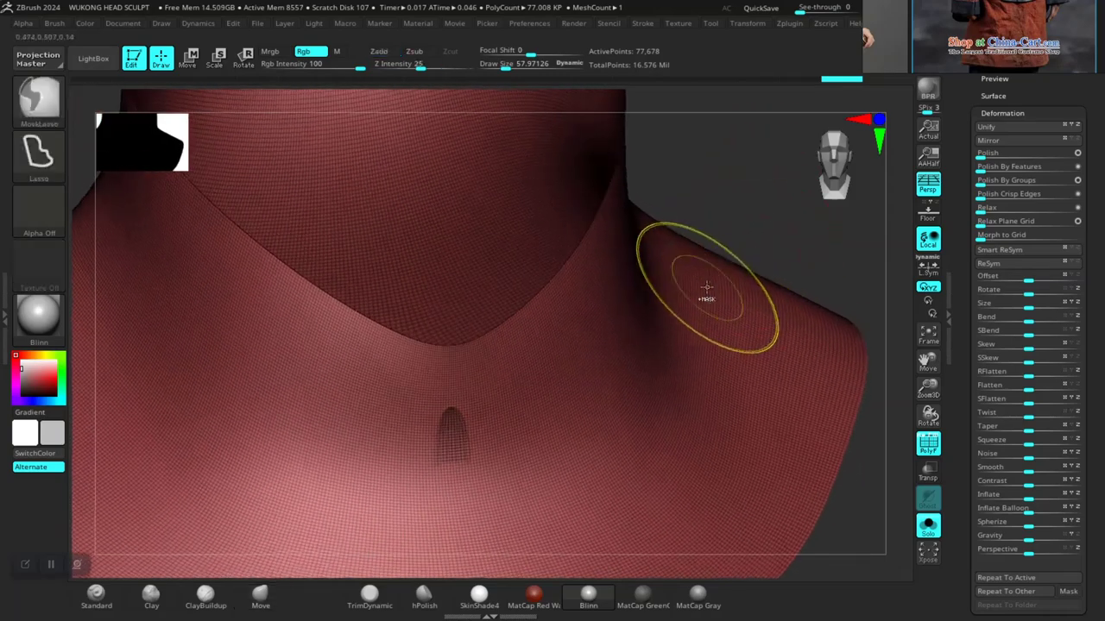
# Undo the collar's polishing and remeshing passes back to the dense, unremeshed overlapping mesh
pyautogui.hotkey('ctrl', 'z')
pyautogui.hotkey('ctrl', 'z')
pyautogui.hotkey('ctrl', 'z')
pyautogui.hotkey('ctrl', 'z')
pyautogui.hotkey('ctrl', 'z')
pyautogui.hotkey('ctrl', 'z')
pyautogui.hotkey('ctrl', 'z')
pyautogui.hotkey('ctrl', 'z')
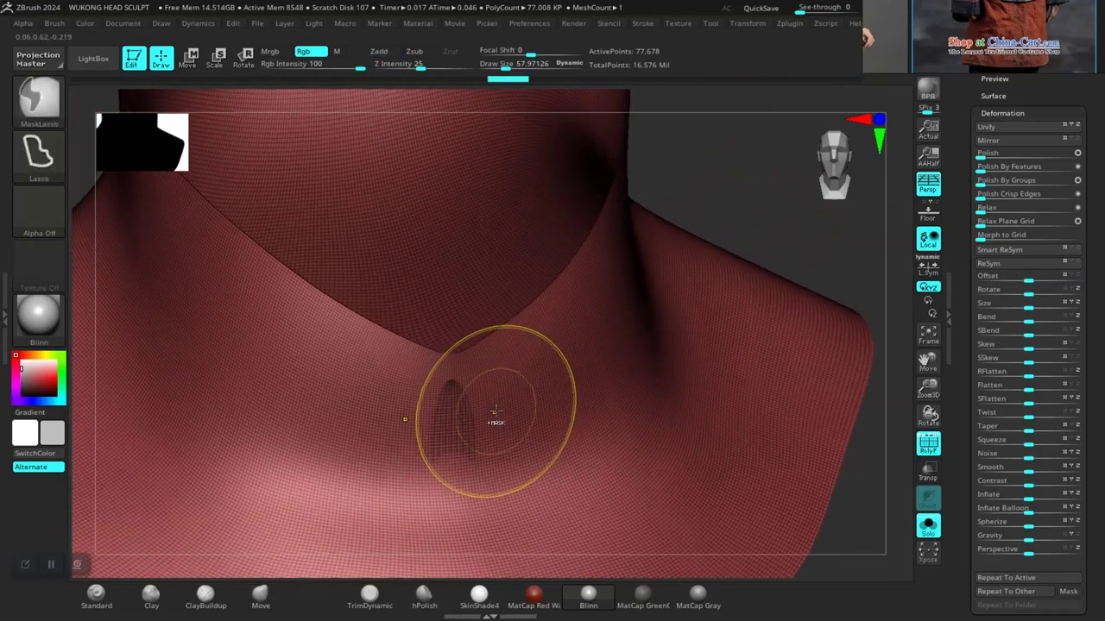
pyautogui.hotkey('ctrl', 'z')
pyautogui.hotkey('ctrl', 'z')
pyautogui.hotkey('ctrl', 'z')
pyautogui.hotkey('ctrl', 'z')
pyautogui.hotkey('ctrl', 'z')
pyautogui.hotkey('ctrl', 'z')
pyautogui.hotkey('ctrl', 'z')
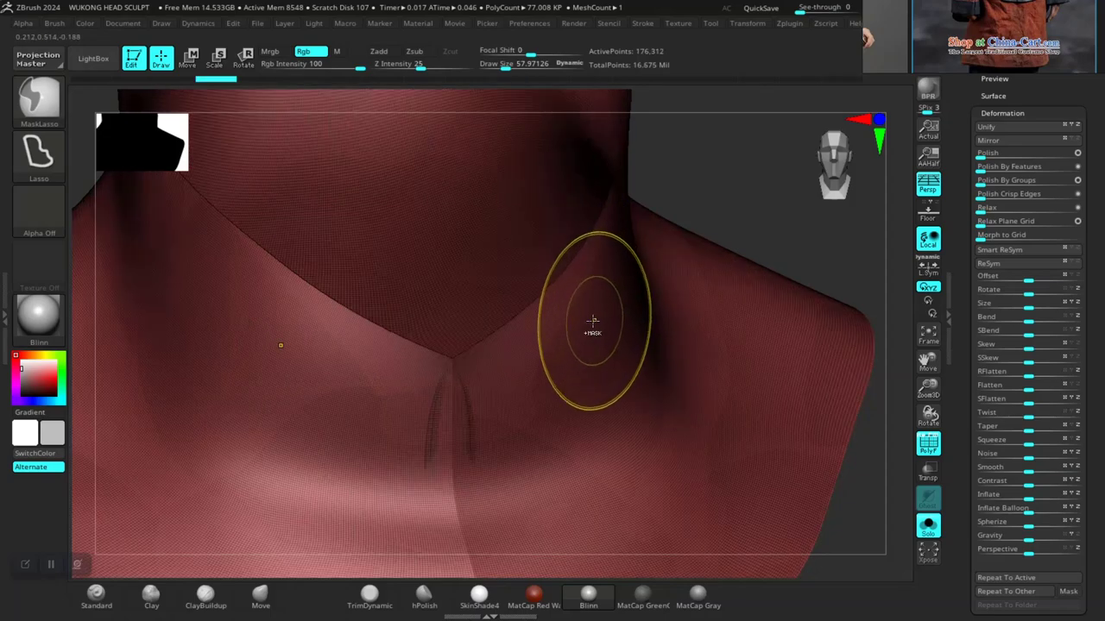
pyautogui.hotkey('ctrl', 'z')
pyautogui.moveTo(728, 195)
pyautogui.keyDown('alt'); pyautogui.mouseDown()
pyautogui.moveTo(685, 194)
pyautogui.moveTo(654, 293)
pyautogui.moveTo(678, 345)
pyautogui.moveTo(666, 343)
pyautogui.moveTo(630, 424)
pyautogui.moveTo(597, 408)
pyautogui.moveTo(636, 493)
pyautogui.moveTo(440, 471)
pyautogui.moveTo(574, 489)
pyautogui.mouseUp(); pyautogui.keyUp('alt')
pyautogui.press('shift')
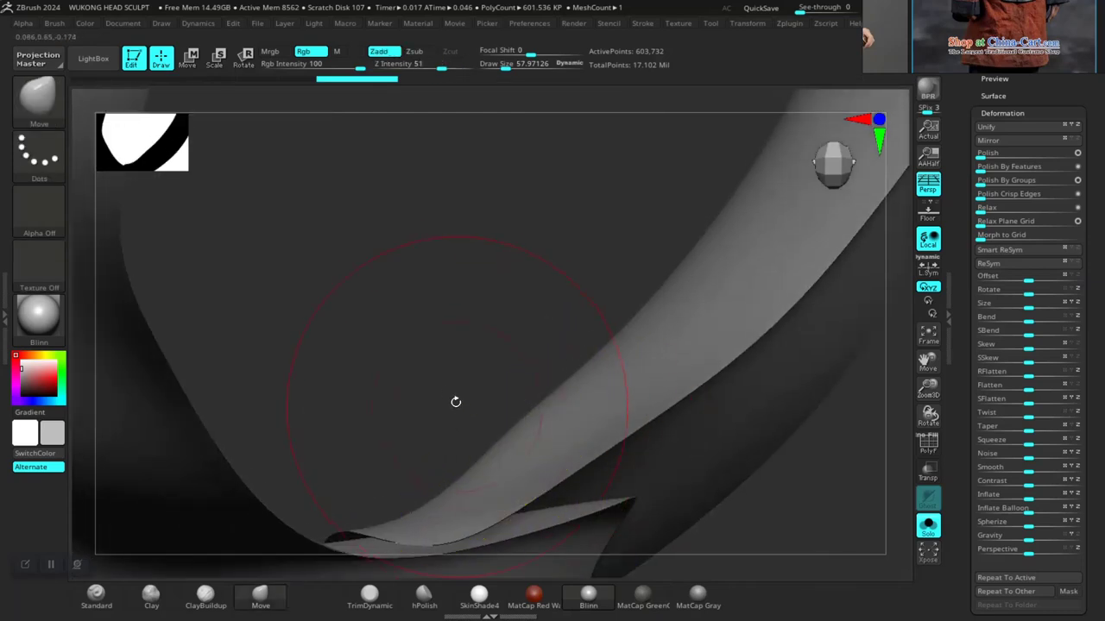
# Try masking around the front overlap and shifting the flap along Z with the gizmo, then undo the move
pyautogui.moveTo(454, 399); pyautogui.dragTo(430, 346)
pyautogui.moveTo(429, 345)
pyautogui.mouseDown(button='right')
pyautogui.moveTo(449, 365)
pyautogui.moveTo(434, 320)
pyautogui.moveTo(414, 353)
pyautogui.moveTo(438, 232)
pyautogui.moveTo(394, 217)
pyautogui.moveTo(346, 224)
pyautogui.moveTo(425, 219)
pyautogui.mouseUp(button='right')
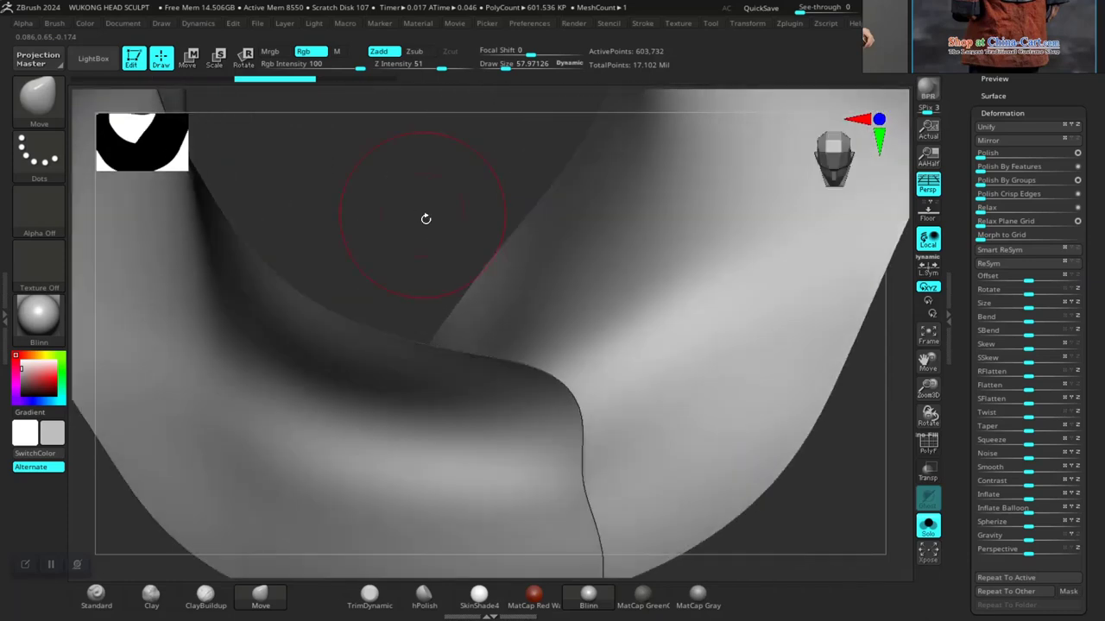
pyautogui.press('w')
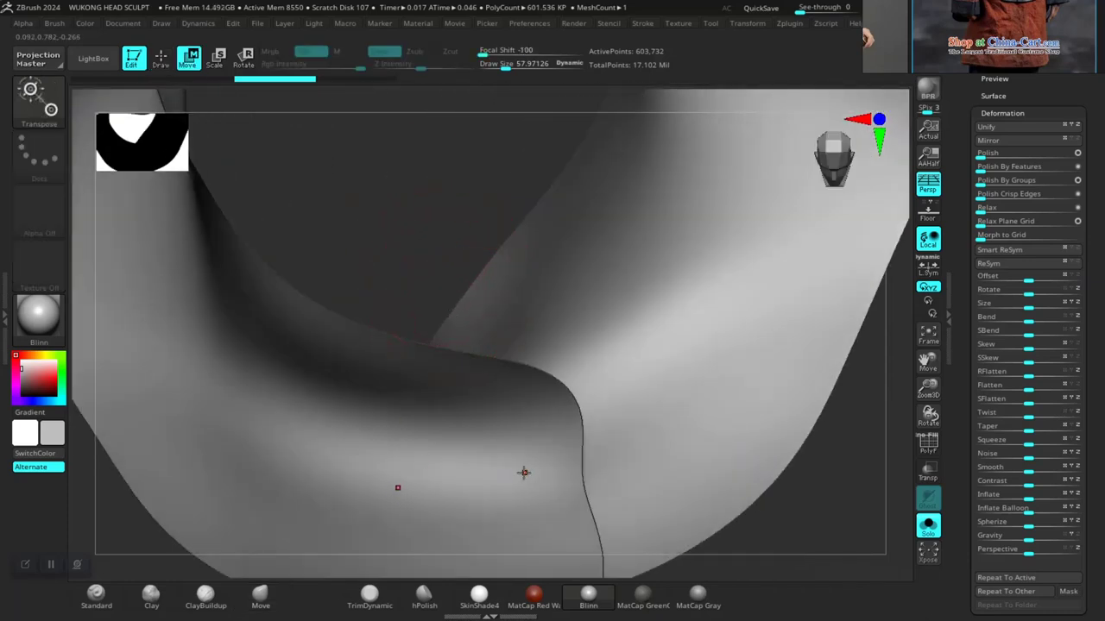
pyautogui.press('y')
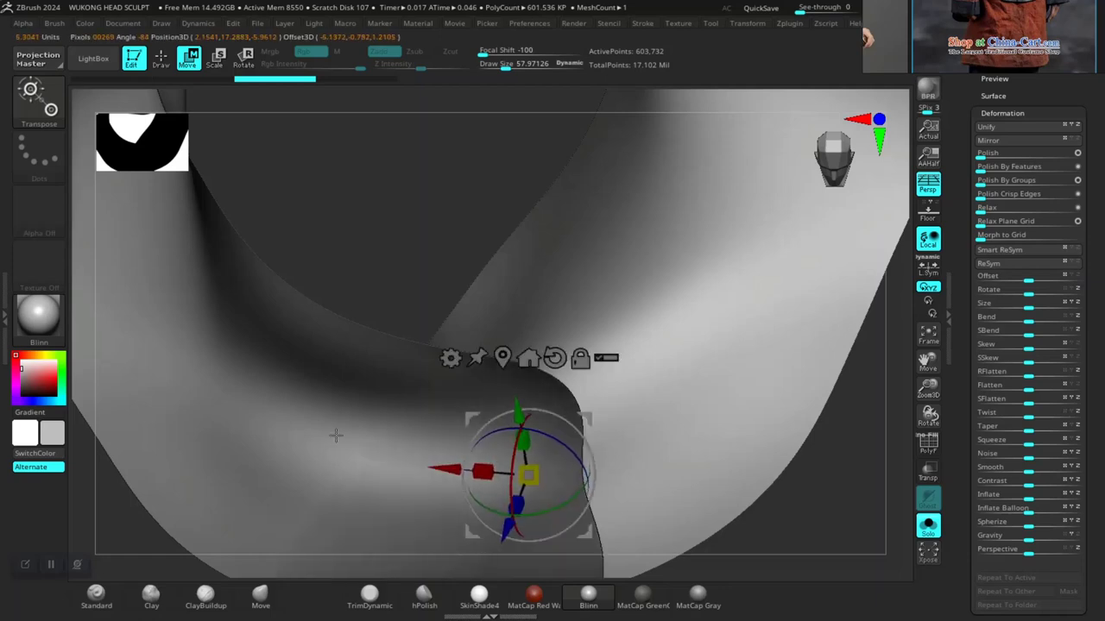
pyautogui.moveTo(336, 436); pyautogui.dragTo(336, 377)
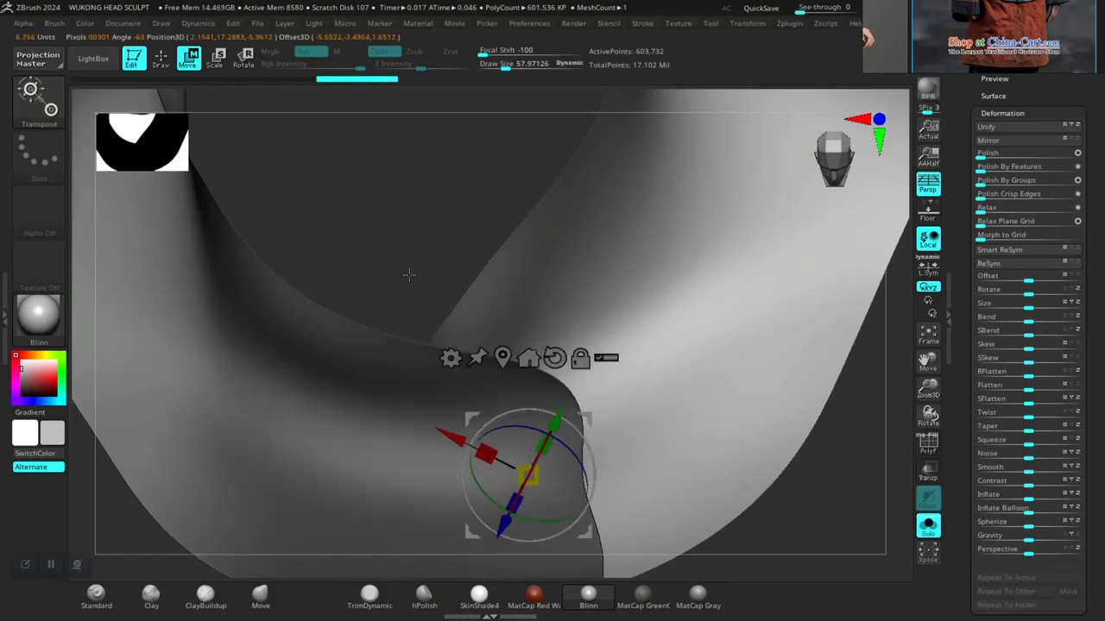
pyautogui.moveTo(400, 259); pyautogui.dragTo(397, 317, button='right')
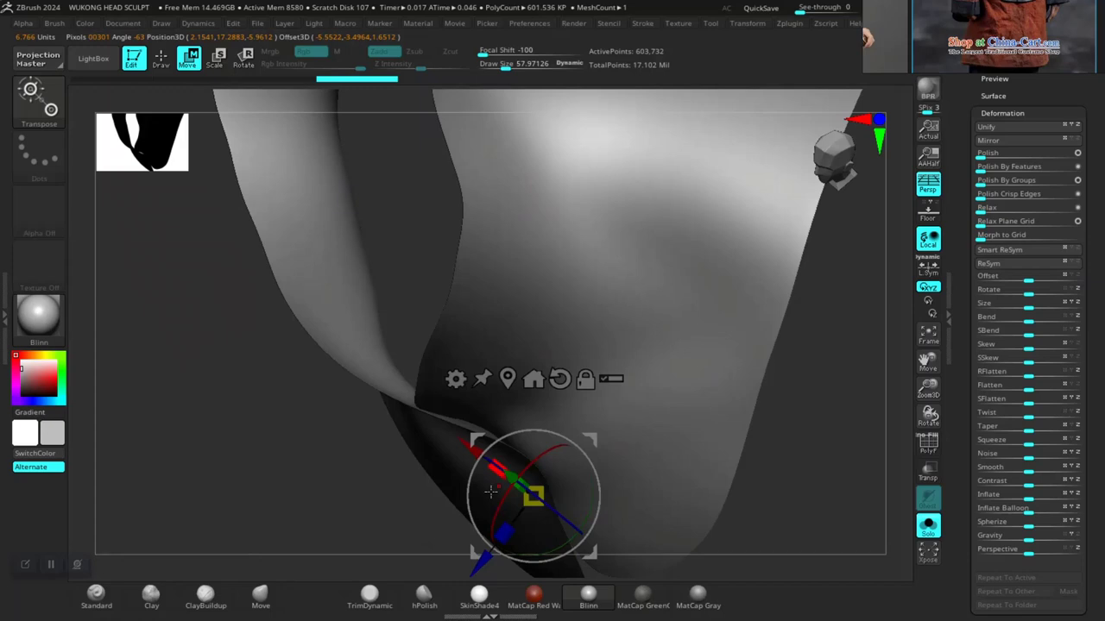
pyautogui.keyDown('alt'); pyautogui.moveTo(342, 442); pyautogui.dragTo(343, 349, button='right'); pyautogui.keyUp('alt')
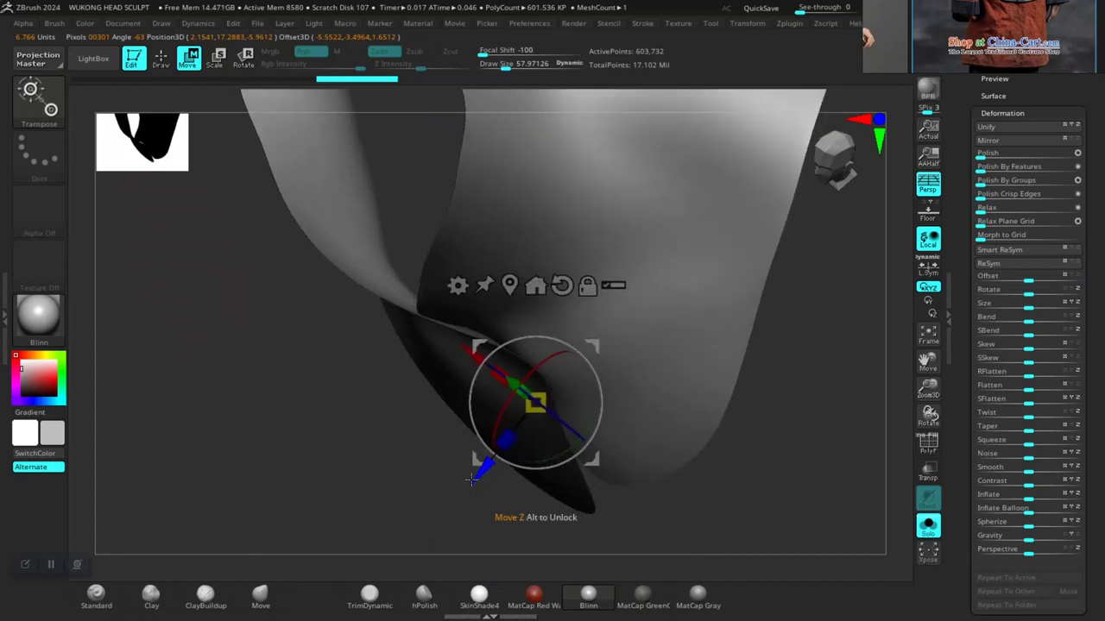
pyautogui.moveTo(470, 481); pyautogui.dragTo(462, 510)
pyautogui.hotkey('ctrl', 'z')
pyautogui.keyDown('ctrl'); pyautogui.click(334, 459); pyautogui.keyUp('ctrl')
pyautogui.moveTo(338, 450); pyautogui.dragTo(463, 297, button='right')
pyautogui.hotkey('ctrl', 'z')
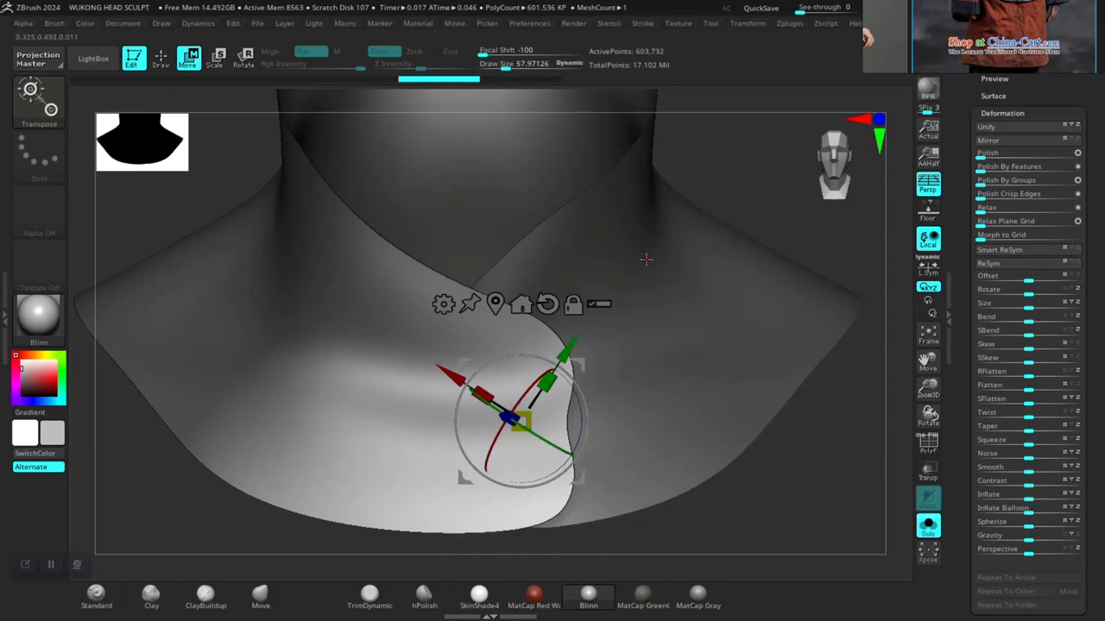
# Reposition the gizmo on the front flap and mask the opposite side of the collar with a topological mask
pyautogui.hotkey('shift', 'f')
pyautogui.hotkey('shift', 'f')
pyautogui.moveTo(730, 214); pyautogui.dragTo(772, 159, button='right')
pyautogui.moveTo(658, 258); pyautogui.dragTo(642, 288, button='right')
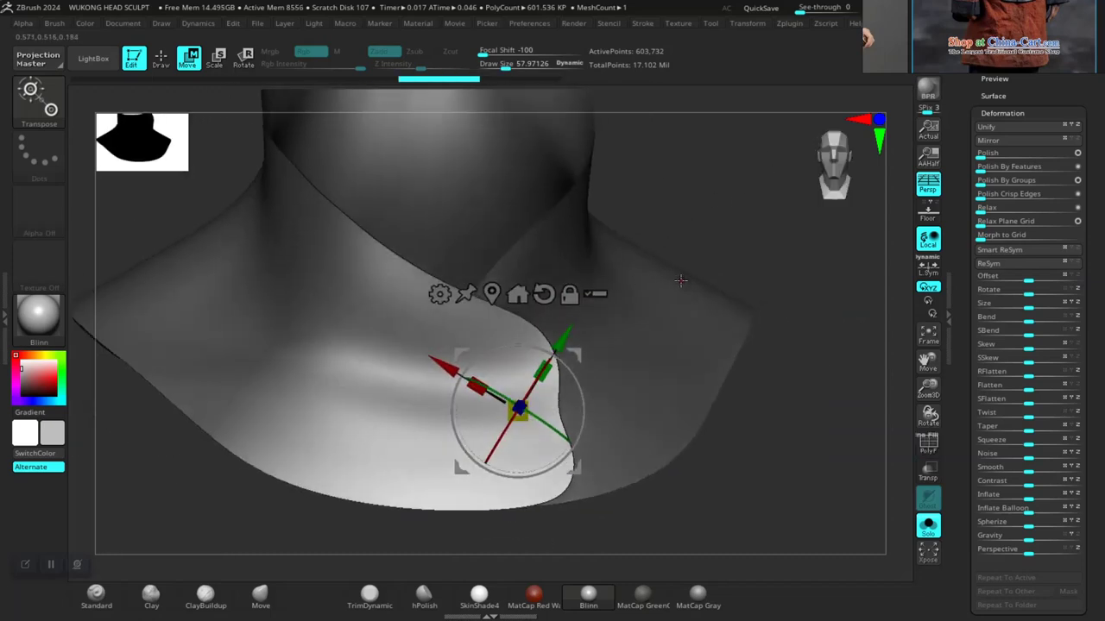
pyautogui.moveTo(481, 369); pyautogui.dragTo(373, 361)
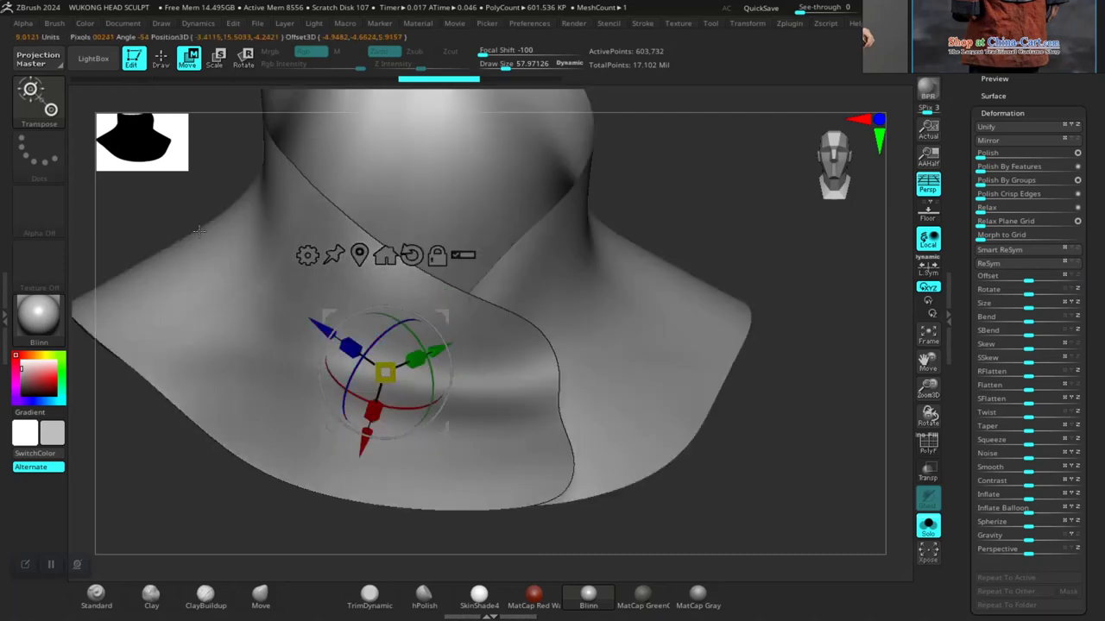
pyautogui.keyDown('ctrl'); pyautogui.click(676, 220); pyautogui.keyUp('ctrl')
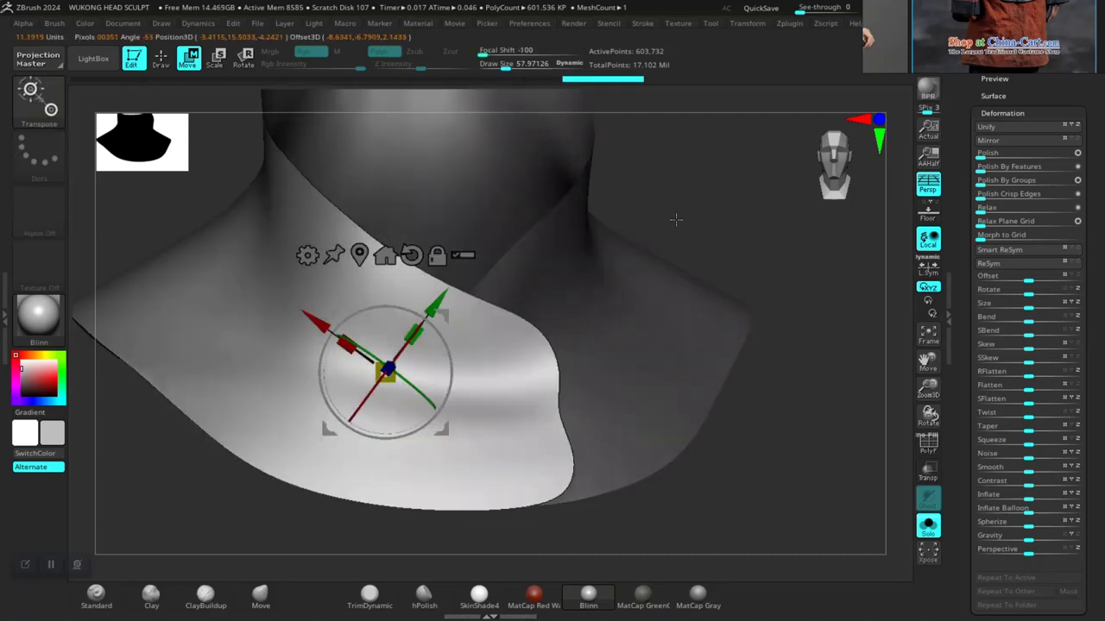
pyautogui.moveTo(654, 241); pyautogui.dragTo(603, 259, button='right')
pyautogui.press('q')
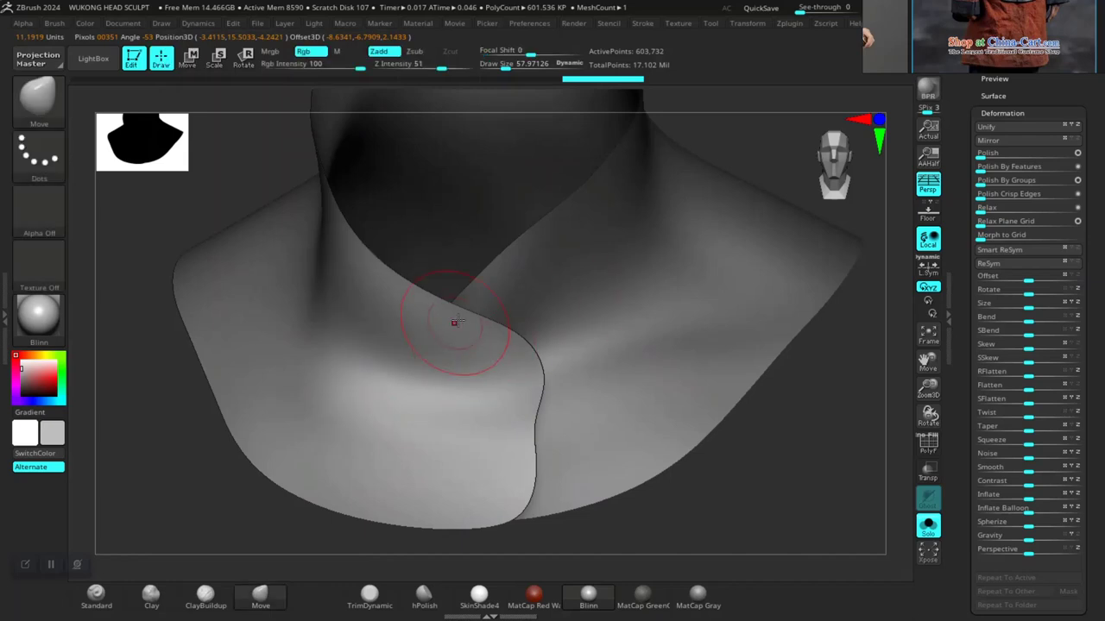
# Enlarge the Move brush to about 151, pull the intersecting front layers apart, and clear the mask
pyautogui.press('space')
pyautogui.moveTo(460, 320); pyautogui.dragTo(488, 319)
pyautogui.moveTo(646, 449)
pyautogui.mouseDown(button='right')
pyautogui.moveTo(718, 491)
pyautogui.moveTo(443, 377)
pyautogui.mouseUp(button='right')
pyautogui.moveTo(254, 419); pyautogui.dragTo(355, 428, button='right')
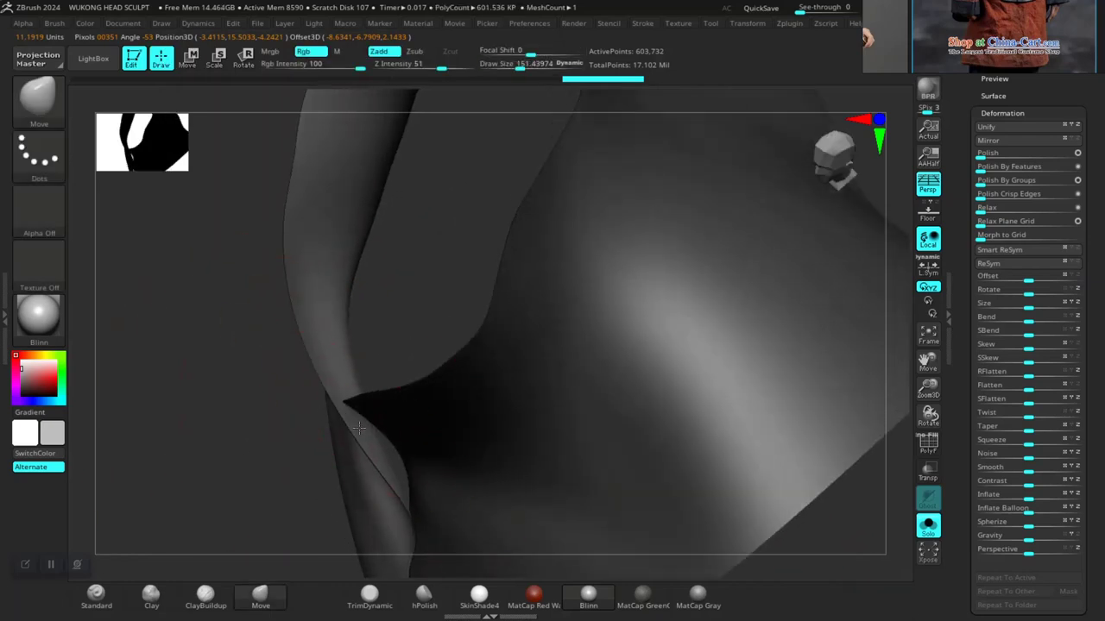
pyautogui.moveTo(296, 382)
pyautogui.mouseDown(button='right')
pyautogui.moveTo(277, 402)
pyautogui.moveTo(395, 406)
pyautogui.moveTo(315, 469)
pyautogui.moveTo(346, 468)
pyautogui.mouseUp(button='right')
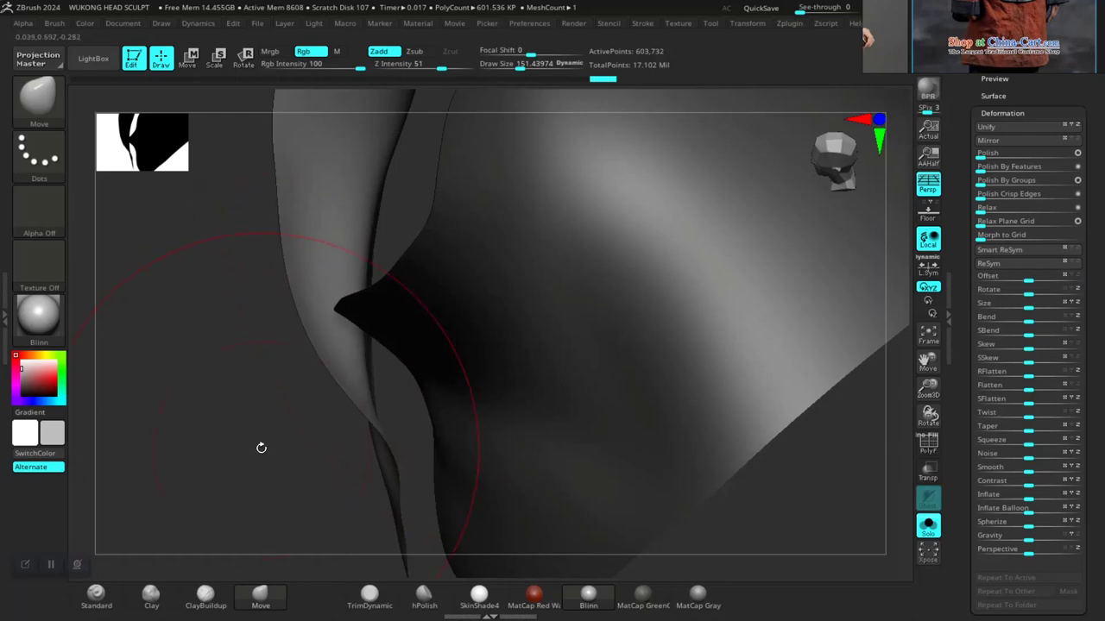
pyautogui.moveTo(259, 446)
pyautogui.mouseDown(button='right')
pyautogui.moveTo(375, 382)
pyautogui.moveTo(730, 354)
pyautogui.mouseUp(button='right')
pyautogui.keyDown('ctrl'); pyautogui.moveTo(764, 436); pyautogui.dragTo(784, 476); pyautogui.keyUp('ctrl')
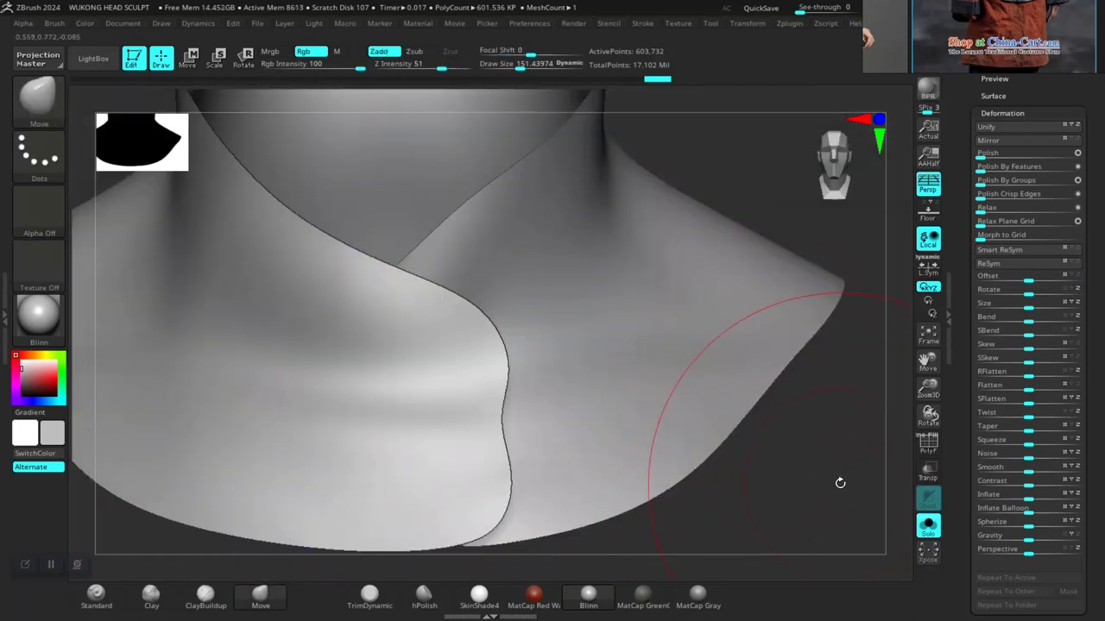
# Remesh the collar twice with ZRemesher, using Half, KeepGroups and a SmoothGroups value of 1
pyautogui.keyDown('ctrl'); pyautogui.moveTo(857, 469); pyautogui.dragTo(897, 393, button='right'); pyautogui.keyUp('ctrl')
pyautogui.scroll(4, 998, 250)
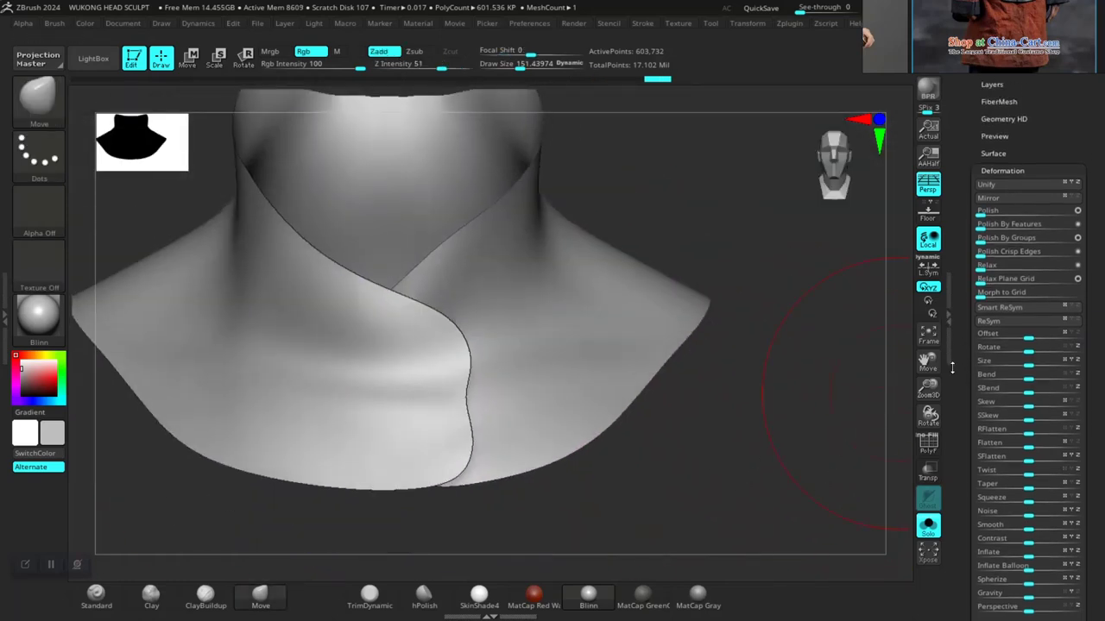
pyautogui.click(998, 100)
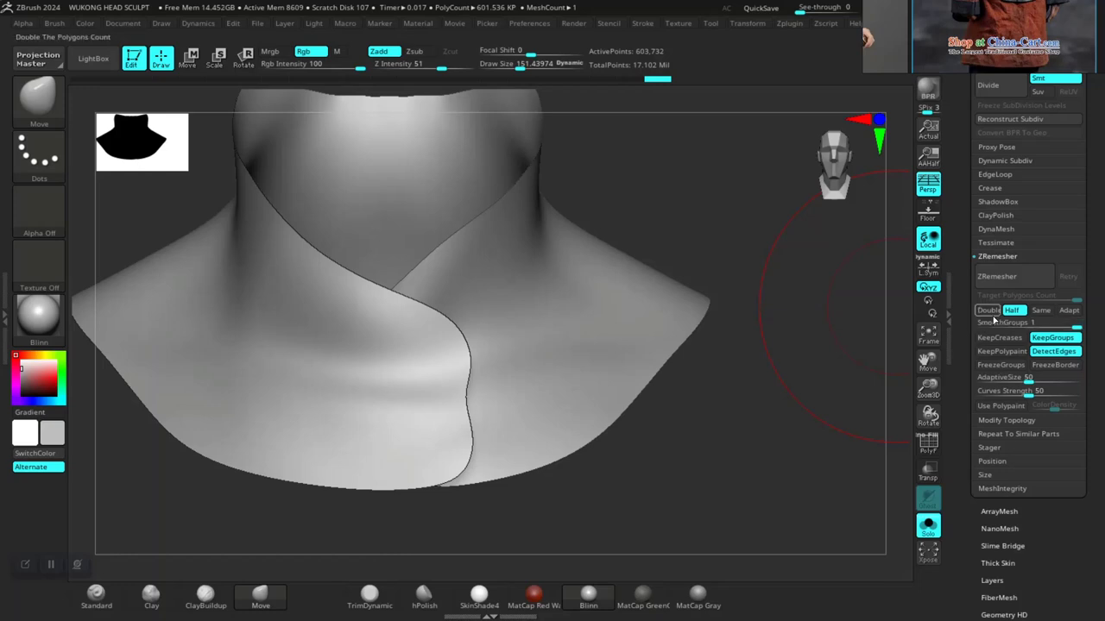
pyautogui.moveTo(1032, 323); pyautogui.dragTo(987, 325)
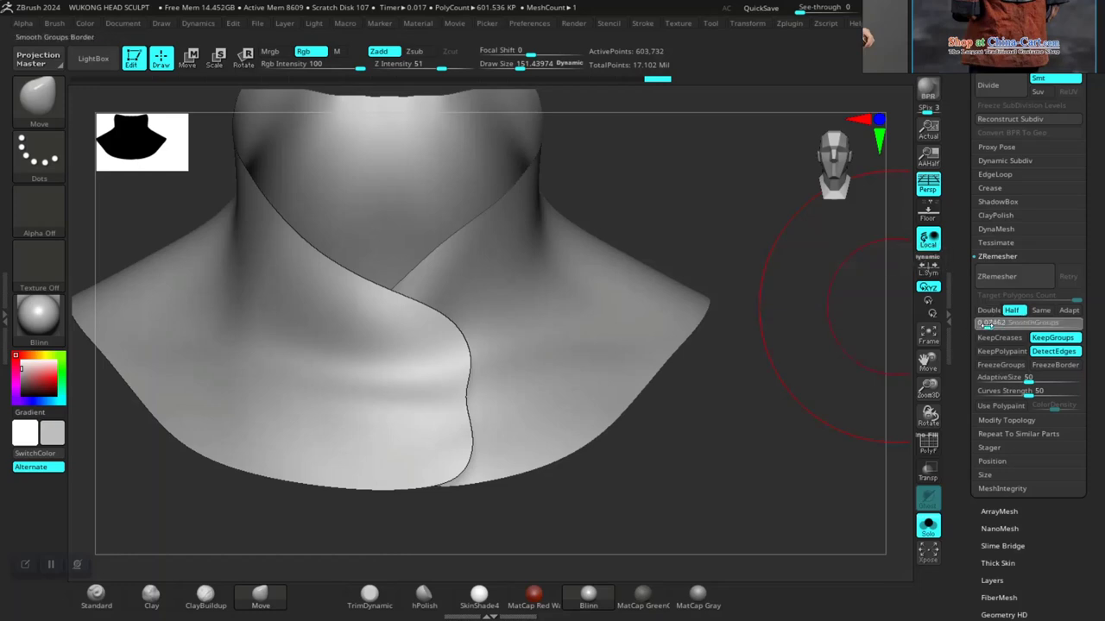
pyautogui.click(998, 277)
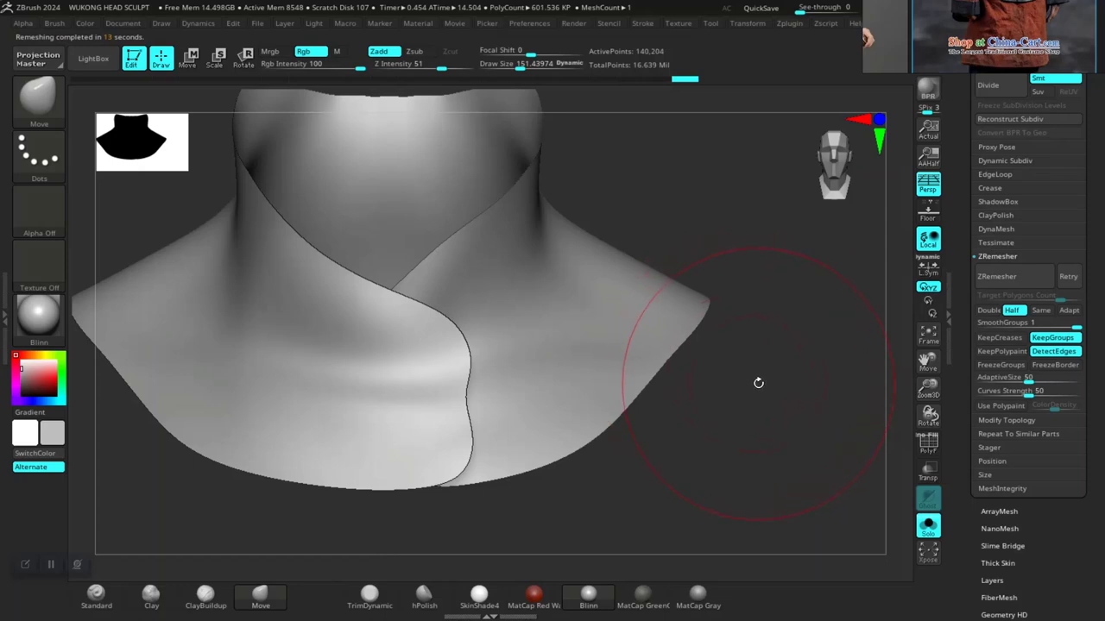
pyautogui.moveTo(759, 397); pyautogui.dragTo(782, 337)
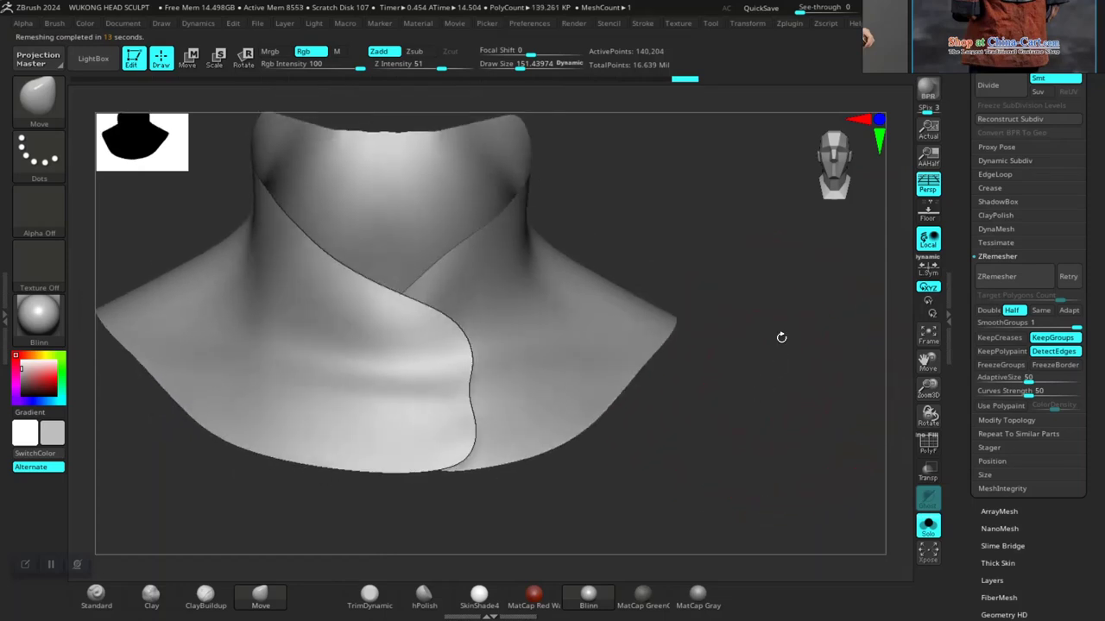
pyautogui.click(997, 276)
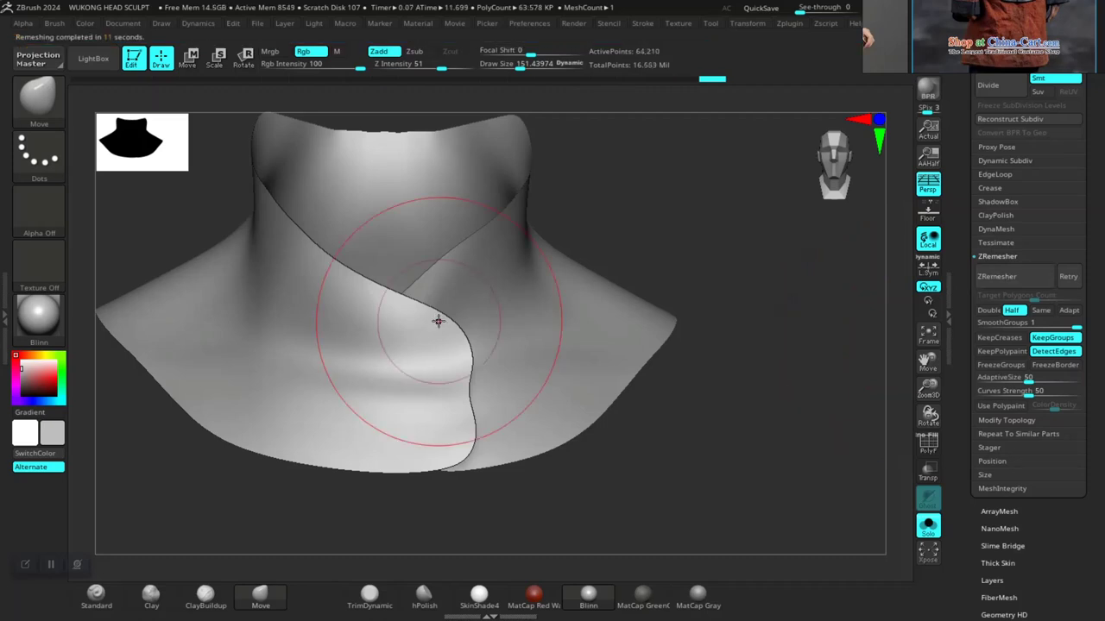
# Display the collar's wireframe and smooth the mesh with Polish By Groups, checking the side and front
pyautogui.hotkey('shift', 'f')
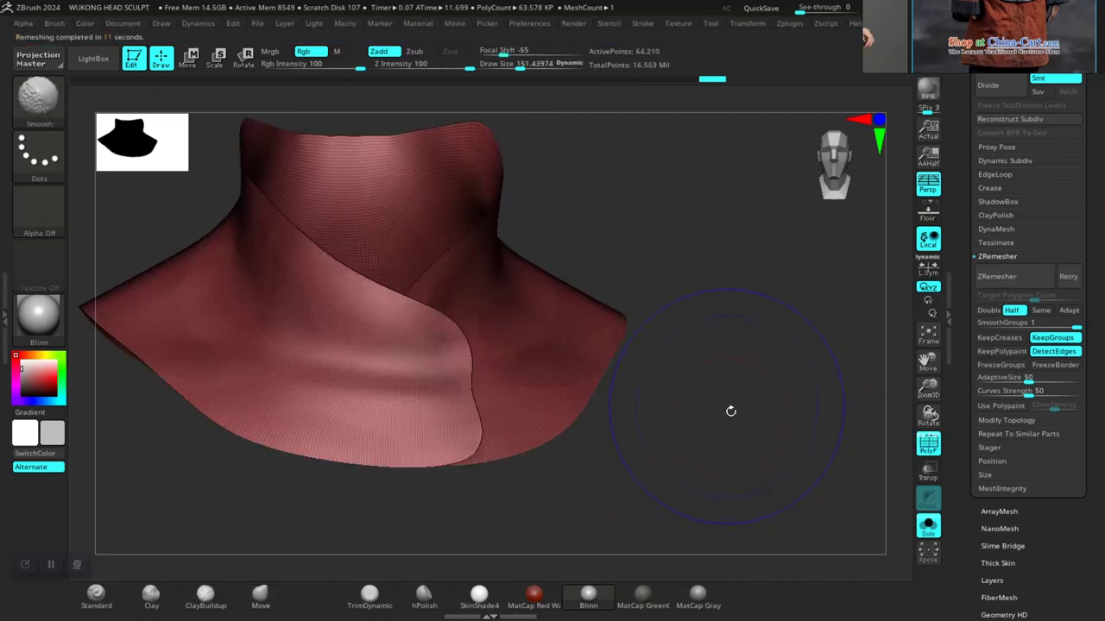
pyautogui.moveTo(731, 412); pyautogui.dragTo(898, 351)
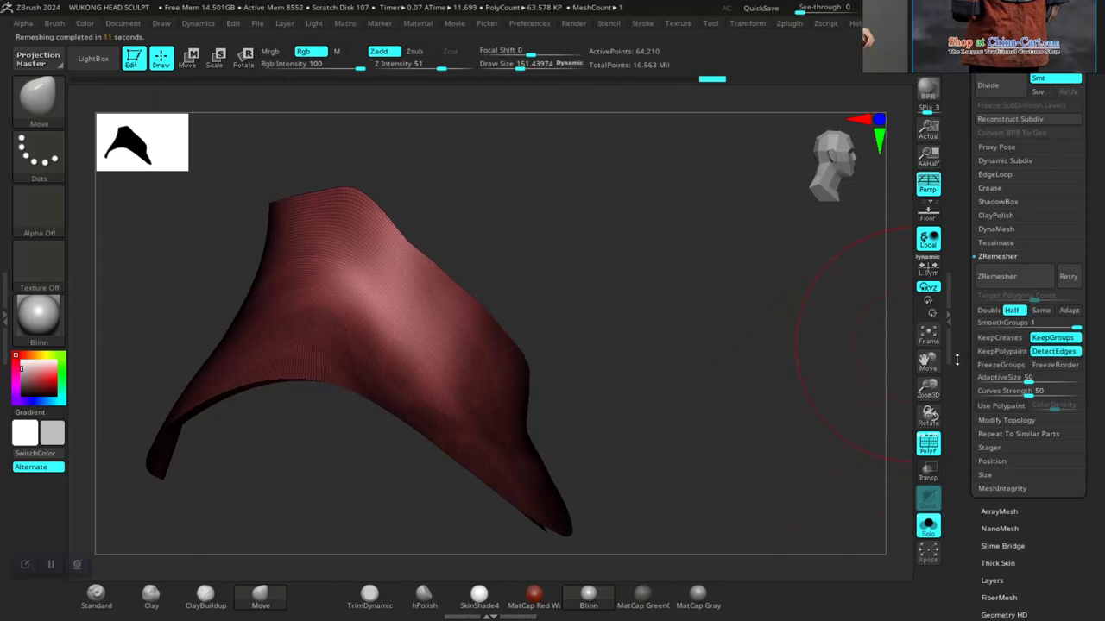
pyautogui.scroll(-5, 997, 276)
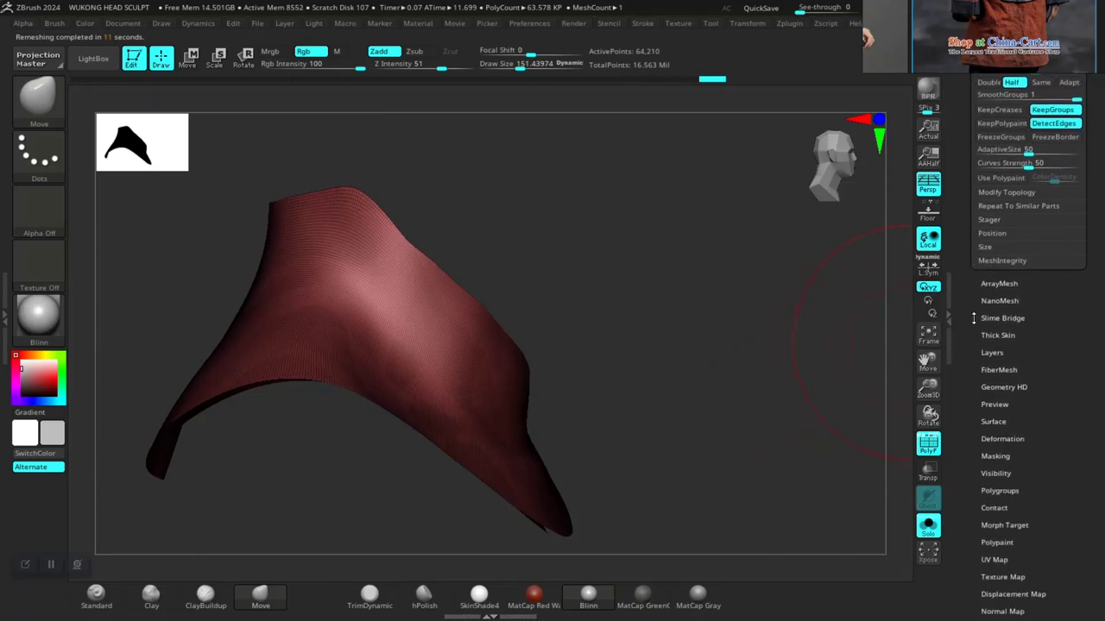
pyautogui.click(1000, 439)
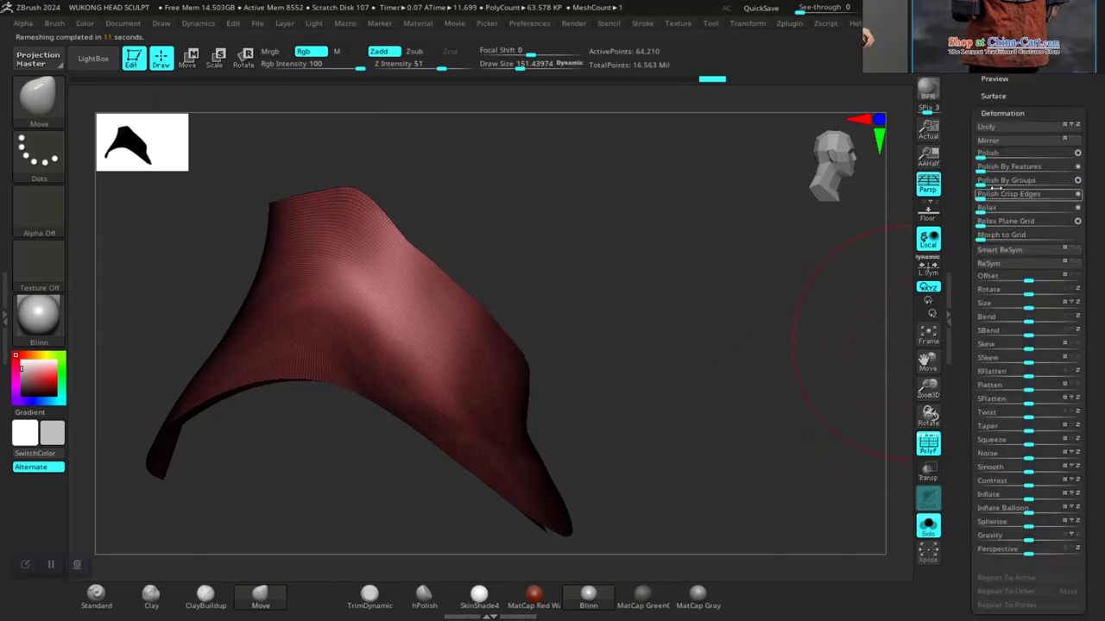
pyautogui.moveTo(994, 182); pyautogui.dragTo(1014, 183)
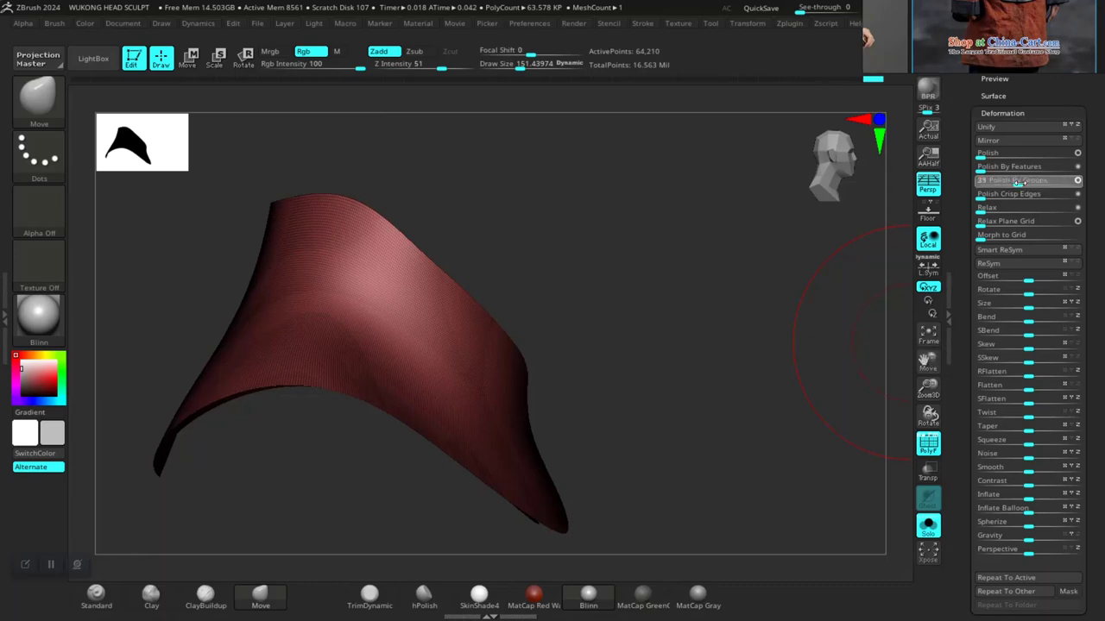
pyautogui.moveTo(732, 365); pyautogui.dragTo(679, 328)
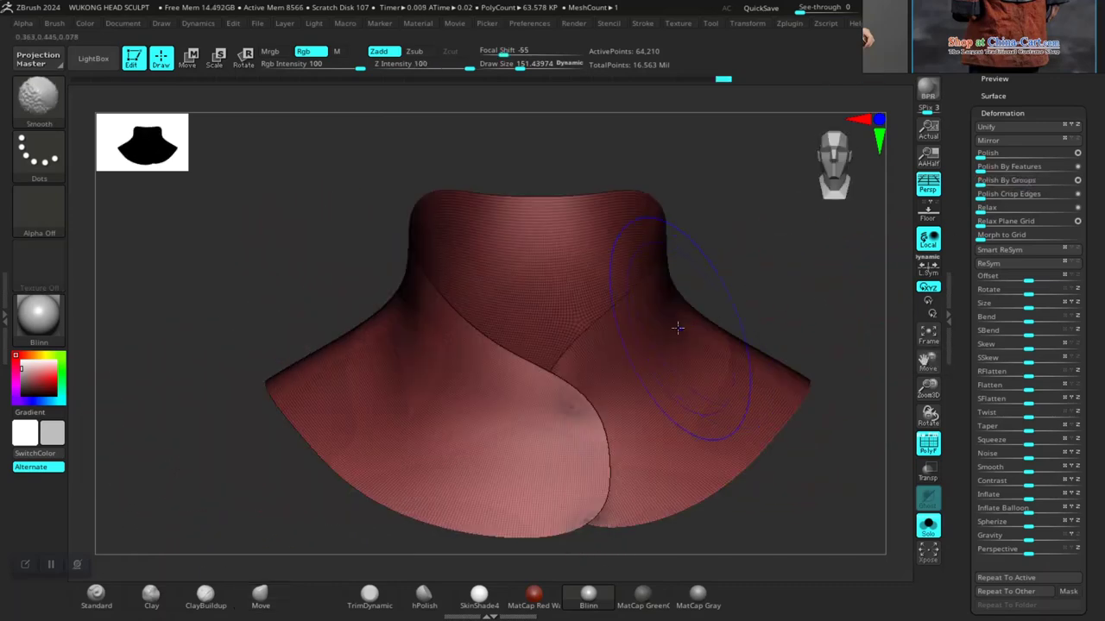
pyautogui.moveTo(815, 338); pyautogui.dragTo(803, 311)
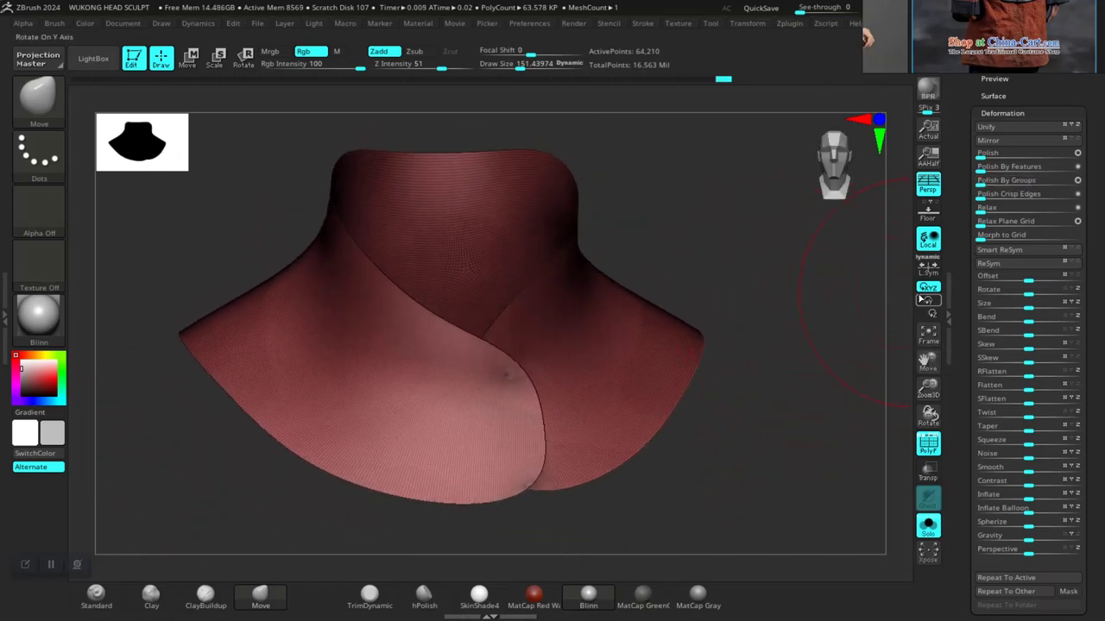
# Run ZRemesher once more on the polished collar with the Half option enabled
pyautogui.scroll(5, 981, 343)
pyautogui.click(998, 191)
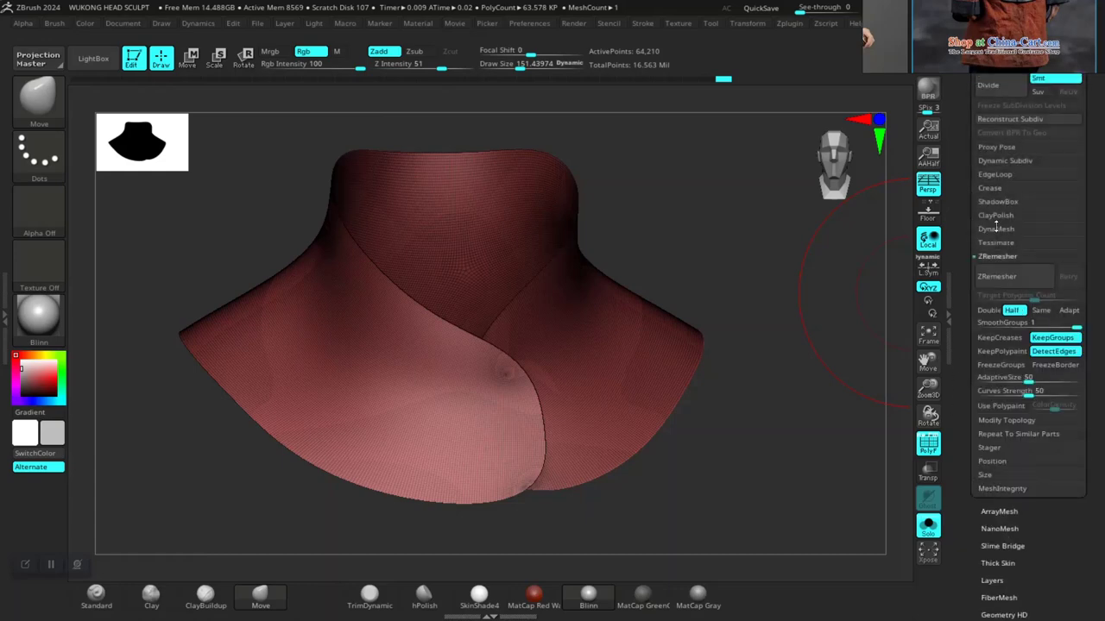
pyautogui.click(1015, 276)
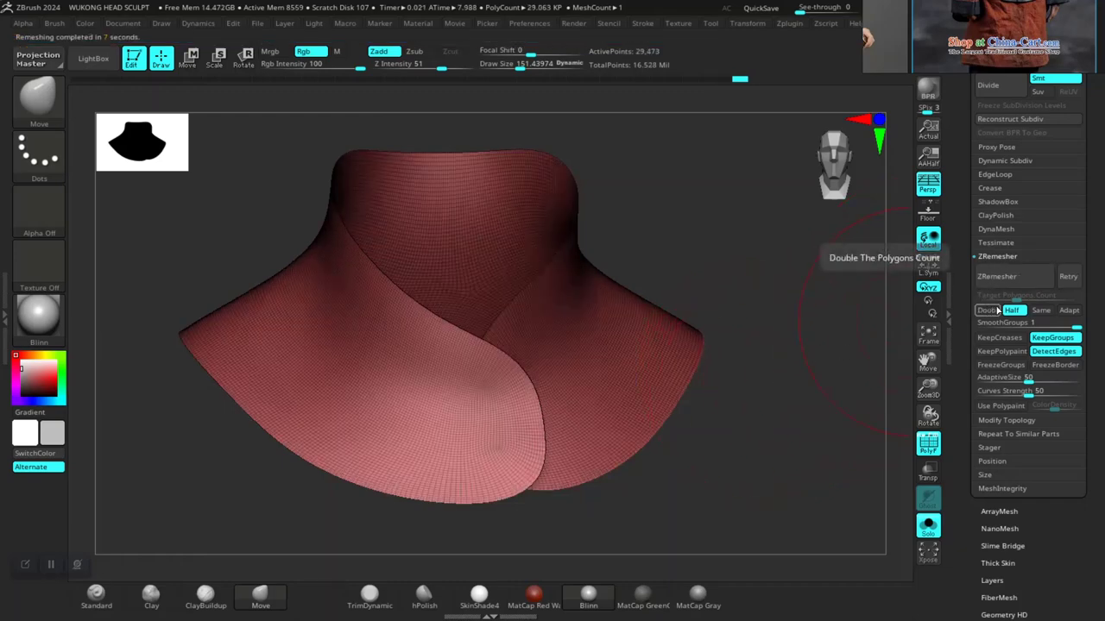
# Disable Half, set the target polygon count to about 6.53, and remesh the collar into a low-density grid
pyautogui.click(1012, 310)
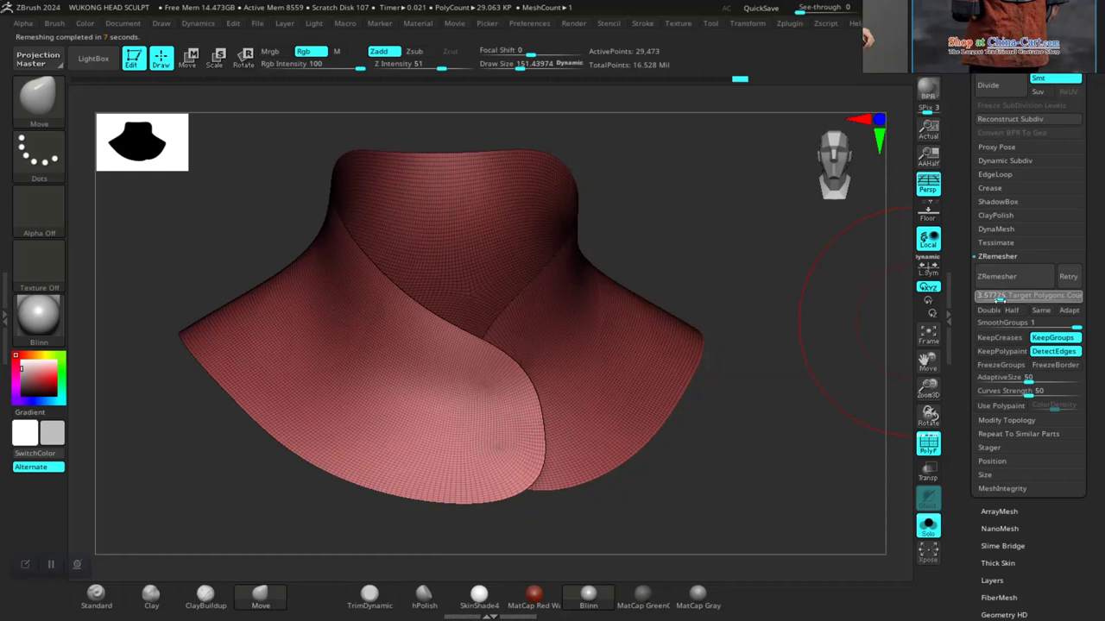
pyautogui.click(996, 276)
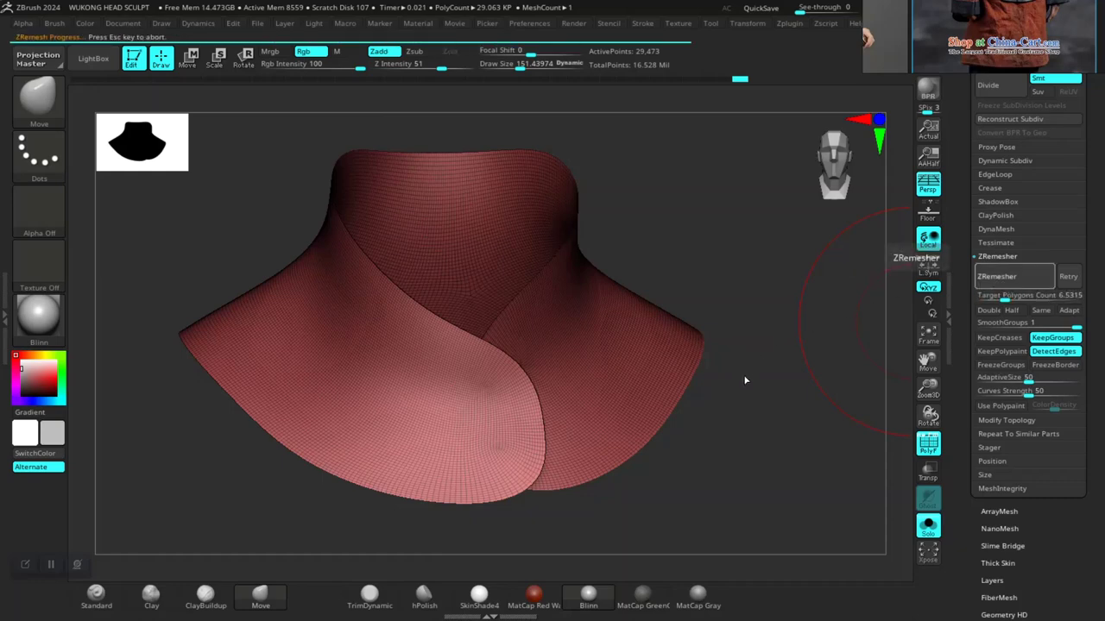
pyautogui.moveTo(757, 396)
pyautogui.mouseDown()
pyautogui.moveTo(794, 372)
pyautogui.moveTo(739, 371)
pyautogui.moveTo(753, 388)
pyautogui.moveTo(773, 385)
pyautogui.mouseUp()
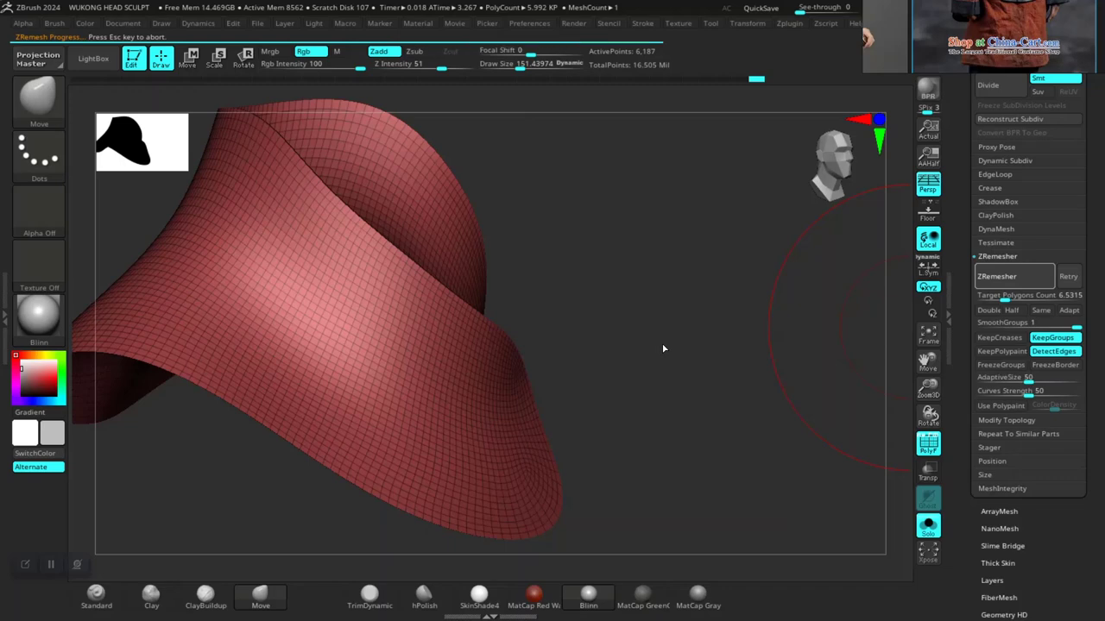
# Remesh the collar once more with the Half option enabled, hide its wireframe, and bring the head and base back into view
pyautogui.click(1012, 311)
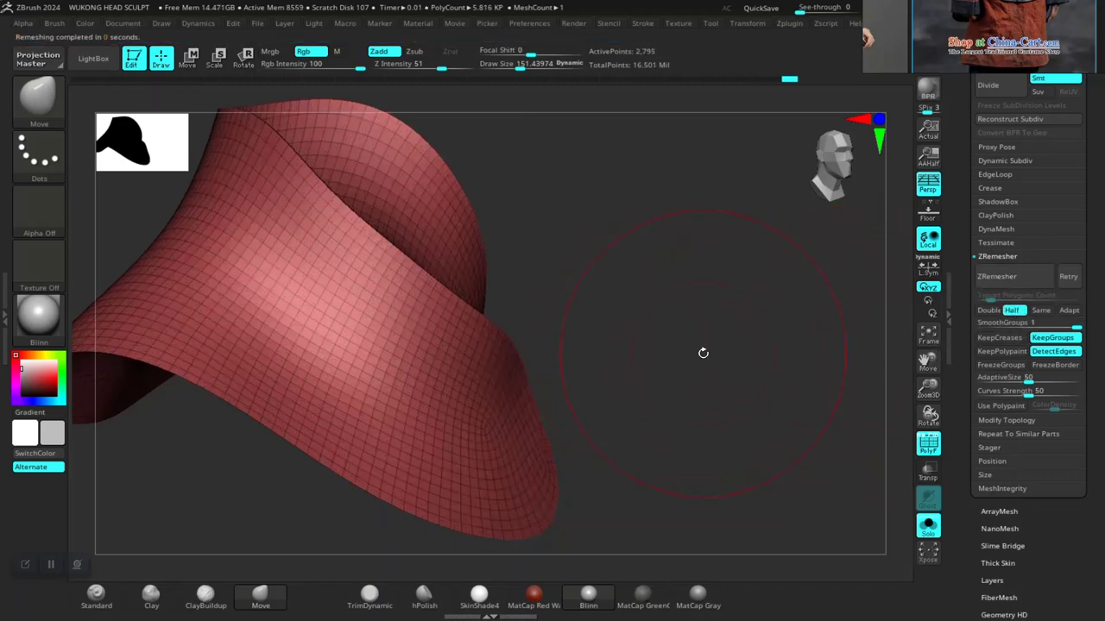
pyautogui.moveTo(702, 353); pyautogui.dragTo(745, 410)
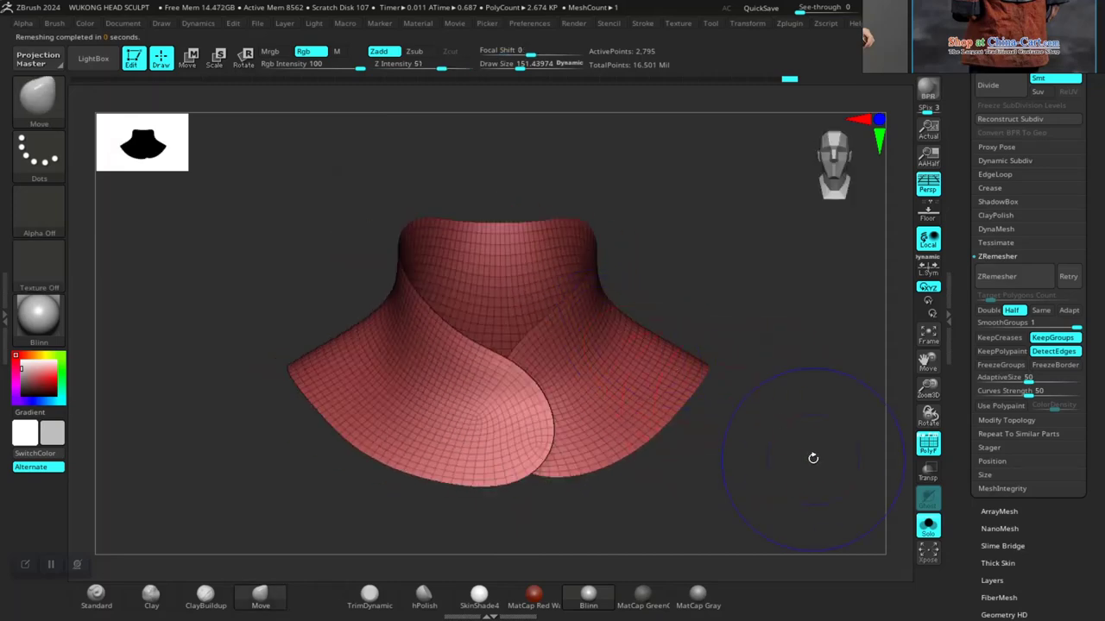
pyautogui.hotkey('shift', 'f')
pyautogui.click(923, 528)
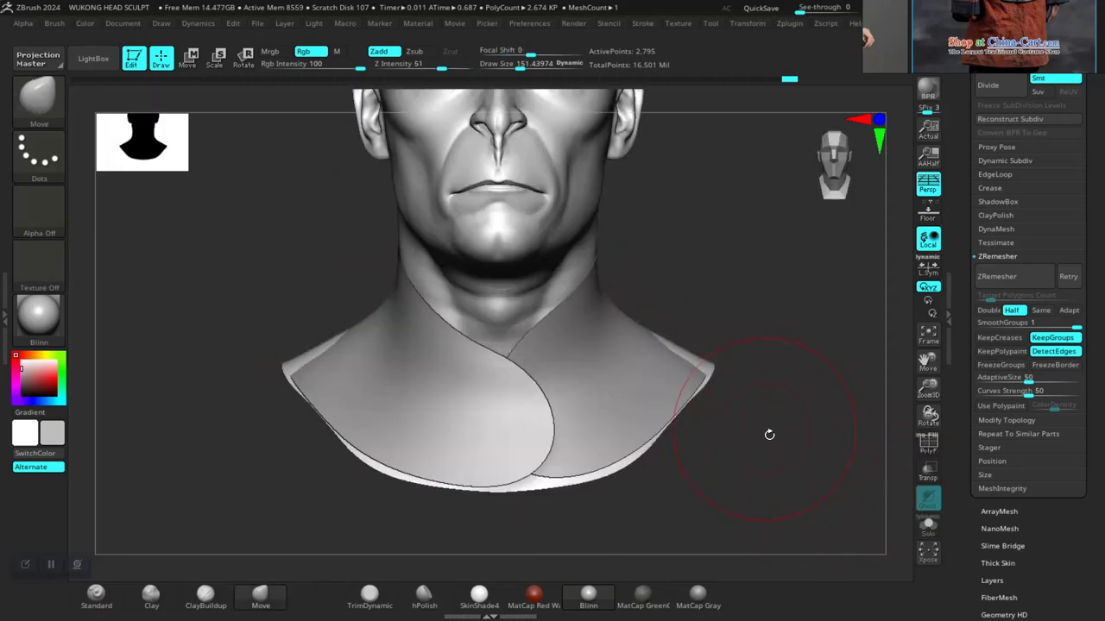
# Scale the collar up slightly with the gizmo until it covers the bust base at the shoulders and chest
pyautogui.moveTo(769, 436); pyautogui.dragTo(802, 409)
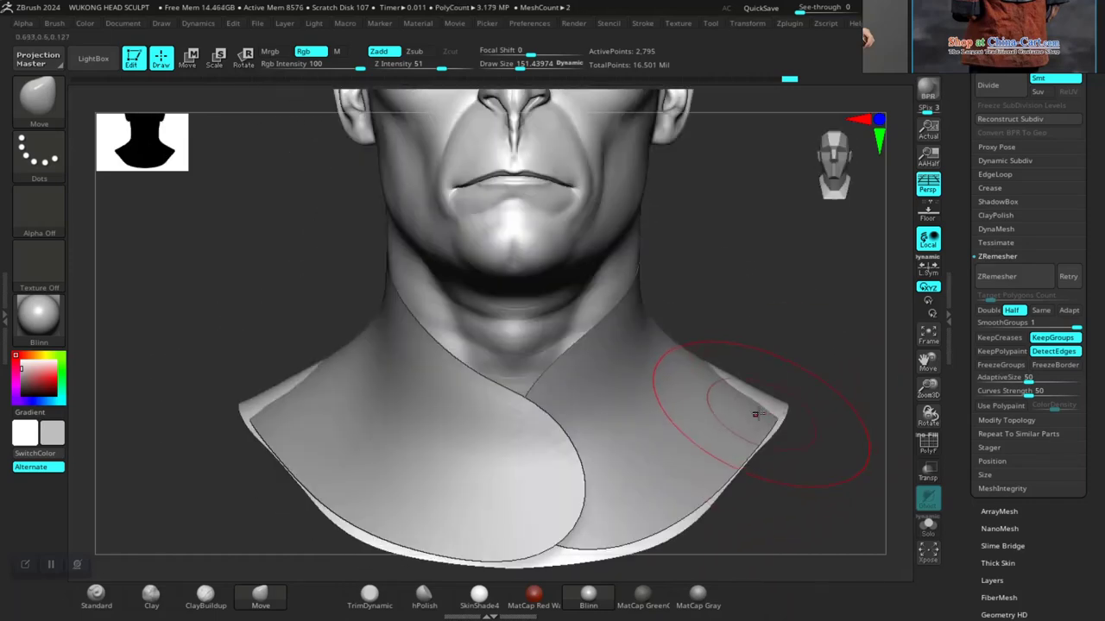
pyautogui.press('r')
pyautogui.click(425, 335)
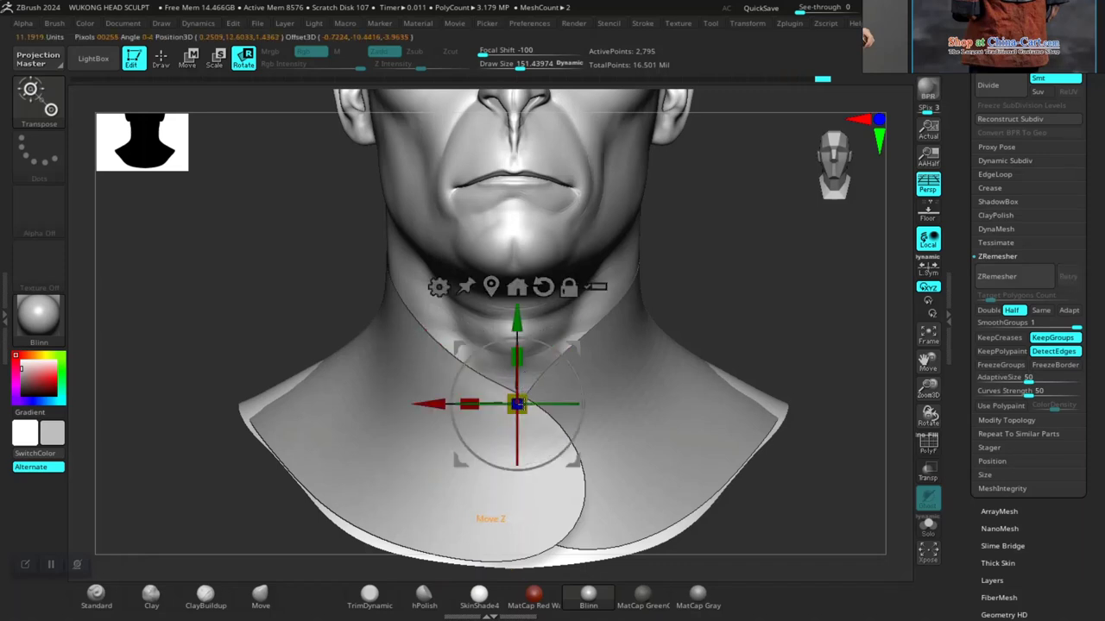
pyautogui.moveTo(518, 404); pyautogui.dragTo(545, 416)
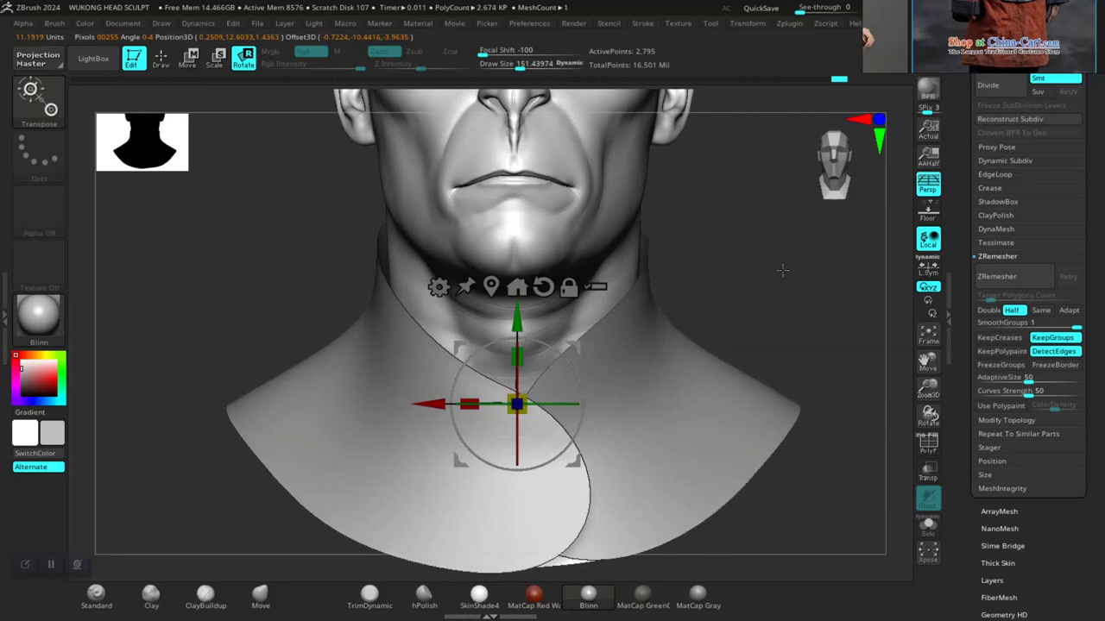
pyautogui.moveTo(782, 270); pyautogui.dragTo(713, 346)
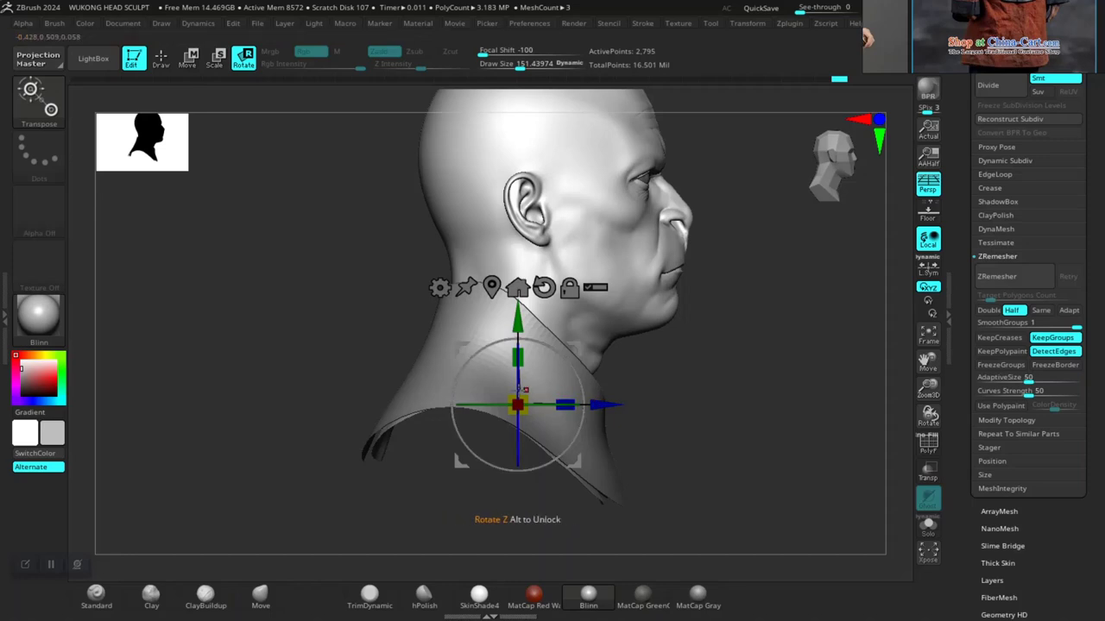
# Adjust the collar's fit around the neck using the Move brush at a draw size of about 236
pyautogui.press('q')
pyautogui.press('space')
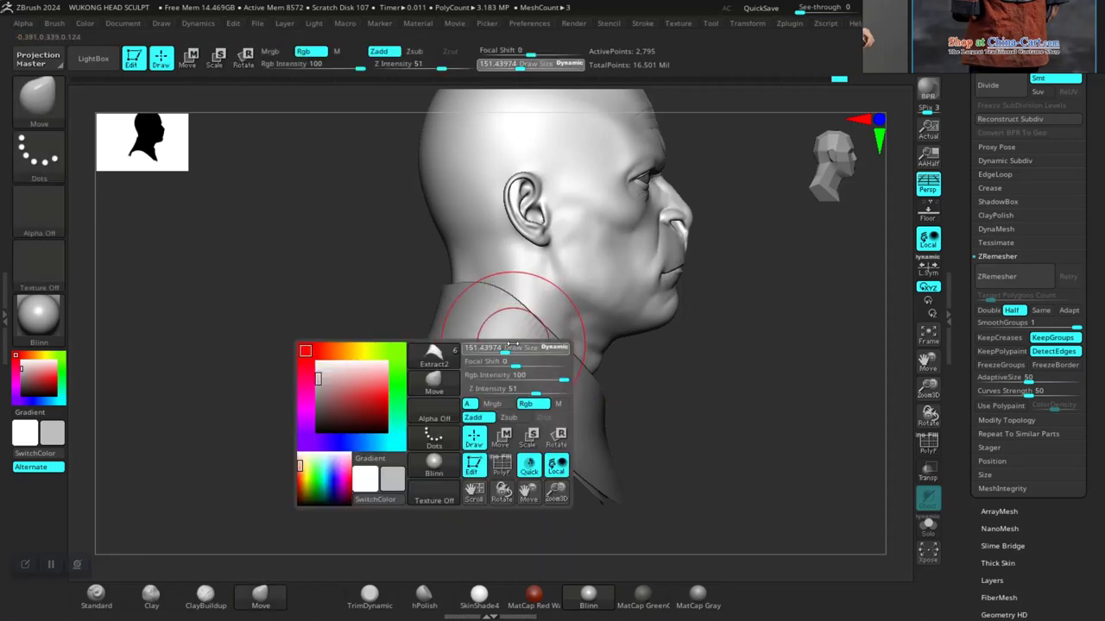
pyautogui.moveTo(674, 398); pyautogui.dragTo(413, 356)
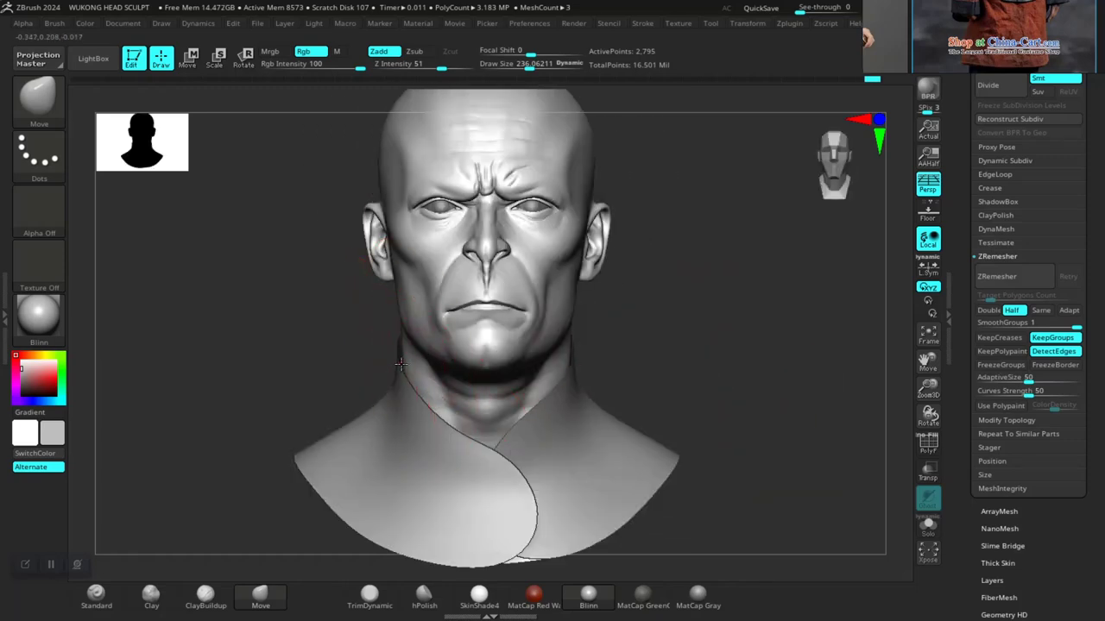
pyautogui.moveTo(683, 345); pyautogui.dragTo(574, 359)
pyautogui.moveTo(703, 390)
pyautogui.keyDown('alt'); pyautogui.mouseDown()
pyautogui.moveTo(705, 400)
pyautogui.moveTo(733, 389)
pyautogui.moveTo(751, 312)
pyautogui.moveTo(733, 335)
pyautogui.moveTo(734, 375)
pyautogui.moveTo(643, 338)
pyautogui.moveTo(683, 323)
pyautogui.moveTo(691, 394)
pyautogui.moveTo(650, 376)
pyautogui.moveTo(654, 360)
pyautogui.moveTo(629, 325)
pyautogui.mouseUp(); pyautogui.keyUp('alt')
pyautogui.press('space')
pyautogui.moveTo(678, 377); pyautogui.dragTo(746, 262)
# Reshape and smooth the lower corner of the front overlap with a brush of about 109, using the armour costume reference
pyautogui.moveTo(986, 58); pyautogui.dragTo(919, 231, button='right')
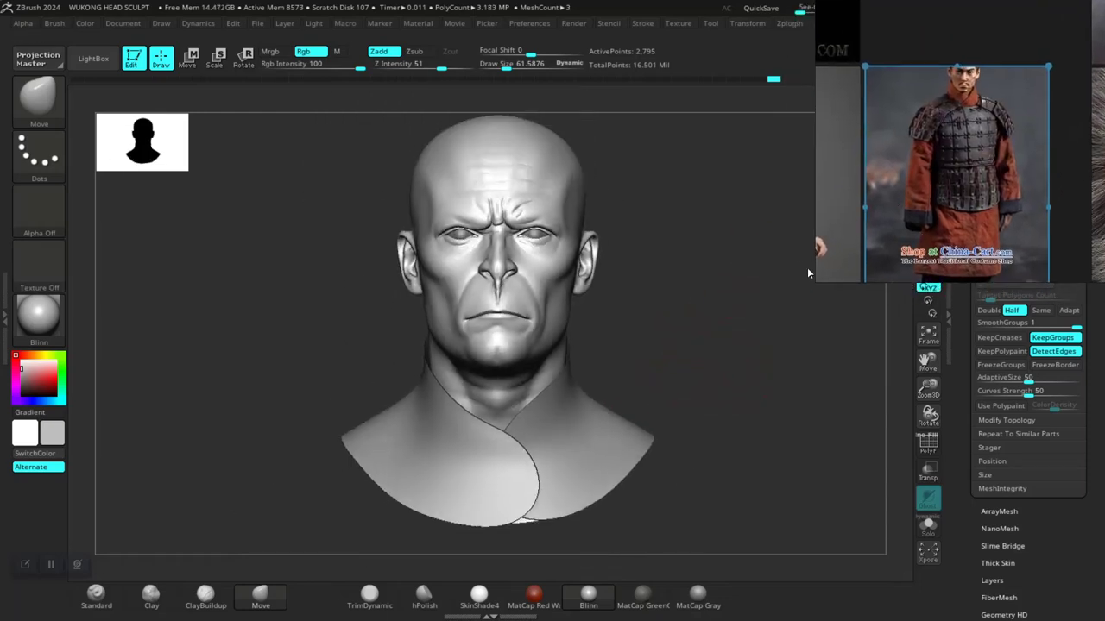
pyautogui.moveTo(733, 412)
pyautogui.keyDown('alt'); pyautogui.mouseDown()
pyautogui.moveTo(713, 436)
pyautogui.moveTo(713, 388)
pyautogui.moveTo(722, 452)
pyautogui.moveTo(687, 398)
pyautogui.moveTo(699, 375)
pyautogui.moveTo(604, 370)
pyautogui.mouseUp(); pyautogui.keyUp('alt')
pyautogui.press('space')
pyautogui.moveTo(515, 453); pyautogui.dragTo(519, 528)
pyautogui.moveTo(412, 511); pyautogui.dragTo(481, 488)
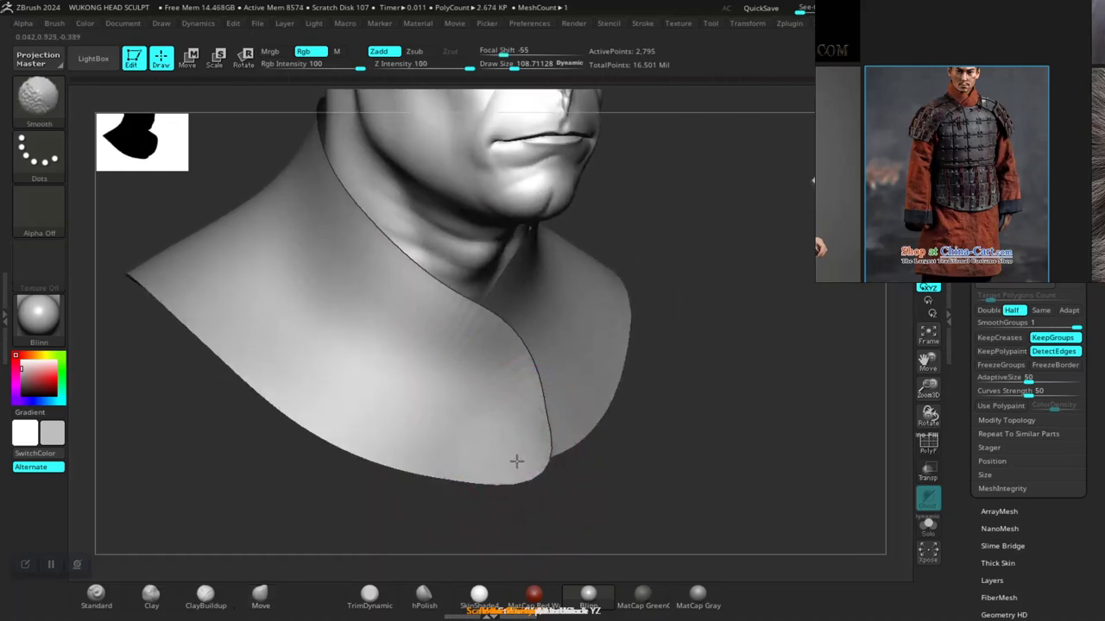
pyautogui.moveTo(512, 461); pyautogui.dragTo(730, 453)
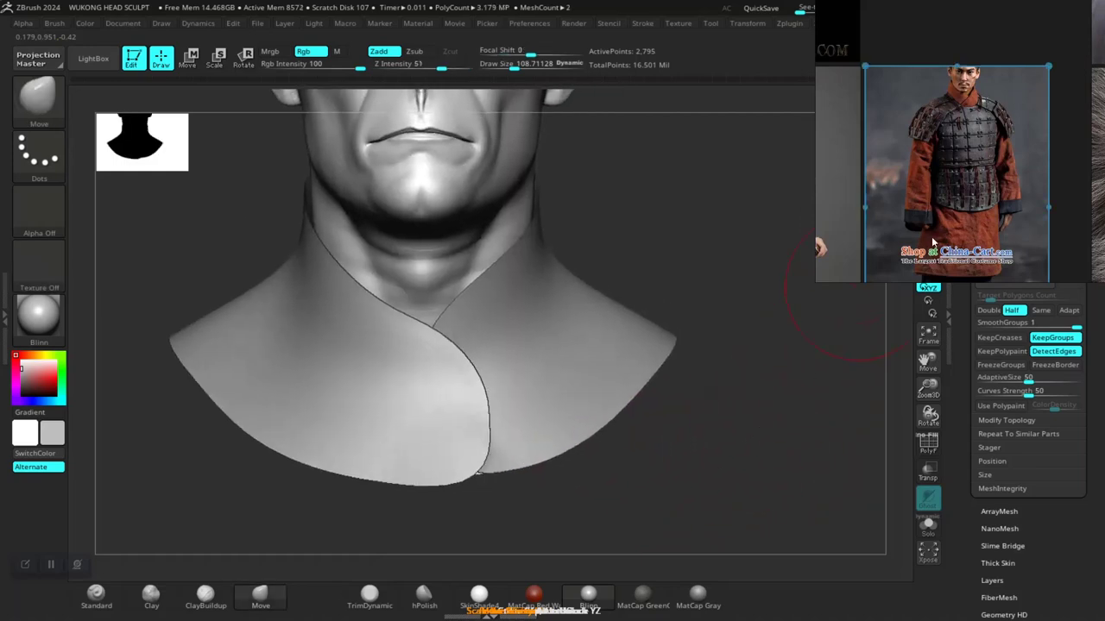
# Move the armour reference window clear of the geometry settings and the collar's overlap
pyautogui.moveTo(978, 197); pyautogui.dragTo(883, 185, button='right')
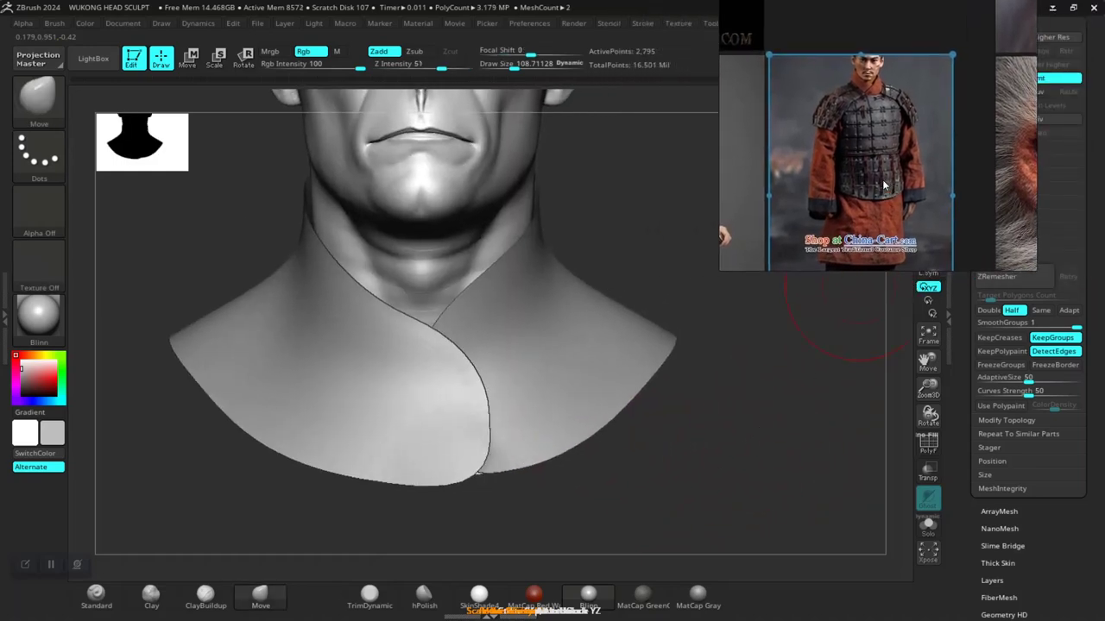
pyautogui.moveTo(915, 237); pyautogui.dragTo(592, 223)
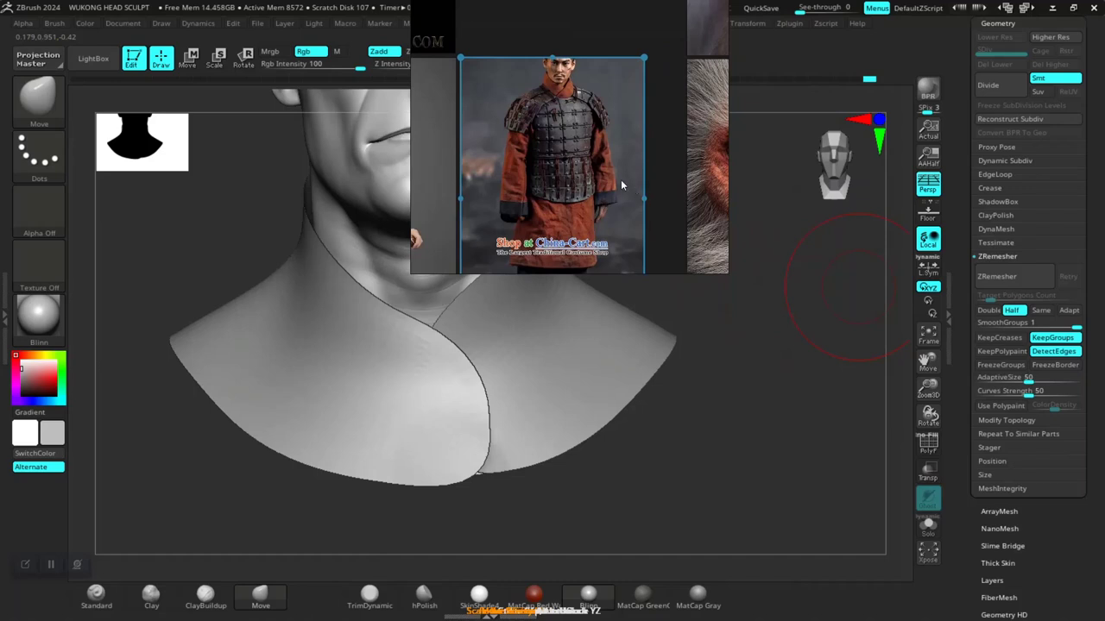
pyautogui.moveTo(620, 180); pyautogui.dragTo(245, 259)
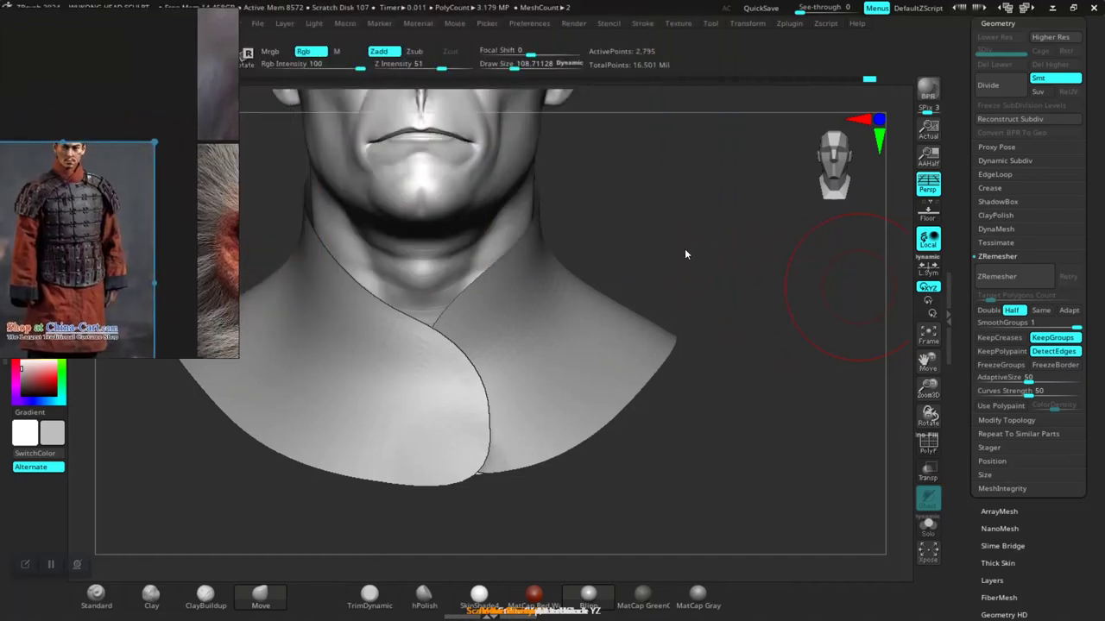
# Turn on Dynamic Subdiv for the collar and give it a thickness of 0.00581
pyautogui.moveTo(686, 250)
pyautogui.mouseDown()
pyautogui.moveTo(748, 291)
pyautogui.moveTo(753, 313)
pyautogui.moveTo(746, 239)
pyautogui.moveTo(840, 270)
pyautogui.mouseUp()
pyautogui.click(995, 174)
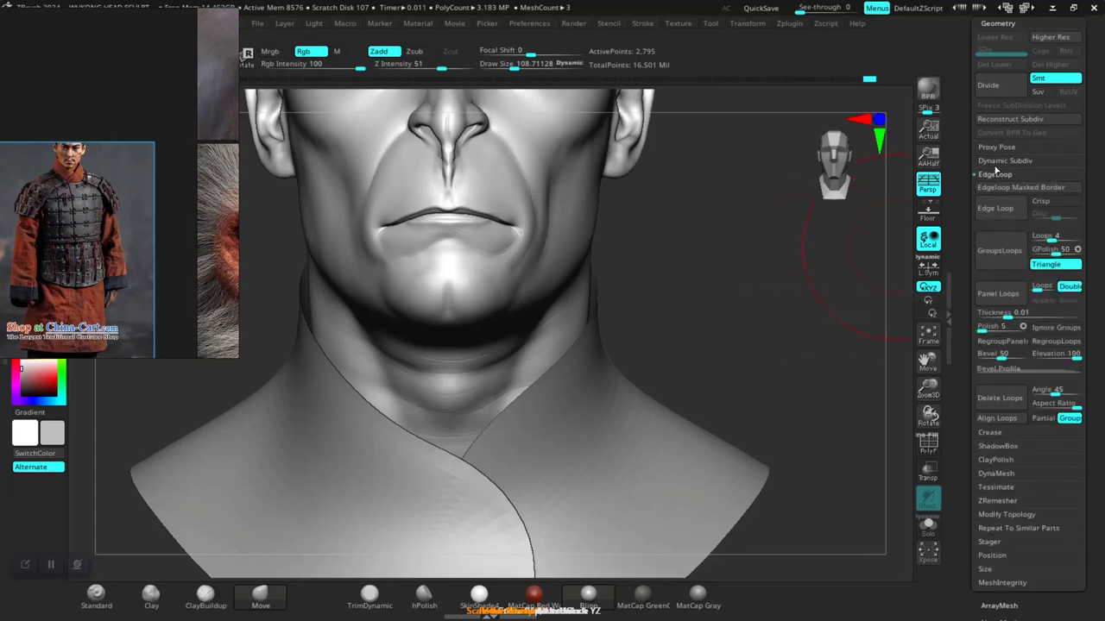
pyautogui.click(1004, 161)
pyautogui.click(996, 175)
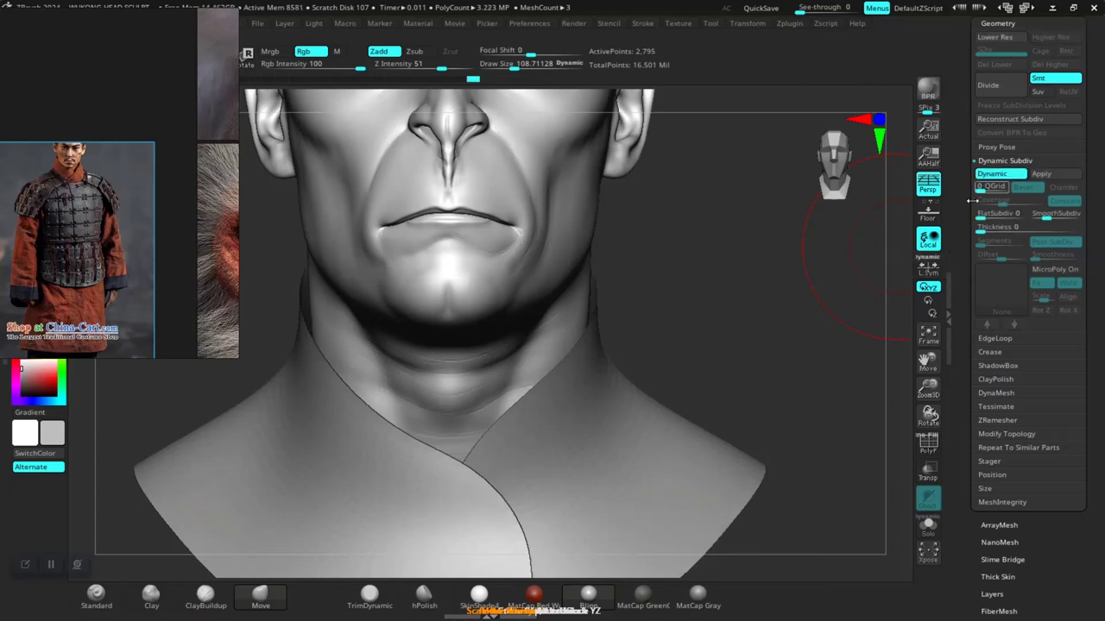
pyautogui.moveTo(740, 306)
pyautogui.mouseDown()
pyautogui.moveTo(807, 329)
pyautogui.moveTo(829, 274)
pyautogui.mouseUp()
pyautogui.click(982, 232)
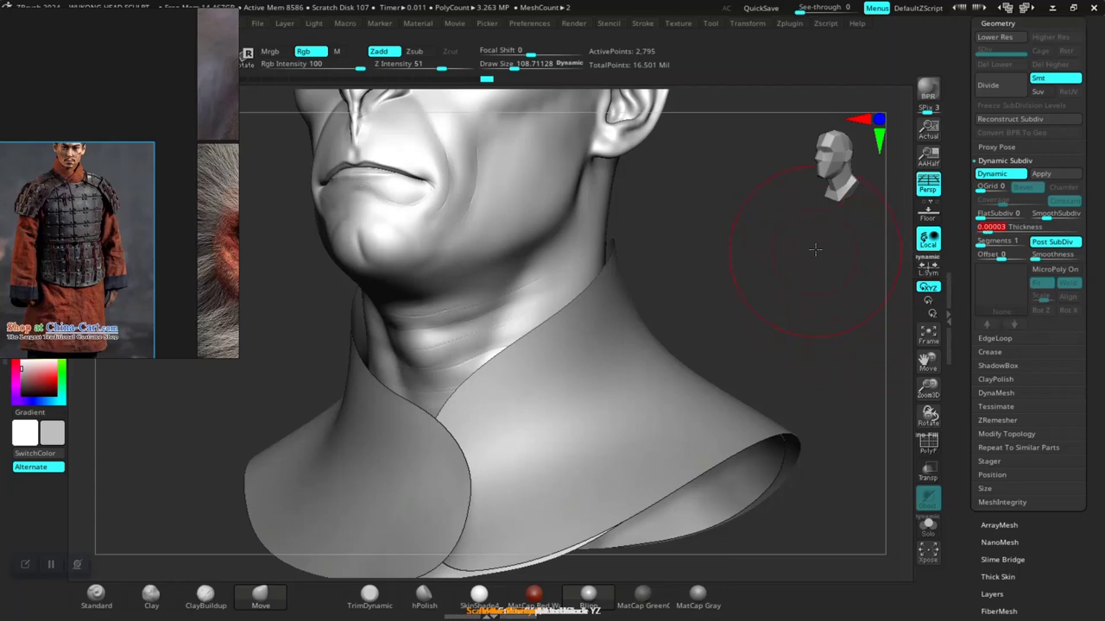
pyautogui.moveTo(815, 249)
pyautogui.mouseDown()
pyautogui.moveTo(822, 266)
pyautogui.moveTo(790, 255)
pyautogui.moveTo(752, 296)
pyautogui.moveTo(868, 468)
pyautogui.mouseUp()
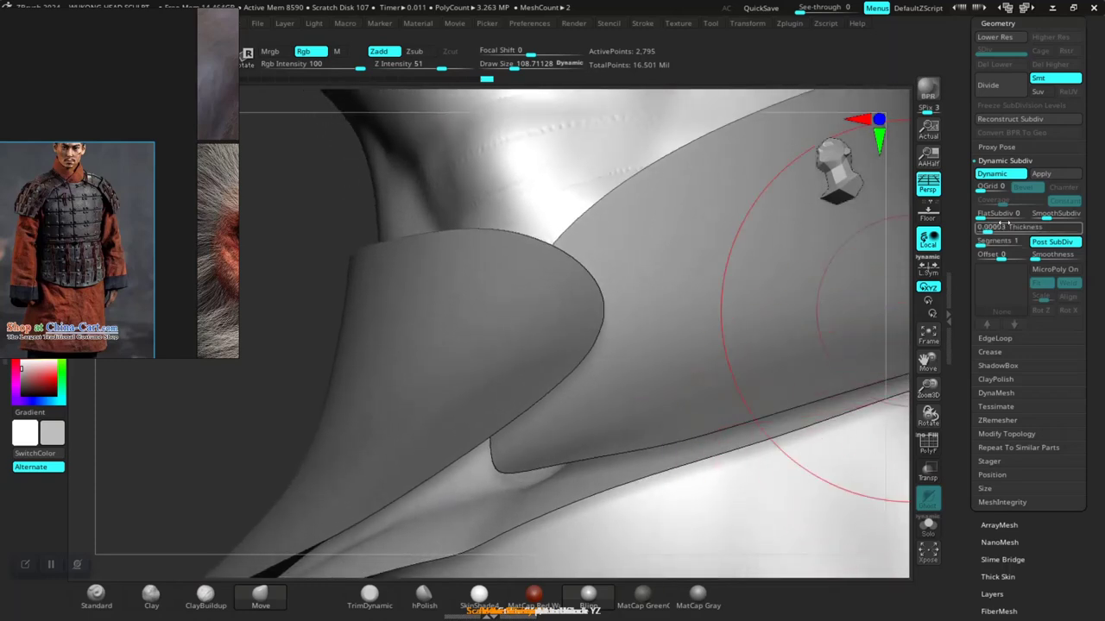
pyautogui.moveTo(989, 227); pyautogui.dragTo(1003, 229)
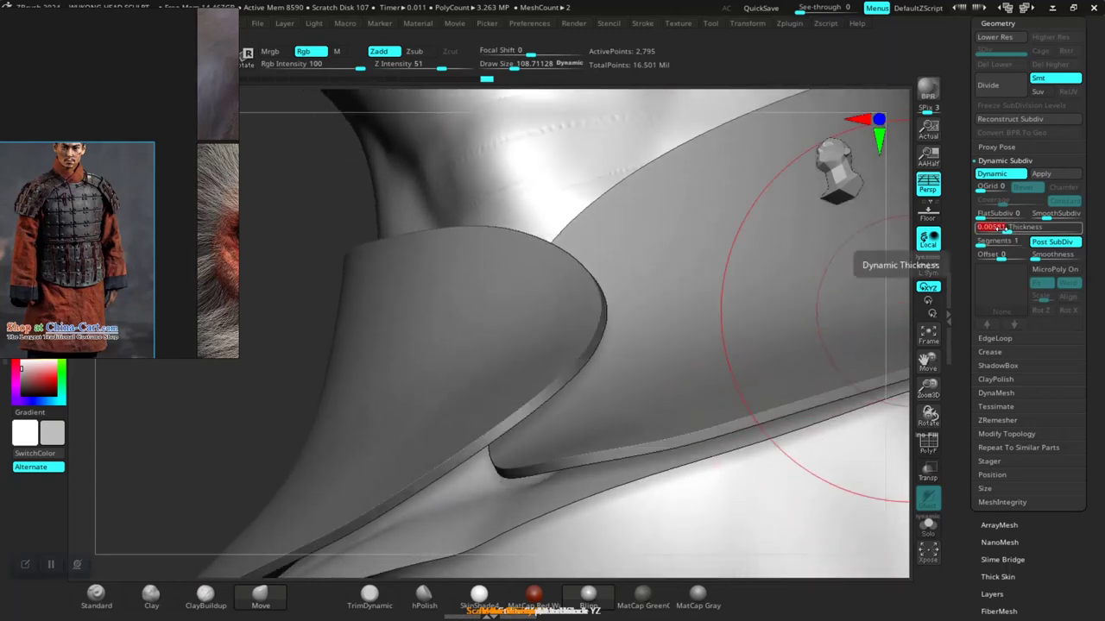
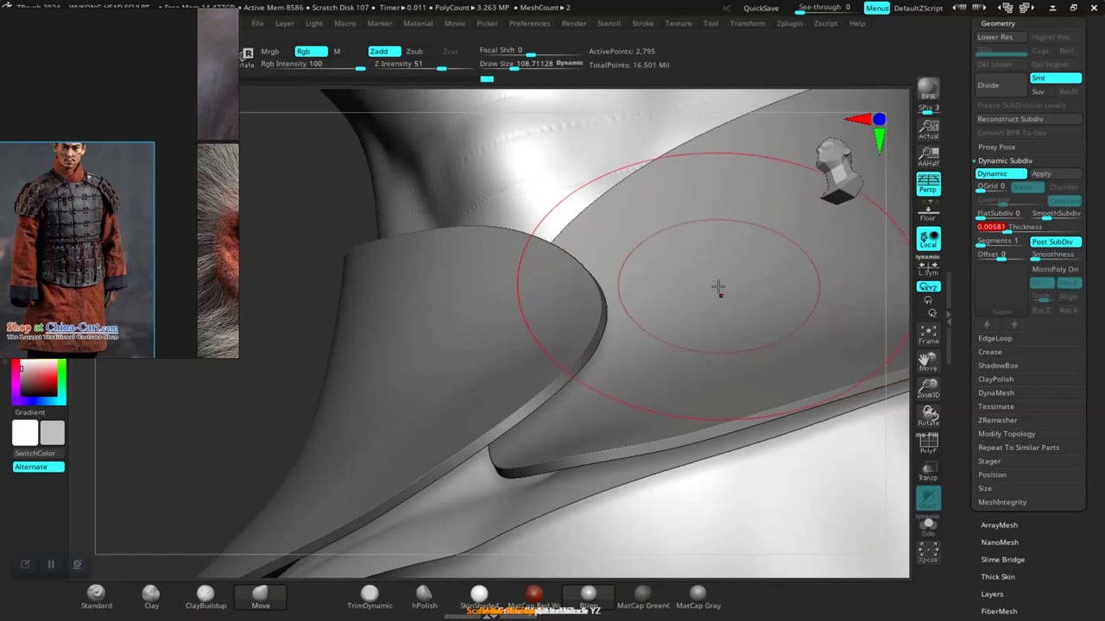
# Display the collar's wireframe and set Dynamic Subdiv to 2 thickness segments and a SmoothSubdiv level of 0
pyautogui.hotkey('shift', 'f')
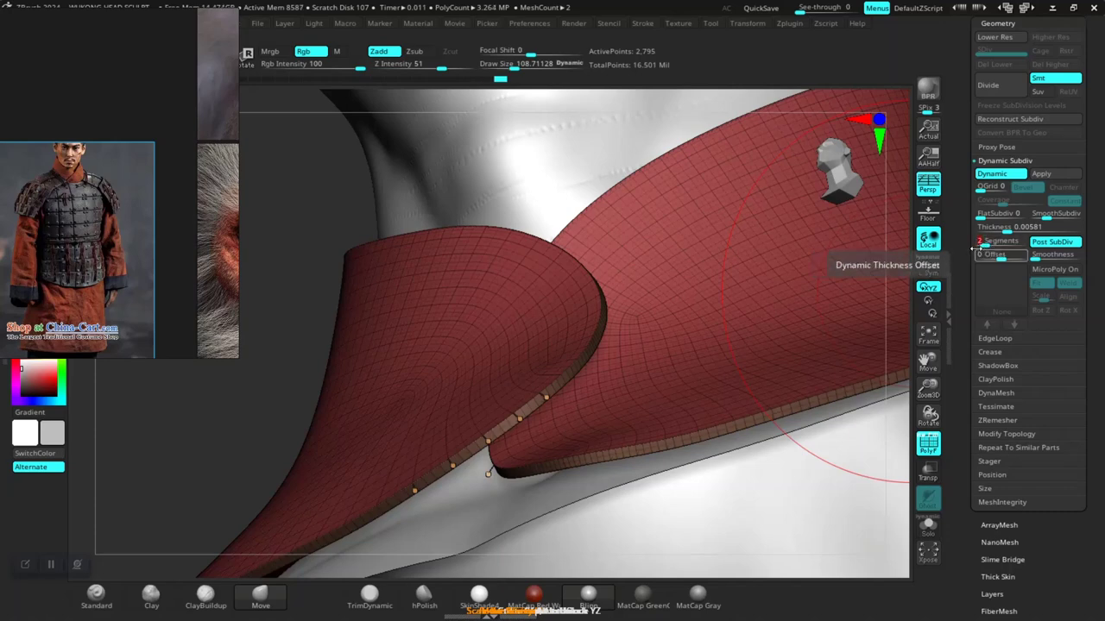
pyautogui.click(990, 228)
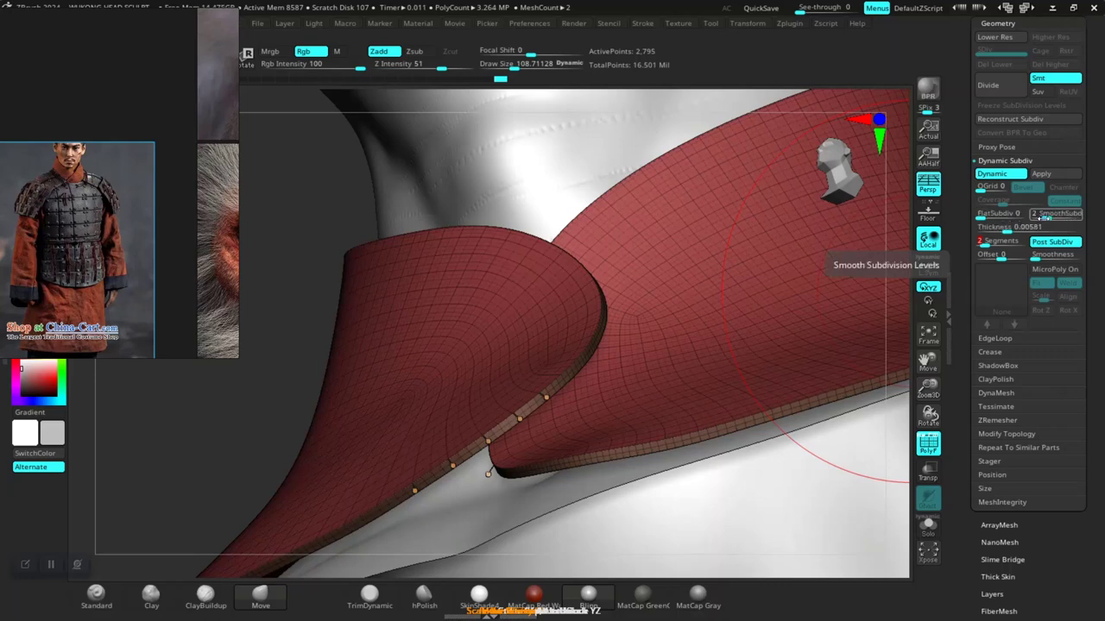
pyautogui.moveTo(1046, 216); pyautogui.dragTo(1033, 216)
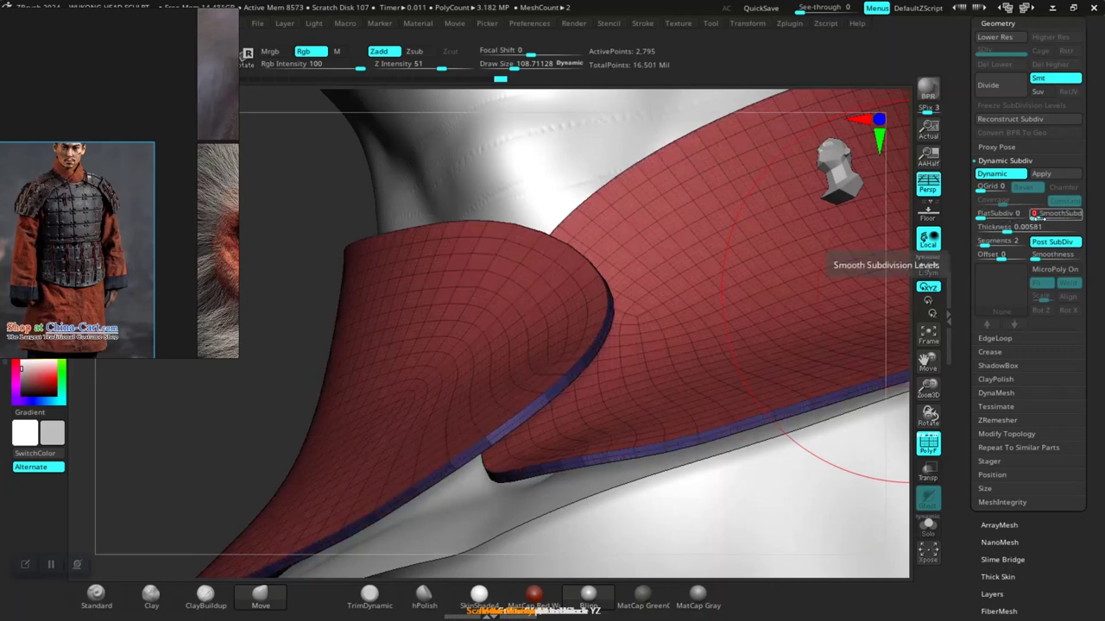
pyautogui.moveTo(254, 402)
pyautogui.keyDown('ctrl'); pyautogui.mouseDown(button='right')
pyautogui.moveTo(311, 369)
pyautogui.moveTo(335, 498)
pyautogui.moveTo(547, 474)
pyautogui.mouseUp(button='right'); pyautogui.keyUp('ctrl')
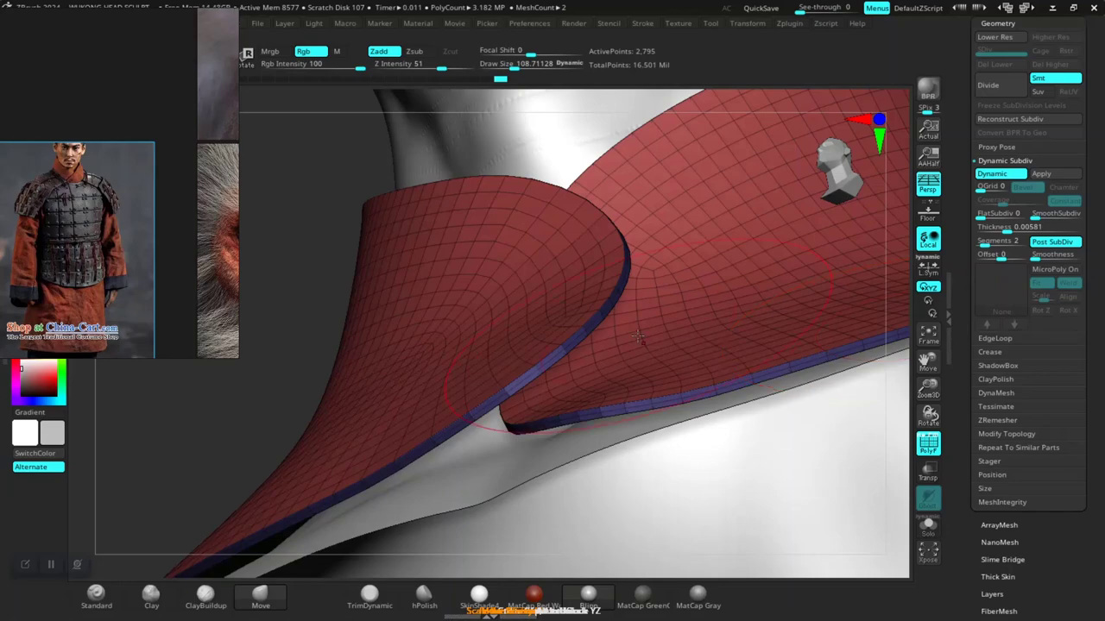
pyautogui.moveTo(270, 369)
pyautogui.keyDown('ctrl'); pyautogui.mouseDown(button='right')
pyautogui.moveTo(297, 271)
pyautogui.moveTo(325, 314)
pyautogui.moveTo(304, 357)
pyautogui.moveTo(316, 353)
pyautogui.moveTo(300, 362)
pyautogui.moveTo(291, 493)
pyautogui.mouseUp(button='right'); pyautogui.keyUp('ctrl')
# Try a collar thickness of 0.02267, undo it, and set the dynamic thickness to 0.0106 instead
pyautogui.moveTo(717, 196)
pyautogui.mouseDown(button='right')
pyautogui.moveTo(765, 190)
pyautogui.moveTo(713, 202)
pyautogui.moveTo(747, 174)
pyautogui.moveTo(721, 284)
pyautogui.moveTo(686, 325)
pyautogui.mouseUp(button='right')
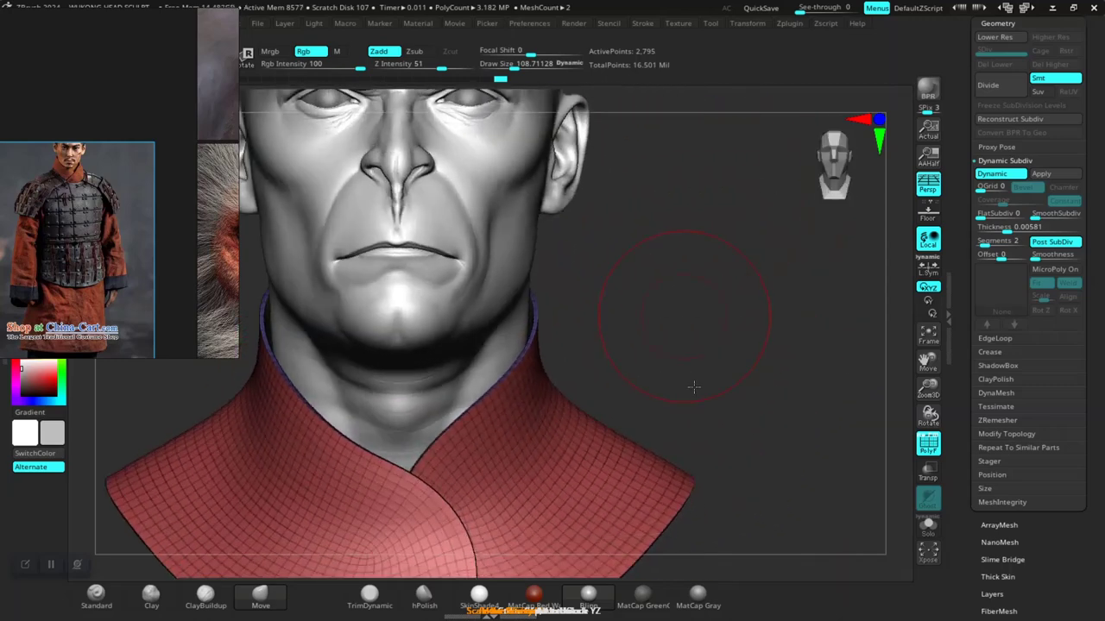
pyautogui.keyDown('ctrl'); pyautogui.moveTo(693, 387); pyautogui.dragTo(736, 487, button='right'); pyautogui.keyUp('ctrl')
pyautogui.keyDown('alt'); pyautogui.moveTo(736, 488); pyautogui.dragTo(749, 372, button='right'); pyautogui.keyUp('alt')
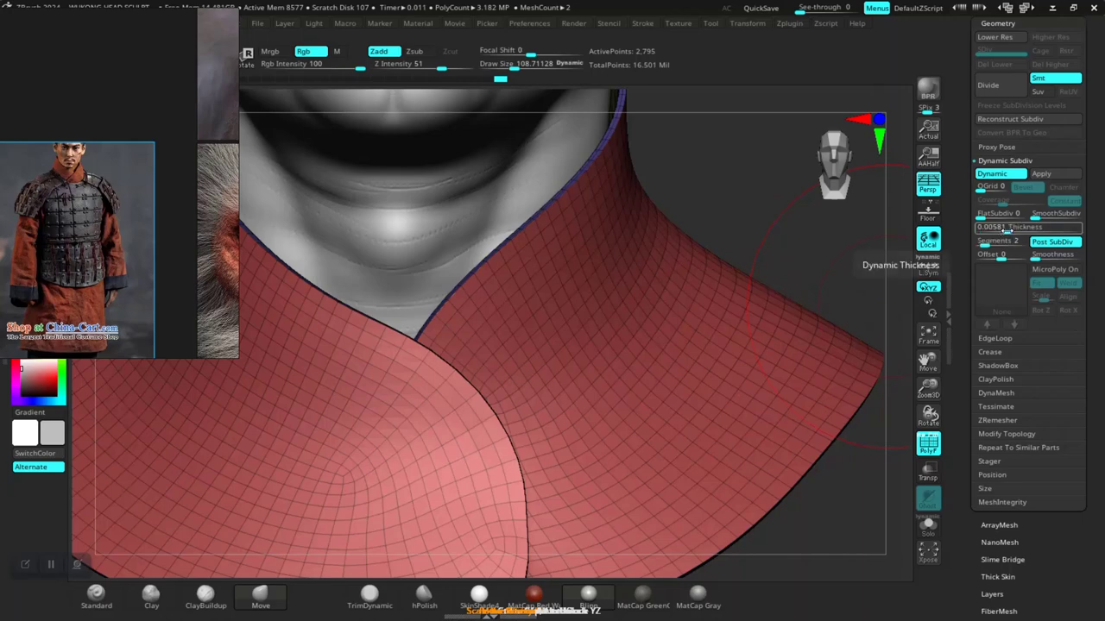
pyautogui.moveTo(1006, 230); pyautogui.dragTo(1017, 232)
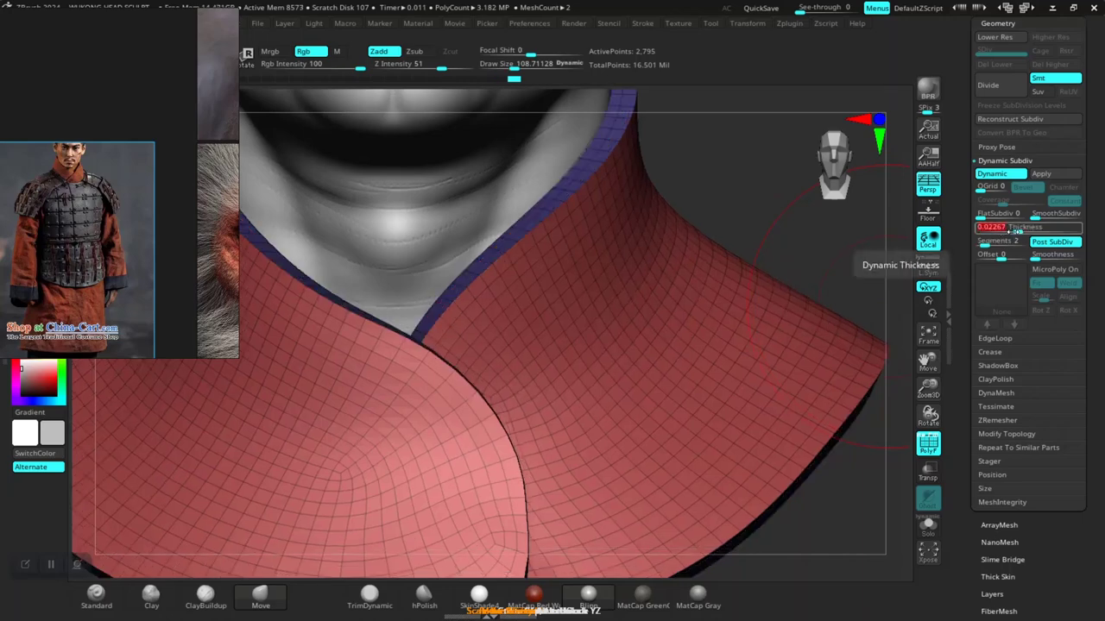
pyautogui.hotkey('ctrl', 'z')
pyautogui.moveTo(1006, 230); pyautogui.dragTo(1012, 231)
pyautogui.moveTo(797, 215); pyautogui.dragTo(764, 204)
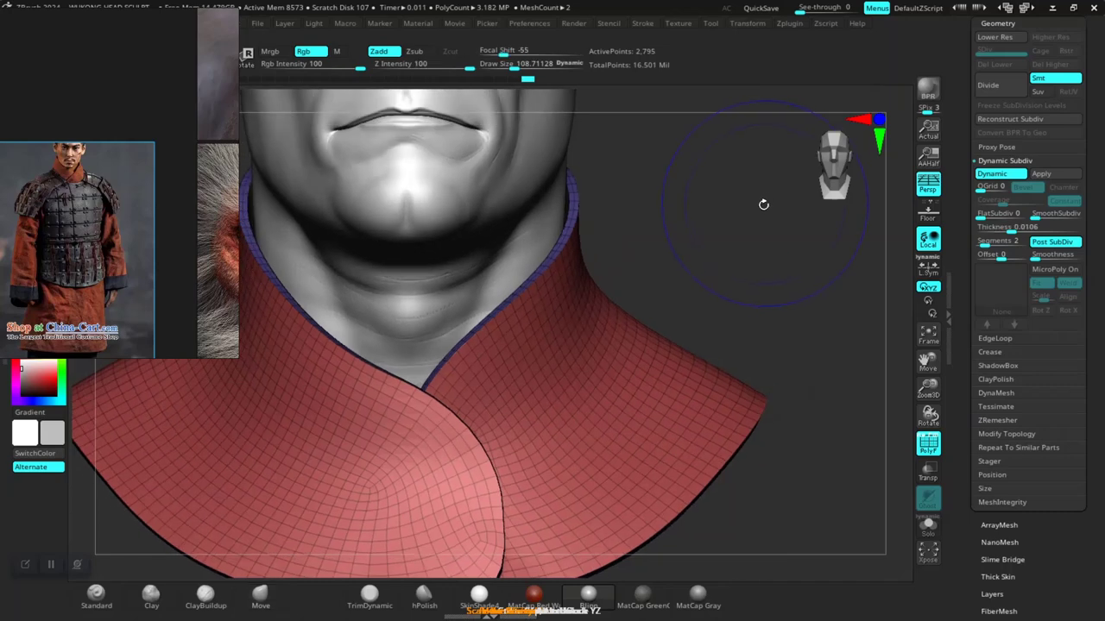
# Hide the wireframe and apply the dynamic thickness to turn the collar into real geometry
pyautogui.hotkey('shift', 'f')
pyautogui.moveTo(737, 282)
pyautogui.keyDown('alt'); pyautogui.mouseDown()
pyautogui.moveTo(777, 342)
pyautogui.moveTo(769, 320)
pyautogui.moveTo(780, 323)
pyautogui.moveTo(756, 350)
pyautogui.moveTo(676, 347)
pyautogui.moveTo(714, 377)
pyautogui.moveTo(678, 346)
pyautogui.moveTo(673, 431)
pyautogui.moveTo(749, 397)
pyautogui.moveTo(722, 351)
pyautogui.moveTo(747, 406)
pyautogui.moveTo(740, 357)
pyautogui.mouseUp(); pyautogui.keyUp('alt')
pyautogui.click(936, 190)
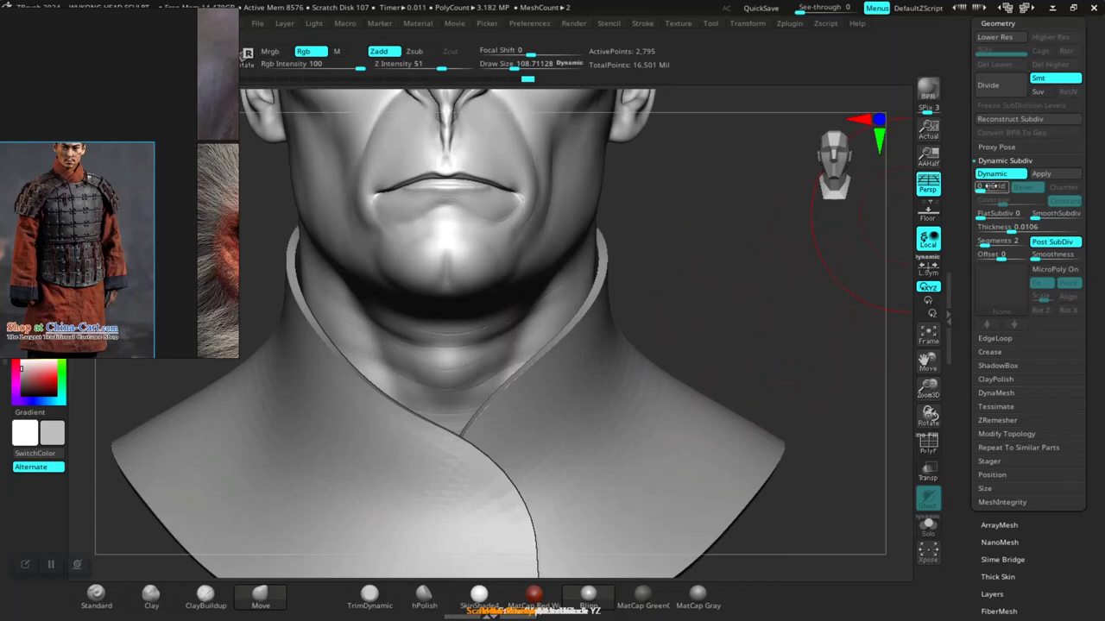
pyautogui.click(1039, 175)
pyautogui.moveTo(751, 271); pyautogui.dragTo(951, 138)
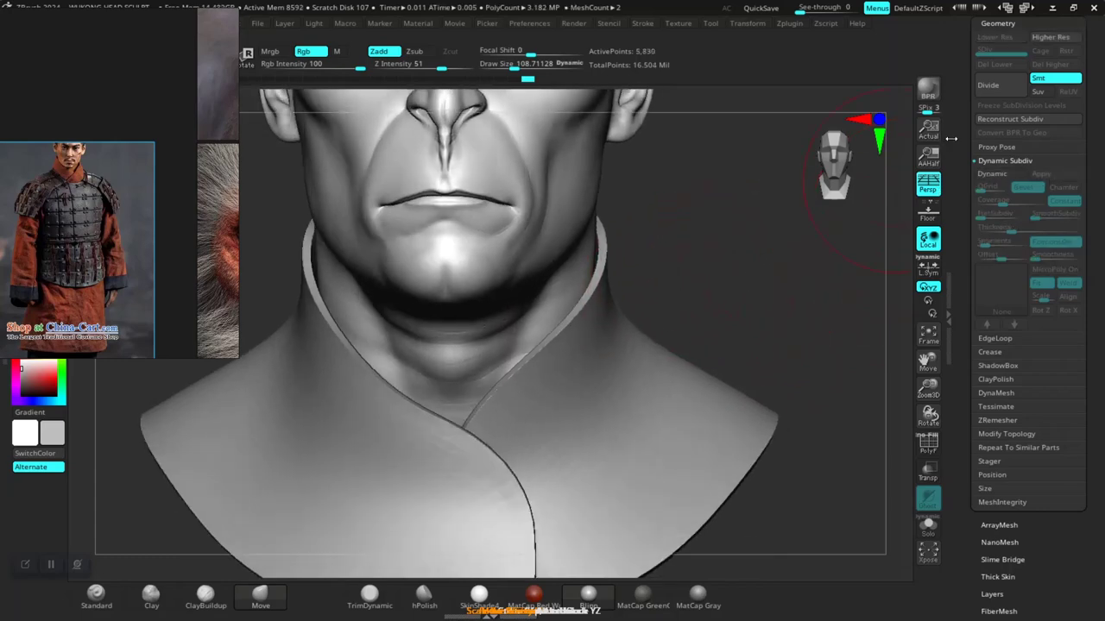
# Divide the thickened collar to subdivision level 2 and check its rolled edges from the front and three-quarter views
pyautogui.click(991, 85)
pyautogui.moveTo(701, 299); pyautogui.dragTo(746, 278)
pyautogui.keyDown('alt'); pyautogui.moveTo(735, 392); pyautogui.dragTo(703, 373); pyautogui.keyUp('alt')
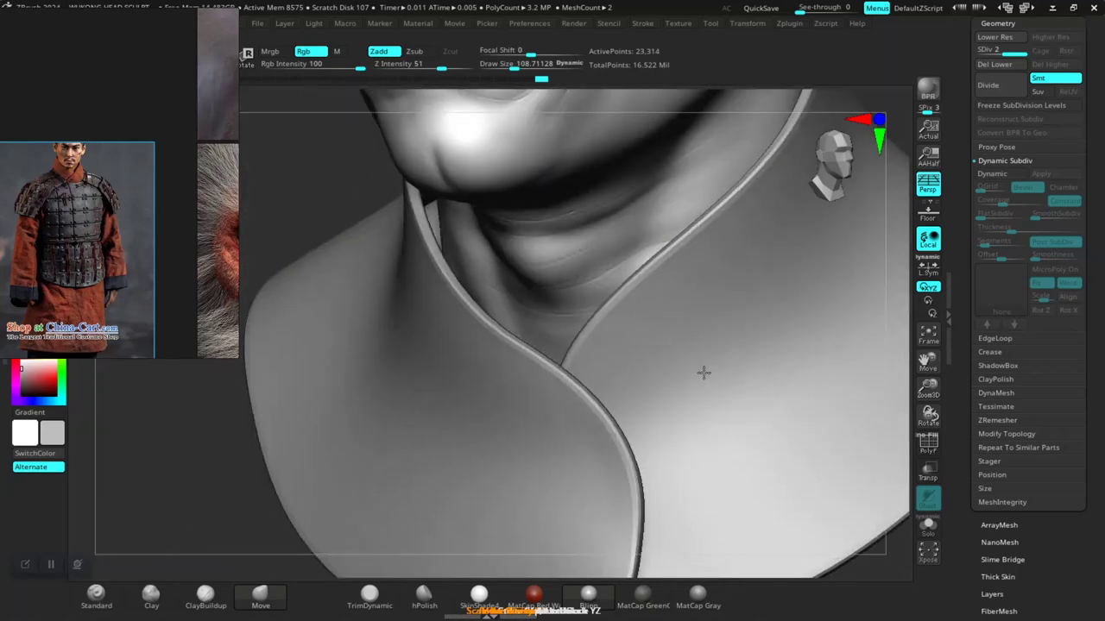
pyautogui.press('f')
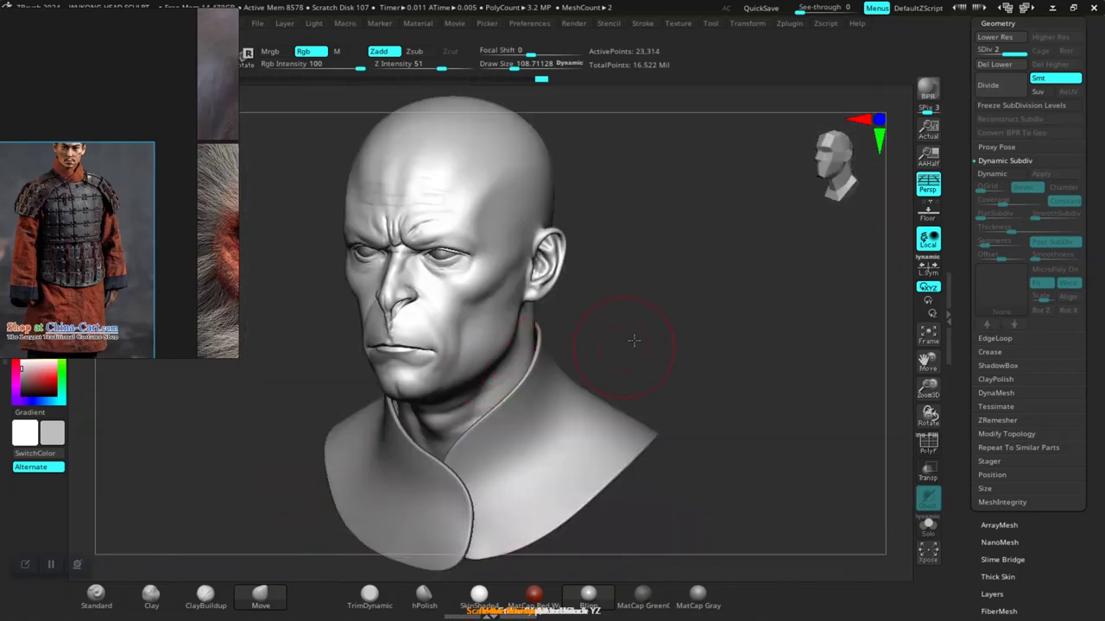
pyautogui.keyDown('shift'); pyautogui.moveTo(634, 340); pyautogui.dragTo(635, 500); pyautogui.keyUp('shift')
pyautogui.moveTo(675, 274)
pyautogui.keyDown('alt'); pyautogui.mouseDown()
pyautogui.moveTo(675, 425)
pyautogui.moveTo(677, 305)
pyautogui.mouseUp(); pyautogui.keyUp('alt')
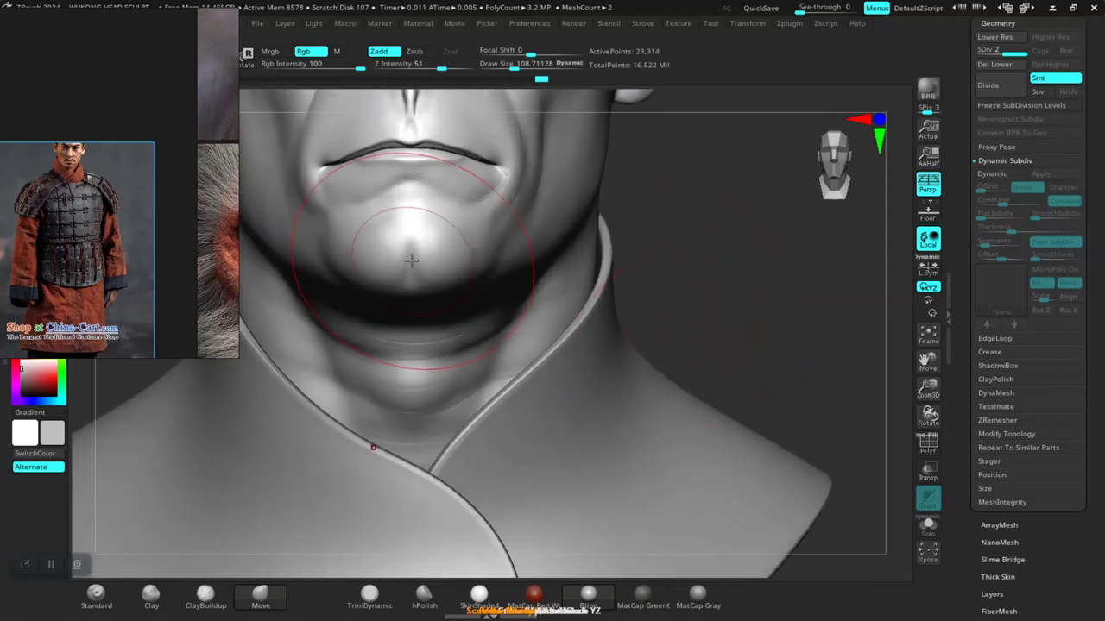
# Examine the collars and necklines on the costume references, including the rider's layered robe and the black armour's standing collar
pyautogui.moveTo(155, 219); pyautogui.dragTo(835, 346, button='right')
pyautogui.scroll(-6, 825, 333)
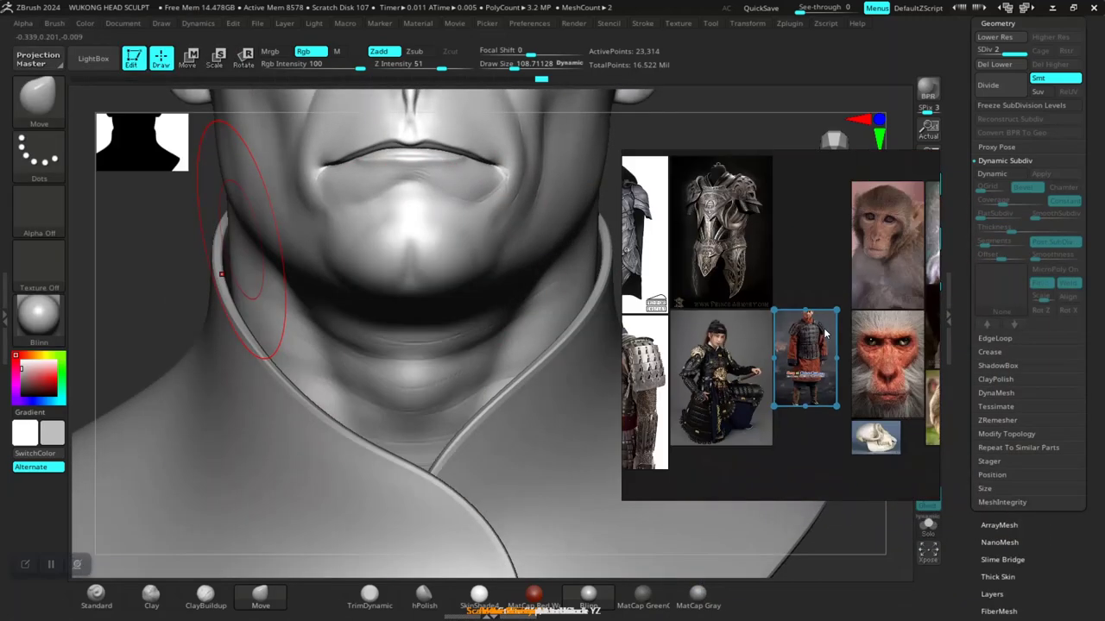
pyautogui.scroll(-2, 831, 288)
pyautogui.scroll(6, 777, 219)
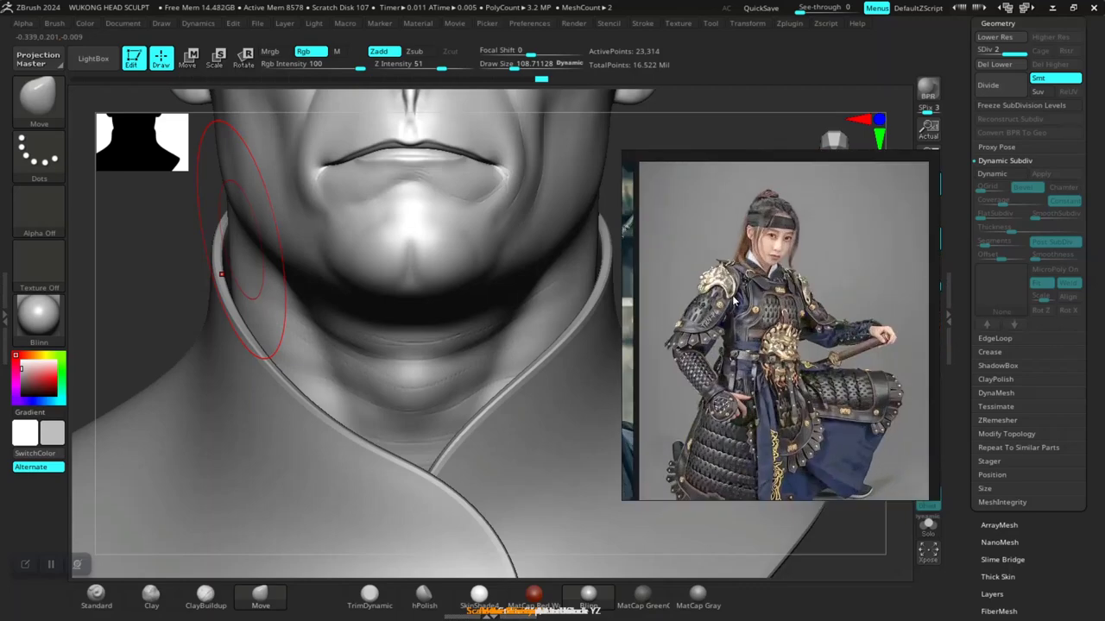
pyautogui.moveTo(734, 301); pyautogui.dragTo(870, 266, button='middle')
pyautogui.scroll(5, 759, 233)
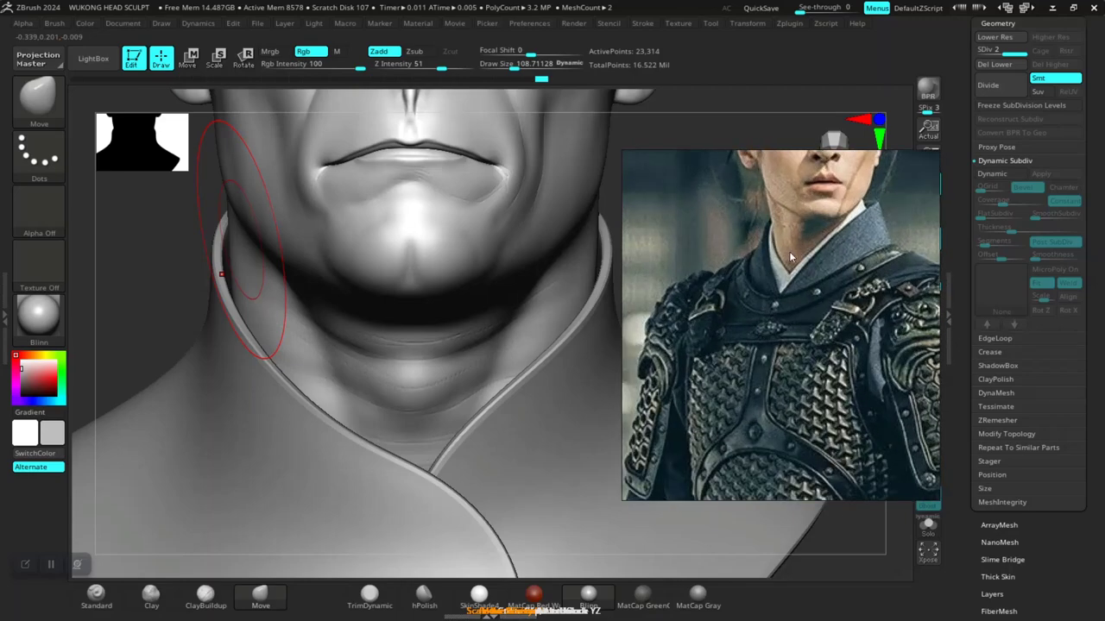
pyautogui.doubleClick(788, 251)
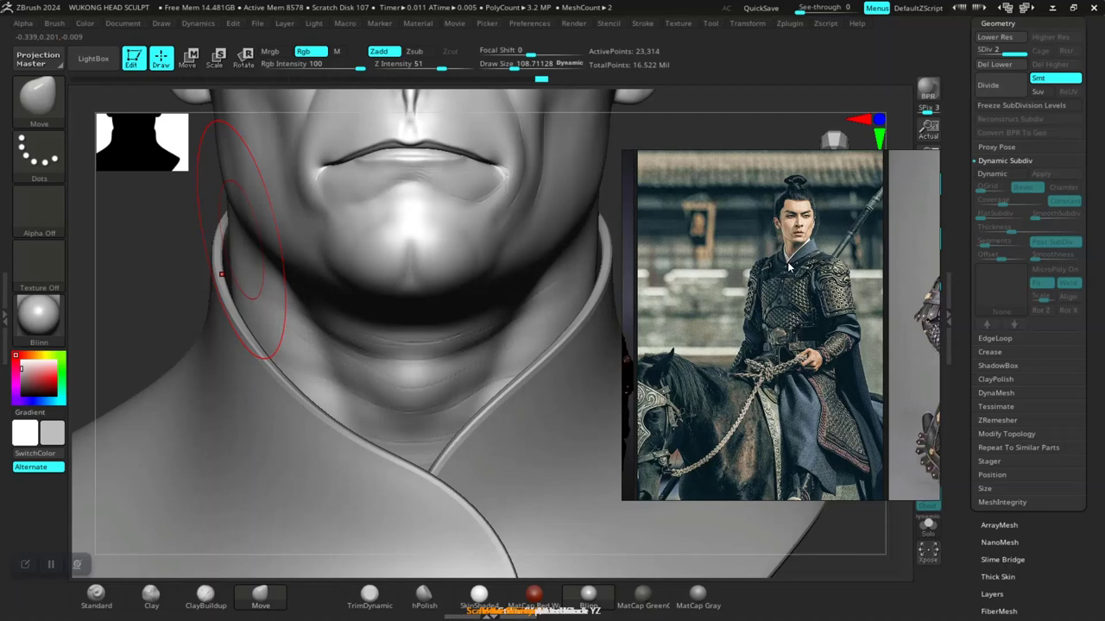
pyautogui.scroll(-4, 789, 269)
pyautogui.scroll(5, 735, 293)
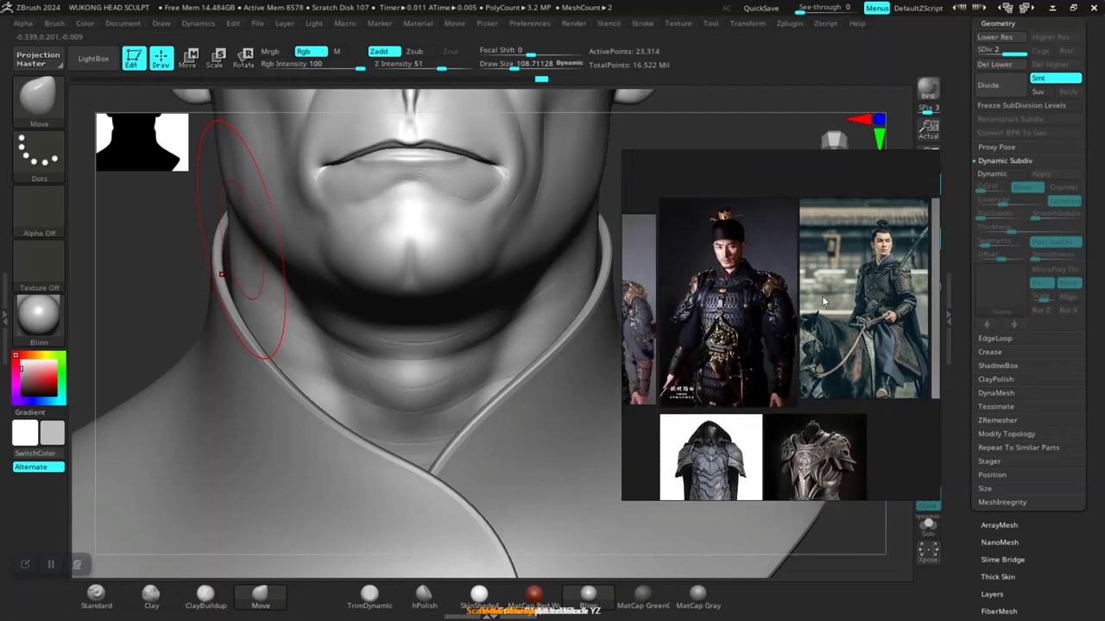
pyautogui.scroll(4, 742, 286)
pyautogui.moveTo(740, 286); pyautogui.dragTo(774, 305, button='middle')
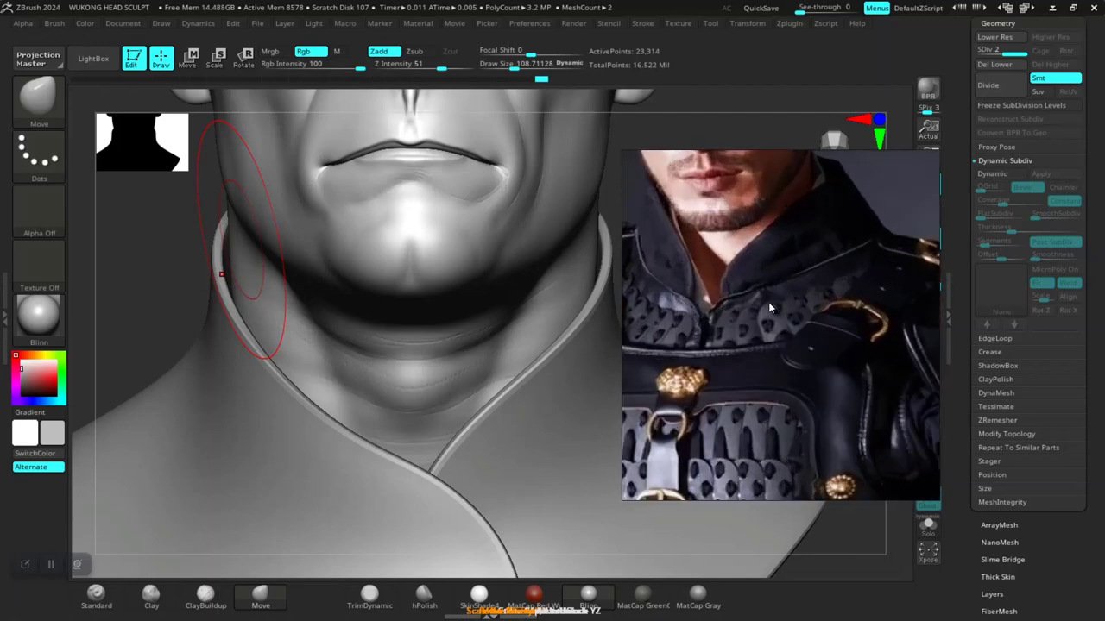
pyautogui.scroll(-2, 768, 300)
pyautogui.scroll(6, 764, 291)
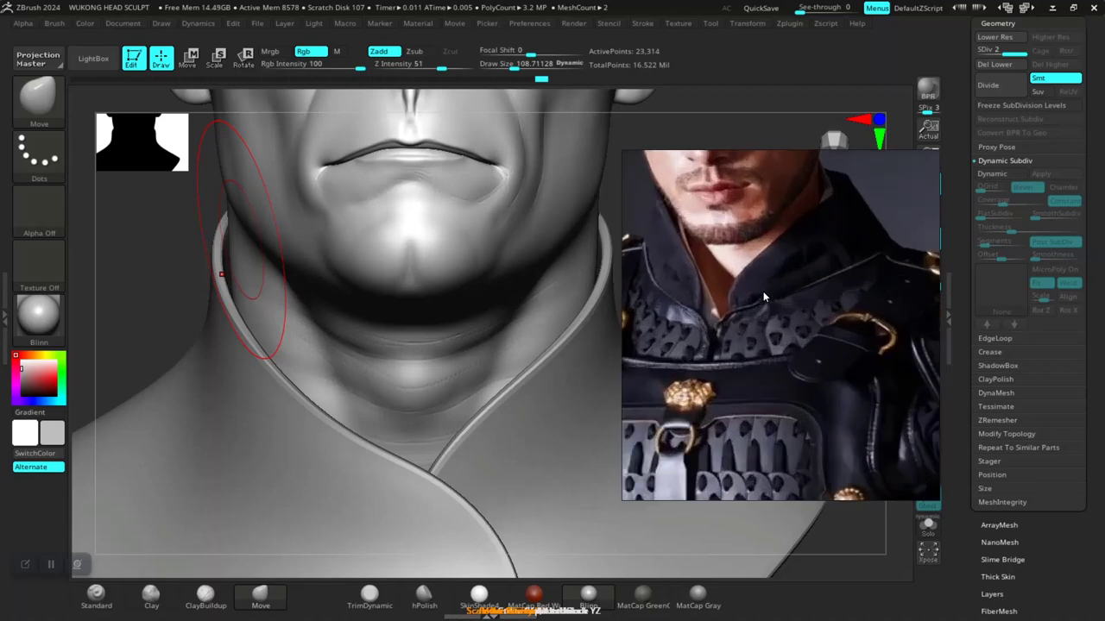
pyautogui.scroll(-5, 763, 297)
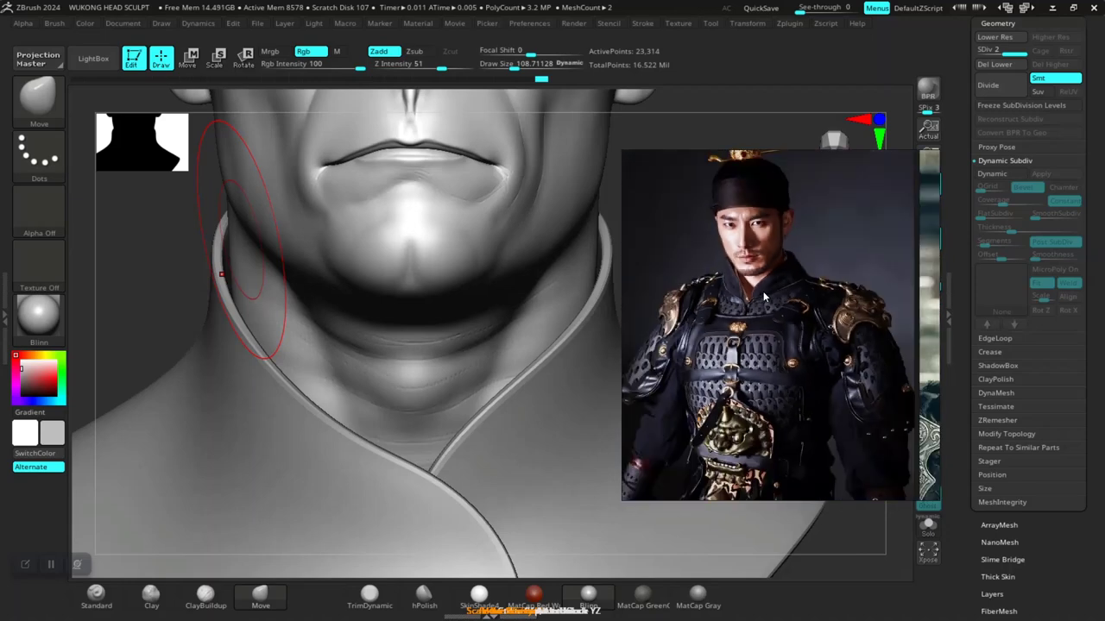
pyautogui.scroll(2, 763, 296)
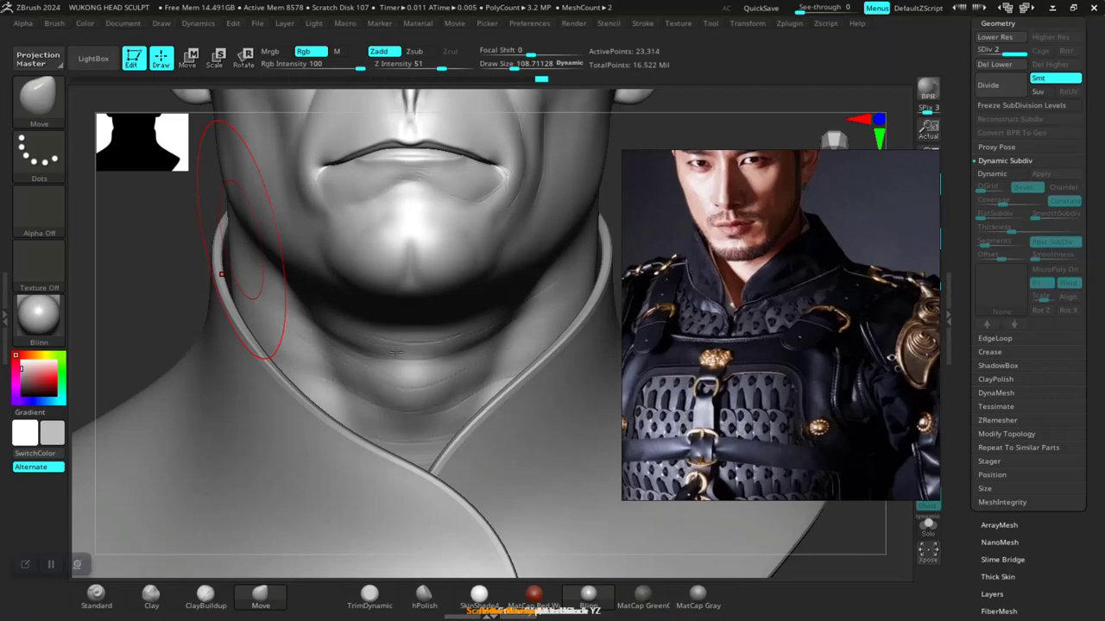
# Compare the bust's overlapping collar with the black armour reference and the seated woman's blue and gold armour reference
pyautogui.moveTo(721, 360); pyautogui.dragTo(865, 171, button='right')
pyautogui.keyDown('ctrl'); pyautogui.moveTo(674, 314); pyautogui.dragTo(658, 284, button='right'); pyautogui.keyUp('ctrl')
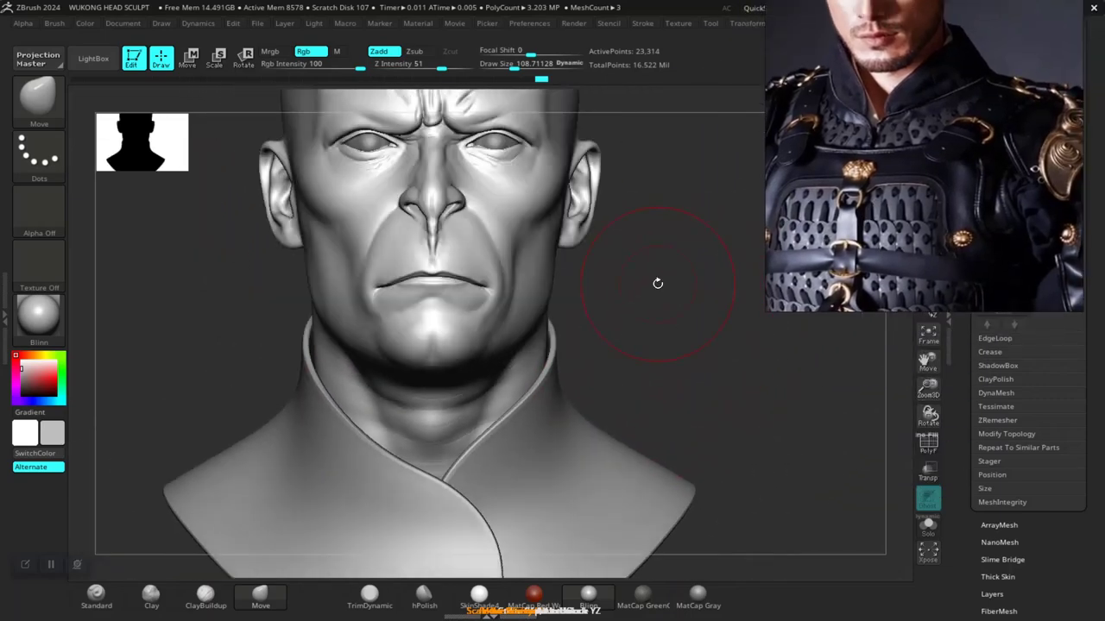
pyautogui.moveTo(876, 156); pyautogui.dragTo(614, 445, button='right')
pyautogui.scroll(-6, 669, 422)
pyautogui.moveTo(729, 458); pyautogui.dragTo(872, 315, button='right')
pyautogui.moveTo(871, 315); pyautogui.dragTo(845, 319, button='middle')
pyautogui.scroll(6, 846, 321)
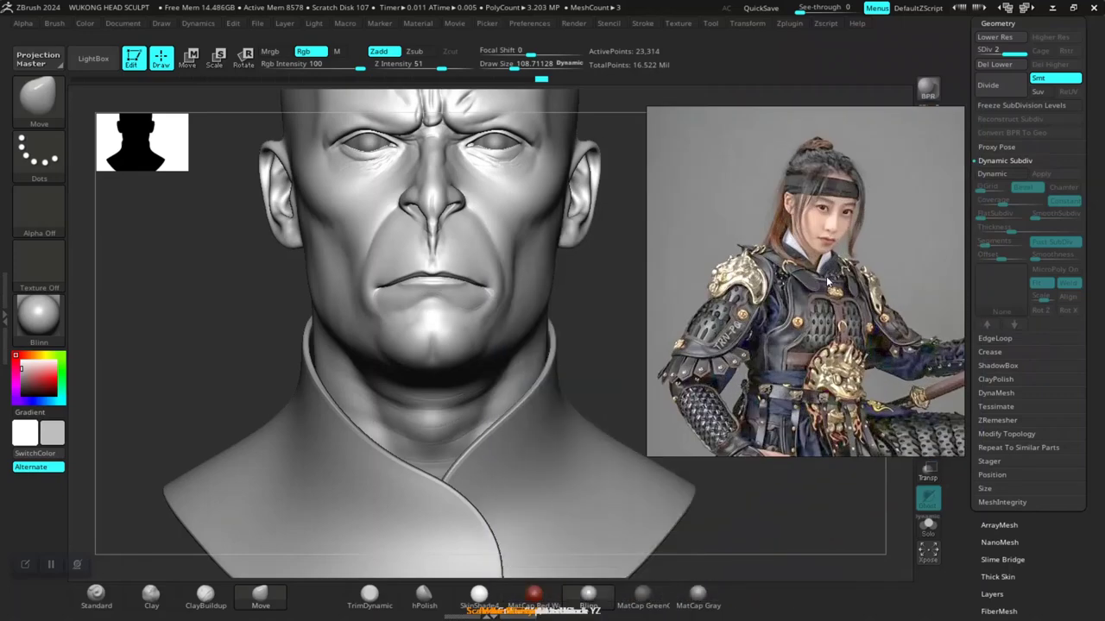
pyautogui.scroll(2, 804, 317)
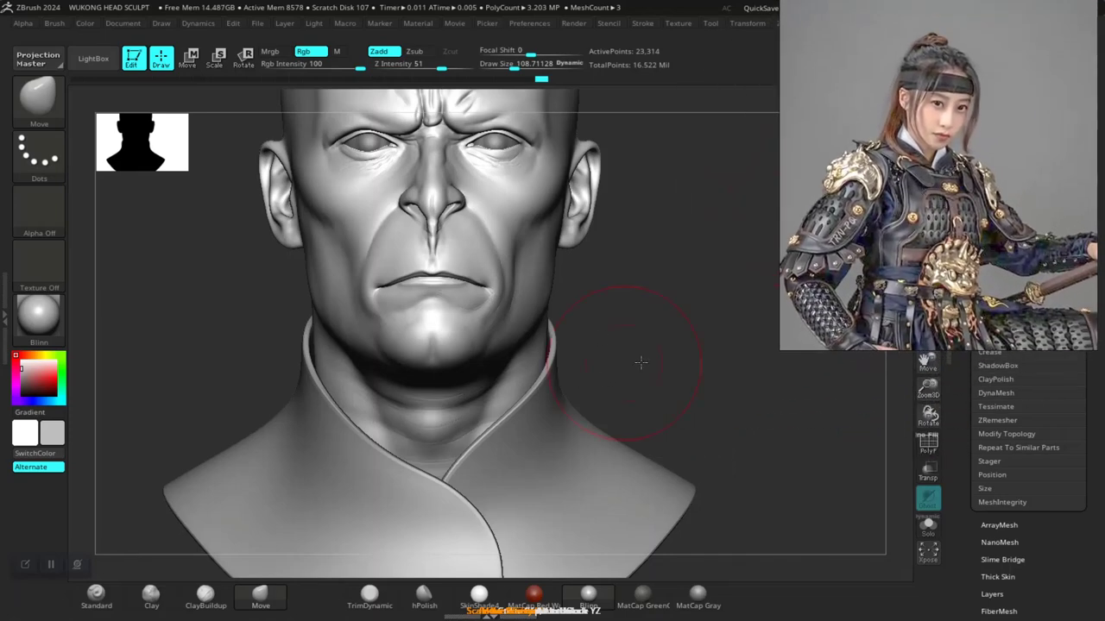
pyautogui.moveTo(640, 363)
pyautogui.mouseDown()
pyautogui.moveTo(665, 399)
pyautogui.moveTo(654, 389)
pyautogui.moveTo(735, 276)
pyautogui.mouseUp()
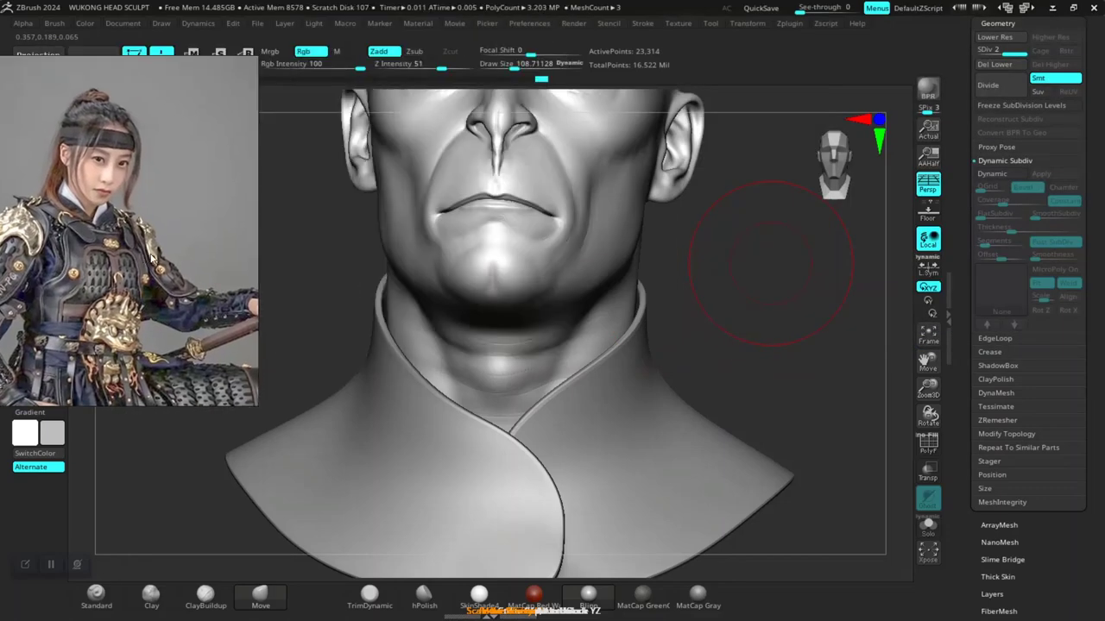
pyautogui.moveTo(676, 311)
pyautogui.mouseDown()
pyautogui.moveTo(730, 304)
pyautogui.moveTo(694, 299)
pyautogui.mouseUp()
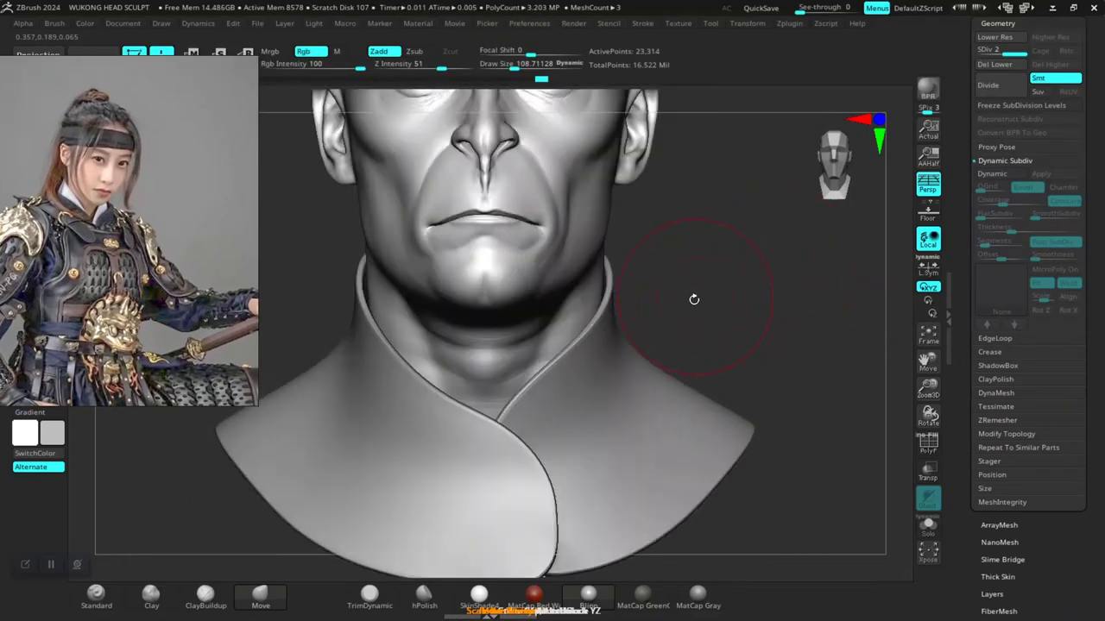
# Make the Extract1 collar the active subtool
pyautogui.moveTo(967, 188); pyautogui.dragTo(955, 246)
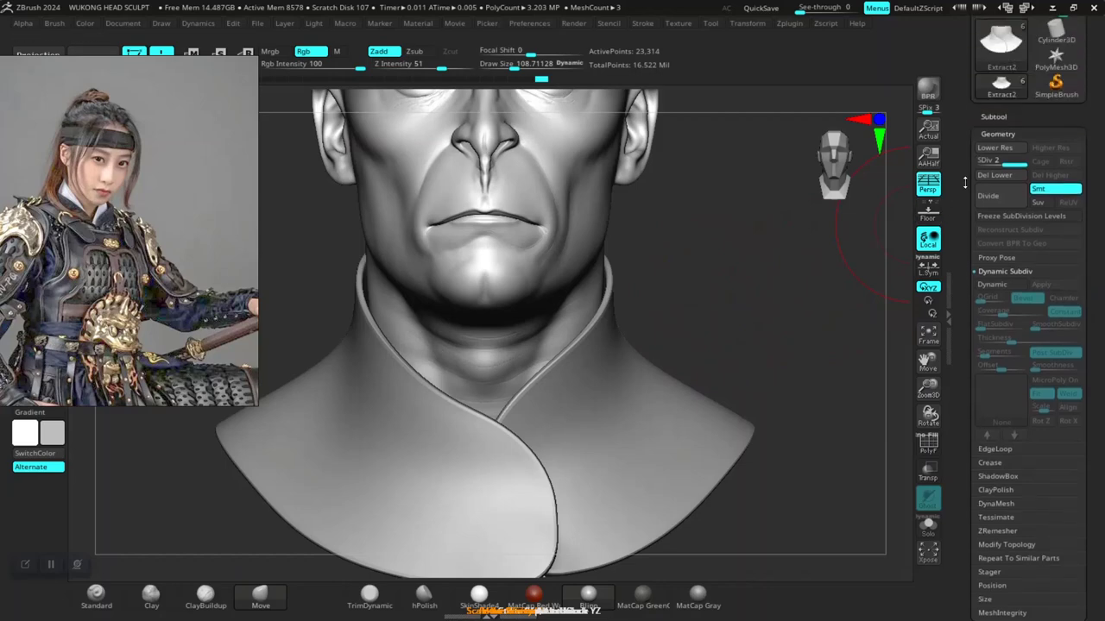
pyautogui.click(995, 116)
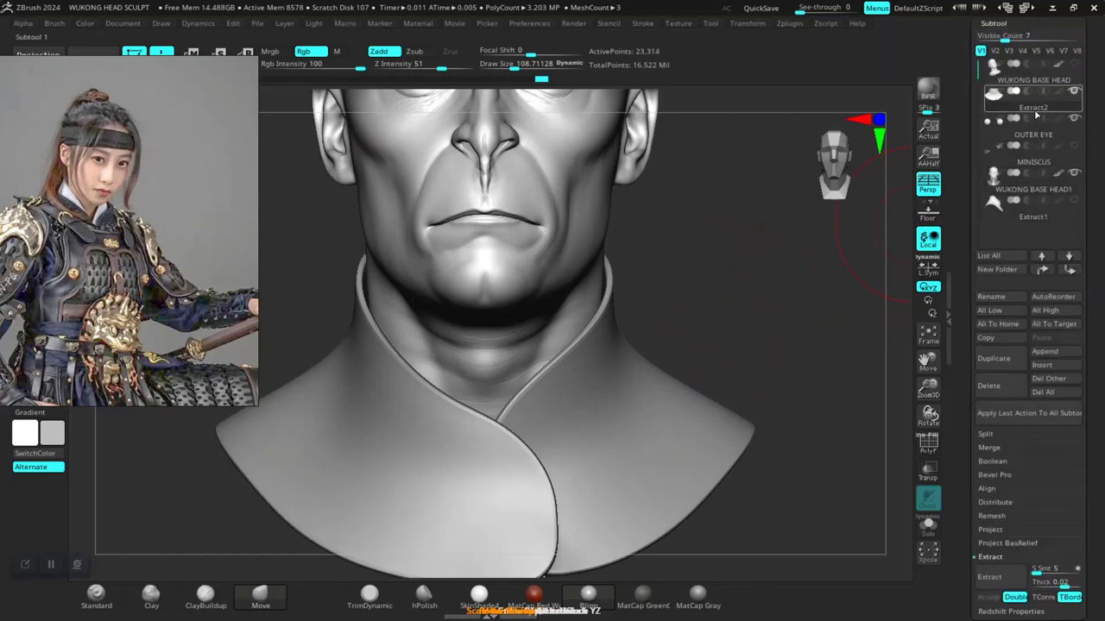
pyautogui.click(1027, 222)
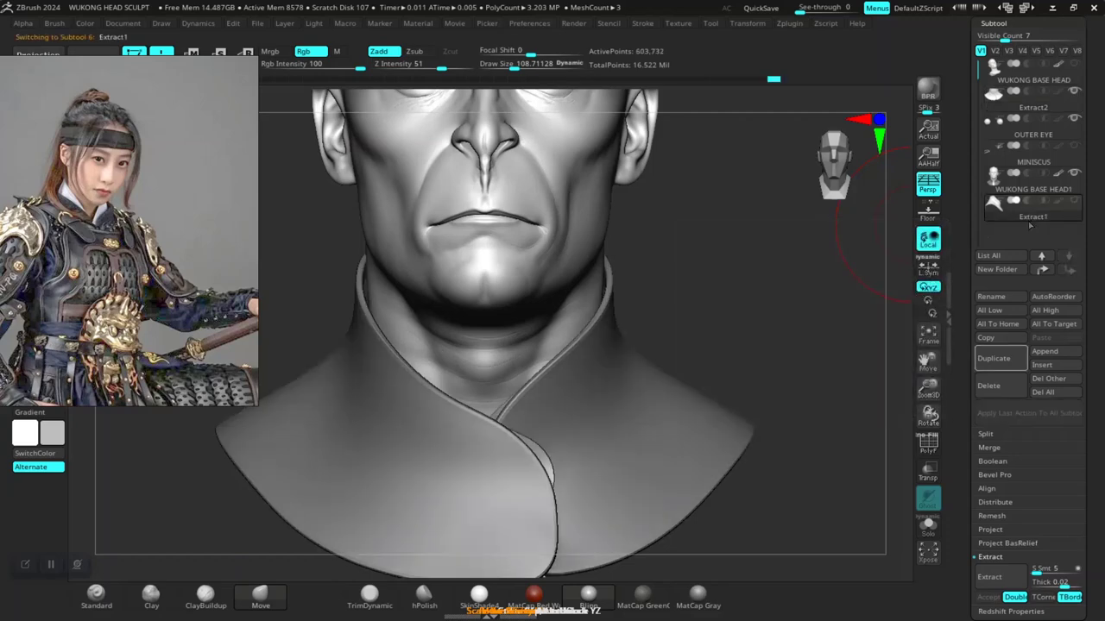
# Try dividing the Extract1 collar once, inspect it around the neck, and undo the division
pyautogui.press('ctrl')
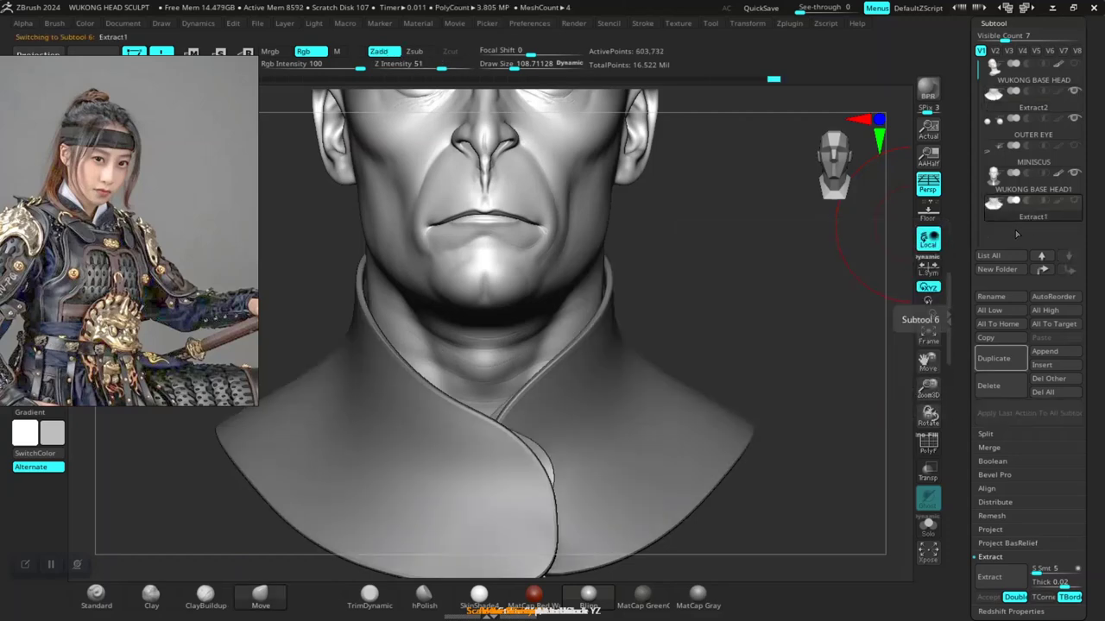
pyautogui.hotkey('ctrl', 'd')
pyautogui.moveTo(1017, 218)
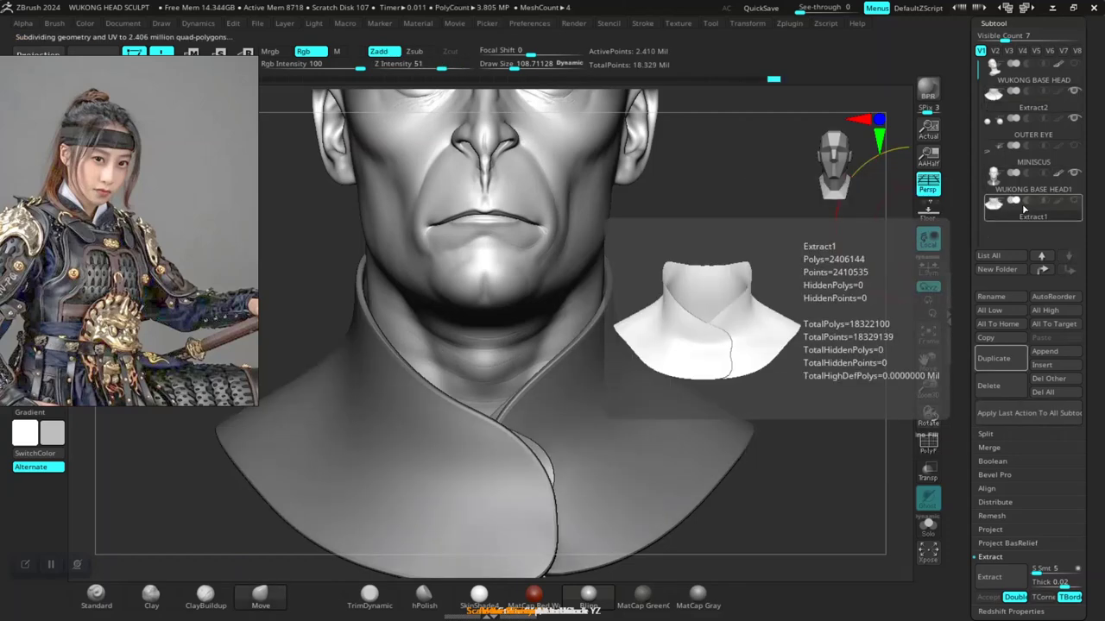
pyautogui.moveTo(854, 312); pyautogui.dragTo(769, 286)
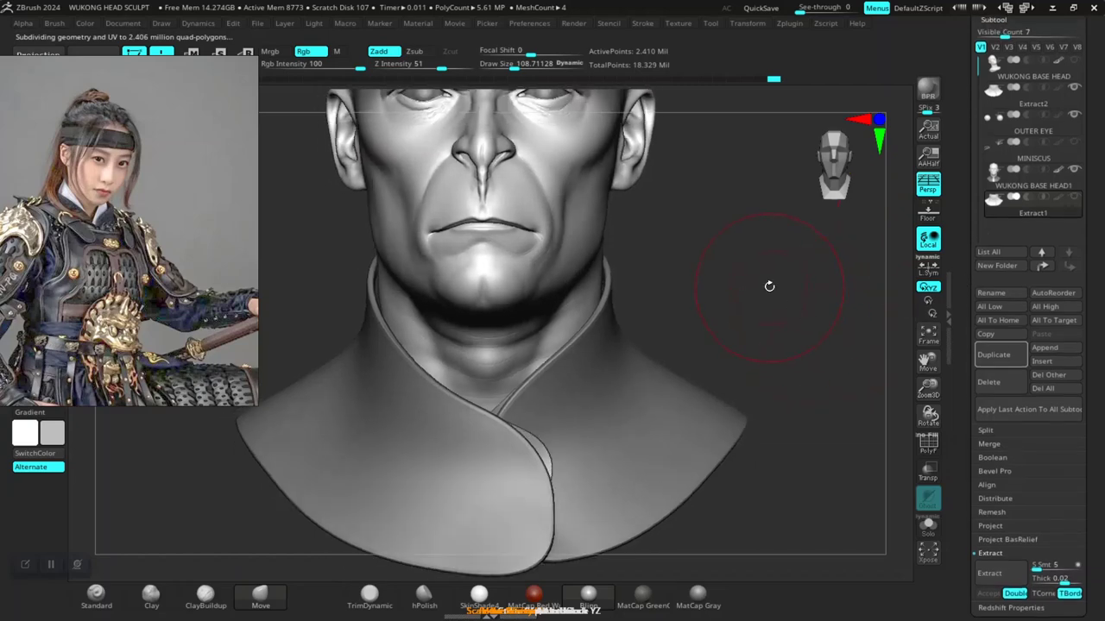
pyautogui.hotkey('ctrl', 'z')
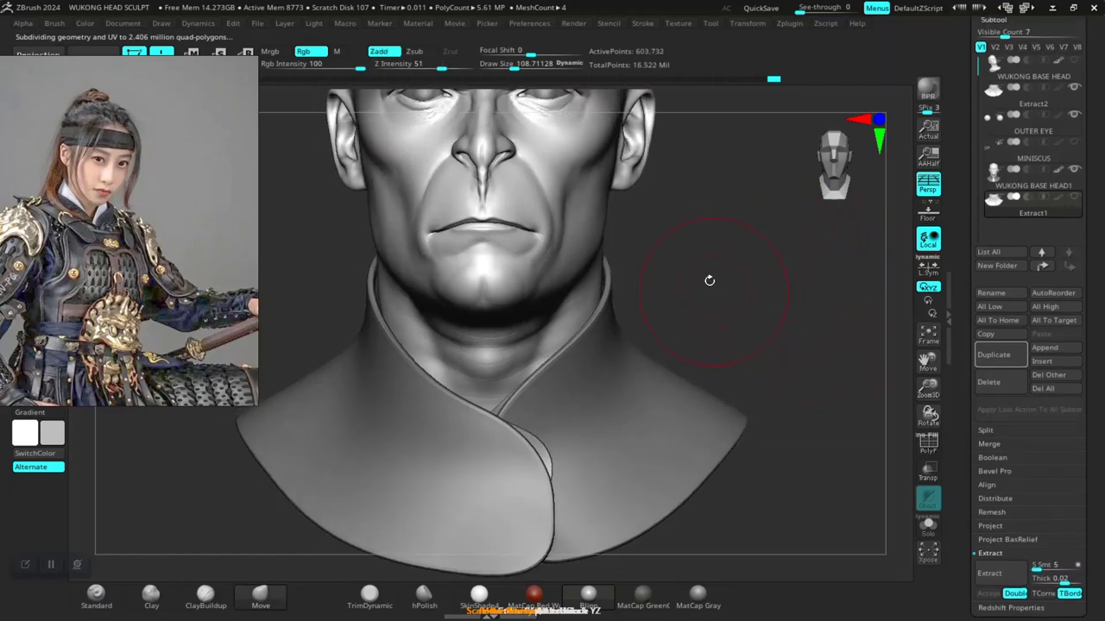
# Duplicate the Extract1 collar and move the copy directly below Extract2 in the subtool order
pyautogui.moveTo(954, 383); pyautogui.dragTo(960, 141)
pyautogui.click(986, 392)
pyautogui.moveTo(963, 340); pyautogui.dragTo(960, 457)
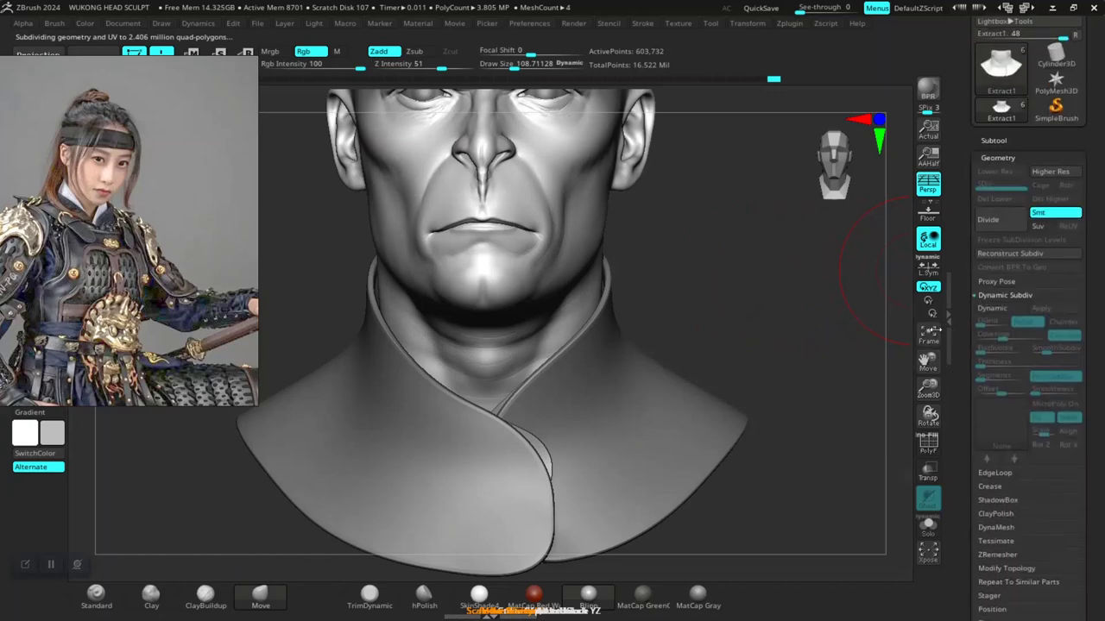
pyautogui.moveTo(826, 293); pyautogui.dragTo(764, 289)
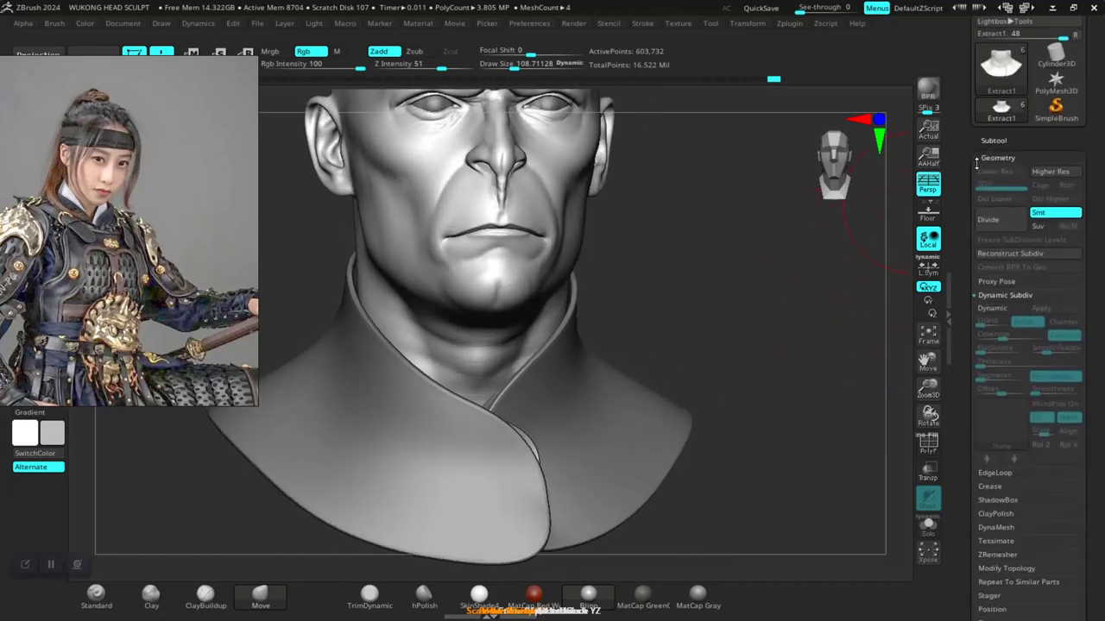
pyautogui.click(995, 139)
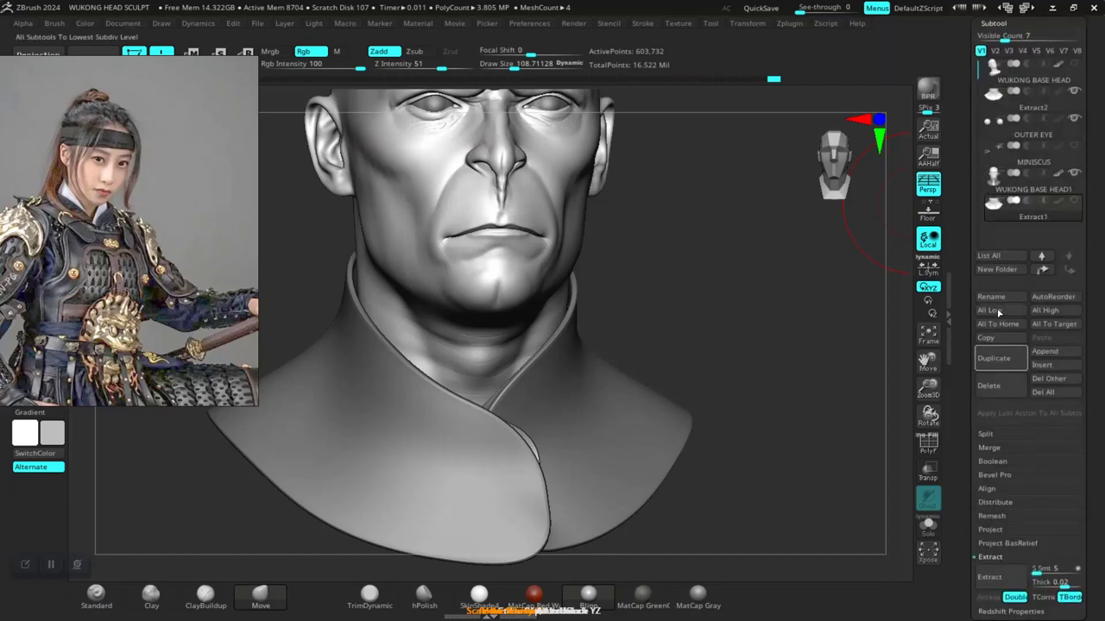
pyautogui.click(998, 360)
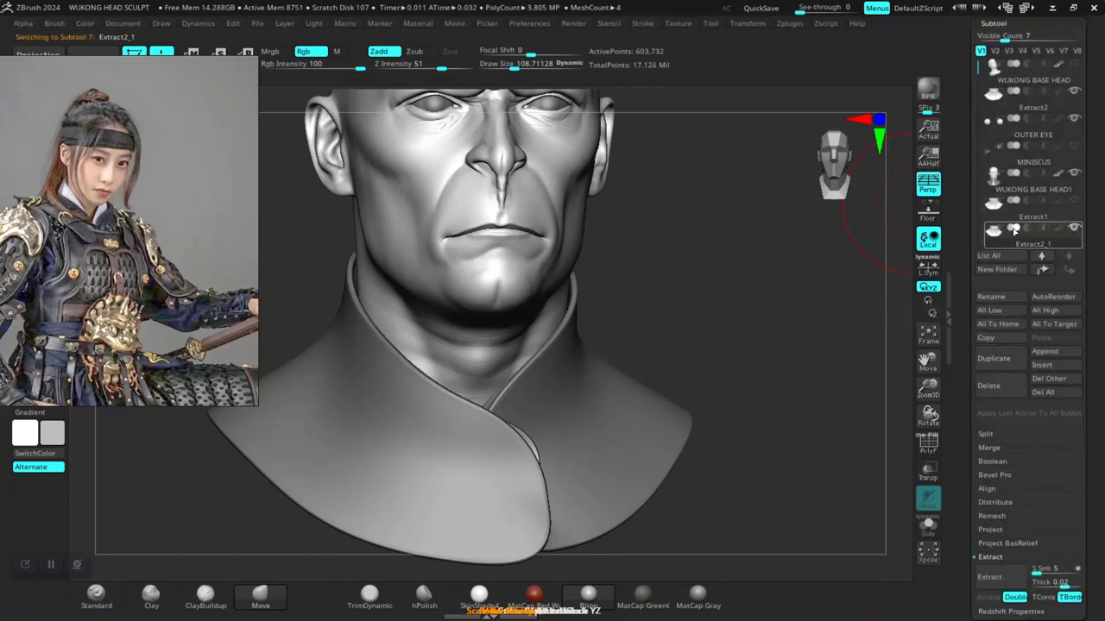
pyautogui.moveTo(1044, 221); pyautogui.dragTo(983, 154)
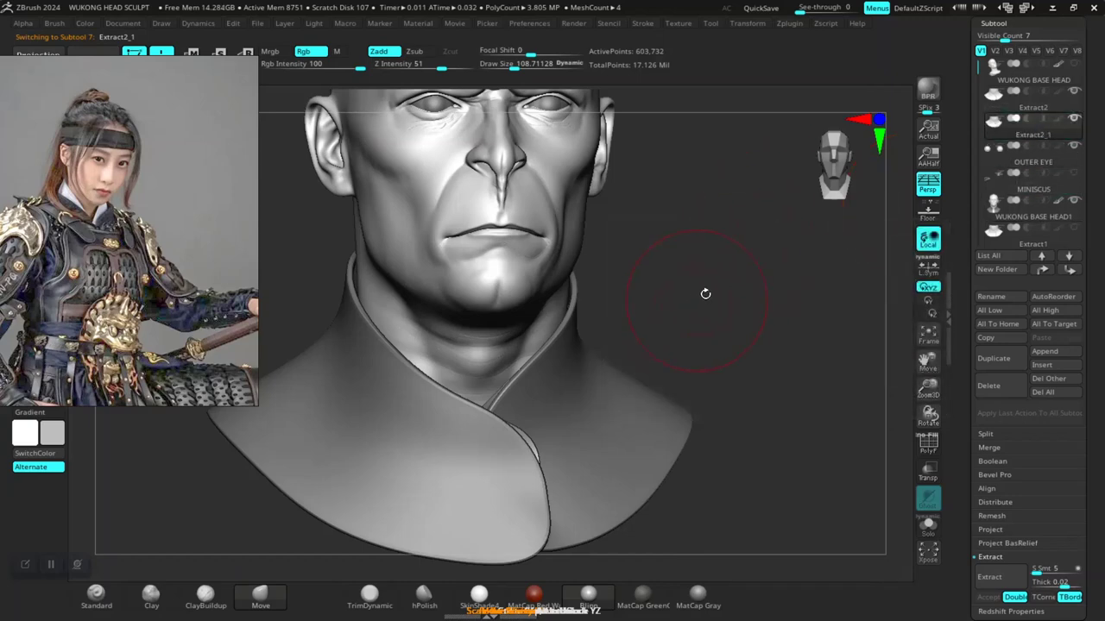
# Study the layered neckline and buckled strap in the armour reference, and hide the thickened Extract2 collar
pyautogui.keyDown('alt'); pyautogui.moveTo(741, 296); pyautogui.dragTo(758, 307); pyautogui.keyUp('alt')
pyautogui.moveTo(135, 298); pyautogui.dragTo(870, 350, button='right')
pyautogui.scroll(3, 822, 219)
pyautogui.scroll(5, 813, 306)
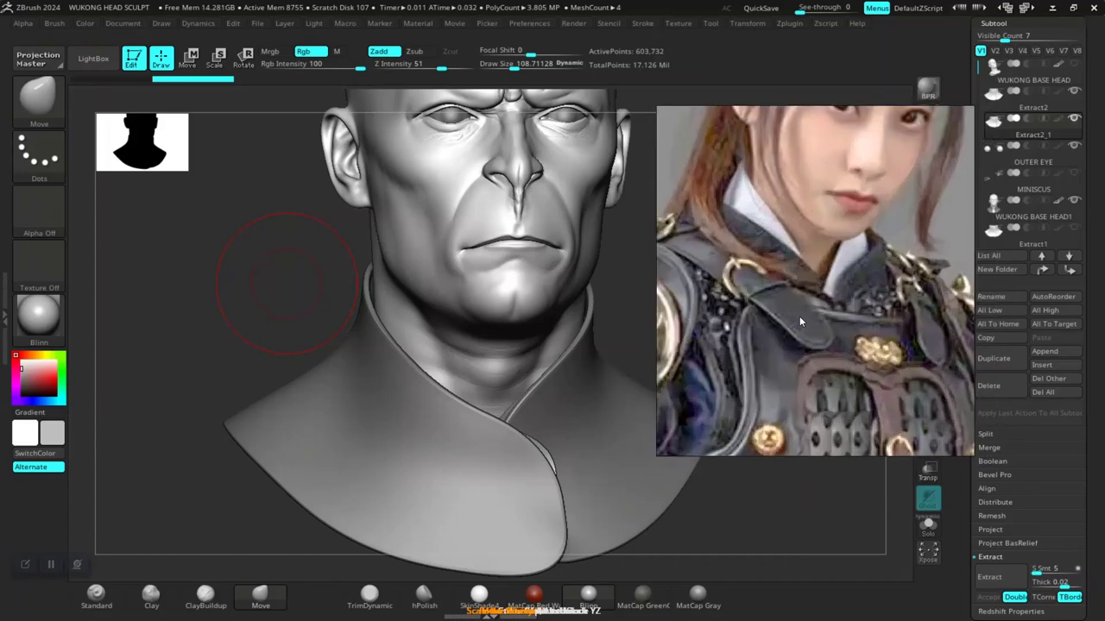
pyautogui.scroll(1, 809, 323)
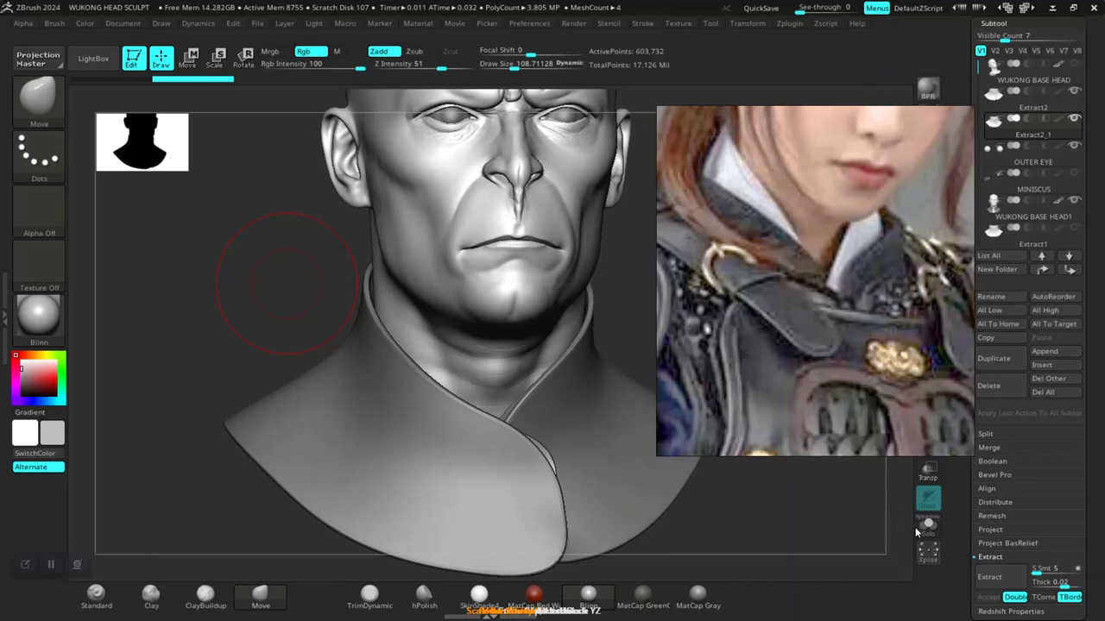
pyautogui.moveTo(849, 398)
pyautogui.mouseDown(button='right')
pyautogui.moveTo(823, 282)
pyautogui.moveTo(712, 345)
pyautogui.mouseUp(button='right')
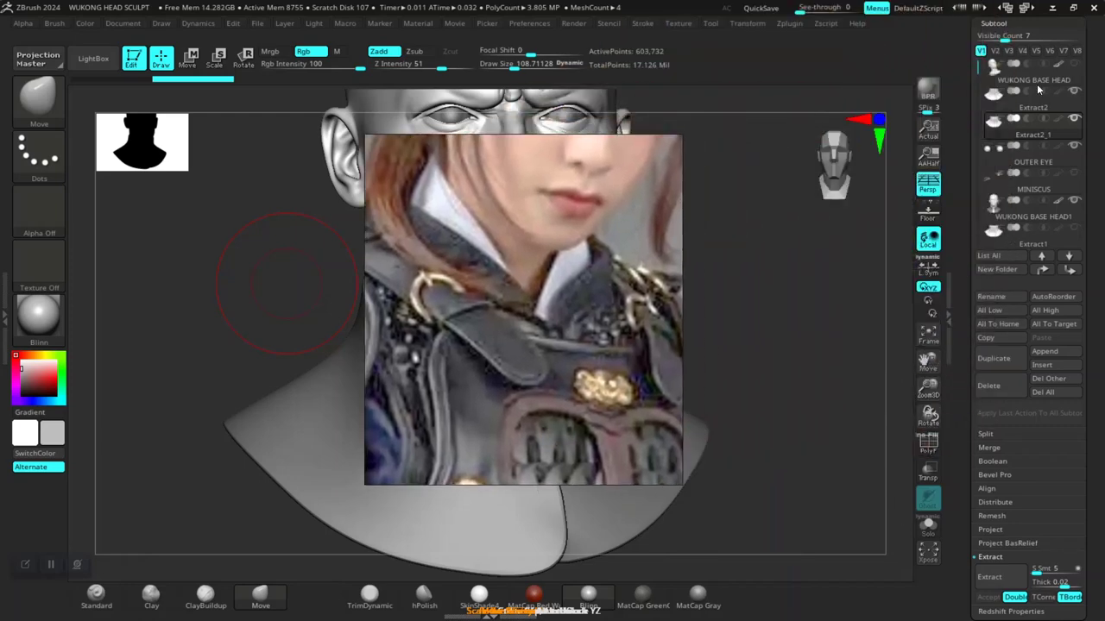
pyautogui.moveTo(470, 392)
pyautogui.mouseDown()
pyautogui.moveTo(812, 335)
pyautogui.moveTo(833, 347)
pyautogui.moveTo(85, 251)
pyautogui.moveTo(121, 270)
pyautogui.mouseUp()
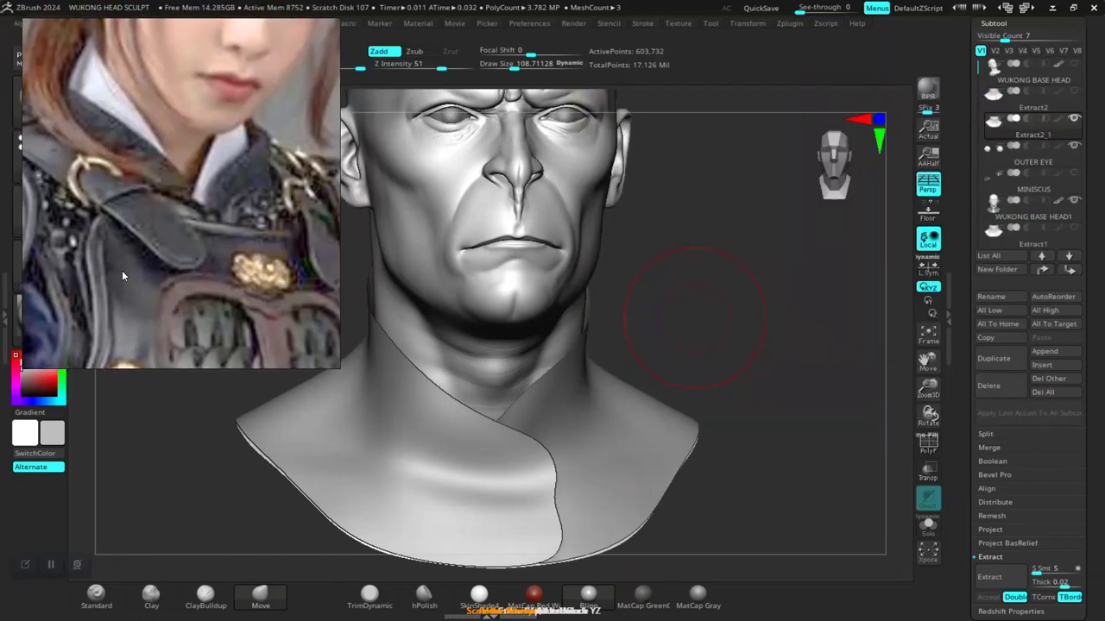
# Isolate WUKONG BASE HEAD1 and lower the upper edge of its neck mask in side view
pyautogui.click(1027, 231)
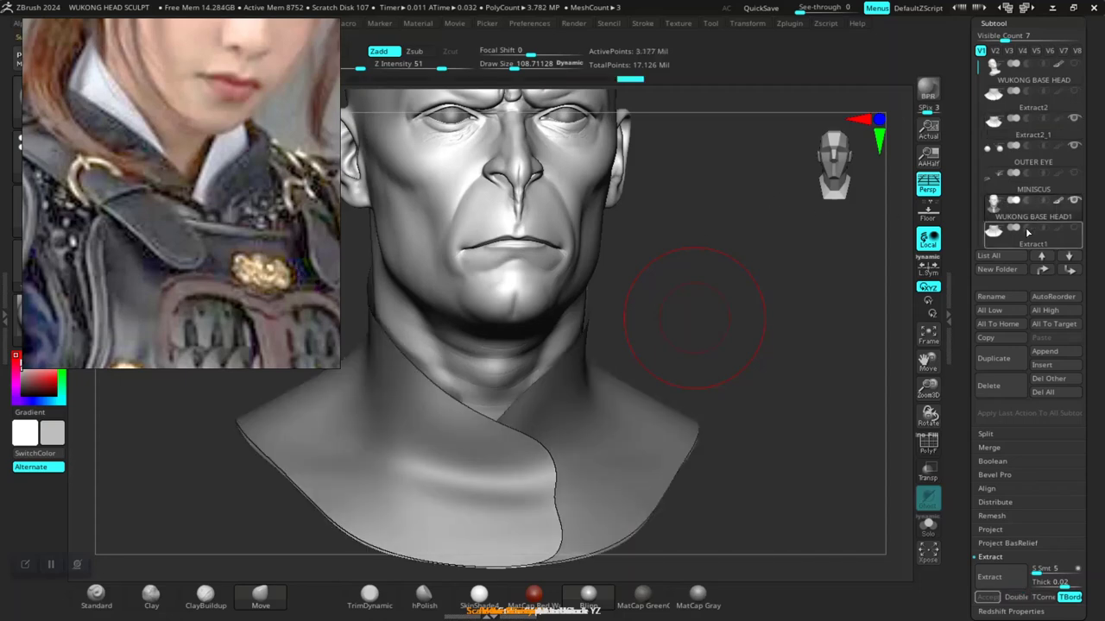
pyautogui.click(928, 524)
pyautogui.moveTo(706, 346)
pyautogui.mouseDown()
pyautogui.moveTo(767, 340)
pyautogui.moveTo(702, 342)
pyautogui.mouseUp()
pyautogui.moveTo(67, 298); pyautogui.dragTo(896, 291)
pyautogui.moveTo(720, 319); pyautogui.dragTo(783, 300)
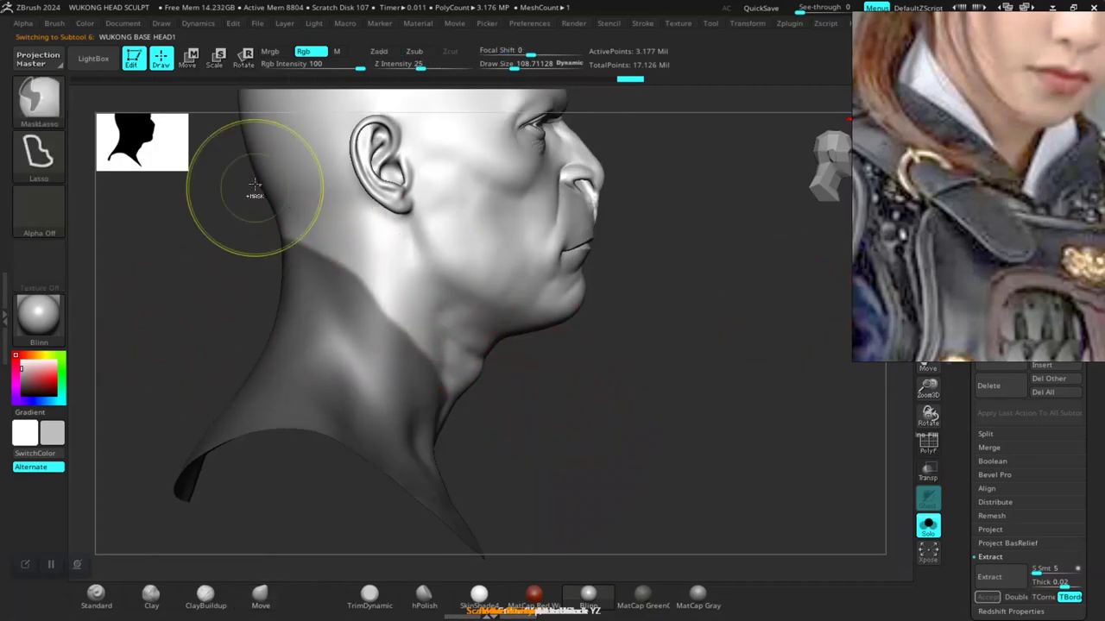
pyautogui.moveTo(259, 172)
pyautogui.keyDown('ctrl'); pyautogui.mouseDown()
pyautogui.moveTo(221, 229)
pyautogui.moveTo(249, 282)
pyautogui.moveTo(430, 406)
pyautogui.moveTo(537, 166)
pyautogui.mouseUp(); pyautogui.keyUp('ctrl')
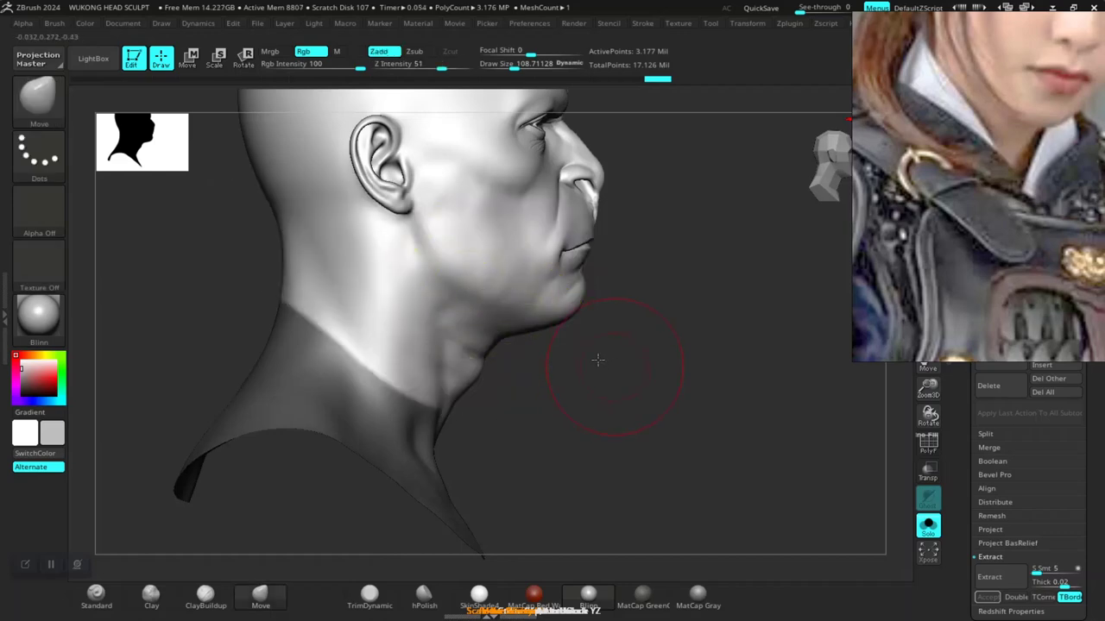
# Refine the mask over the bust's neck and shoulders, leaving a narrow unmasked strip down the centre of the chest
pyautogui.moveTo(596, 363); pyautogui.dragTo(473, 309)
pyautogui.moveTo(546, 298)
pyautogui.keyDown('alt'); pyautogui.mouseDown()
pyautogui.moveTo(602, 262)
pyautogui.moveTo(669, 288)
pyautogui.moveTo(656, 330)
pyautogui.moveTo(620, 326)
pyautogui.moveTo(633, 335)
pyautogui.moveTo(579, 333)
pyautogui.moveTo(673, 320)
pyautogui.moveTo(658, 283)
pyautogui.mouseUp(); pyautogui.keyUp('alt')
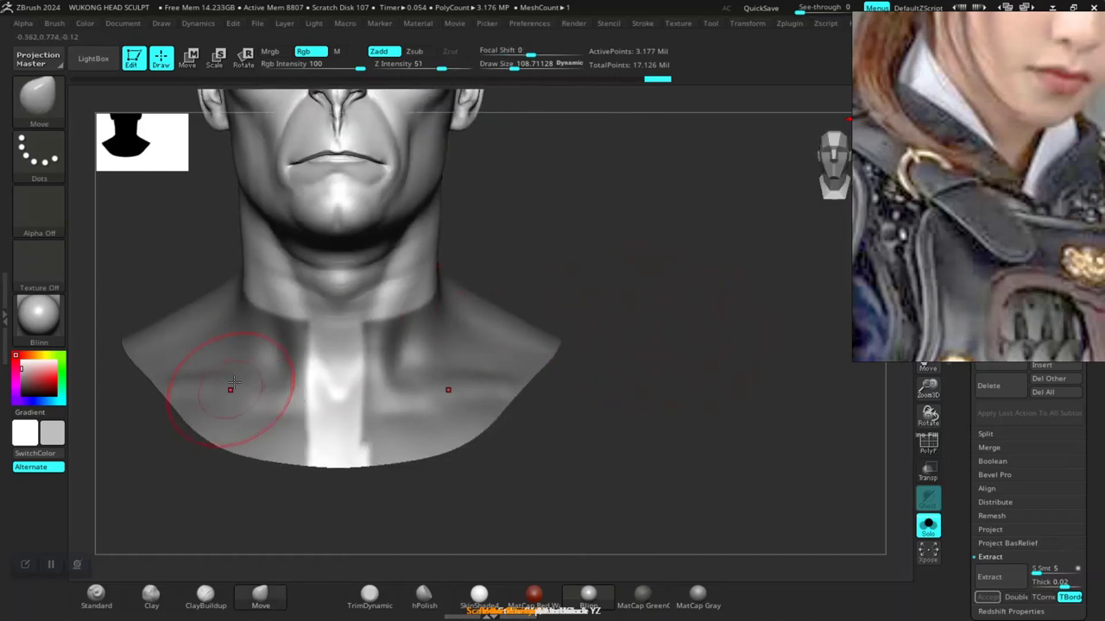
pyautogui.moveTo(153, 522)
pyautogui.keyDown('ctrl'); pyautogui.mouseDown()
pyautogui.moveTo(148, 406)
pyautogui.moveTo(250, 315)
pyautogui.moveTo(289, 317)
pyautogui.moveTo(313, 321)
pyautogui.moveTo(331, 389)
pyautogui.moveTo(321, 539)
pyautogui.mouseUp(); pyautogui.keyUp('ctrl')
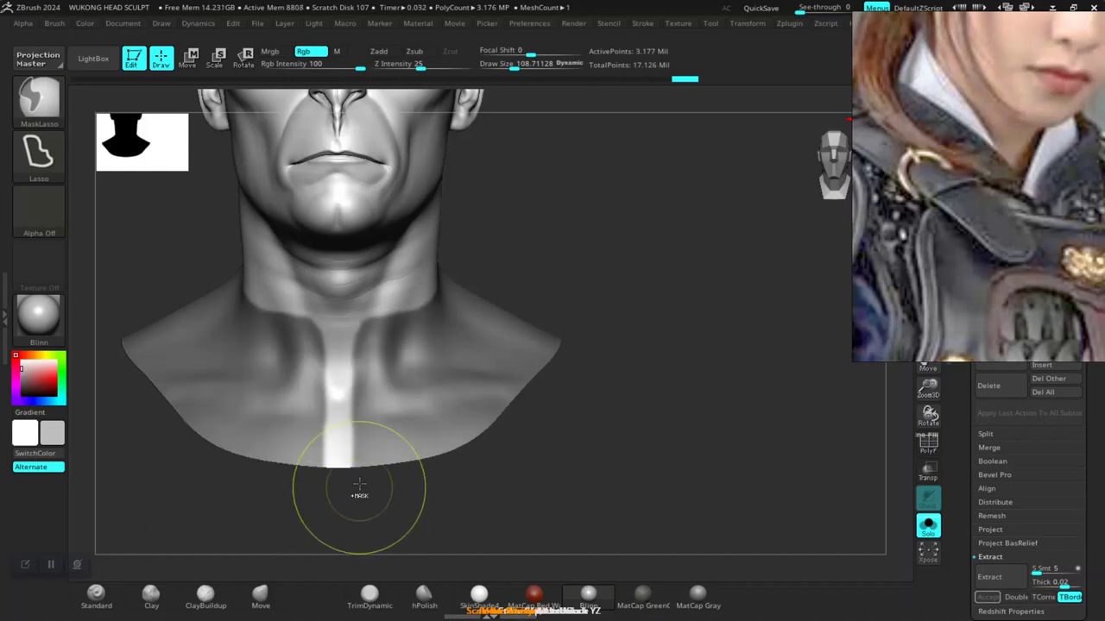
pyautogui.moveTo(427, 497)
pyautogui.mouseDown()
pyautogui.moveTo(464, 503)
pyautogui.moveTo(500, 466)
pyautogui.mouseUp()
pyautogui.moveTo(609, 458)
pyautogui.mouseDown()
pyautogui.moveTo(647, 458)
pyautogui.moveTo(439, 389)
pyautogui.mouseUp()
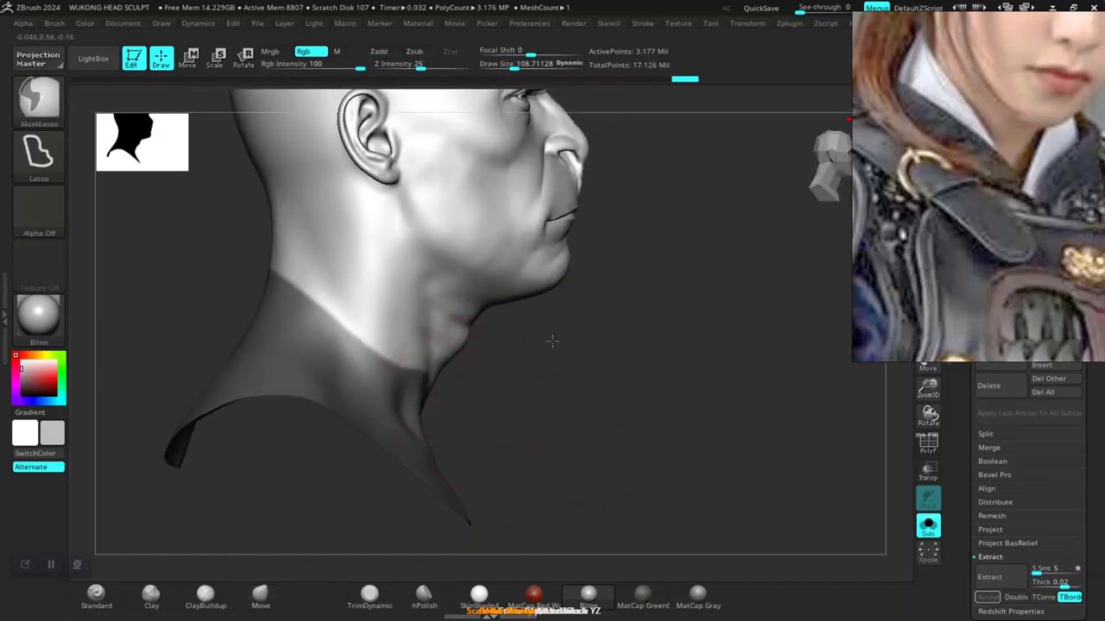
pyautogui.moveTo(552, 342)
pyautogui.keyDown('ctrl'); pyautogui.mouseDown()
pyautogui.moveTo(419, 405)
pyautogui.moveTo(439, 157)
pyautogui.moveTo(647, 340)
pyautogui.moveTo(597, 374)
pyautogui.moveTo(647, 370)
pyautogui.moveTo(586, 373)
pyautogui.moveTo(604, 375)
pyautogui.moveTo(602, 392)
pyautogui.moveTo(557, 399)
pyautogui.mouseUp(); pyautogui.keyUp('ctrl')
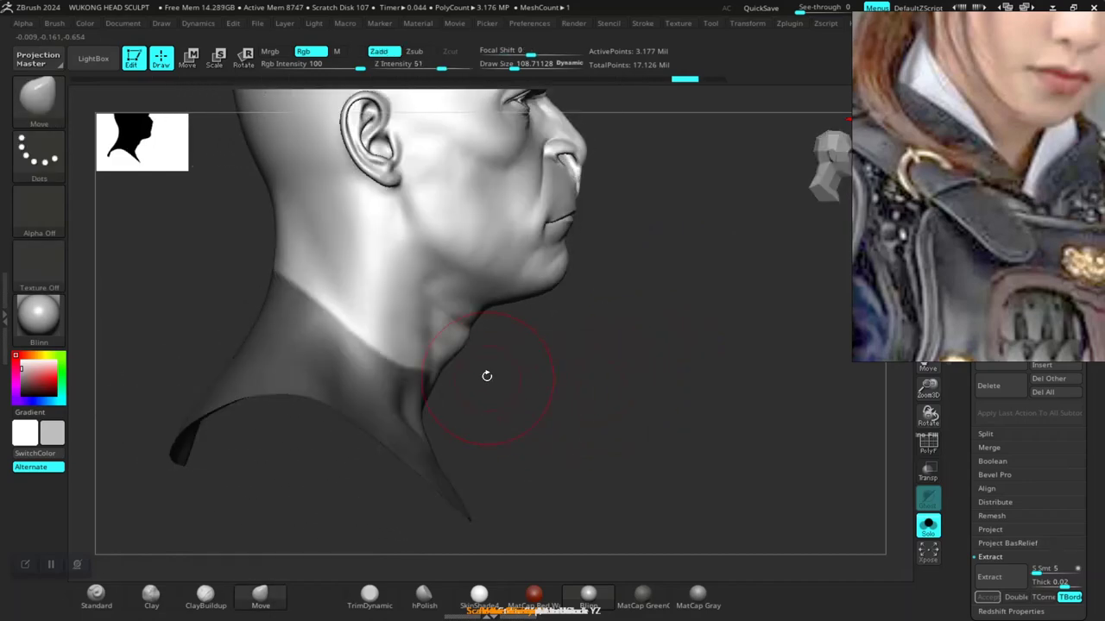
pyautogui.moveTo(508, 333)
pyautogui.keyDown('ctrl'); pyautogui.mouseDown()
pyautogui.moveTo(393, 320)
pyautogui.moveTo(401, 390)
pyautogui.moveTo(762, 434)
pyautogui.moveTo(619, 424)
pyautogui.moveTo(629, 416)
pyautogui.moveTo(661, 427)
pyautogui.mouseUp(); pyautogui.keyUp('ctrl')
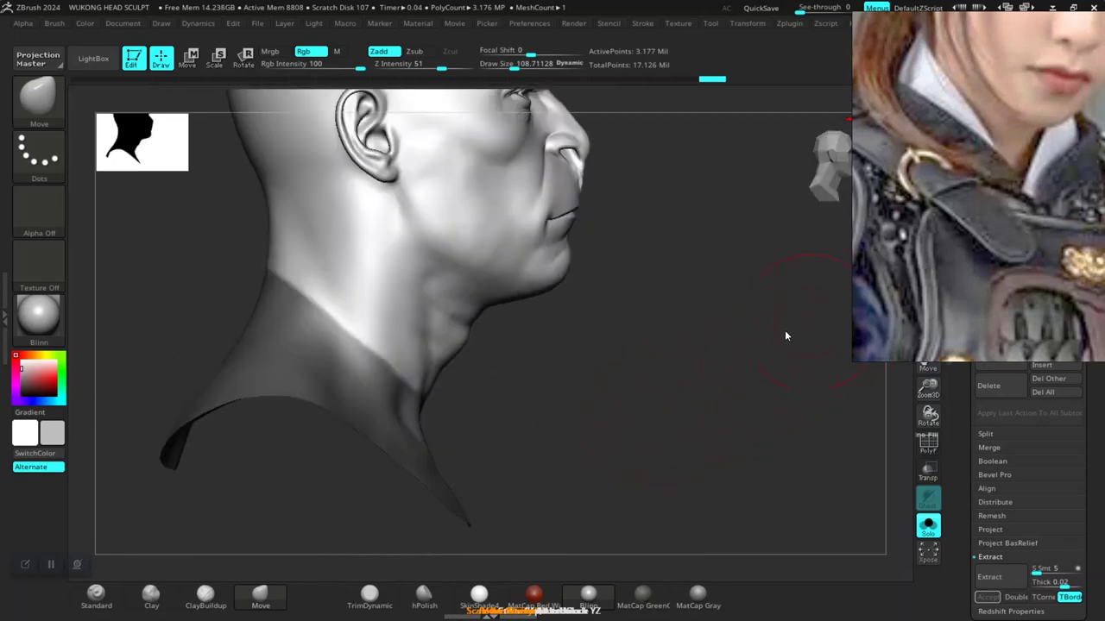
pyautogui.moveTo(778, 398); pyautogui.dragTo(704, 361)
pyautogui.moveTo(636, 360); pyautogui.dragTo(769, 321)
# Extract the masked neck and shoulder area with a thickness of 0.02 and accept it as a new subtool
pyautogui.moveTo(924, 290); pyautogui.dragTo(415, 171)
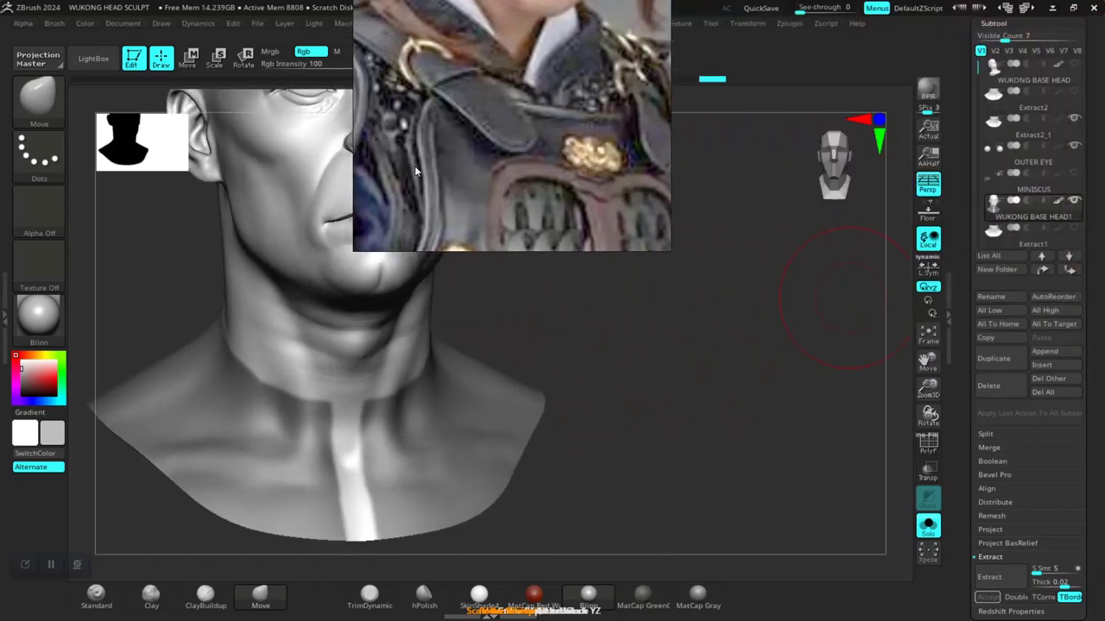
pyautogui.scroll(-4, 988, 336)
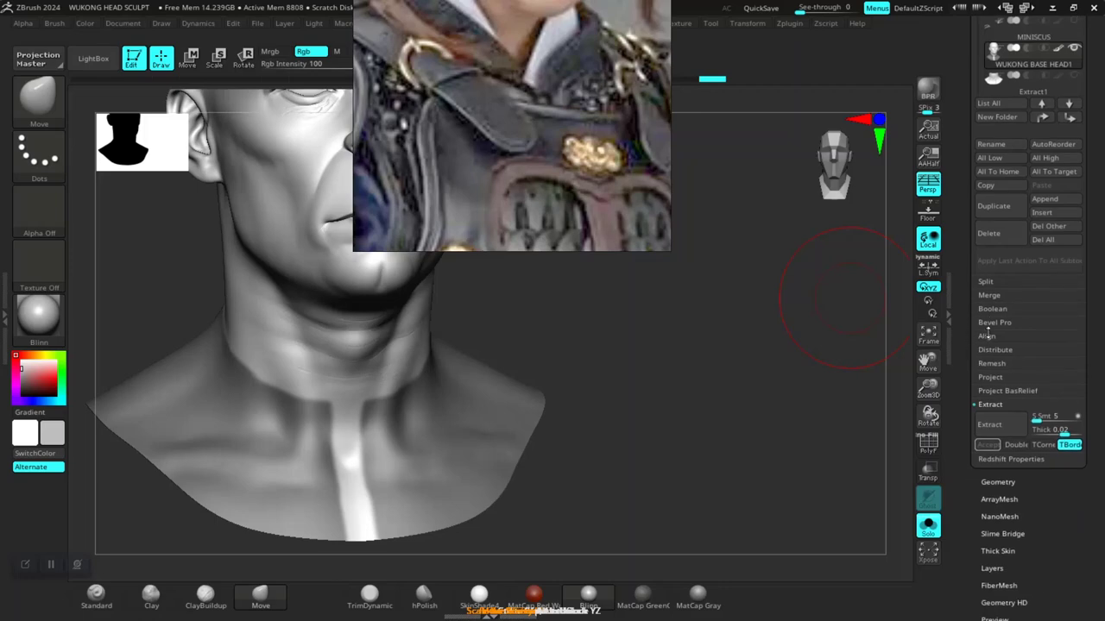
pyautogui.click(990, 427)
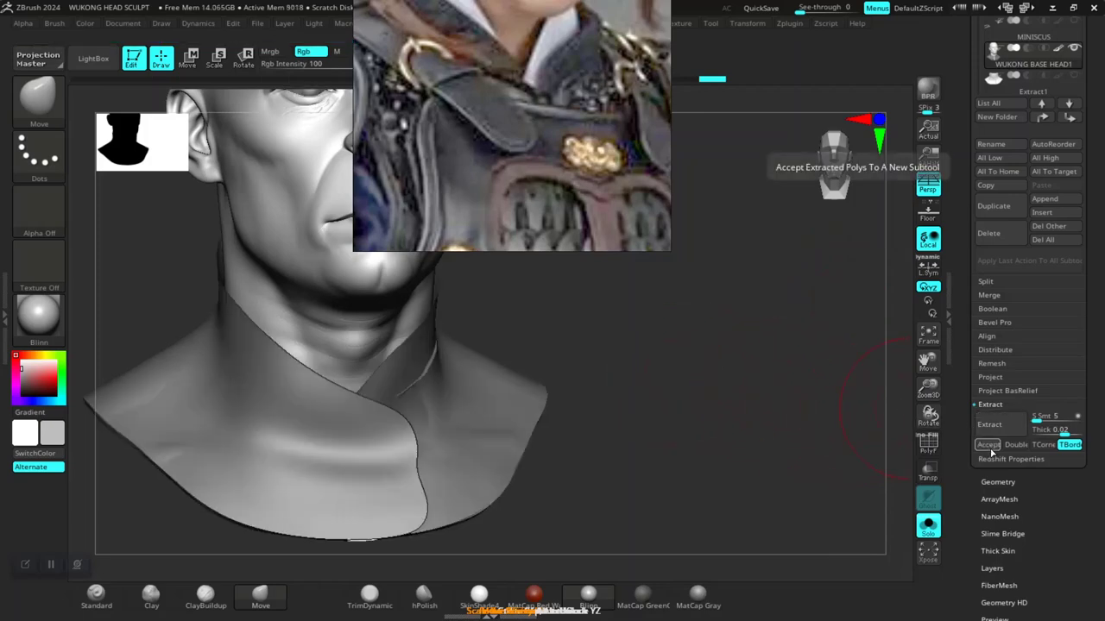
pyautogui.click(990, 445)
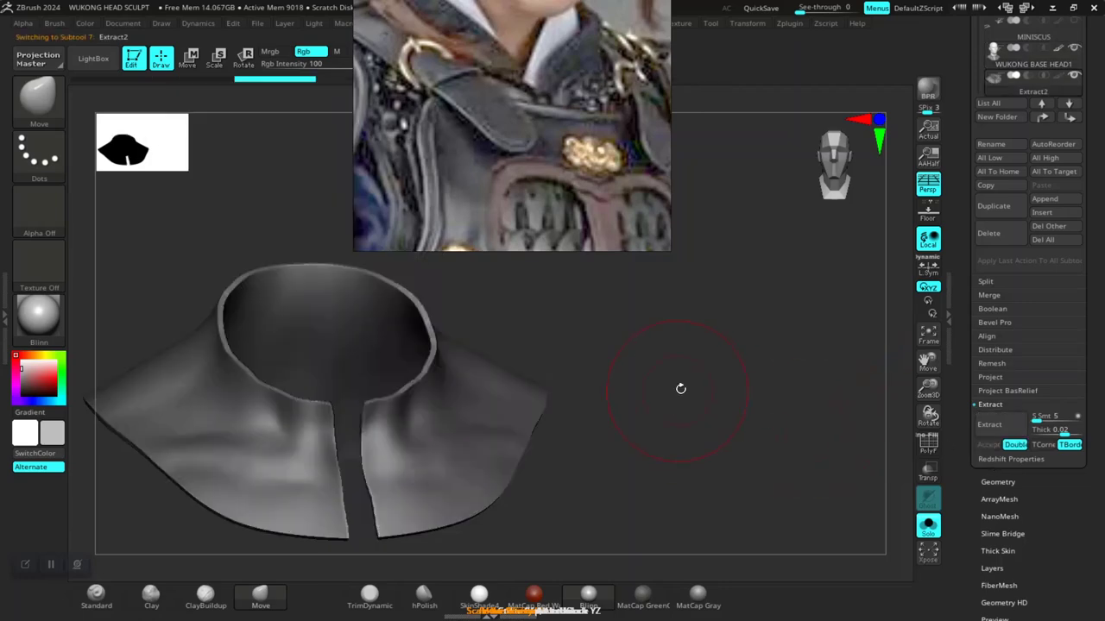
# Clear the mask on the extracted collar piece and display it together with the head and the other collar
pyautogui.moveTo(584, 367); pyautogui.dragTo(888, 432)
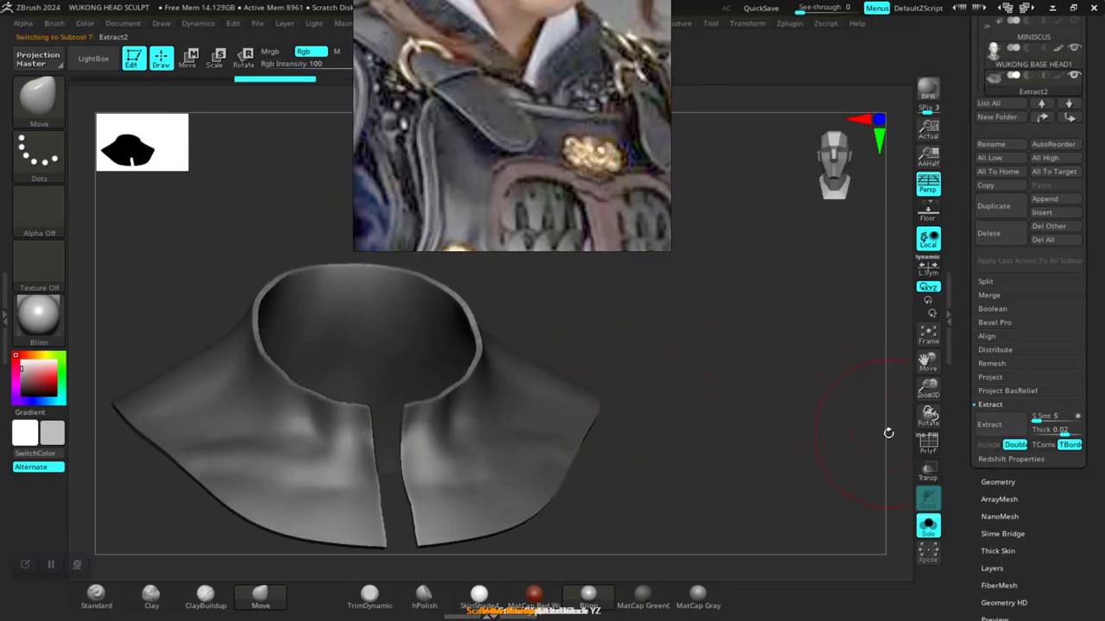
pyautogui.click(927, 528)
pyautogui.moveTo(681, 385); pyautogui.dragTo(653, 377)
pyautogui.click(928, 524)
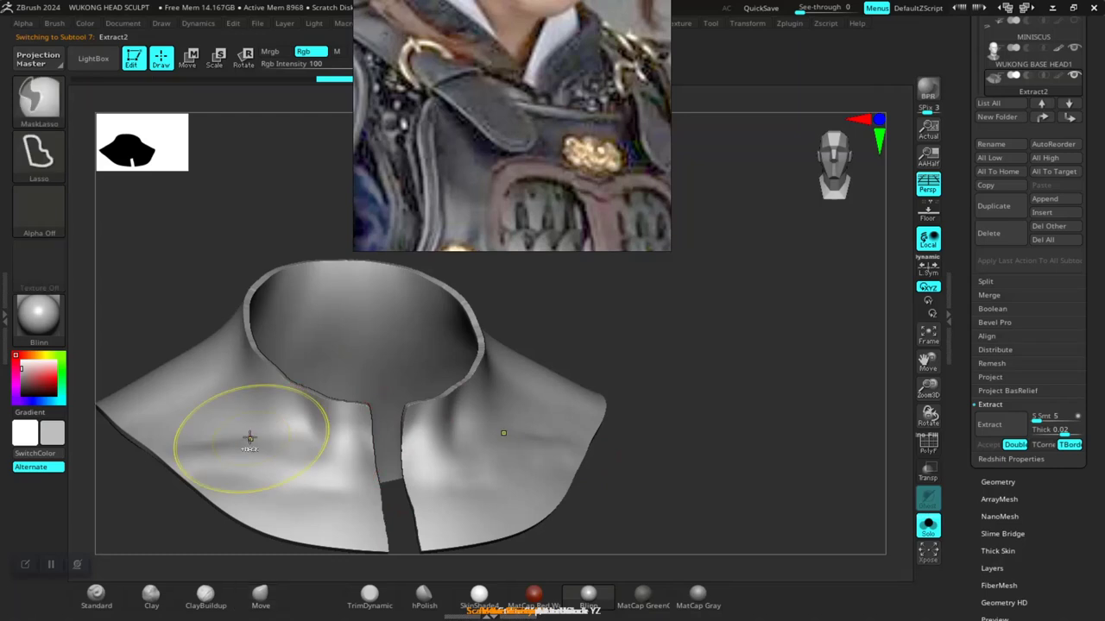
pyautogui.click(927, 526)
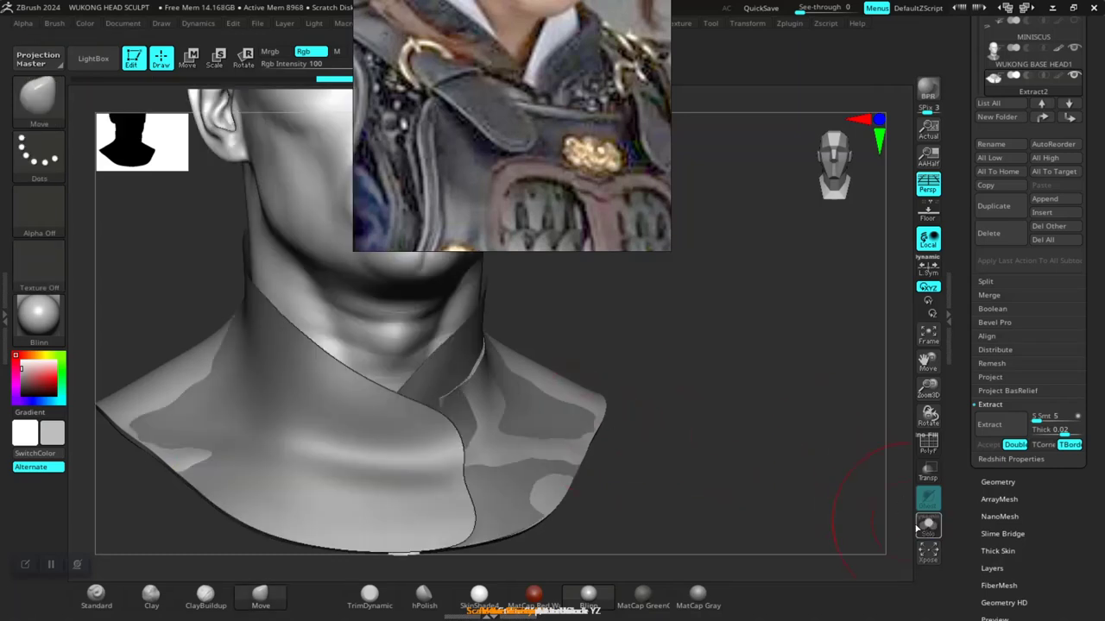
# Centre the transform gizmo on the new collar piece and move the reference image clear of the bust
pyautogui.press('r')
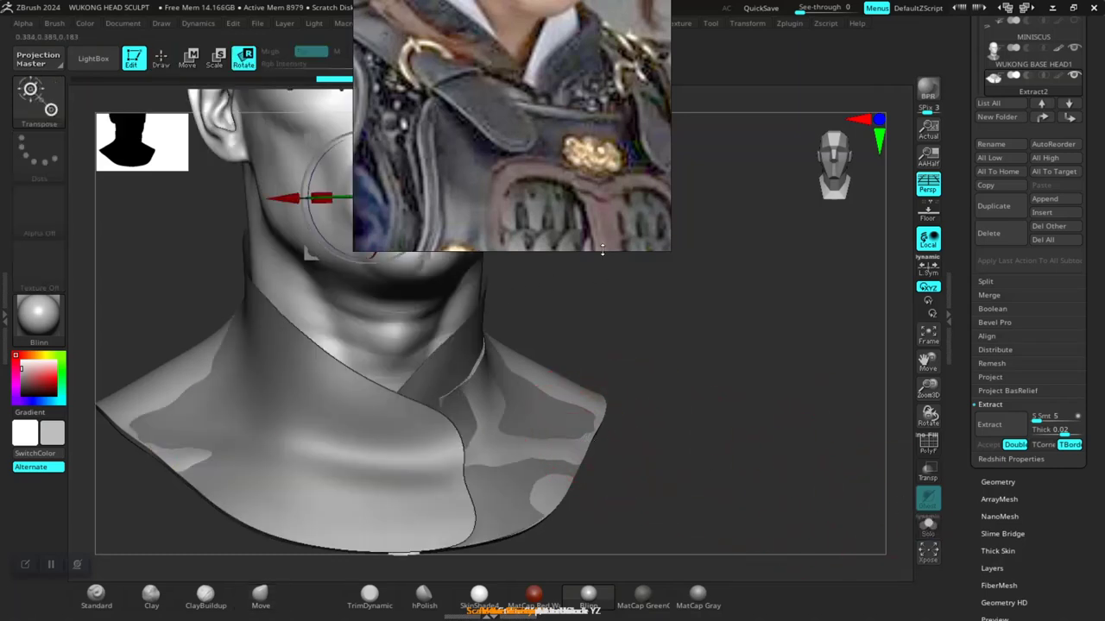
pyautogui.moveTo(557, 188); pyautogui.dragTo(956, 237, button='right')
pyautogui.keyDown('shift'); pyautogui.moveTo(737, 351); pyautogui.dragTo(712, 366); pyautogui.keyUp('shift')
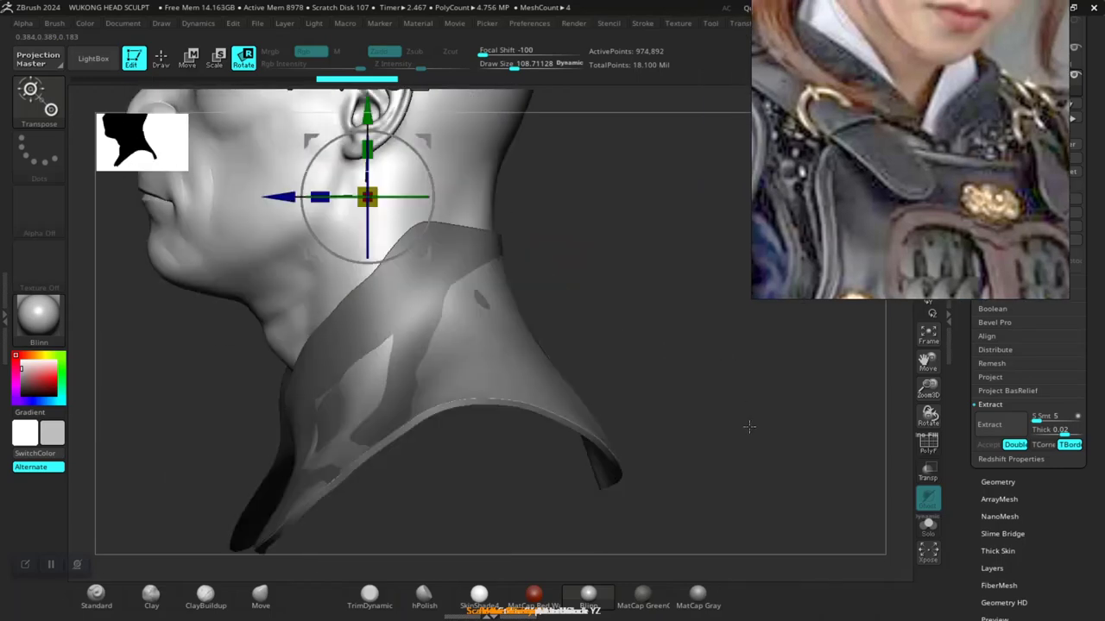
pyautogui.moveTo(749, 426); pyautogui.dragTo(649, 375)
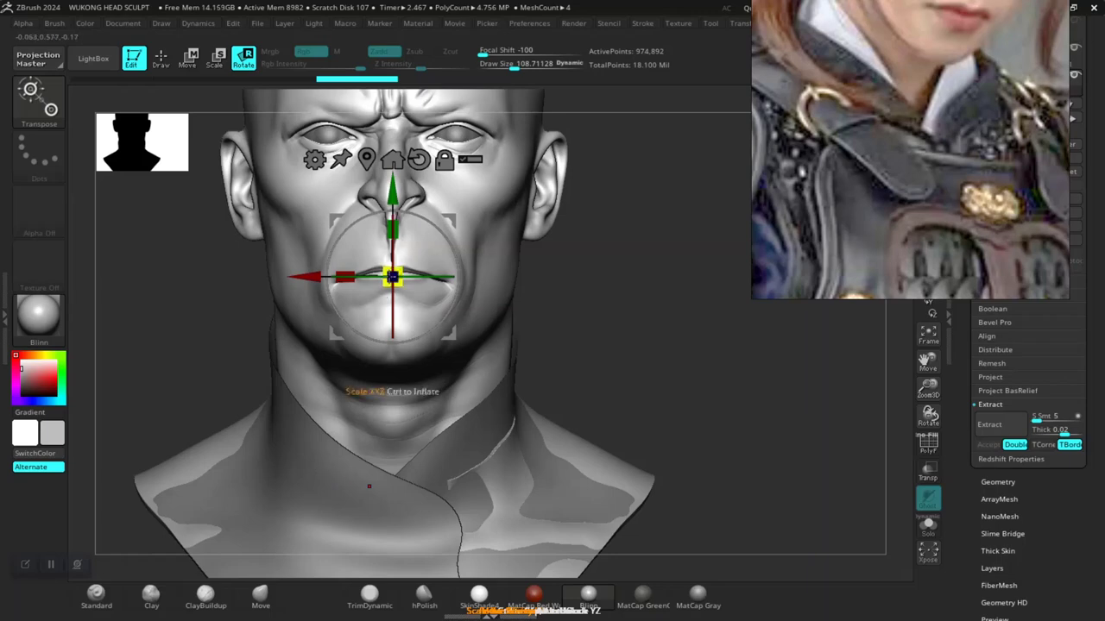
pyautogui.click(367, 159)
pyautogui.keyDown('alt'); pyautogui.moveTo(624, 357); pyautogui.dragTo(650, 254); pyautogui.keyUp('alt')
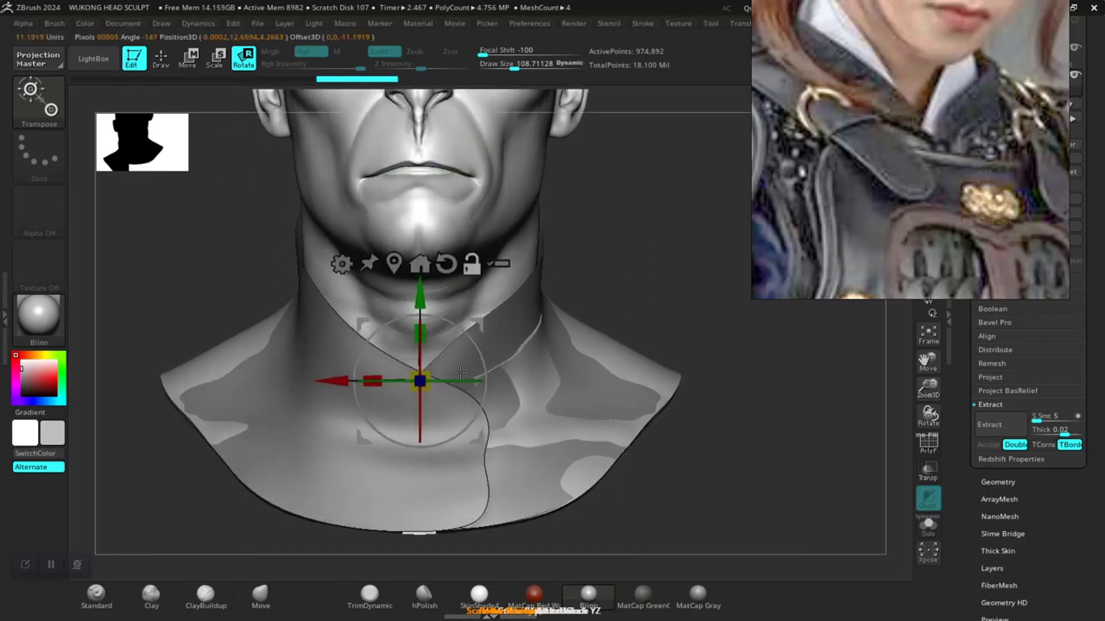
# Scale the new collar piece up around the neck, undoing one adjustment and refining its fit
pyautogui.moveTo(423, 393); pyautogui.dragTo(479, 412)
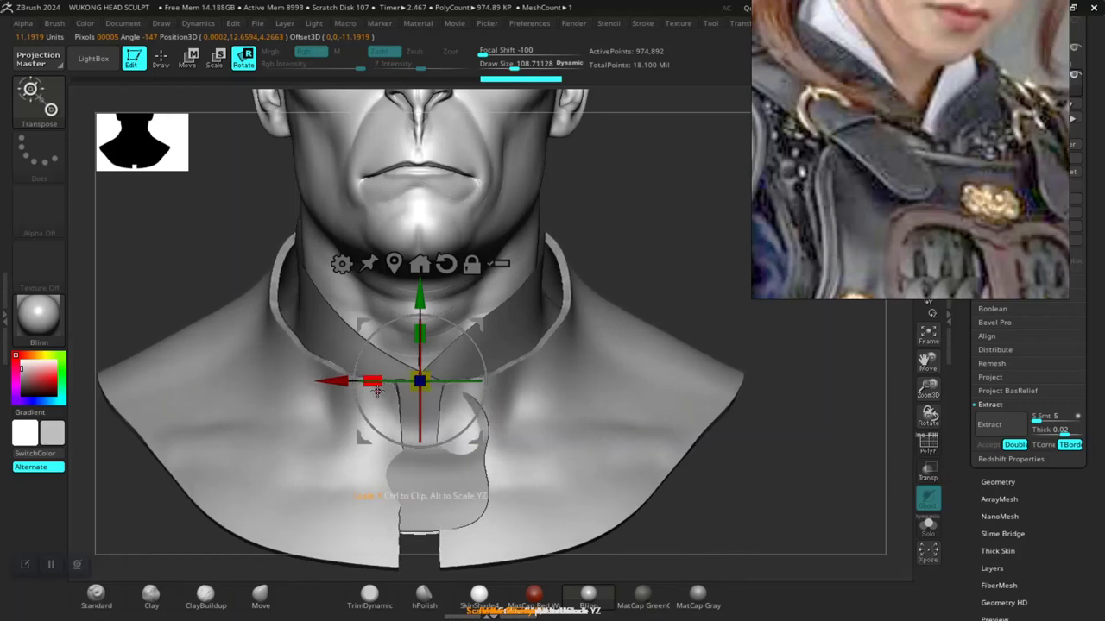
pyautogui.moveTo(648, 278); pyautogui.dragTo(416, 342)
pyautogui.hotkey('ctrl', 'z')
pyautogui.moveTo(599, 282); pyautogui.dragTo(661, 285)
pyautogui.moveTo(626, 328); pyautogui.dragTo(566, 377)
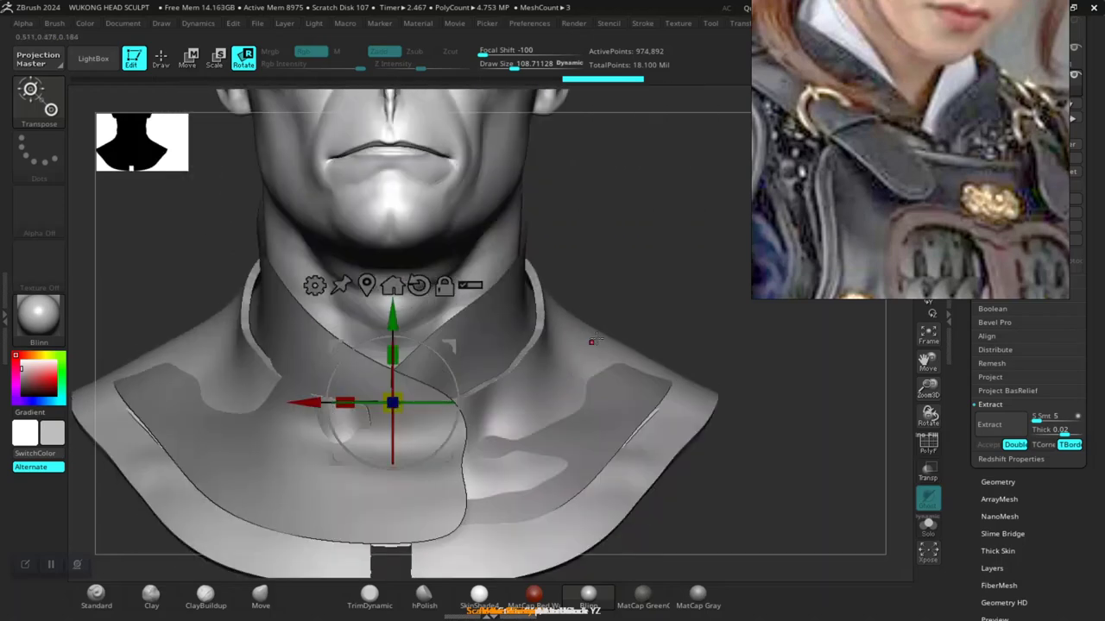
# Activate the Move brush with a draw size of about 182 and select the Extract2_1 collar subtool
pyautogui.press('q')
pyautogui.press('space')
pyautogui.moveTo(462, 335); pyautogui.dragTo(480, 333)
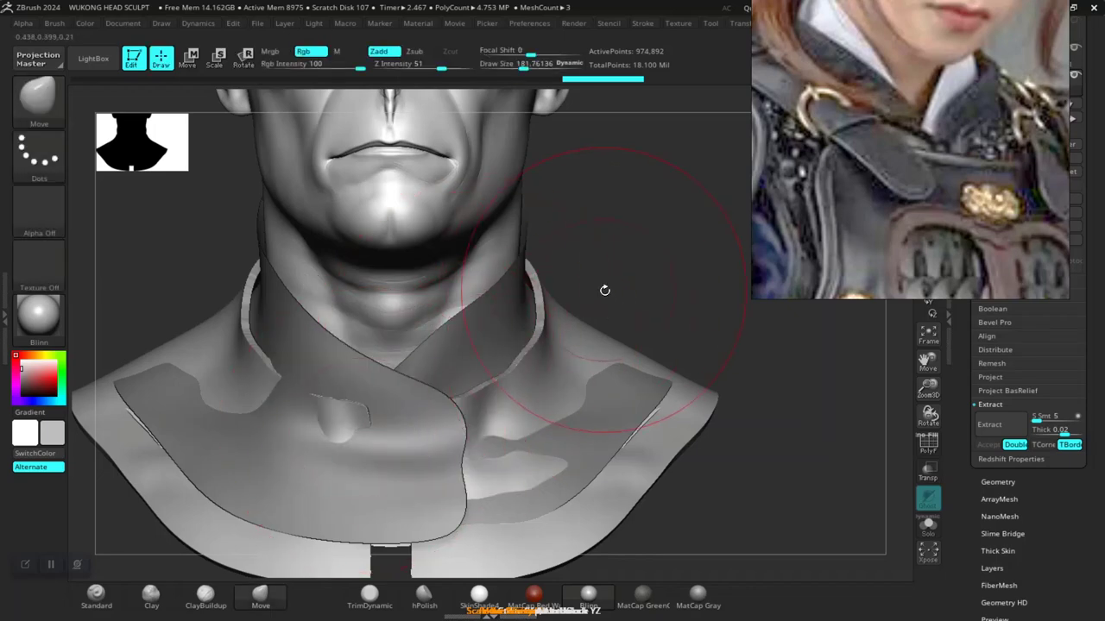
pyautogui.moveTo(604, 290)
pyautogui.mouseDown()
pyautogui.moveTo(636, 314)
pyautogui.moveTo(597, 357)
pyautogui.moveTo(632, 358)
pyautogui.moveTo(618, 322)
pyautogui.moveTo(544, 342)
pyautogui.moveTo(579, 342)
pyautogui.moveTo(681, 438)
pyautogui.moveTo(671, 377)
pyautogui.moveTo(628, 444)
pyautogui.moveTo(646, 444)
pyautogui.moveTo(558, 395)
pyautogui.moveTo(543, 430)
pyautogui.mouseUp()
pyautogui.keyDown('alt'); pyautogui.click(457, 418); pyautogui.keyUp('alt')
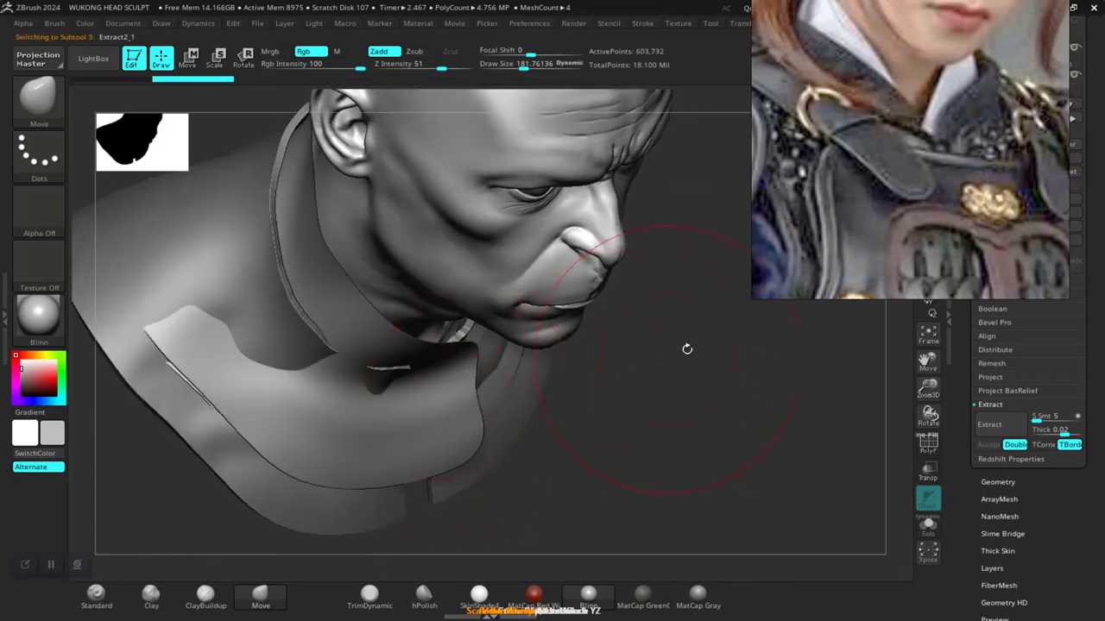
# Hide the Extract2_1 collar and show the Extract2 overlapping collar beneath the base head in the subtool list
pyautogui.moveTo(931, 229); pyautogui.dragTo(606, 254, button='right')
pyautogui.scroll(4, 996, 144)
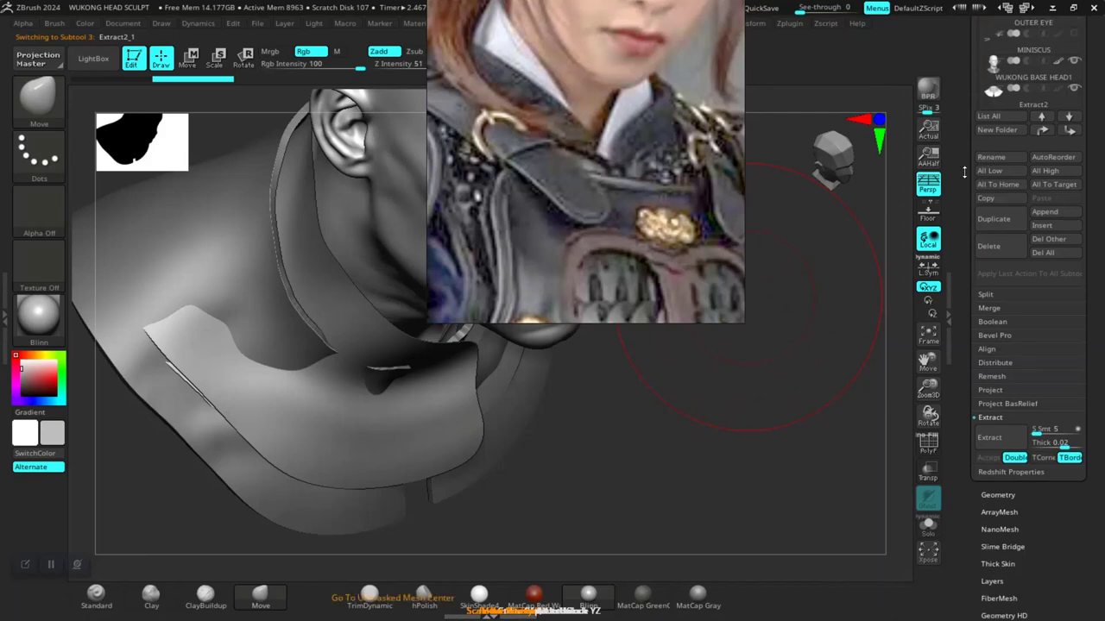
pyautogui.click(1074, 105)
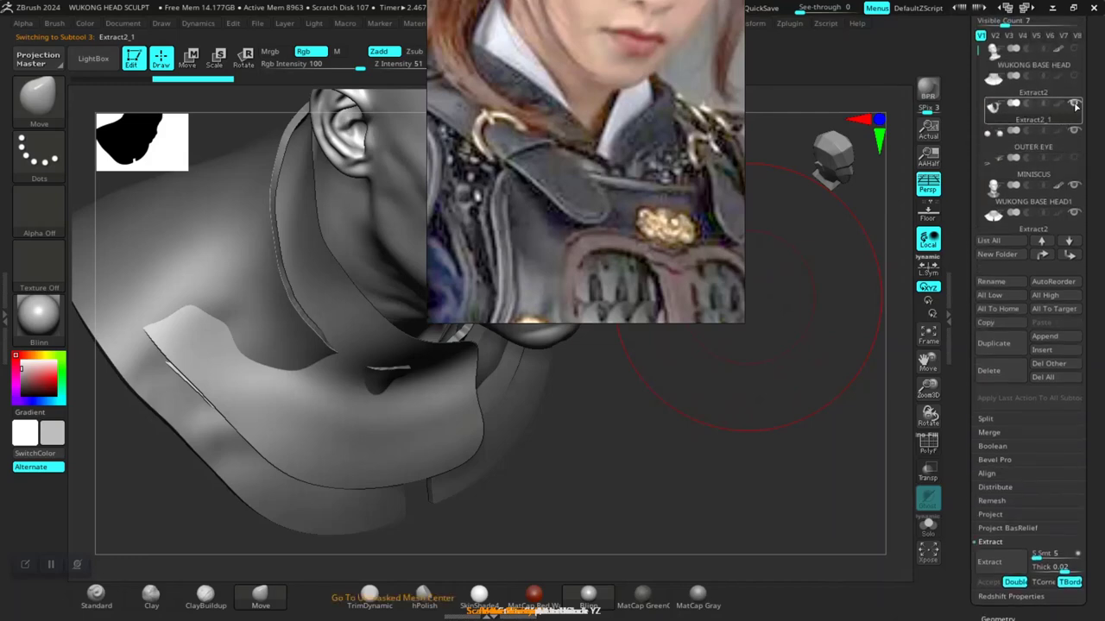
pyautogui.click(1074, 77)
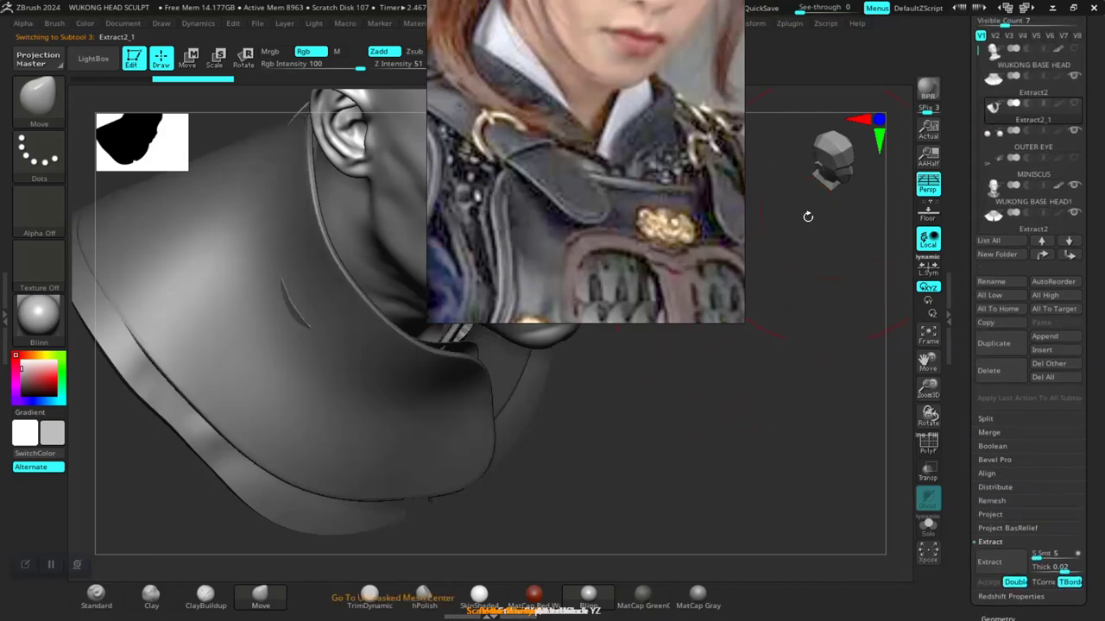
pyautogui.moveTo(709, 241); pyautogui.dragTo(958, 117, button='right')
pyautogui.moveTo(759, 399)
pyautogui.mouseDown()
pyautogui.moveTo(747, 301)
pyautogui.moveTo(688, 305)
pyautogui.moveTo(741, 322)
pyautogui.mouseUp()
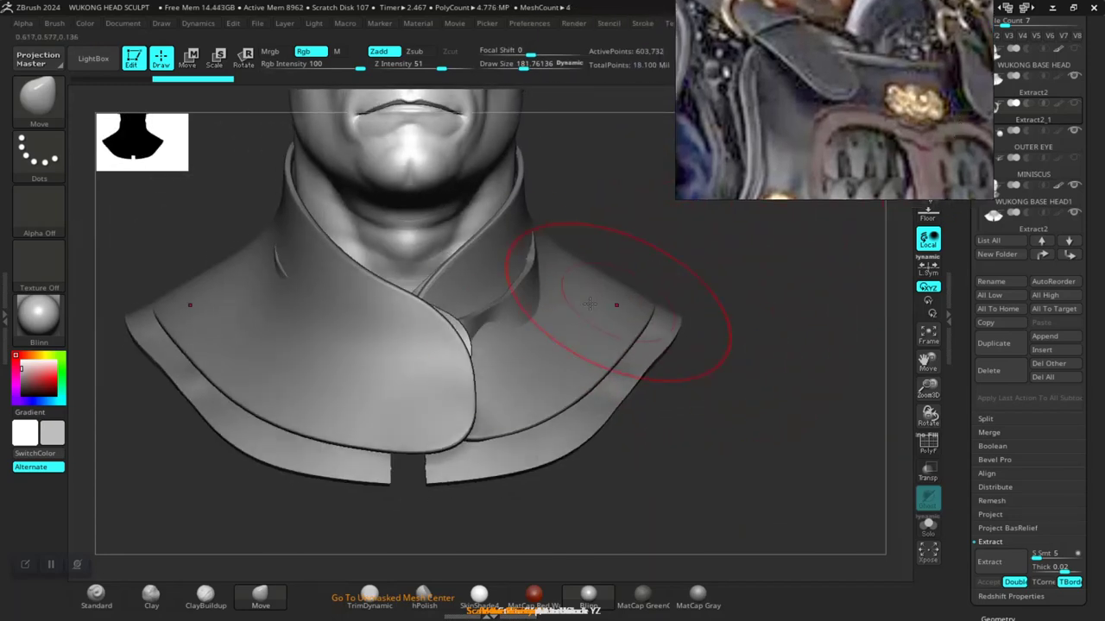
# Select the split-front outer collar, enlarge it beyond the overlapping collar, and shift it forward to fit around the neck
pyautogui.keyDown('alt'); pyautogui.click(508, 468); pyautogui.keyUp('alt')
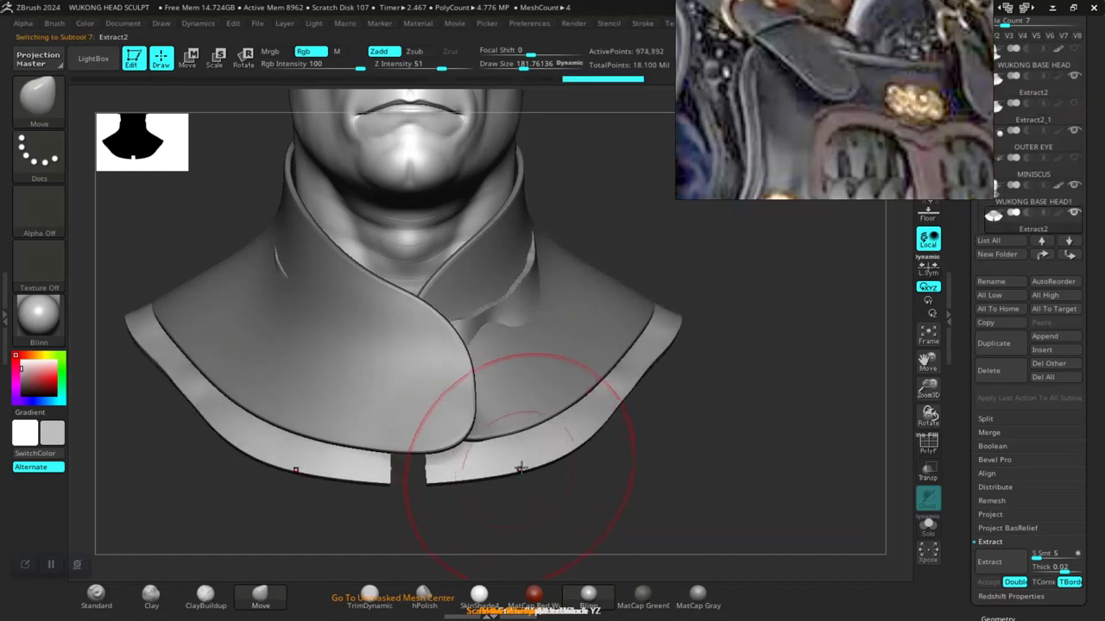
pyautogui.press('r')
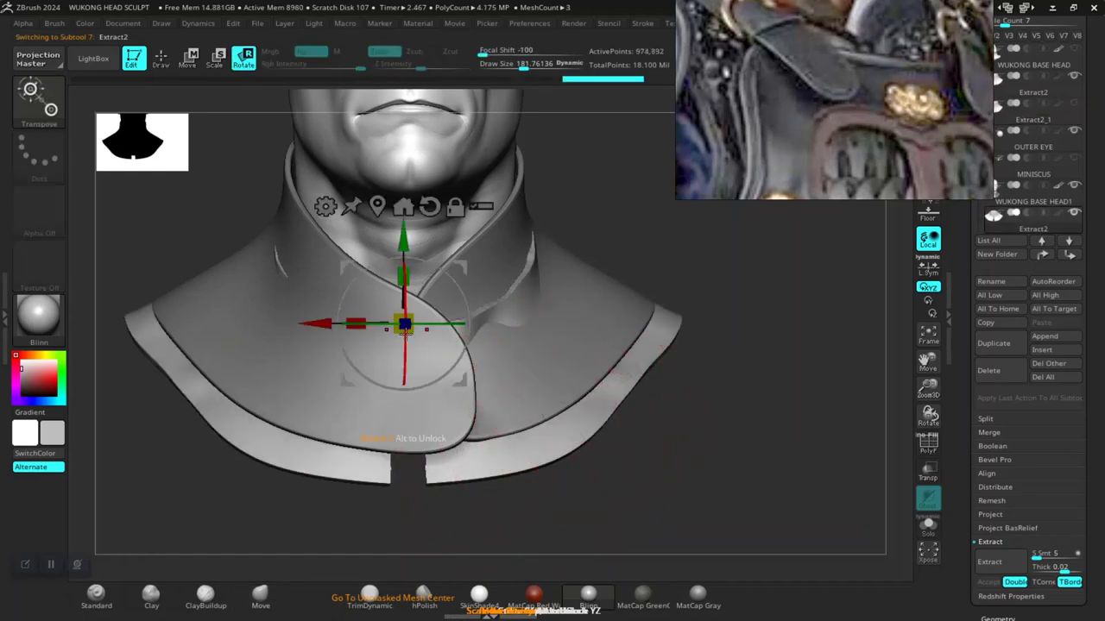
pyautogui.keyDown('ctrl'); pyautogui.moveTo(411, 335); pyautogui.dragTo(439, 342); pyautogui.keyUp('ctrl')
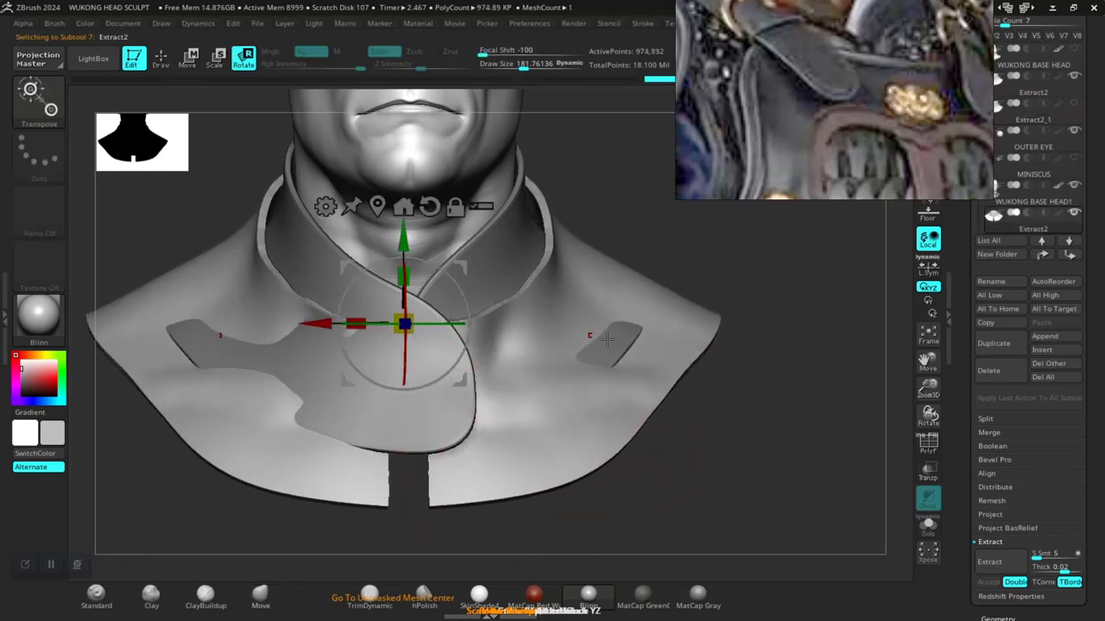
pyautogui.moveTo(730, 429); pyautogui.dragTo(804, 423)
pyautogui.moveTo(756, 380)
pyautogui.mouseDown()
pyautogui.moveTo(748, 402)
pyautogui.moveTo(768, 386)
pyautogui.mouseUp()
pyautogui.moveTo(480, 323); pyautogui.dragTo(542, 328)
pyautogui.moveTo(658, 338); pyautogui.dragTo(540, 331)
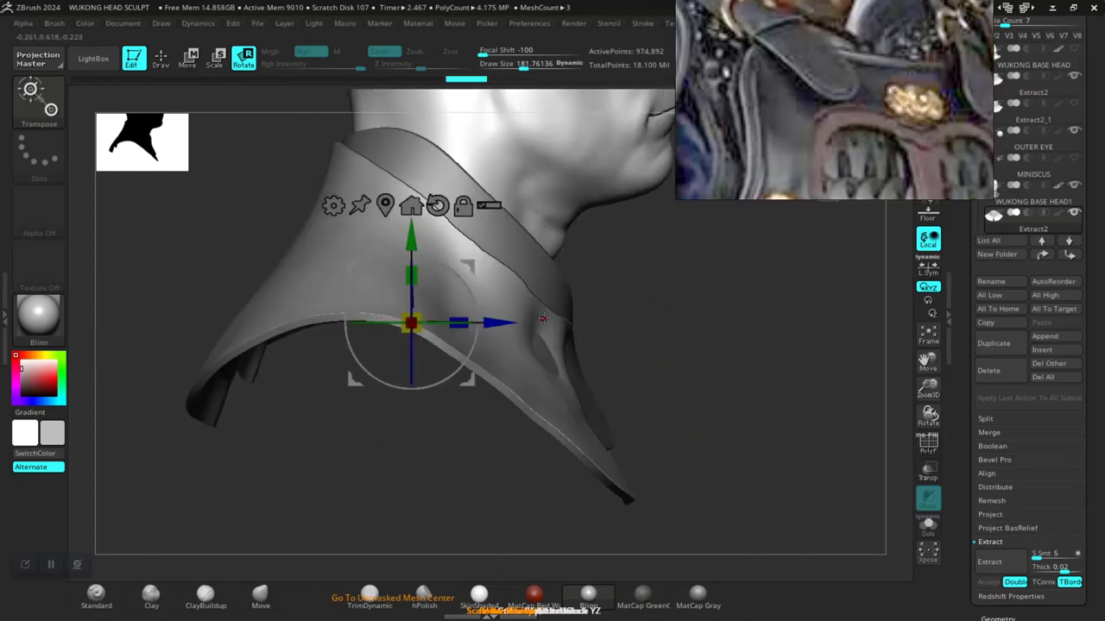
# Set the Move brush draw size to about 201 and reshape the outer collar's front opening beside the throat
pyautogui.press('q')
pyautogui.moveTo(671, 328); pyautogui.dragTo(554, 323)
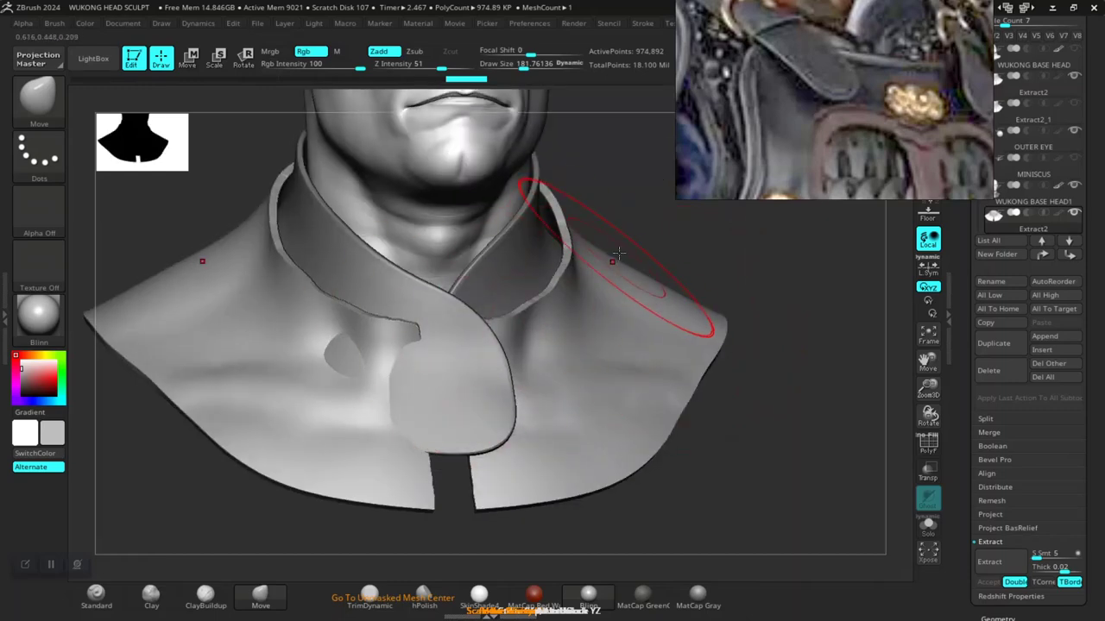
pyautogui.press('space')
pyautogui.moveTo(617, 255); pyautogui.dragTo(623, 255)
pyautogui.moveTo(758, 335); pyautogui.dragTo(710, 380)
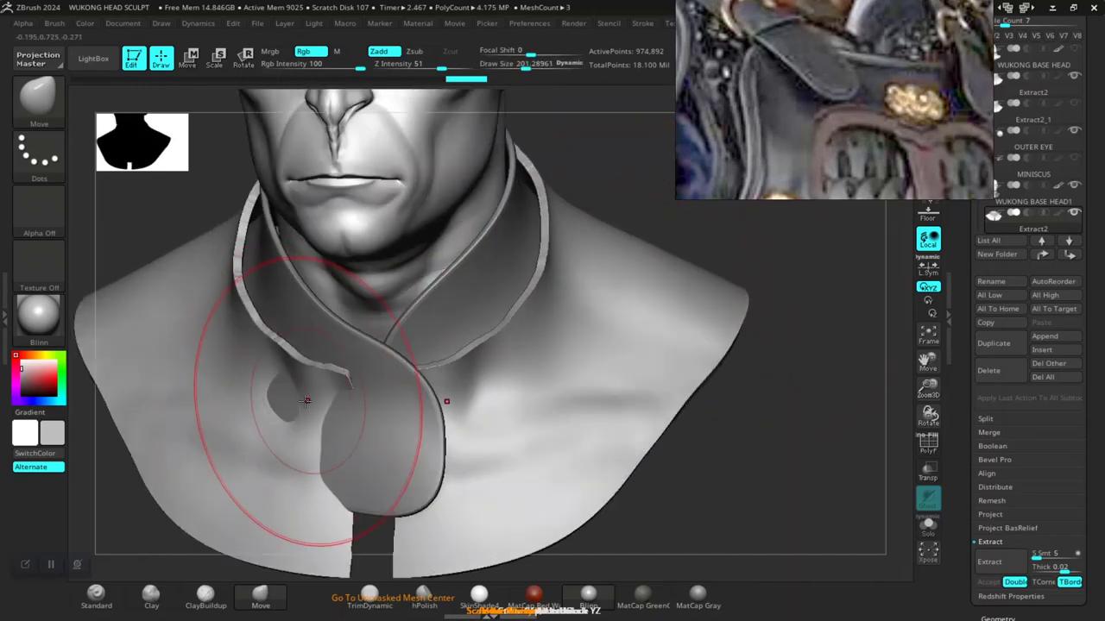
pyautogui.moveTo(308, 400); pyautogui.dragTo(280, 392)
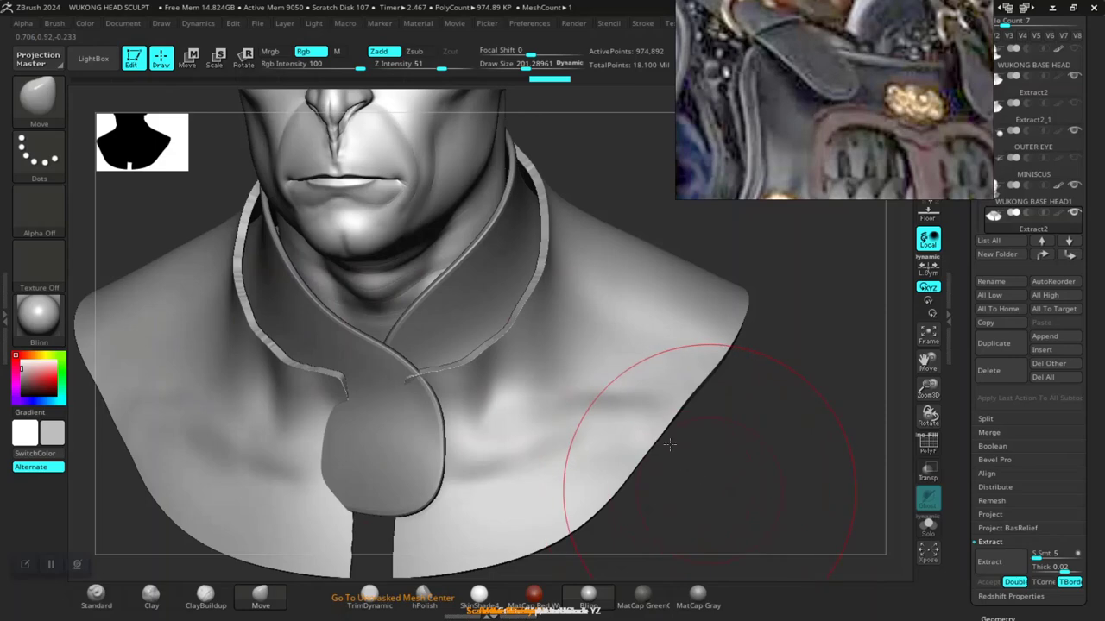
# Enlarge the Move brush to about 258 and pull the outer collar's front edges forward over the inner flap
pyautogui.moveTo(690, 482)
pyautogui.mouseDown()
pyautogui.moveTo(590, 447)
pyautogui.moveTo(489, 451)
pyautogui.mouseUp()
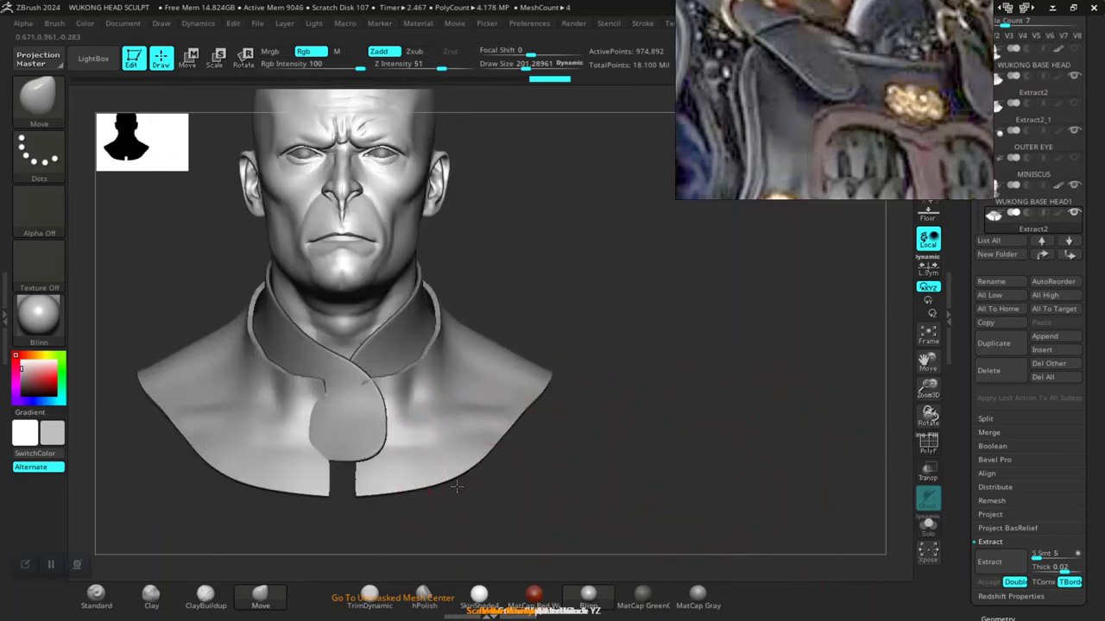
pyautogui.moveTo(457, 486); pyautogui.dragTo(312, 420)
pyautogui.press('space')
pyautogui.moveTo(289, 384)
pyautogui.mouseDown()
pyautogui.moveTo(266, 400)
pyautogui.moveTo(265, 436)
pyautogui.mouseUp()
pyautogui.press('space')
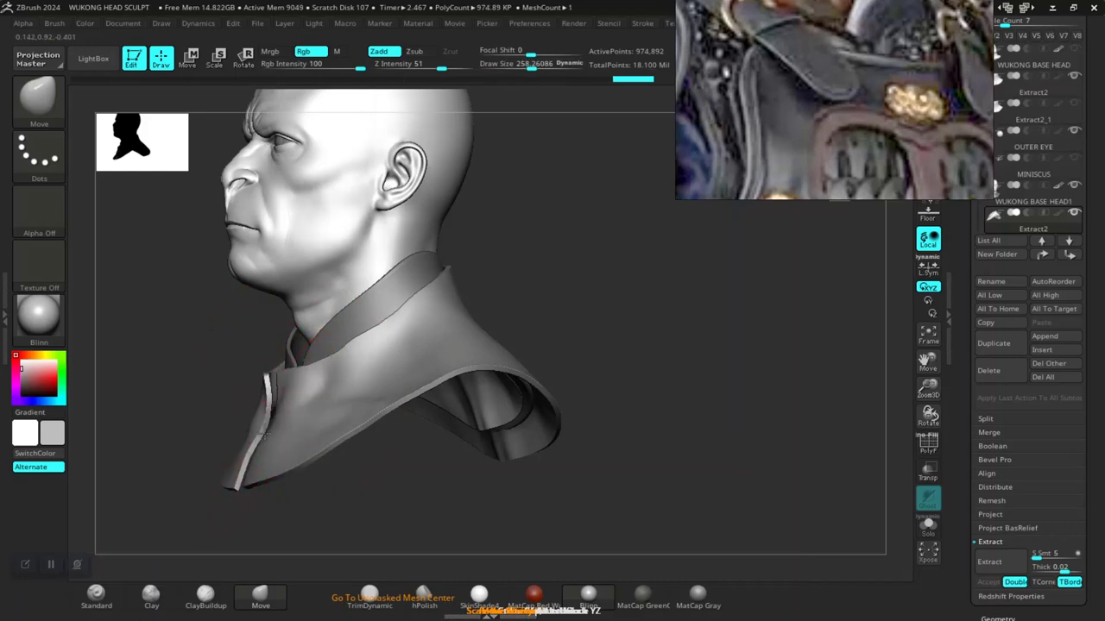
pyautogui.moveTo(449, 497); pyautogui.dragTo(689, 359)
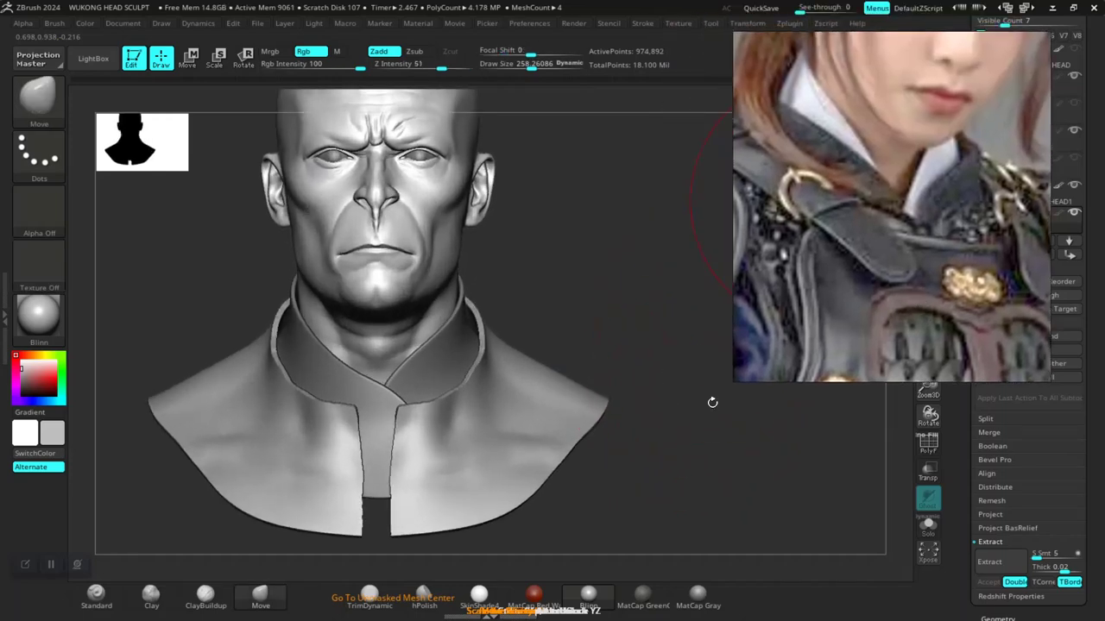
pyautogui.moveTo(723, 471)
pyautogui.mouseDown()
pyautogui.moveTo(532, 424)
pyautogui.moveTo(535, 402)
pyautogui.moveTo(535, 424)
pyautogui.moveTo(440, 427)
pyautogui.mouseUp()
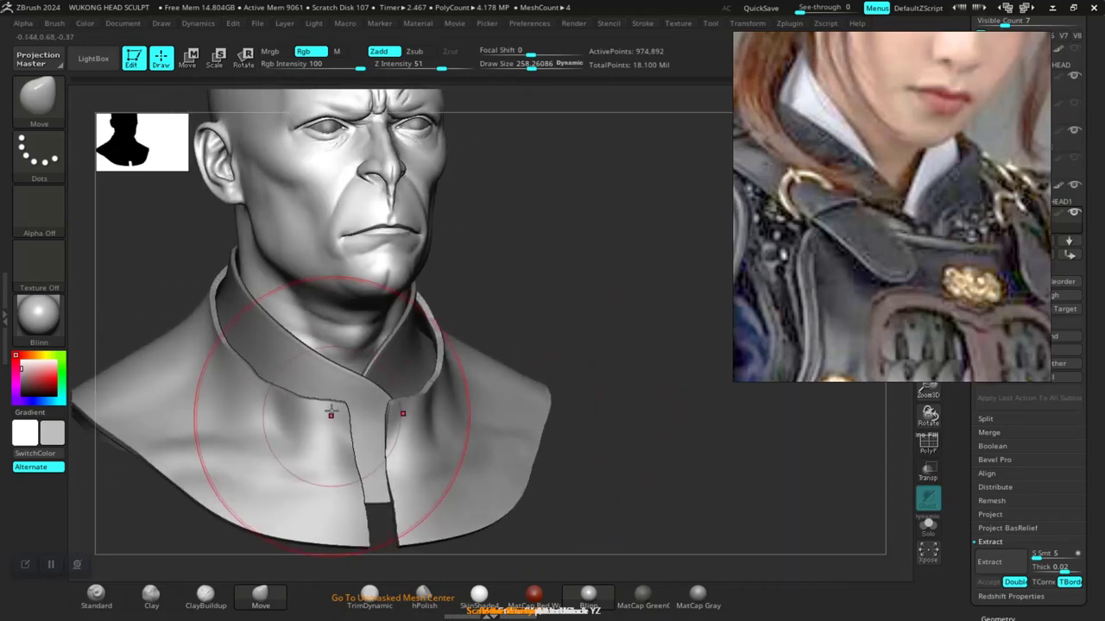
# Turn on the polyframe display and isolate the outward-facing polygroup of the split-front outer collar
pyautogui.hotkey('shift', 'f')
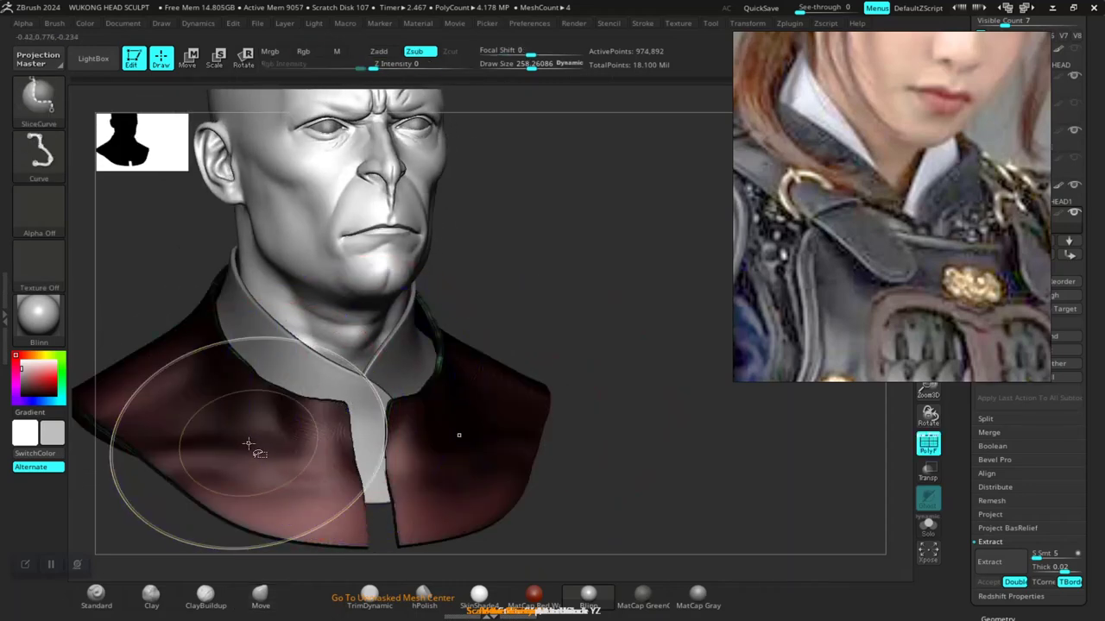
pyautogui.keyDown('ctrl'); pyautogui.keyDown('shift'); pyautogui.click(247, 448); pyautogui.keyUp('shift'); pyautogui.keyUp('ctrl')
pyautogui.moveTo(561, 378); pyautogui.dragTo(765, 420)
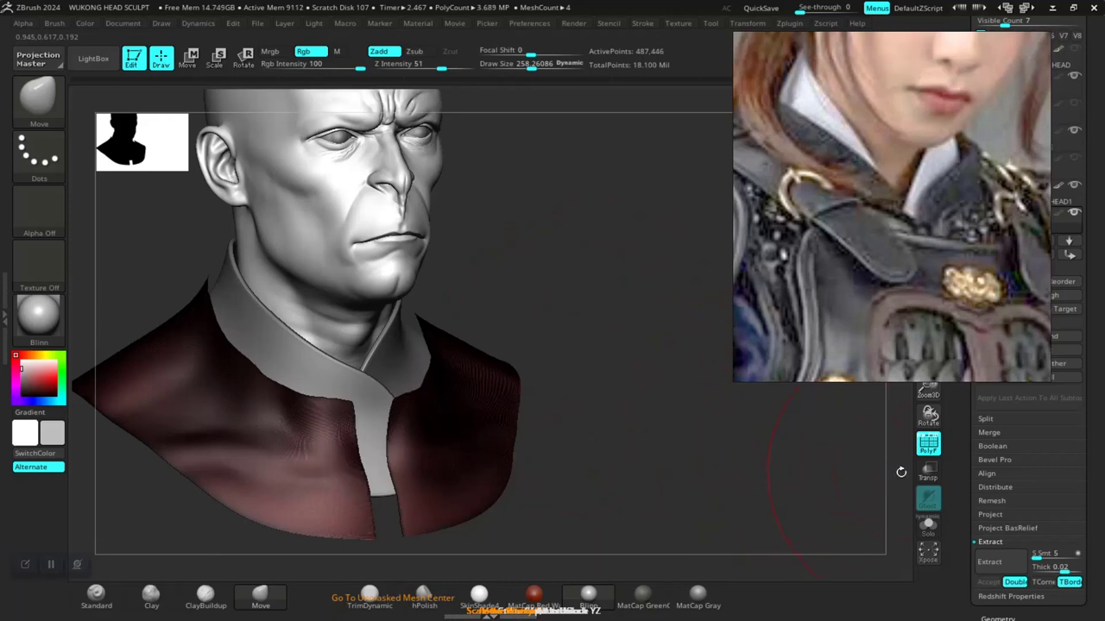
# Delete the hidden inner faces of the split-front outer collar, keeping only its outward-facing surface
pyautogui.moveTo(952, 445); pyautogui.dragTo(965, 346)
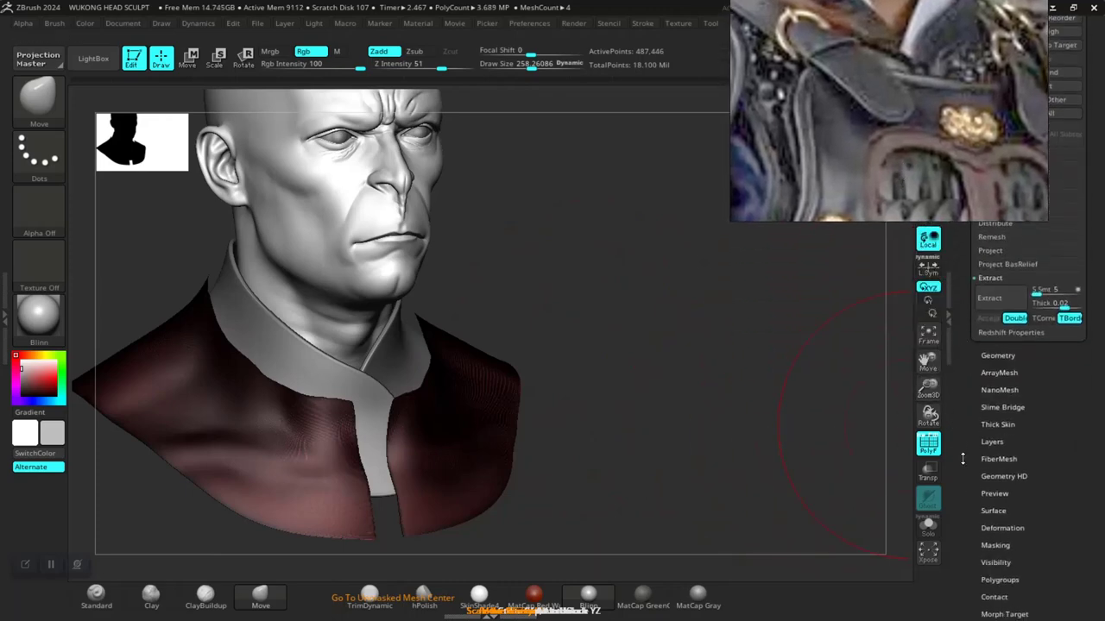
pyautogui.scroll(-3, 962, 458)
pyautogui.keyDown('shift'); pyautogui.moveTo(754, 444); pyautogui.dragTo(746, 388); pyautogui.keyUp('shift')
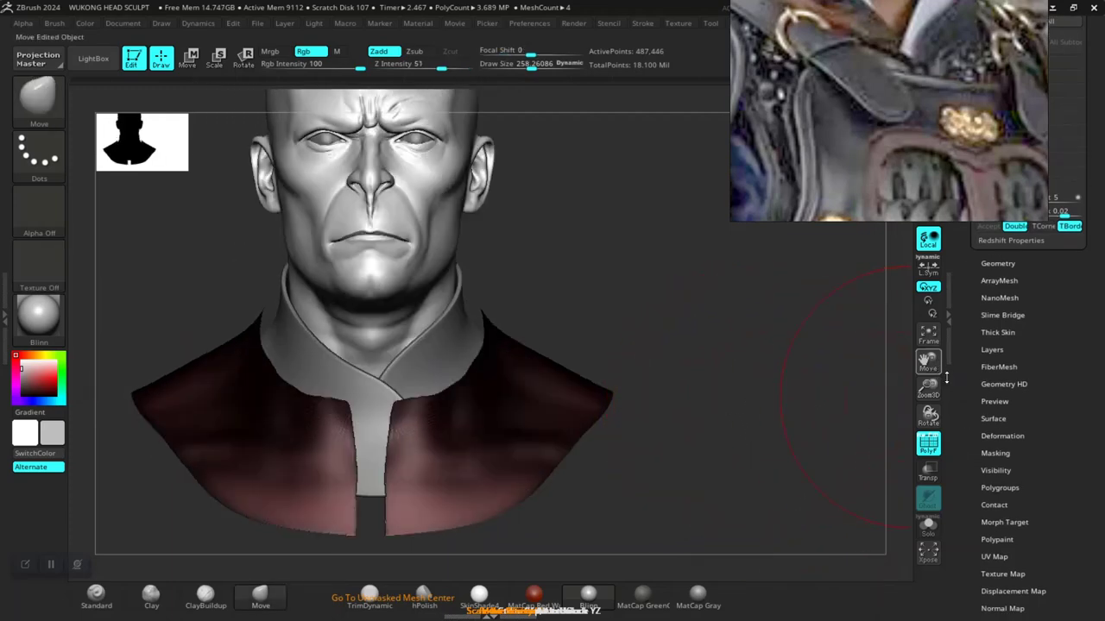
pyautogui.scroll(-4, 965, 449)
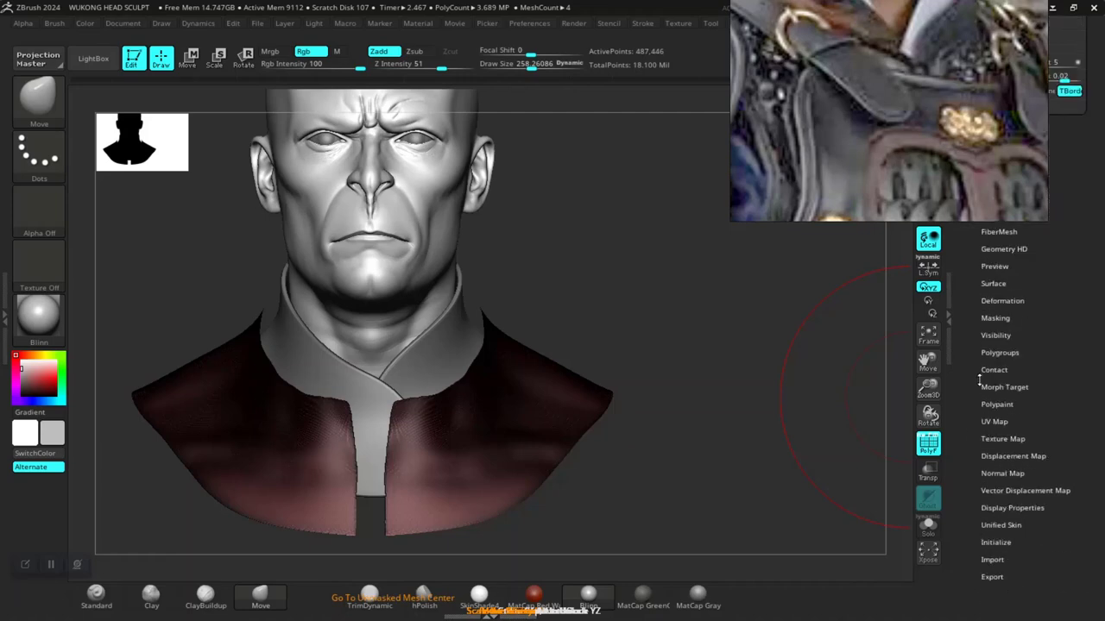
pyautogui.click(1002, 507)
pyautogui.click(991, 448)
pyautogui.keyDown('alt'); pyautogui.moveTo(745, 398); pyautogui.dragTo(811, 411); pyautogui.keyUp('alt')
pyautogui.moveTo(935, 176); pyautogui.dragTo(998, 258)
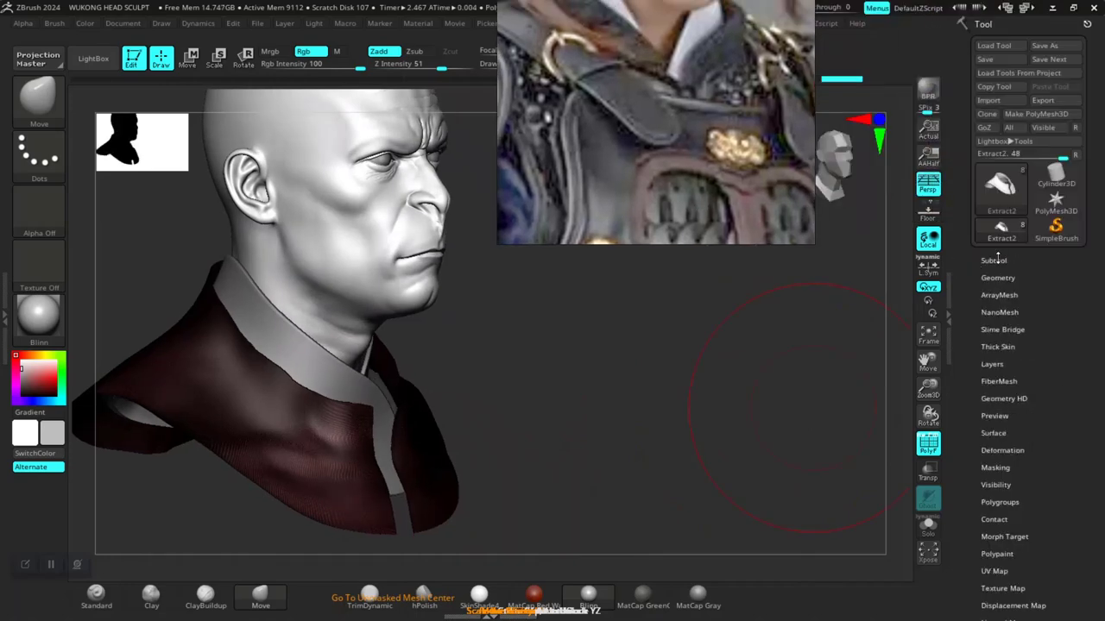
pyautogui.click(997, 258)
pyautogui.click(993, 432)
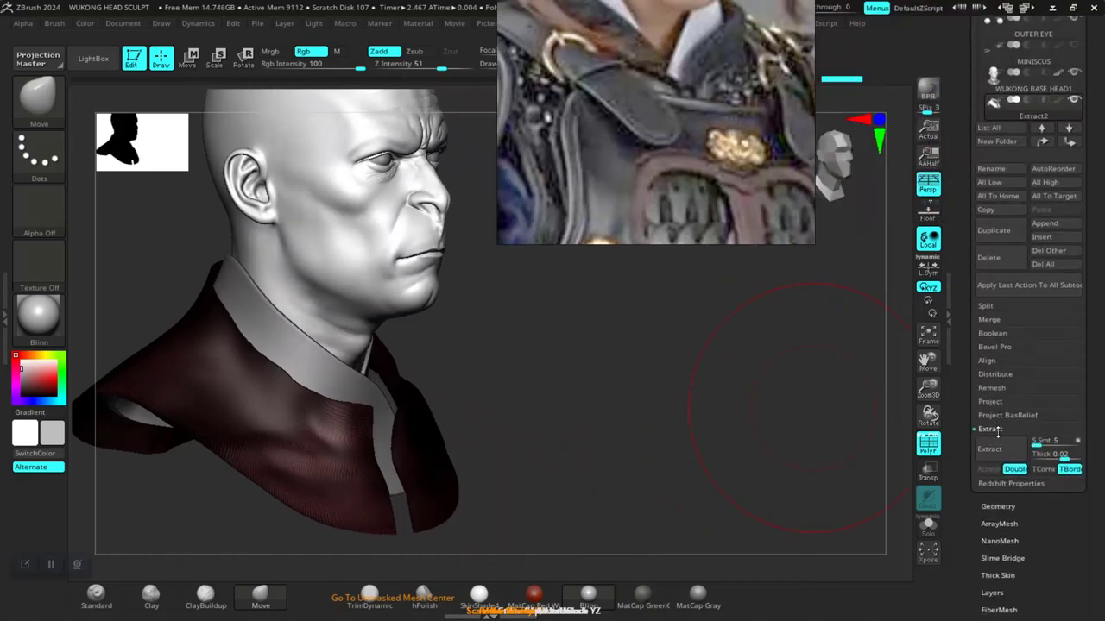
pyautogui.scroll(-4, 989, 380)
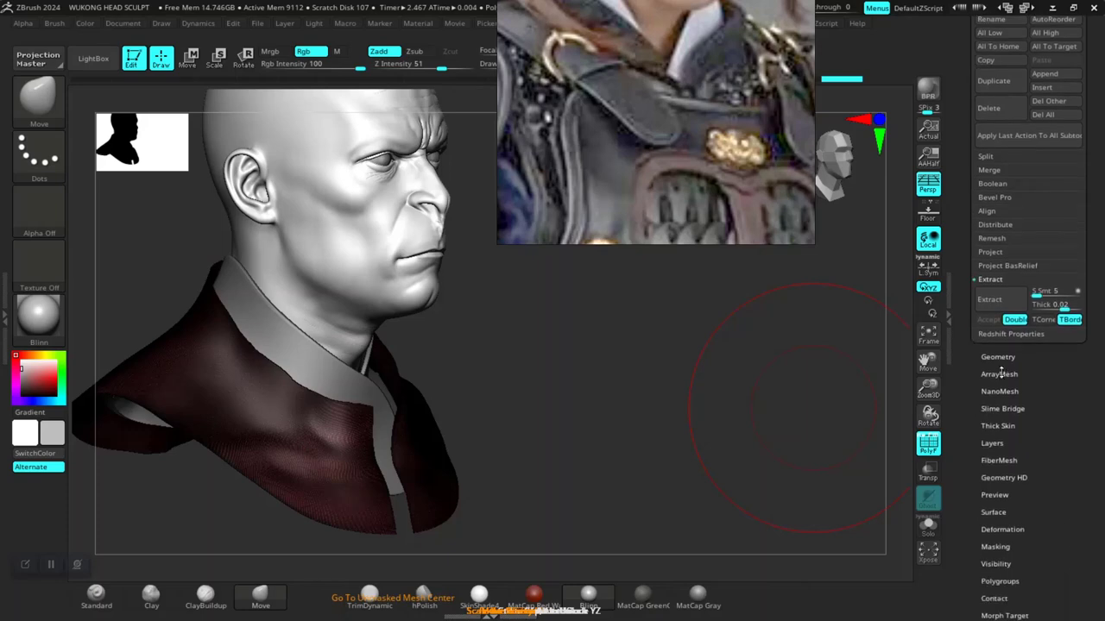
pyautogui.click(997, 349)
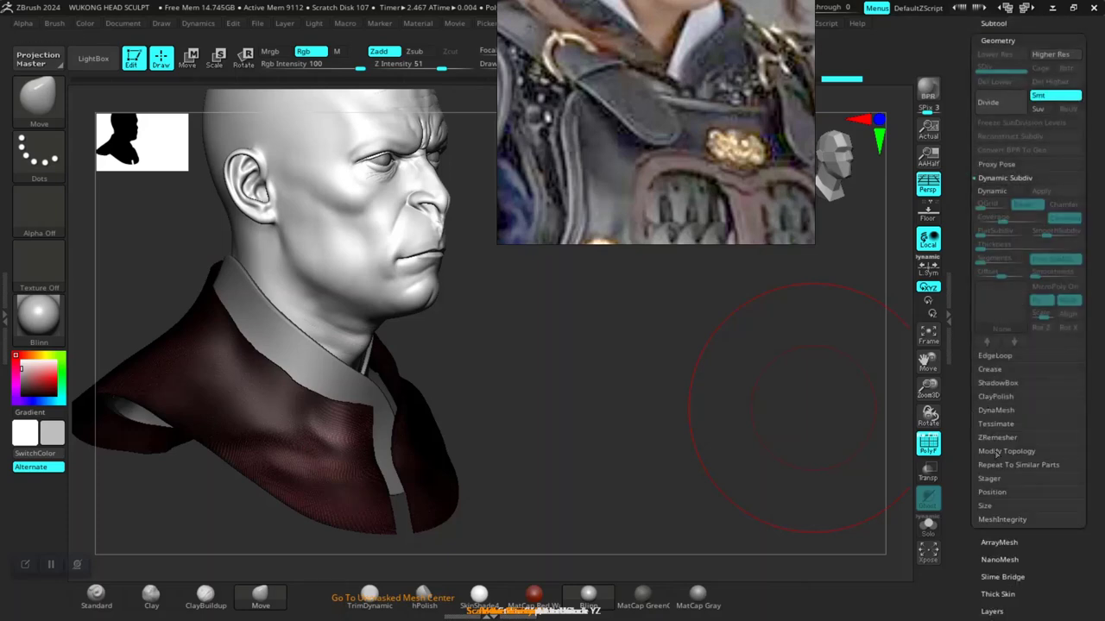
pyautogui.click(1001, 451)
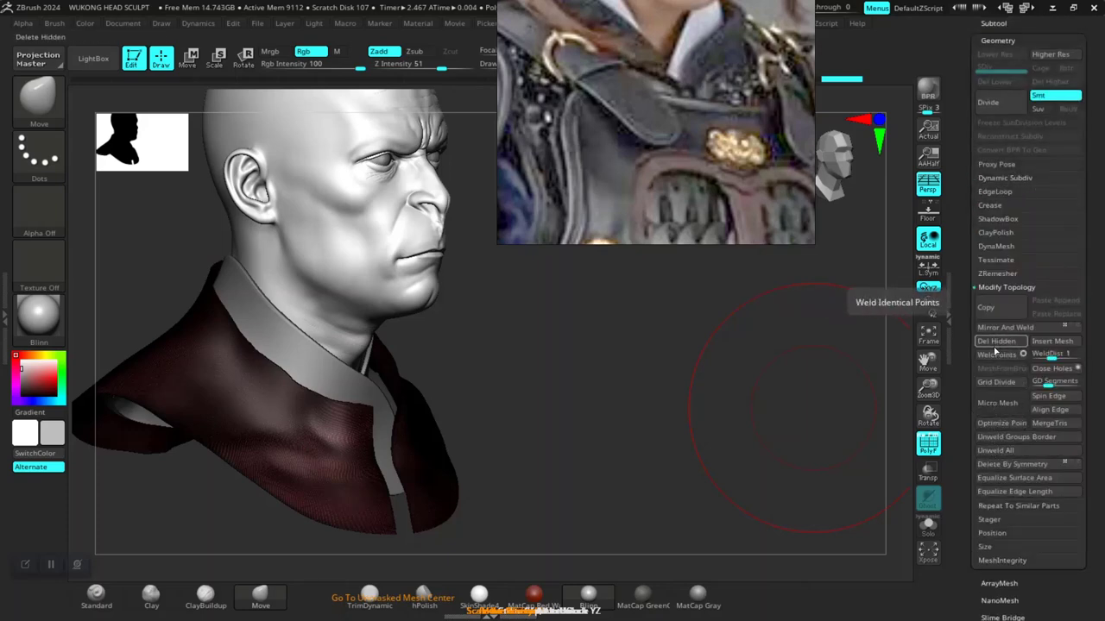
pyautogui.click(995, 345)
# Turn off the polyframe display and apply Polish By Groups to the outer collar to smooth its edges
pyautogui.moveTo(633, 416)
pyautogui.mouseDown()
pyautogui.moveTo(610, 415)
pyautogui.moveTo(673, 387)
pyautogui.mouseUp()
pyautogui.moveTo(634, 220); pyautogui.dragTo(839, 121)
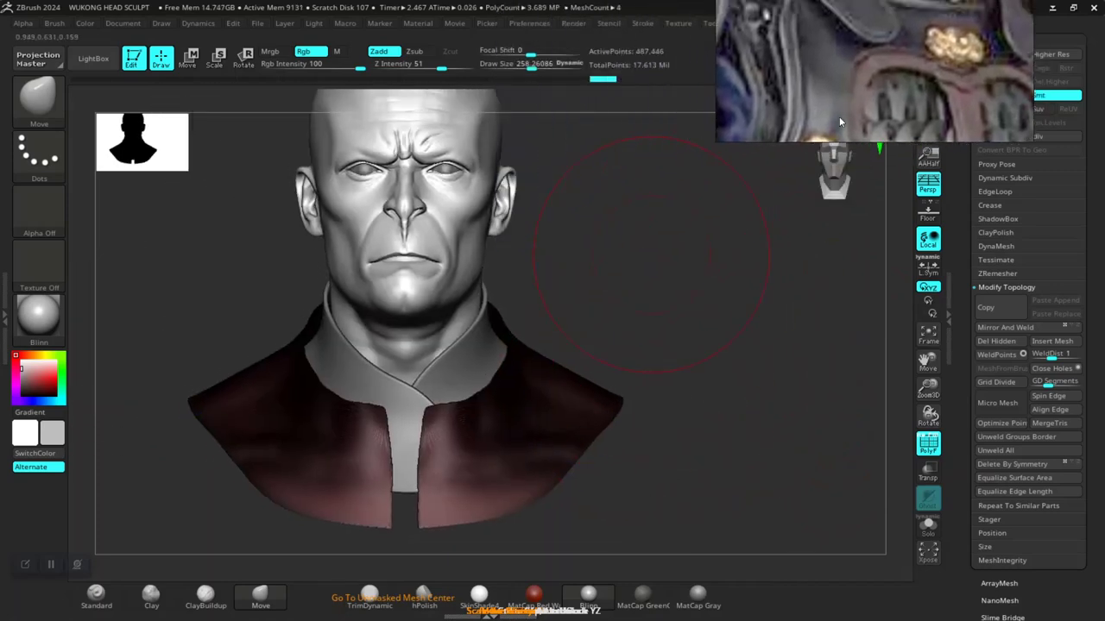
pyautogui.moveTo(733, 314); pyautogui.dragTo(769, 385)
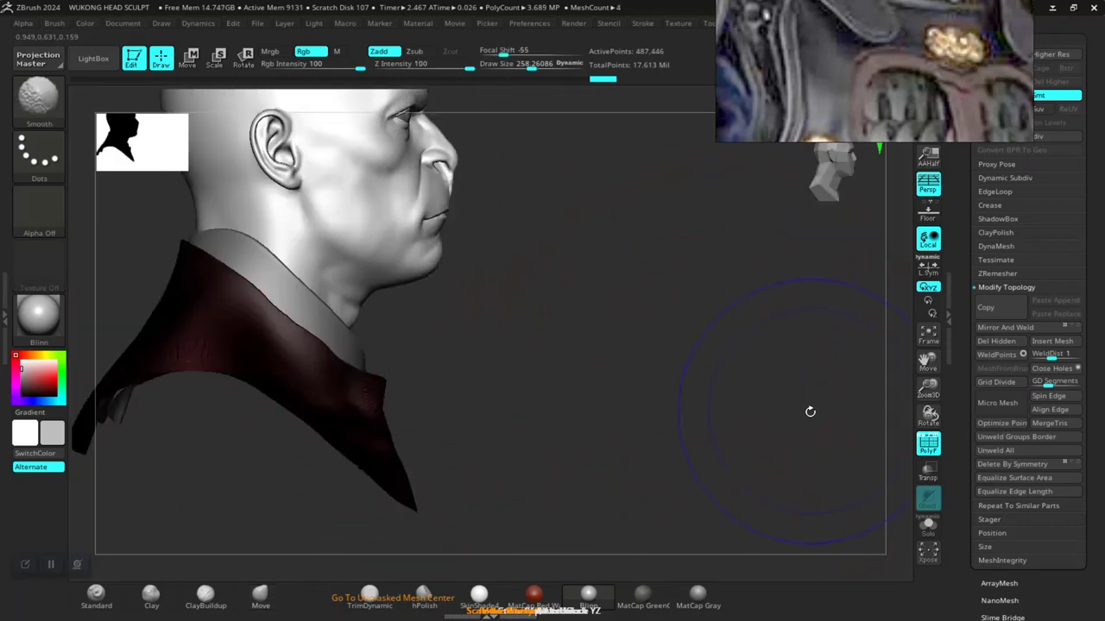
pyautogui.hotkey('shift', 'f')
pyautogui.scroll(-10, 989, 397)
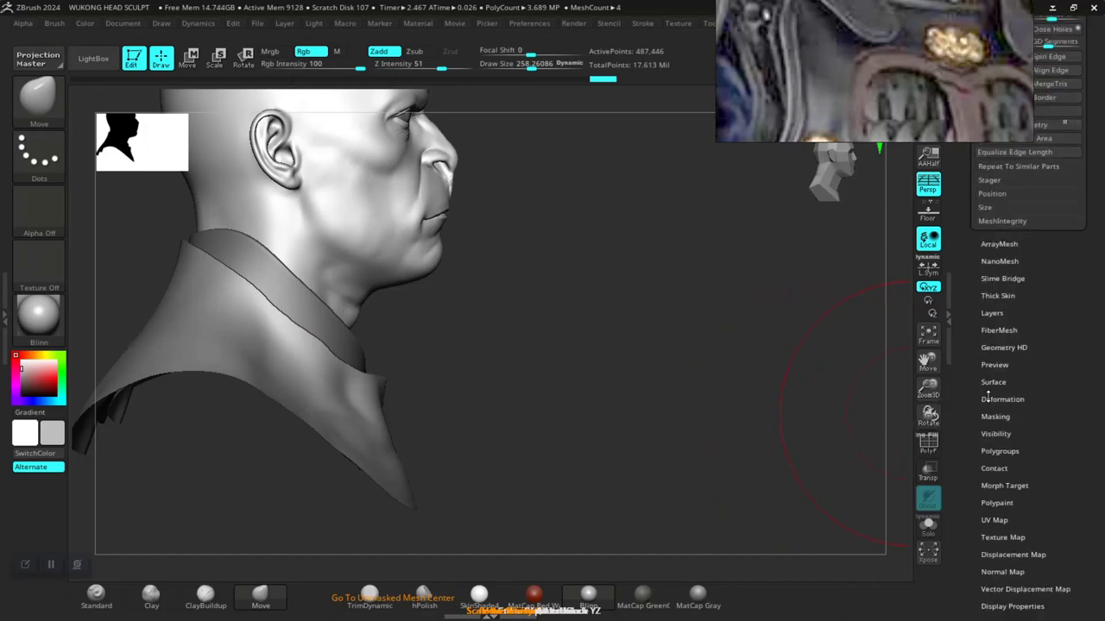
pyautogui.scroll(3, 988, 397)
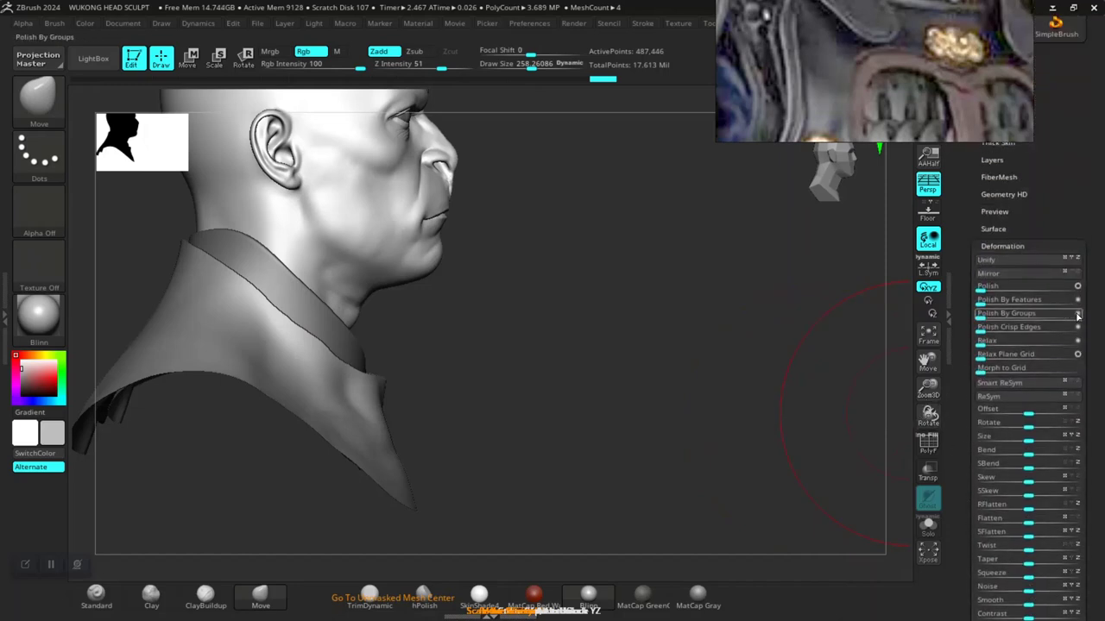
pyautogui.moveTo(987, 318); pyautogui.dragTo(1041, 317)
# Reframe the costume reference and trace the inner collar's outline on it to study how it sits under the armour
pyautogui.moveTo(888, 43); pyautogui.dragTo(833, 195)
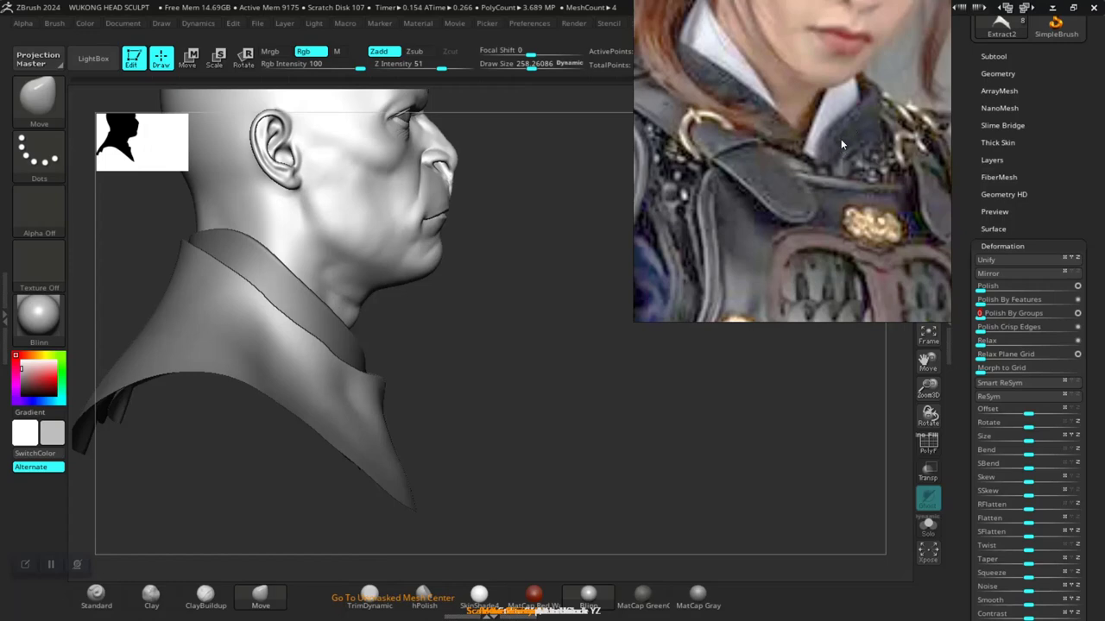
pyautogui.rightClick(761, 171)
pyautogui.click(790, 366)
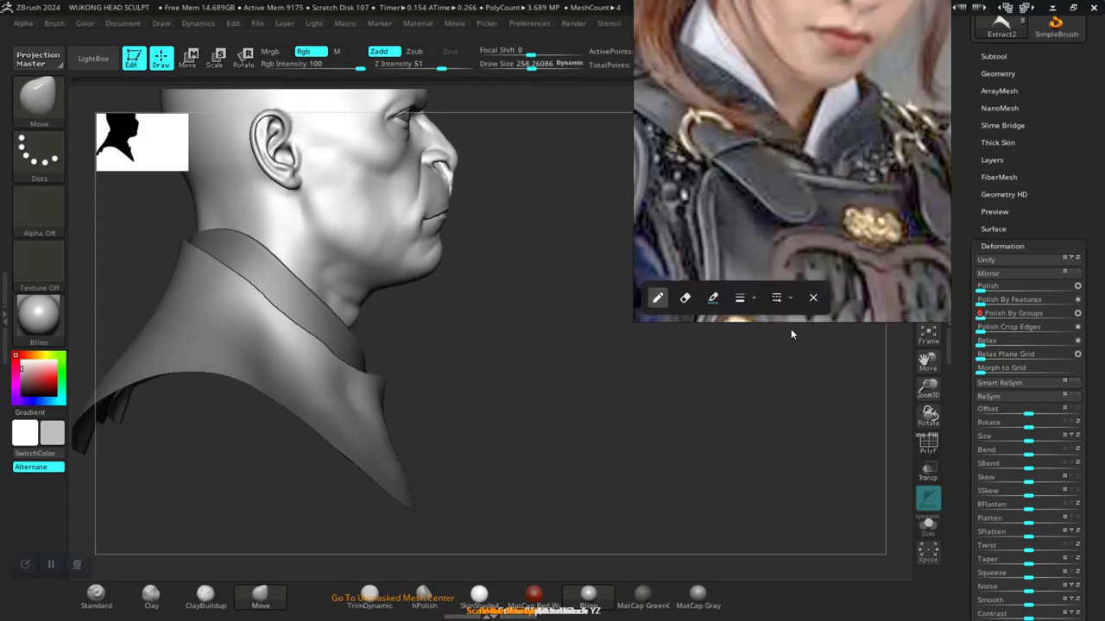
pyautogui.scroll(-2, 755, 181)
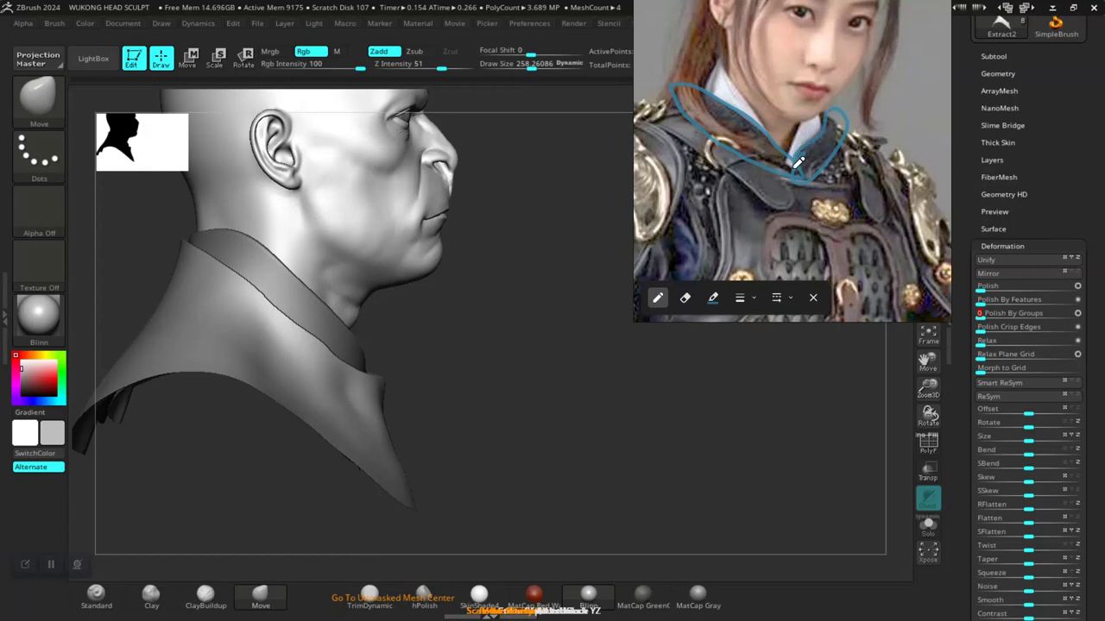
pyautogui.click(814, 298)
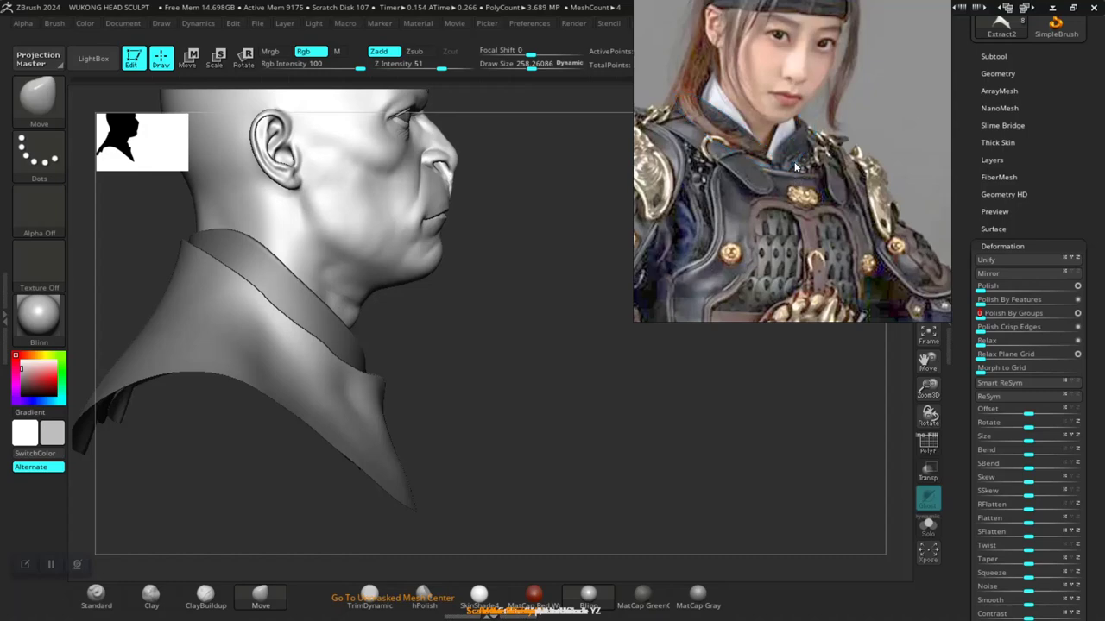
# ZRemesh the outer collar with a target polygon count of 100, keeping groups and detecting edges
pyautogui.moveTo(505, 386); pyautogui.dragTo(572, 382)
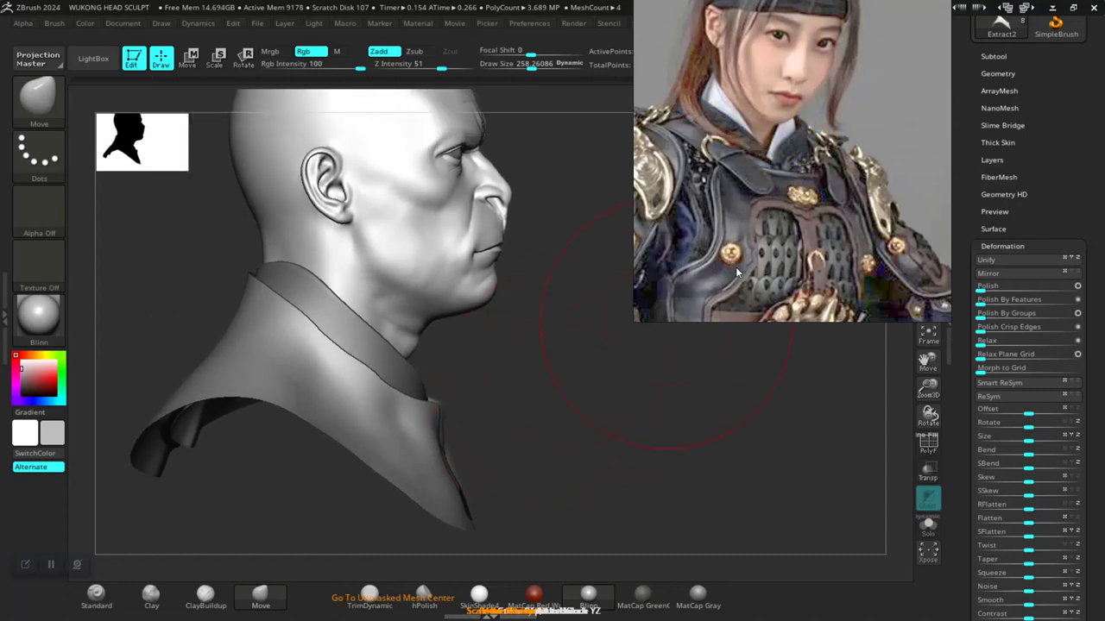
pyautogui.moveTo(600, 462)
pyautogui.mouseDown()
pyautogui.moveTo(549, 455)
pyautogui.moveTo(601, 454)
pyautogui.moveTo(599, 466)
pyautogui.moveTo(588, 453)
pyautogui.moveTo(601, 442)
pyautogui.moveTo(588, 509)
pyautogui.mouseUp()
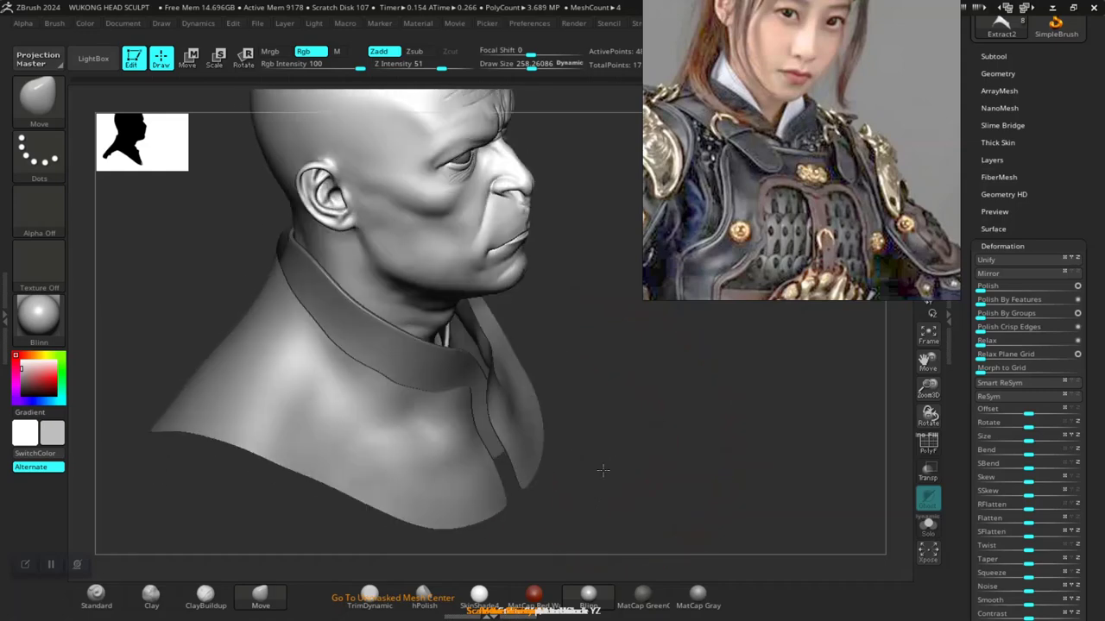
pyautogui.click(995, 75)
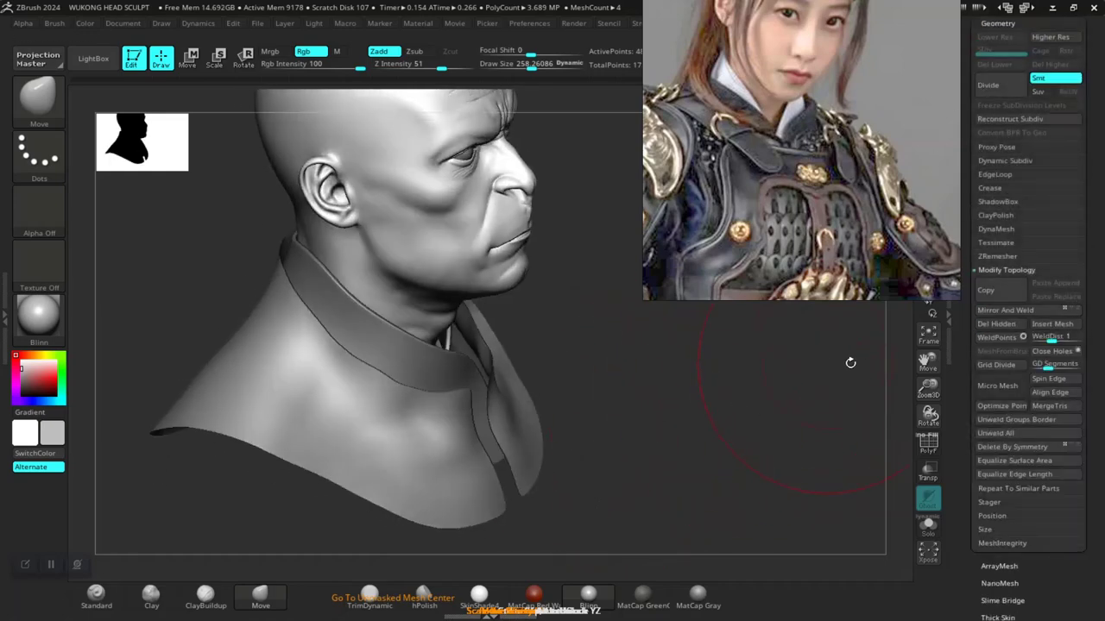
pyautogui.click(1008, 257)
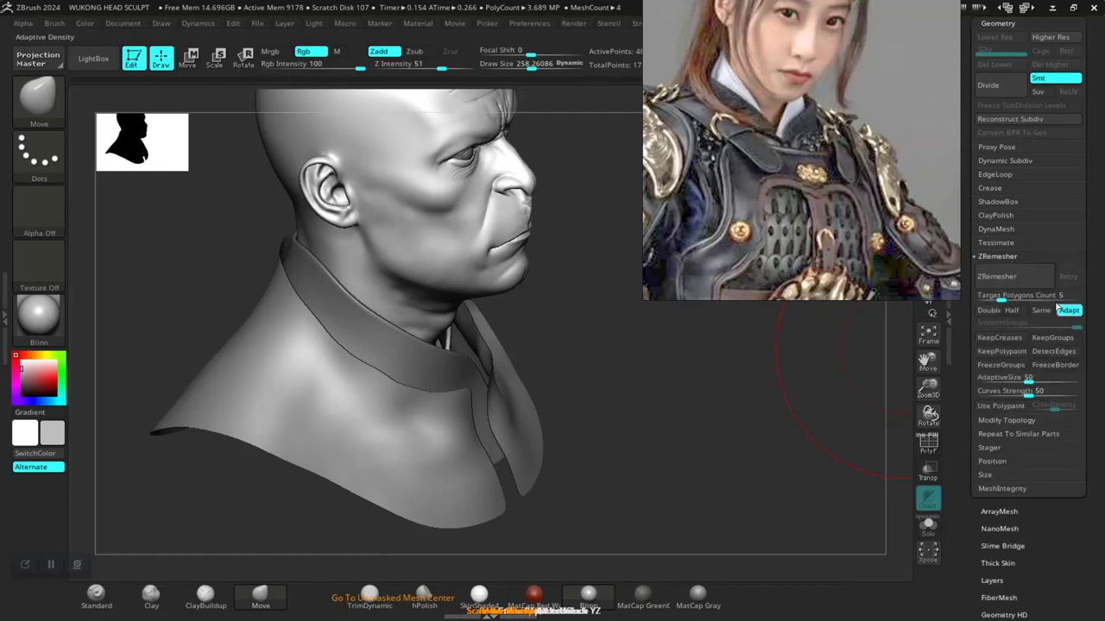
pyautogui.click(1039, 299)
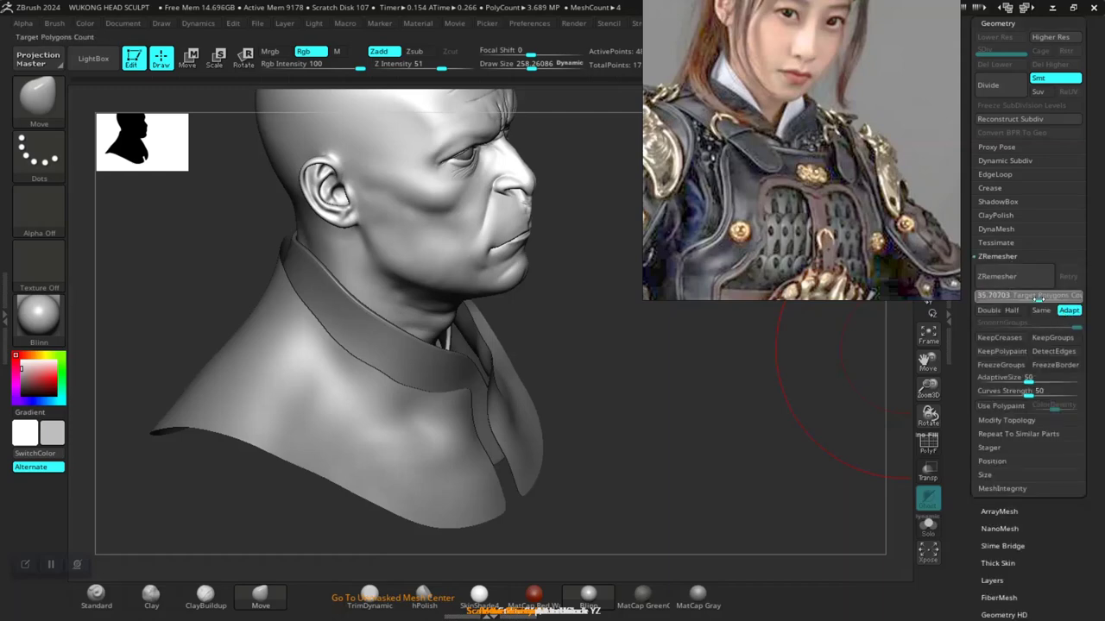
pyautogui.click(1053, 337)
pyautogui.click(1054, 351)
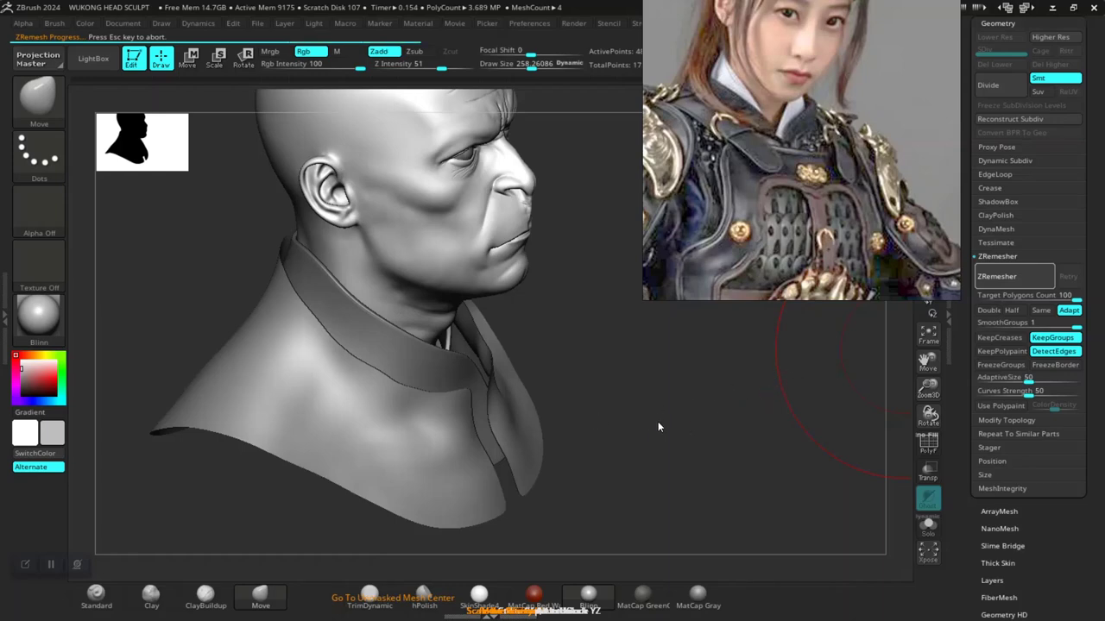
pyautogui.moveTo(763, 193)
pyautogui.mouseDown()
pyautogui.moveTo(550, 359)
pyautogui.moveTo(631, 337)
pyautogui.moveTo(954, 167)
pyautogui.moveTo(1020, 99)
pyautogui.mouseUp()
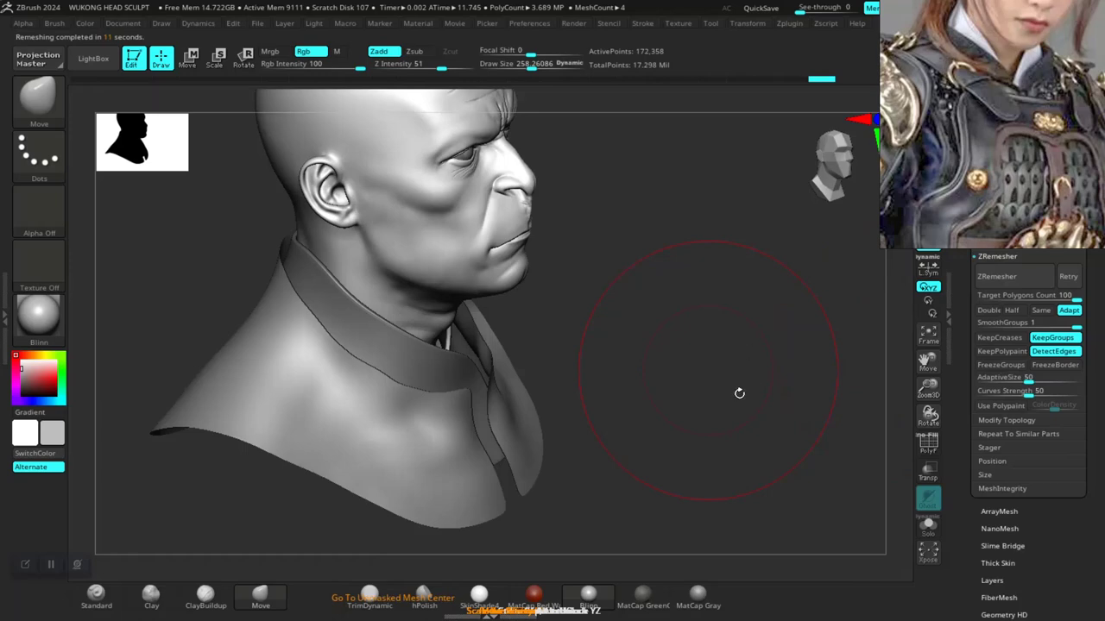
# ZRemesh the outer collar again at half the polygon count, keeping groups and detecting edges
pyautogui.moveTo(751, 393); pyautogui.dragTo(754, 424)
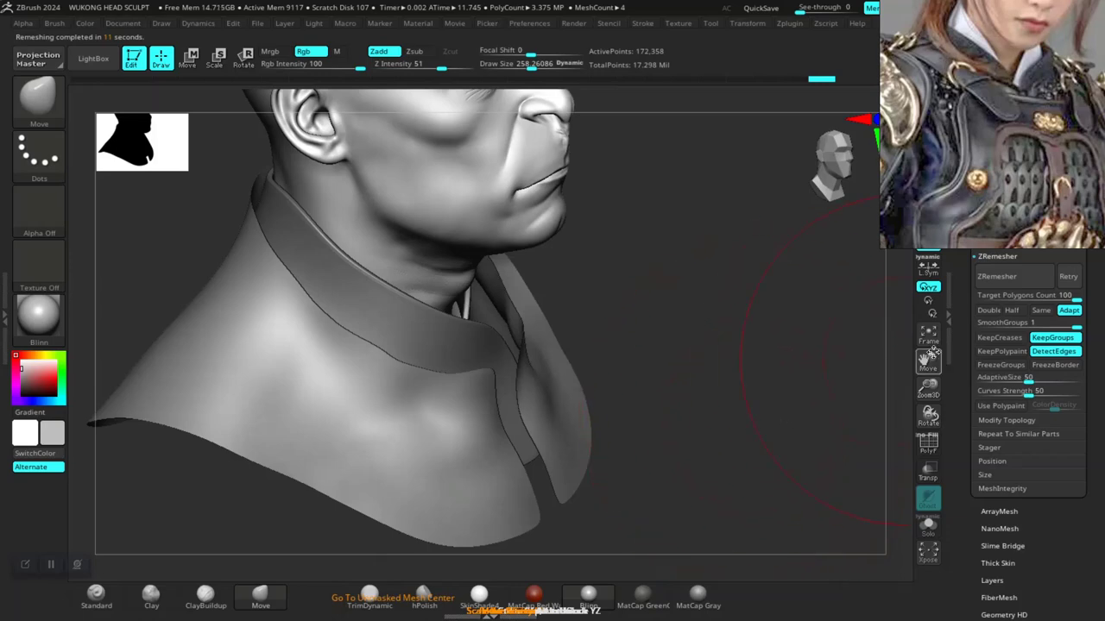
pyautogui.click(1000, 276)
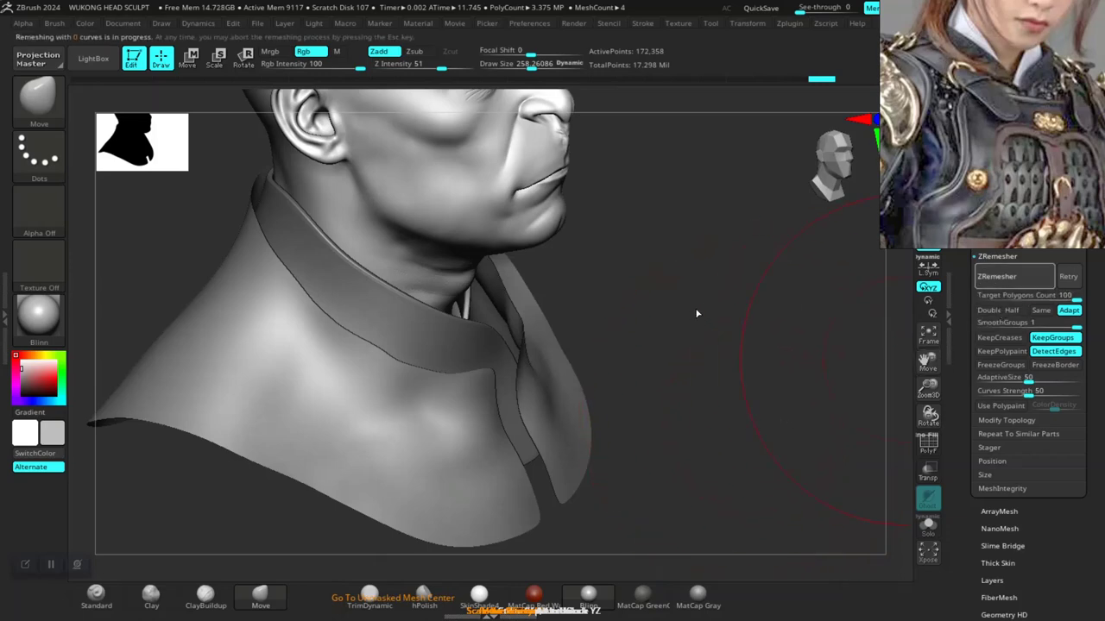
pyautogui.press('Escape')
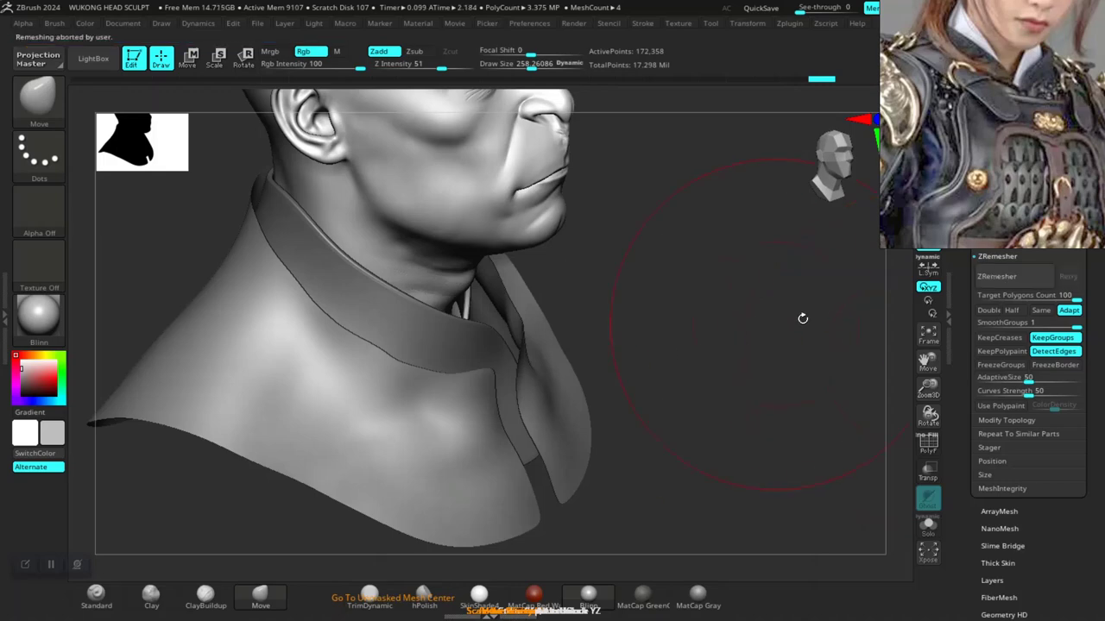
pyautogui.click(1012, 310)
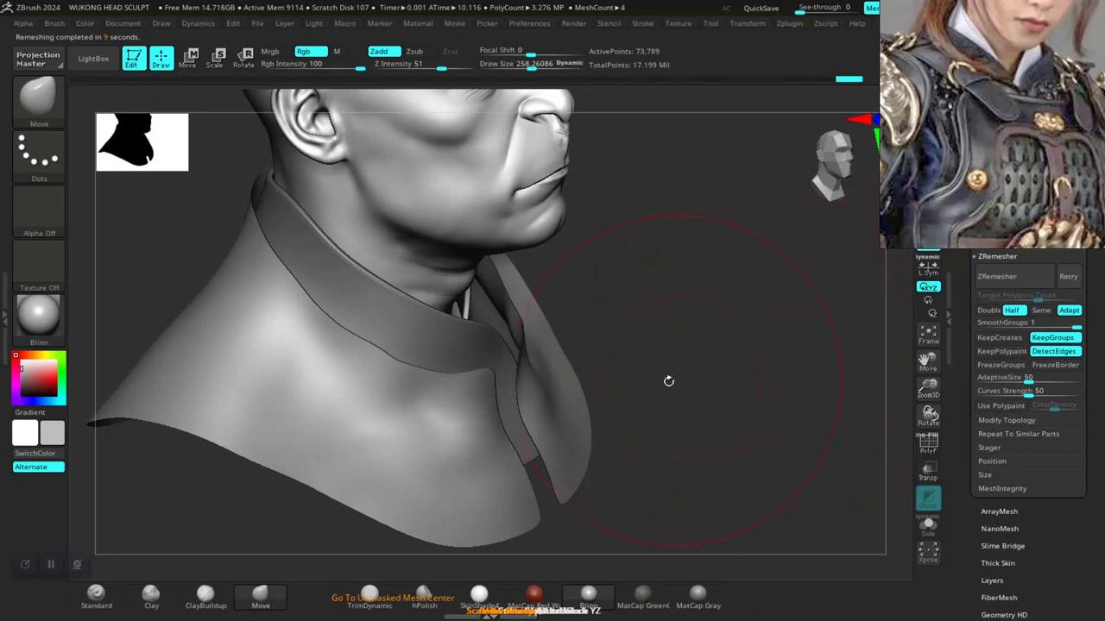
# Lasso-mask the outer collar's lower border from the side and its shoulder areas from the front
pyautogui.moveTo(668, 381)
pyautogui.mouseDown()
pyautogui.moveTo(727, 362)
pyautogui.moveTo(681, 390)
pyautogui.moveTo(698, 419)
pyautogui.moveTo(641, 400)
pyautogui.mouseUp()
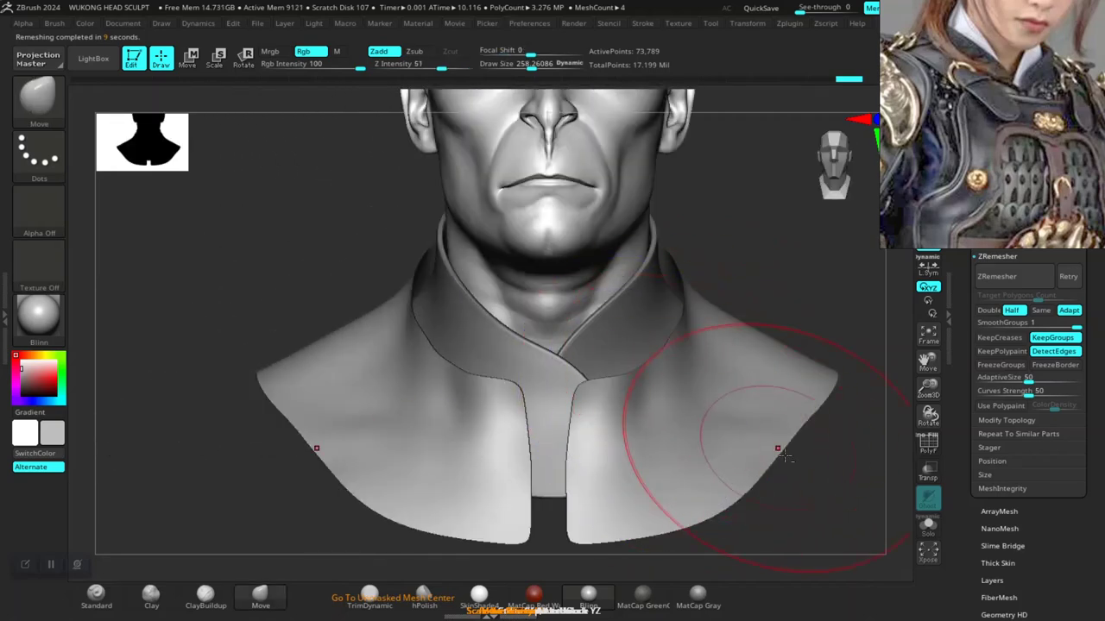
pyautogui.moveTo(800, 476)
pyautogui.mouseDown()
pyautogui.moveTo(728, 452)
pyautogui.moveTo(765, 469)
pyautogui.moveTo(837, 460)
pyautogui.moveTo(715, 447)
pyautogui.moveTo(603, 414)
pyautogui.moveTo(664, 439)
pyautogui.moveTo(699, 403)
pyautogui.mouseUp()
pyautogui.moveTo(676, 304)
pyautogui.mouseDown()
pyautogui.moveTo(637, 420)
pyautogui.moveTo(646, 411)
pyautogui.moveTo(486, 383)
pyautogui.mouseUp()
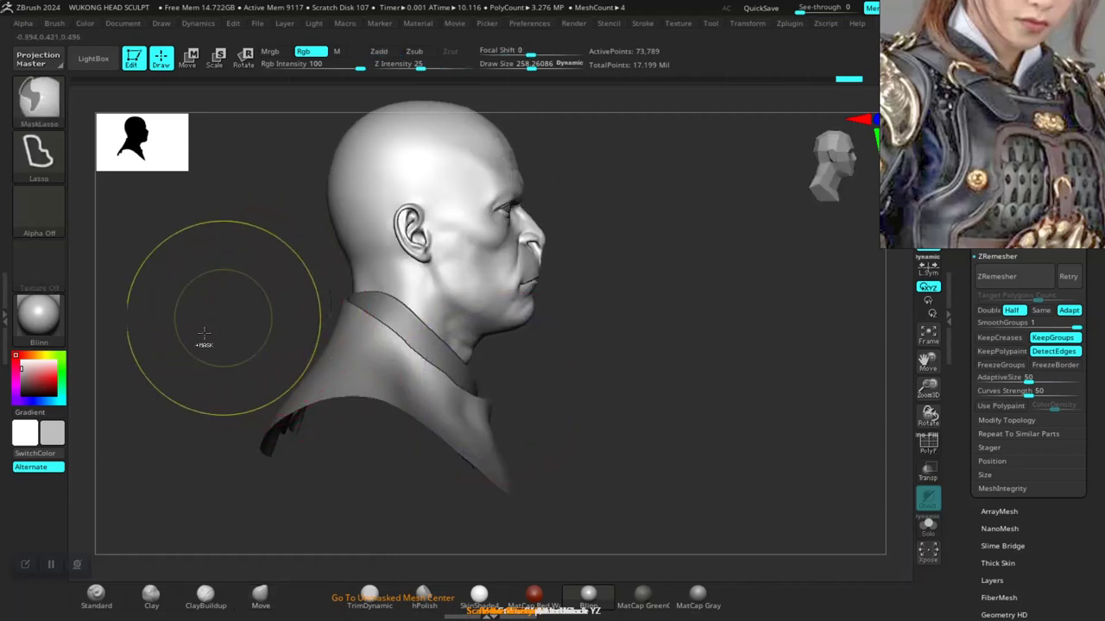
pyautogui.moveTo(154, 410)
pyautogui.keyDown('ctrl'); pyautogui.mouseDown()
pyautogui.moveTo(273, 384)
pyautogui.moveTo(399, 399)
pyautogui.moveTo(726, 569)
pyautogui.mouseUp(); pyautogui.keyUp('ctrl')
pyautogui.moveTo(727, 506); pyautogui.dragTo(317, 368)
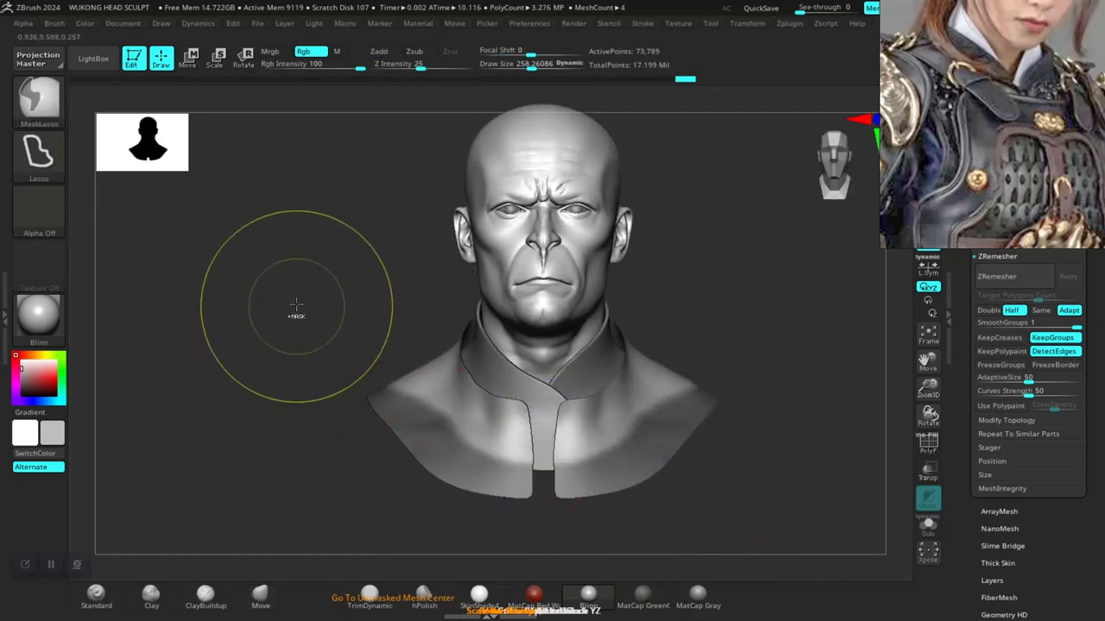
pyautogui.moveTo(302, 288)
pyautogui.keyDown('ctrl'); pyautogui.mouseDown()
pyautogui.moveTo(331, 511)
pyautogui.moveTo(390, 493)
pyautogui.moveTo(427, 432)
pyautogui.moveTo(389, 320)
pyautogui.moveTo(306, 290)
pyautogui.mouseUp(); pyautogui.keyUp('ctrl')
# Extend the lasso mask over the back of the outer collar from the side, then trim across its rear shoulder corners from above
pyautogui.moveTo(263, 453)
pyautogui.keyDown('shift'); pyautogui.mouseDown()
pyautogui.moveTo(294, 483)
pyautogui.moveTo(382, 516)
pyautogui.moveTo(365, 505)
pyautogui.mouseUp(); pyautogui.keyUp('shift')
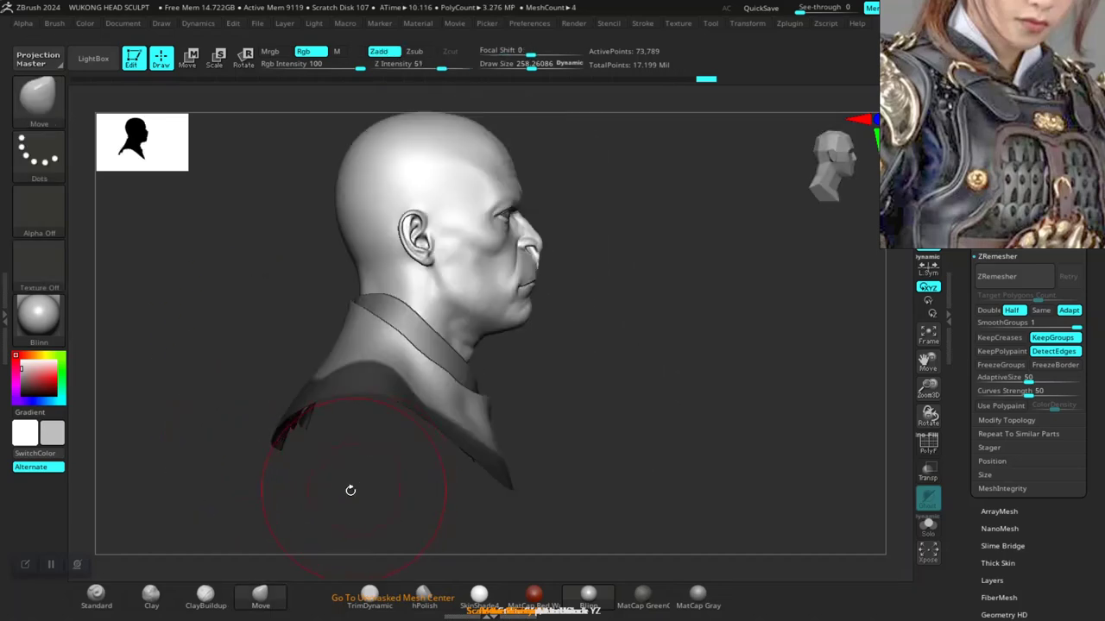
pyautogui.moveTo(211, 356)
pyautogui.keyDown('ctrl'); pyautogui.mouseDown()
pyautogui.moveTo(319, 505)
pyautogui.moveTo(356, 410)
pyautogui.mouseUp(); pyautogui.keyUp('ctrl')
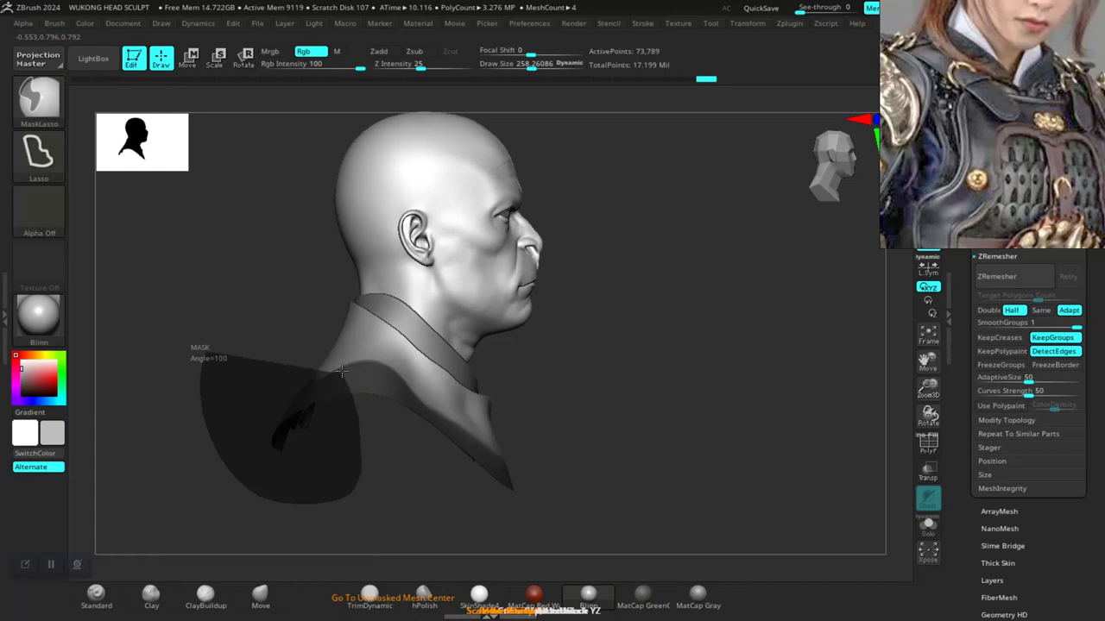
pyautogui.keyDown('ctrl'); pyautogui.moveTo(342, 371); pyautogui.dragTo(285, 341); pyautogui.keyUp('ctrl')
pyautogui.moveTo(320, 508)
pyautogui.mouseDown()
pyautogui.moveTo(345, 579)
pyautogui.moveTo(284, 511)
pyautogui.moveTo(210, 500)
pyautogui.moveTo(275, 417)
pyautogui.moveTo(303, 512)
pyautogui.moveTo(305, 480)
pyautogui.mouseUp()
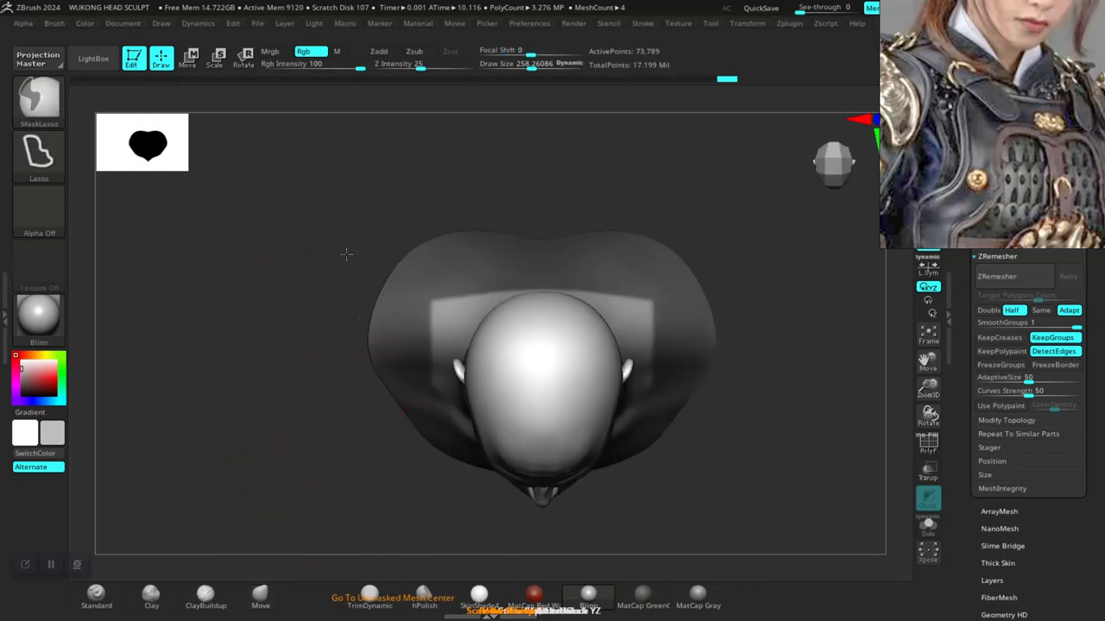
pyautogui.moveTo(345, 253)
pyautogui.keyDown('ctrl'); pyautogui.mouseDown()
pyautogui.moveTo(358, 332)
pyautogui.moveTo(499, 184)
pyautogui.moveTo(345, 207)
pyautogui.mouseUp(); pyautogui.keyUp('ctrl')
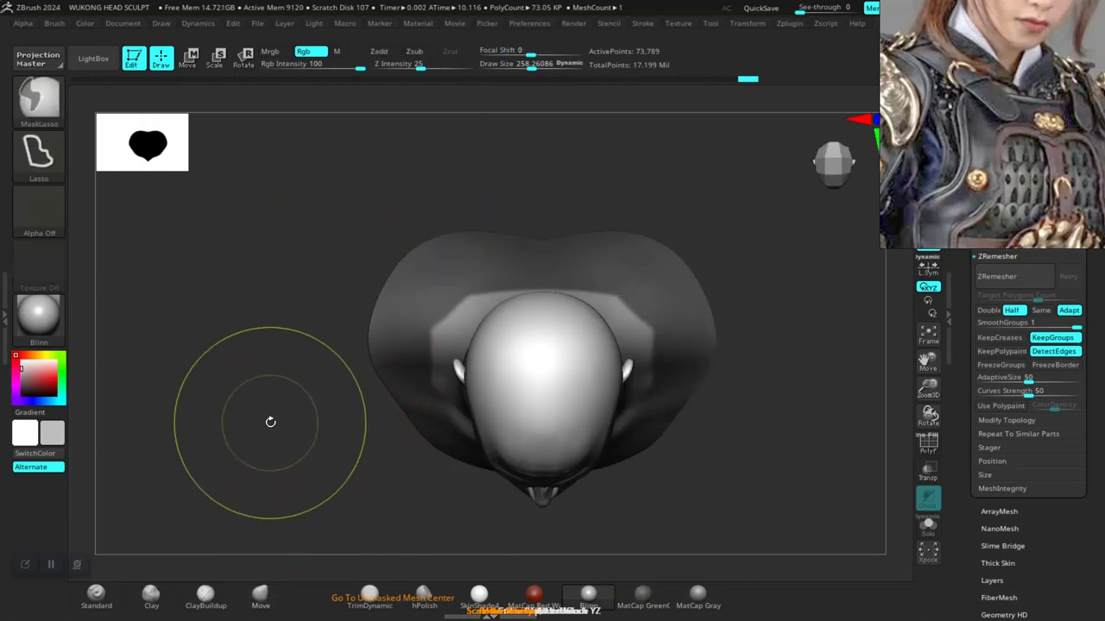
# Turn the masked outer rim of the collar into its own polygroup and hide it, leaving the inner part visible
pyautogui.moveTo(270, 421)
pyautogui.mouseDown()
pyautogui.moveTo(310, 291)
pyautogui.moveTo(394, 328)
pyautogui.mouseUp()
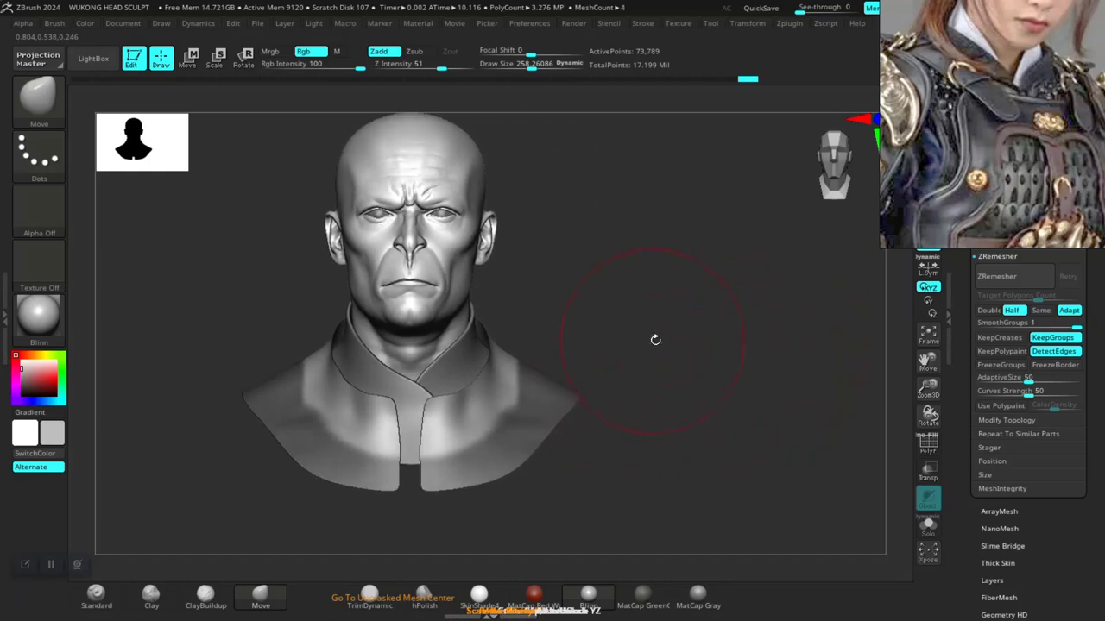
pyautogui.moveTo(655, 339)
pyautogui.keyDown('alt'); pyautogui.mouseDown()
pyautogui.moveTo(663, 375)
pyautogui.moveTo(696, 309)
pyautogui.moveTo(726, 292)
pyautogui.moveTo(644, 414)
pyautogui.mouseUp(); pyautogui.keyUp('alt')
pyautogui.keyDown('ctrl'); pyautogui.click(645, 417); pyautogui.keyUp('ctrl')
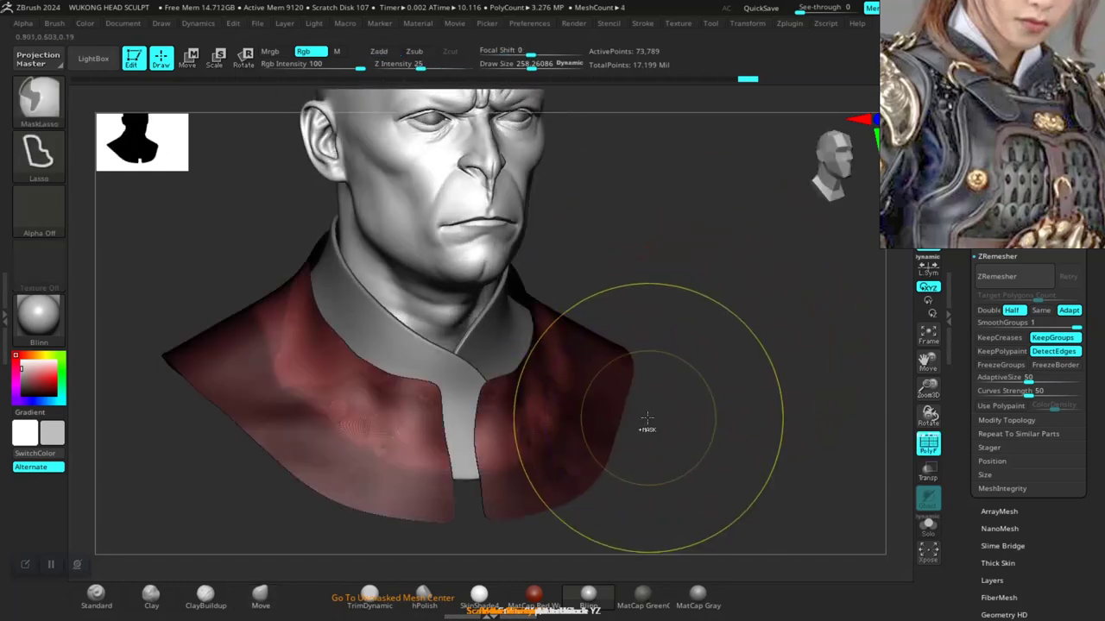
pyautogui.hotkey('ctrl', 'w')
pyautogui.keyDown('ctrl'); pyautogui.keyDown('shift'); pyautogui.click(357, 484); pyautogui.keyUp('shift'); pyautogui.keyUp('ctrl')
pyautogui.keyDown('ctrl'); pyautogui.keyDown('shift'); pyautogui.click(358, 484); pyautogui.keyUp('shift'); pyautogui.keyUp('ctrl')
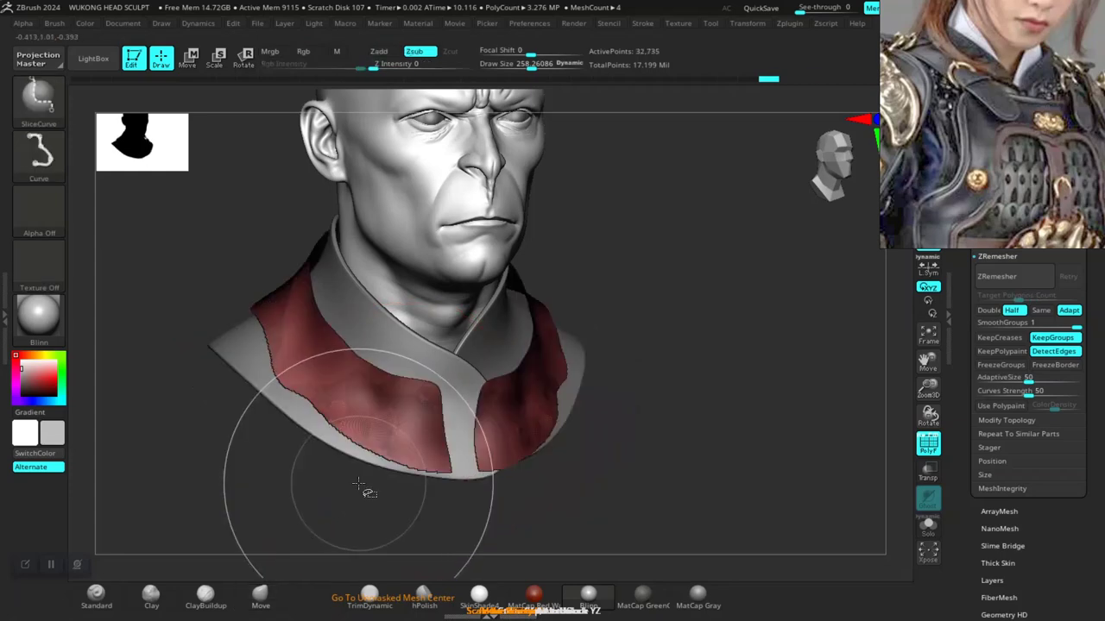
# Delete the hidden rim geometry from the outer collar with Del Hidden
pyautogui.moveTo(717, 430)
pyautogui.mouseDown()
pyautogui.moveTo(679, 424)
pyautogui.moveTo(681, 446)
pyautogui.moveTo(617, 441)
pyautogui.moveTo(754, 439)
pyautogui.mouseUp()
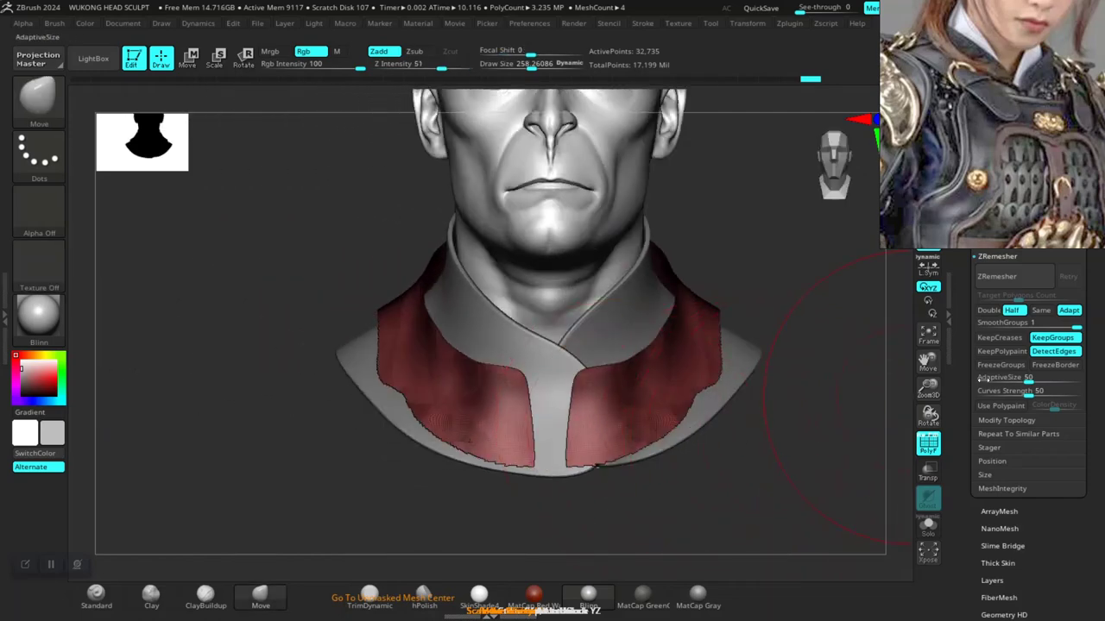
pyautogui.scroll(3, 993, 397)
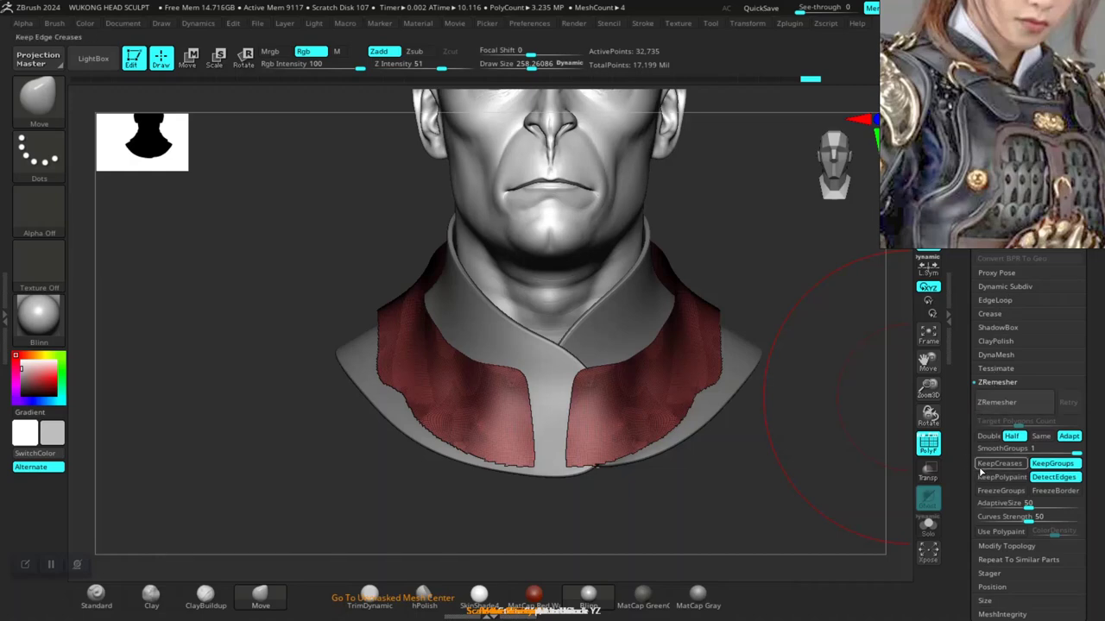
pyautogui.click(1004, 548)
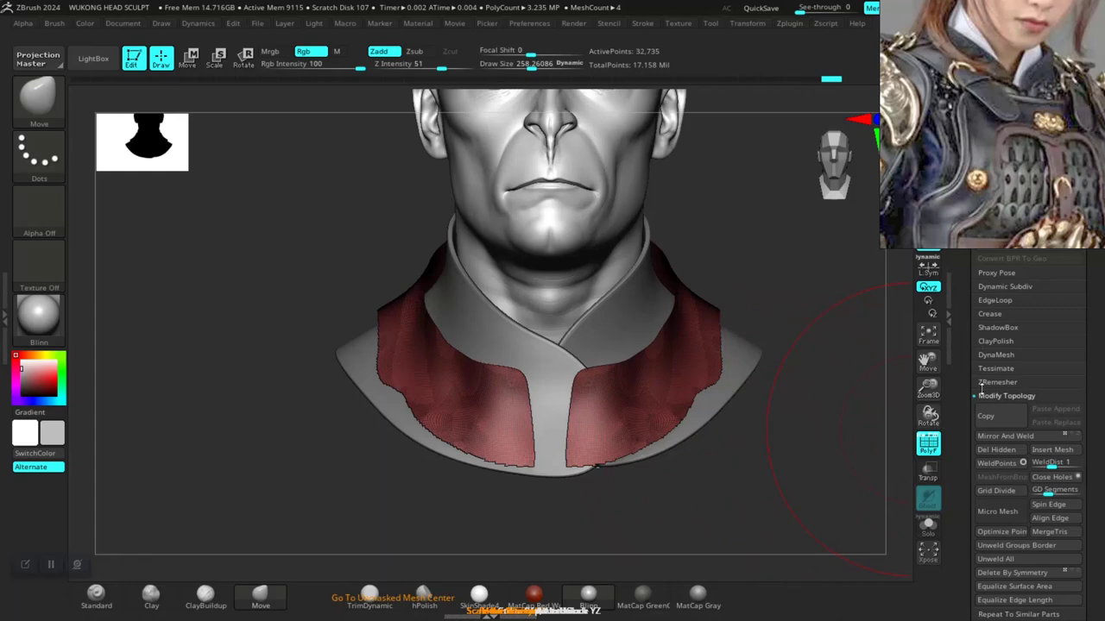
# Smooth the outer collar's jagged border with repeated Polish By Groups passes at strengths in the 30s
pyautogui.moveTo(956, 503); pyautogui.dragTo(972, 381)
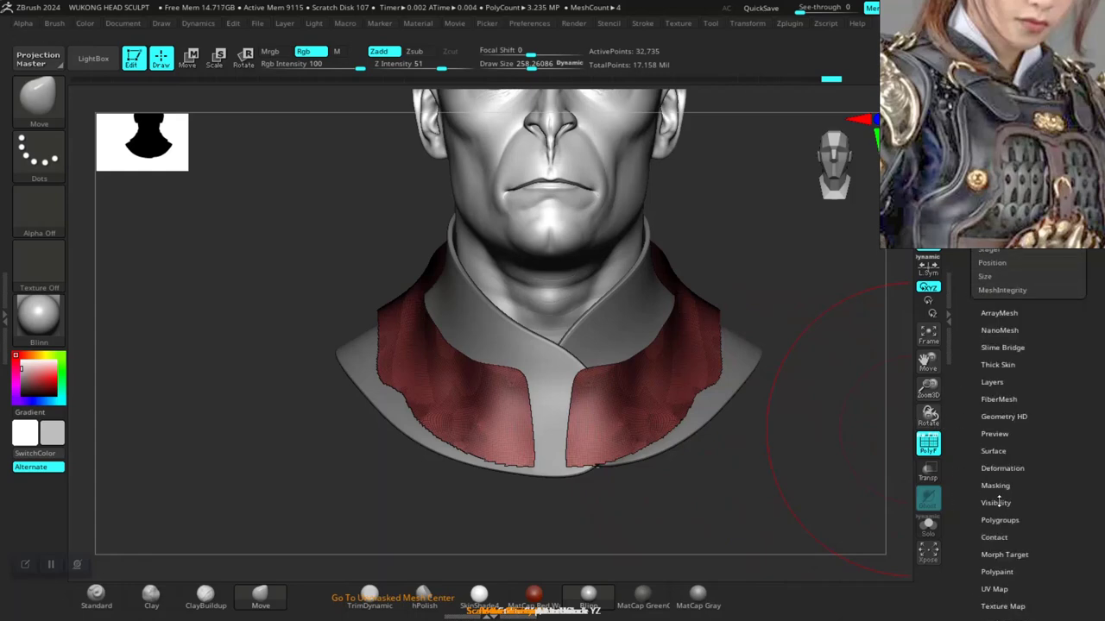
pyautogui.click(1003, 468)
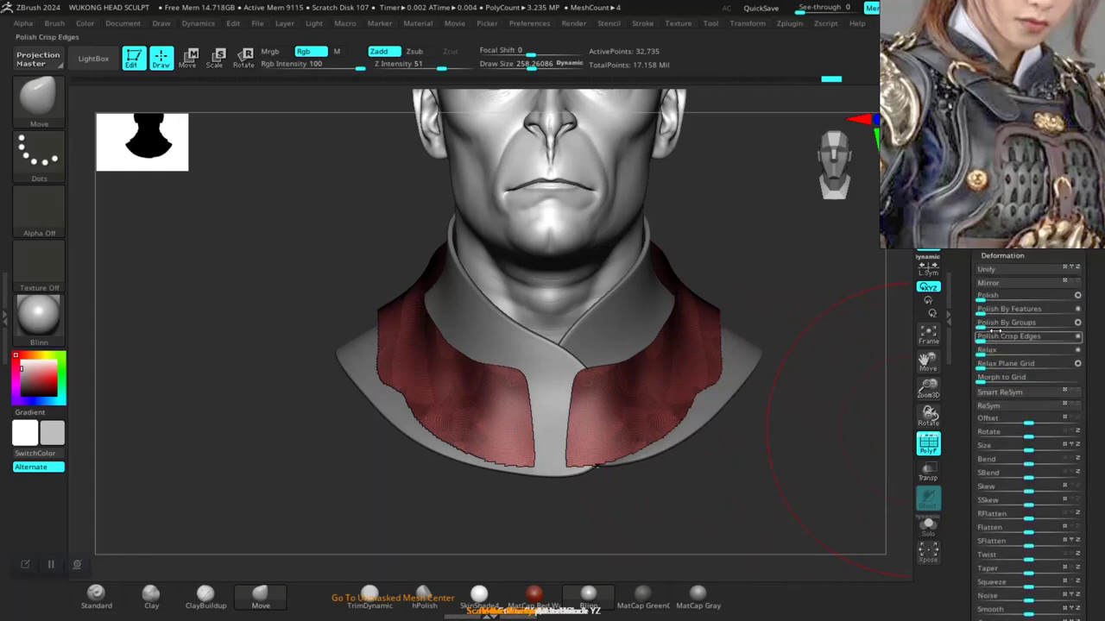
pyautogui.click(985, 322)
pyautogui.click(1005, 322)
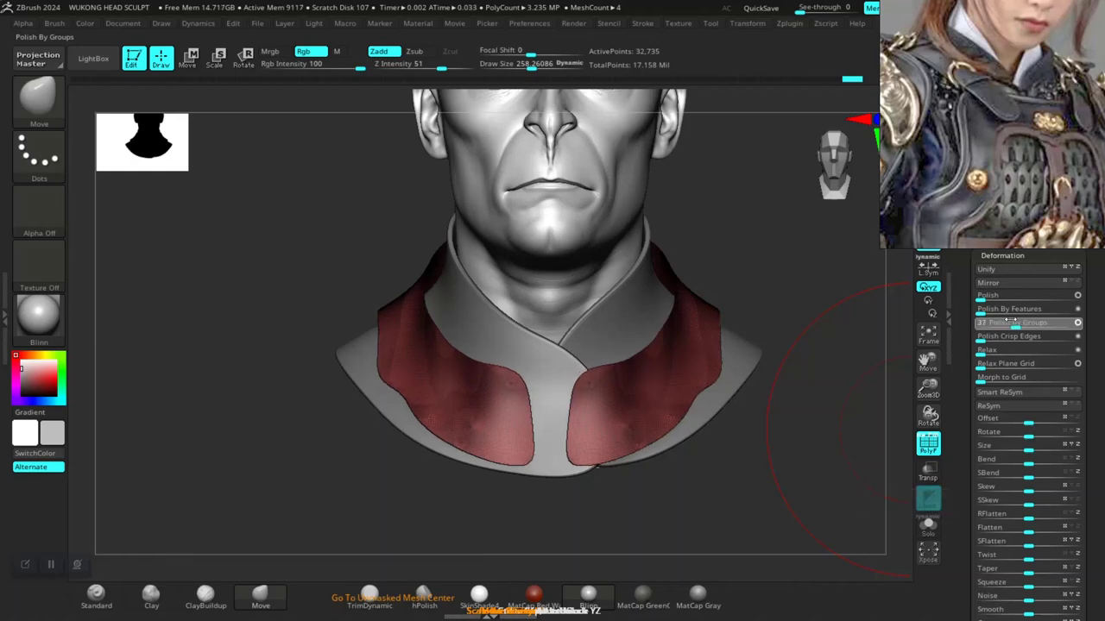
pyautogui.click(1005, 321)
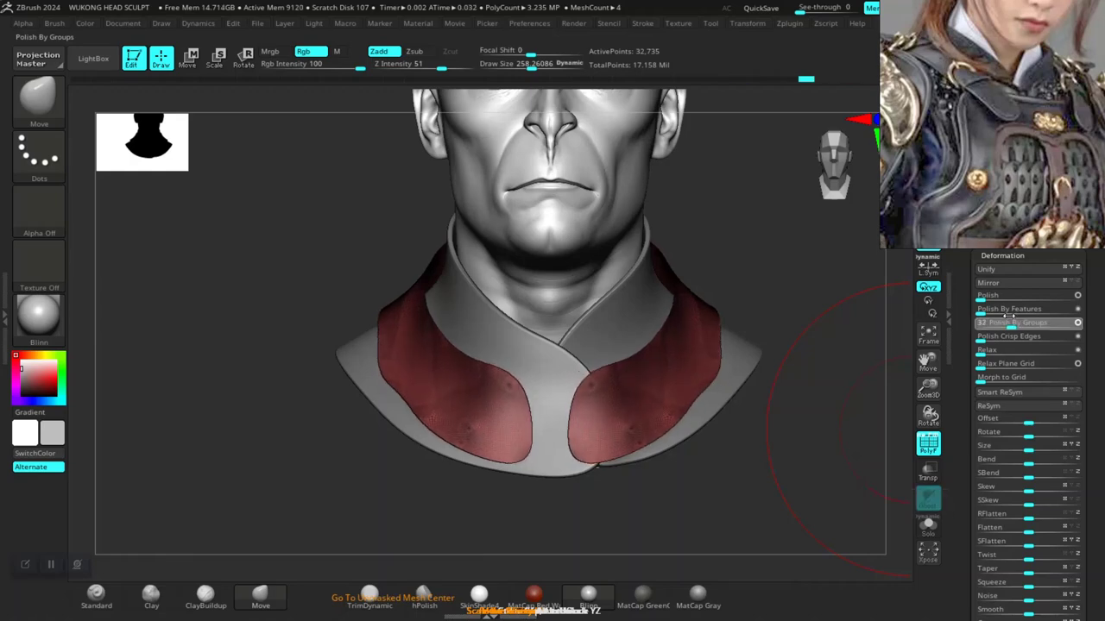
pyautogui.click(1006, 314)
pyautogui.click(1003, 312)
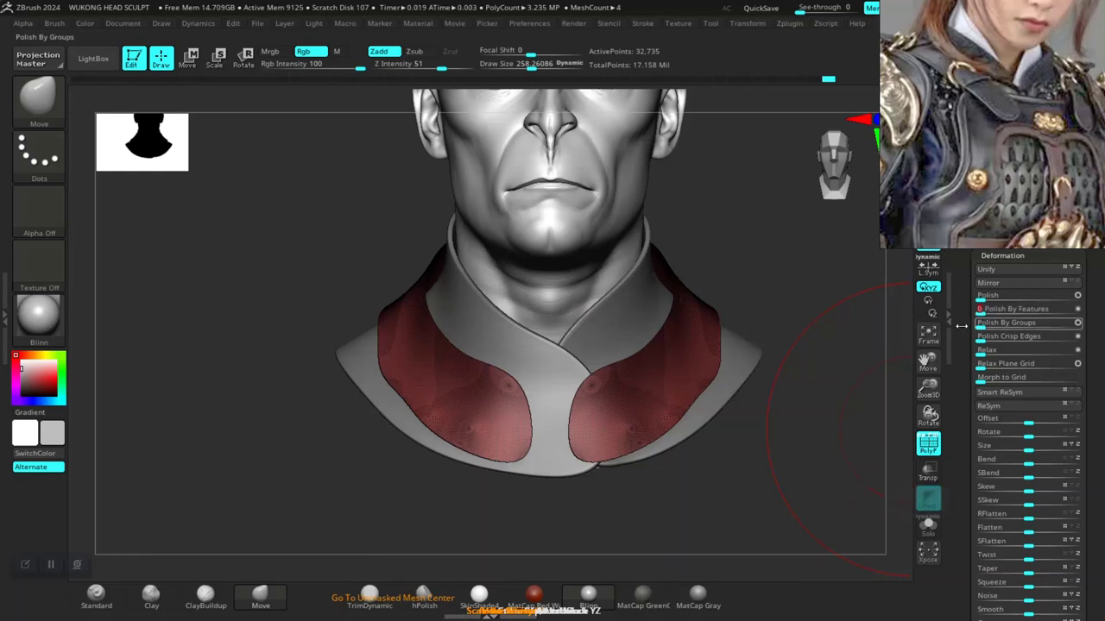
# Reduce the Move brush's draw size to about 94.5 and pull the outer collar's front edges closer to the centre gap
pyautogui.moveTo(649, 507)
pyautogui.mouseDown()
pyautogui.moveTo(662, 516)
pyautogui.moveTo(651, 515)
pyautogui.mouseUp()
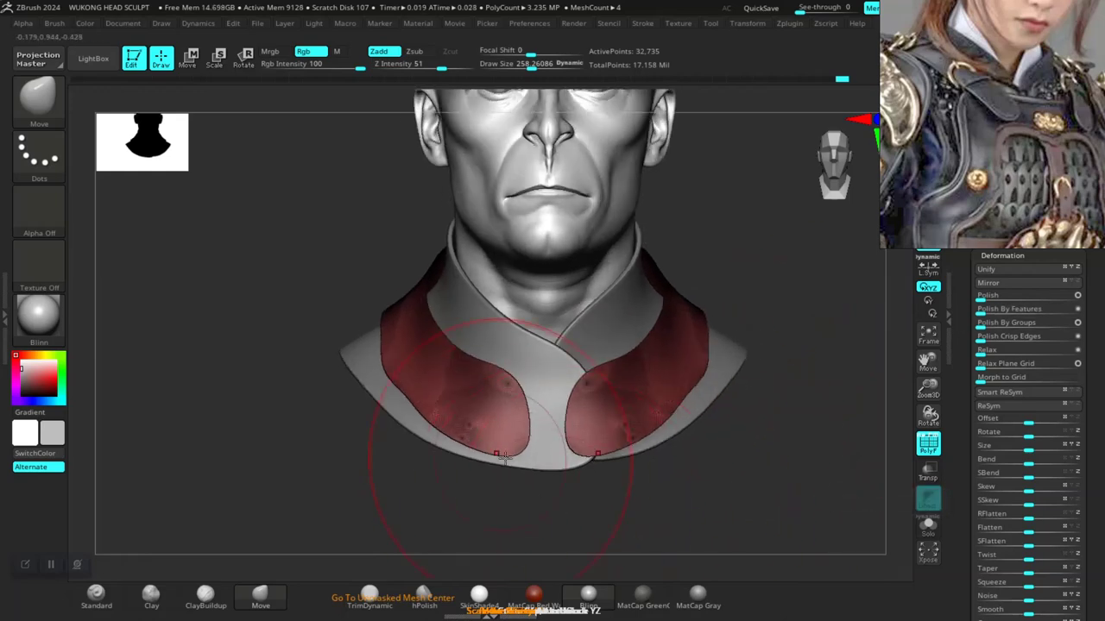
pyautogui.moveTo(555, 549)
pyautogui.mouseDown()
pyautogui.moveTo(559, 560)
pyautogui.moveTo(521, 461)
pyautogui.mouseUp()
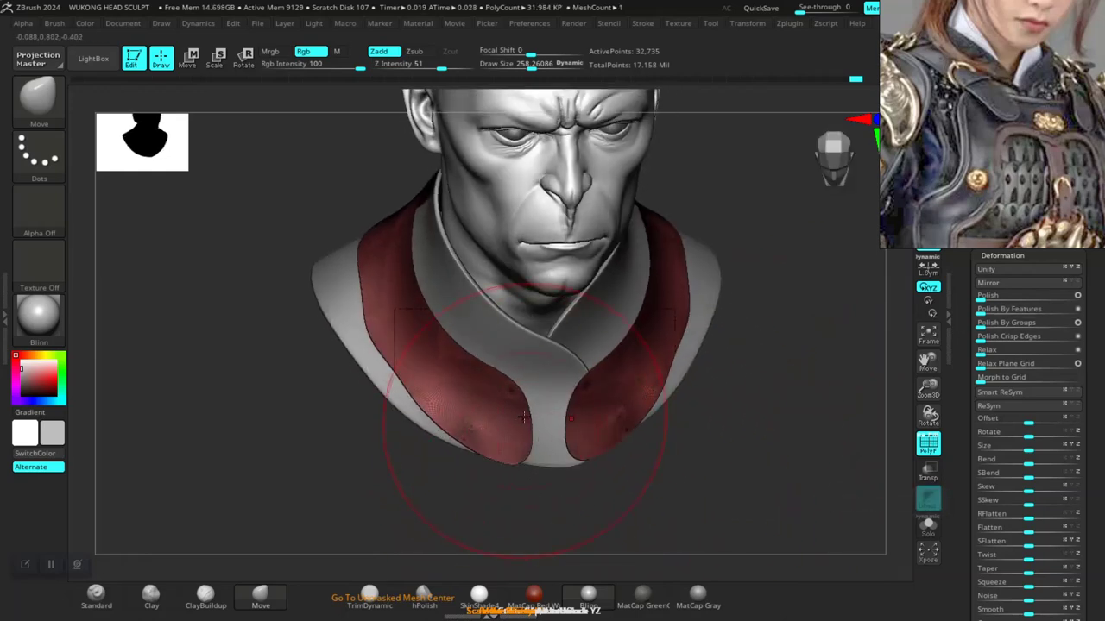
pyautogui.moveTo(524, 418); pyautogui.dragTo(541, 421)
pyautogui.moveTo(605, 495); pyautogui.dragTo(587, 413)
pyautogui.moveTo(763, 259)
pyautogui.keyDown('alt'); pyautogui.mouseDown()
pyautogui.moveTo(648, 325)
pyautogui.moveTo(565, 420)
pyautogui.mouseUp(); pyautogui.keyUp('alt')
pyautogui.press('space')
pyautogui.moveTo(643, 345); pyautogui.dragTo(609, 346)
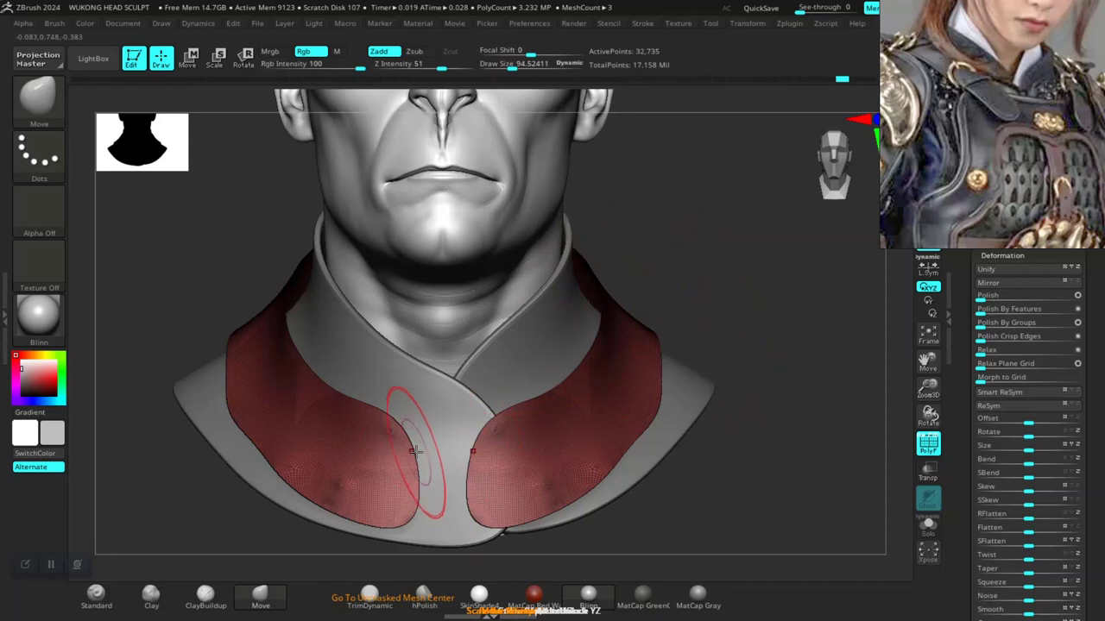
pyautogui.moveTo(414, 524); pyautogui.dragTo(433, 442)
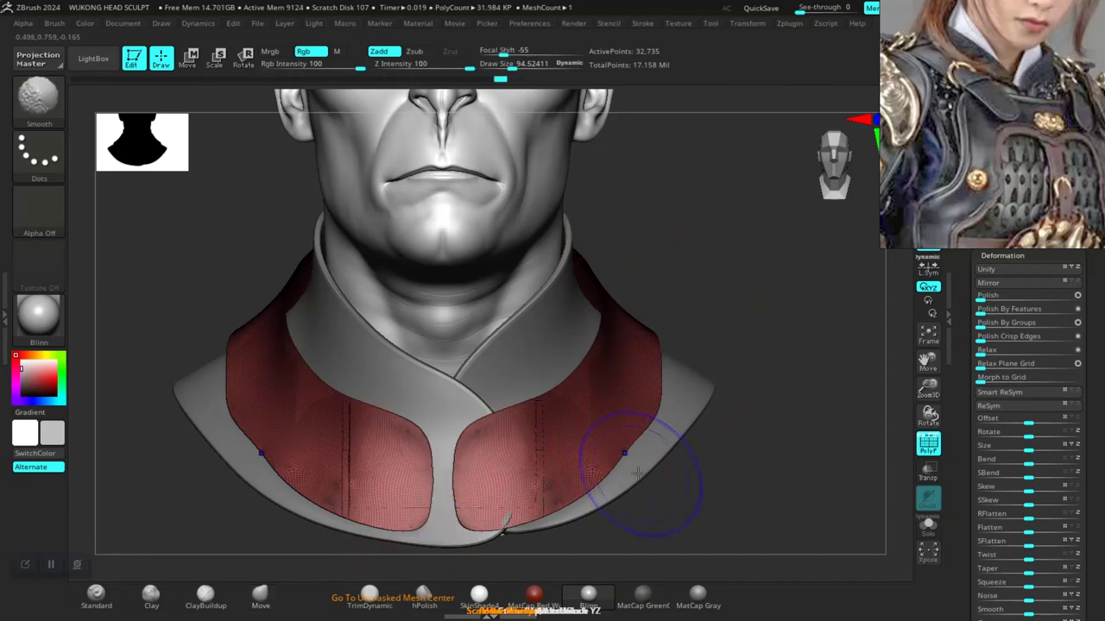
# Hide the polyframe and pull the lower front corners of the outer collar inward to narrow the gap
pyautogui.hotkey('shift', 'f')
pyautogui.moveTo(670, 519); pyautogui.dragTo(683, 545)
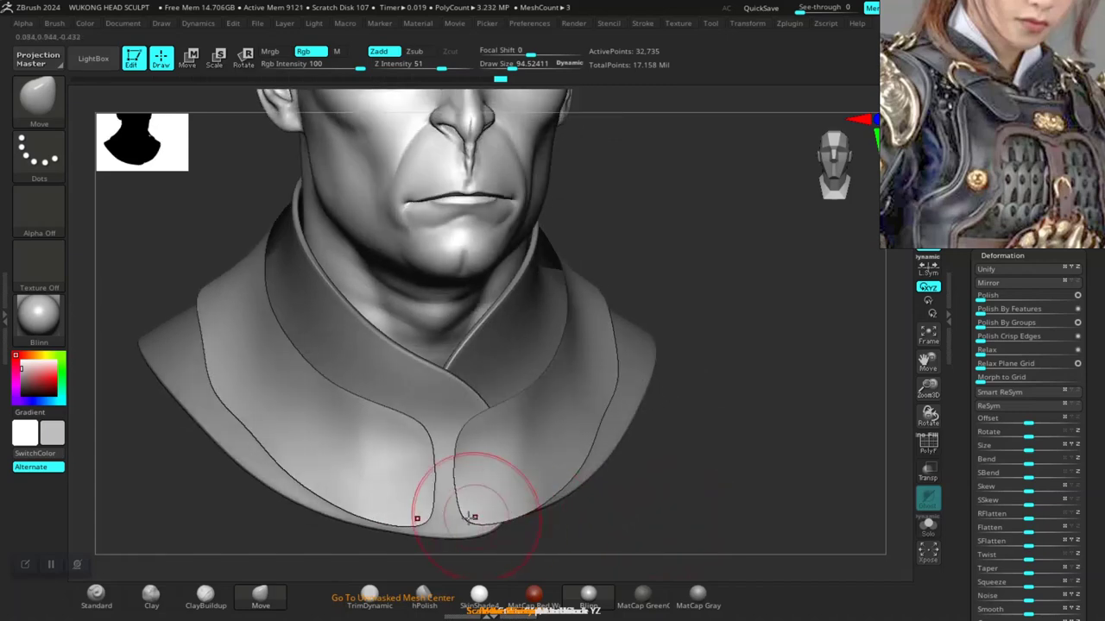
pyautogui.moveTo(495, 535); pyautogui.dragTo(503, 538)
pyautogui.moveTo(421, 513); pyautogui.dragTo(426, 513)
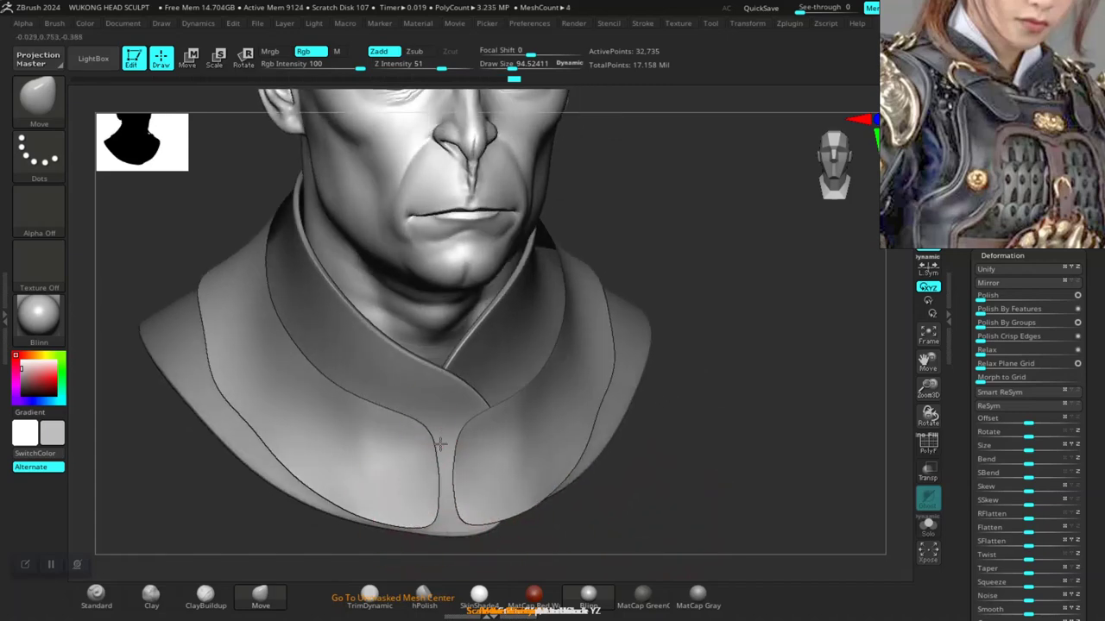
pyautogui.keyDown('shift'); pyautogui.moveTo(653, 460); pyautogui.dragTo(647, 427); pyautogui.keyUp('shift')
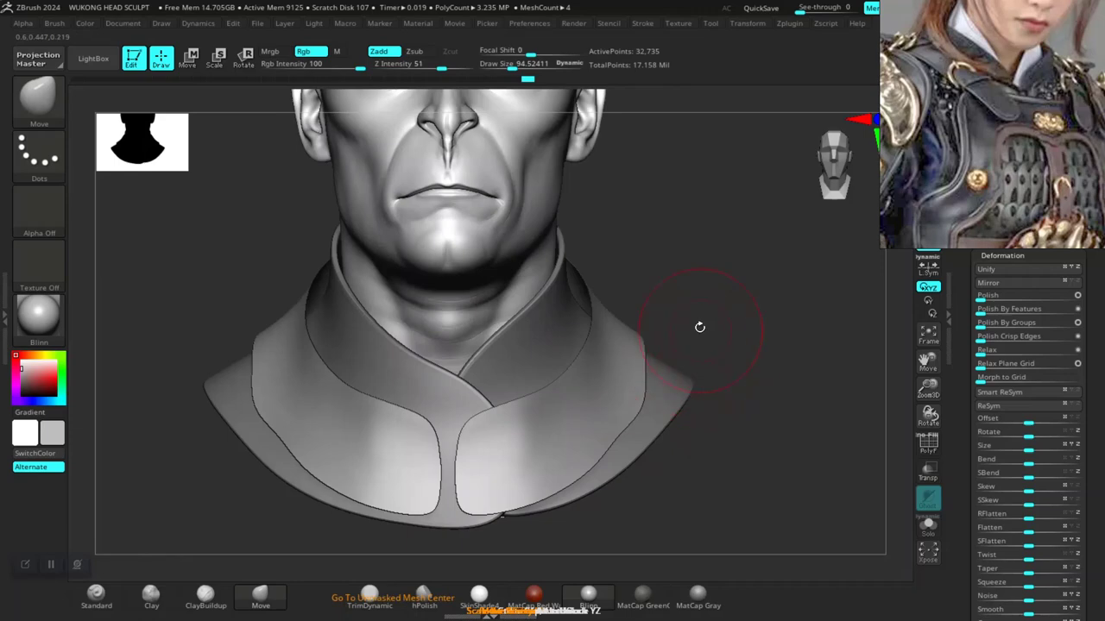
# ZRemesh the trimmed outer collar at half its polygon count with adaptive density, keeping groups and detecting edges
pyautogui.moveTo(699, 327); pyautogui.dragTo(725, 323)
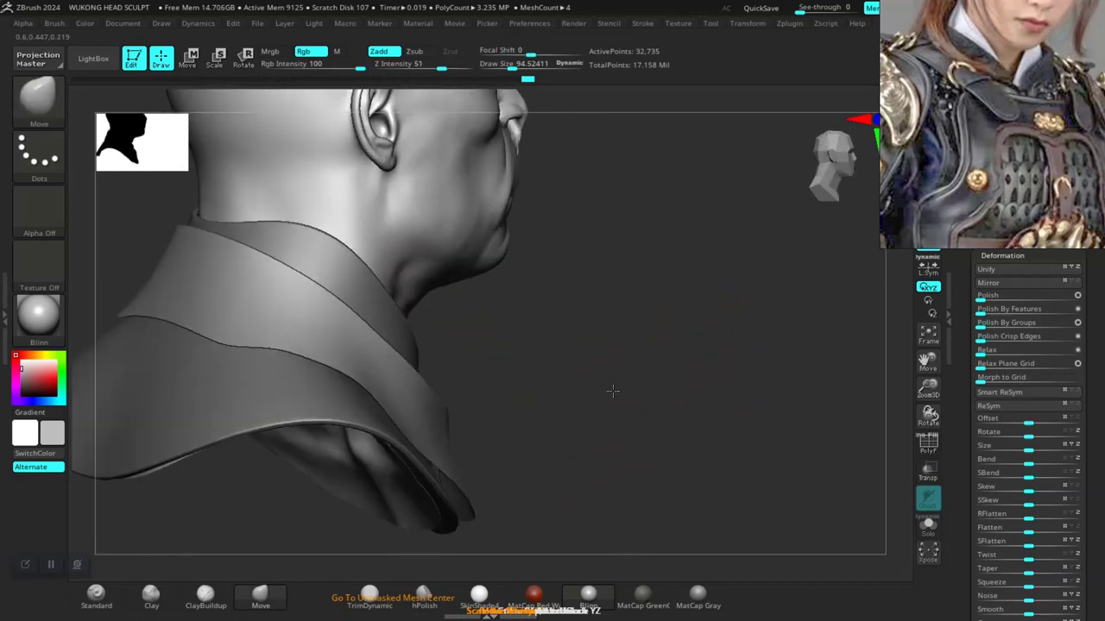
pyautogui.moveTo(612, 391); pyautogui.dragTo(825, 373)
pyautogui.scroll(5, 955, 336)
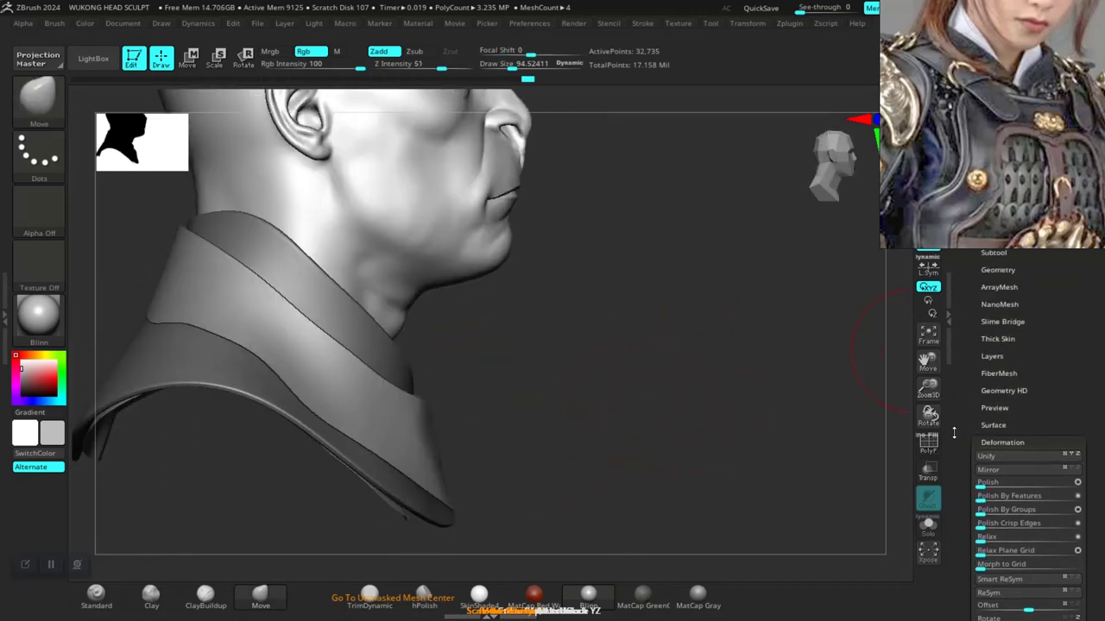
pyautogui.moveTo(986, 438); pyautogui.dragTo(957, 443)
pyautogui.click(994, 280)
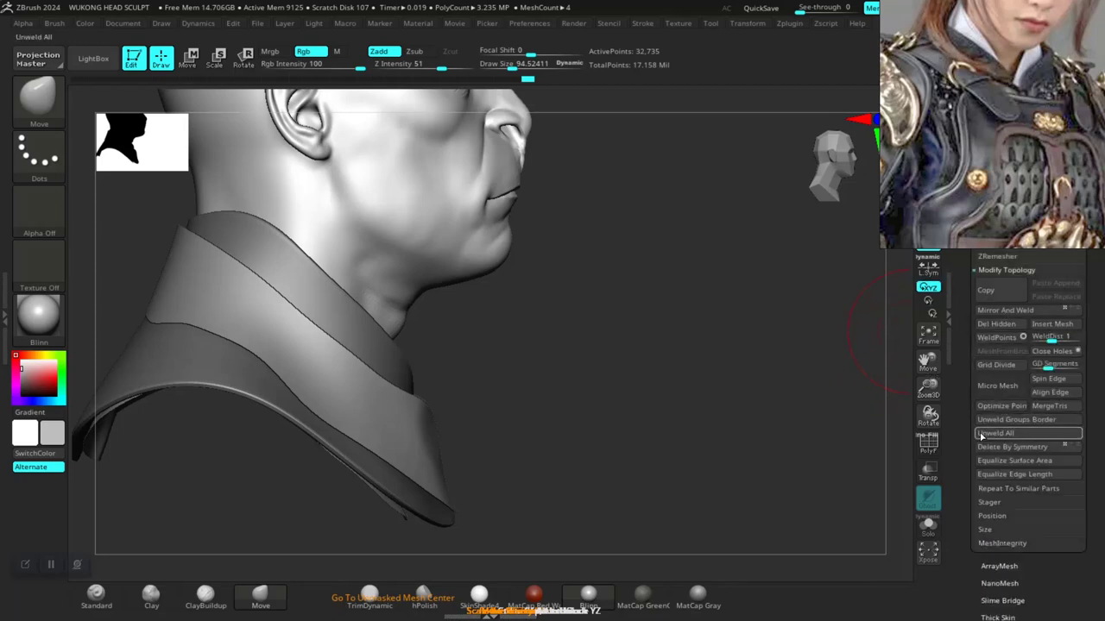
pyautogui.click(996, 258)
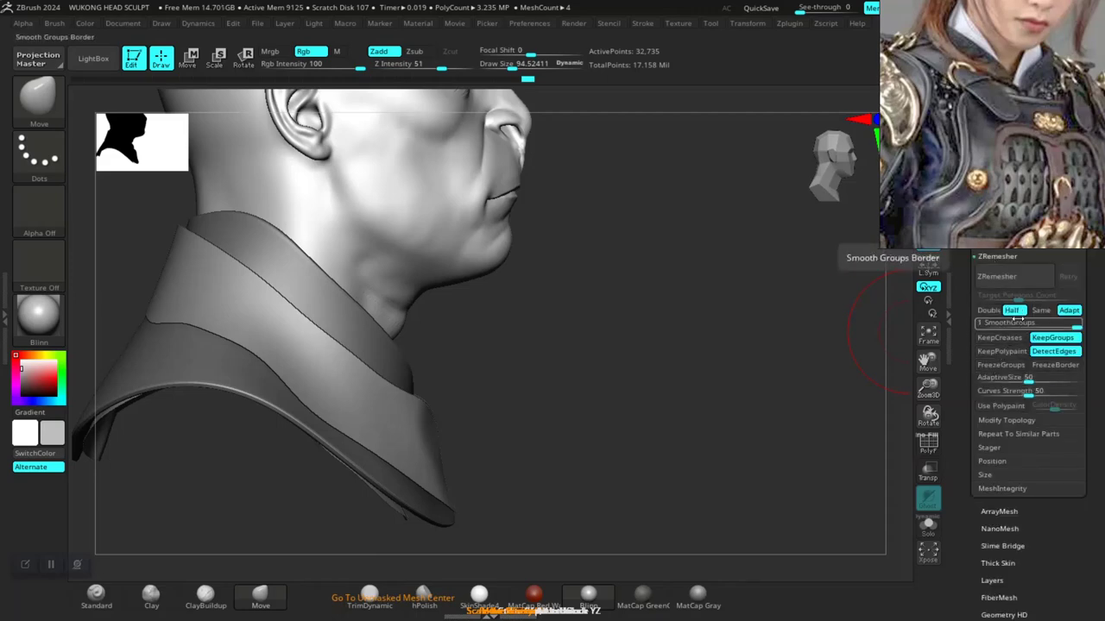
pyautogui.click(1010, 278)
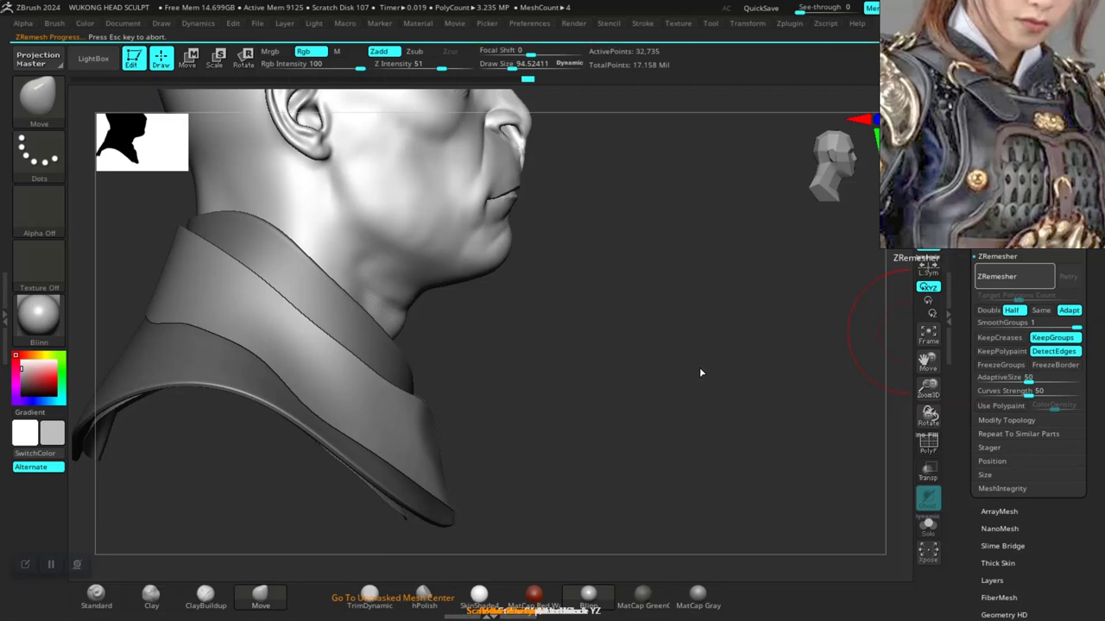
# Turn off the Half and Adapt options and ZRemesh the outer collar with a target polygon count of about 5.107
pyautogui.click(1017, 311)
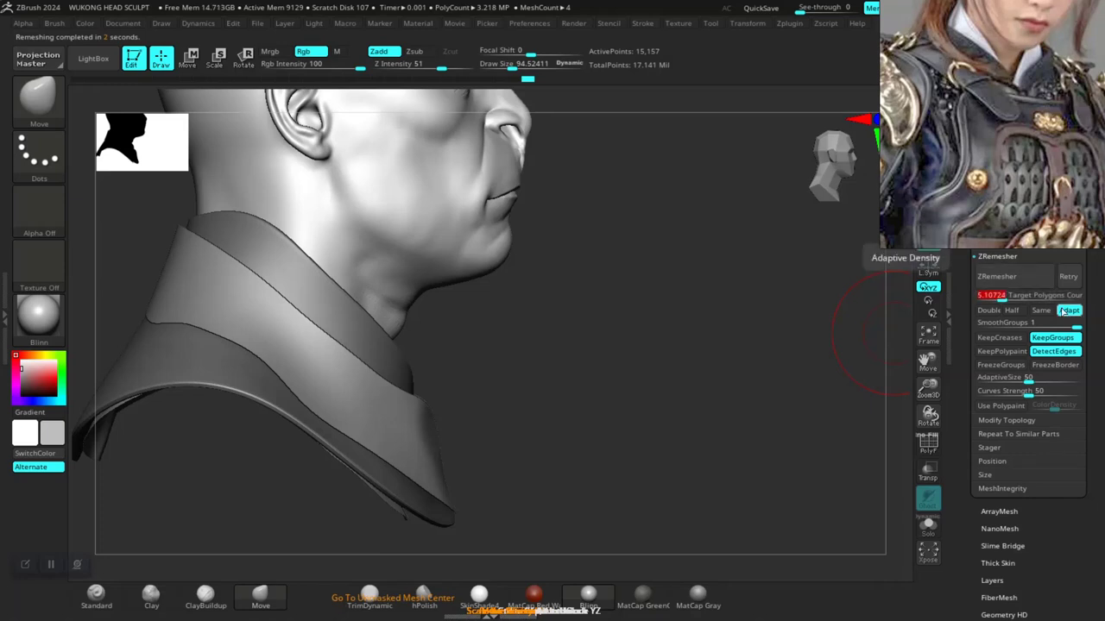
pyautogui.moveTo(683, 404); pyautogui.dragTo(736, 388)
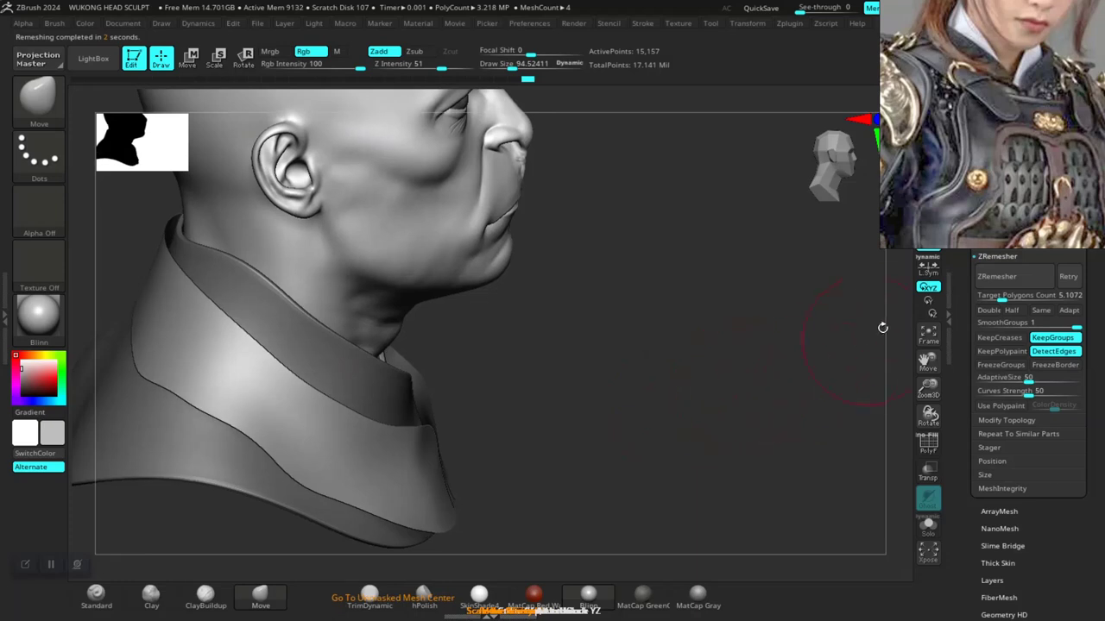
pyautogui.click(995, 277)
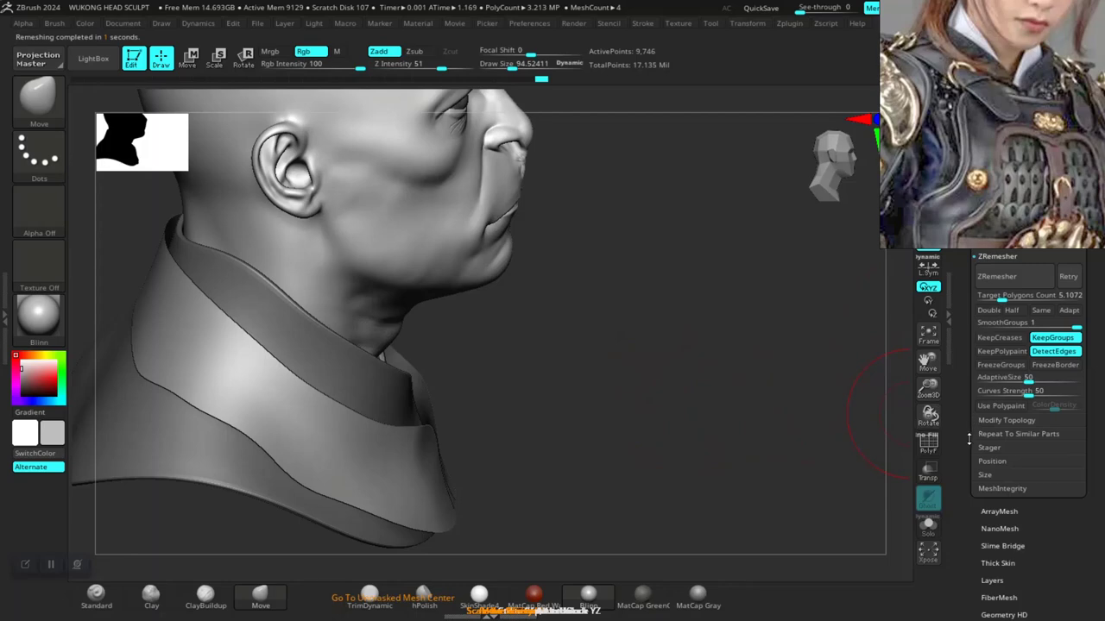
# Lasso-mask the front ends of the outer collar and smooth its remaining borders with Polish By Groups at 34
pyautogui.scroll(-5, 969, 440)
pyautogui.click(1002, 497)
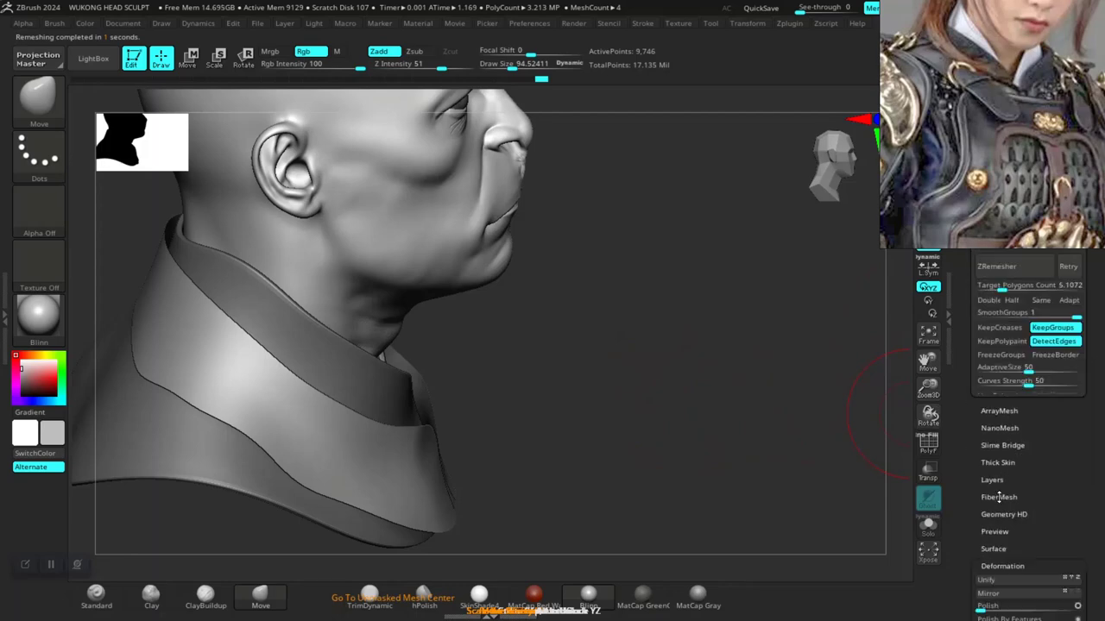
pyautogui.scroll(-3, 958, 457)
pyautogui.moveTo(715, 446); pyautogui.dragTo(601, 438)
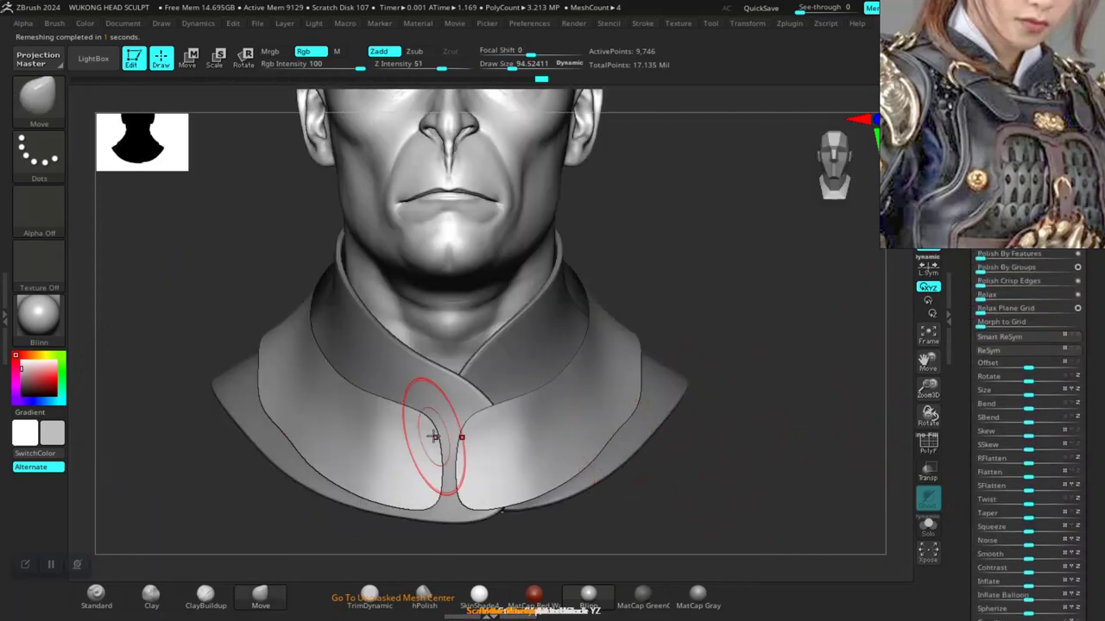
pyautogui.moveTo(272, 507)
pyautogui.keyDown('ctrl'); pyautogui.mouseDown()
pyautogui.moveTo(417, 553)
pyautogui.moveTo(443, 515)
pyautogui.moveTo(446, 395)
pyautogui.moveTo(387, 377)
pyautogui.mouseUp(); pyautogui.keyUp('ctrl')
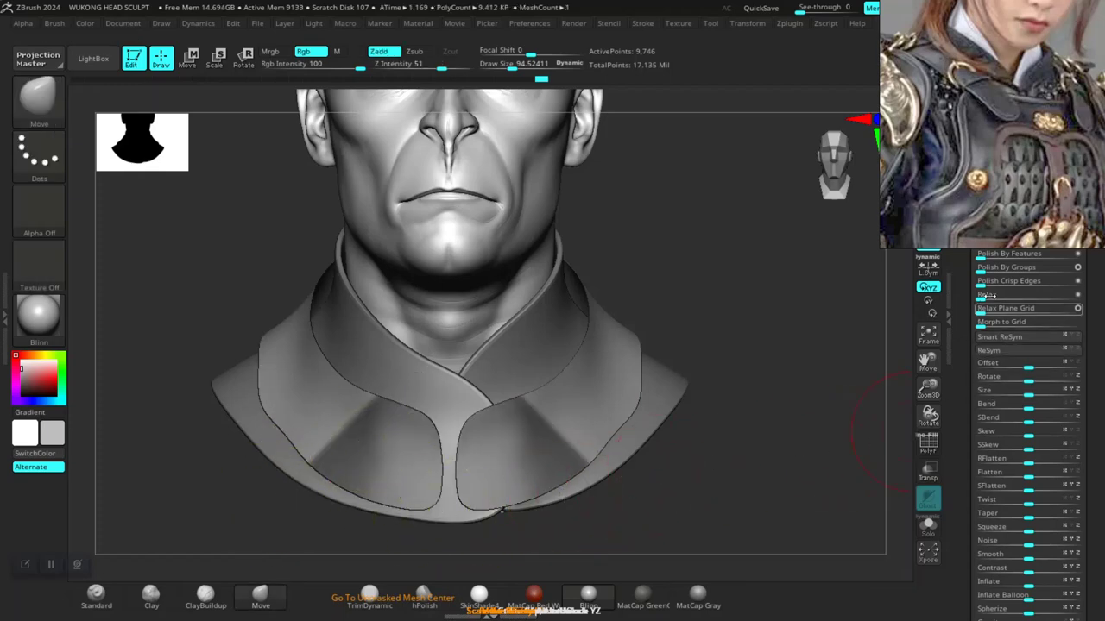
pyautogui.moveTo(1016, 270); pyautogui.dragTo(1017, 270)
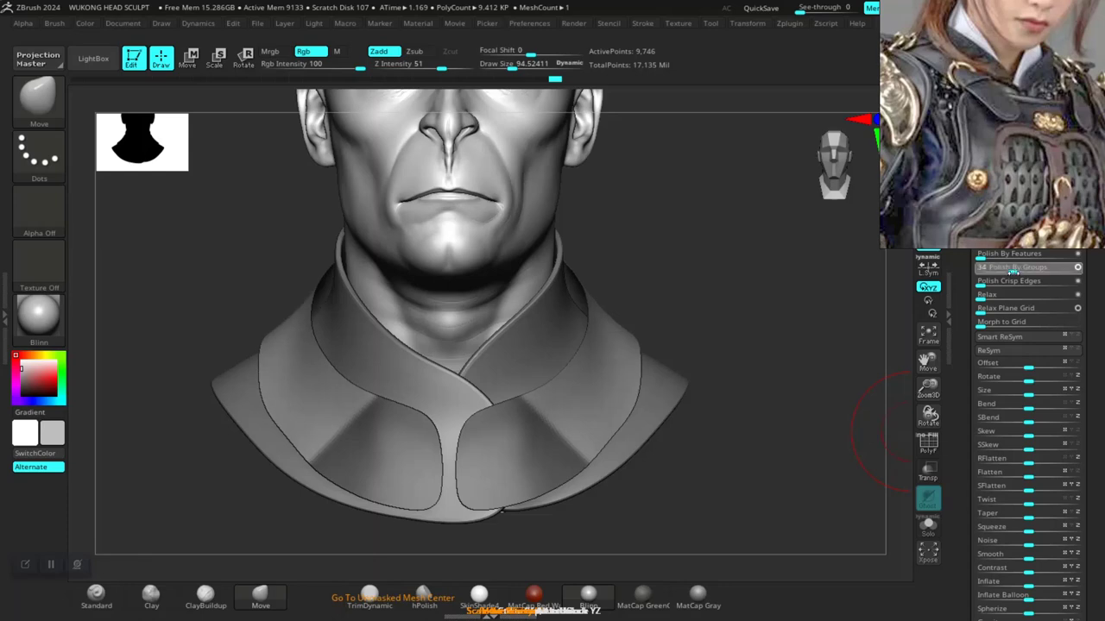
pyautogui.moveTo(761, 372)
pyautogui.mouseDown()
pyautogui.moveTo(780, 468)
pyautogui.moveTo(809, 468)
pyautogui.moveTo(723, 451)
pyautogui.mouseUp()
pyautogui.keyDown('ctrl'); pyautogui.moveTo(708, 453); pyautogui.dragTo(663, 421, button='right'); pyautogui.keyUp('ctrl')
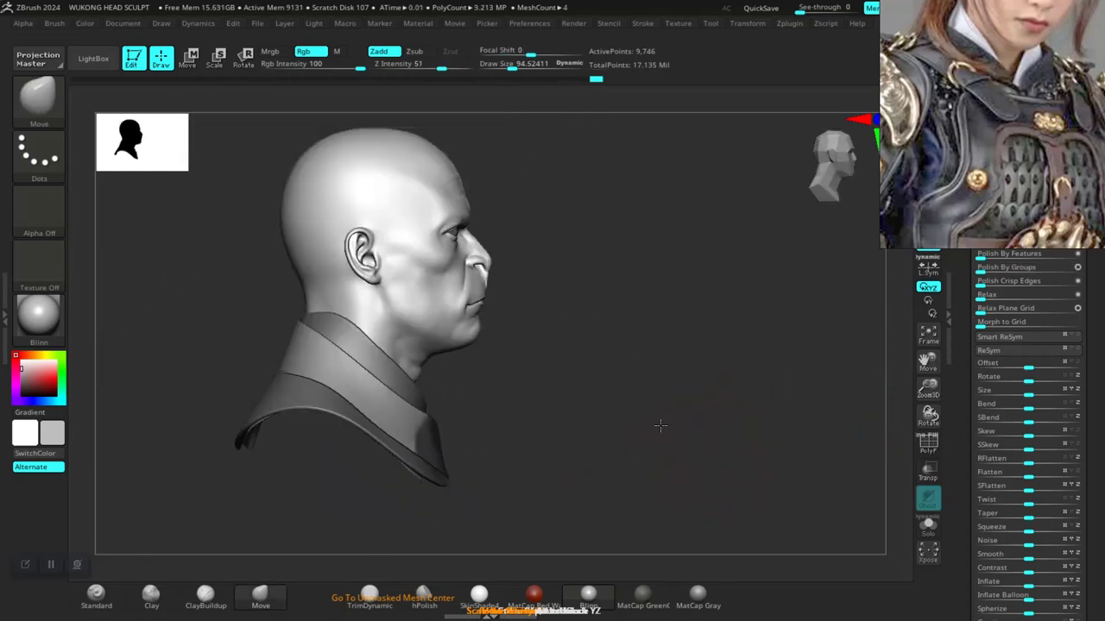
# Smooth and round the outer collar's borders further by applying Polish By Groups again
pyautogui.moveTo(661, 424); pyautogui.dragTo(587, 425)
pyautogui.keyDown('ctrl'); pyautogui.moveTo(700, 447); pyautogui.dragTo(717, 494, button='right'); pyautogui.keyUp('ctrl')
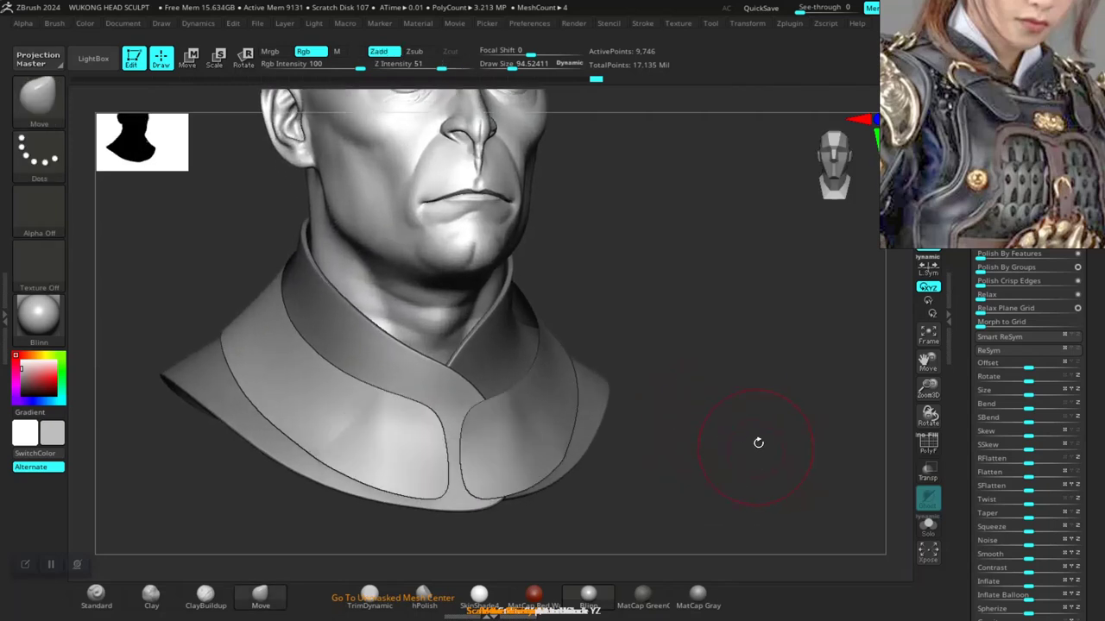
pyautogui.click(991, 266)
pyautogui.moveTo(748, 479)
pyautogui.mouseDown()
pyautogui.moveTo(779, 471)
pyautogui.moveTo(740, 474)
pyautogui.mouseUp()
pyautogui.moveTo(739, 408); pyautogui.dragTo(680, 396)
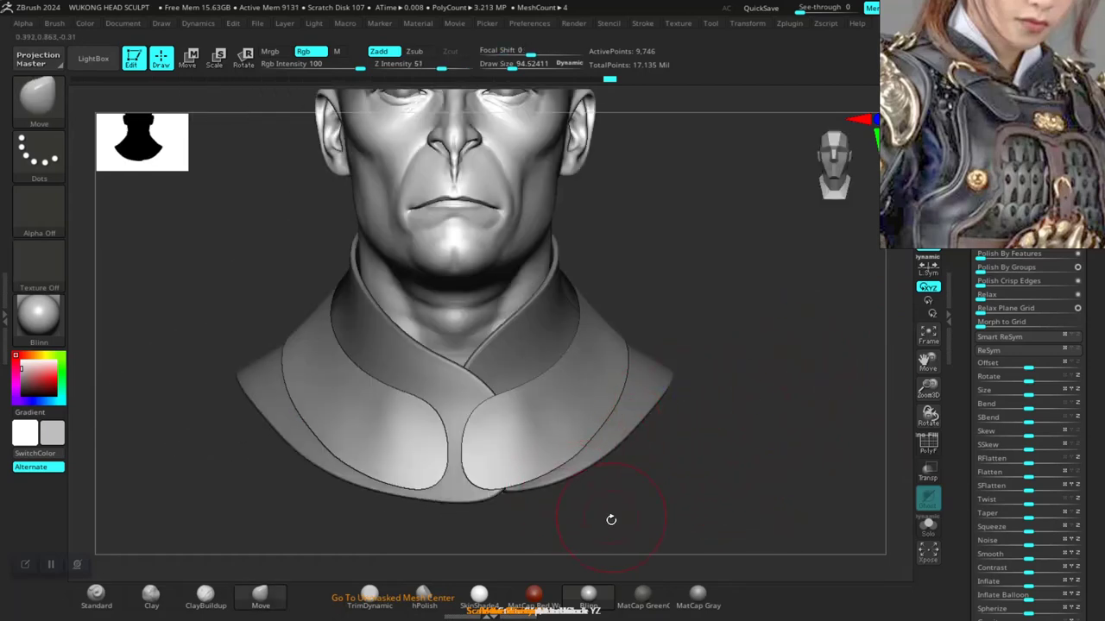
pyautogui.moveTo(611, 520); pyautogui.dragTo(564, 451)
pyautogui.moveTo(543, 487)
pyautogui.mouseDown()
pyautogui.moveTo(542, 516)
pyautogui.moveTo(650, 493)
pyautogui.moveTo(671, 504)
pyautogui.mouseUp()
# Show the polyframe and ZRemesh the outer collar twice at half its polygon count, keeping groups and detecting edges
pyautogui.hotkey('shift', 'f')
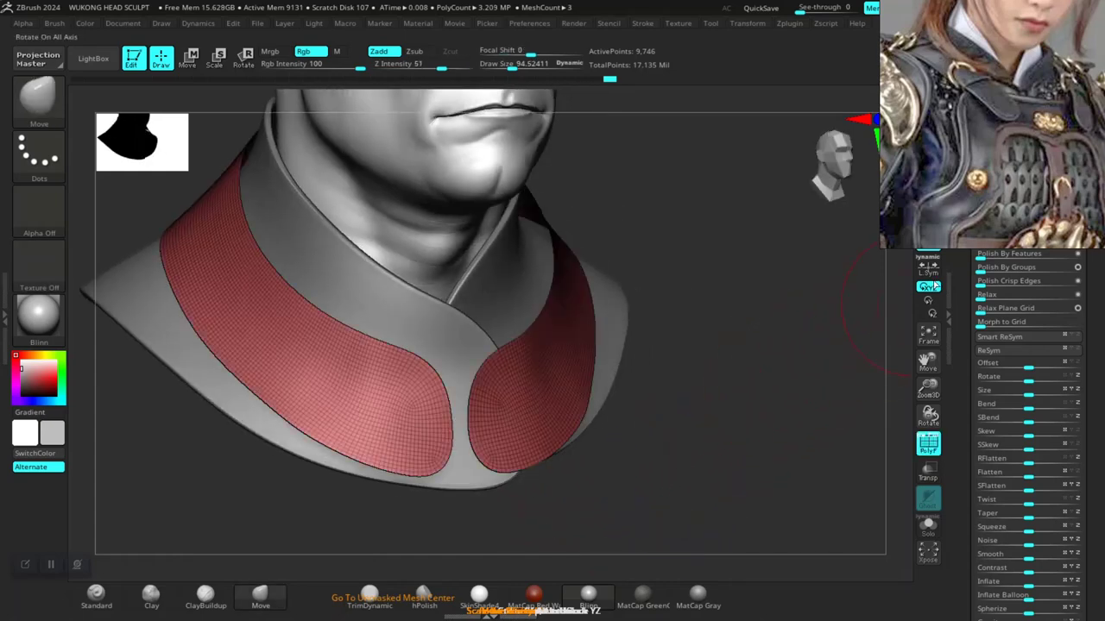
pyautogui.scroll(-5, 993, 371)
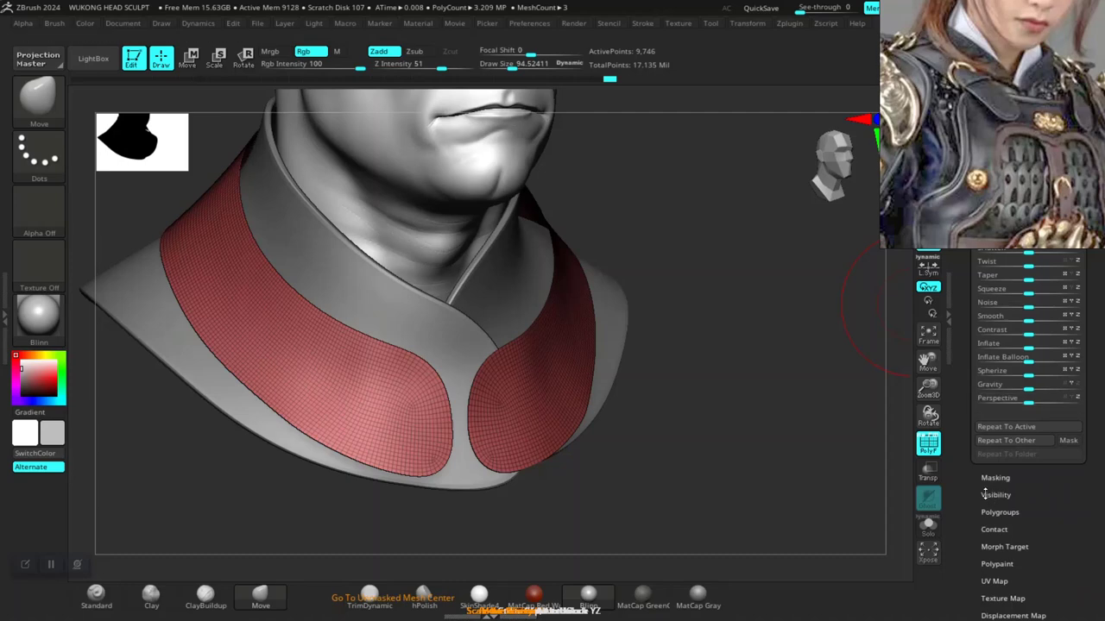
pyautogui.scroll(-4, 985, 495)
pyautogui.scroll(8, 967, 505)
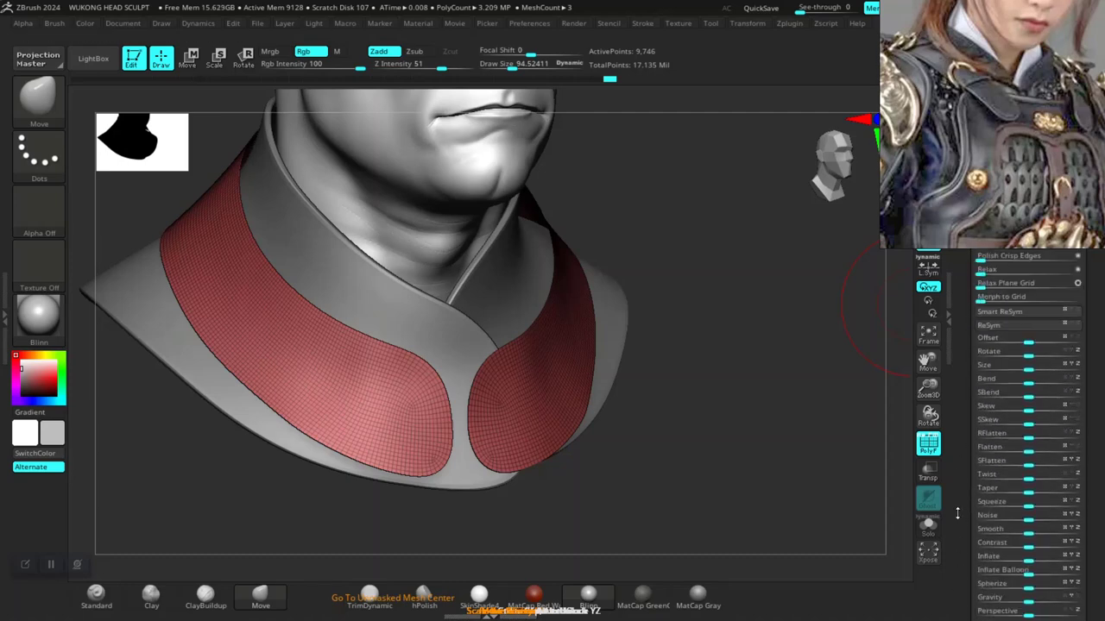
pyautogui.scroll(6, 959, 514)
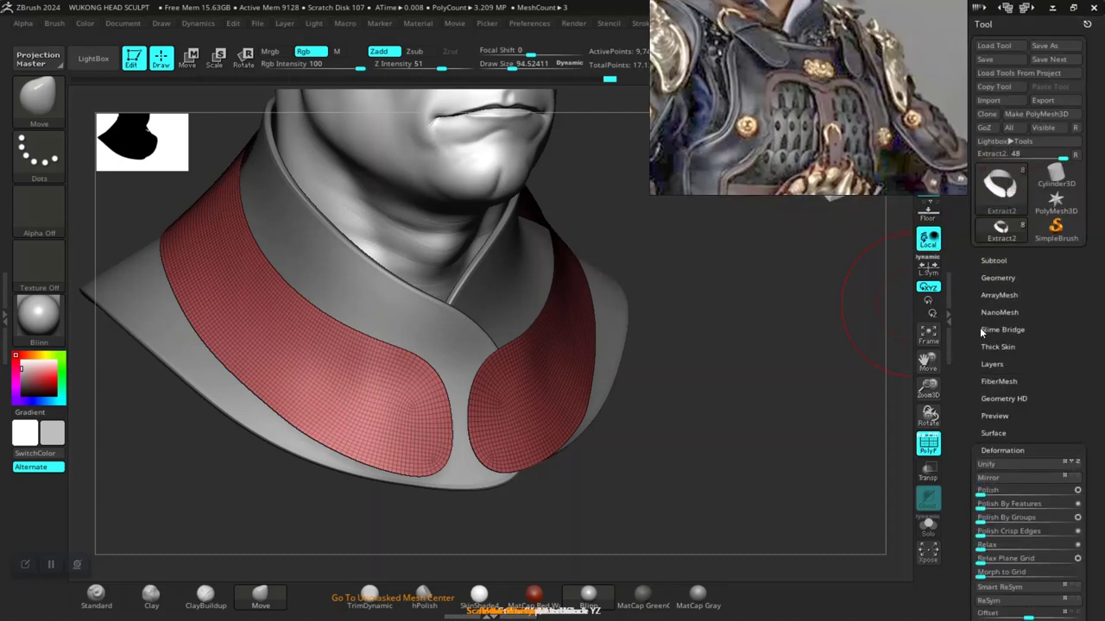
pyautogui.click(997, 277)
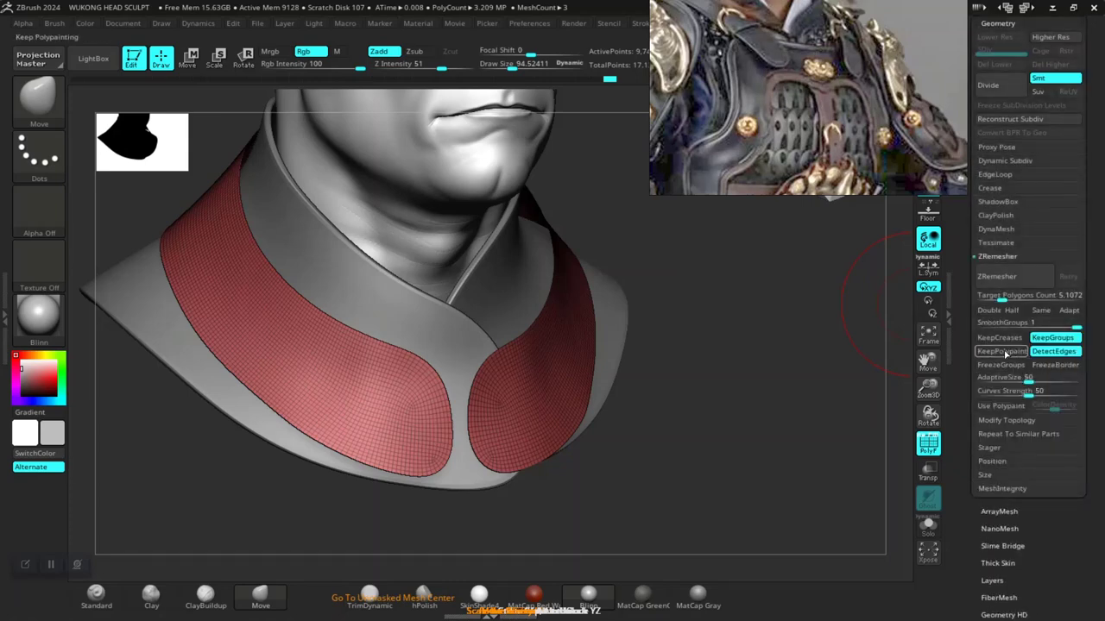
pyautogui.click(1012, 310)
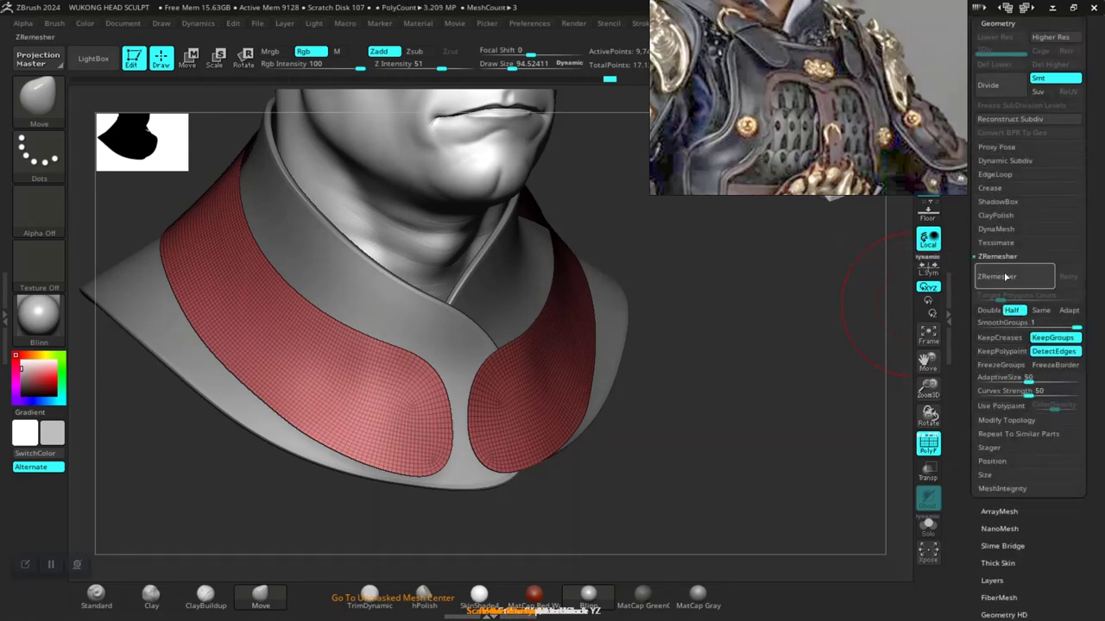
pyautogui.click(1004, 277)
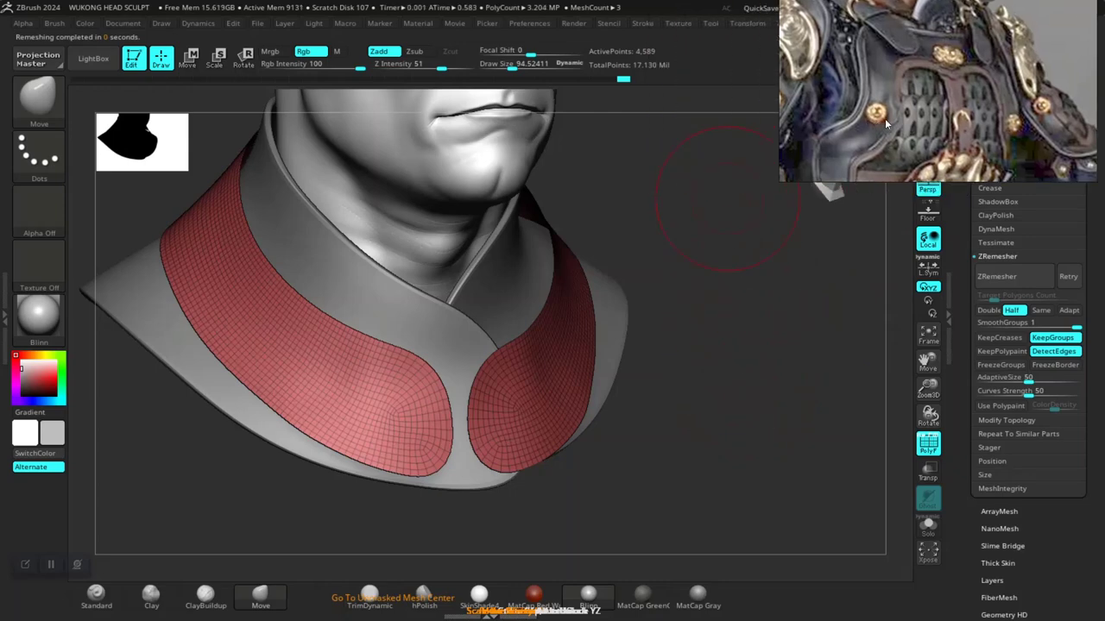
pyautogui.click(980, 276)
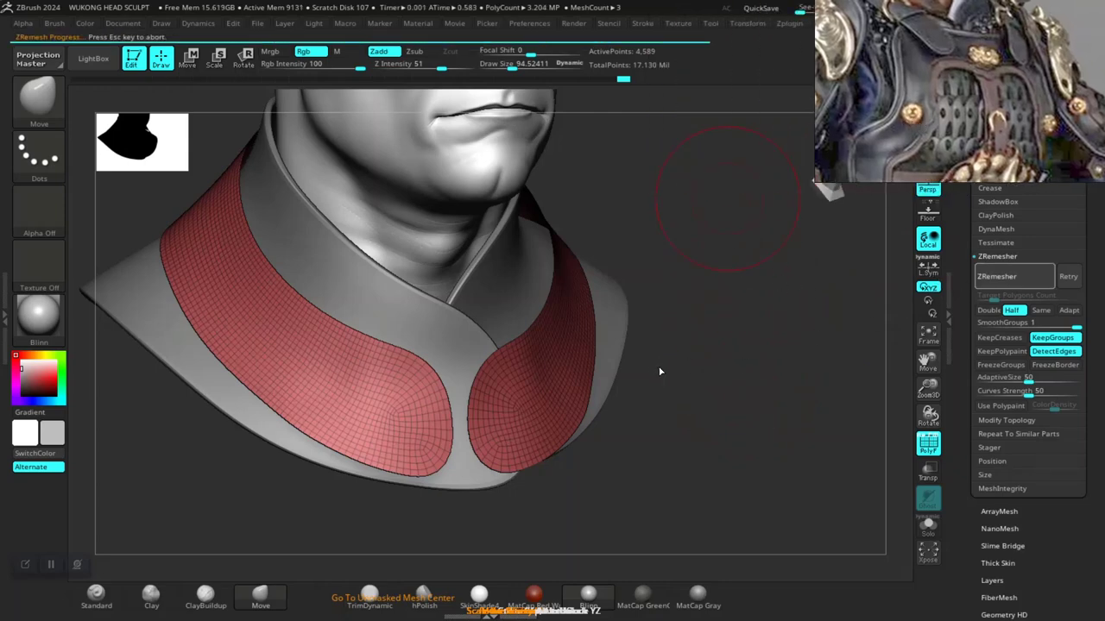
pyautogui.moveTo(695, 431)
pyautogui.mouseDown()
pyautogui.moveTo(716, 459)
pyautogui.moveTo(691, 431)
pyautogui.moveTo(742, 404)
pyautogui.moveTo(810, 299)
pyautogui.mouseUp()
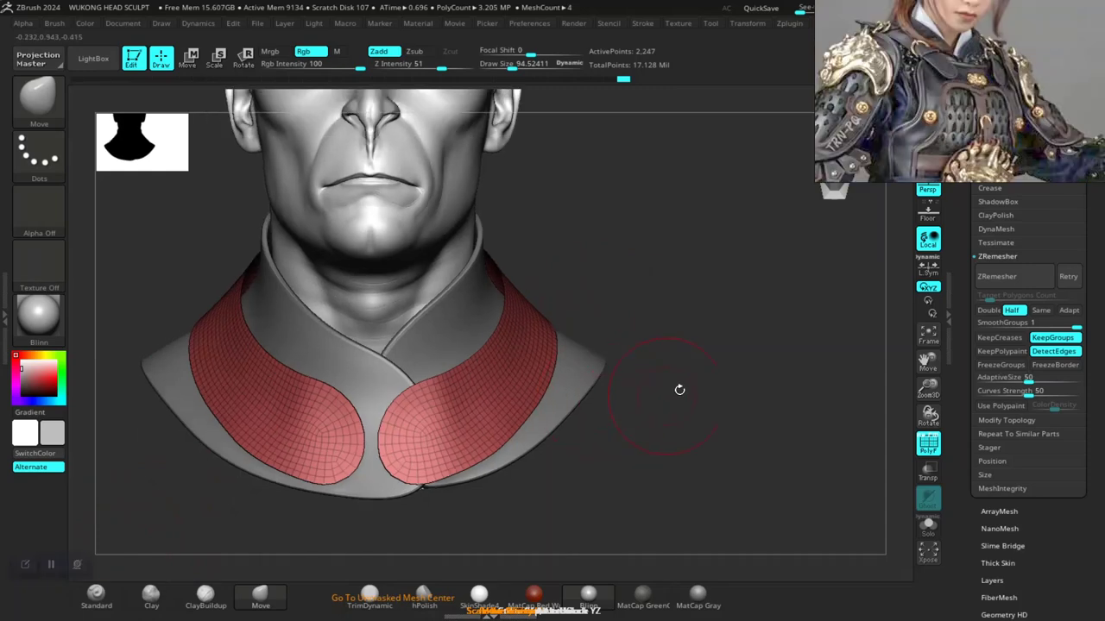
pyautogui.moveTo(679, 390)
pyautogui.mouseDown()
pyautogui.moveTo(771, 371)
pyautogui.moveTo(792, 418)
pyautogui.moveTo(794, 399)
pyautogui.moveTo(809, 459)
pyautogui.moveTo(724, 382)
pyautogui.moveTo(740, 434)
pyautogui.moveTo(728, 293)
pyautogui.moveTo(706, 350)
pyautogui.mouseUp()
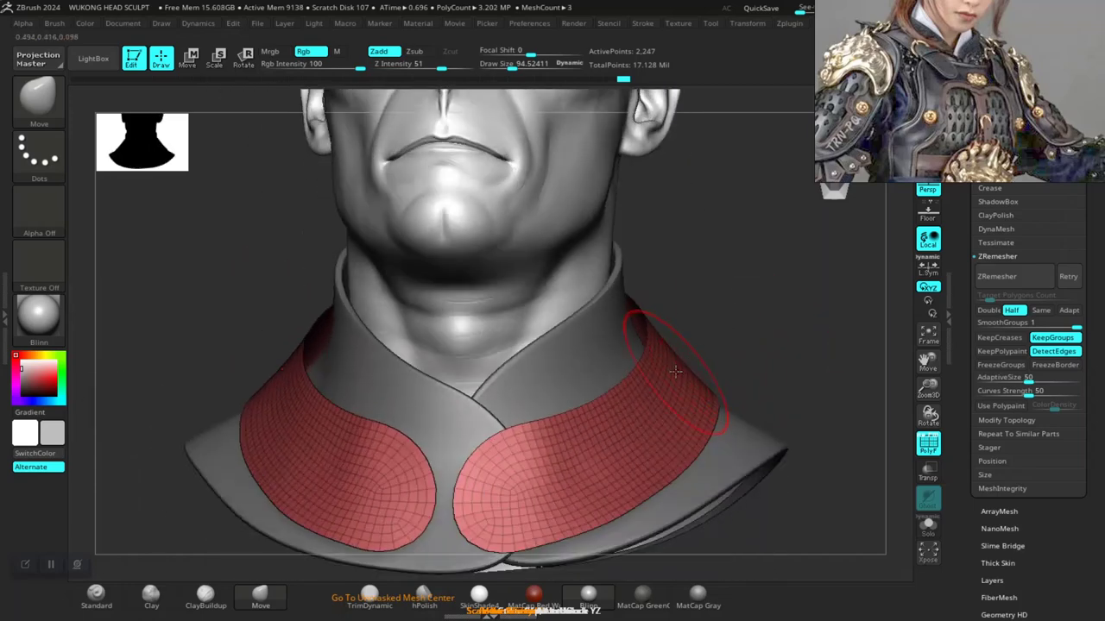
# Scale the outer collar slightly and uniformly with the gizmo to adjust its fit over the inner collar
pyautogui.press('r')
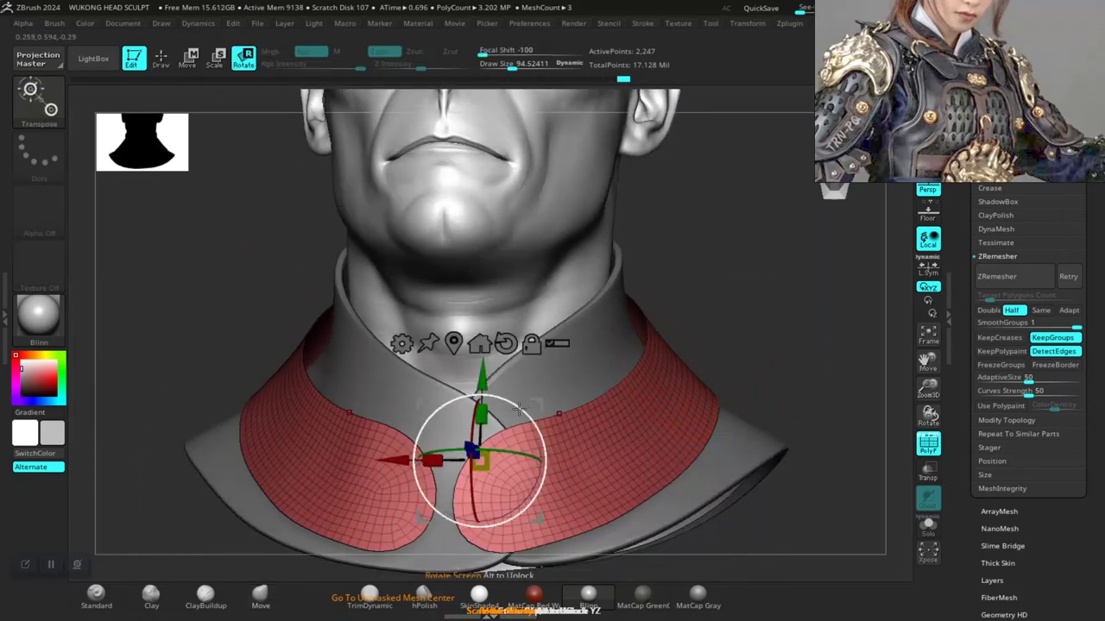
pyautogui.keyDown('shift'); pyautogui.moveTo(709, 284); pyautogui.dragTo(722, 332); pyautogui.keyUp('shift')
pyautogui.moveTo(474, 409); pyautogui.dragTo(474, 366)
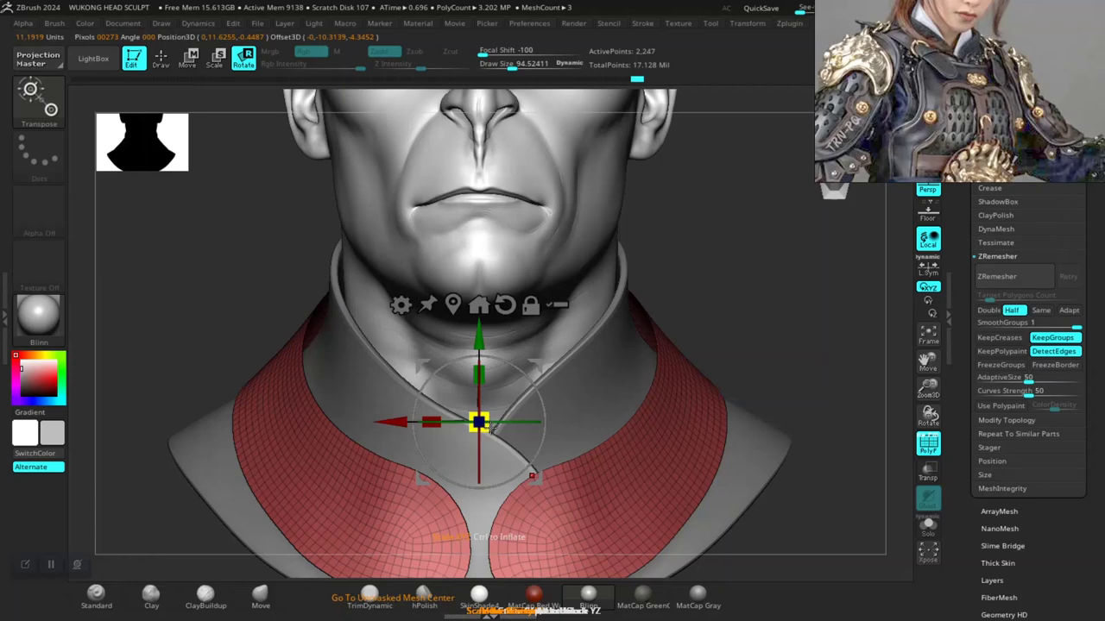
pyautogui.moveTo(493, 427)
pyautogui.mouseDown()
pyautogui.moveTo(466, 429)
pyautogui.moveTo(482, 423)
pyautogui.mouseUp()
# Enlarge the Move brush to a draw size of about 188 and reshape the outer collar around the back of the neck
pyautogui.press('q')
pyautogui.press('space')
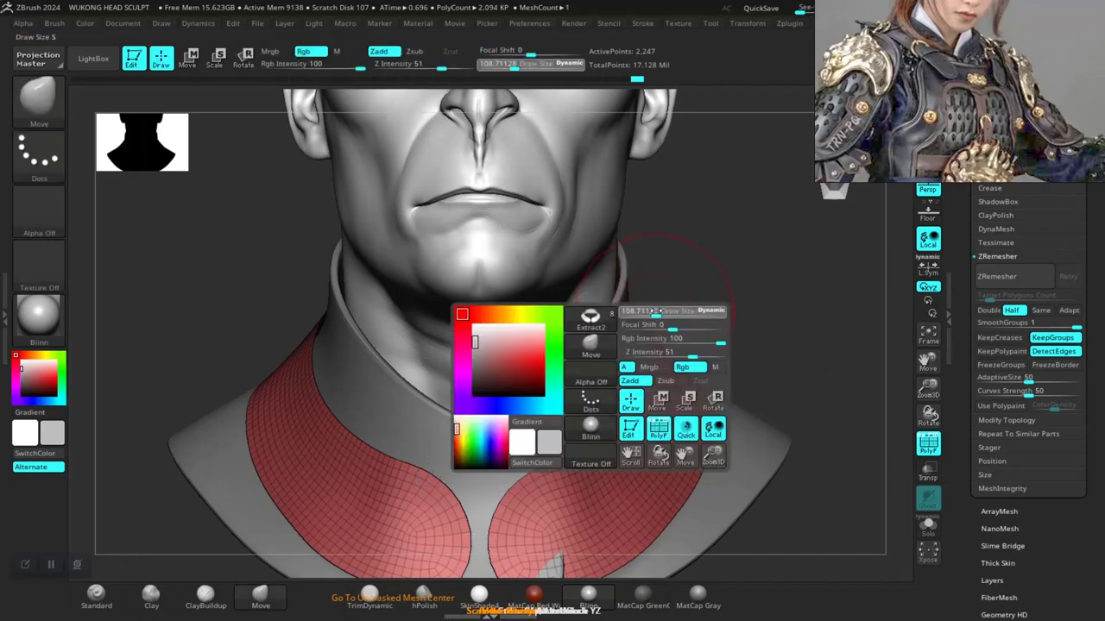
pyautogui.moveTo(706, 309)
pyautogui.mouseDown()
pyautogui.moveTo(737, 302)
pyautogui.moveTo(732, 323)
pyautogui.moveTo(759, 287)
pyautogui.moveTo(690, 301)
pyautogui.mouseUp()
pyautogui.moveTo(237, 275)
pyautogui.mouseDown()
pyautogui.moveTo(371, 332)
pyautogui.moveTo(357, 319)
pyautogui.mouseUp()
pyautogui.press('space')
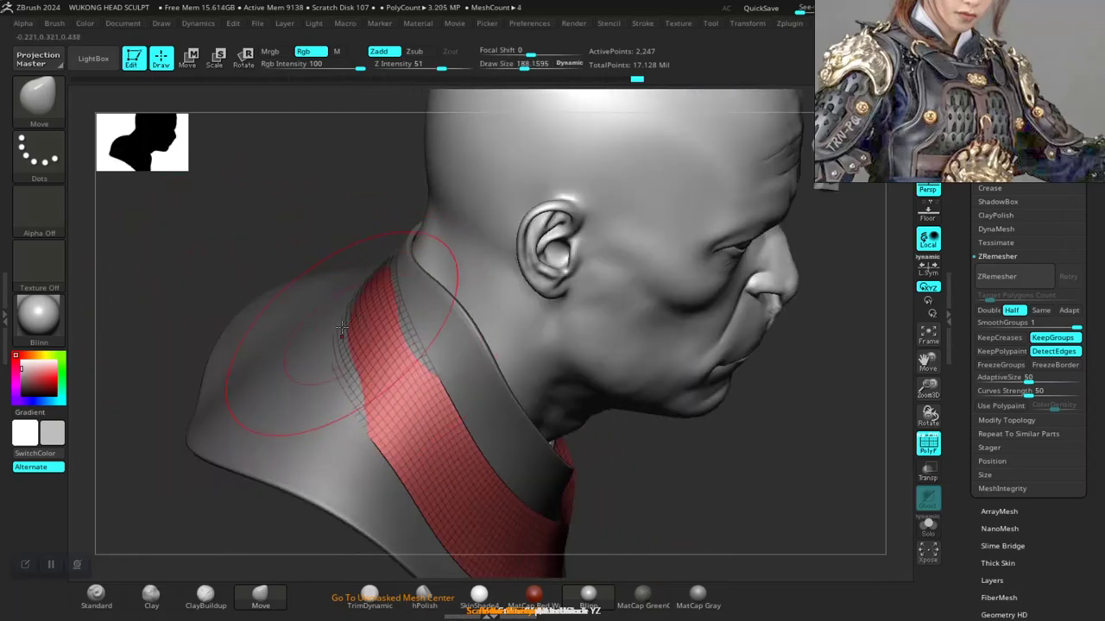
pyautogui.hotkey('ctrl', 'z')
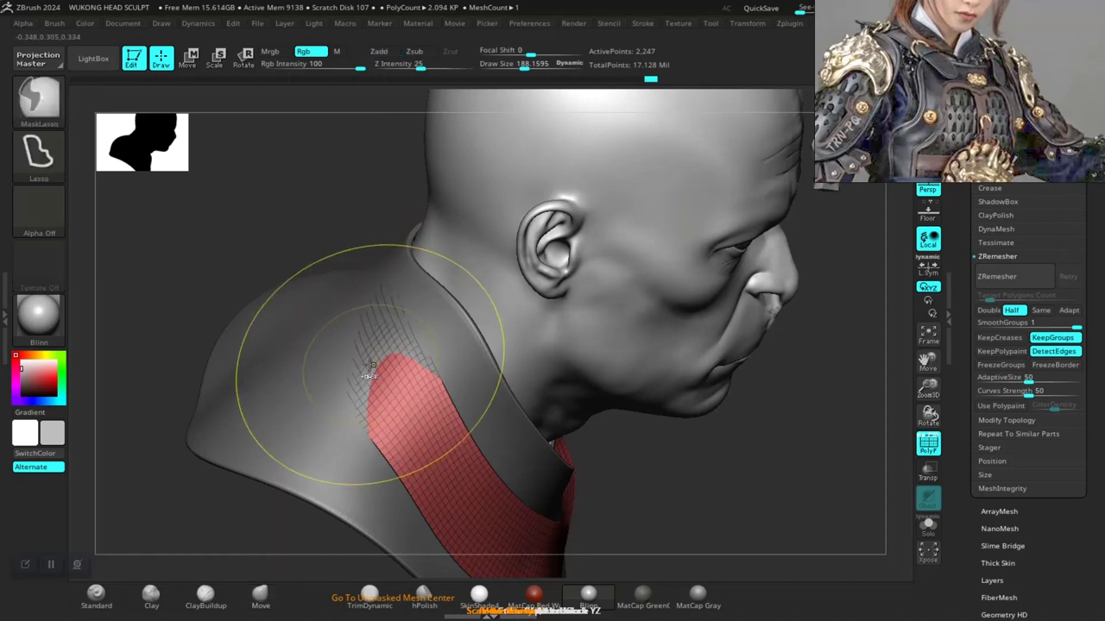
pyautogui.moveTo(366, 353); pyautogui.dragTo(353, 289)
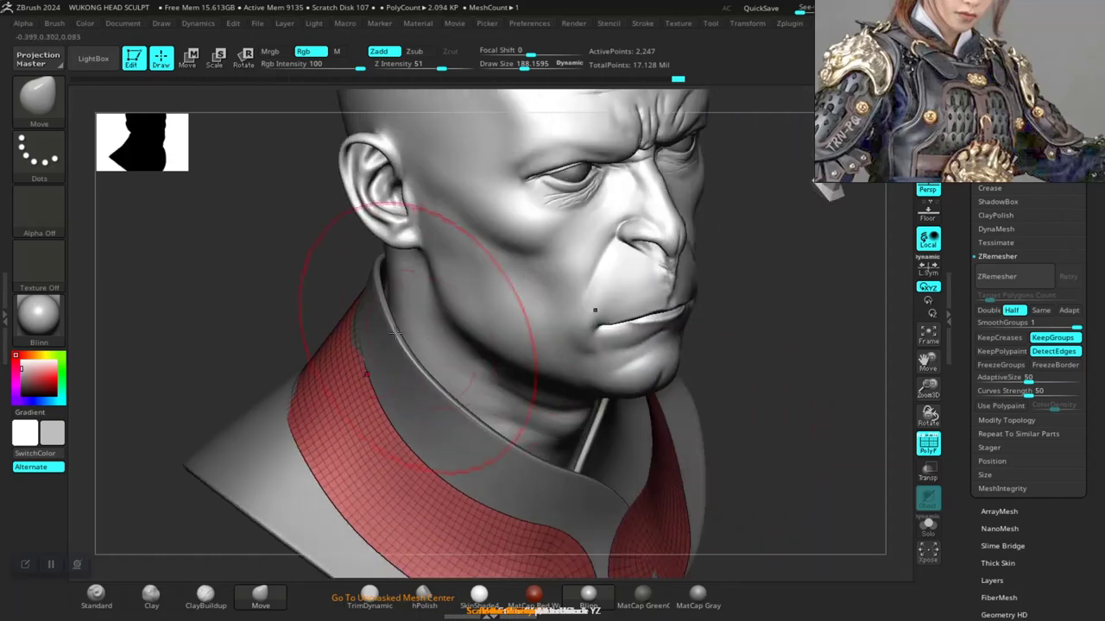
# Pull the outer collar's upper edge inward along the sides and front so it sits closer to the neck
pyautogui.moveTo(325, 286); pyautogui.dragTo(348, 276)
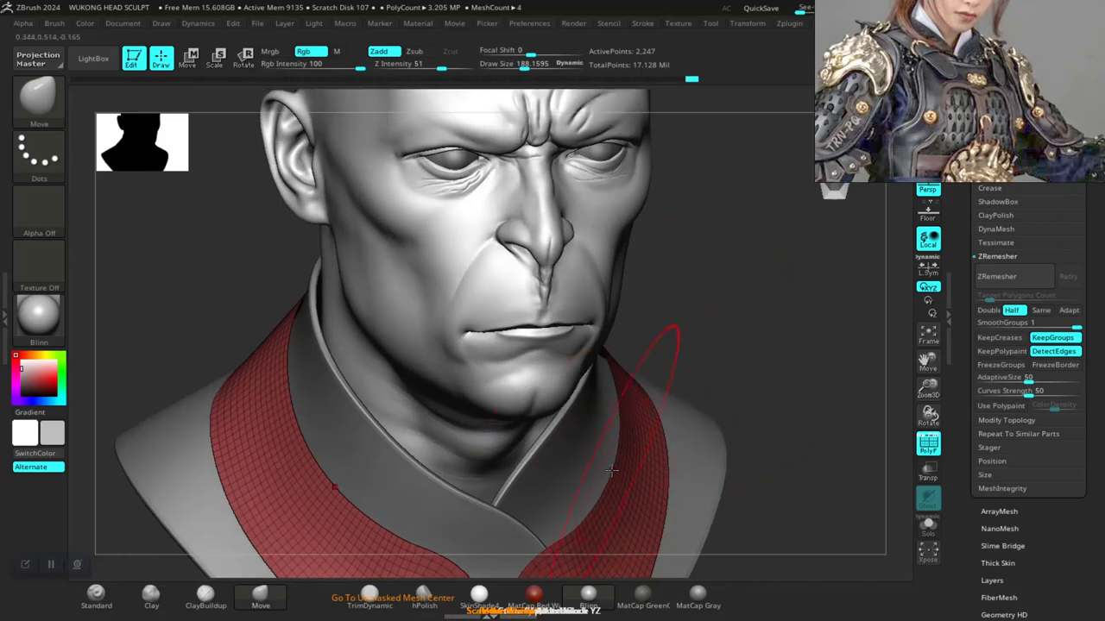
pyautogui.moveTo(611, 473); pyautogui.dragTo(598, 463)
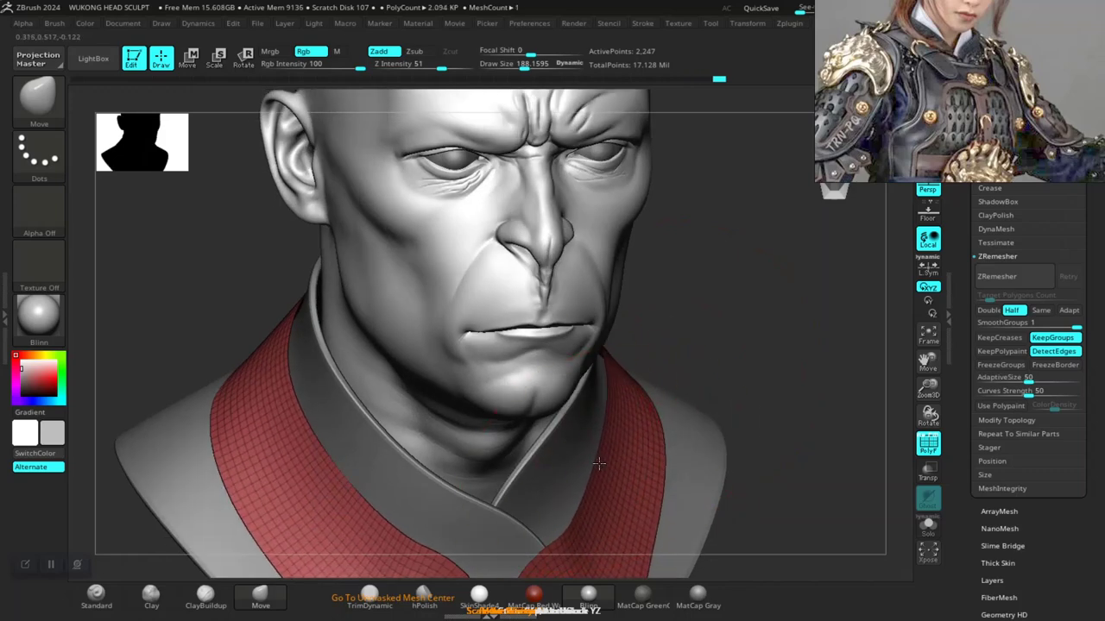
pyautogui.moveTo(714, 365); pyautogui.dragTo(701, 298)
# Make the inner overlapping collar the active subtool, isolate it in Solo mode and hide the polyframe
pyautogui.moveTo(708, 241)
pyautogui.mouseDown()
pyautogui.moveTo(547, 316)
pyautogui.moveTo(586, 406)
pyautogui.moveTo(609, 361)
pyautogui.mouseUp()
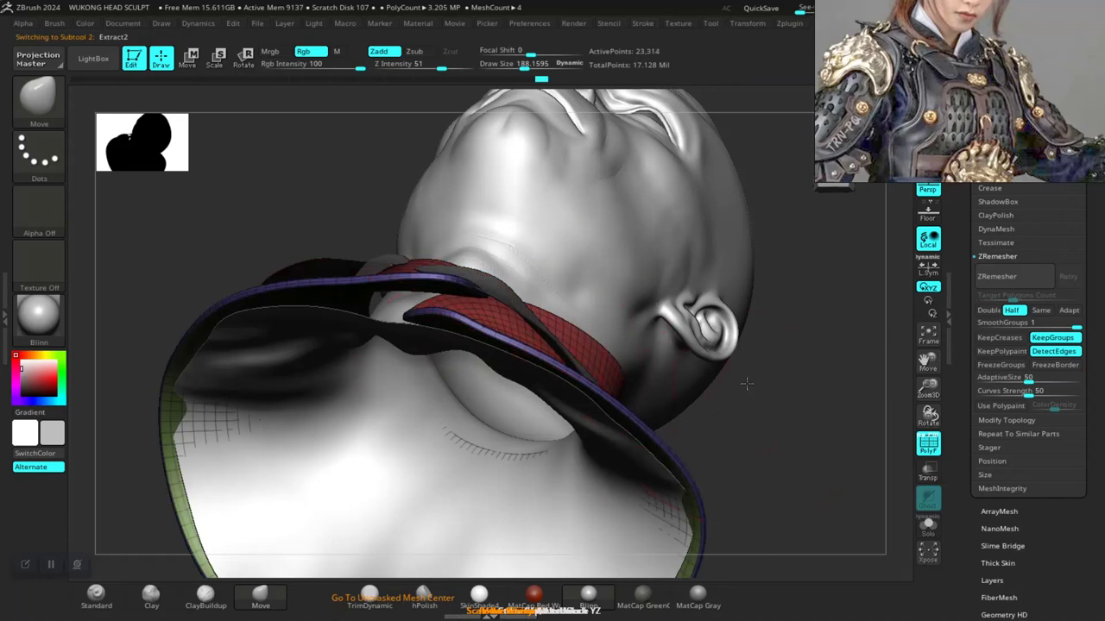
pyautogui.moveTo(747, 384)
pyautogui.mouseDown()
pyautogui.moveTo(772, 420)
pyautogui.moveTo(900, 475)
pyautogui.mouseUp()
pyautogui.click(926, 527)
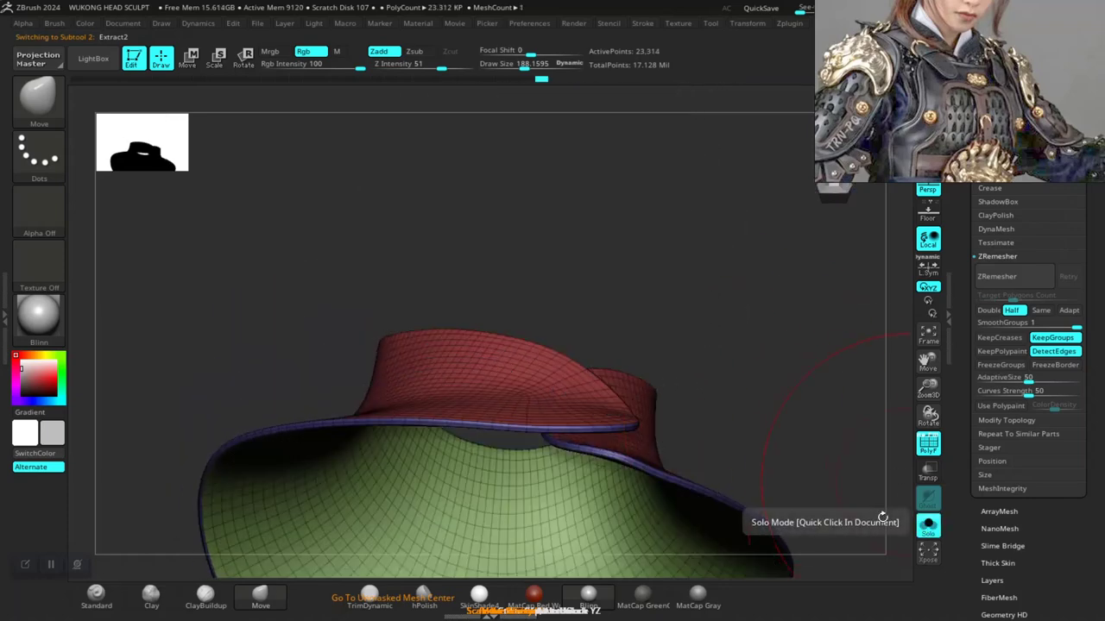
pyautogui.moveTo(729, 428); pyautogui.dragTo(723, 300)
pyautogui.hotkey('shift', 'f')
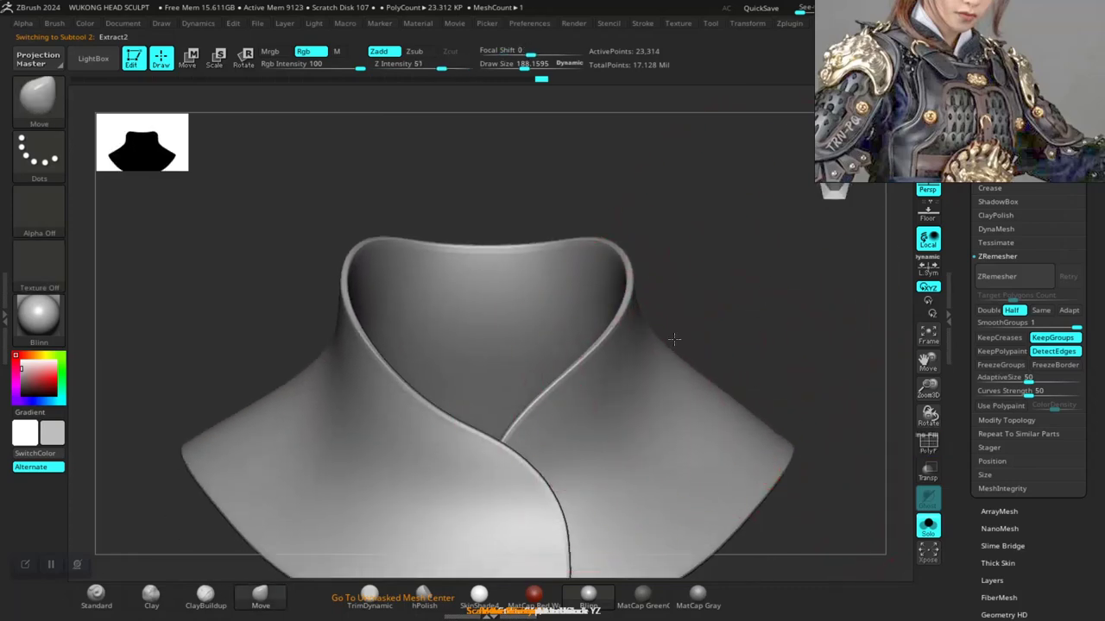
pyautogui.press('w')
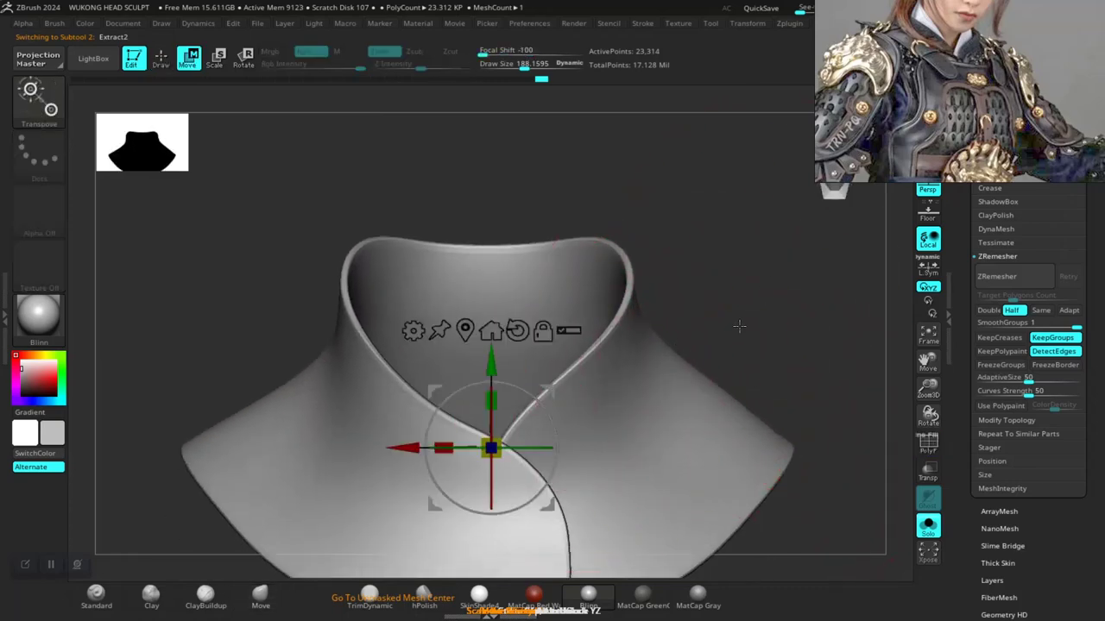
pyautogui.moveTo(739, 325); pyautogui.dragTo(730, 271)
pyautogui.moveTo(684, 306); pyautogui.dragTo(683, 311)
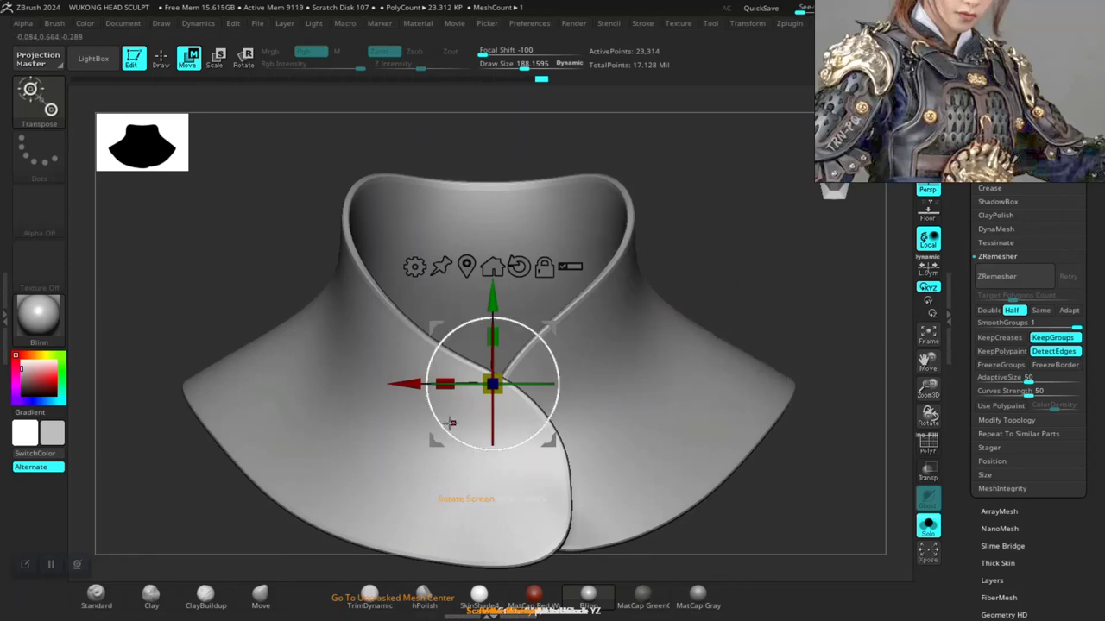
pyautogui.press('q')
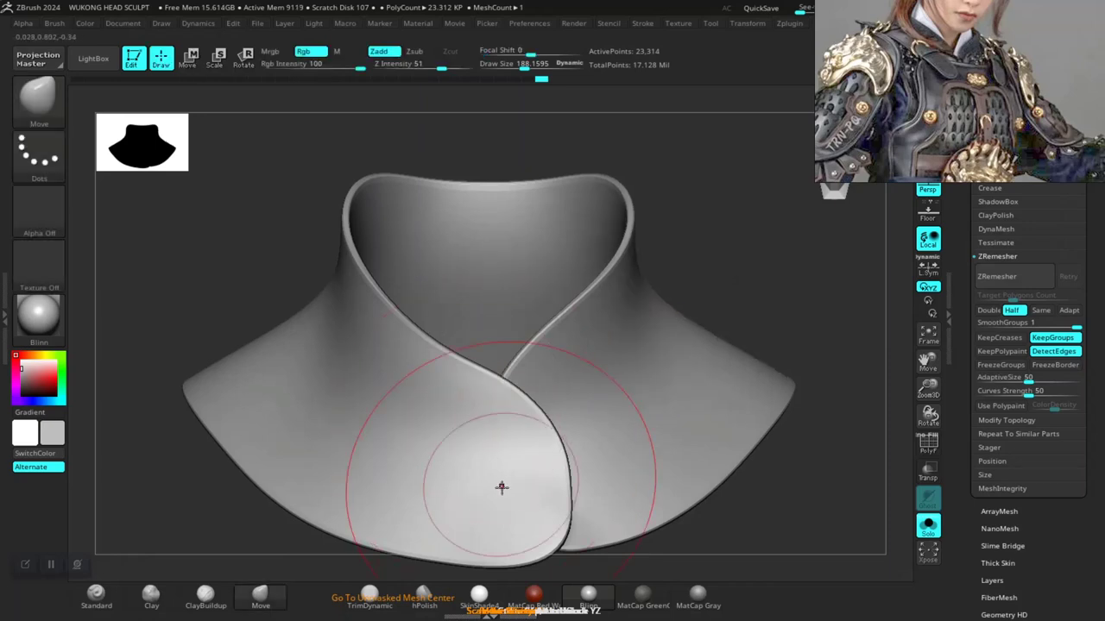
pyautogui.moveTo(517, 503); pyautogui.dragTo(412, 467)
pyautogui.hotkey('ctrl', 'z')
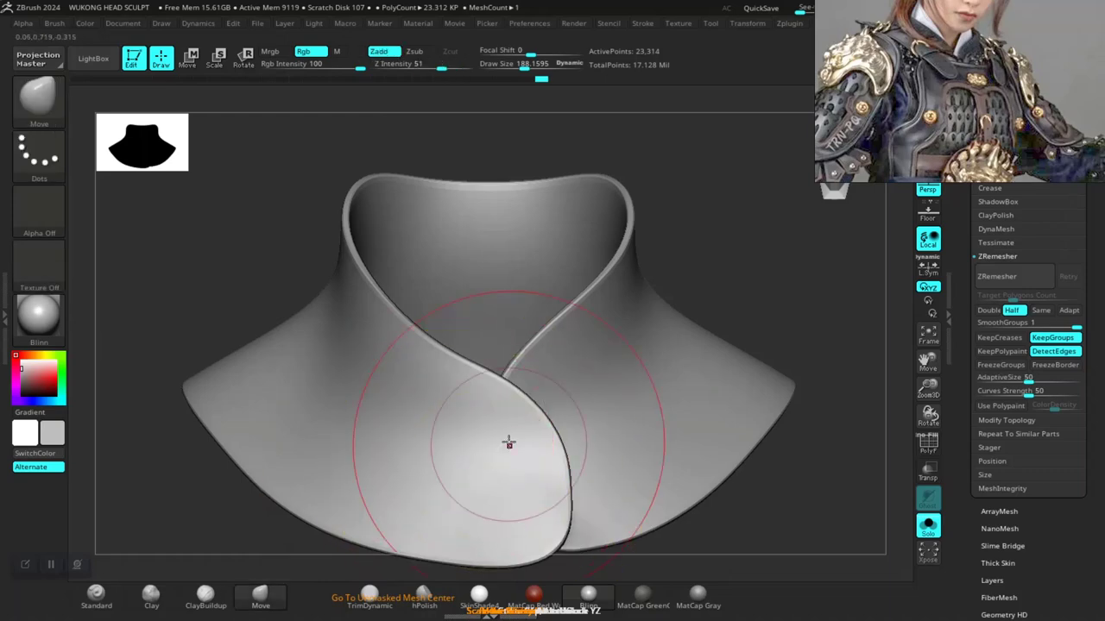
pyautogui.press('w')
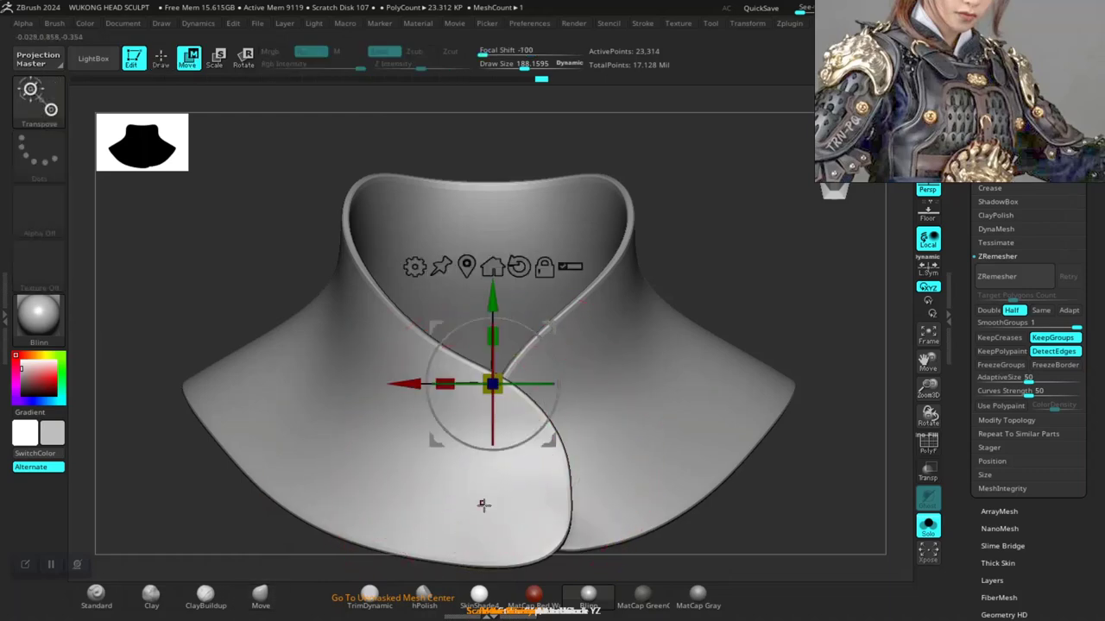
pyautogui.keyDown('alt'); pyautogui.click(488, 506); pyautogui.keyUp('alt')
pyautogui.keyDown('alt'); pyautogui.moveTo(334, 447); pyautogui.dragTo(208, 347); pyautogui.keyUp('alt')
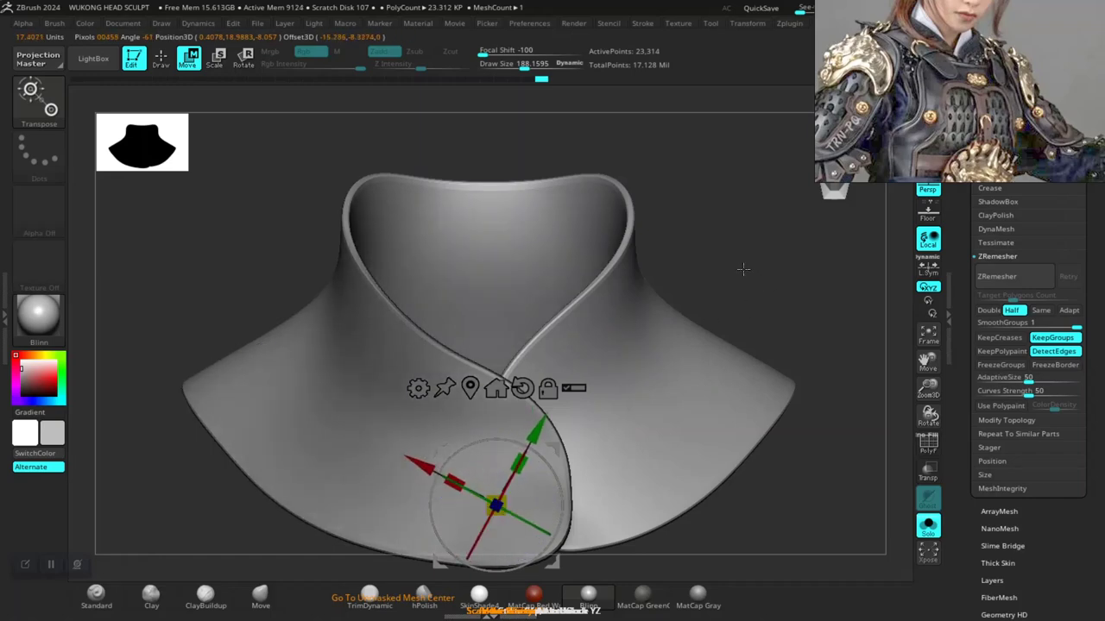
pyautogui.press('q')
# Reduce the Move brush's draw size to about 73 and bend the overlapping front flap's edge into a smooth curve toward the layer beneath
pyautogui.moveTo(728, 276)
pyautogui.mouseDown()
pyautogui.moveTo(727, 202)
pyautogui.moveTo(670, 237)
pyautogui.moveTo(599, 383)
pyautogui.moveTo(481, 417)
pyautogui.mouseUp()
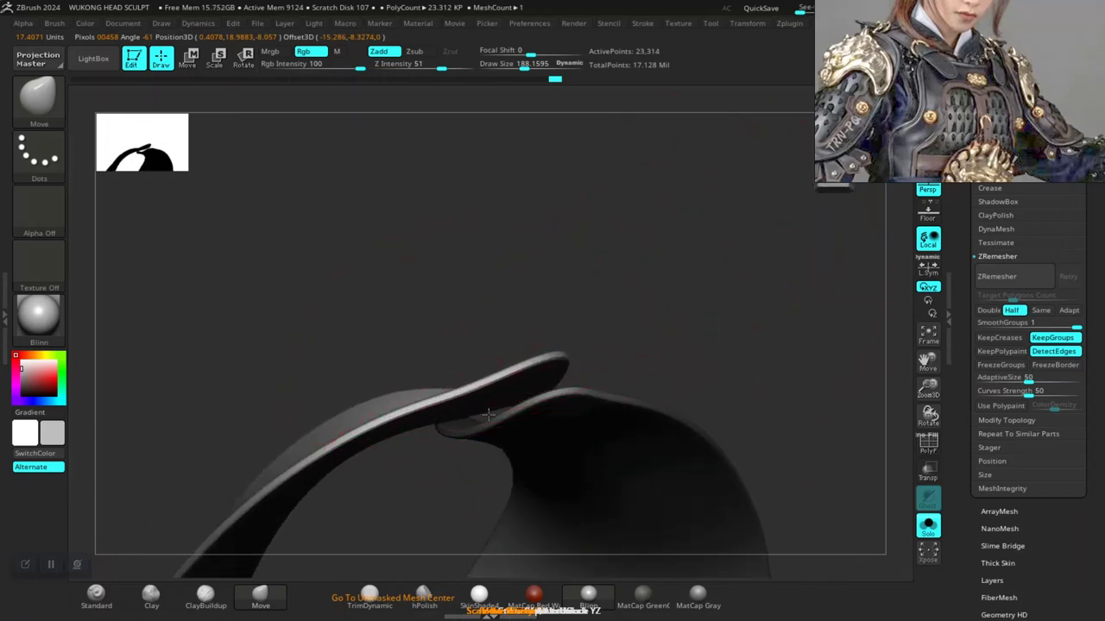
pyautogui.moveTo(594, 315)
pyautogui.mouseDown()
pyautogui.moveTo(561, 380)
pyautogui.moveTo(543, 336)
pyautogui.moveTo(545, 236)
pyautogui.moveTo(561, 408)
pyautogui.mouseUp()
pyautogui.rightClick(562, 409)
pyautogui.moveTo(627, 336)
pyautogui.mouseDown()
pyautogui.moveTo(613, 336)
pyautogui.moveTo(658, 340)
pyautogui.mouseUp()
pyautogui.press('space')
pyautogui.moveTo(579, 284)
pyautogui.keyDown('alt'); pyautogui.mouseDown()
pyautogui.moveTo(496, 251)
pyautogui.moveTo(553, 278)
pyautogui.mouseUp(); pyautogui.keyUp('alt')
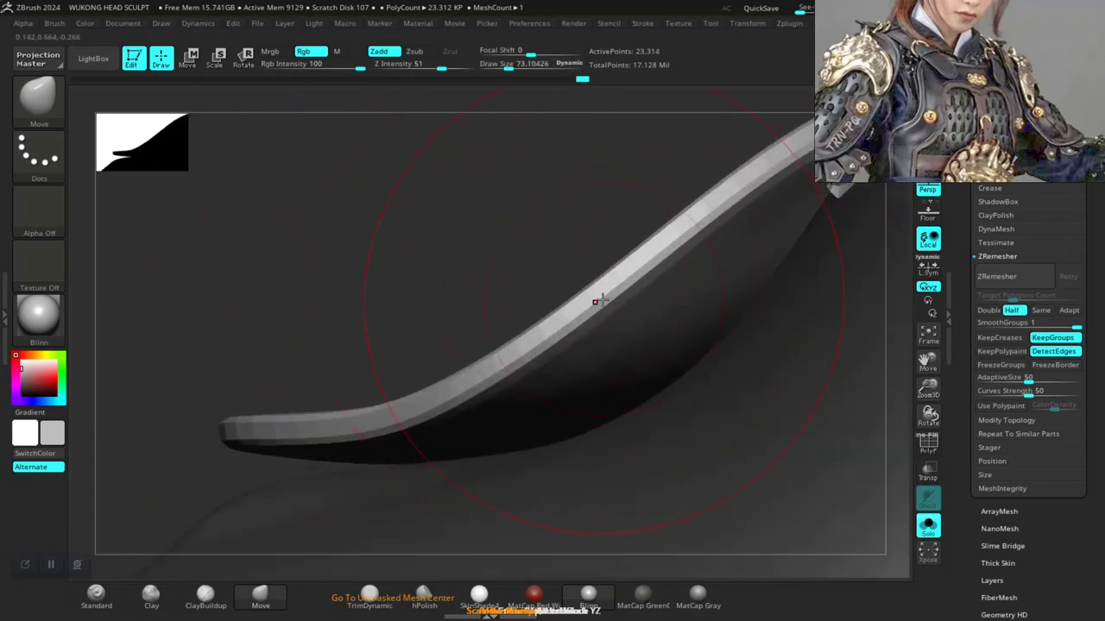
pyautogui.moveTo(519, 244)
pyautogui.mouseDown()
pyautogui.moveTo(575, 344)
pyautogui.moveTo(571, 389)
pyautogui.mouseUp()
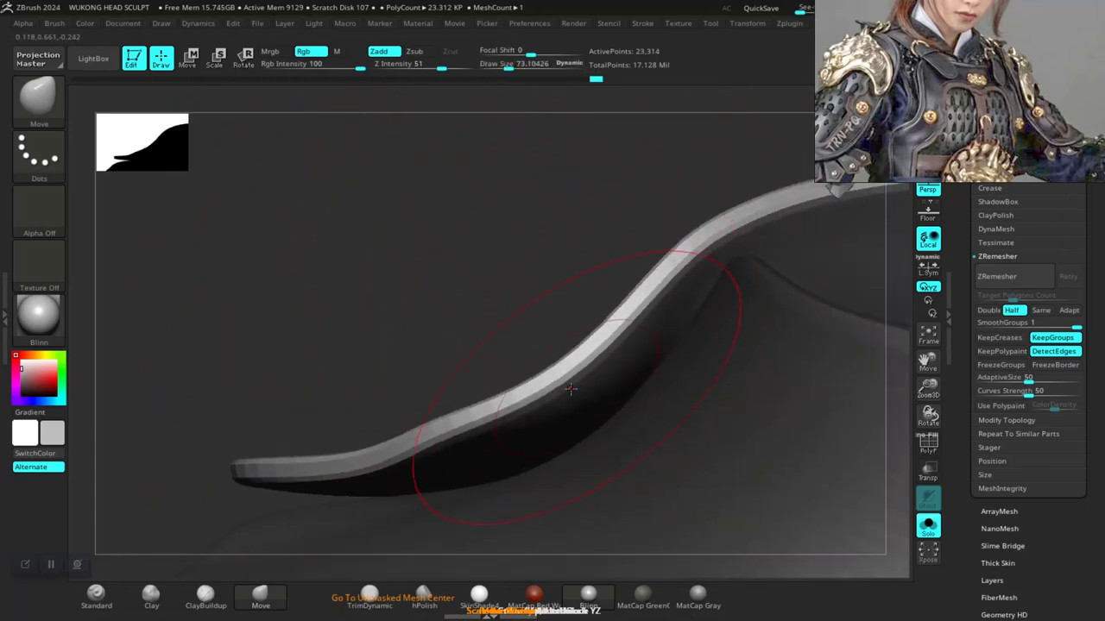
pyautogui.moveTo(432, 425)
pyautogui.mouseDown()
pyautogui.moveTo(438, 441)
pyautogui.moveTo(478, 446)
pyautogui.mouseUp()
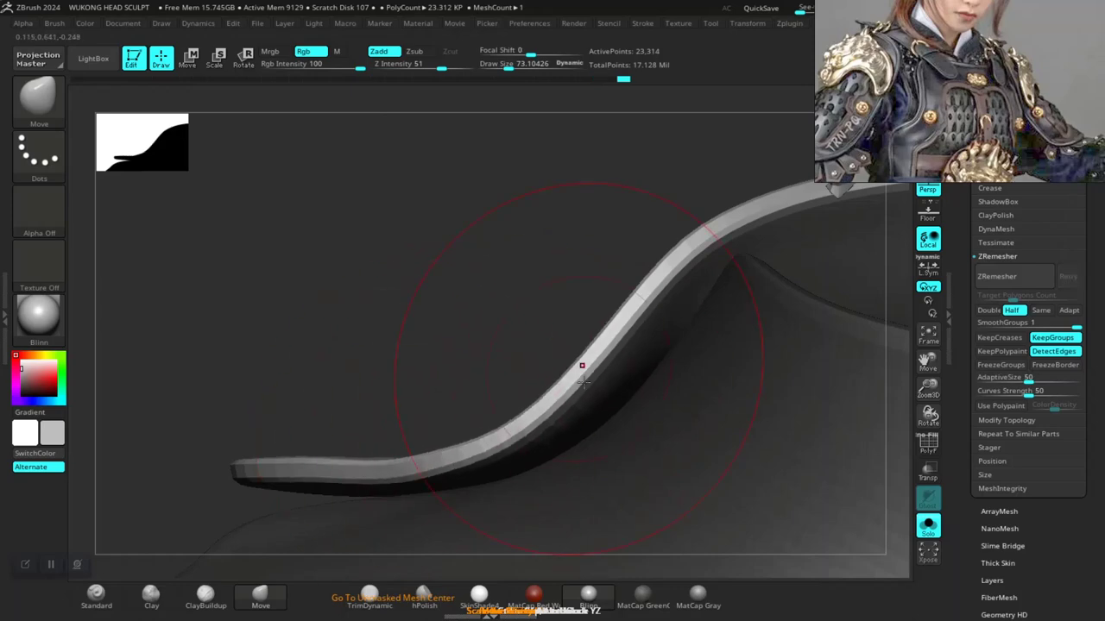
pyautogui.moveTo(635, 302); pyautogui.dragTo(673, 322)
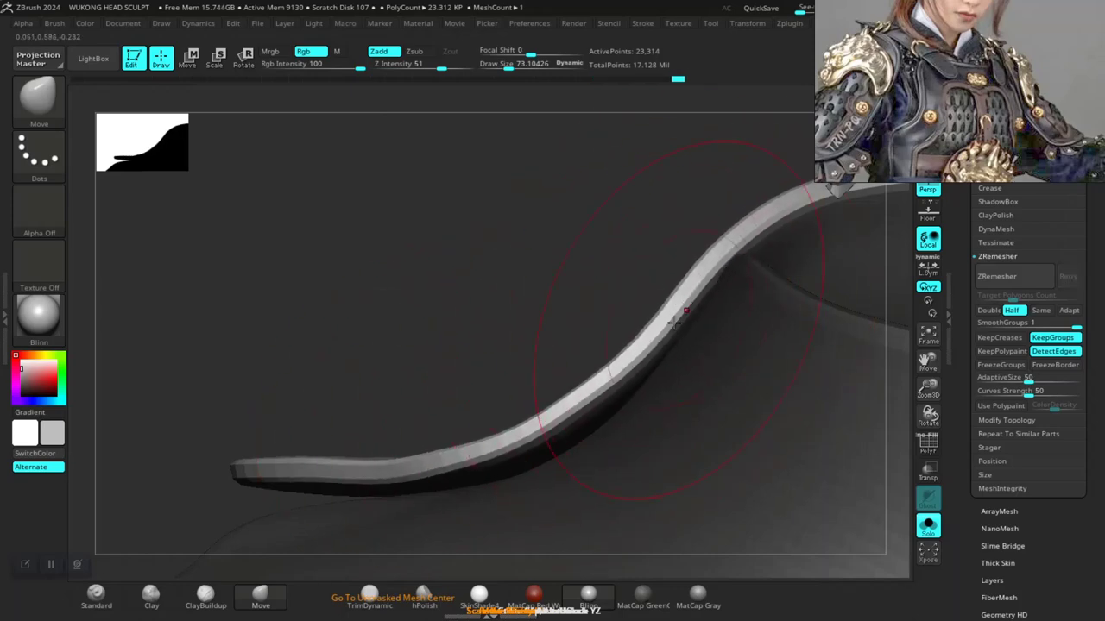
pyautogui.moveTo(498, 289)
pyautogui.mouseDown()
pyautogui.moveTo(535, 360)
pyautogui.moveTo(525, 343)
pyautogui.moveTo(553, 299)
pyautogui.mouseUp()
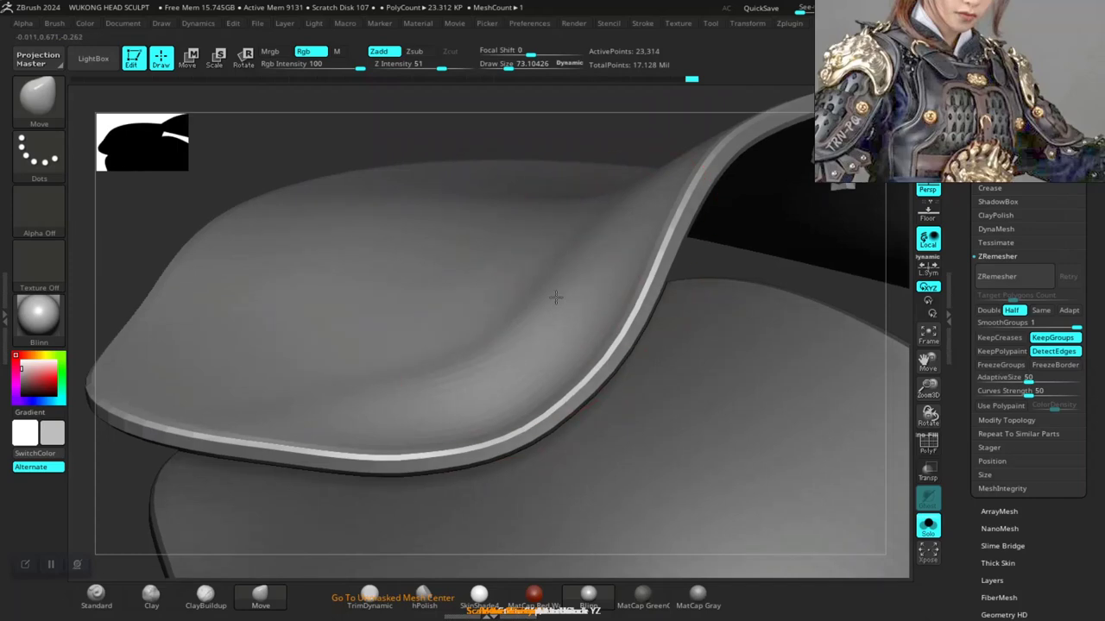
# Bend the overlapping front flap's edge into shape with the Move brush at a draw size of about 81 and smooth its surface
pyautogui.press('shift')
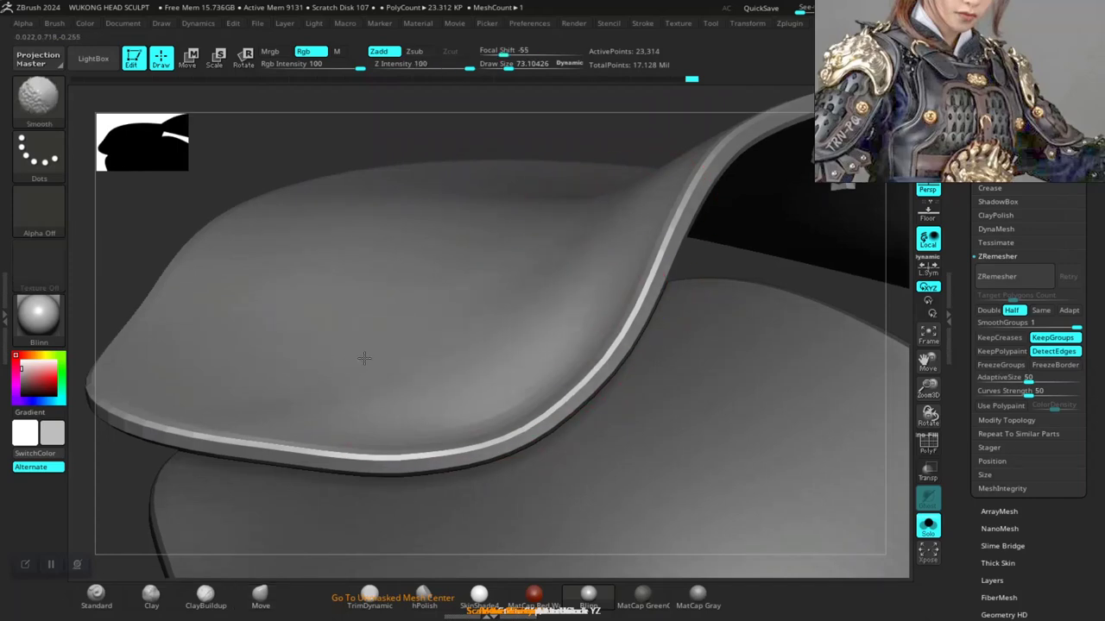
pyautogui.moveTo(336, 151)
pyautogui.mouseDown()
pyautogui.moveTo(328, 181)
pyautogui.moveTo(388, 227)
pyautogui.mouseUp()
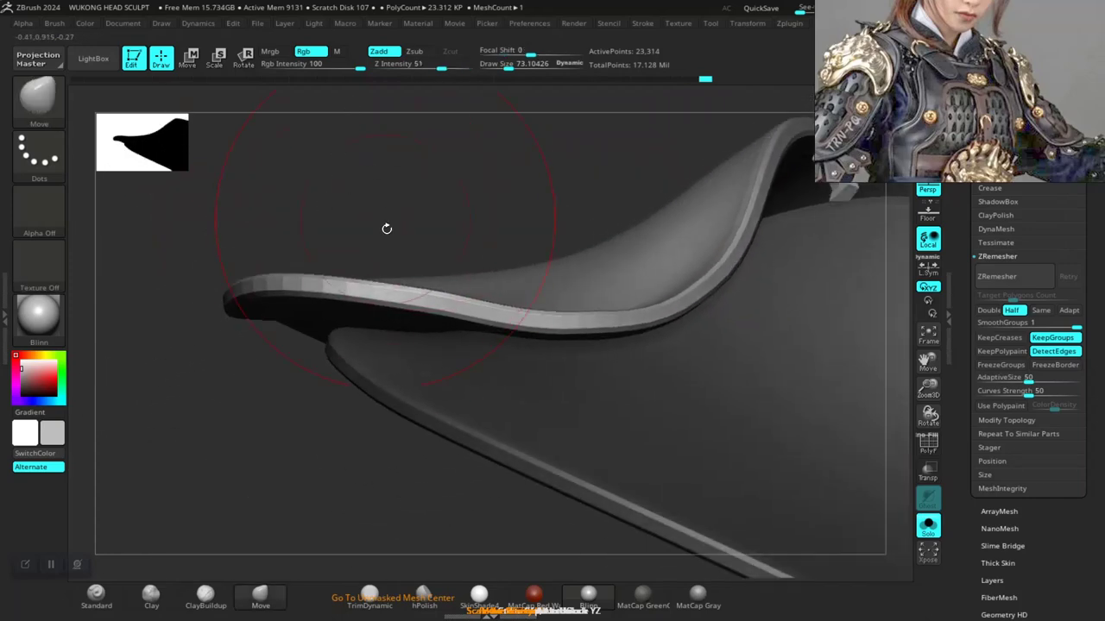
pyautogui.press('space')
pyautogui.moveTo(385, 301)
pyautogui.mouseDown()
pyautogui.moveTo(384, 323)
pyautogui.moveTo(402, 336)
pyautogui.mouseUp()
pyautogui.moveTo(408, 269); pyautogui.dragTo(403, 304, button='right')
pyautogui.keyDown('shift'); pyautogui.moveTo(403, 304); pyautogui.dragTo(416, 202); pyautogui.keyUp('shift')
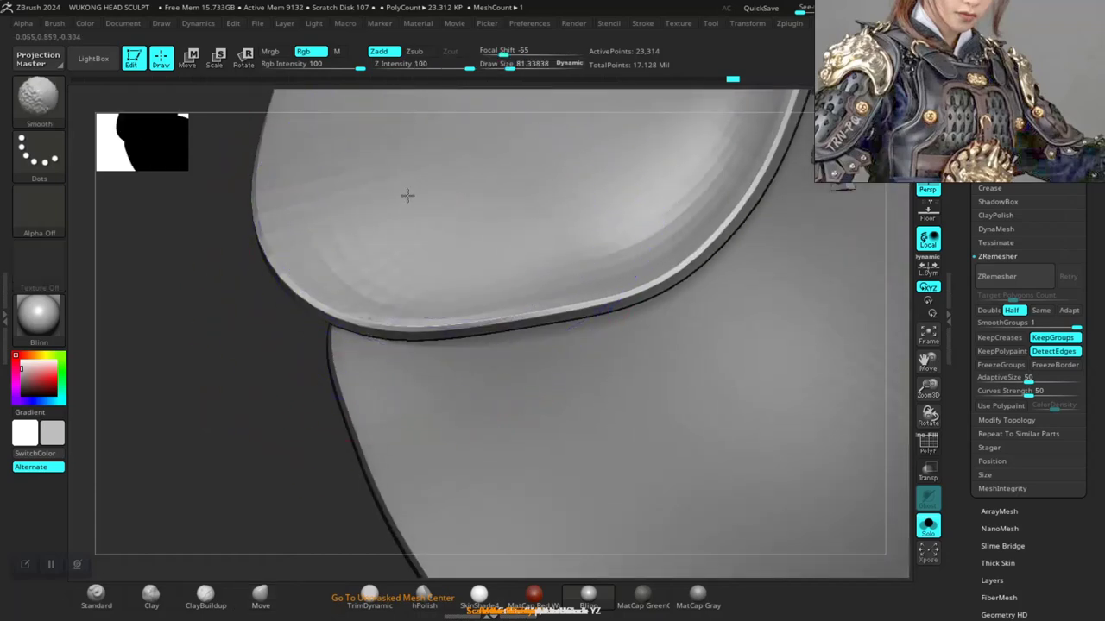
pyautogui.moveTo(247, 486)
pyautogui.mouseDown()
pyautogui.moveTo(256, 416)
pyautogui.moveTo(296, 374)
pyautogui.moveTo(323, 523)
pyautogui.mouseUp()
pyautogui.moveTo(725, 433)
pyautogui.mouseDown()
pyautogui.moveTo(637, 418)
pyautogui.moveTo(565, 292)
pyautogui.moveTo(448, 215)
pyautogui.moveTo(302, 346)
pyautogui.moveTo(304, 367)
pyautogui.moveTo(447, 500)
pyautogui.moveTo(493, 521)
pyautogui.moveTo(598, 327)
pyautogui.mouseUp()
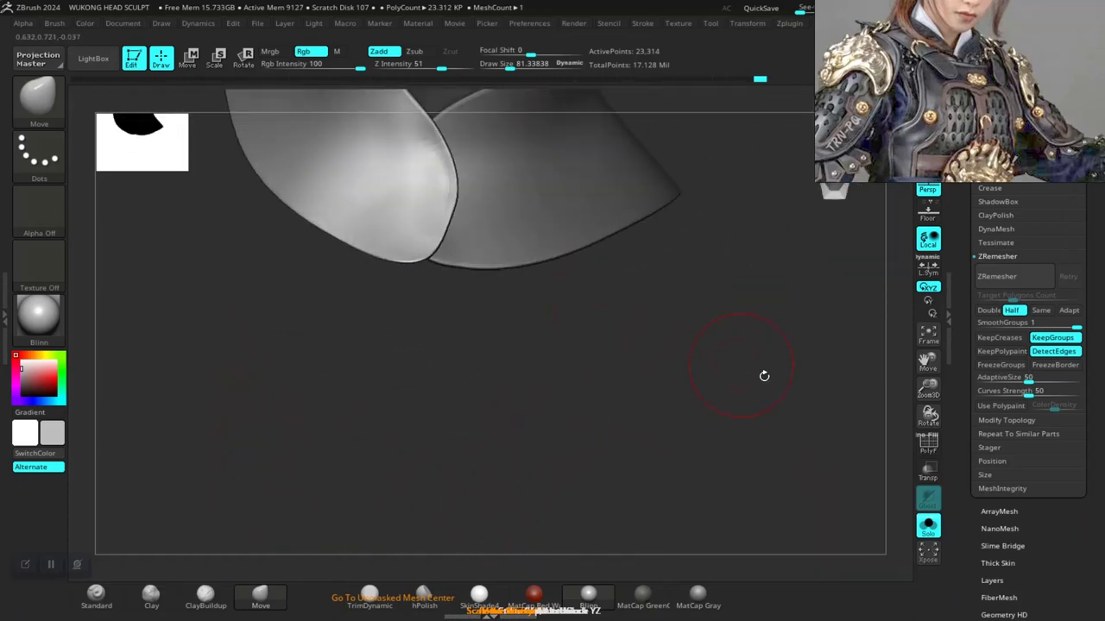
# Show all subtools again, enlarge the Move brush to a draw size of about 163 and make the middle collar band the active subtool
pyautogui.click(930, 533)
pyautogui.keyDown('shift'); pyautogui.moveTo(762, 409); pyautogui.dragTo(478, 385); pyautogui.keyUp('shift')
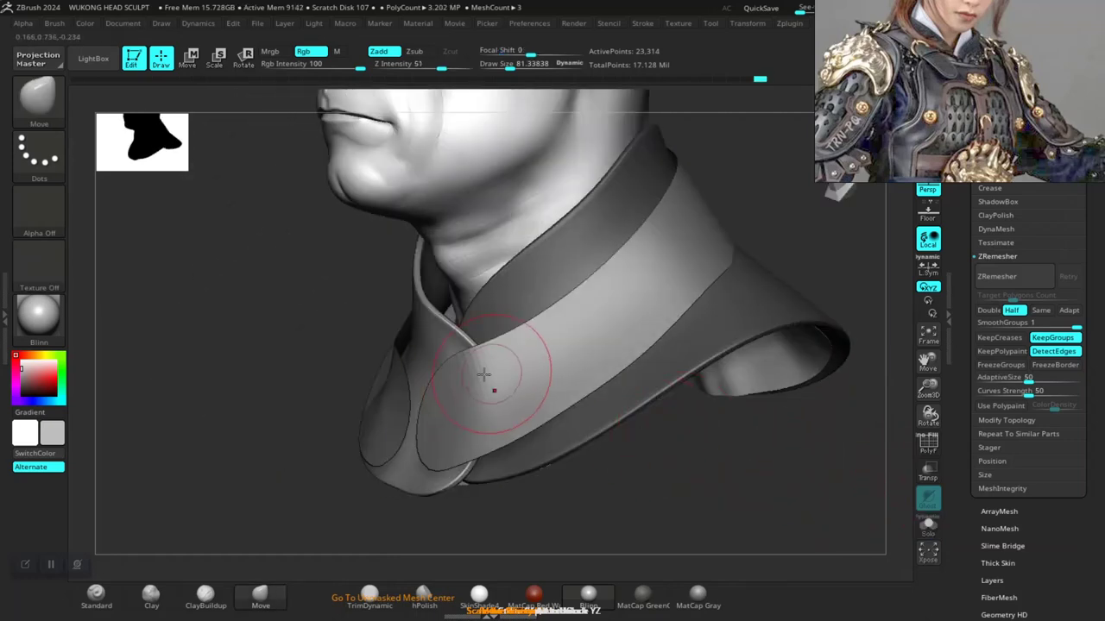
pyautogui.press('space')
pyautogui.moveTo(695, 225); pyautogui.dragTo(731, 229)
pyautogui.moveTo(328, 389)
pyautogui.mouseDown()
pyautogui.moveTo(413, 405)
pyautogui.moveTo(526, 402)
pyautogui.mouseUp()
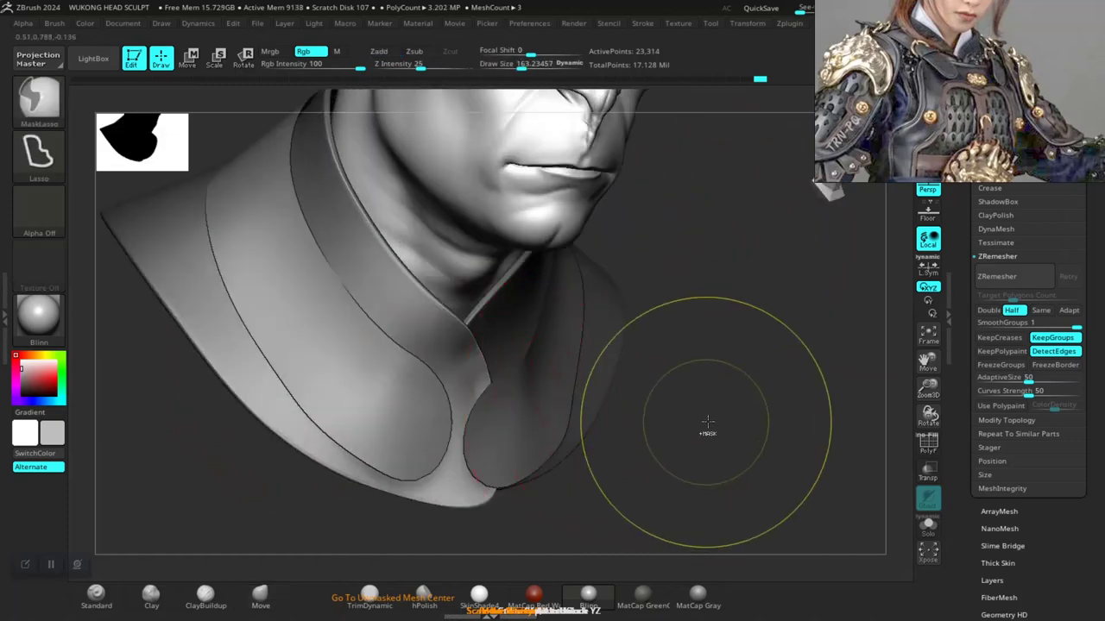
pyautogui.moveTo(708, 423)
pyautogui.keyDown('ctrl'); pyautogui.mouseDown()
pyautogui.moveTo(637, 445)
pyautogui.moveTo(635, 473)
pyautogui.moveTo(570, 473)
pyautogui.mouseUp(); pyautogui.keyUp('ctrl')
pyautogui.keyDown('alt'); pyautogui.click(538, 429); pyautogui.keyUp('alt')
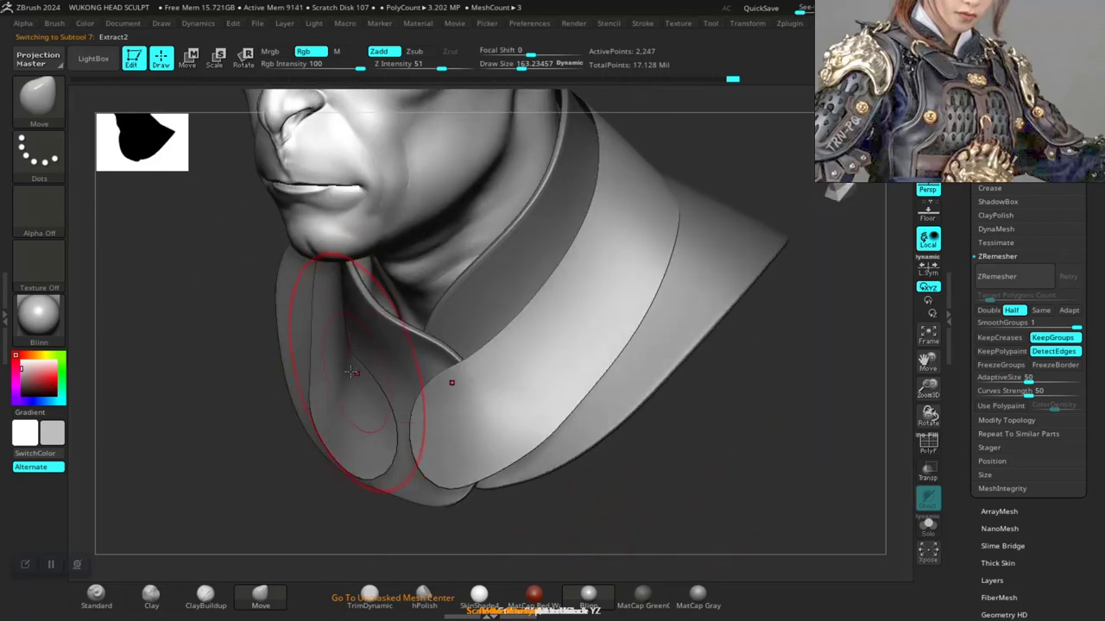
# Reshape the middle band's rounded front flaps so they follow the curve of the collar underneath
pyautogui.moveTo(265, 458); pyautogui.dragTo(298, 326)
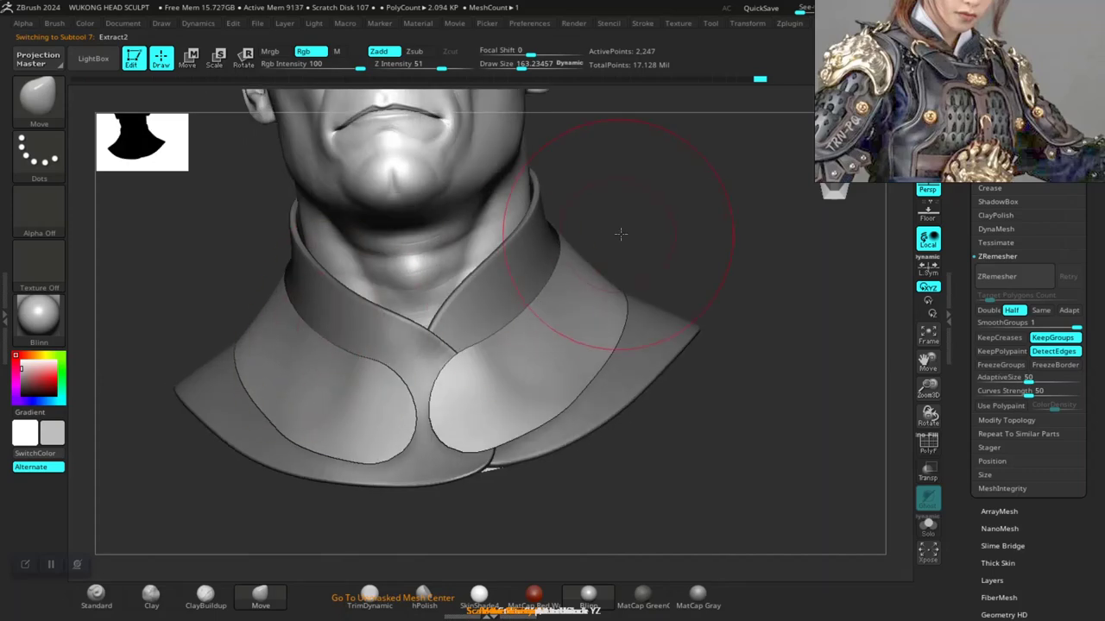
pyautogui.moveTo(621, 234)
pyautogui.mouseDown()
pyautogui.moveTo(659, 261)
pyautogui.moveTo(652, 289)
pyautogui.mouseUp()
pyautogui.keyDown('alt'); pyautogui.moveTo(570, 349); pyautogui.dragTo(582, 397); pyautogui.keyUp('alt')
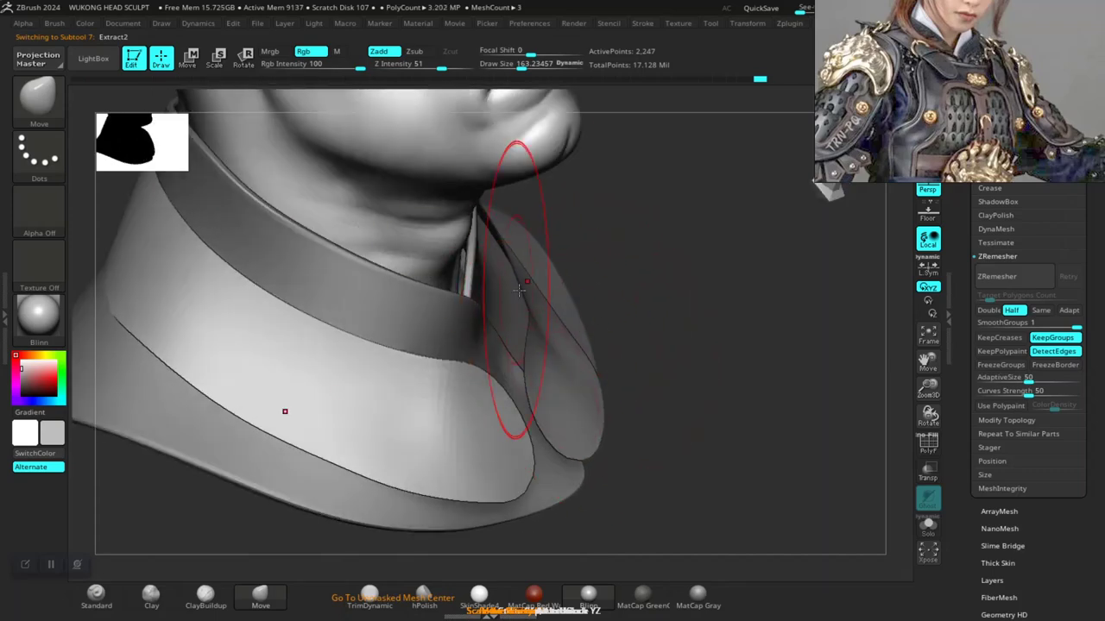
pyautogui.moveTo(656, 312); pyautogui.dragTo(533, 312)
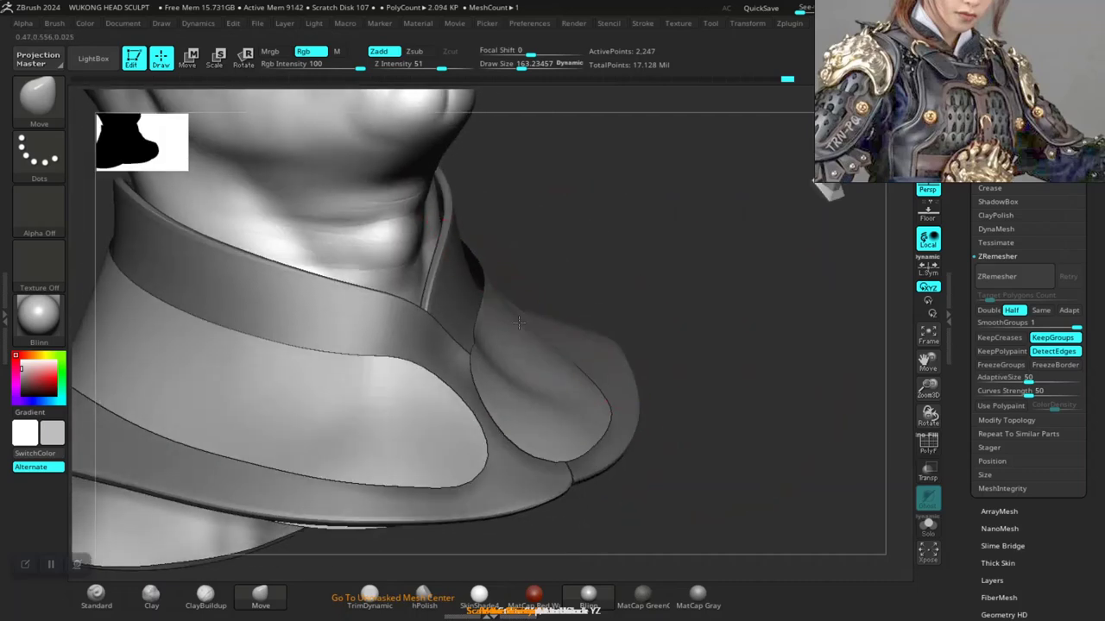
pyautogui.moveTo(669, 294); pyautogui.dragTo(553, 343)
pyautogui.moveTo(621, 295); pyautogui.dragTo(580, 341)
pyautogui.moveTo(692, 340)
pyautogui.mouseDown()
pyautogui.moveTo(683, 301)
pyautogui.moveTo(704, 278)
pyautogui.moveTo(733, 365)
pyautogui.moveTo(730, 420)
pyautogui.moveTo(710, 434)
pyautogui.moveTo(715, 396)
pyautogui.moveTo(706, 408)
pyautogui.moveTo(676, 286)
pyautogui.moveTo(647, 362)
pyautogui.mouseUp()
pyautogui.moveTo(702, 324)
pyautogui.mouseDown()
pyautogui.moveTo(718, 333)
pyautogui.moveTo(701, 295)
pyautogui.moveTo(524, 403)
pyautogui.mouseUp()
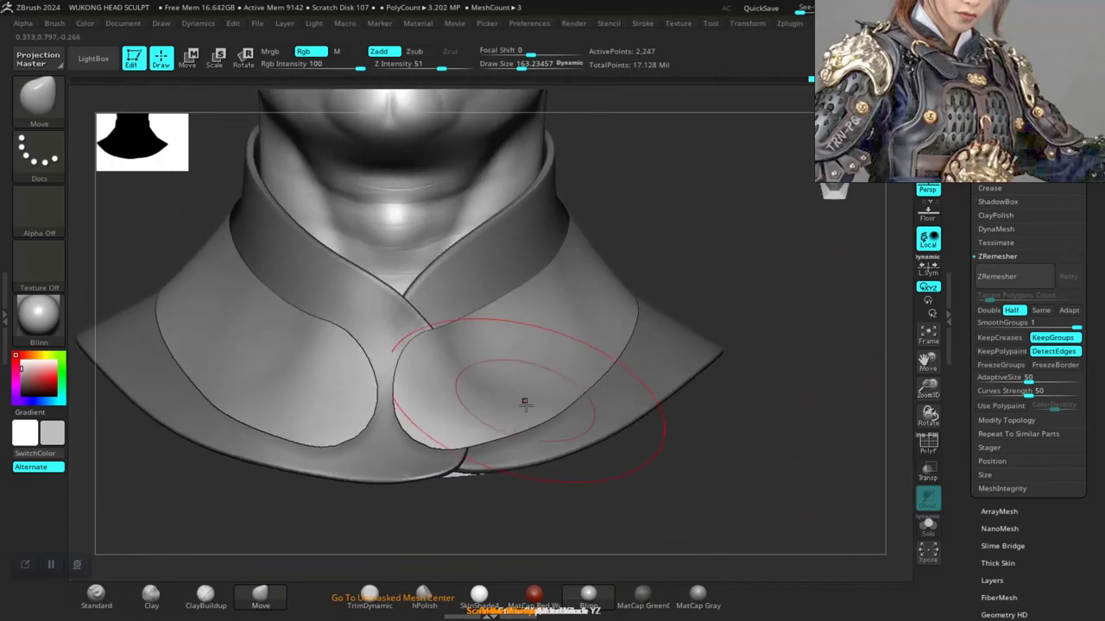
pyautogui.moveTo(665, 432)
pyautogui.mouseDown()
pyautogui.moveTo(610, 468)
pyautogui.moveTo(434, 439)
pyautogui.moveTo(518, 512)
pyautogui.moveTo(506, 476)
pyautogui.mouseUp()
pyautogui.moveTo(680, 461); pyautogui.dragTo(599, 421)
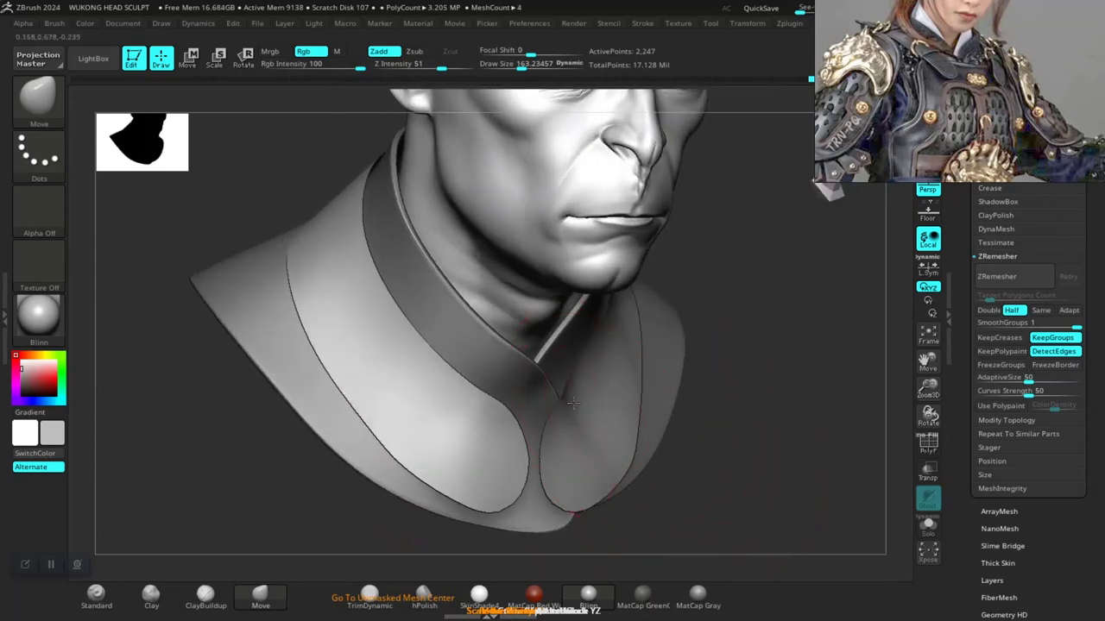
pyautogui.moveTo(667, 457); pyautogui.dragTo(536, 434)
# Mask the band's half on the bust's left side and reshape the unmasked front flap at a draw size of about 140
pyautogui.press('w')
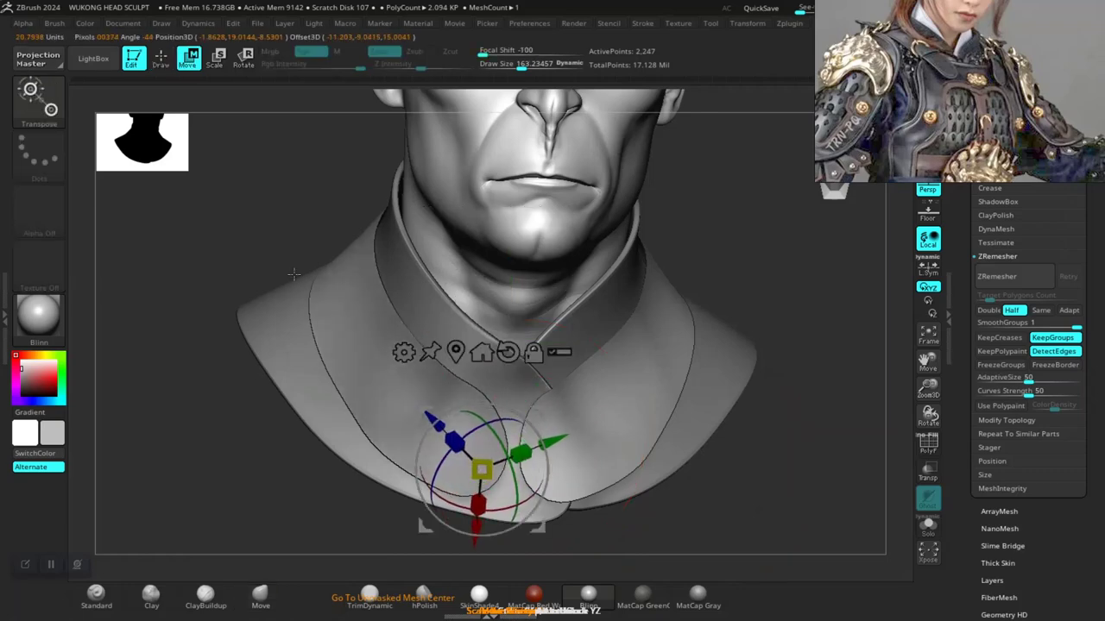
pyautogui.press('q')
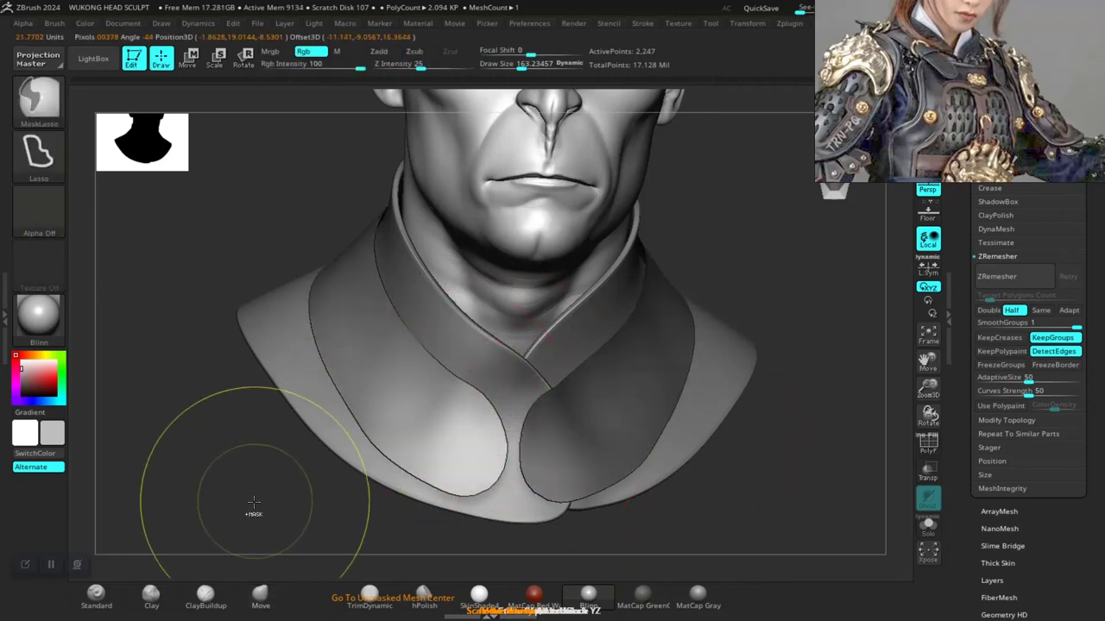
pyautogui.moveTo(253, 510)
pyautogui.mouseDown()
pyautogui.moveTo(270, 376)
pyautogui.moveTo(443, 350)
pyautogui.moveTo(647, 355)
pyautogui.moveTo(688, 446)
pyautogui.moveTo(705, 383)
pyautogui.moveTo(720, 423)
pyautogui.moveTo(443, 388)
pyautogui.moveTo(458, 386)
pyautogui.moveTo(299, 385)
pyautogui.mouseUp()
pyautogui.press('space')
pyautogui.press('space')
pyautogui.moveTo(442, 362); pyautogui.dragTo(436, 362)
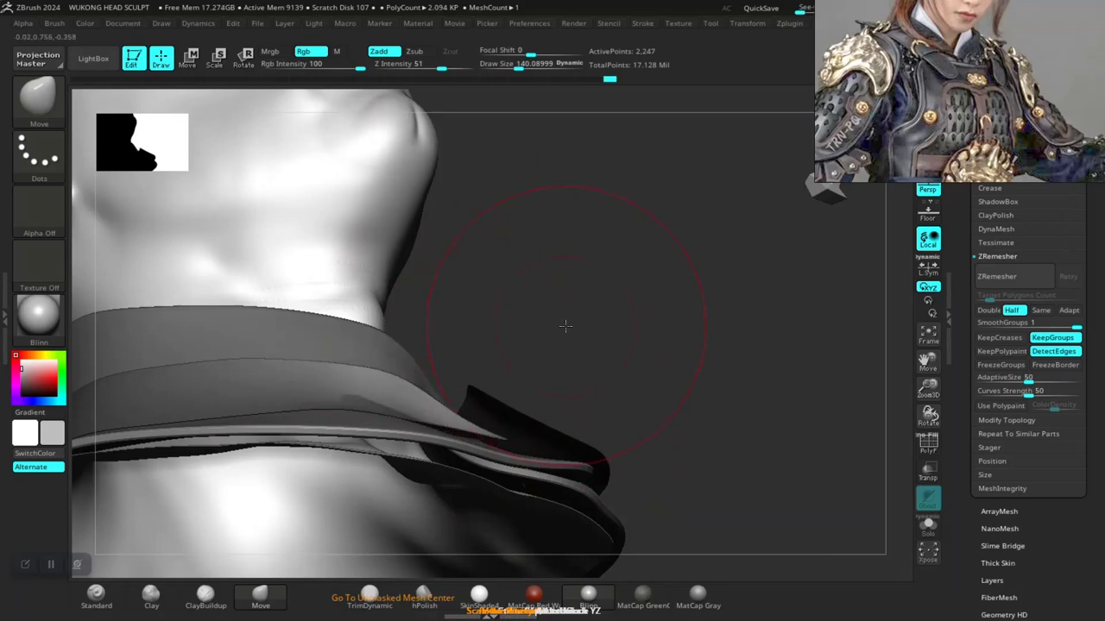
pyautogui.moveTo(566, 327); pyautogui.dragTo(372, 383, button='right')
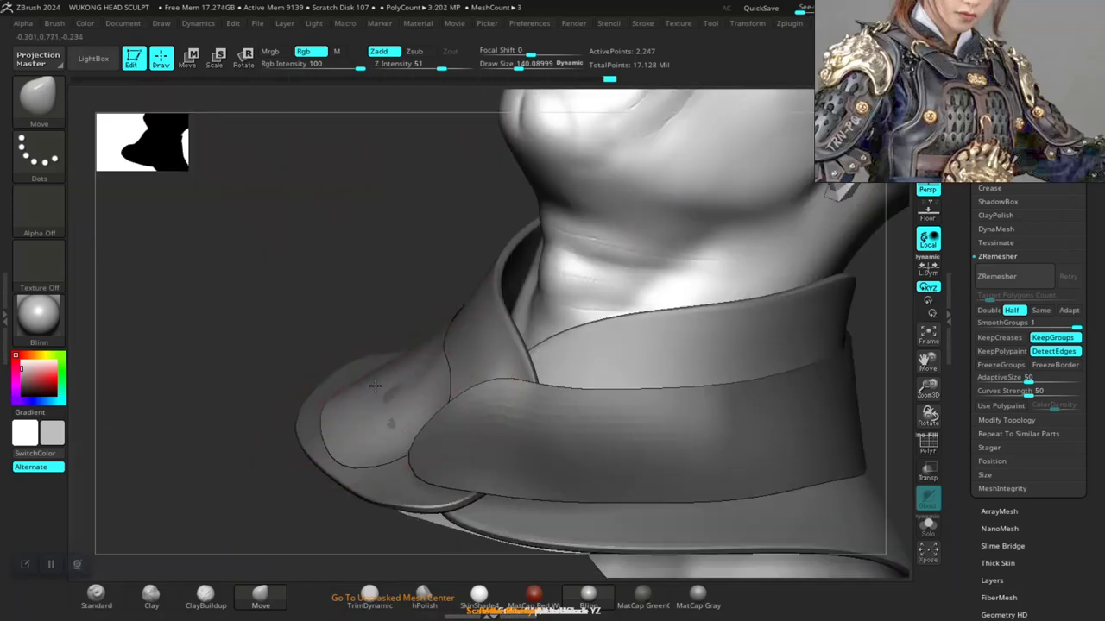
pyautogui.moveTo(385, 289); pyautogui.dragTo(501, 267, button='right')
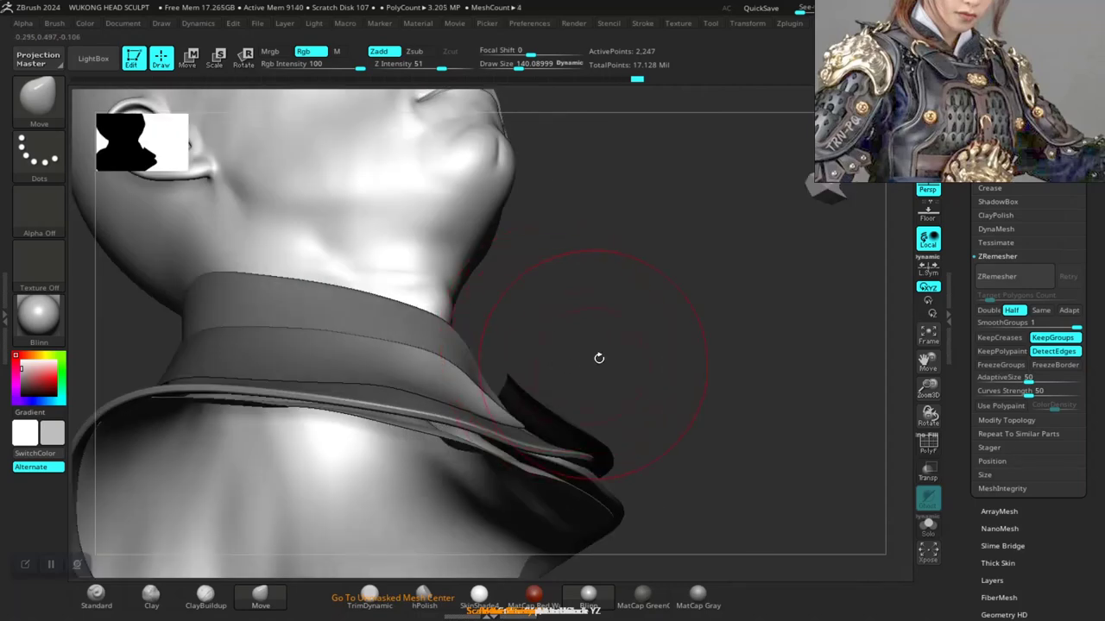
# Adjust the fit of the front flap on the bust's left side against the collar and smooth it
pyautogui.moveTo(535, 419); pyautogui.dragTo(549, 406)
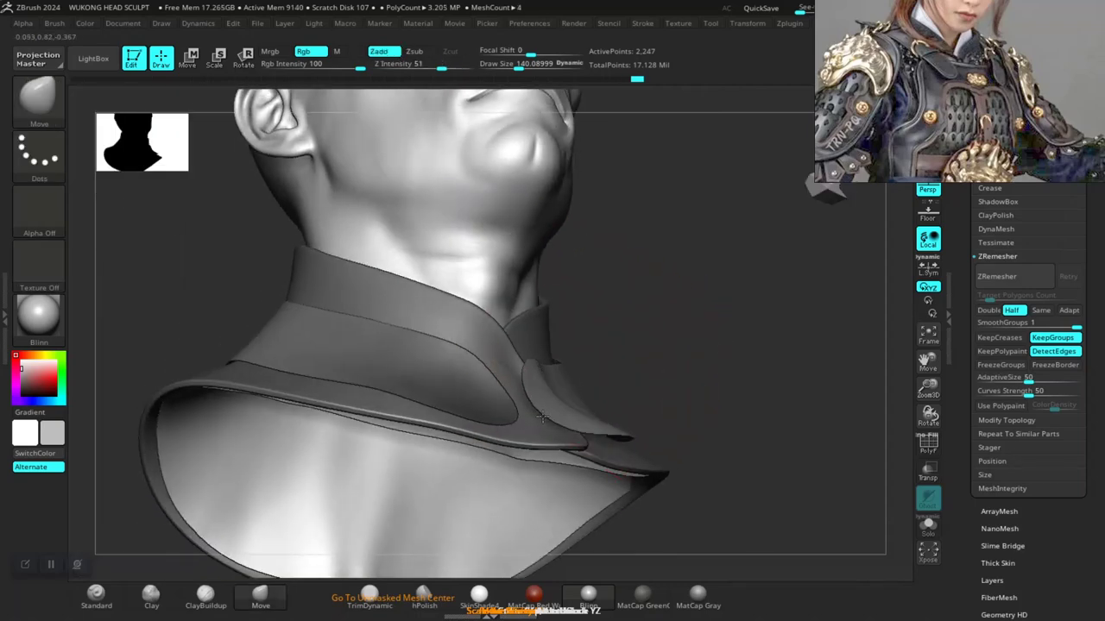
pyautogui.press('shift')
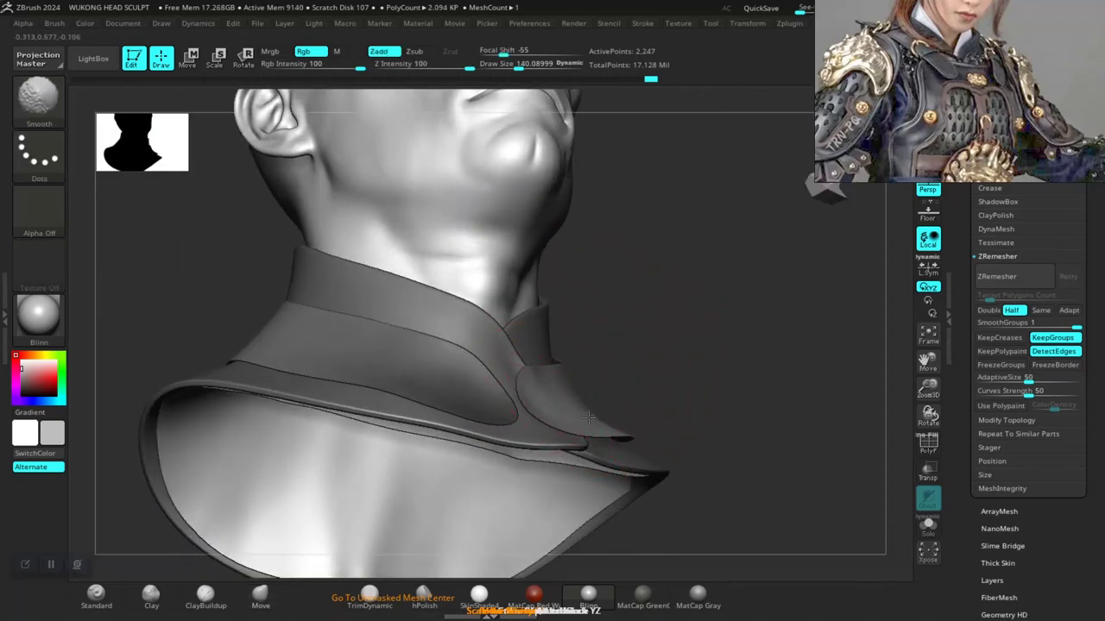
pyautogui.moveTo(630, 347)
pyautogui.keyDown('alt'); pyautogui.mouseDown()
pyautogui.moveTo(644, 424)
pyautogui.moveTo(639, 385)
pyautogui.moveTo(604, 380)
pyautogui.mouseUp(); pyautogui.keyUp('alt')
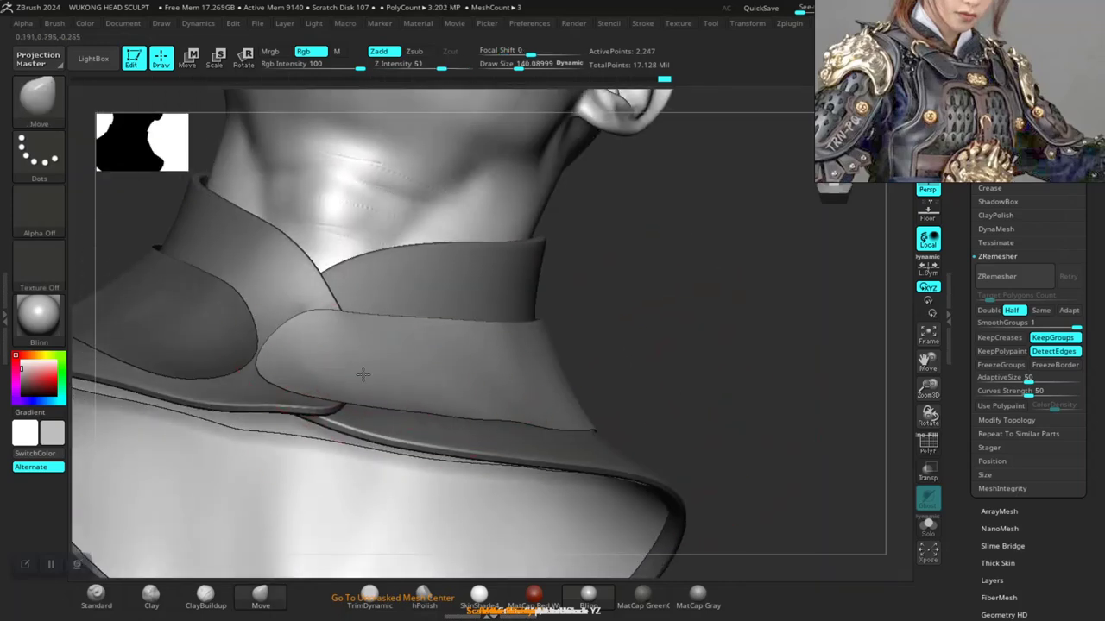
pyautogui.moveTo(640, 349)
pyautogui.mouseDown()
pyautogui.moveTo(631, 371)
pyautogui.moveTo(653, 333)
pyautogui.moveTo(696, 340)
pyautogui.moveTo(677, 356)
pyautogui.moveTo(702, 391)
pyautogui.mouseUp()
pyautogui.moveTo(600, 449)
pyautogui.keyDown('alt'); pyautogui.mouseDown()
pyautogui.moveTo(751, 443)
pyautogui.moveTo(715, 444)
pyautogui.mouseUp(); pyautogui.keyUp('alt')
# Reduce the Move brush's draw size to about 81 and straighten the inner front edge of the bust's left flap, smoothing the result
pyautogui.press('space')
pyautogui.click(538, 438)
pyautogui.moveTo(538, 412); pyautogui.dragTo(471, 444)
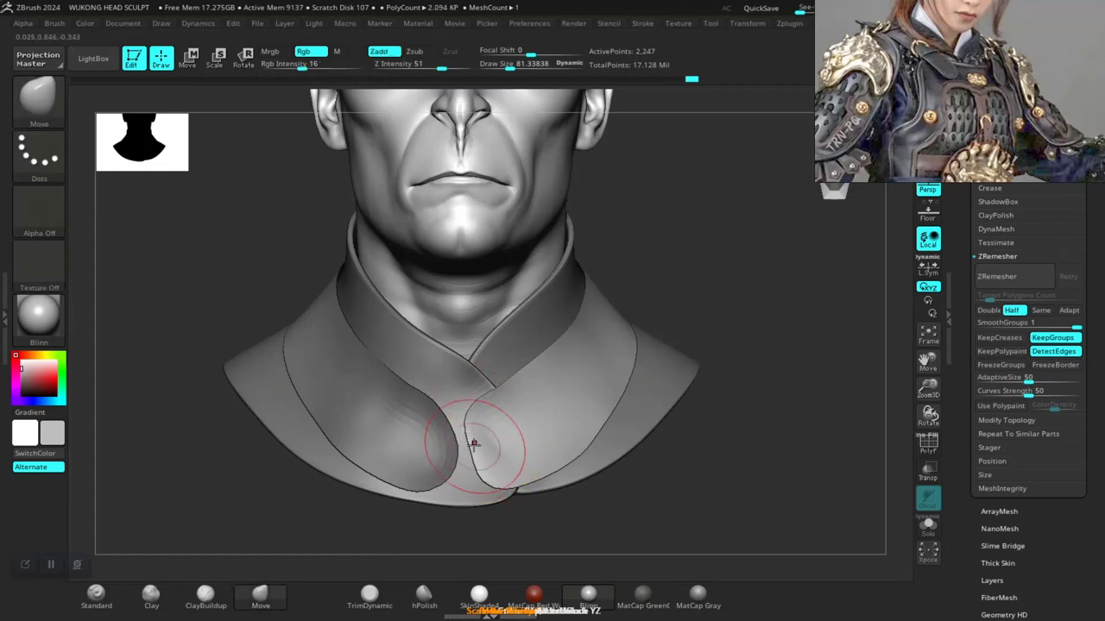
pyautogui.press('shift')
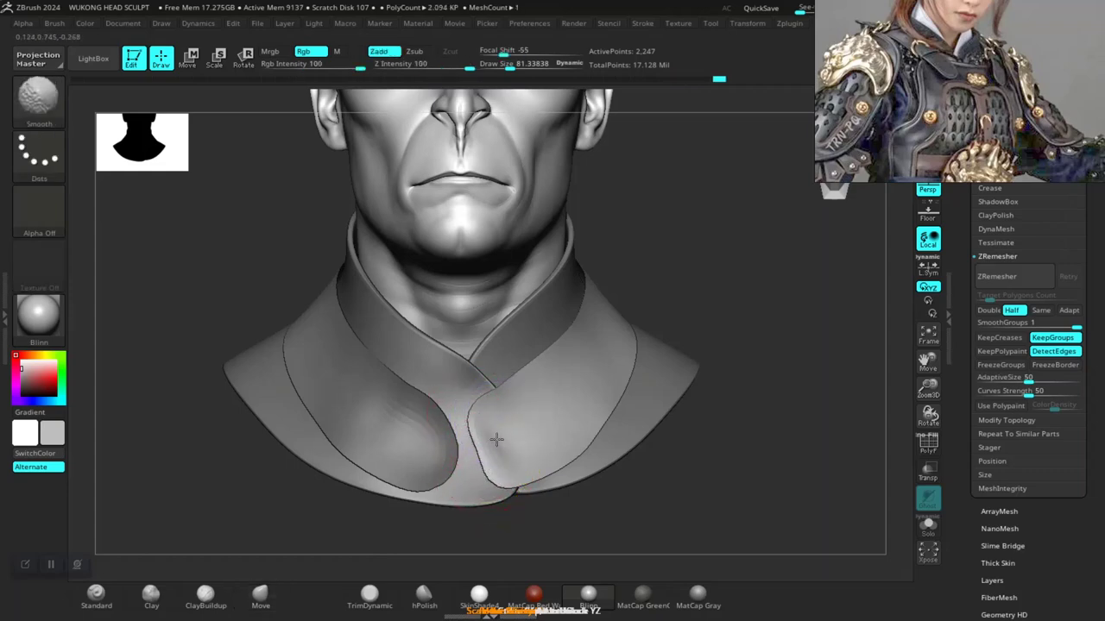
# Invert the mask, square off the front edge of the bust's right flap to match the opposite one and smooth its surface
pyautogui.keyDown('ctrl'); pyautogui.click(530, 510); pyautogui.keyUp('ctrl')
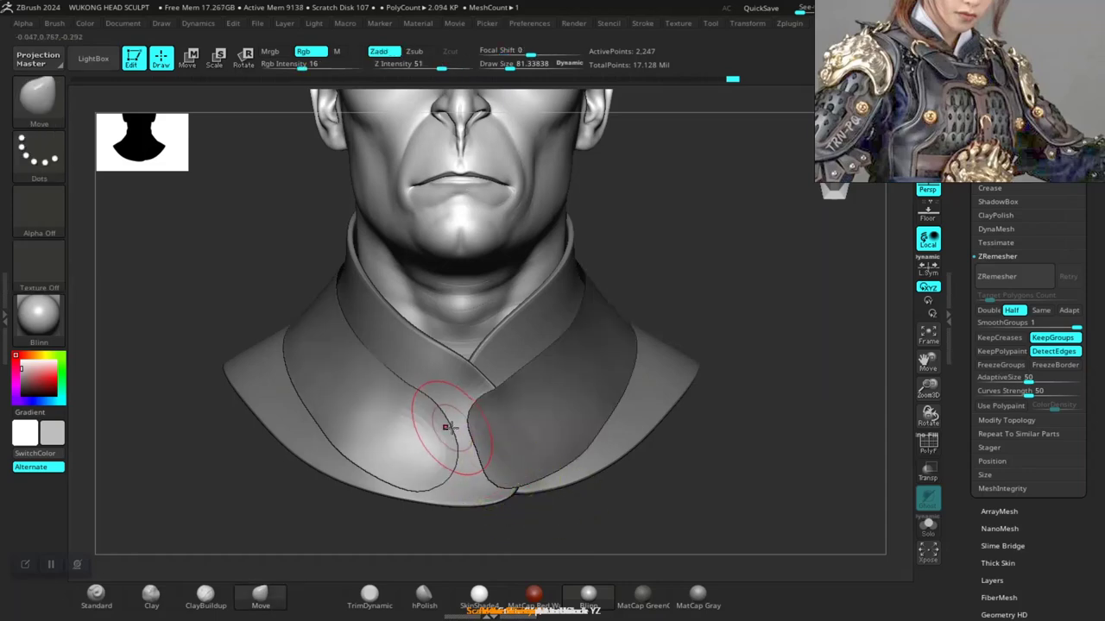
pyautogui.moveTo(711, 464); pyautogui.dragTo(480, 440)
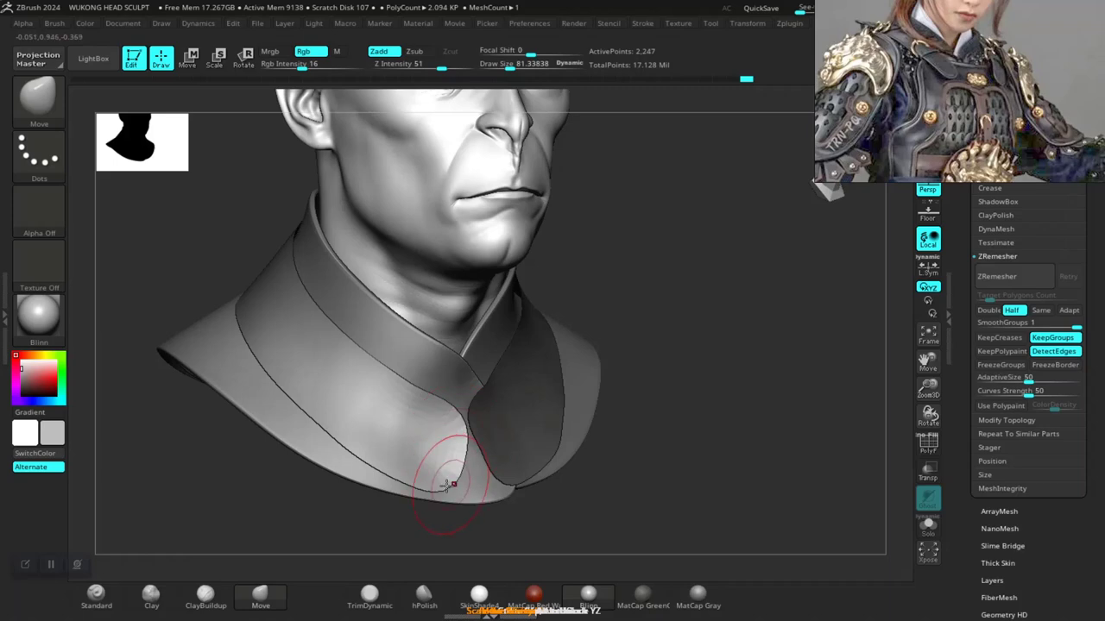
pyautogui.keyDown('shift'); pyautogui.moveTo(569, 518); pyautogui.dragTo(543, 515); pyautogui.keyUp('shift')
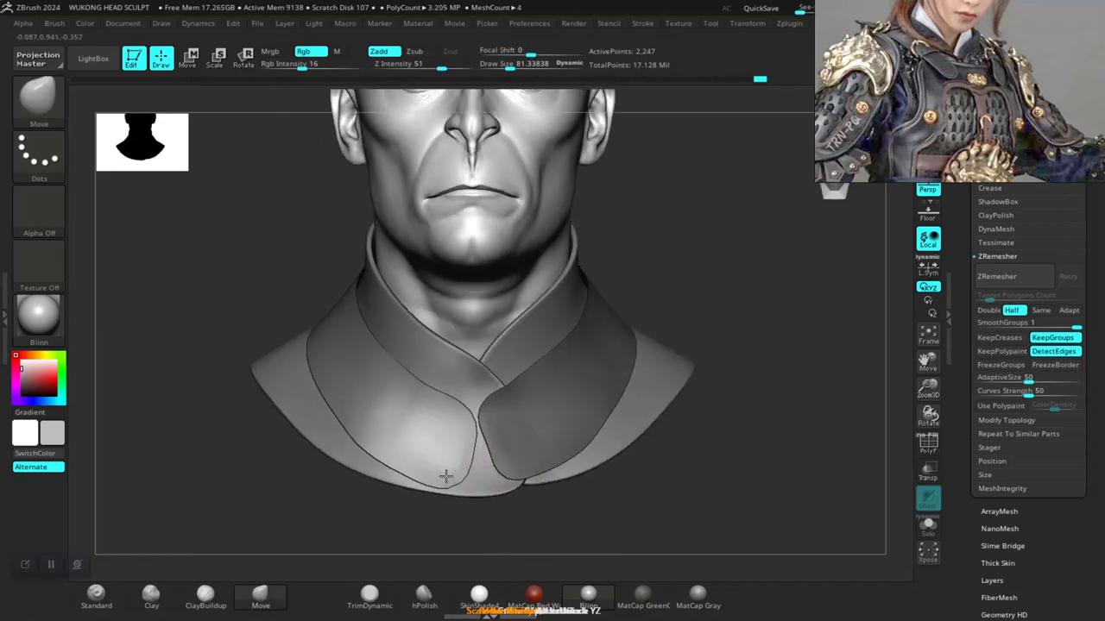
pyautogui.keyDown('shift'); pyautogui.moveTo(465, 432); pyautogui.dragTo(459, 458); pyautogui.keyUp('shift')
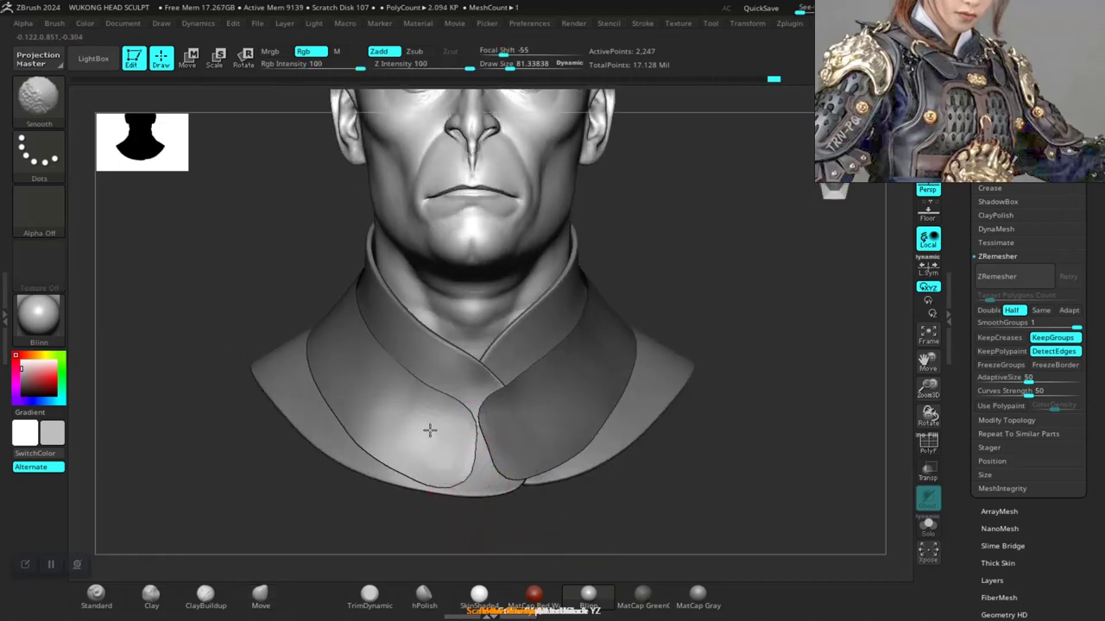
pyautogui.keyDown('shift'); pyautogui.moveTo(369, 392); pyautogui.dragTo(382, 400); pyautogui.keyUp('shift')
# Clear the old mask, lasso-mask the front ends of both flaps and blur the mask's border
pyautogui.moveTo(705, 453)
pyautogui.keyDown('alt'); pyautogui.mouseDown()
pyautogui.moveTo(702, 441)
pyautogui.moveTo(719, 439)
pyautogui.mouseUp(); pyautogui.keyUp('alt')
pyautogui.moveTo(694, 432)
pyautogui.keyDown('ctrl'); pyautogui.mouseDown()
pyautogui.moveTo(725, 505)
pyautogui.moveTo(744, 449)
pyautogui.moveTo(737, 512)
pyautogui.moveTo(771, 491)
pyautogui.moveTo(716, 470)
pyautogui.mouseUp(); pyautogui.keyUp('ctrl')
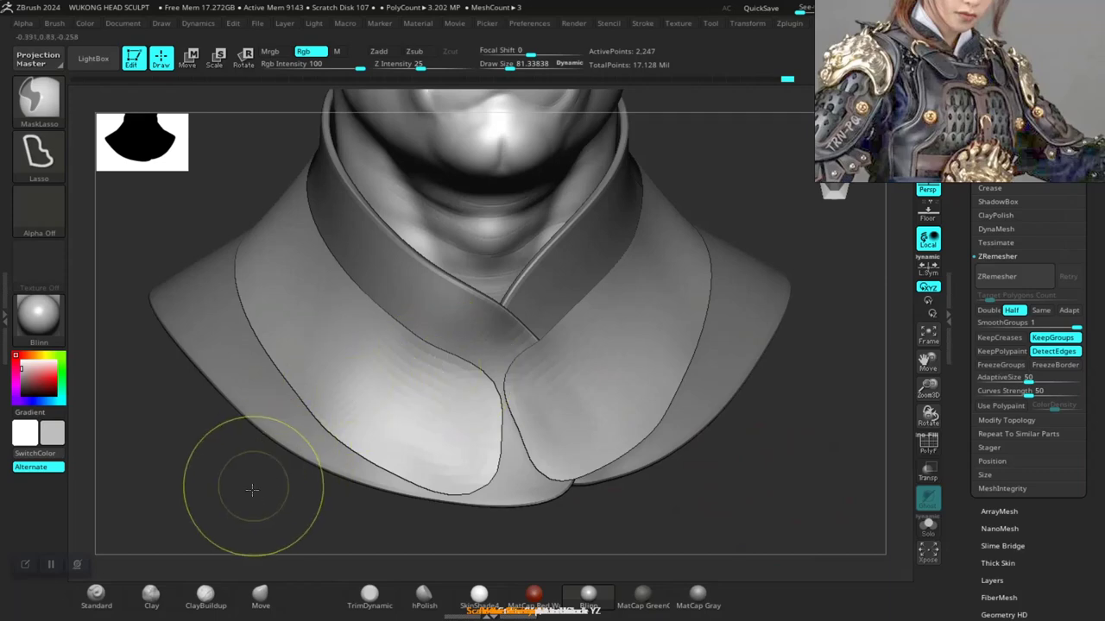
pyautogui.moveTo(251, 487)
pyautogui.keyDown('ctrl'); pyautogui.mouseDown()
pyautogui.moveTo(661, 520)
pyautogui.moveTo(565, 332)
pyautogui.mouseUp(); pyautogui.keyUp('ctrl')
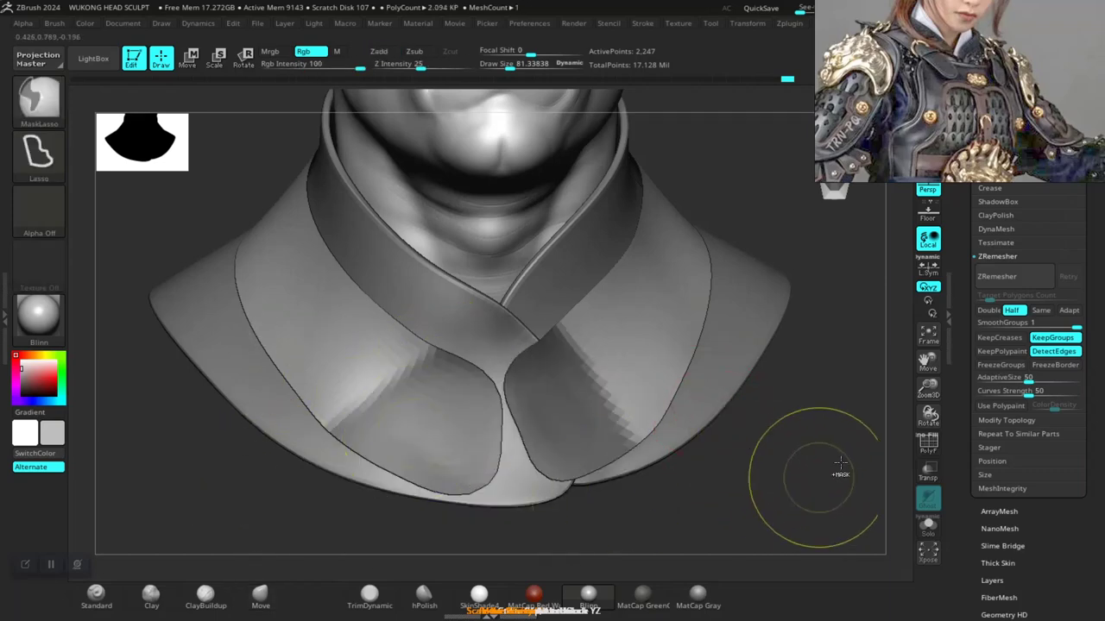
pyautogui.keyDown('ctrl'); pyautogui.click(780, 438); pyautogui.keyUp('ctrl')
pyautogui.keyDown('ctrl'); pyautogui.click(779, 437); pyautogui.keyUp('ctrl')
pyautogui.keyDown('ctrl'); pyautogui.click(629, 374); pyautogui.keyUp('ctrl')
pyautogui.keyDown('ctrl'); pyautogui.click(629, 373); pyautogui.keyUp('ctrl')
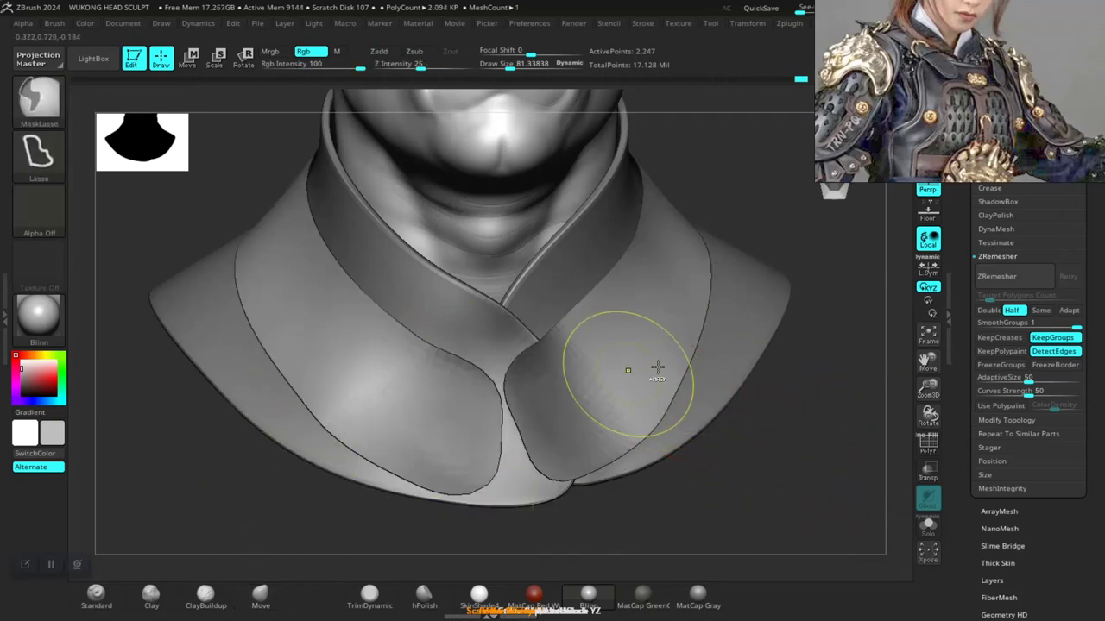
# Apply the Polish By Groups deformation to the unmasked part of the middle band
pyautogui.moveTo(961, 452)
pyautogui.mouseDown()
pyautogui.moveTo(969, 395)
pyautogui.moveTo(981, 533)
pyautogui.mouseUp()
pyautogui.click(999, 580)
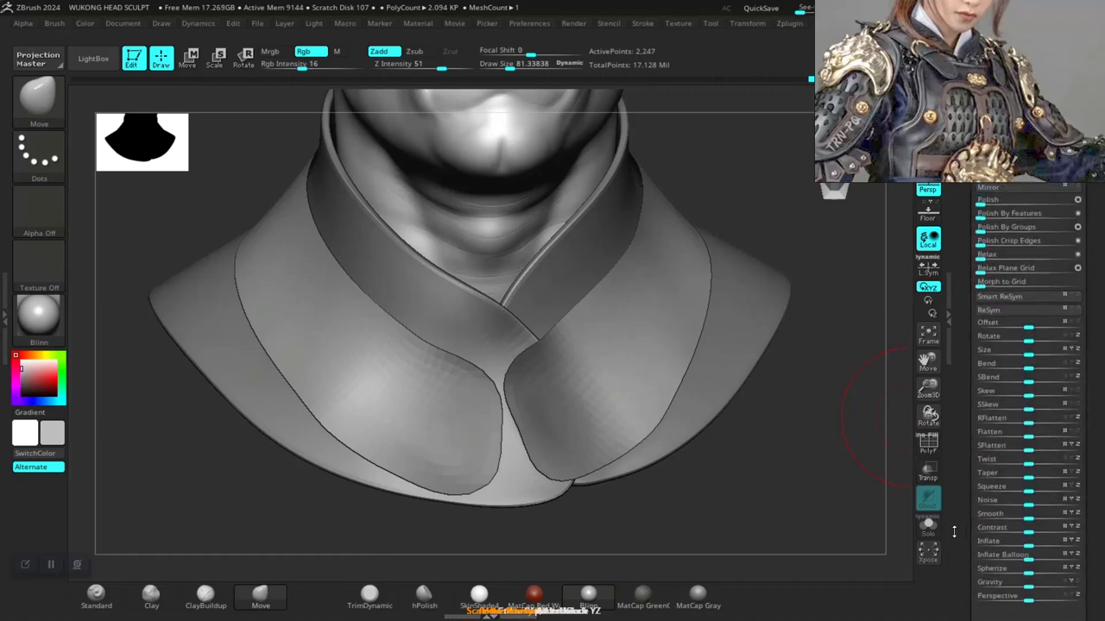
pyautogui.click(988, 488)
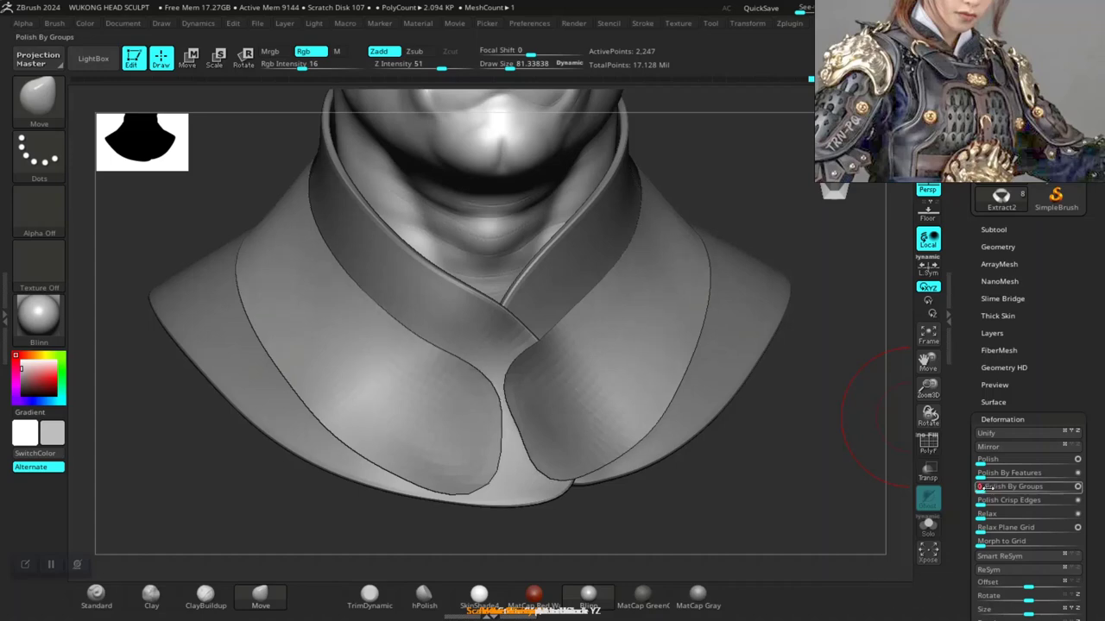
# Enlarge the Move brush to a draw size of about 236 and reshape the middle band's outer edge around the side and back of the neck
pyautogui.moveTo(770, 490)
pyautogui.mouseDown()
pyautogui.moveTo(821, 439)
pyautogui.moveTo(803, 449)
pyautogui.moveTo(427, 339)
pyautogui.moveTo(409, 285)
pyautogui.mouseUp()
pyautogui.press('space')
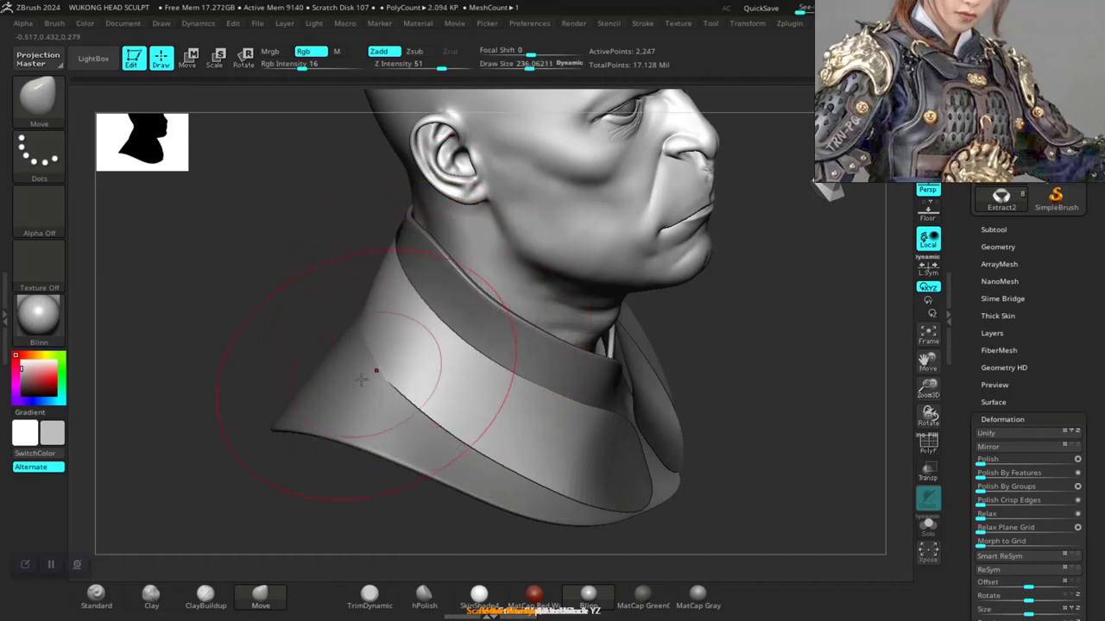
pyautogui.moveTo(361, 378); pyautogui.dragTo(346, 366)
pyautogui.moveTo(289, 342); pyautogui.dragTo(311, 277)
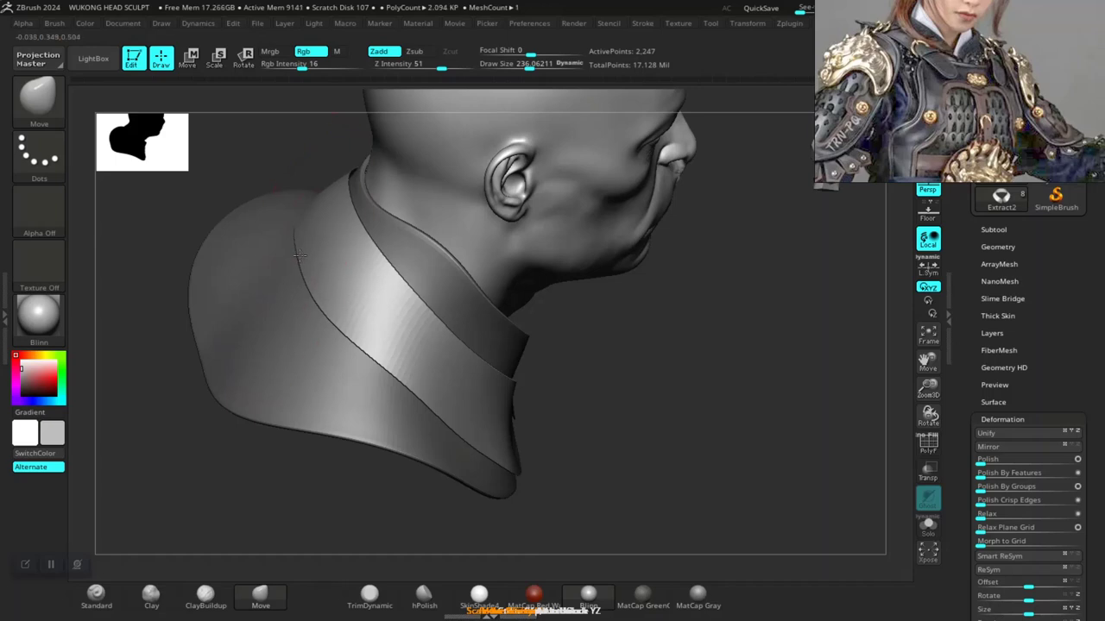
pyautogui.moveTo(614, 397); pyautogui.dragTo(510, 390)
pyautogui.moveTo(409, 316)
pyautogui.mouseDown(button='right')
pyautogui.moveTo(562, 484)
pyautogui.moveTo(259, 242)
pyautogui.moveTo(547, 449)
pyautogui.moveTo(570, 449)
pyautogui.mouseUp(button='right')
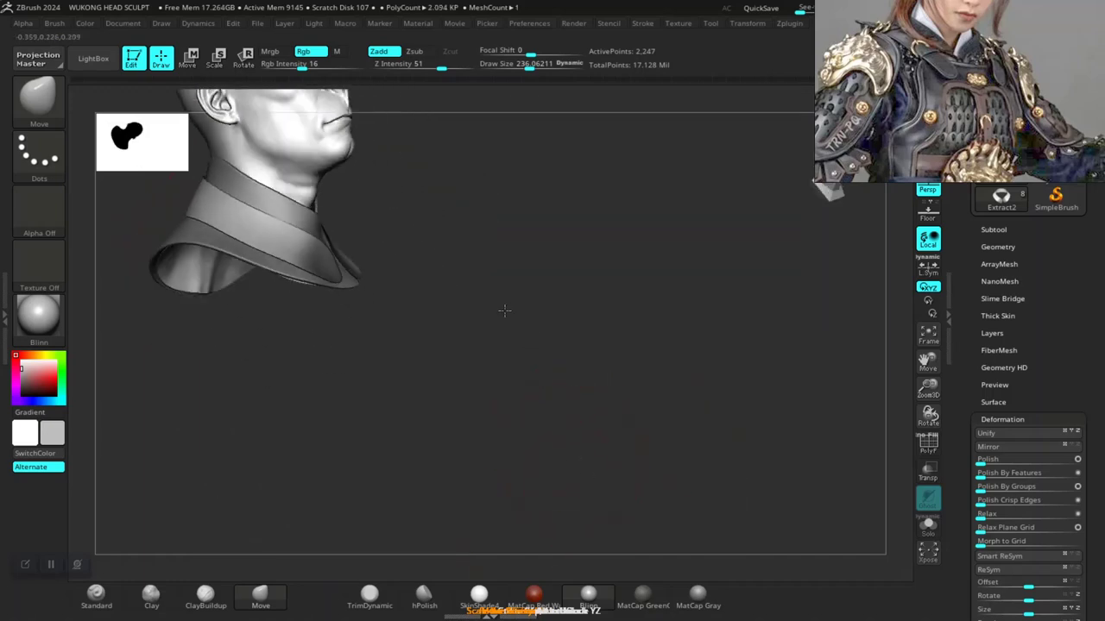
pyautogui.moveTo(503, 311); pyautogui.dragTo(659, 388, button='right')
pyautogui.keyDown('alt'); pyautogui.moveTo(537, 277); pyautogui.dragTo(655, 318, button='right'); pyautogui.keyUp('alt')
pyautogui.keyDown('ctrl'); pyautogui.moveTo(725, 339); pyautogui.dragTo(749, 420, button='right'); pyautogui.keyUp('ctrl')
pyautogui.moveTo(713, 331)
pyautogui.keyDown('alt'); pyautogui.mouseDown(button='right')
pyautogui.moveTo(787, 355)
pyautogui.moveTo(757, 350)
pyautogui.moveTo(756, 361)
pyautogui.moveTo(735, 321)
pyautogui.moveTo(776, 285)
pyautogui.moveTo(723, 316)
pyautogui.moveTo(736, 331)
pyautogui.moveTo(698, 362)
pyautogui.moveTo(712, 306)
pyautogui.moveTo(724, 327)
pyautogui.moveTo(707, 327)
pyautogui.mouseUp(button='right'); pyautogui.keyUp('alt')
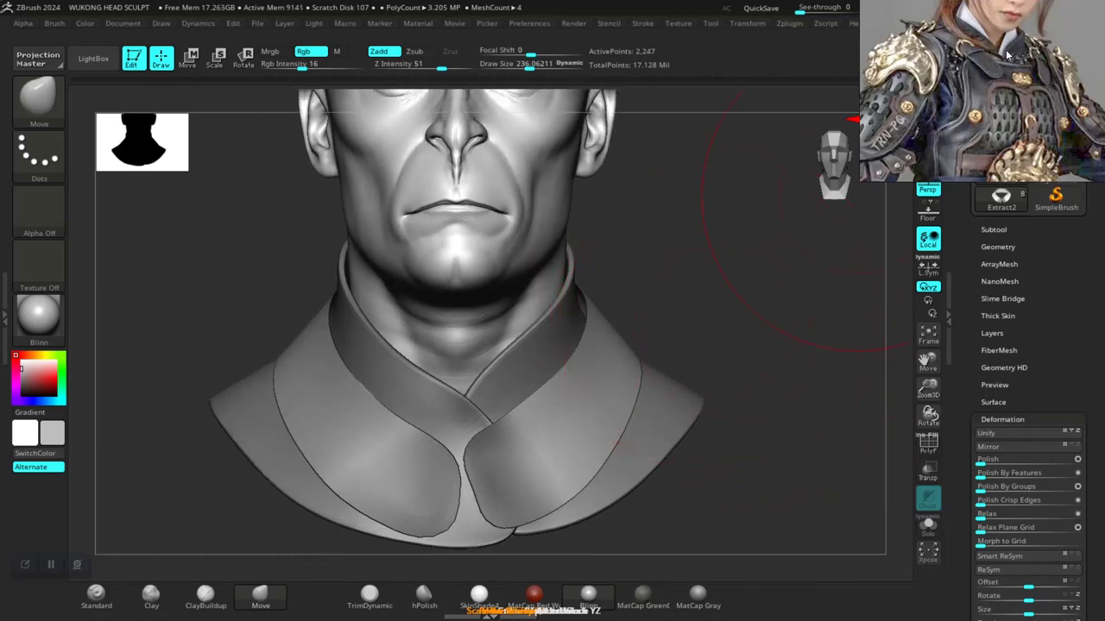
# Enlarge the Move brush to a draw size of about 357 and pull the middle band's front flaps up and closer together
pyautogui.moveTo(759, 278)
pyautogui.mouseDown(button='right')
pyautogui.moveTo(789, 273)
pyautogui.moveTo(792, 216)
pyautogui.mouseUp(button='right')
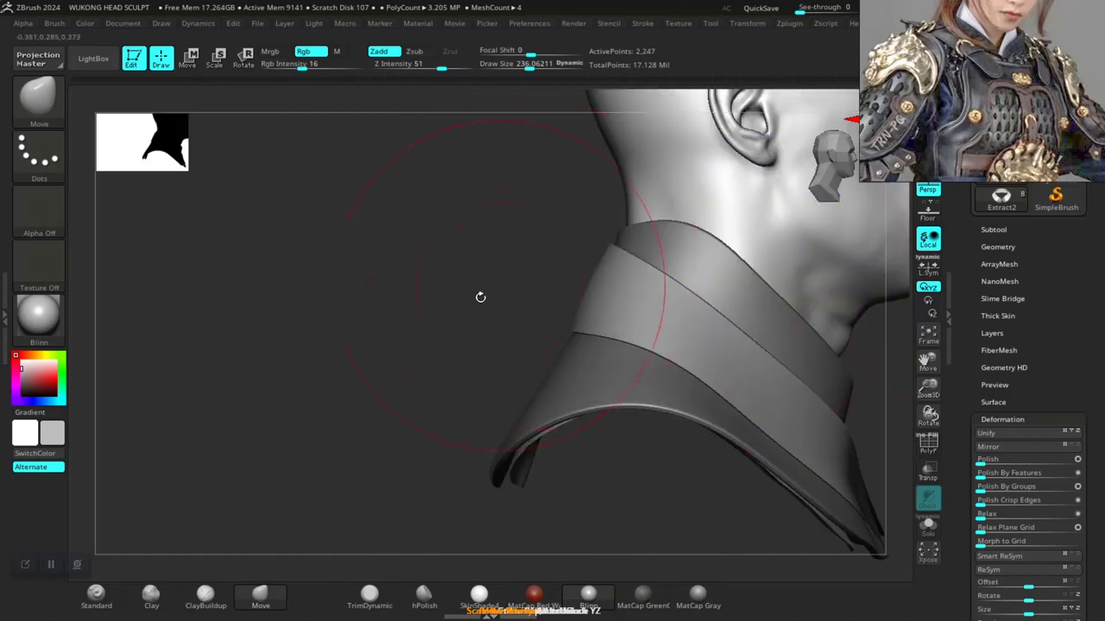
pyautogui.moveTo(483, 299)
pyautogui.mouseDown(button='right')
pyautogui.moveTo(234, 250)
pyautogui.moveTo(585, 314)
pyautogui.mouseUp(button='right')
pyautogui.press('space')
pyautogui.moveTo(586, 314); pyautogui.dragTo(601, 315)
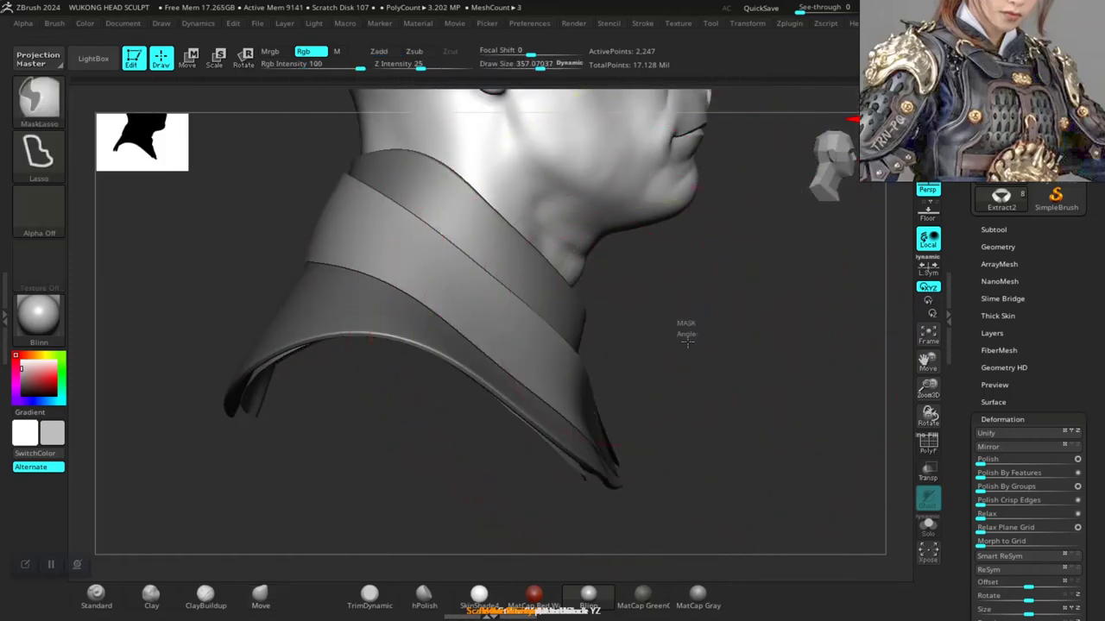
pyautogui.hotkey('ctrl', 'z')
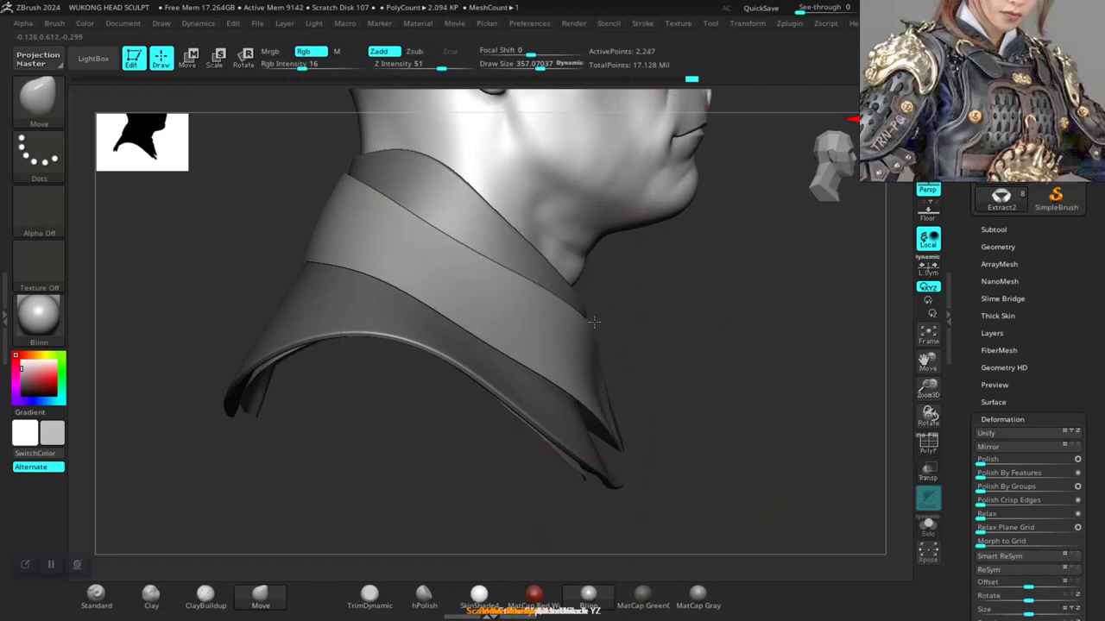
pyautogui.moveTo(668, 361); pyautogui.dragTo(599, 353, button='right')
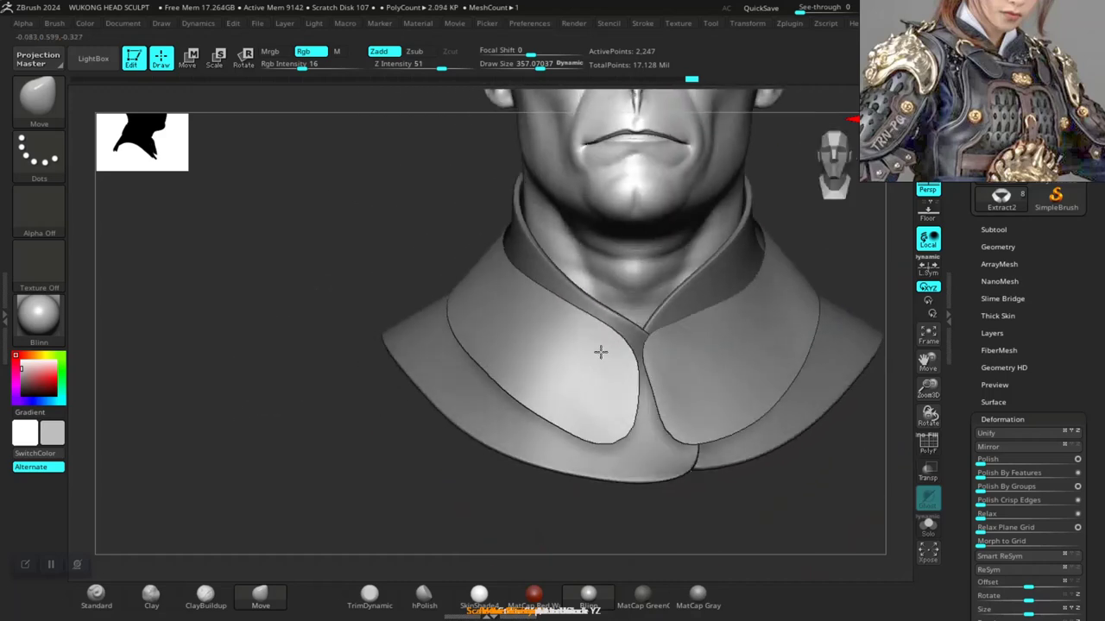
pyautogui.moveTo(619, 393)
pyautogui.mouseDown()
pyautogui.moveTo(631, 393)
pyautogui.moveTo(656, 352)
pyautogui.moveTo(643, 385)
pyautogui.mouseUp()
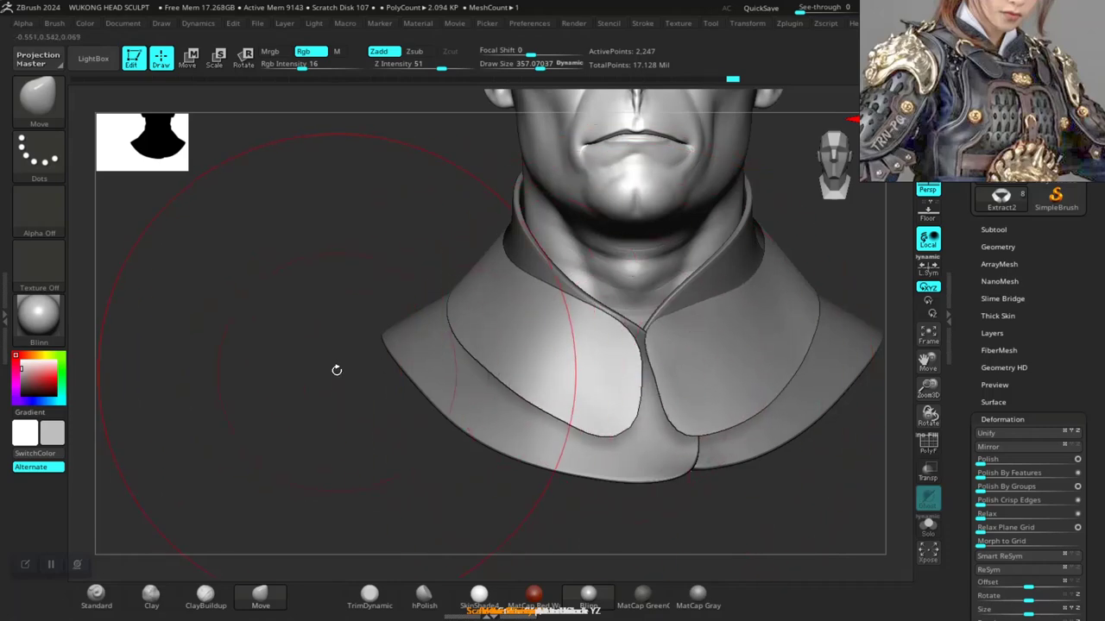
# Reduce the Move brush to a draw size of about 129 and narrow the gap between the two flaps' front edges
pyautogui.keyDown('alt'); pyautogui.moveTo(419, 349); pyautogui.dragTo(292, 372, button='right'); pyautogui.keyUp('alt')
pyautogui.press('space')
pyautogui.moveTo(587, 348); pyautogui.dragTo(558, 350)
pyautogui.moveTo(550, 403); pyautogui.dragTo(543, 432)
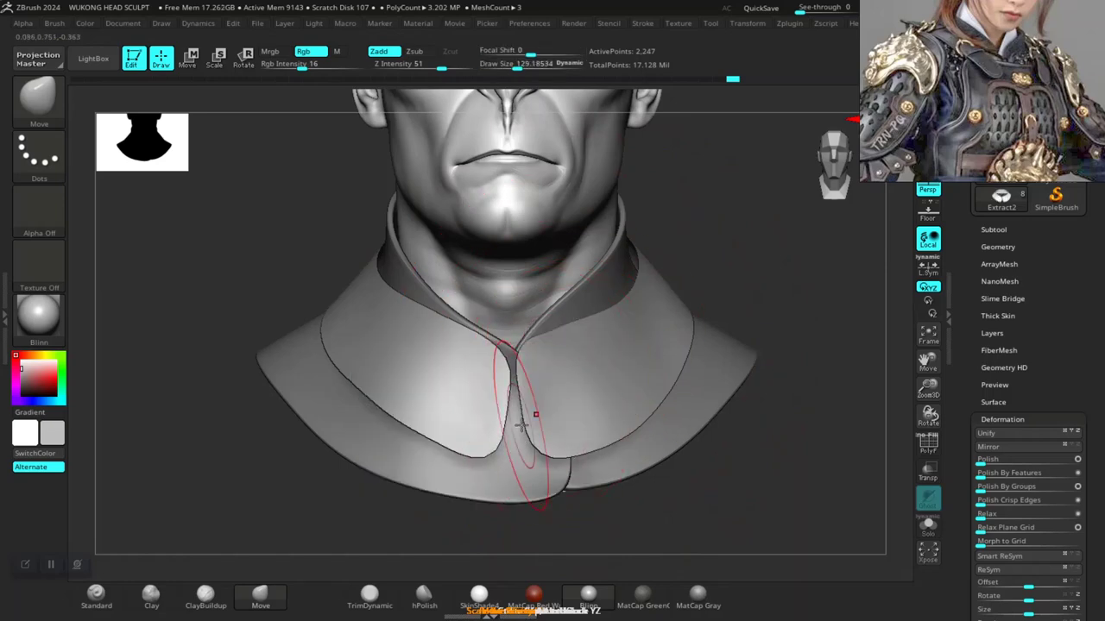
pyautogui.press('shift')
pyautogui.moveTo(716, 293)
pyautogui.mouseDown()
pyautogui.moveTo(774, 276)
pyautogui.moveTo(705, 300)
pyautogui.mouseUp()
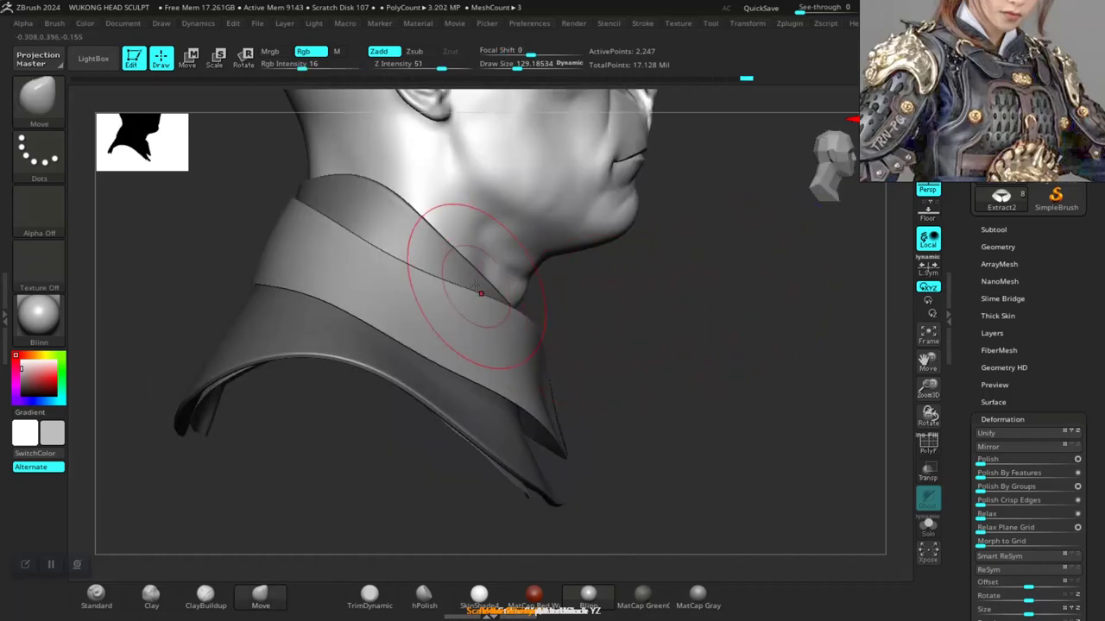
# Enlarge the Move brush to a draw size of about 306 and reshape the middle band along the side of the neck
pyautogui.press('space')
pyautogui.moveTo(476, 287); pyautogui.dragTo(484, 287)
pyautogui.moveTo(647, 314)
pyautogui.mouseDown()
pyautogui.moveTo(580, 326)
pyautogui.moveTo(647, 305)
pyautogui.mouseUp()
pyautogui.press('space')
pyautogui.moveTo(374, 278); pyautogui.dragTo(382, 278)
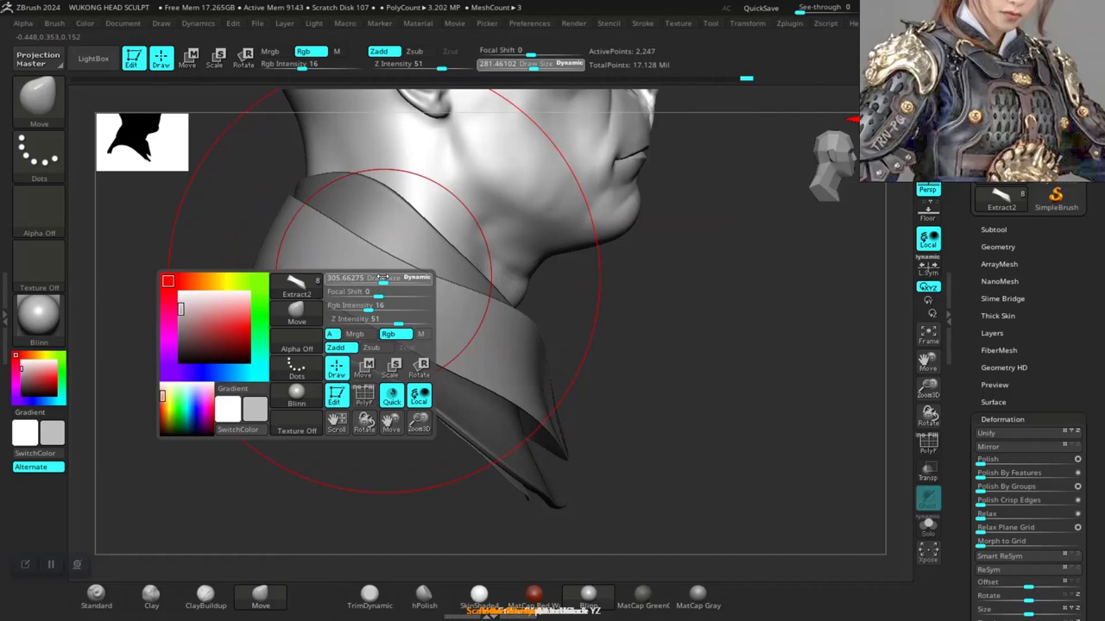
pyautogui.moveTo(590, 291)
pyautogui.mouseDown()
pyautogui.moveTo(594, 205)
pyautogui.moveTo(518, 370)
pyautogui.moveTo(537, 373)
pyautogui.mouseUp()
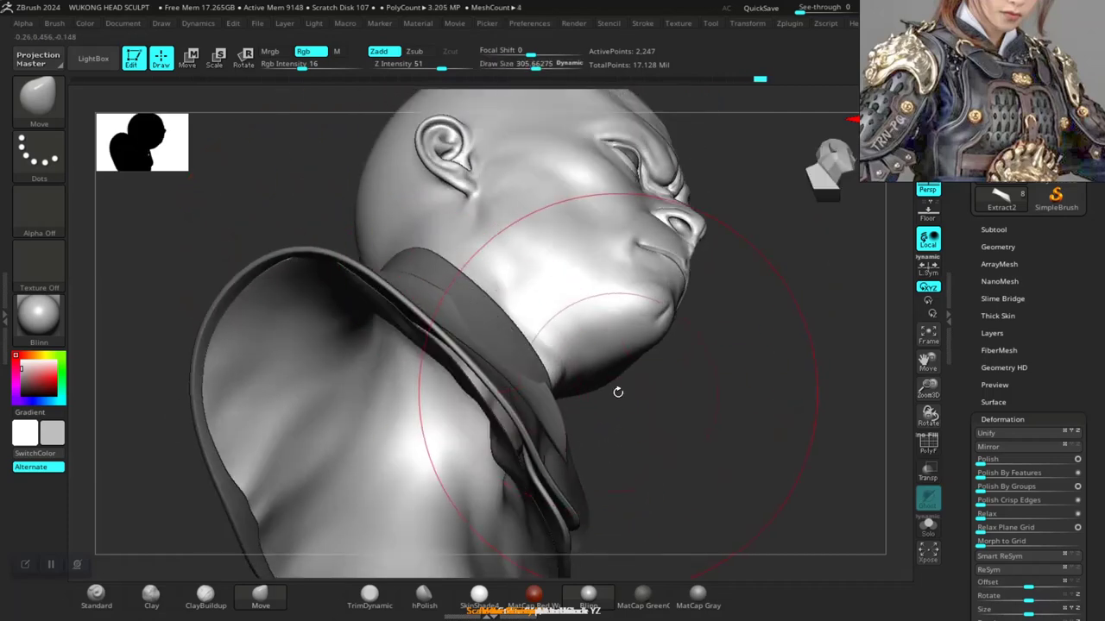
pyautogui.moveTo(686, 412)
pyautogui.mouseDown()
pyautogui.moveTo(619, 385)
pyautogui.moveTo(492, 436)
pyautogui.mouseUp()
# Reduce the Move brush to a draw size of about 157 and refine the middle band's contour towards its front flaps
pyautogui.press('space')
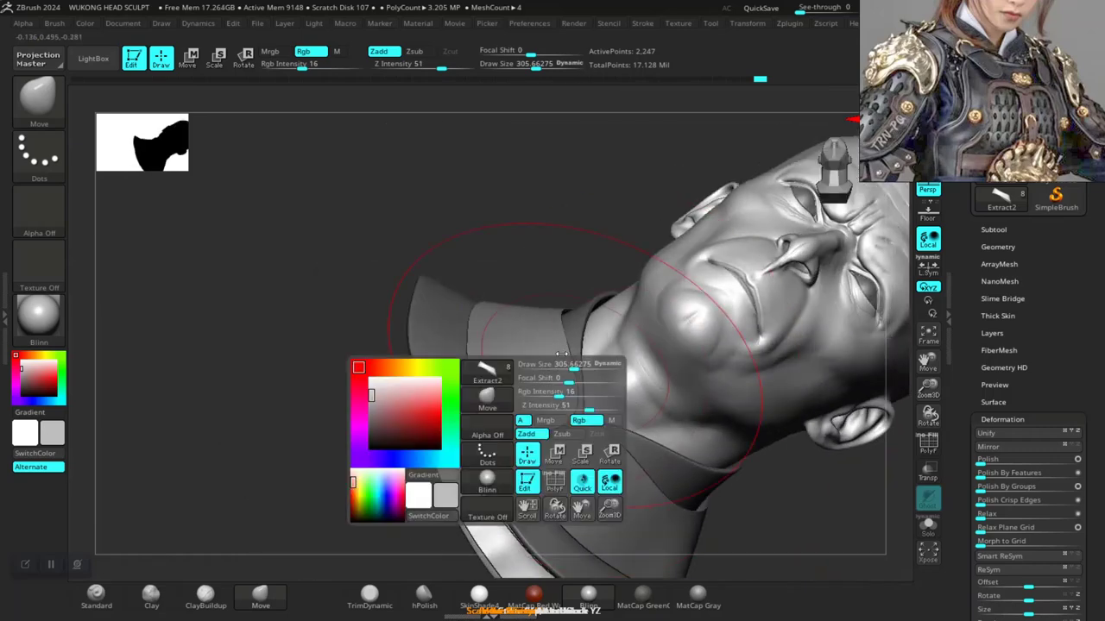
pyautogui.moveTo(562, 355); pyautogui.dragTo(528, 350)
pyautogui.press('space')
pyautogui.moveTo(552, 265)
pyautogui.mouseDown()
pyautogui.moveTo(562, 259)
pyautogui.moveTo(496, 350)
pyautogui.mouseUp()
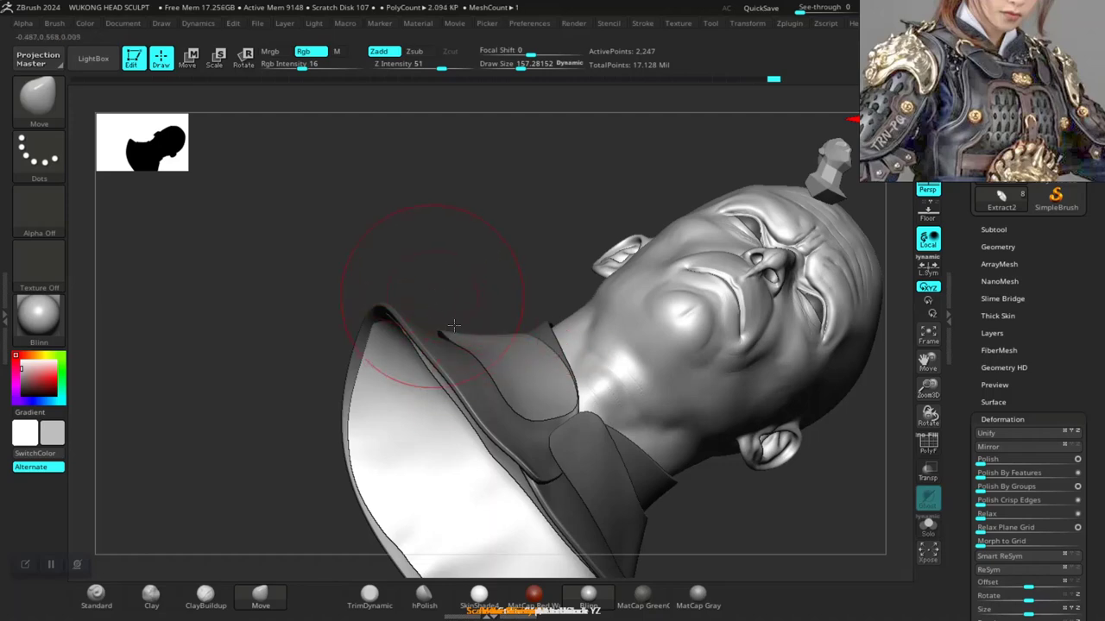
pyautogui.moveTo(453, 325); pyautogui.dragTo(471, 343)
pyautogui.moveTo(538, 388); pyautogui.dragTo(486, 322)
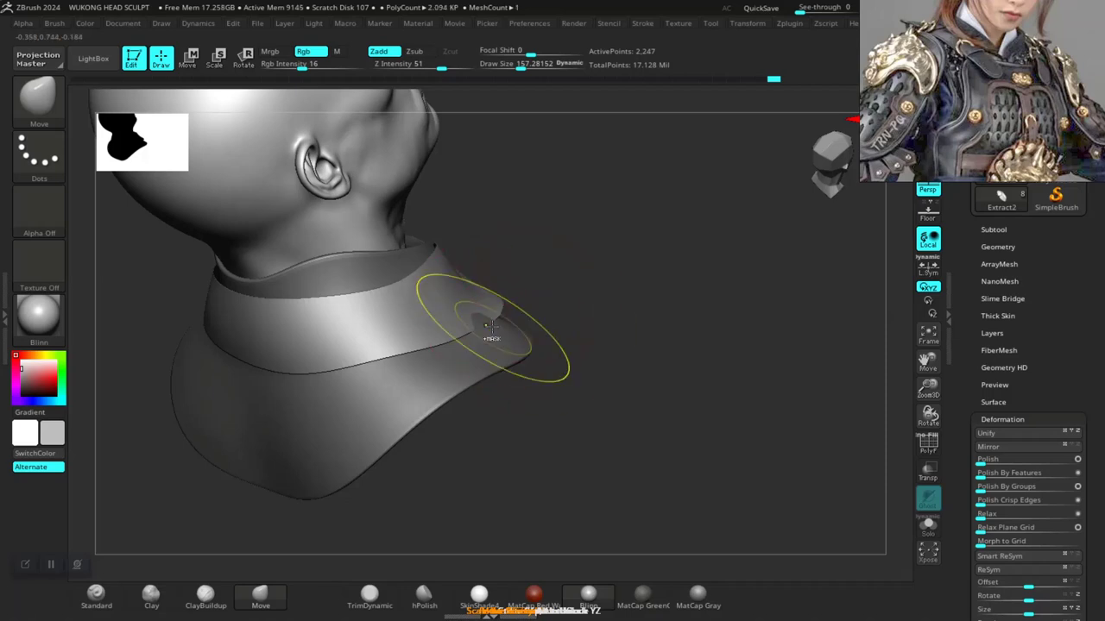
pyautogui.moveTo(506, 234); pyautogui.dragTo(502, 304)
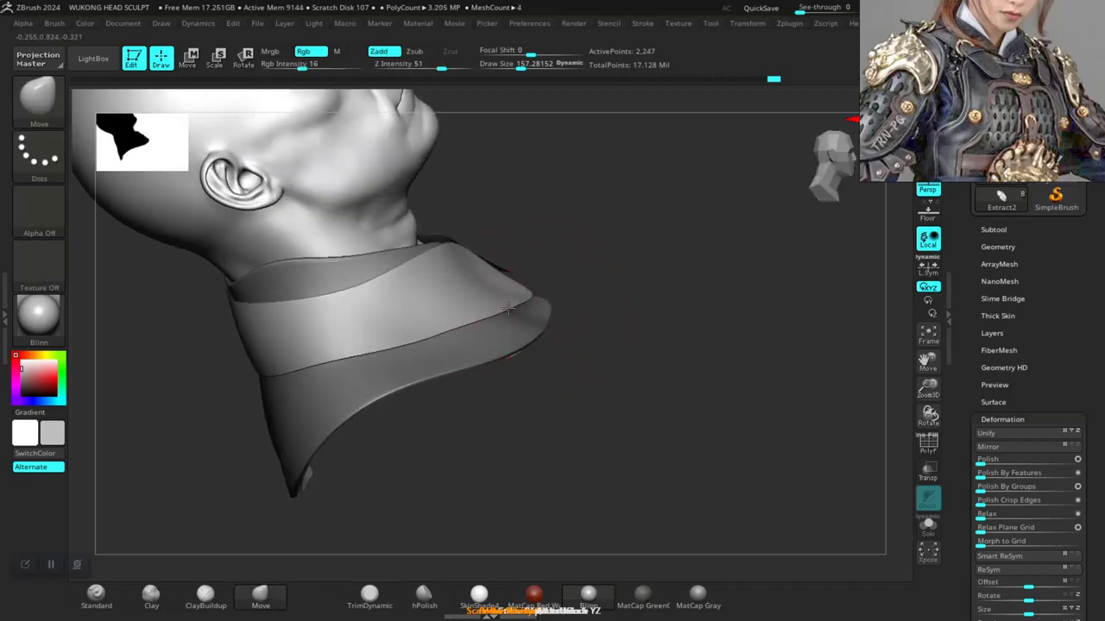
# Mask the front ends of both flaps, blur the mask's border and apply Polish By Groups to the rest of the middle band
pyautogui.click(1025, 487)
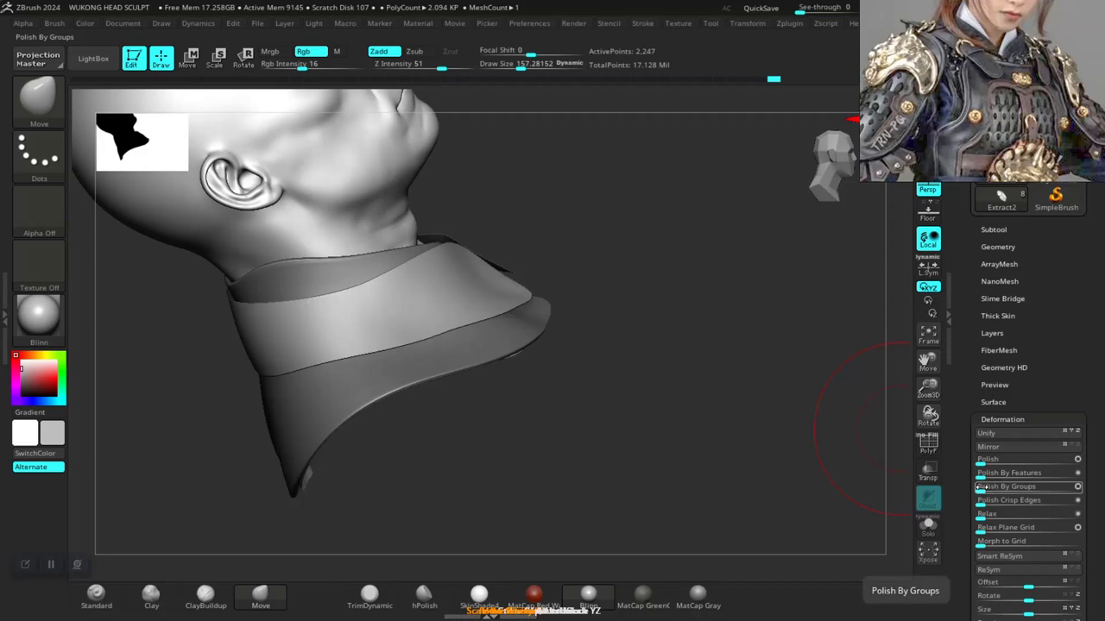
pyautogui.moveTo(673, 380)
pyautogui.mouseDown()
pyautogui.moveTo(490, 385)
pyautogui.moveTo(499, 211)
pyautogui.mouseUp()
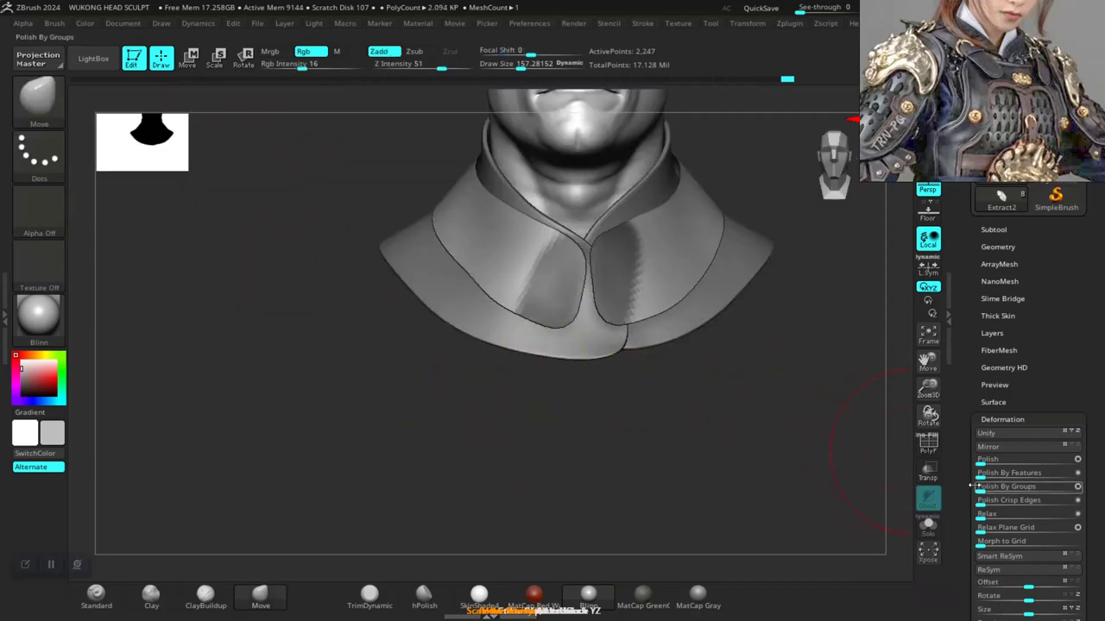
pyautogui.keyDown('ctrl'); pyautogui.click(759, 437); pyautogui.keyUp('ctrl')
pyautogui.keyDown('ctrl'); pyautogui.click(666, 277); pyautogui.keyUp('ctrl')
pyautogui.keyDown('ctrl'); pyautogui.click(665, 277); pyautogui.keyUp('ctrl')
pyautogui.keyDown('ctrl'); pyautogui.click(769, 464); pyautogui.keyUp('ctrl')
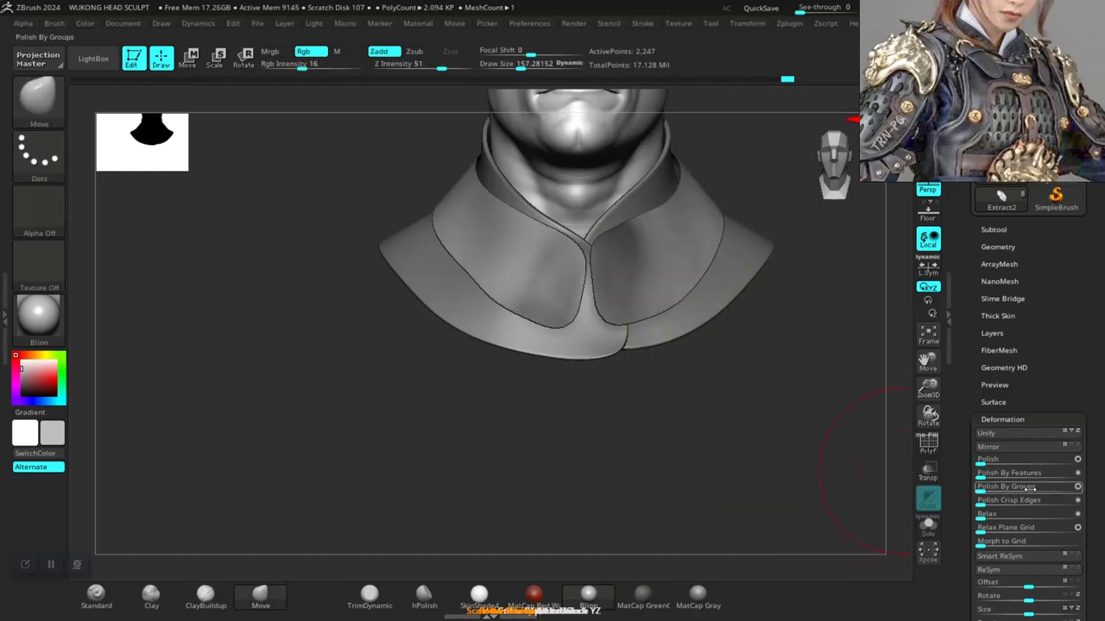
pyautogui.click(993, 487)
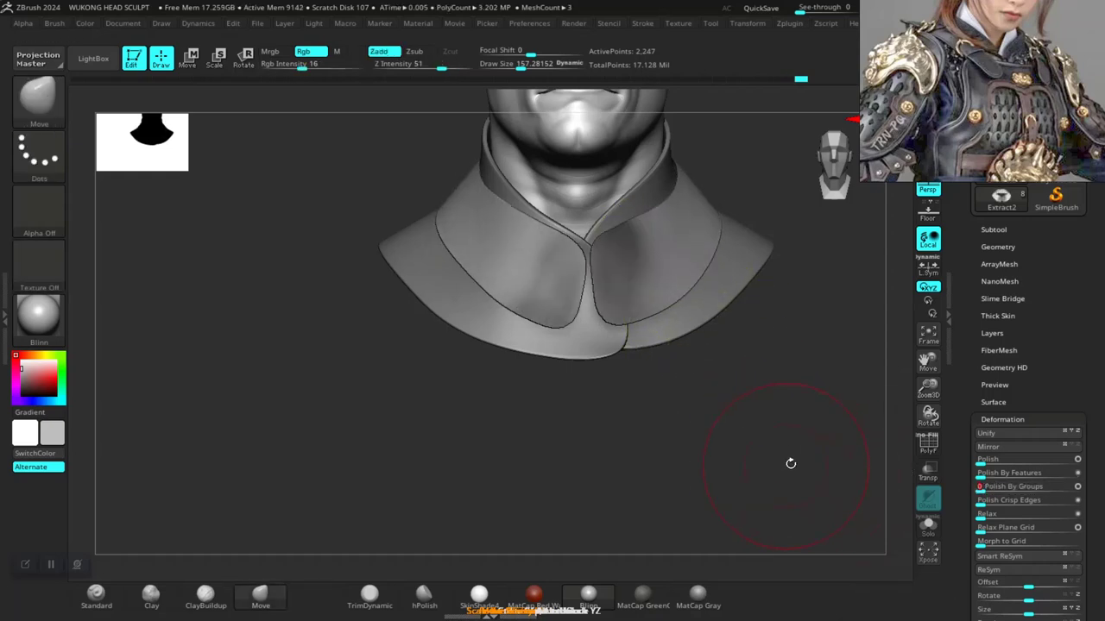
# Examine the overlapping collar bands from both sides and up close from the front
pyautogui.moveTo(789, 461)
pyautogui.mouseDown()
pyautogui.moveTo(851, 522)
pyautogui.moveTo(743, 475)
pyautogui.mouseUp()
pyautogui.moveTo(653, 437); pyautogui.dragTo(596, 431)
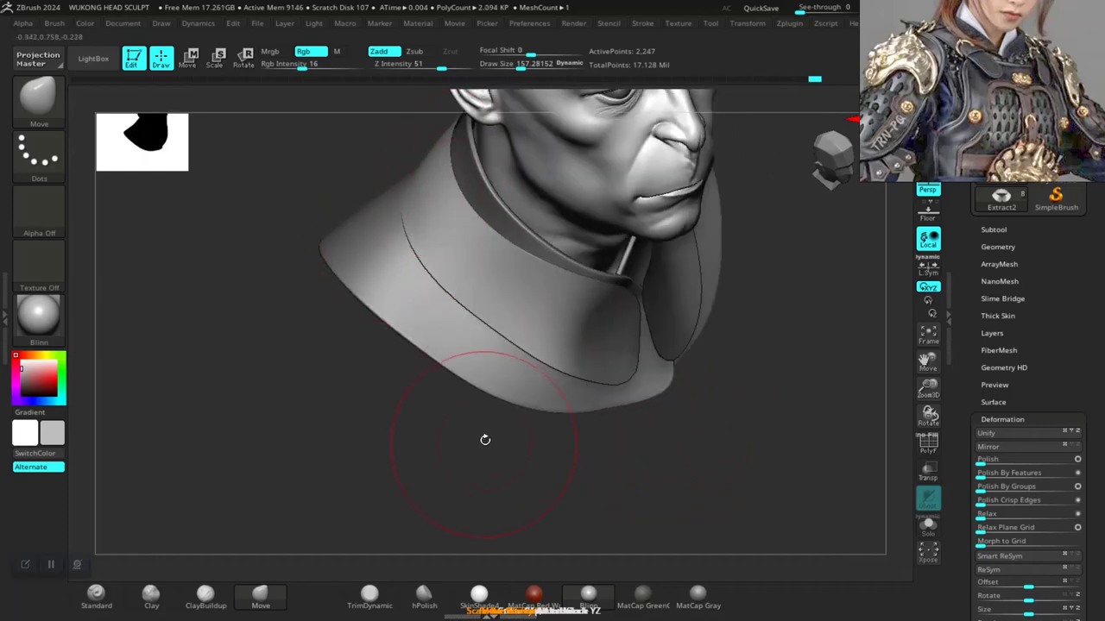
pyautogui.moveTo(486, 370); pyautogui.dragTo(579, 303)
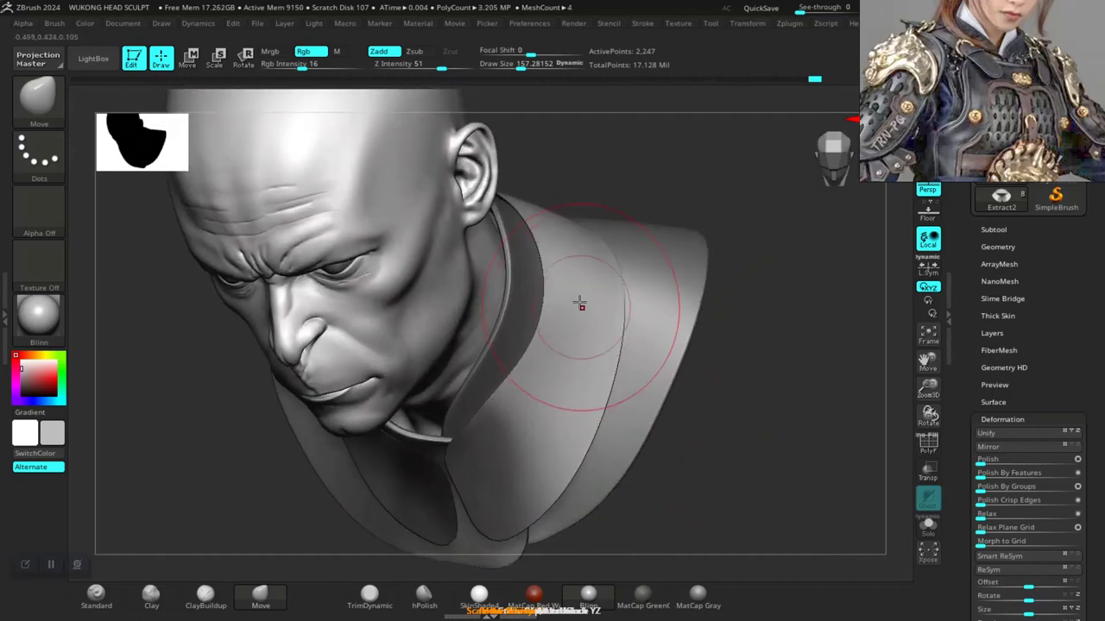
pyautogui.moveTo(785, 402); pyautogui.dragTo(779, 360)
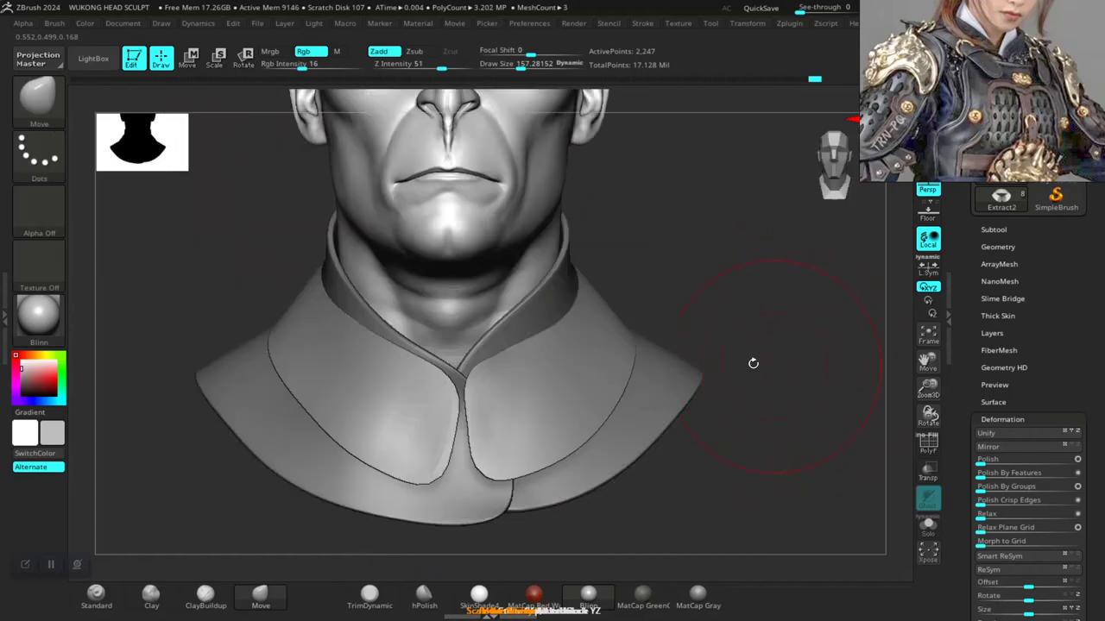
pyautogui.keyDown('alt'); pyautogui.moveTo(734, 321); pyautogui.dragTo(750, 453); pyautogui.keyUp('alt')
pyautogui.moveTo(734, 378)
pyautogui.keyDown('alt'); pyautogui.mouseDown()
pyautogui.moveTo(735, 397)
pyautogui.moveTo(761, 406)
pyautogui.mouseUp(); pyautogui.keyUp('alt')
pyautogui.keyDown('alt'); pyautogui.moveTo(749, 319); pyautogui.dragTo(703, 179); pyautogui.keyUp('alt')
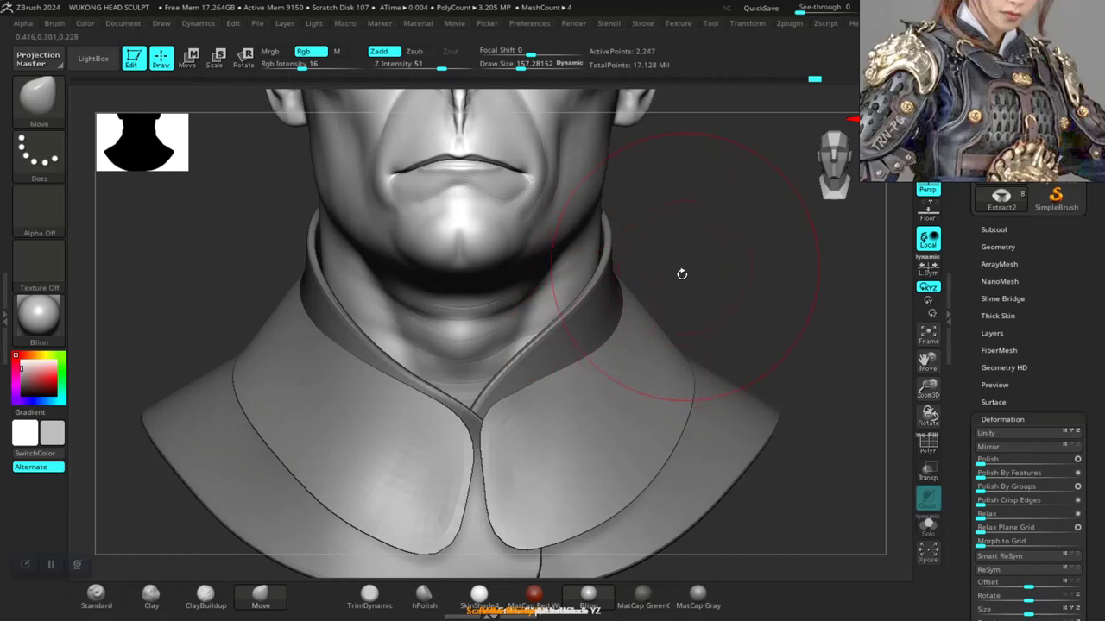
pyautogui.keyDown('alt'); pyautogui.moveTo(682, 273); pyautogui.dragTo(643, 332); pyautogui.keyUp('alt')
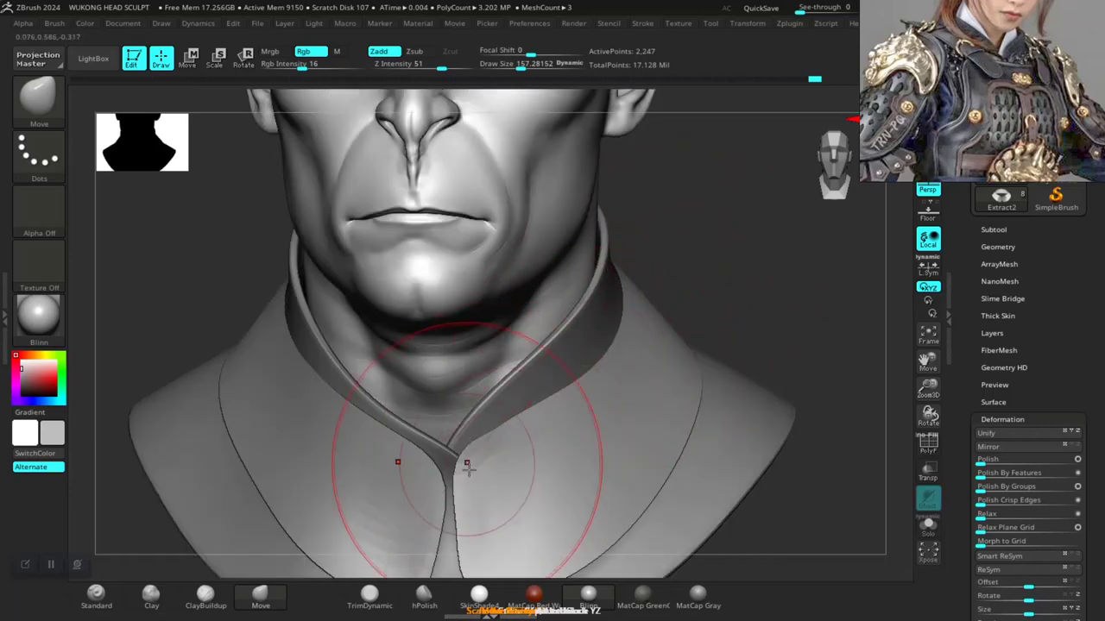
# Pull back the flaps' upper front corners where they meet, then smooth the middle band with Polish By Features and Polish By Groups
pyautogui.moveTo(466, 455)
pyautogui.mouseDown()
pyautogui.moveTo(462, 479)
pyautogui.moveTo(484, 469)
pyautogui.mouseUp()
pyautogui.moveTo(495, 430); pyautogui.dragTo(508, 442)
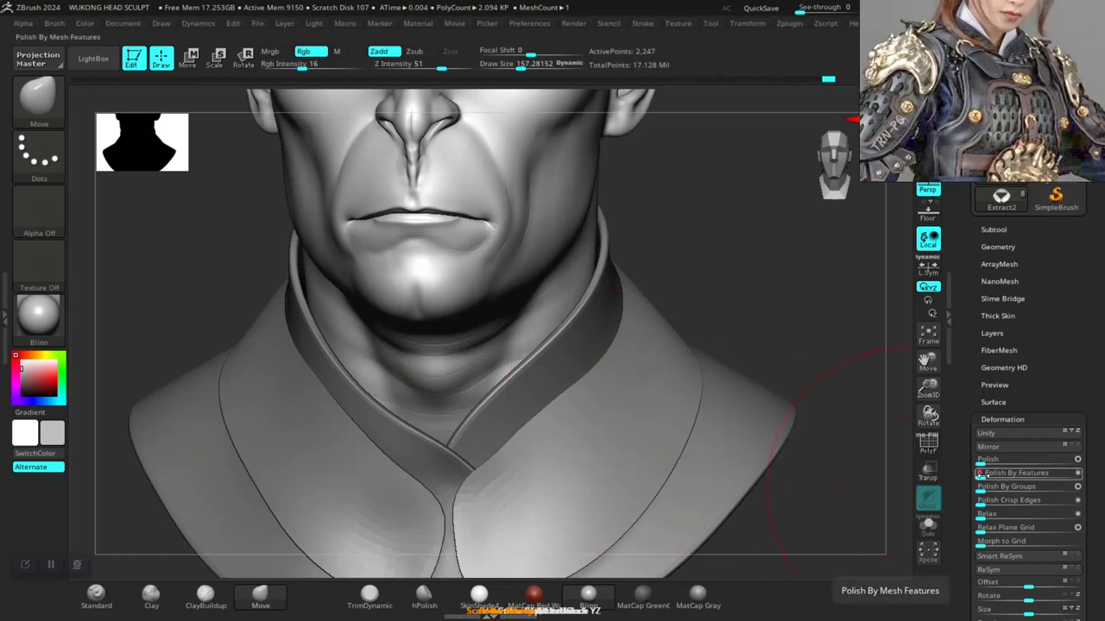
pyautogui.moveTo(980, 474); pyautogui.dragTo(987, 473)
pyautogui.moveTo(982, 474); pyautogui.dragTo(989, 474)
pyautogui.moveTo(980, 488); pyautogui.dragTo(986, 487)
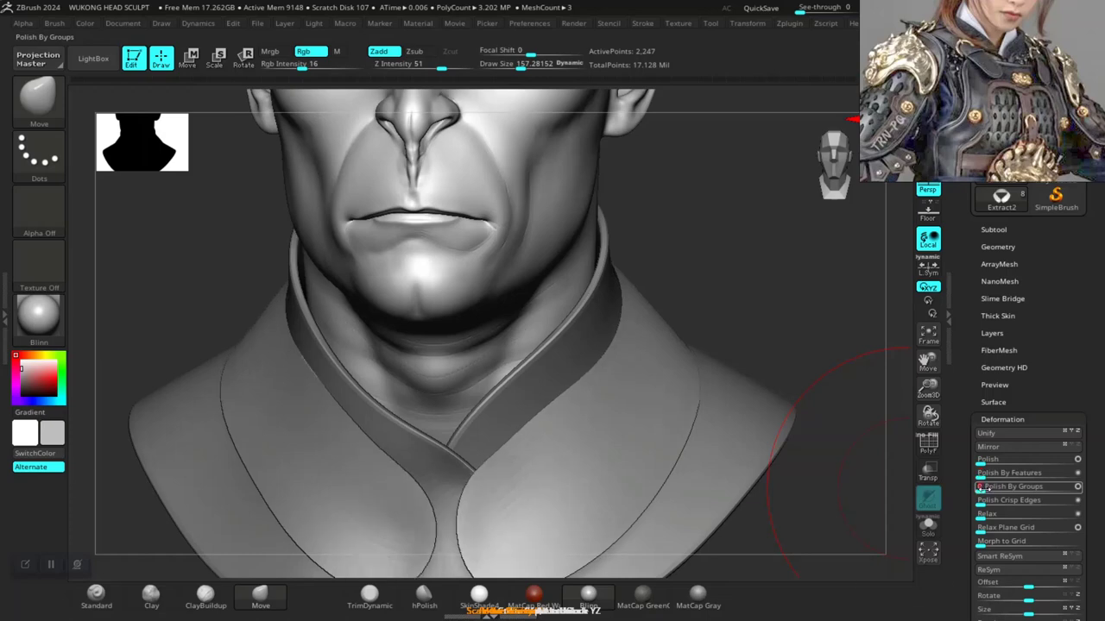
# Reduce the Move brush to a draw size of about 77 and reshape the lower front corners of the flaps
pyautogui.moveTo(747, 305)
pyautogui.mouseDown()
pyautogui.moveTo(763, 312)
pyautogui.moveTo(643, 376)
pyautogui.mouseUp()
pyautogui.moveTo(749, 293); pyautogui.dragTo(648, 357)
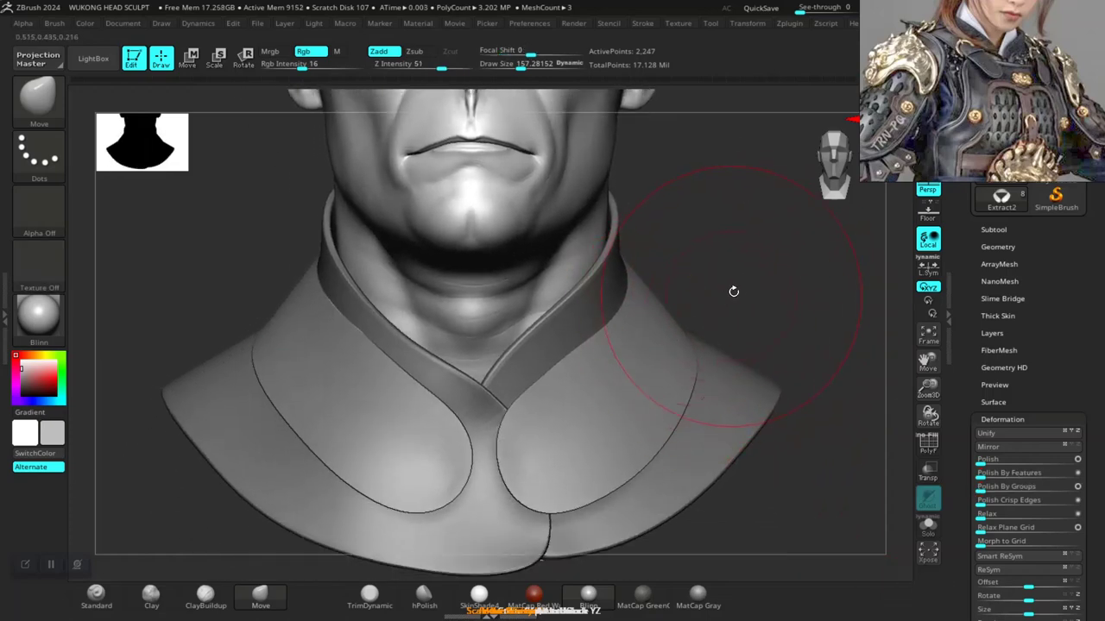
pyautogui.moveTo(734, 292); pyautogui.dragTo(734, 298)
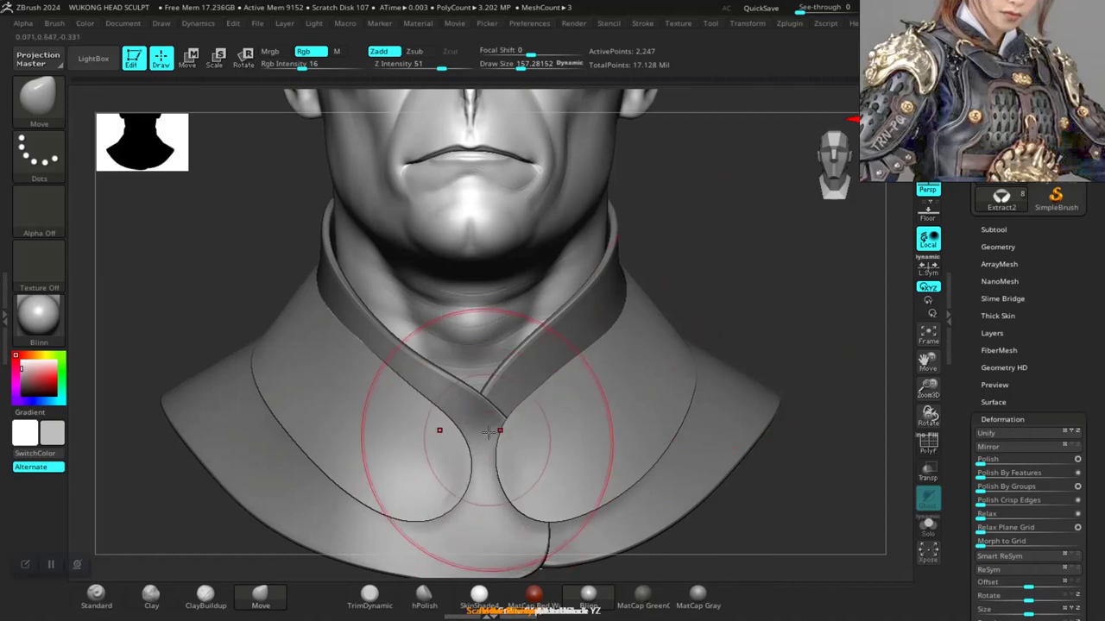
pyautogui.press('space')
pyautogui.moveTo(490, 412); pyautogui.dragTo(484, 414)
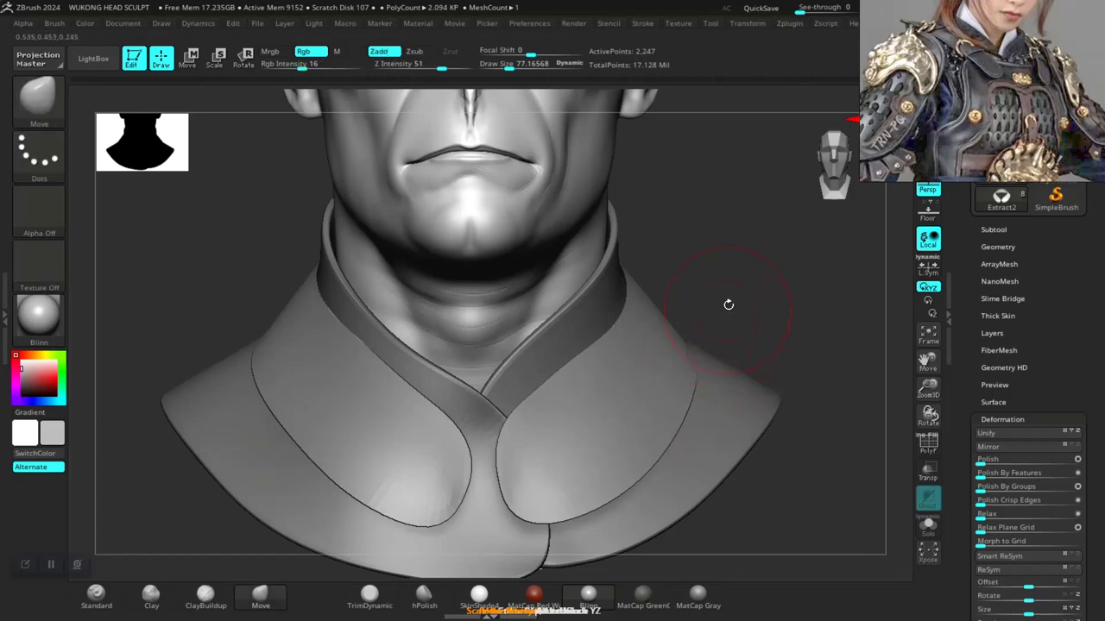
# Adjust the front edges of both flaps from an angled front view, undoing the unwanted change
pyautogui.moveTo(727, 303); pyautogui.dragTo(462, 516)
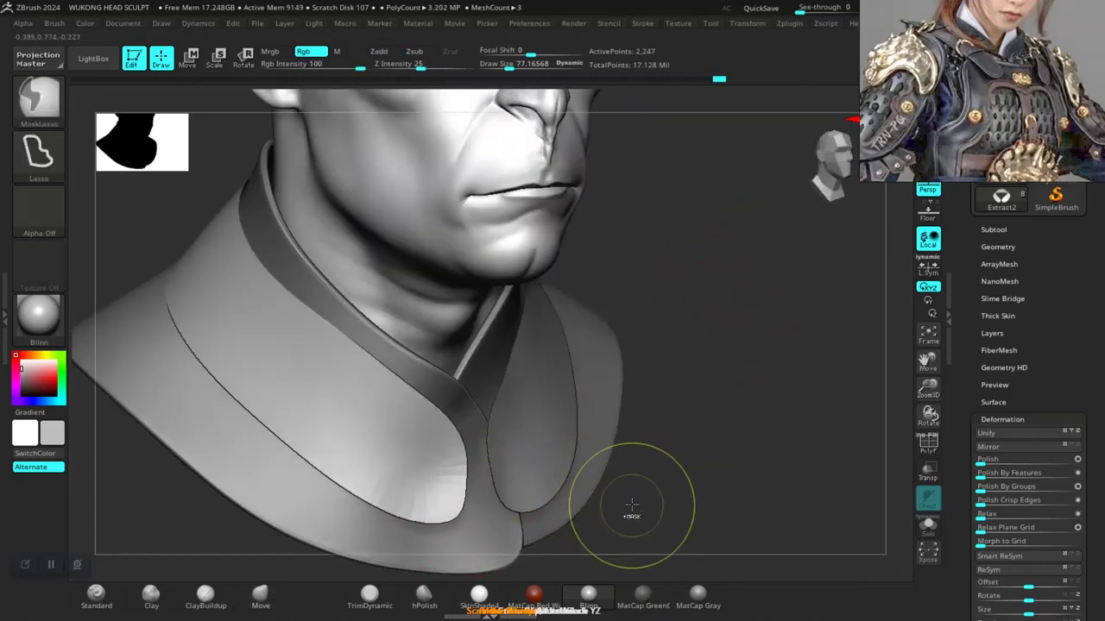
pyautogui.moveTo(626, 506)
pyautogui.mouseDown()
pyautogui.moveTo(445, 500)
pyautogui.moveTo(464, 517)
pyautogui.mouseUp()
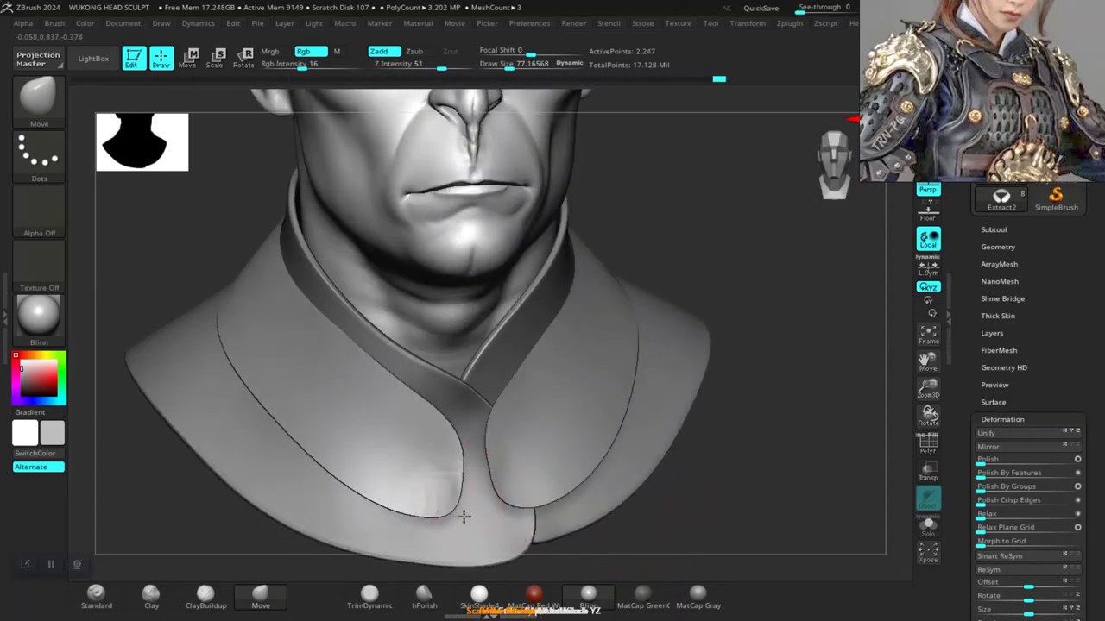
pyautogui.hotkey('ctrl', 'z')
pyautogui.moveTo(507, 474); pyautogui.dragTo(503, 473)
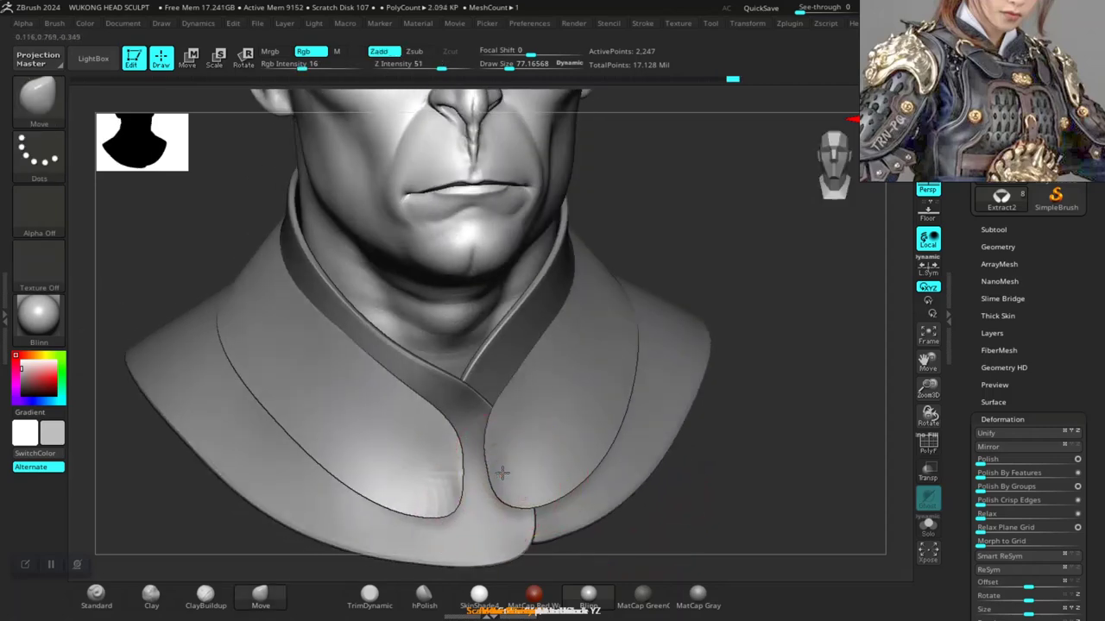
# Try Polish By Groups on the middle band, undo it and apply Polish By Features at about 17 instead
pyautogui.moveTo(679, 474); pyautogui.dragTo(886, 460)
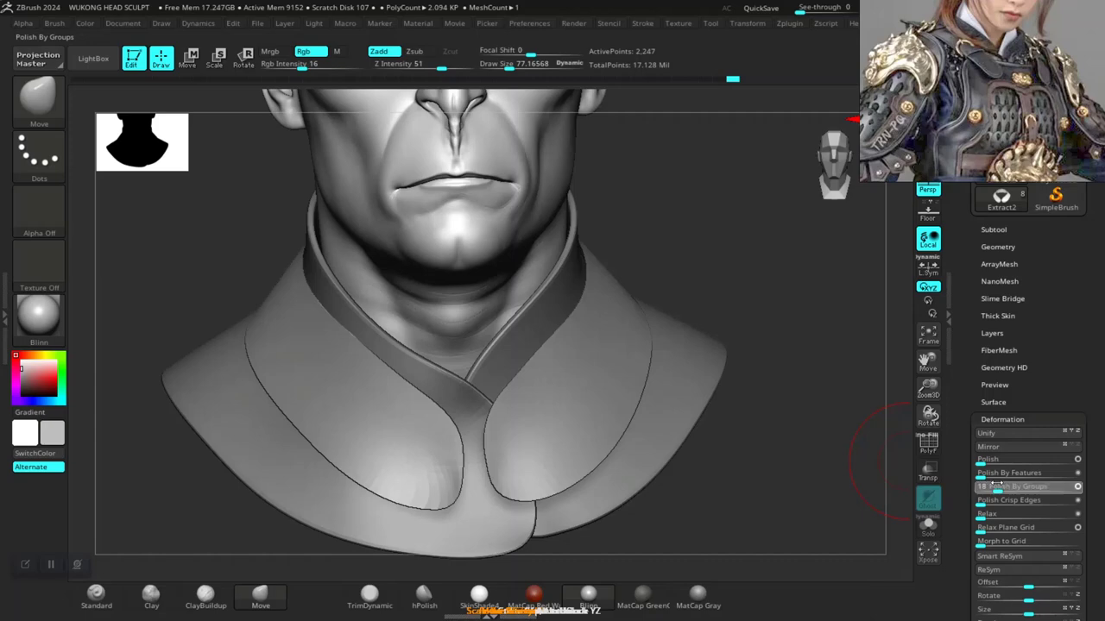
pyautogui.moveTo(997, 485); pyautogui.dragTo(998, 485)
pyautogui.hotkey('ctrl', 'z')
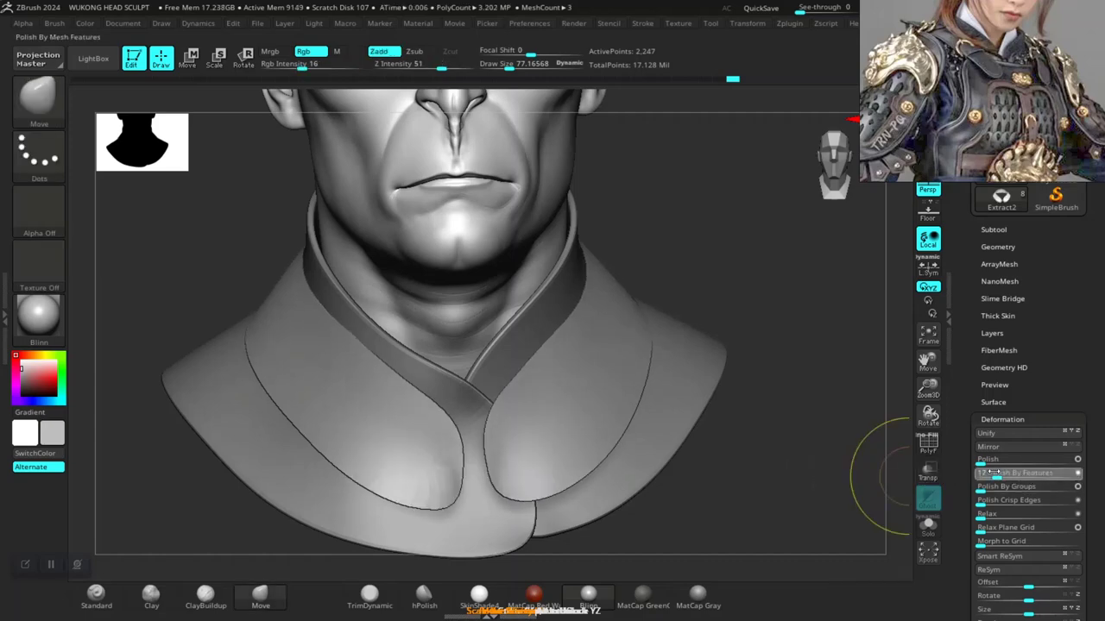
# Enlarge the Move brush to a draw size of about 146 and reshape the middle band's upper edge beside the neck
pyautogui.moveTo(762, 256); pyautogui.dragTo(743, 356)
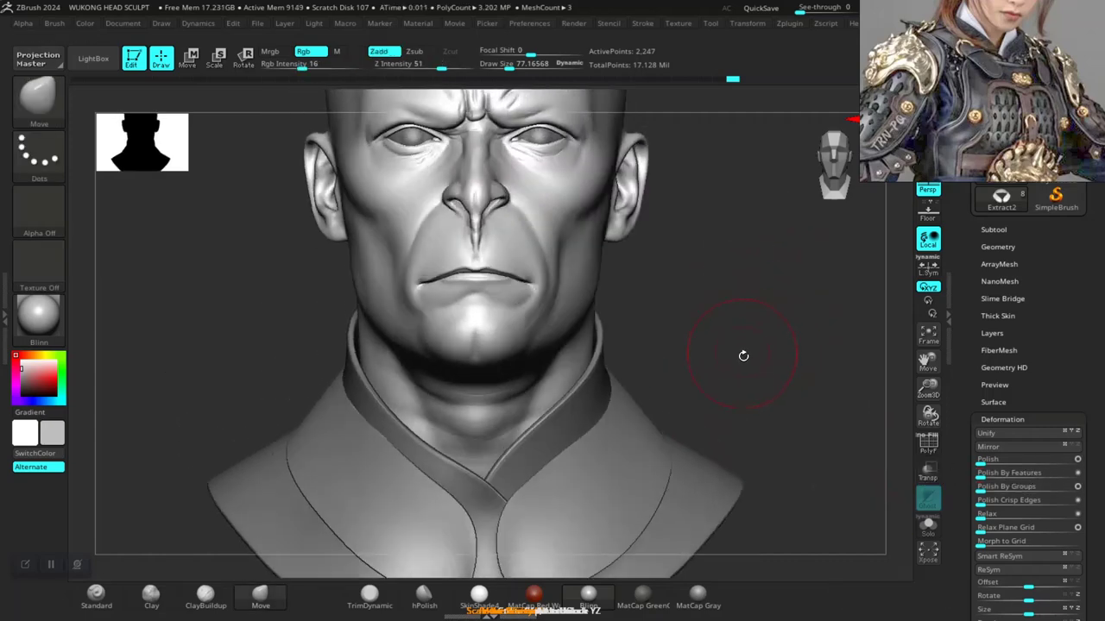
pyautogui.keyDown('alt'); pyautogui.moveTo(787, 385); pyautogui.dragTo(749, 436); pyautogui.keyUp('alt')
pyautogui.rightClick(274, 311)
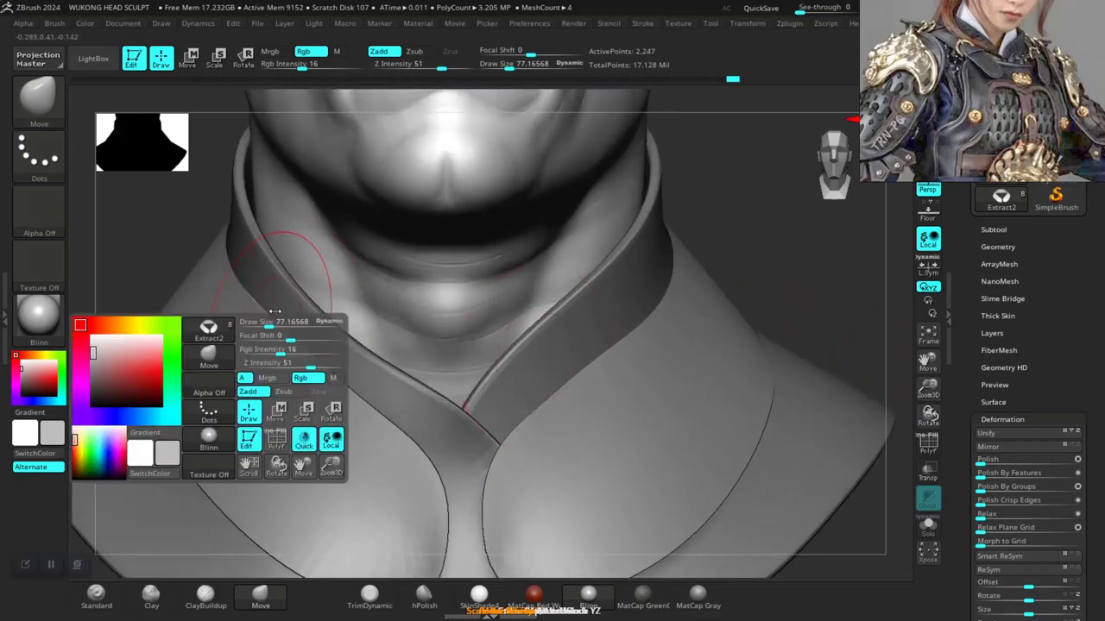
pyautogui.moveTo(284, 313); pyautogui.dragTo(291, 313)
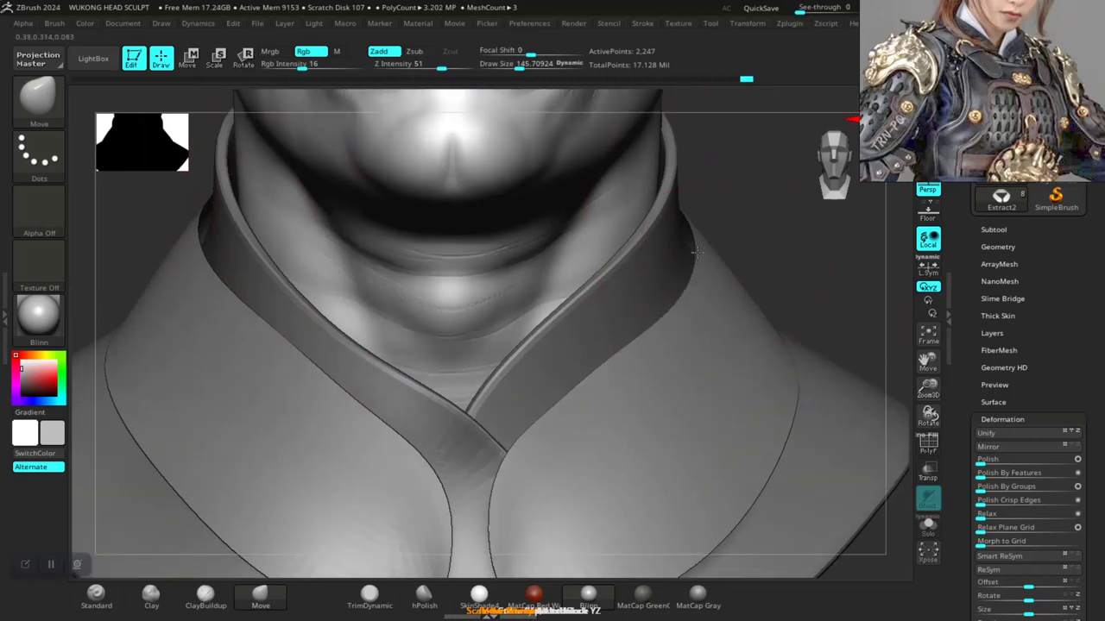
# Turn on Dynamic Subdiv for the front collar flaps and give them a thickness of 0.00965
pyautogui.moveTo(757, 226); pyautogui.dragTo(747, 257)
pyautogui.moveTo(747, 256); pyautogui.dragTo(815, 367, button='right')
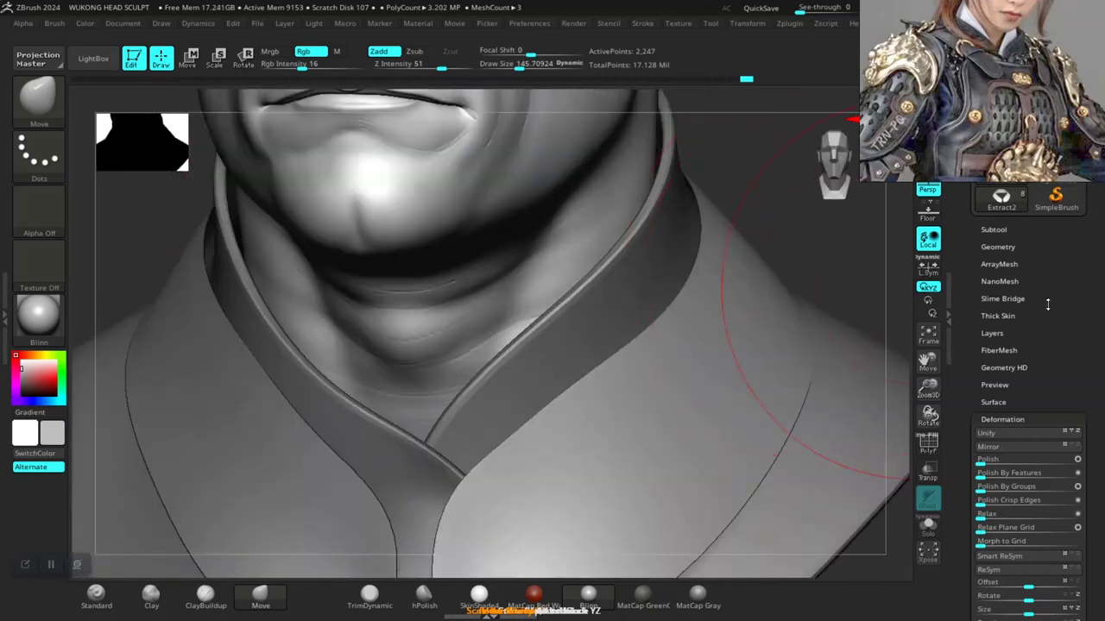
pyautogui.click(998, 247)
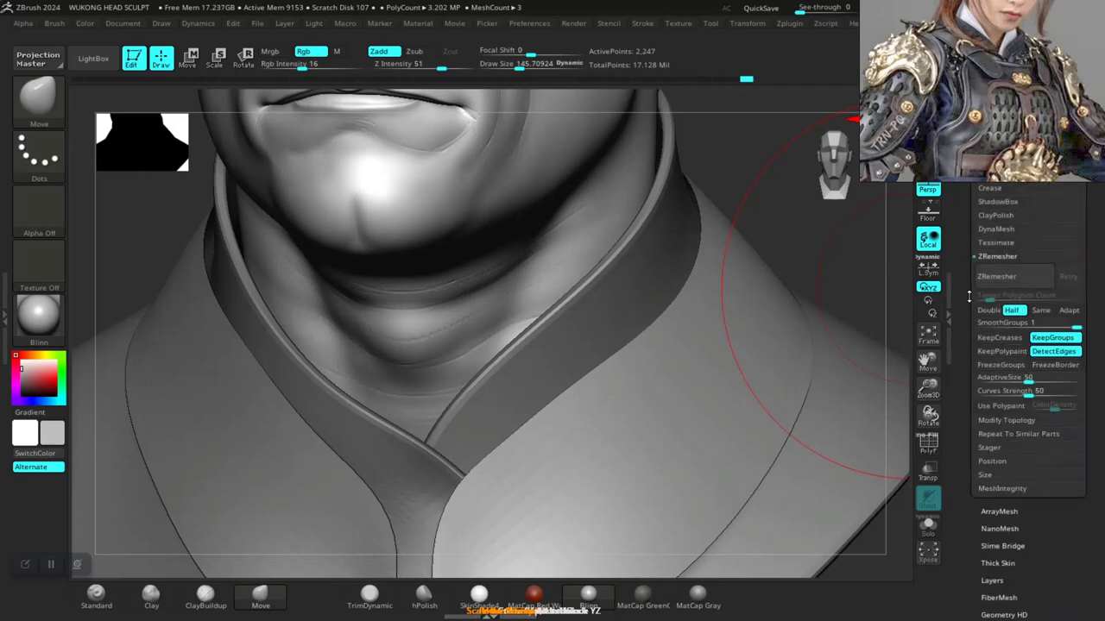
pyautogui.moveTo(968, 296); pyautogui.dragTo(975, 362)
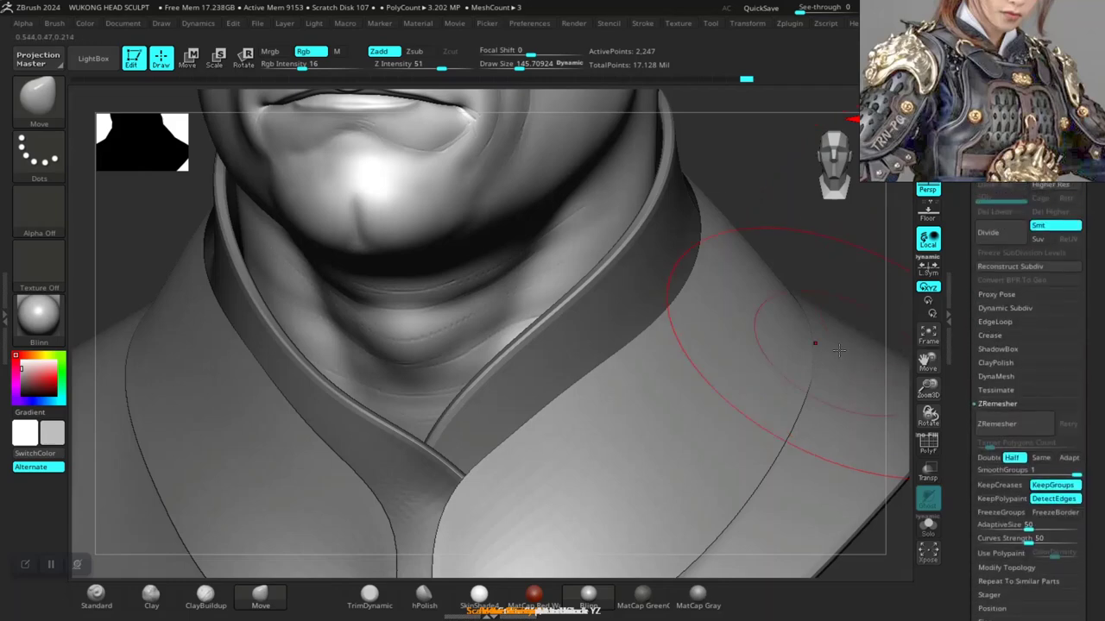
pyautogui.moveTo(814, 258)
pyautogui.keyDown('shift'); pyautogui.mouseDown(button='right')
pyautogui.moveTo(751, 374)
pyautogui.moveTo(693, 438)
pyautogui.mouseUp(button='right'); pyautogui.keyUp('shift')
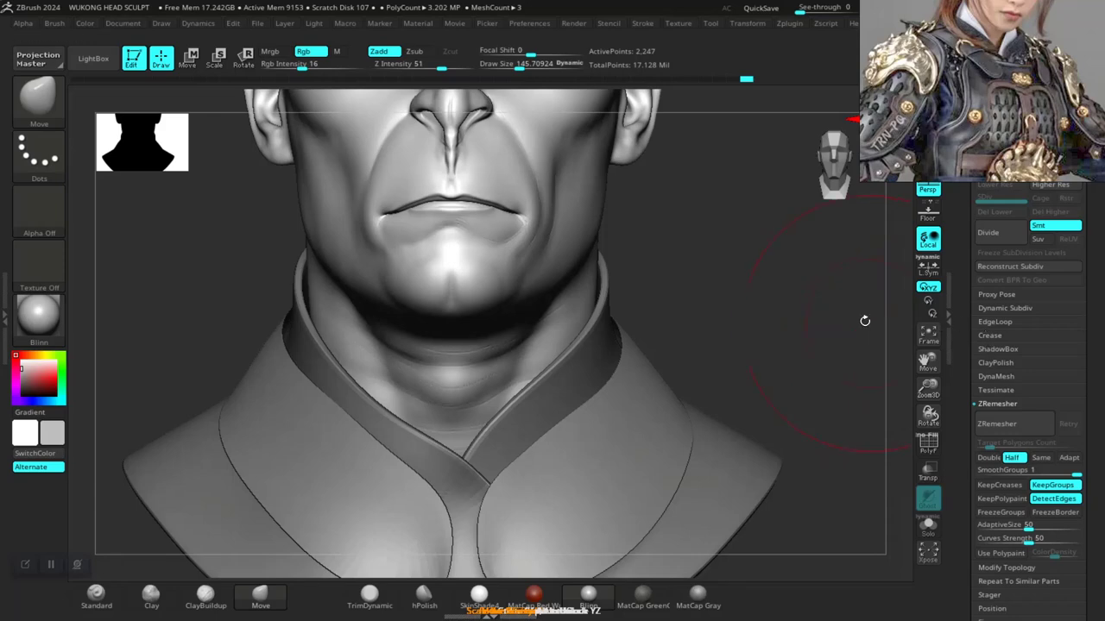
pyautogui.moveTo(754, 330)
pyautogui.mouseDown(button='right')
pyautogui.moveTo(794, 350)
pyautogui.moveTo(902, 307)
pyautogui.mouseUp(button='right')
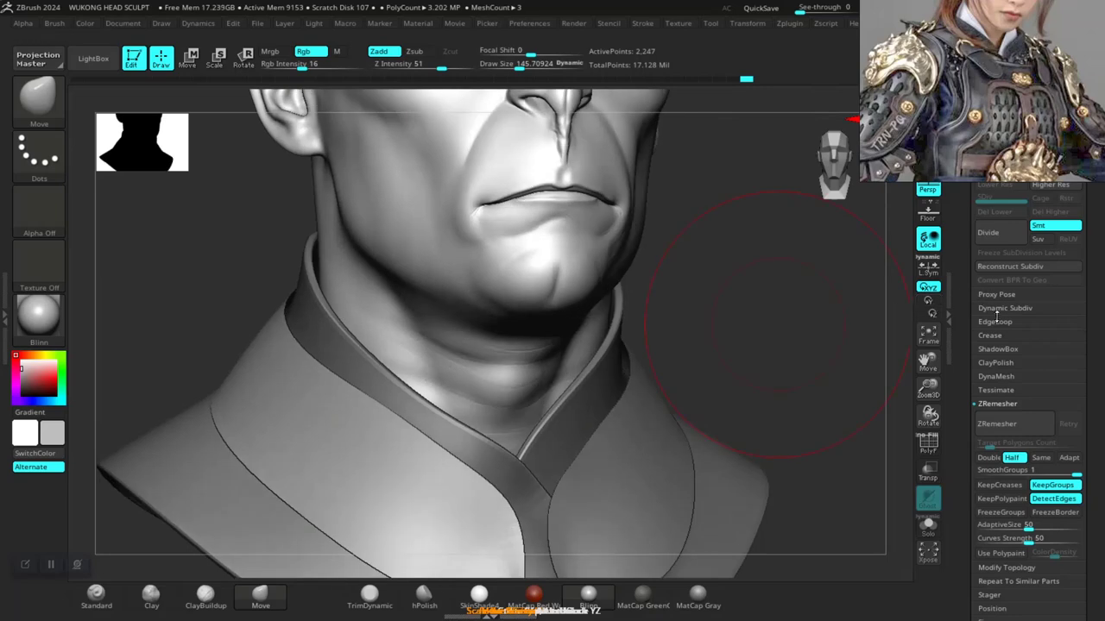
pyautogui.scroll(1, 997, 319)
pyautogui.click(998, 320)
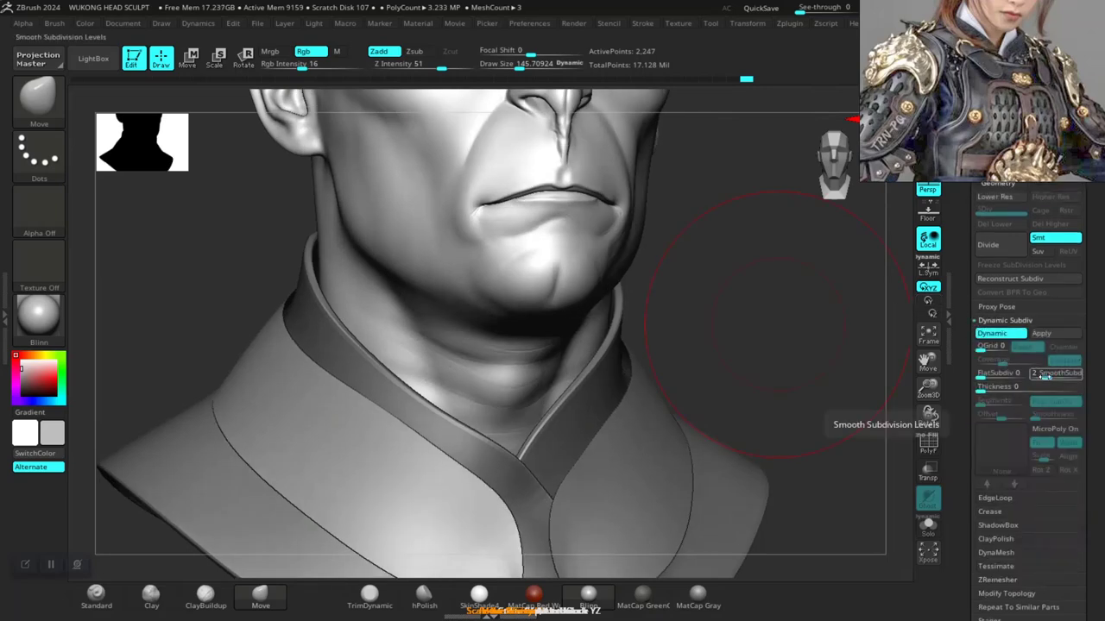
pyautogui.moveTo(984, 387); pyautogui.dragTo(1007, 388)
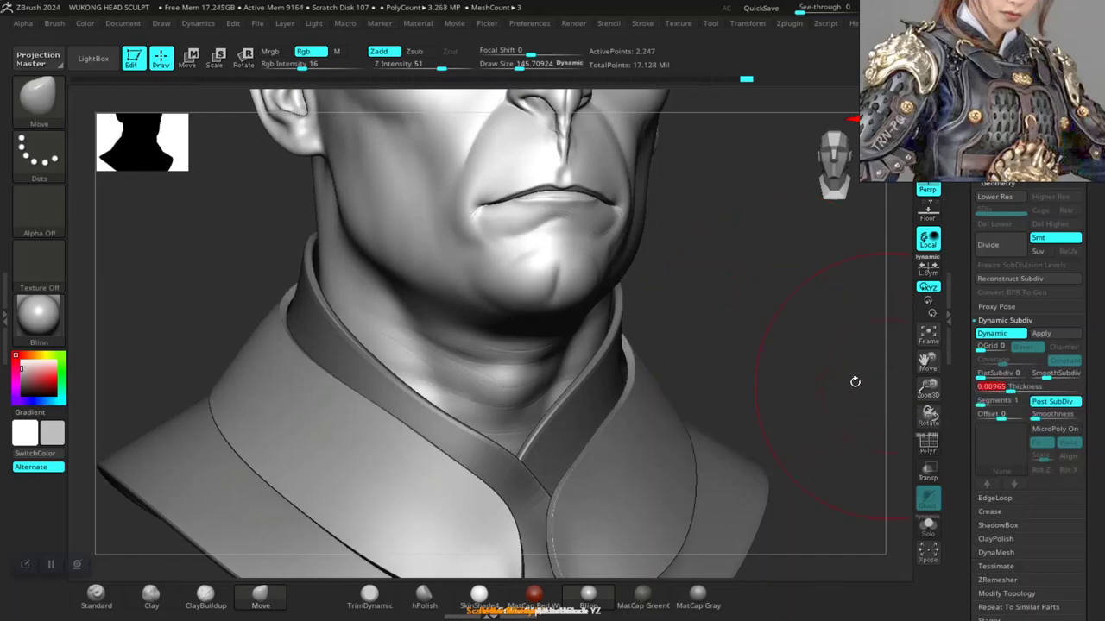
# Check the flaps' edge topology in wireframe while trying 2 and 3 thickness segments
pyautogui.moveTo(766, 351)
pyautogui.mouseDown()
pyautogui.moveTo(729, 323)
pyautogui.moveTo(780, 375)
pyautogui.moveTo(794, 291)
pyautogui.moveTo(902, 366)
pyautogui.mouseUp()
pyautogui.hotkey('shift', 'f')
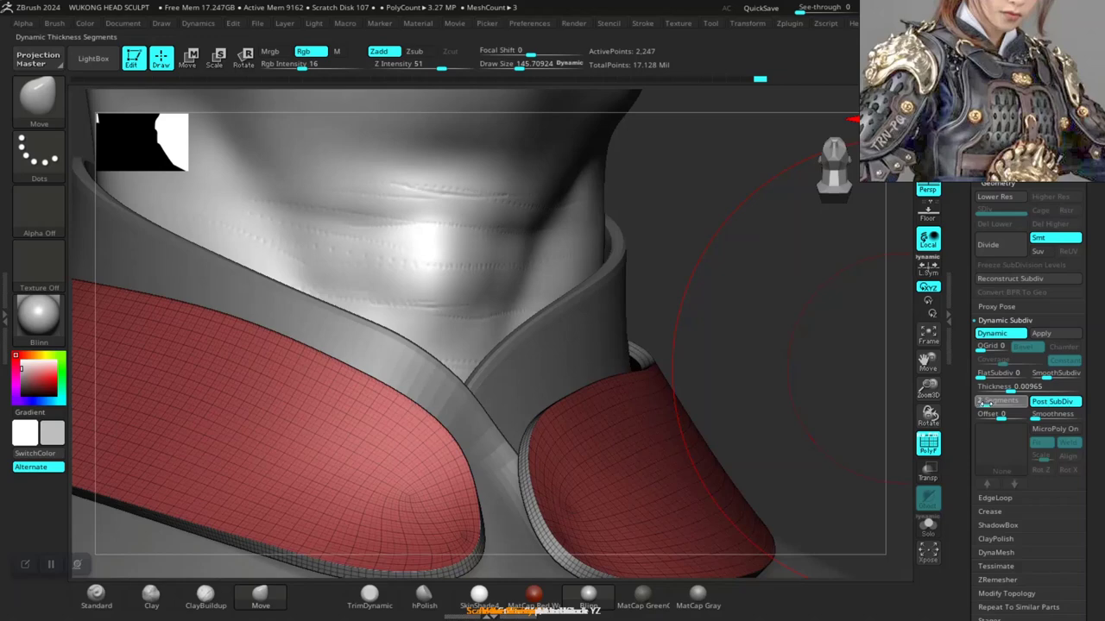
pyautogui.moveTo(821, 345); pyautogui.dragTo(844, 353)
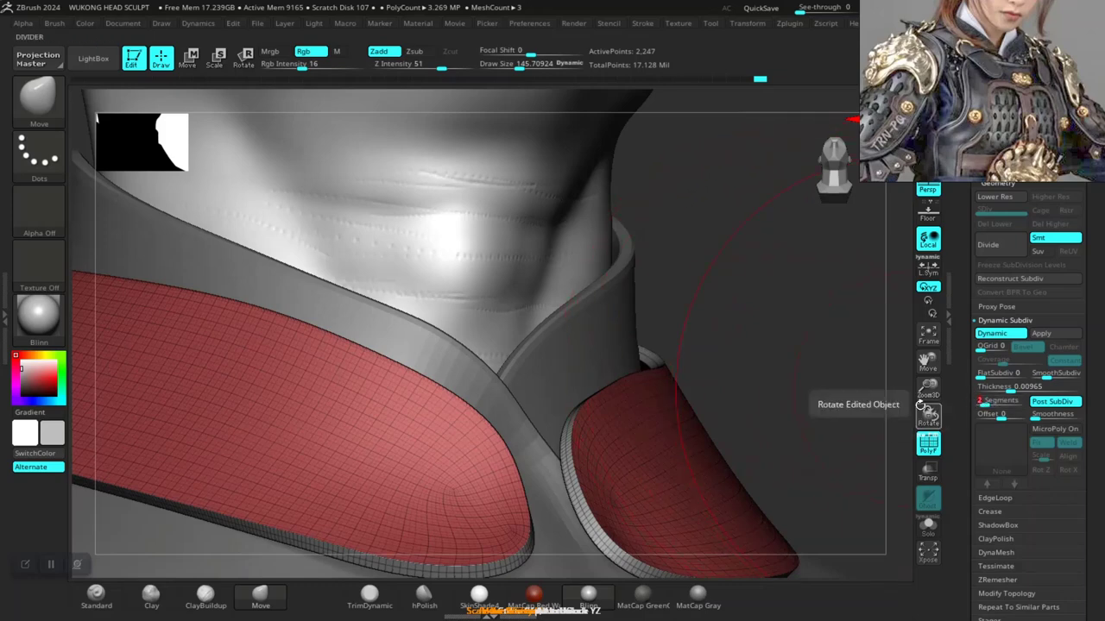
pyautogui.moveTo(773, 340); pyautogui.dragTo(723, 320)
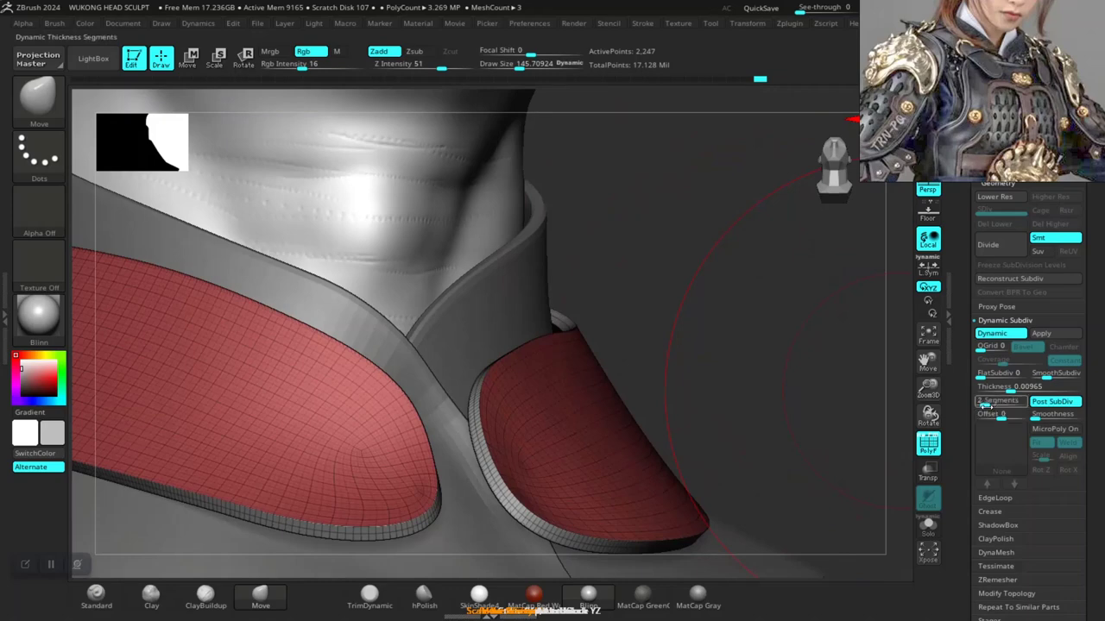
pyautogui.moveTo(806, 370)
pyautogui.mouseDown()
pyautogui.moveTo(814, 429)
pyautogui.moveTo(806, 376)
pyautogui.mouseUp()
pyautogui.hotkey('shift', 'f')
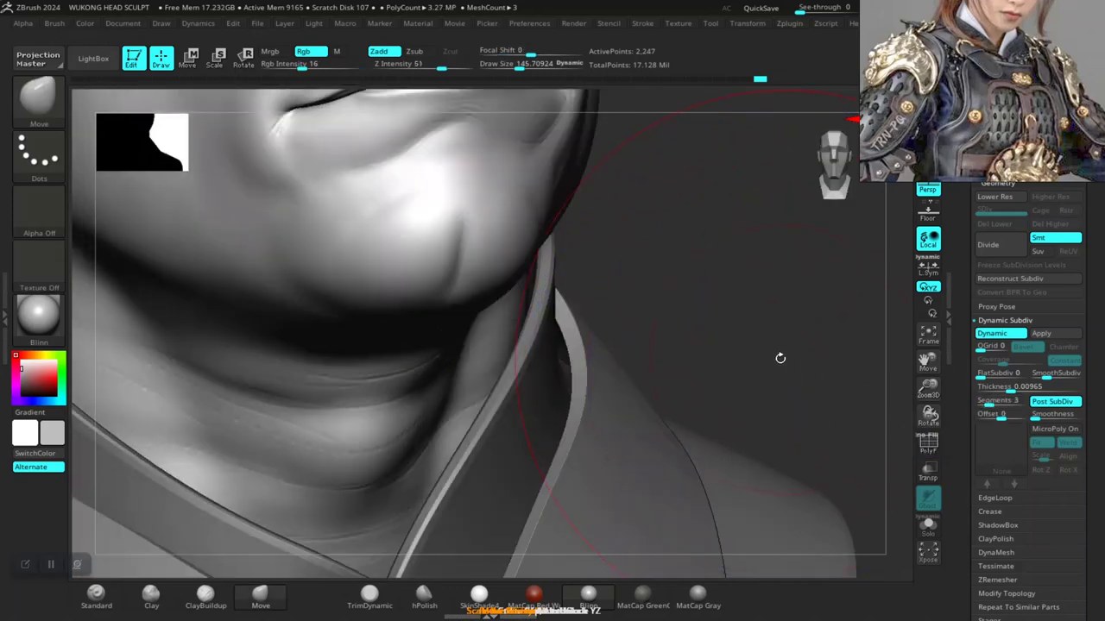
pyautogui.moveTo(739, 320)
pyautogui.mouseDown()
pyautogui.moveTo(653, 304)
pyautogui.moveTo(841, 367)
pyautogui.mouseUp()
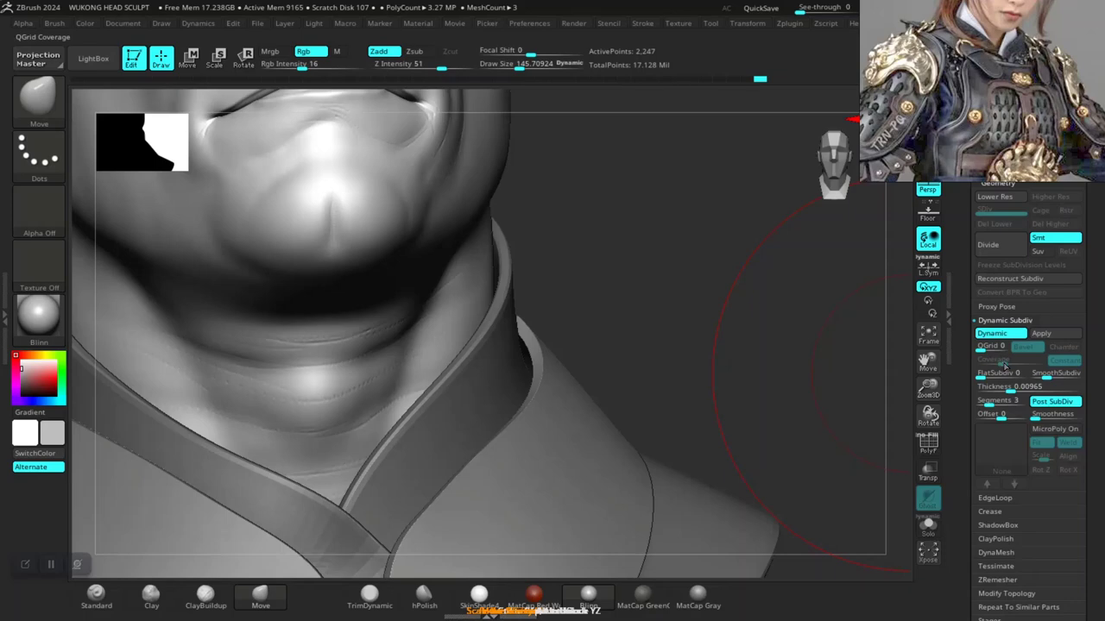
# Try applying the dynamic thickness to the flaps' mesh and dividing it once, and undo both operations
pyautogui.click(1008, 387)
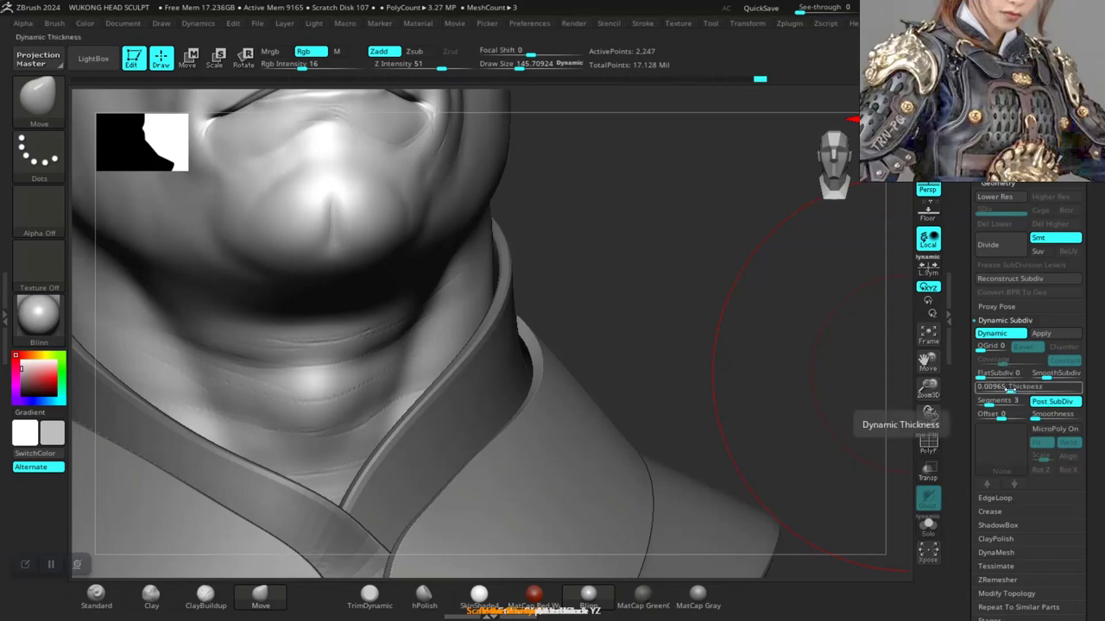
pyautogui.click(1010, 390)
pyautogui.moveTo(1010, 389); pyautogui.dragTo(1010, 389)
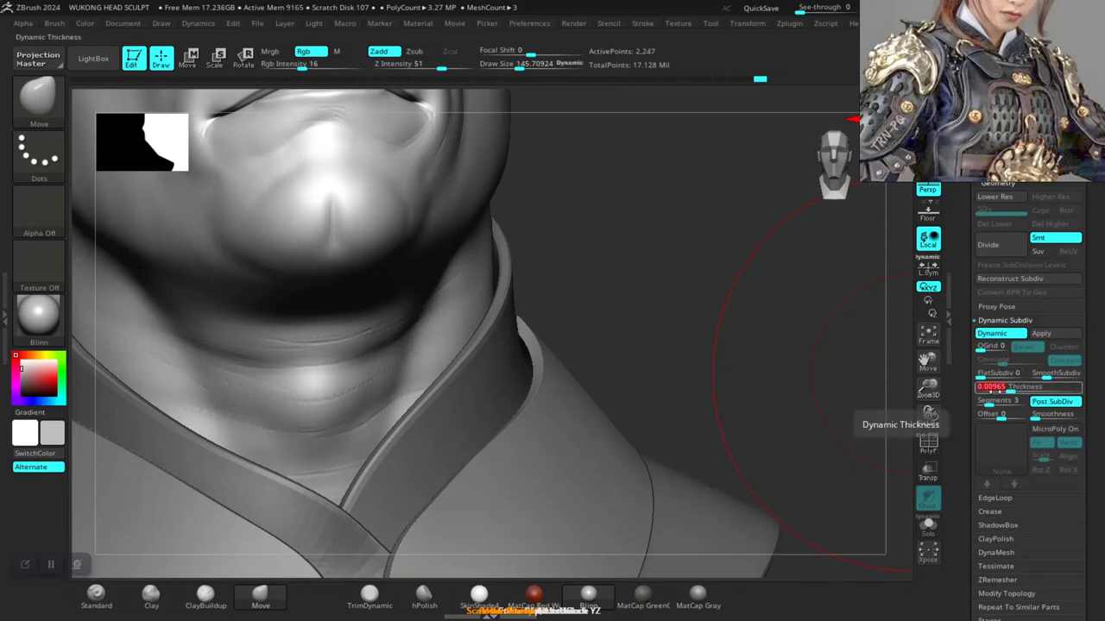
pyautogui.keyDown('alt'); pyautogui.moveTo(629, 266); pyautogui.dragTo(654, 292); pyautogui.keyUp('alt')
pyautogui.keyDown('alt'); pyautogui.moveTo(704, 364); pyautogui.dragTo(764, 374); pyautogui.keyUp('alt')
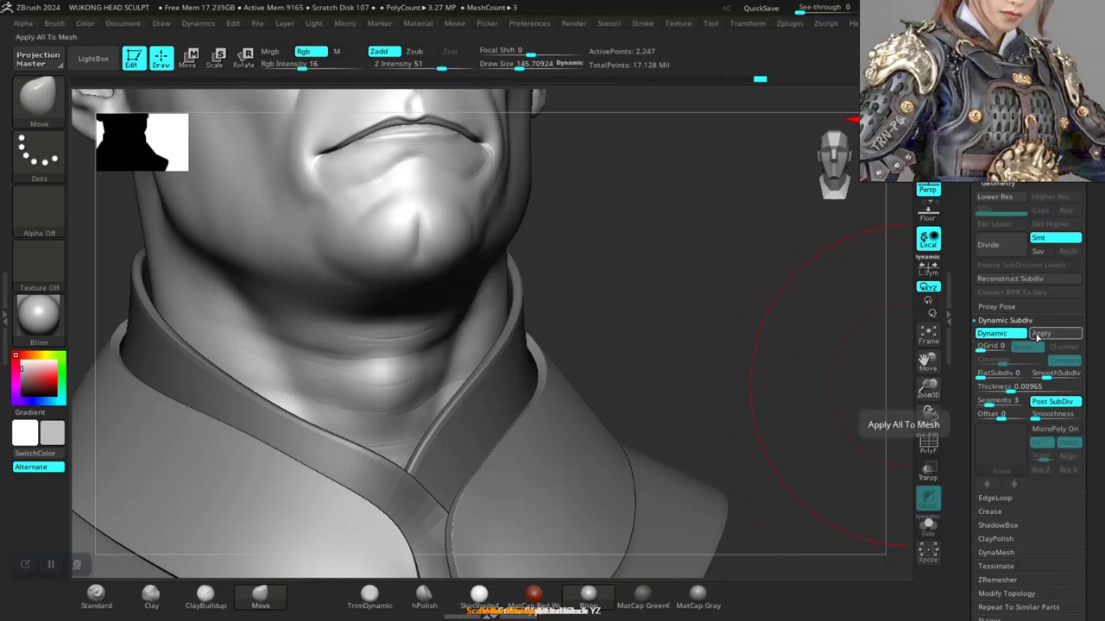
pyautogui.click(1040, 334)
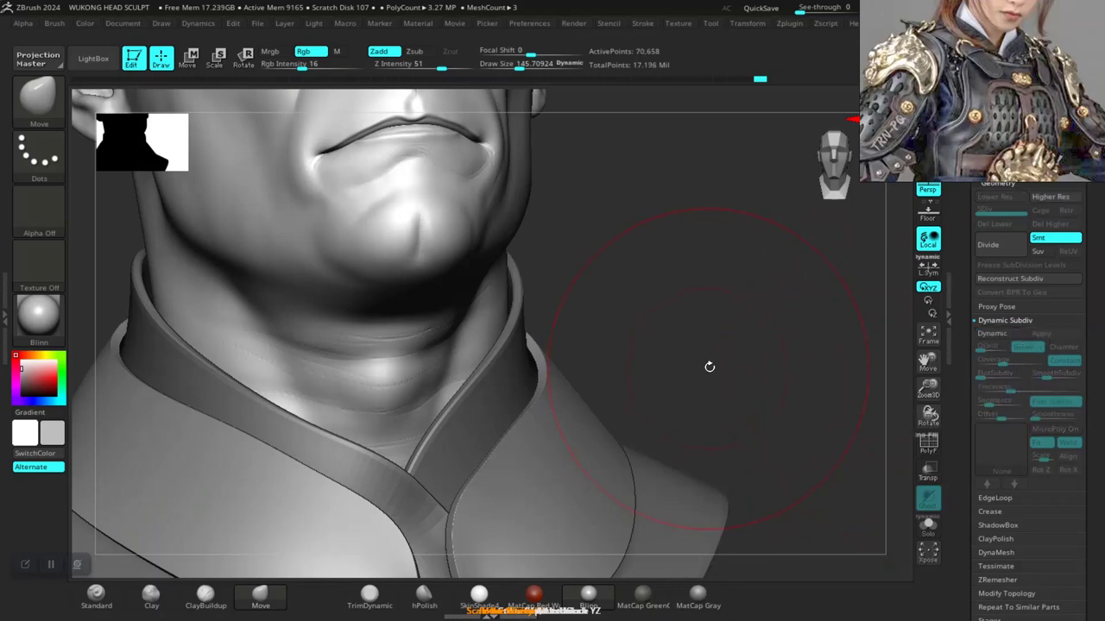
pyautogui.click(988, 245)
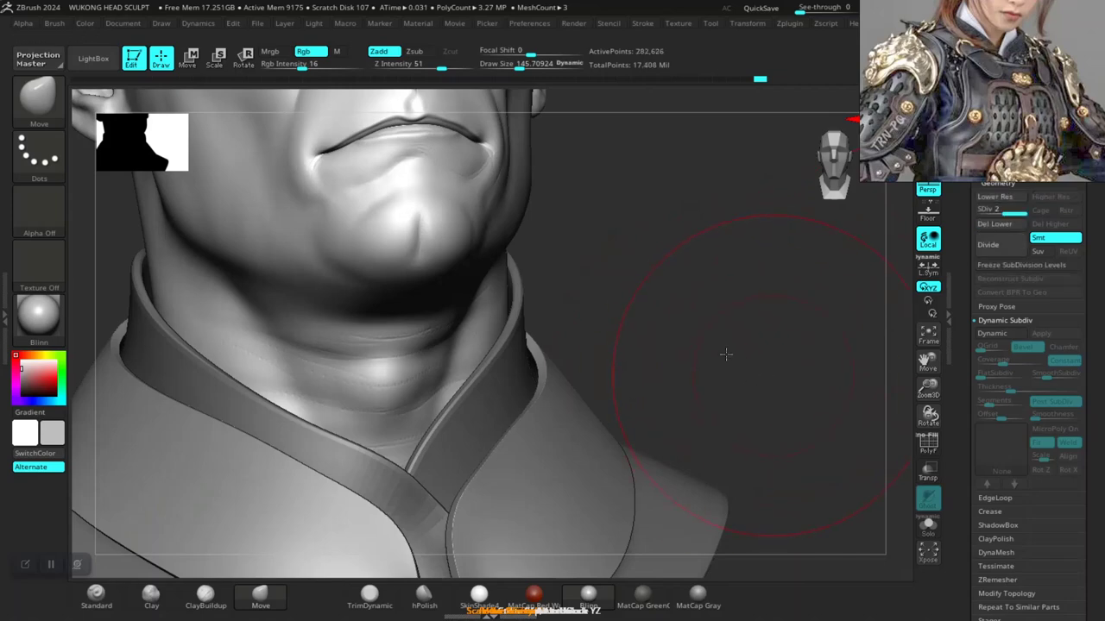
pyautogui.keyDown('alt'); pyautogui.moveTo(726, 353); pyautogui.dragTo(757, 337); pyautogui.keyUp('alt')
pyautogui.hotkey('ctrl', 'z')
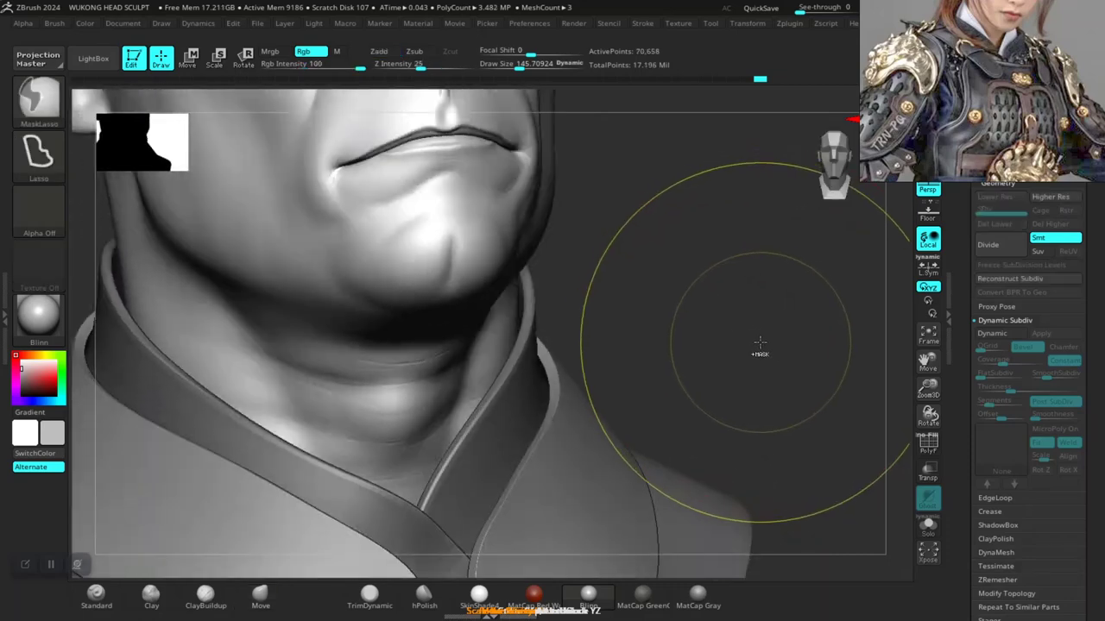
pyautogui.hotkey('ctrl', 'z')
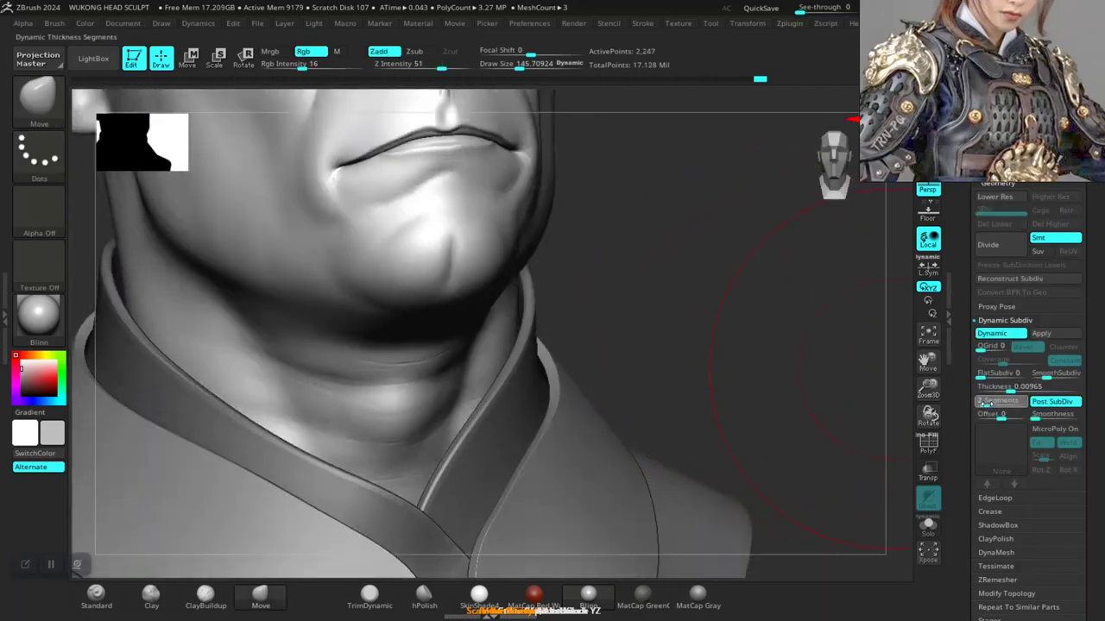
# Use 2 thickness segments and SmoothSubdiv 0 for the flaps, apply the result to the mesh and divide it to SDiv 2
pyautogui.click(991, 333)
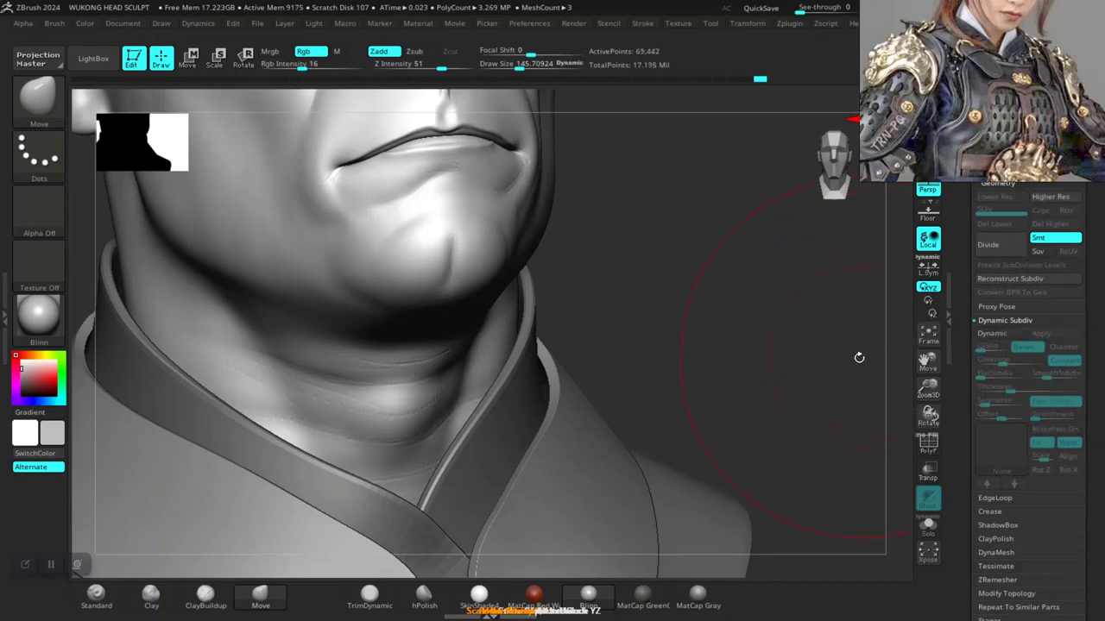
pyautogui.press('d')
pyautogui.moveTo(1047, 377); pyautogui.dragTo(956, 396)
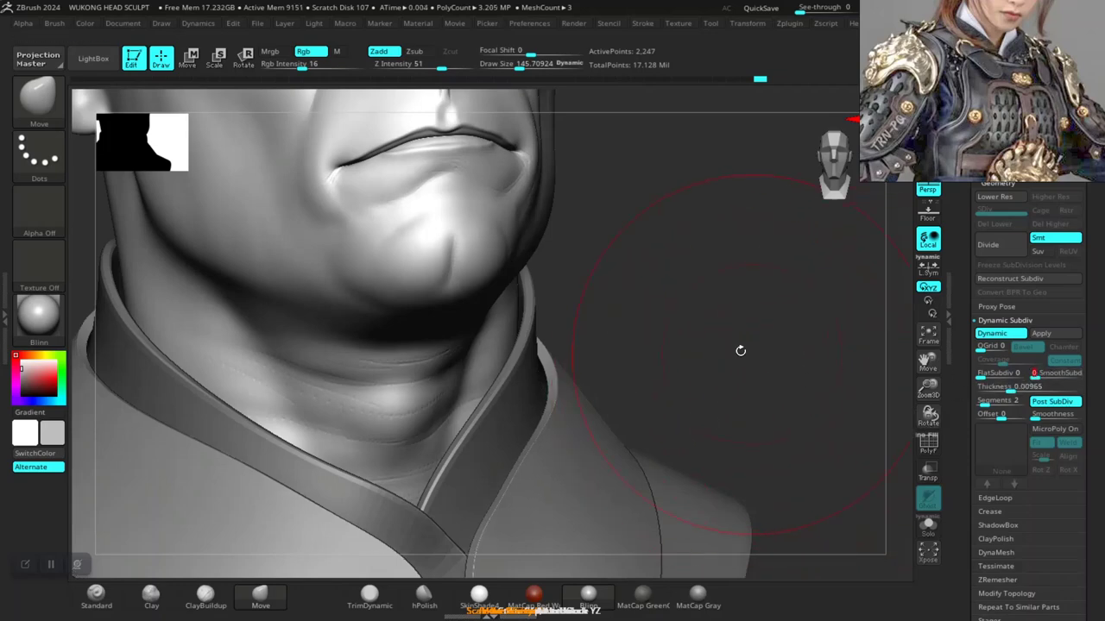
pyautogui.moveTo(726, 354); pyautogui.dragTo(745, 361)
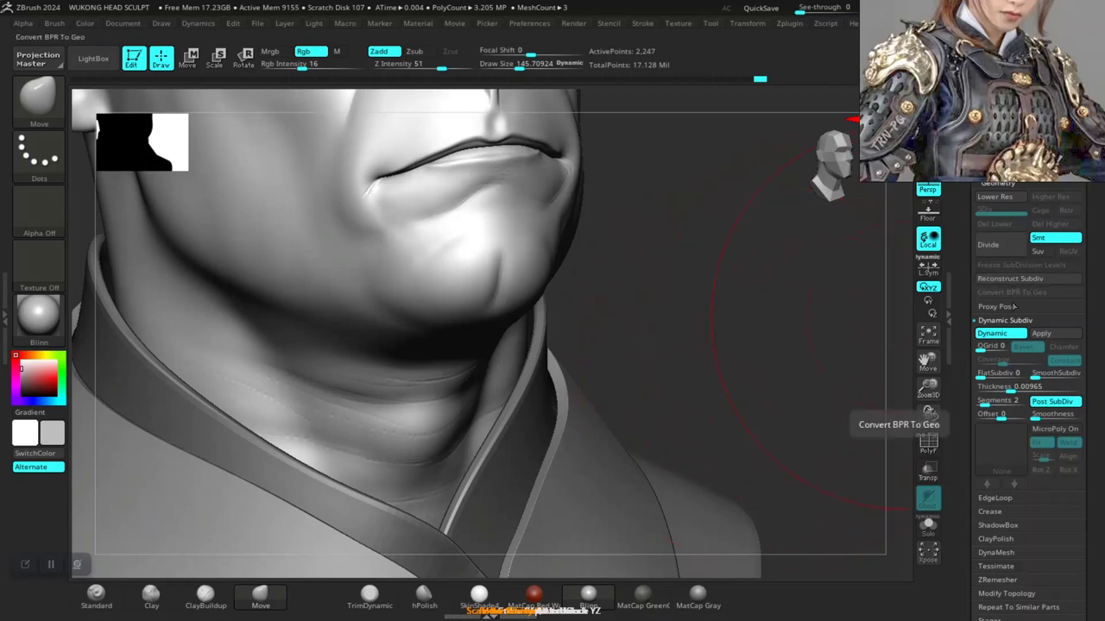
pyautogui.click(1041, 333)
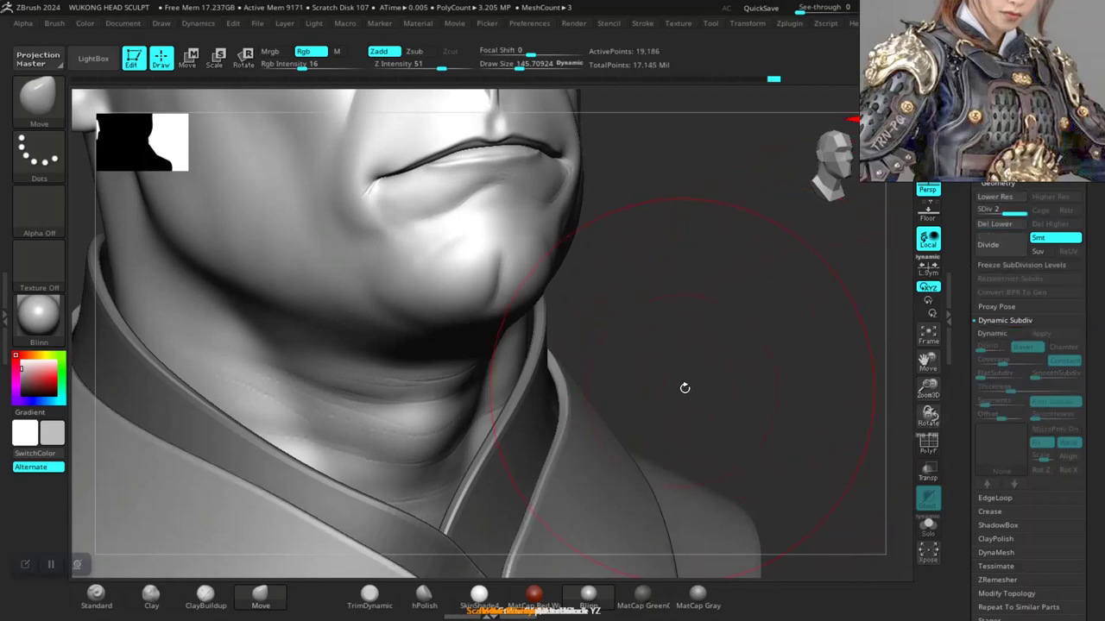
pyautogui.keyDown('alt'); pyautogui.moveTo(629, 323); pyautogui.dragTo(645, 334); pyautogui.keyUp('alt')
pyautogui.moveTo(693, 363)
pyautogui.mouseDown()
pyautogui.moveTo(668, 346)
pyautogui.moveTo(659, 366)
pyautogui.moveTo(711, 357)
pyautogui.moveTo(752, 409)
pyautogui.moveTo(752, 439)
pyautogui.moveTo(766, 365)
pyautogui.moveTo(752, 389)
pyautogui.moveTo(744, 344)
pyautogui.mouseUp()
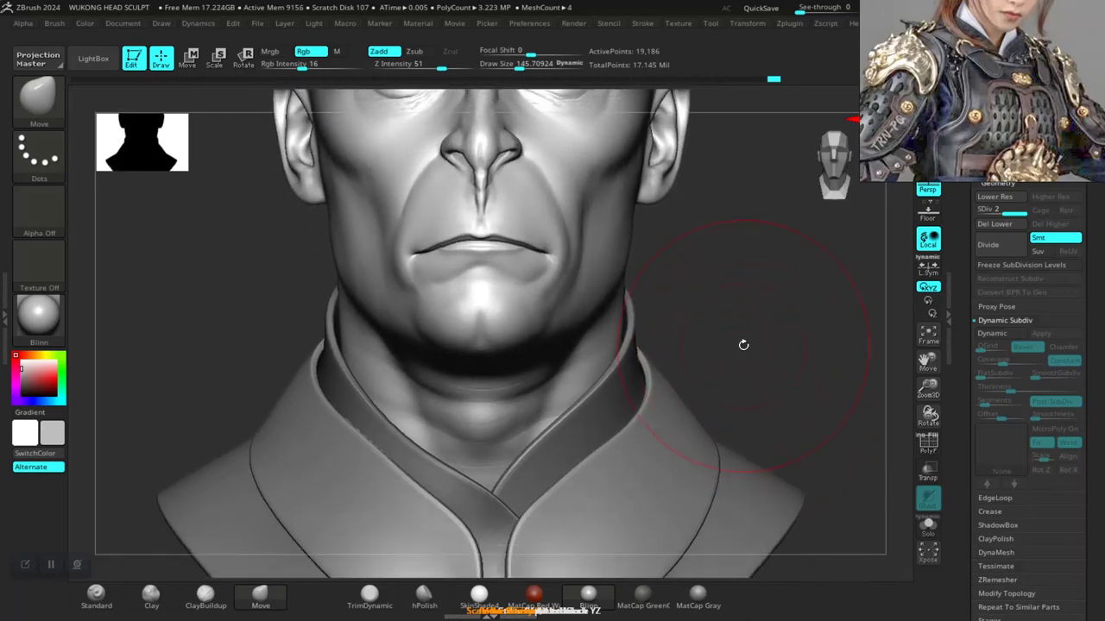
# Mask one flap by topology, invert the mask, and use the Move brush to bring the flaps' front edges together at the collar's centre
pyautogui.keyDown('alt'); pyautogui.moveTo(759, 297); pyautogui.dragTo(765, 214); pyautogui.keyUp('alt')
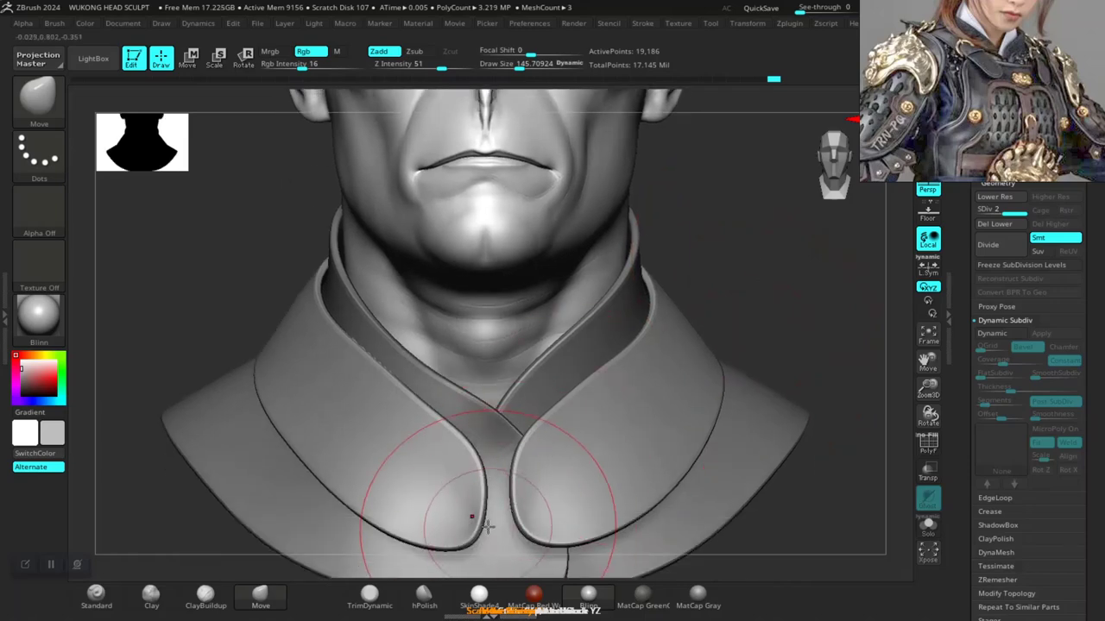
pyautogui.hotkey('shift', 'f')
pyautogui.hotkey('shift', 'f')
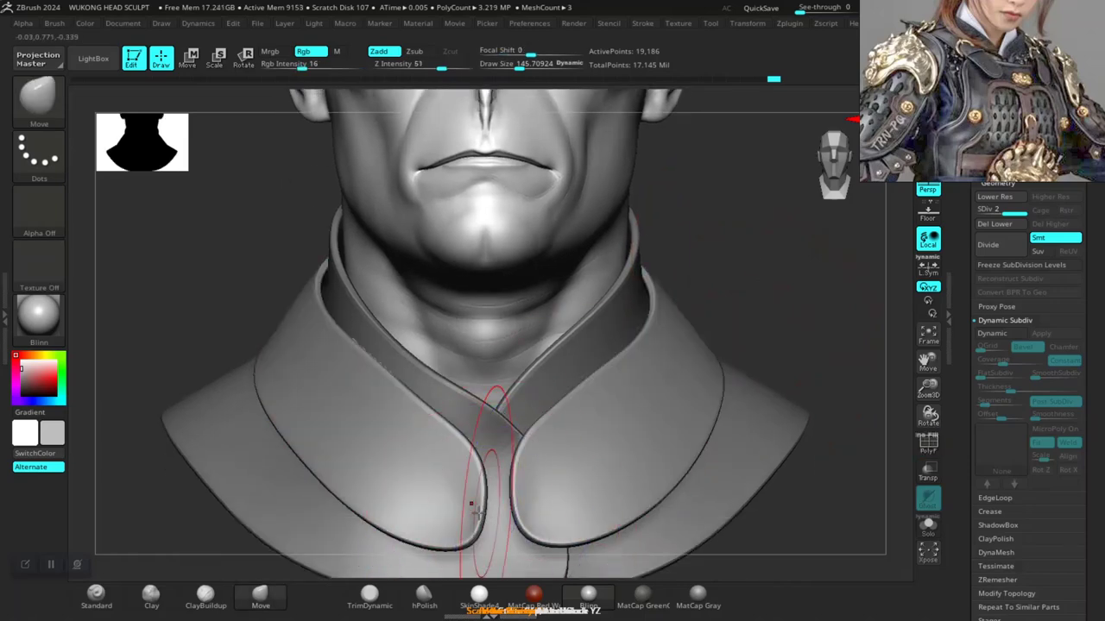
pyautogui.press('w')
pyautogui.keyDown('ctrl'); pyautogui.click(375, 460); pyautogui.keyUp('ctrl')
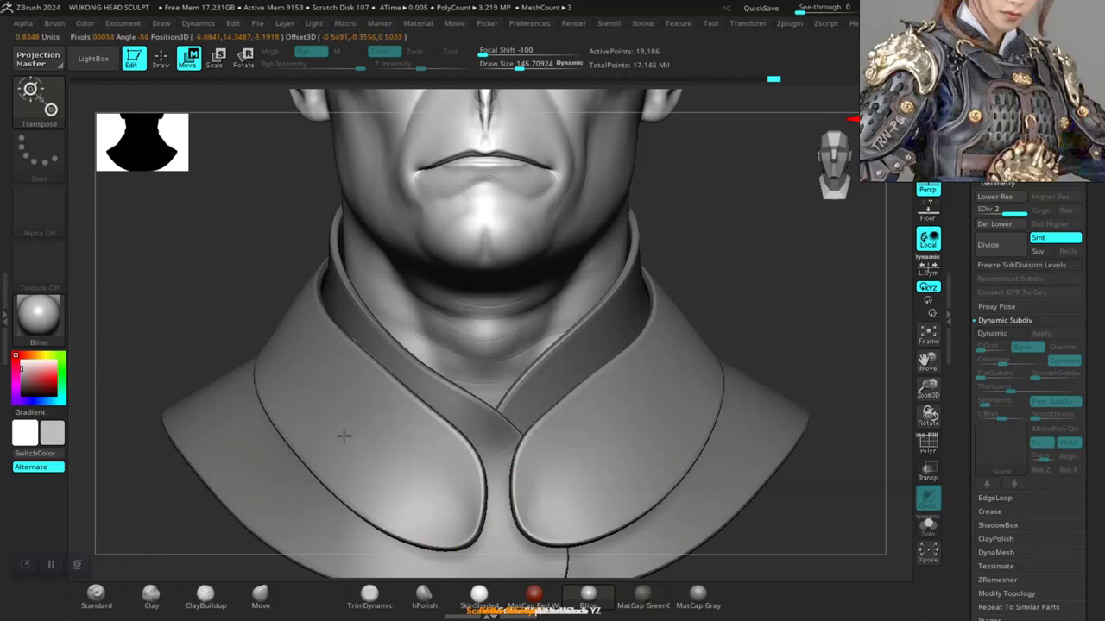
pyautogui.press('q')
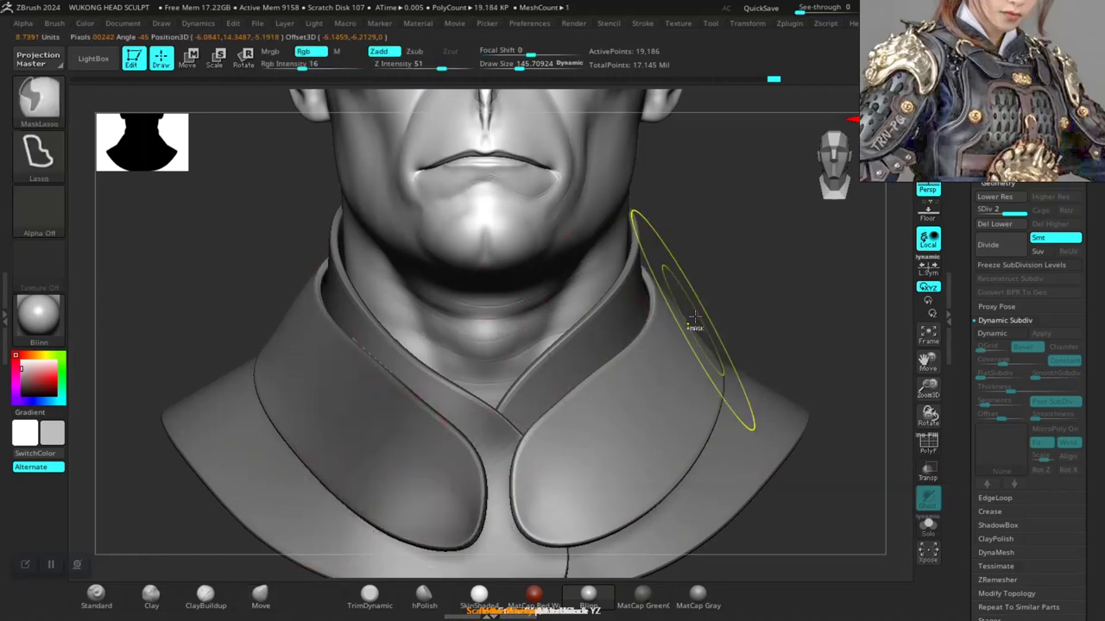
pyautogui.keyDown('ctrl'); pyautogui.click(728, 291); pyautogui.keyUp('ctrl')
pyautogui.keyDown('ctrl'); pyautogui.moveTo(473, 544); pyautogui.dragTo(485, 536); pyautogui.keyUp('ctrl')
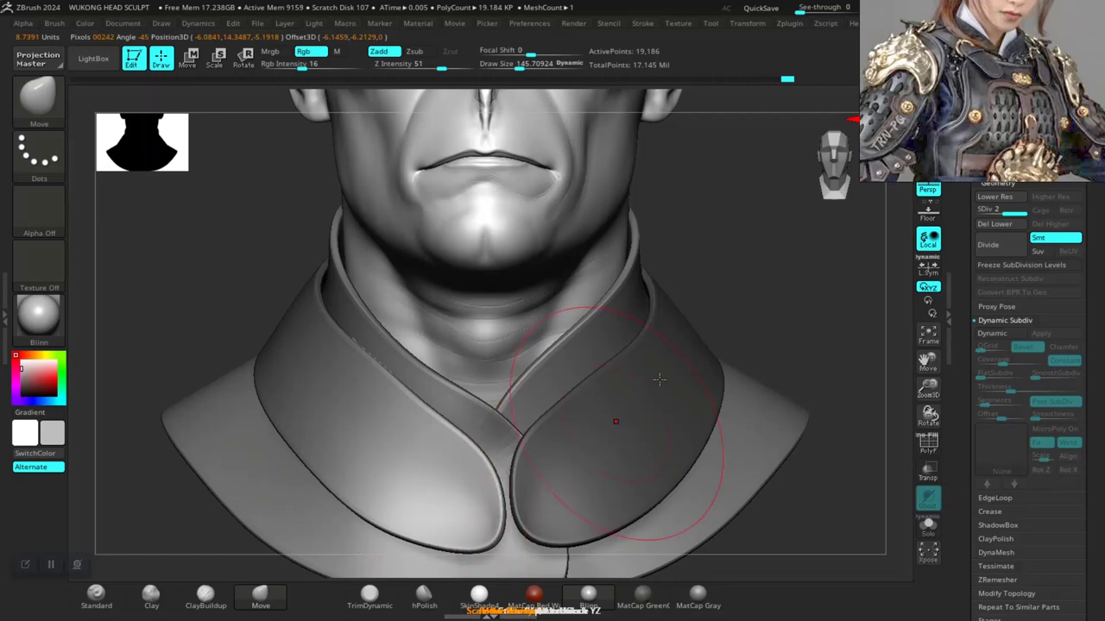
pyautogui.keyDown('ctrl'); pyautogui.moveTo(723, 262); pyautogui.dragTo(716, 271); pyautogui.keyUp('ctrl')
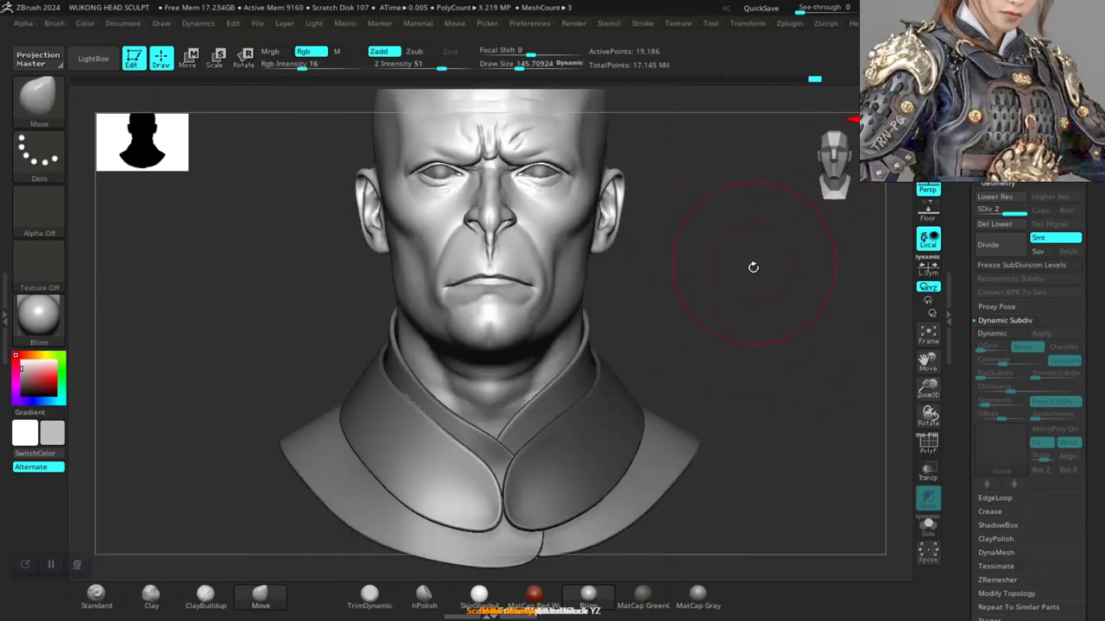
# Compare the bust and its layered collar with the costume and bearded face references from front and three-quarter views
pyautogui.moveTo(752, 267)
pyautogui.keyDown('ctrl'); pyautogui.mouseDown(button='right')
pyautogui.moveTo(749, 348)
pyautogui.moveTo(717, 362)
pyautogui.moveTo(734, 368)
pyautogui.moveTo(725, 395)
pyautogui.moveTo(752, 391)
pyautogui.moveTo(743, 387)
pyautogui.moveTo(742, 407)
pyautogui.mouseUp(button='right'); pyautogui.keyUp('ctrl')
pyautogui.keyDown('alt'); pyautogui.moveTo(739, 382); pyautogui.dragTo(730, 407, button='right'); pyautogui.keyUp('alt')
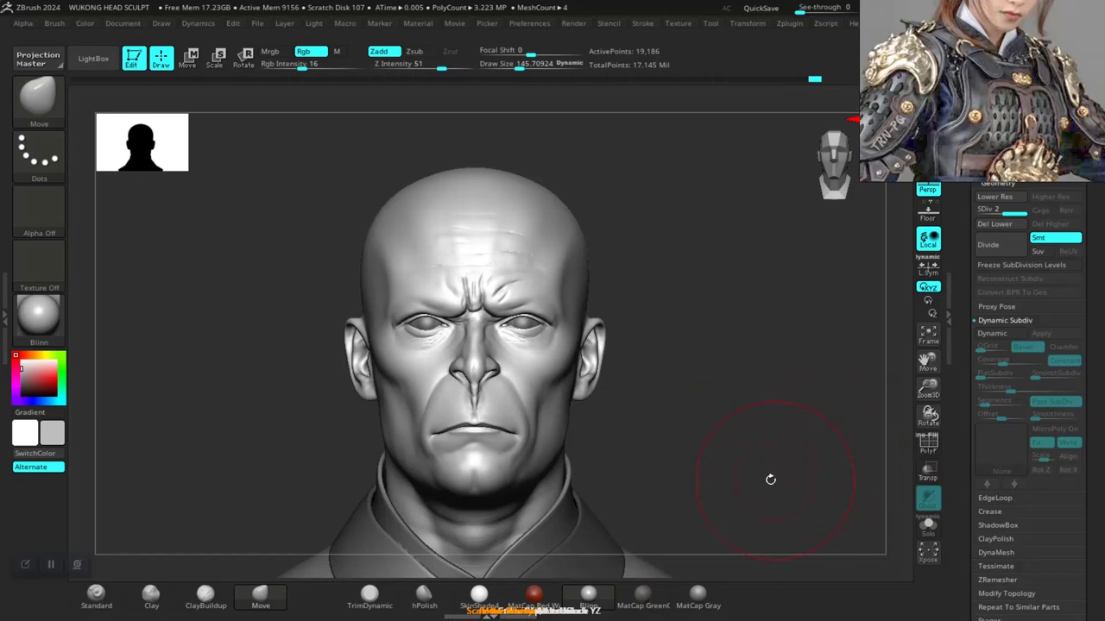
pyautogui.keyDown('alt'); pyautogui.moveTo(770, 479); pyautogui.dragTo(759, 374, button='right'); pyautogui.keyUp('alt')
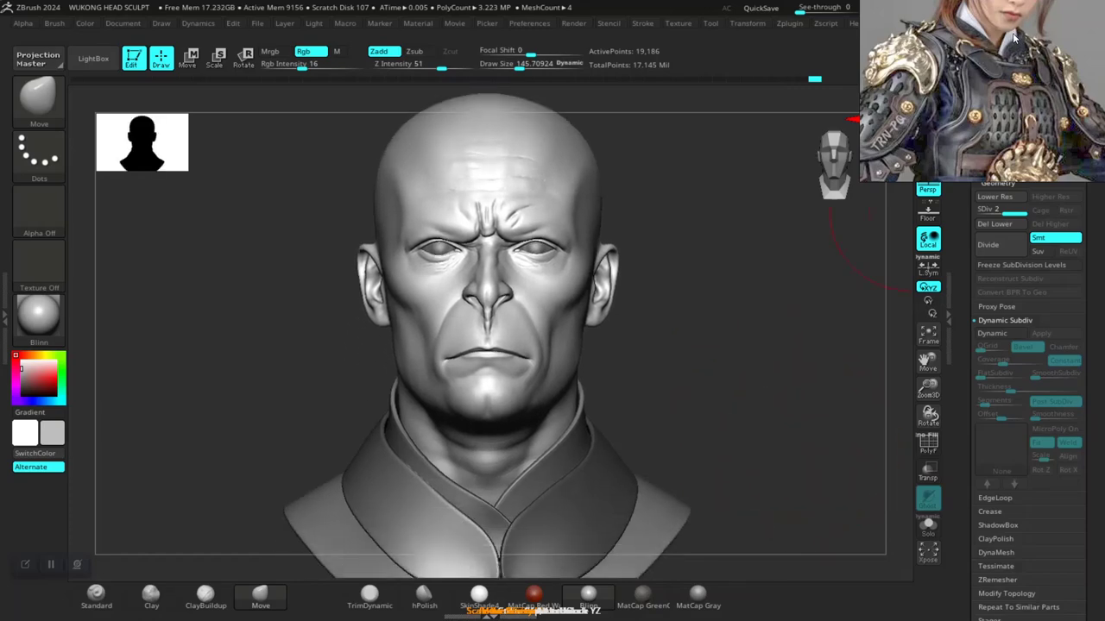
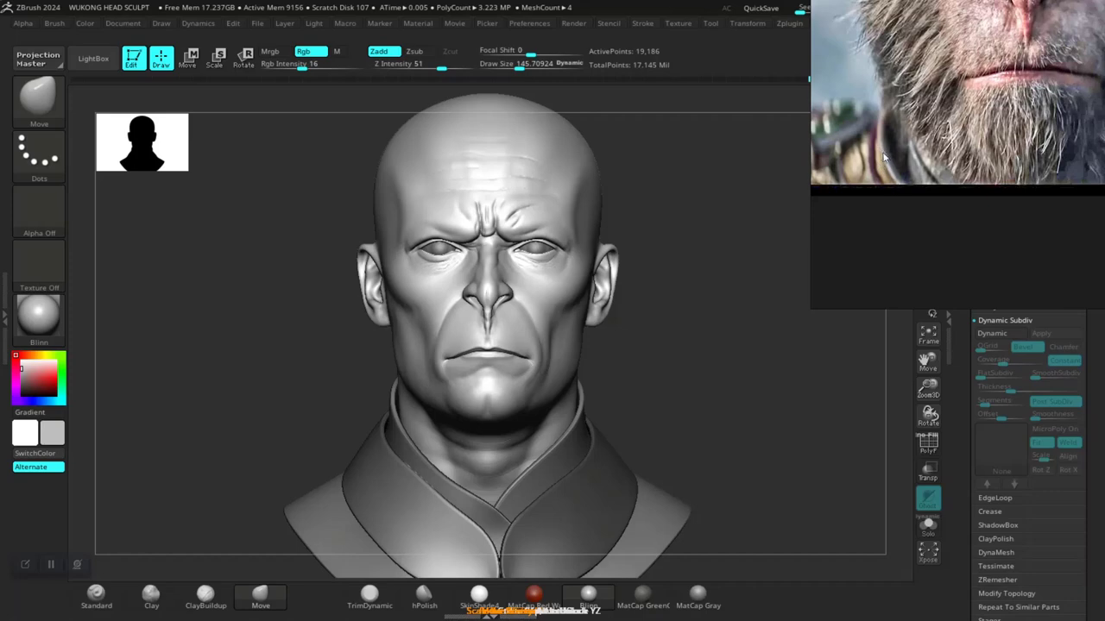
pyautogui.moveTo(608, 443)
pyautogui.mouseDown()
pyautogui.moveTo(664, 423)
pyautogui.moveTo(696, 436)
pyautogui.moveTo(682, 436)
pyautogui.mouseUp()
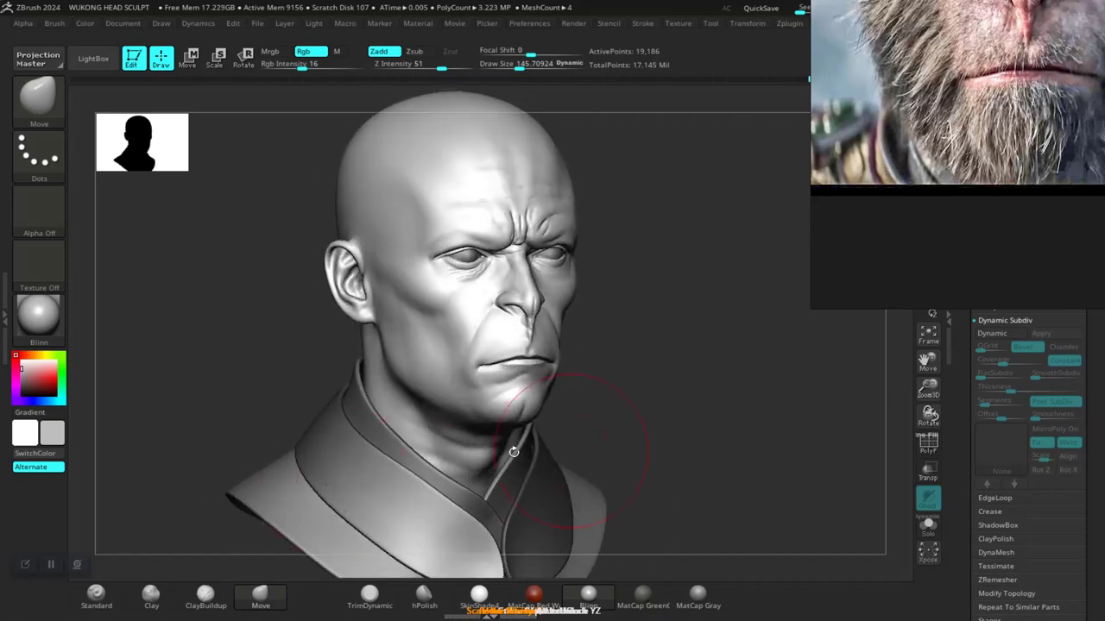
pyautogui.moveTo(765, 370)
pyautogui.keyDown('shift'); pyautogui.mouseDown()
pyautogui.moveTo(732, 356)
pyautogui.moveTo(713, 367)
pyautogui.moveTo(717, 382)
pyautogui.moveTo(803, 278)
pyautogui.mouseUp(); pyautogui.keyUp('shift')
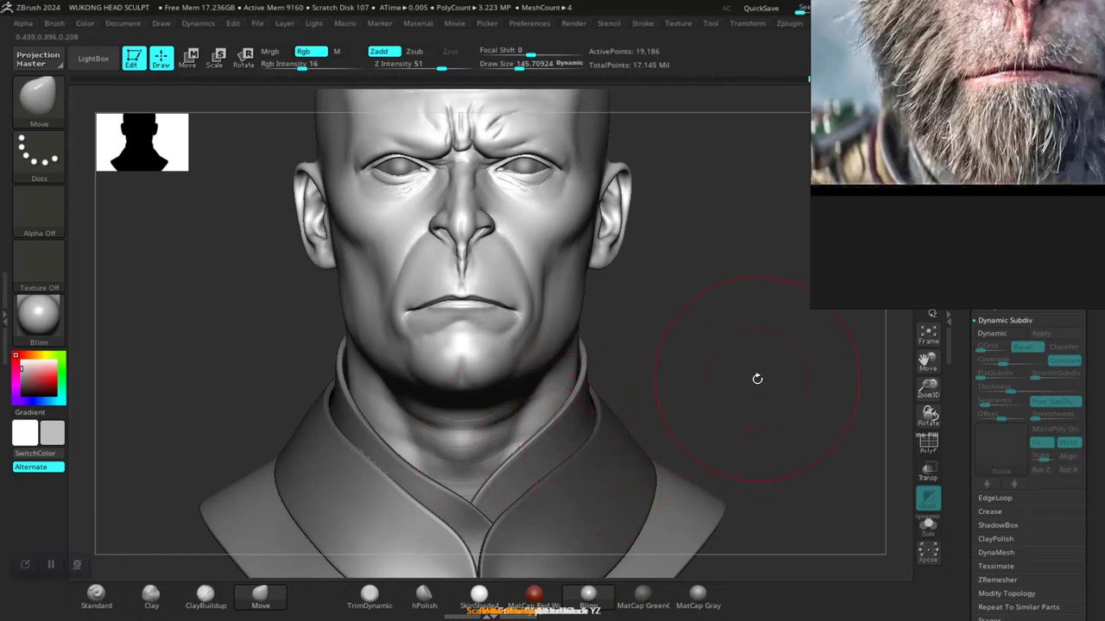
# Lower the outer collar flaps to SDiv 1 and delete their higher subdivision levels
pyautogui.moveTo(717, 341)
pyautogui.mouseDown()
pyautogui.moveTo(727, 389)
pyautogui.moveTo(709, 376)
pyautogui.moveTo(728, 383)
pyautogui.moveTo(699, 386)
pyautogui.moveTo(712, 414)
pyautogui.moveTo(709, 471)
pyautogui.moveTo(676, 389)
pyautogui.moveTo(685, 344)
pyautogui.mouseUp()
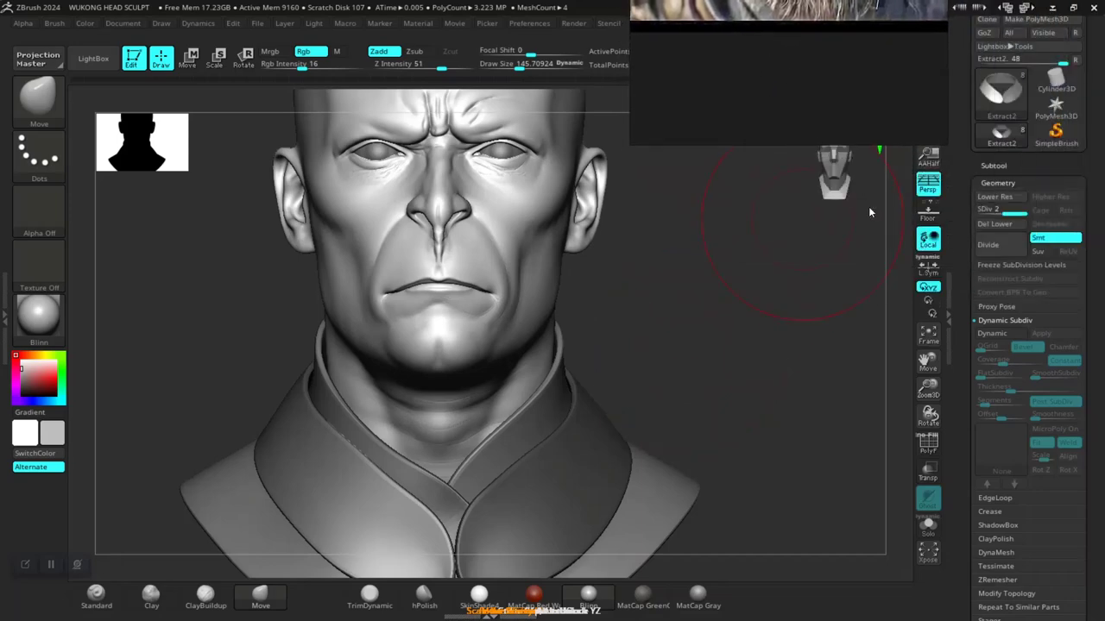
pyautogui.moveTo(833, 290); pyautogui.dragTo(852, 287)
pyautogui.moveTo(1002, 211); pyautogui.dragTo(985, 212)
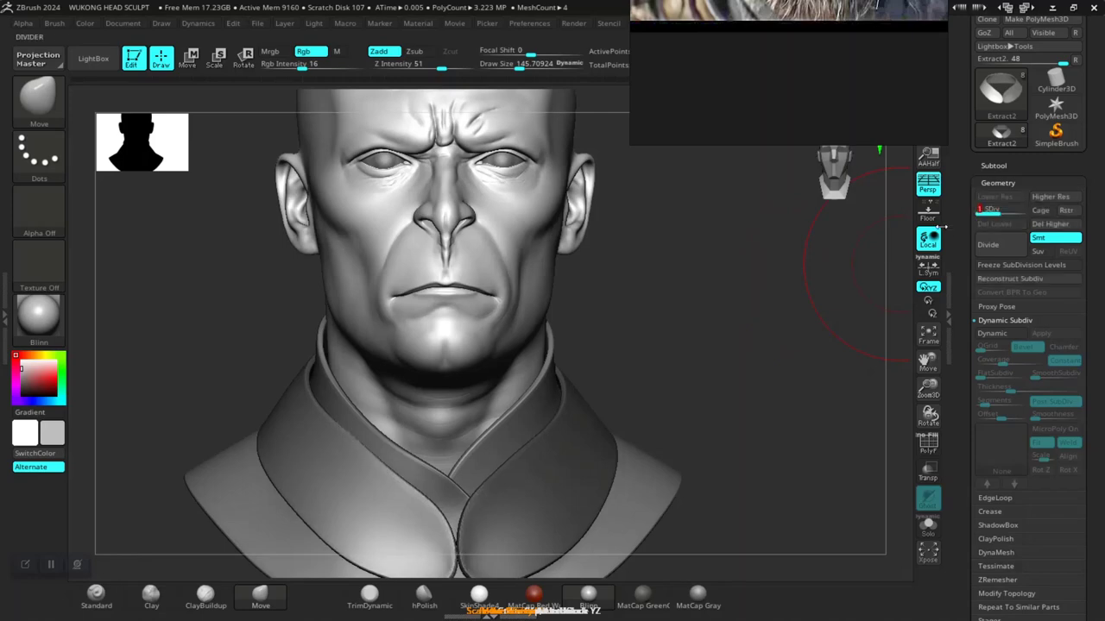
pyautogui.keyDown('alt'); pyautogui.moveTo(736, 333); pyautogui.dragTo(791, 373); pyautogui.keyUp('alt')
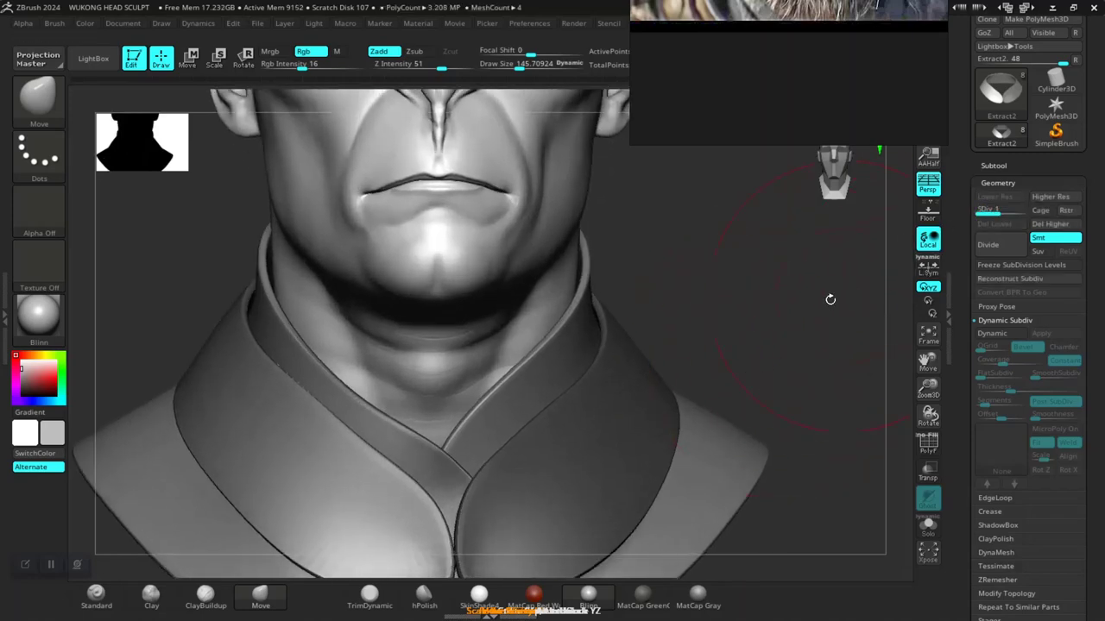
pyautogui.moveTo(790, 313); pyautogui.dragTo(903, 262)
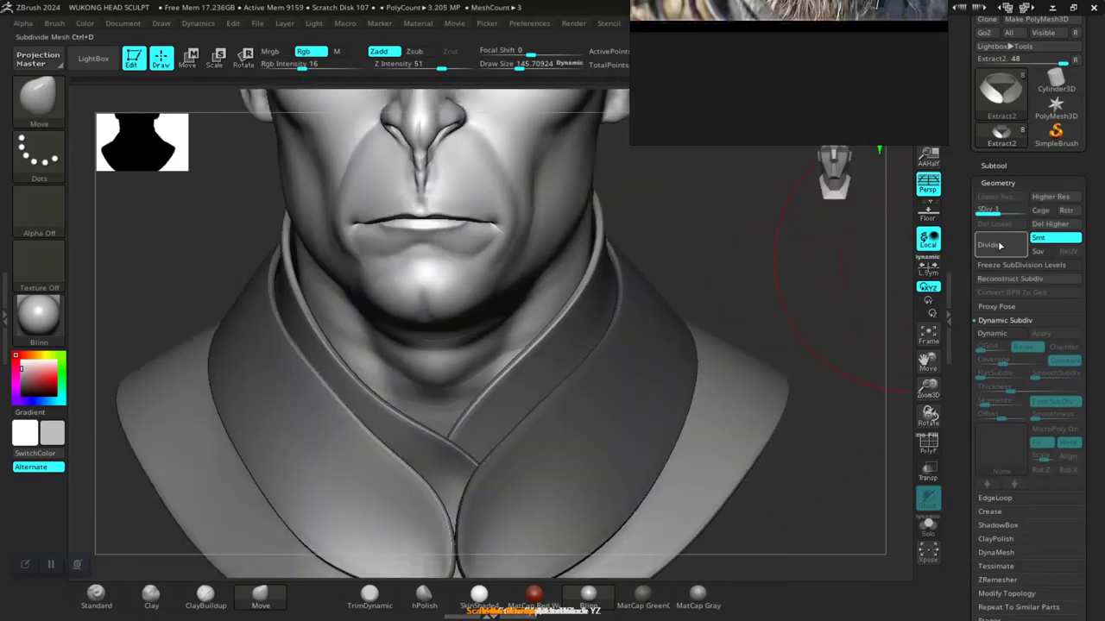
pyautogui.click(1047, 224)
pyautogui.moveTo(731, 296)
pyautogui.mouseDown()
pyautogui.moveTo(807, 234)
pyautogui.moveTo(740, 284)
pyautogui.moveTo(747, 313)
pyautogui.moveTo(727, 306)
pyautogui.moveTo(745, 345)
pyautogui.moveTo(750, 319)
pyautogui.mouseUp()
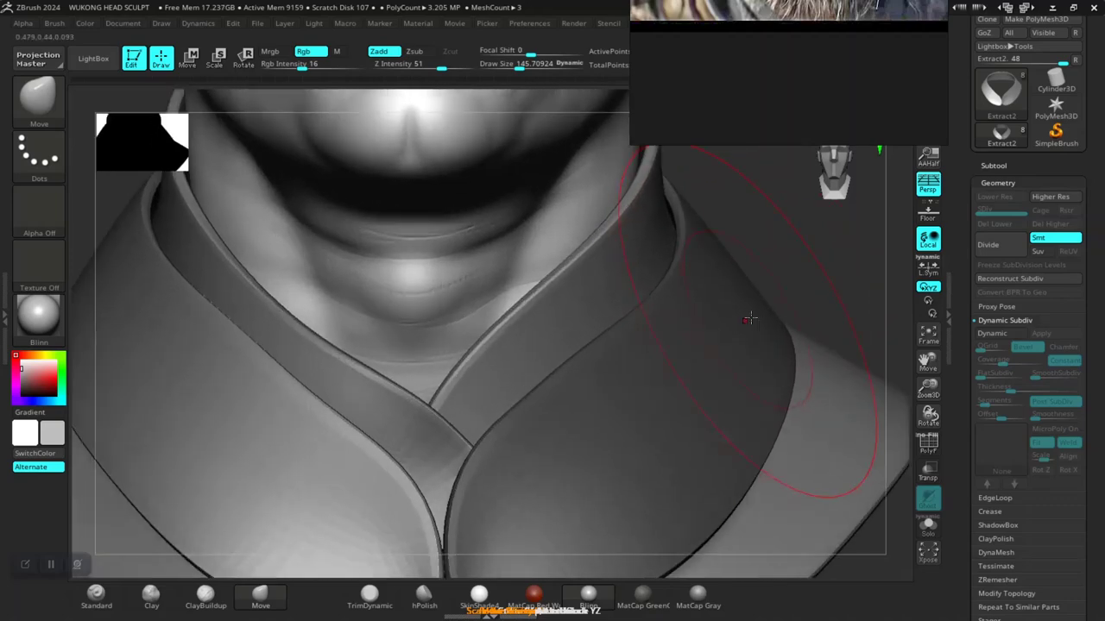
# Clear the mask on the outer collar flaps and turn on their polyframe display
pyautogui.moveTo(806, 259)
pyautogui.keyDown('ctrl'); pyautogui.mouseDown()
pyautogui.moveTo(830, 285)
pyautogui.moveTo(854, 285)
pyautogui.moveTo(709, 270)
pyautogui.moveTo(730, 252)
pyautogui.moveTo(733, 267)
pyautogui.moveTo(730, 239)
pyautogui.moveTo(697, 301)
pyautogui.mouseUp(); pyautogui.keyUp('ctrl')
pyautogui.hotkey('shift', 'f')
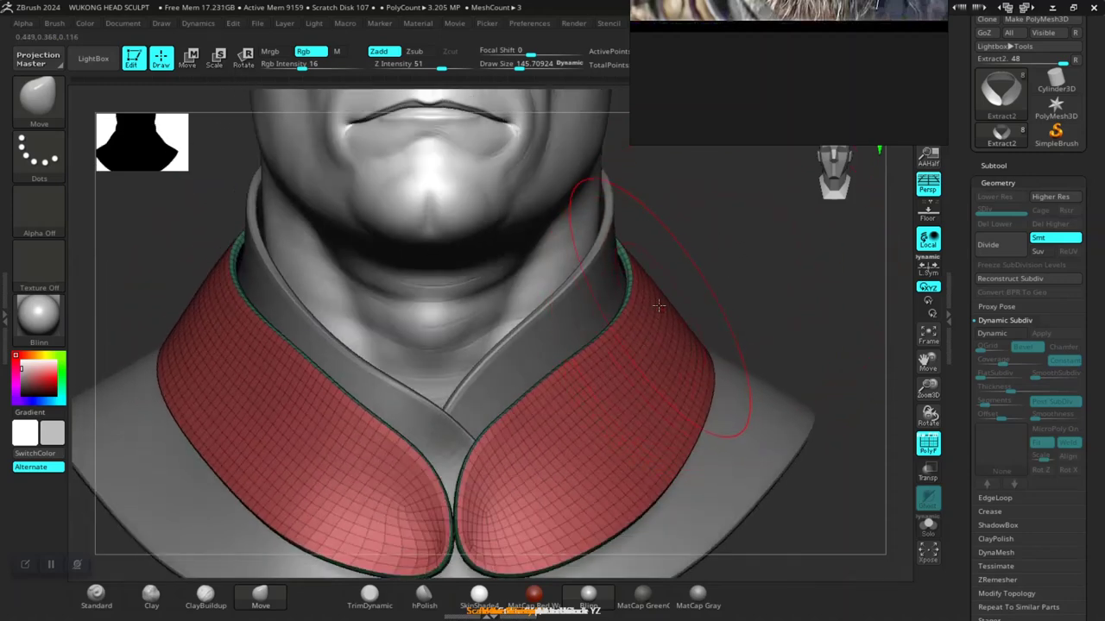
pyautogui.moveTo(707, 296)
pyautogui.mouseDown()
pyautogui.moveTo(693, 288)
pyautogui.moveTo(708, 287)
pyautogui.moveTo(582, 395)
pyautogui.mouseUp()
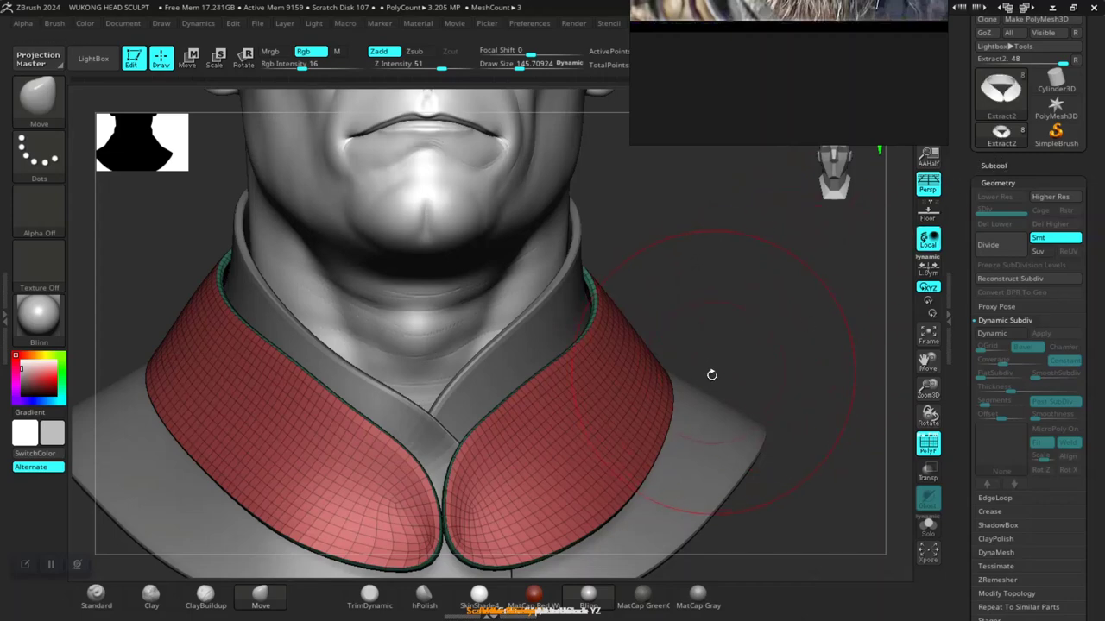
# Duplicate the outer collar flaps' subtool and isolate the copy in Solo mode
pyautogui.click(994, 167)
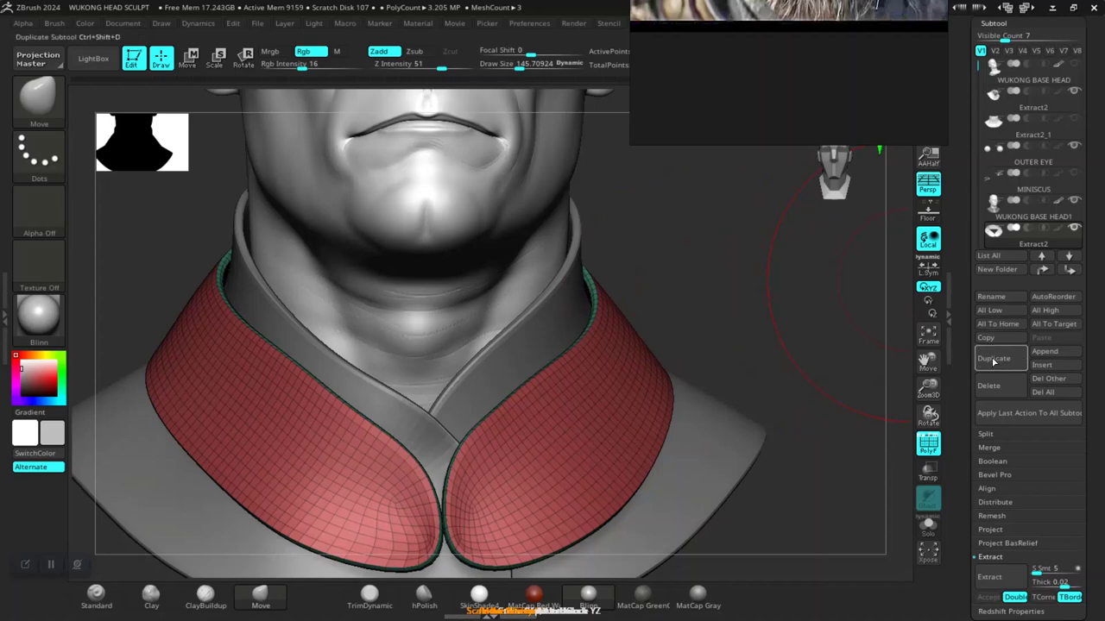
pyautogui.click(994, 361)
pyautogui.moveTo(1078, 215)
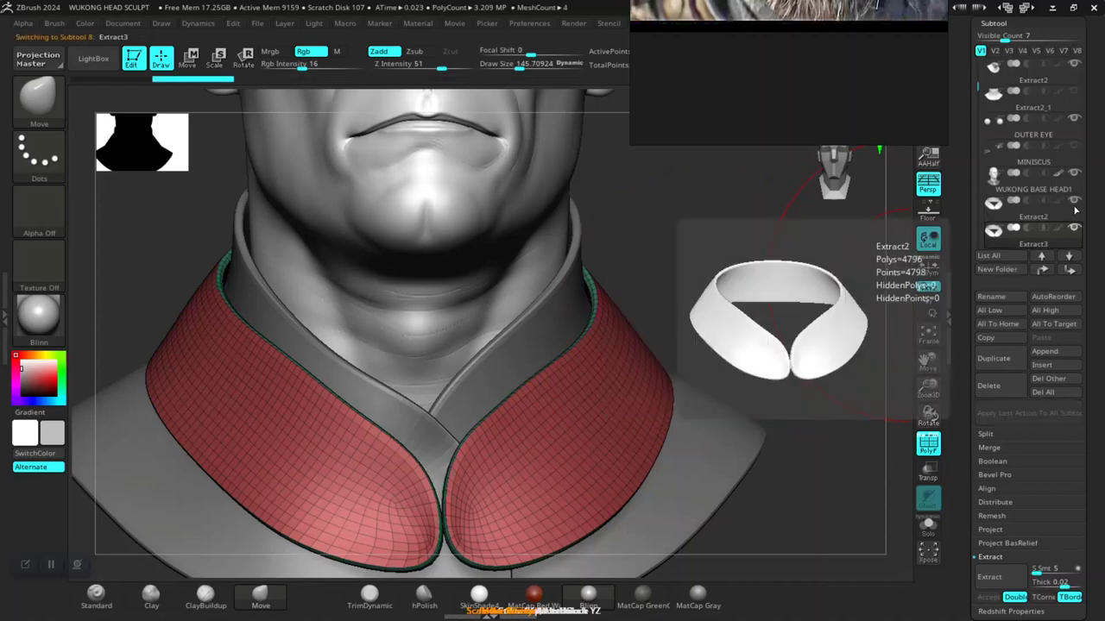
pyautogui.click(926, 523)
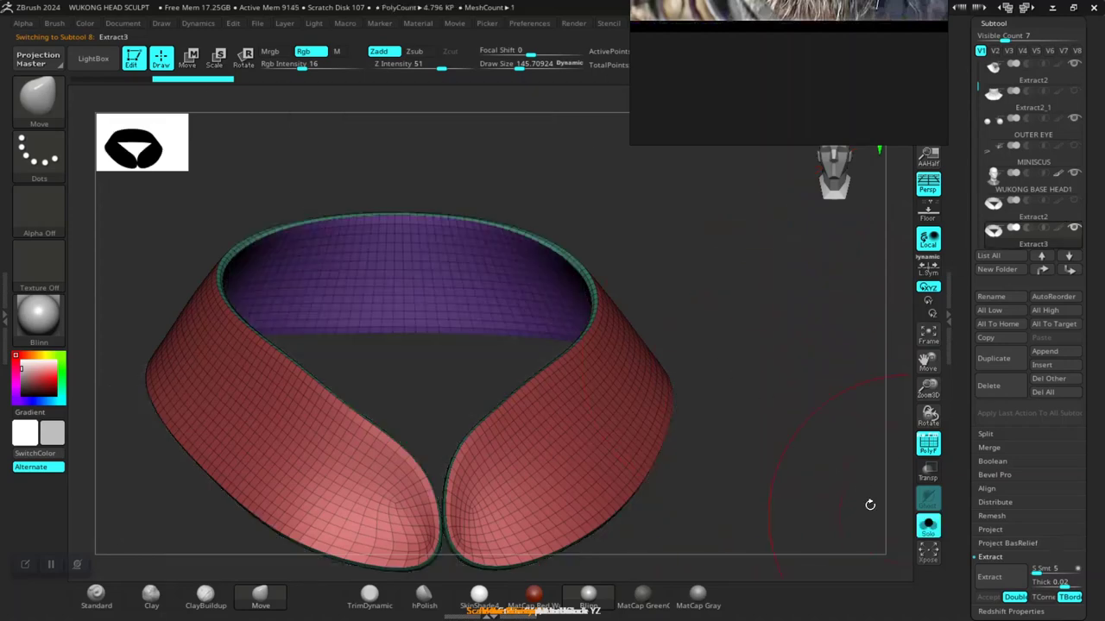
# Keep only the red outer-surface polygroup of the duplicated collar visible and delete the hidden geometry
pyautogui.moveTo(705, 352)
pyautogui.mouseDown()
pyautogui.moveTo(745, 370)
pyautogui.moveTo(604, 427)
pyautogui.mouseUp()
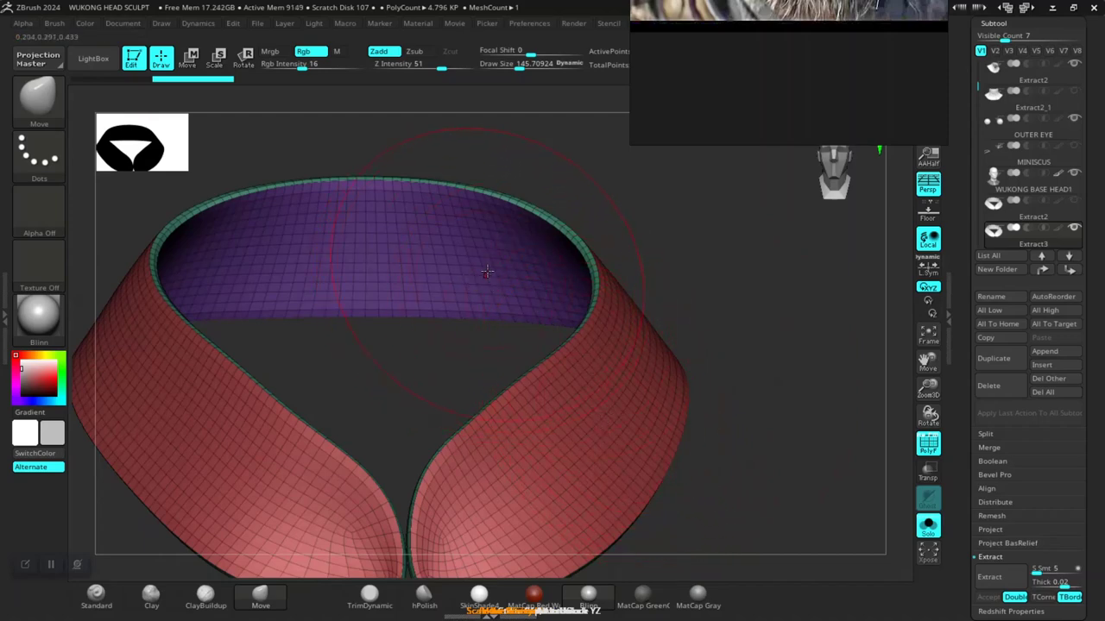
pyautogui.keyDown('ctrl'); pyautogui.keyDown('shift'); pyautogui.click(600, 444); pyautogui.keyUp('shift'); pyautogui.keyUp('ctrl')
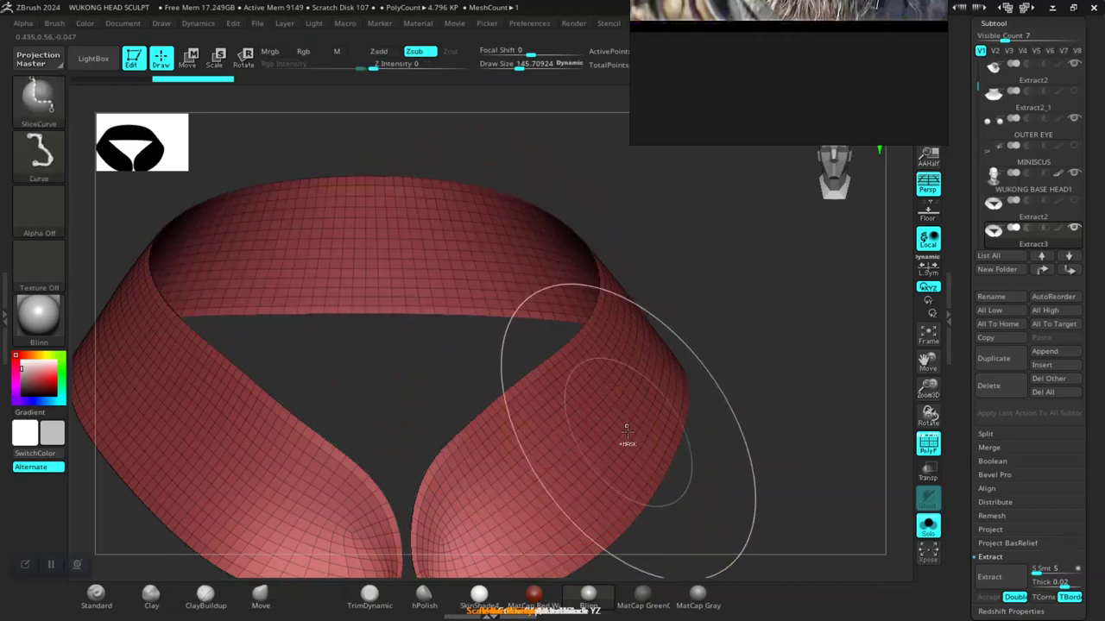
pyautogui.scroll(-5, 984, 457)
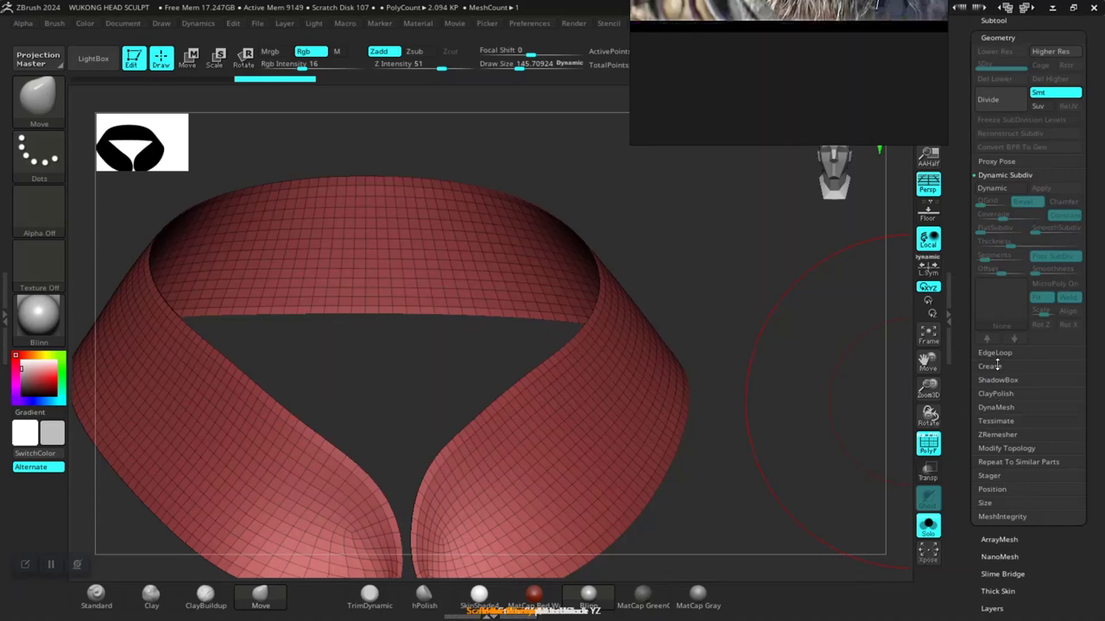
pyautogui.click(991, 447)
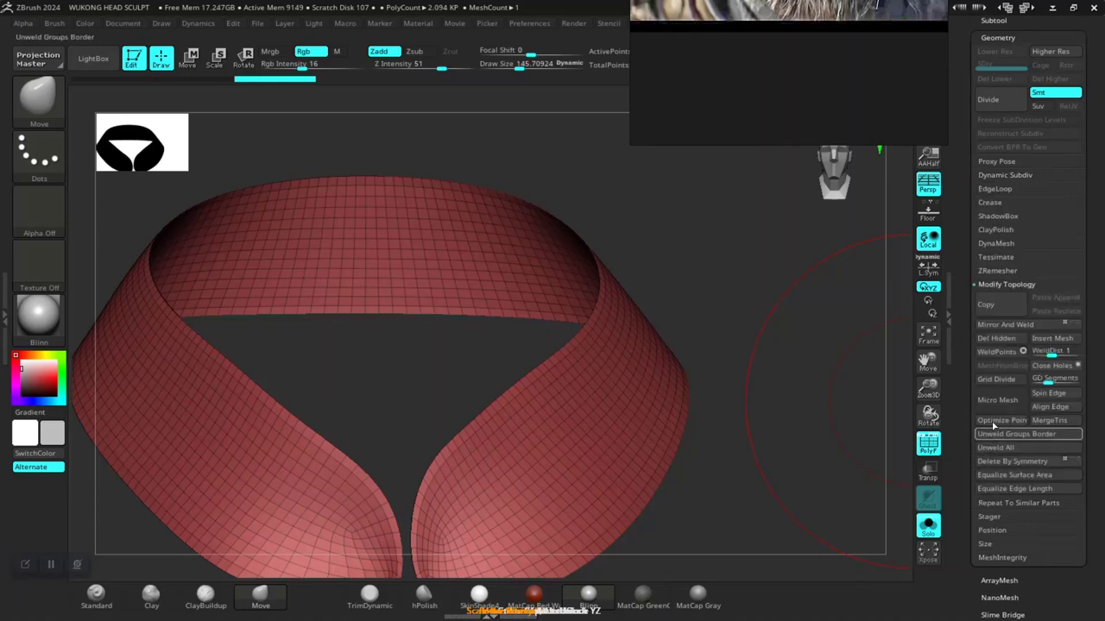
pyautogui.keyDown('alt'); pyautogui.moveTo(811, 405); pyautogui.dragTo(754, 288); pyautogui.keyUp('alt')
# Reduce the Move brush's draw size to 10 and examine the single-sided collar's edges up close
pyautogui.press('space')
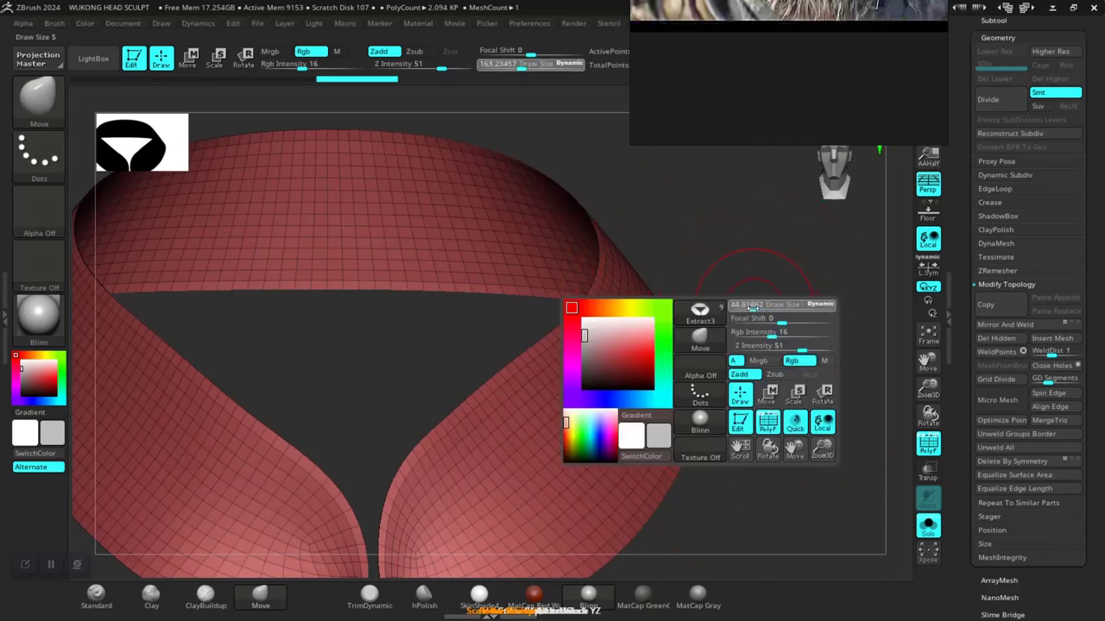
pyautogui.moveTo(747, 307); pyautogui.dragTo(748, 307)
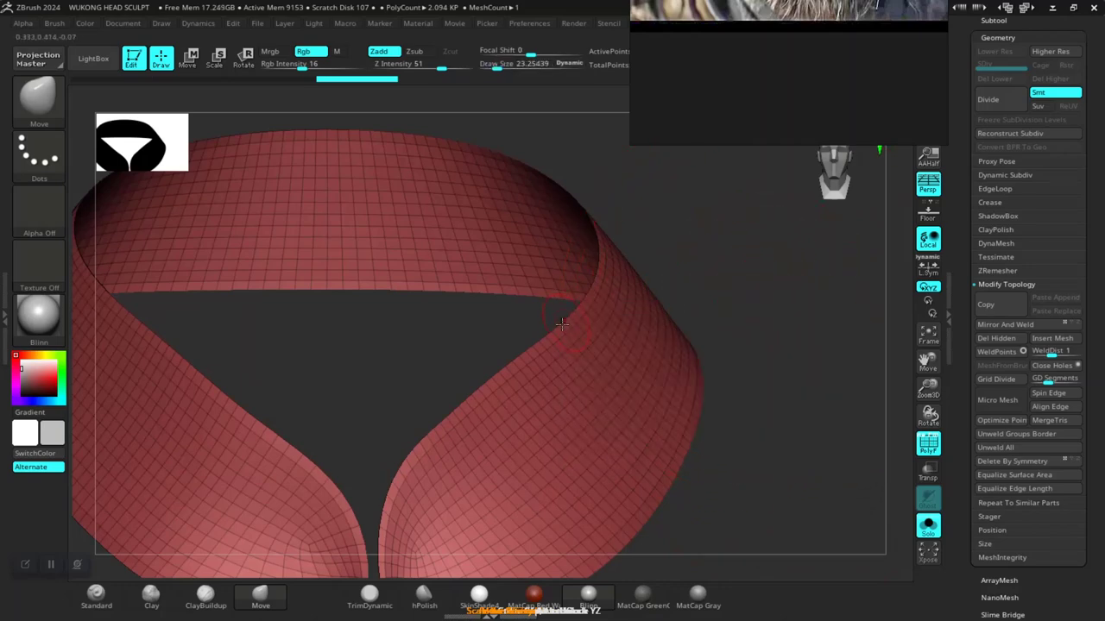
pyautogui.press('space')
pyautogui.moveTo(570, 315)
pyautogui.mouseDown()
pyautogui.moveTo(558, 326)
pyautogui.moveTo(501, 299)
pyautogui.moveTo(436, 298)
pyautogui.mouseUp()
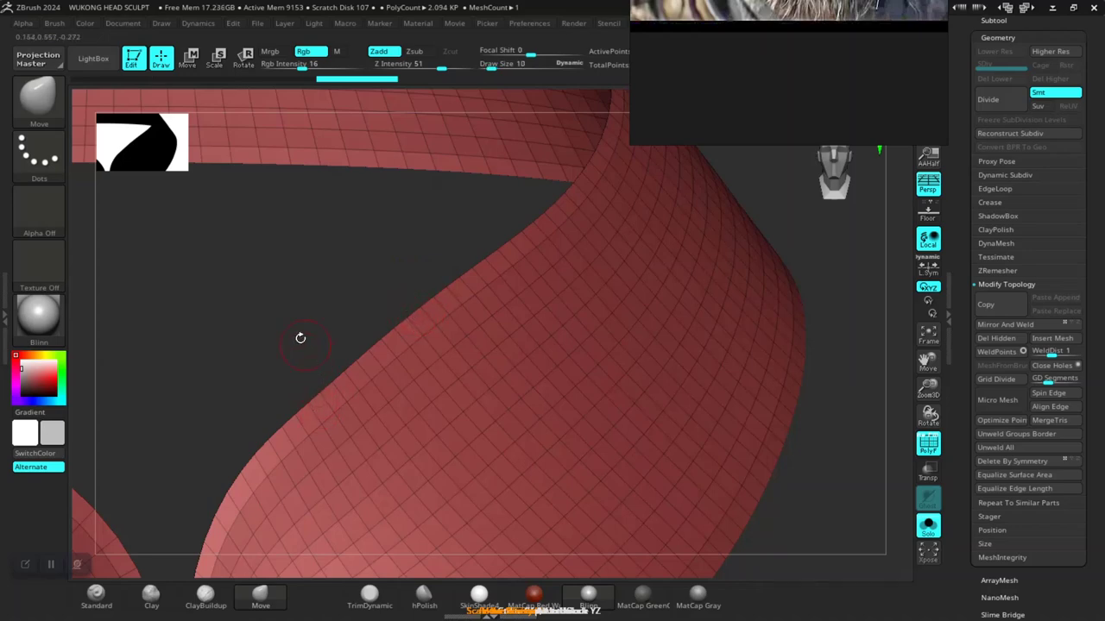
pyautogui.moveTo(300, 338); pyautogui.dragTo(441, 346)
pyautogui.press('f')
pyautogui.moveTo(692, 126); pyautogui.dragTo(890, 105, button='right')
pyautogui.moveTo(801, 226); pyautogui.dragTo(648, 105)
# Frame the collar mesh with curves along its border only, with the Polygroups and Creased edges options off
pyautogui.click(646, 25)
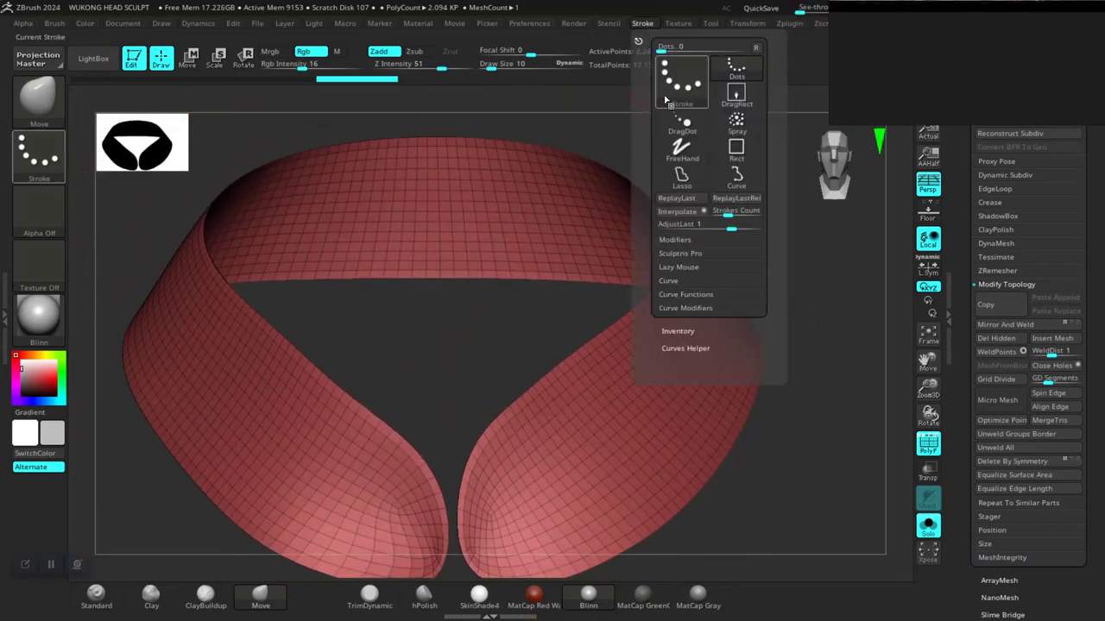
pyautogui.click(687, 308)
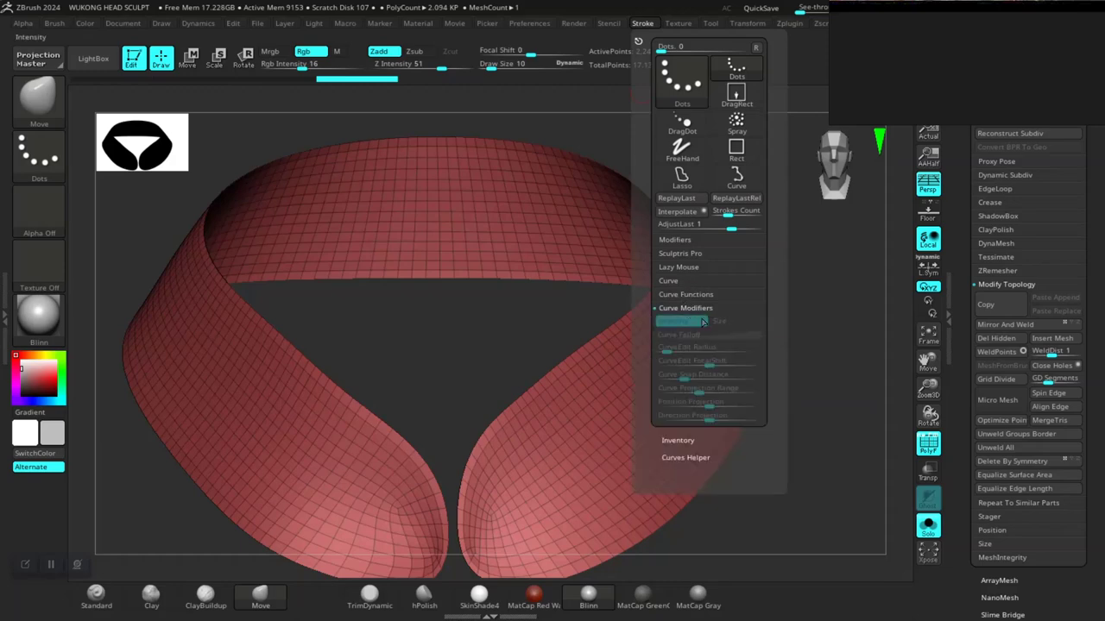
pyautogui.click(692, 297)
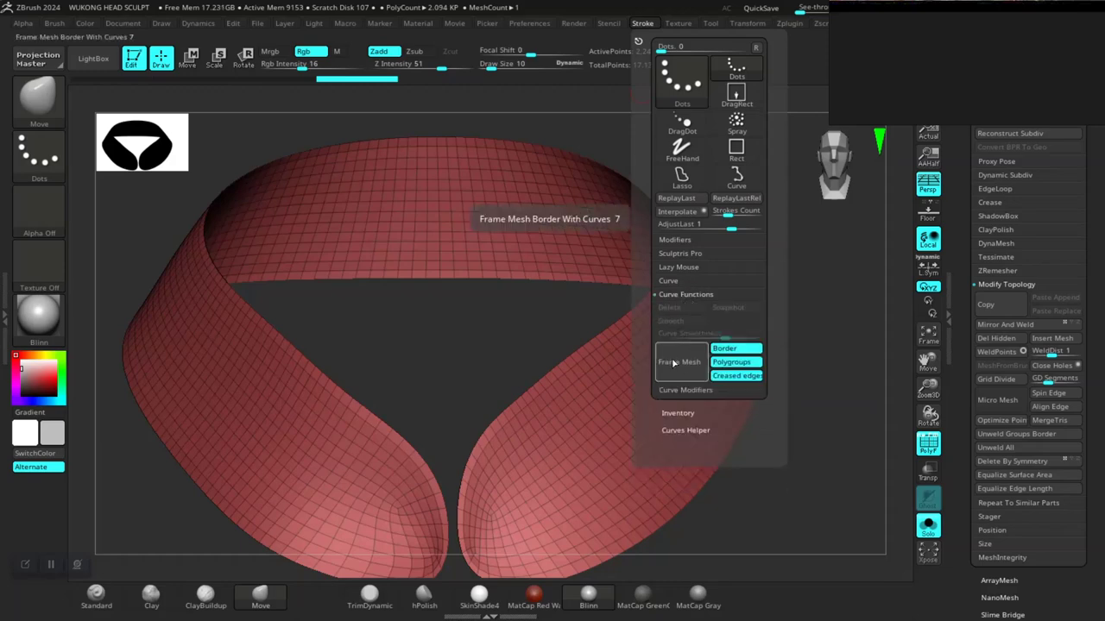
pyautogui.click(730, 363)
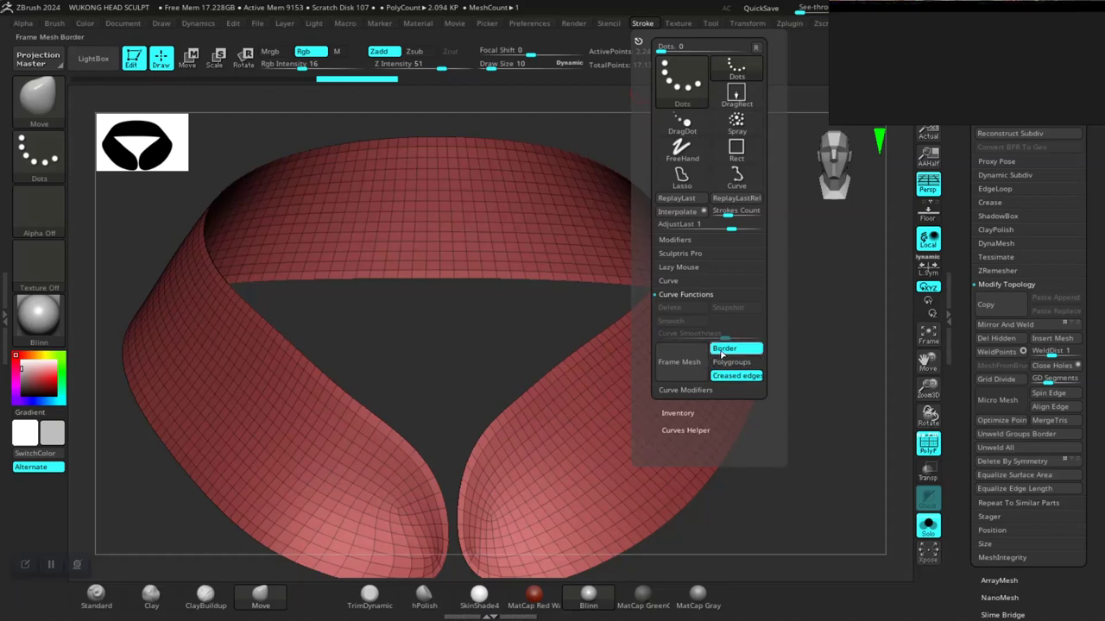
pyautogui.click(736, 376)
pyautogui.click(678, 368)
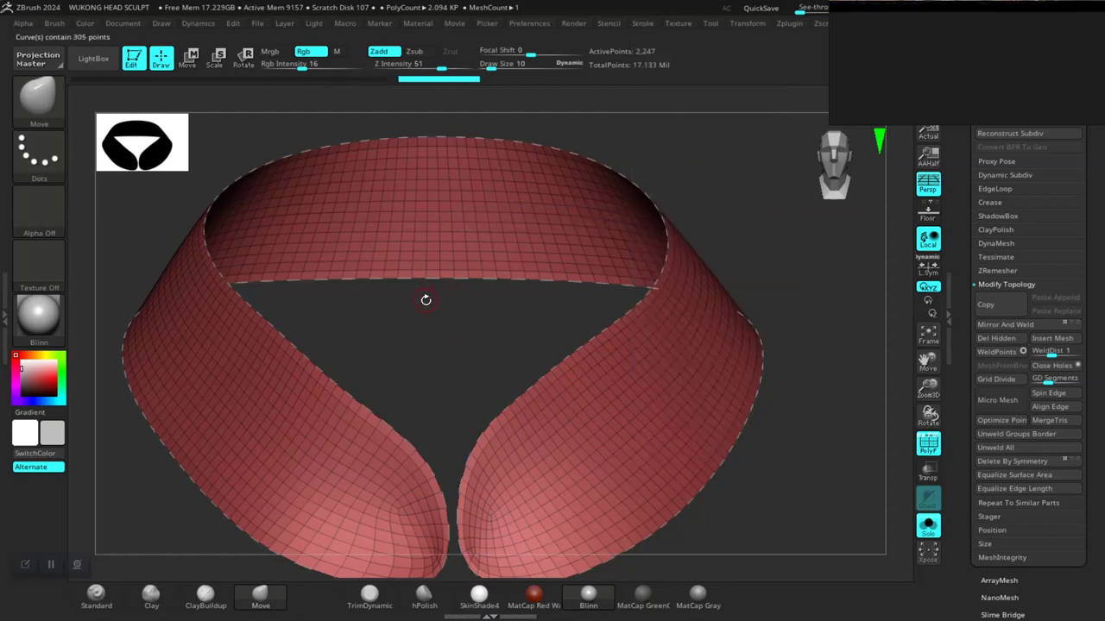
pyautogui.press('b')
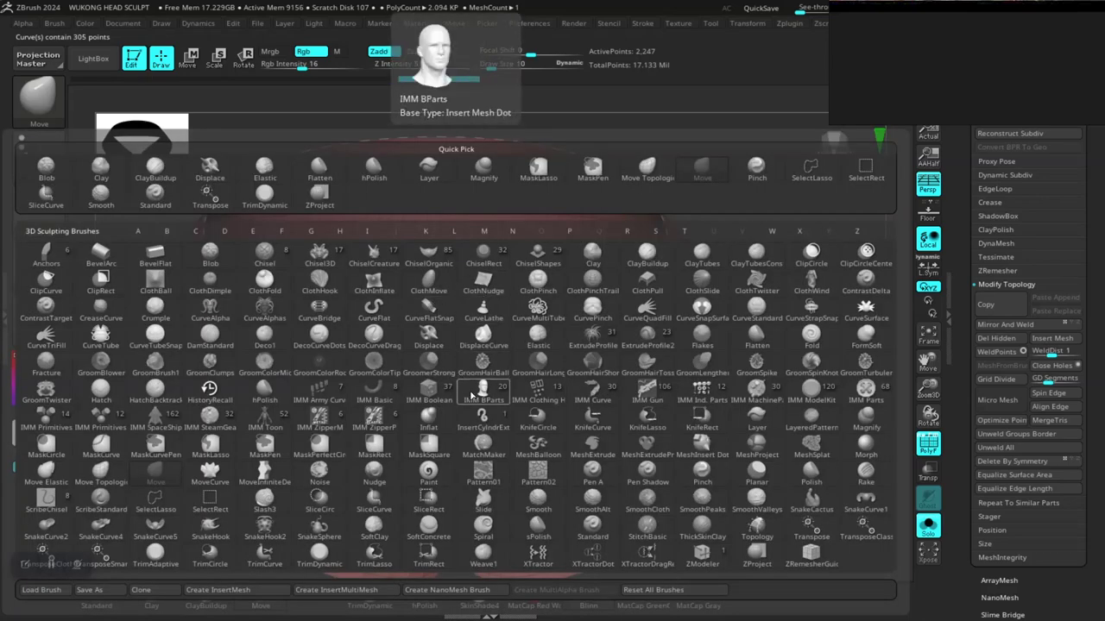
pyautogui.press('i')
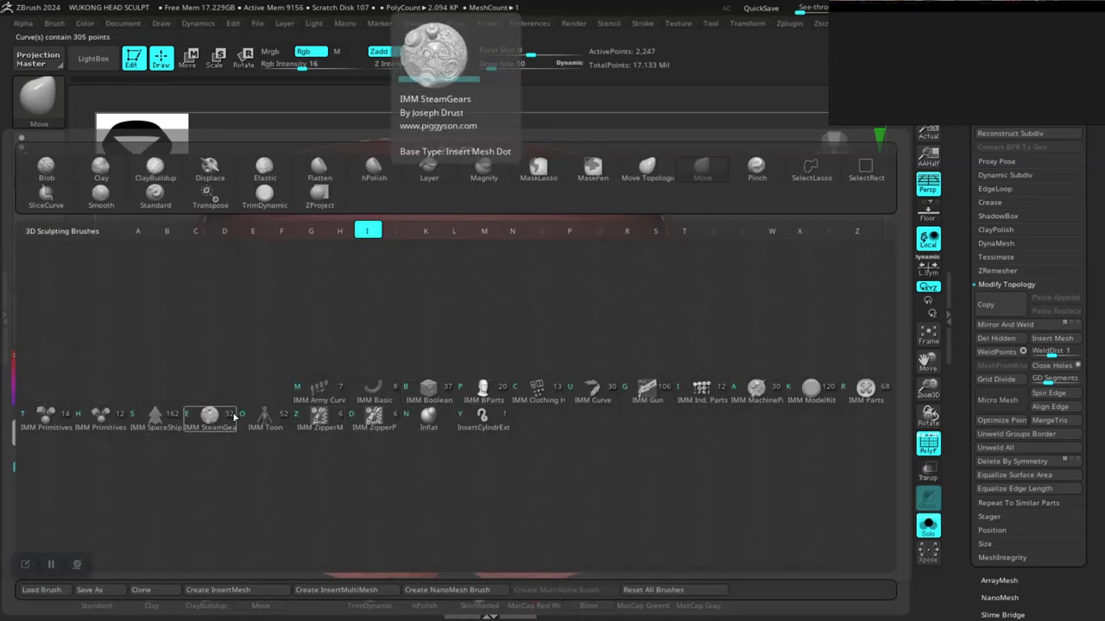
pyautogui.press('Escape')
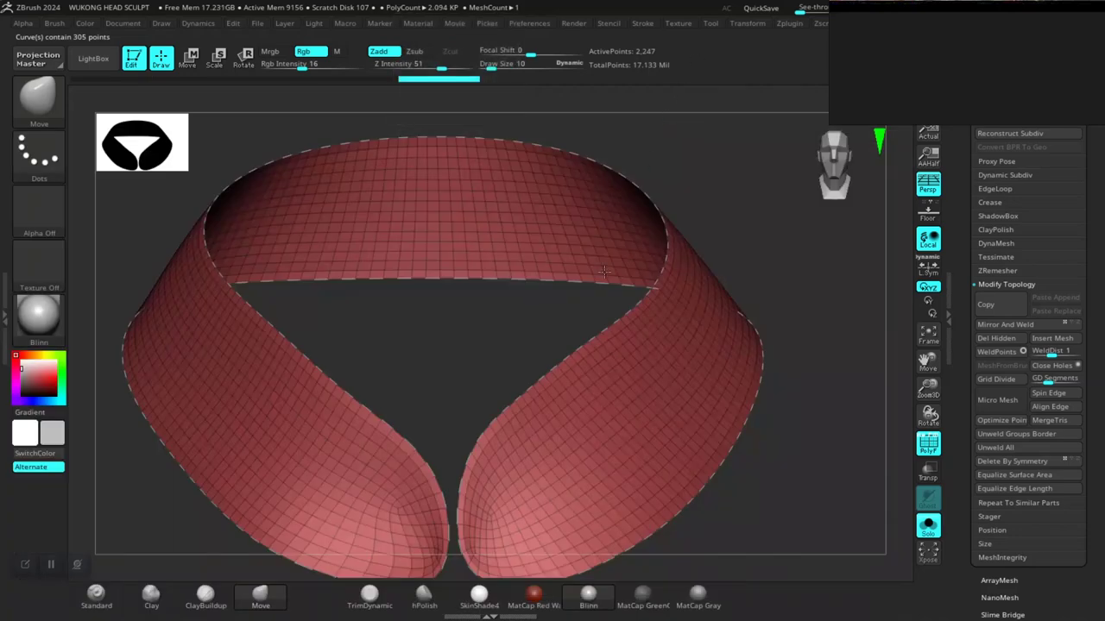
# Choose the CurveStrapSnap brush and generate a strap along the collar's border curves
pyautogui.press('b')
pyautogui.press('c')
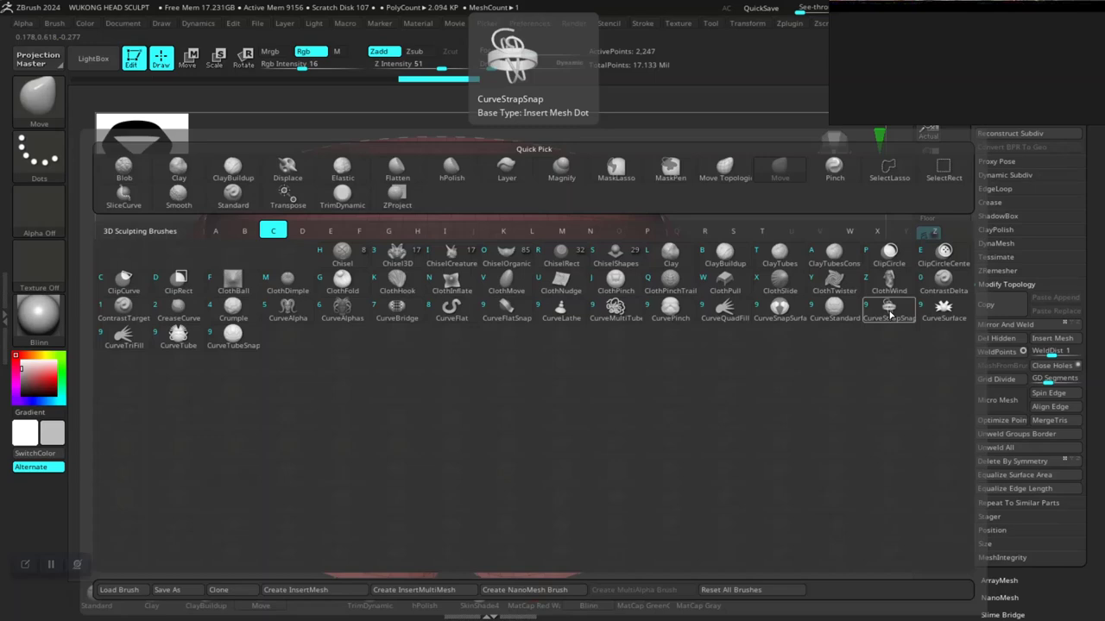
pyautogui.click(890, 313)
pyautogui.click(603, 329)
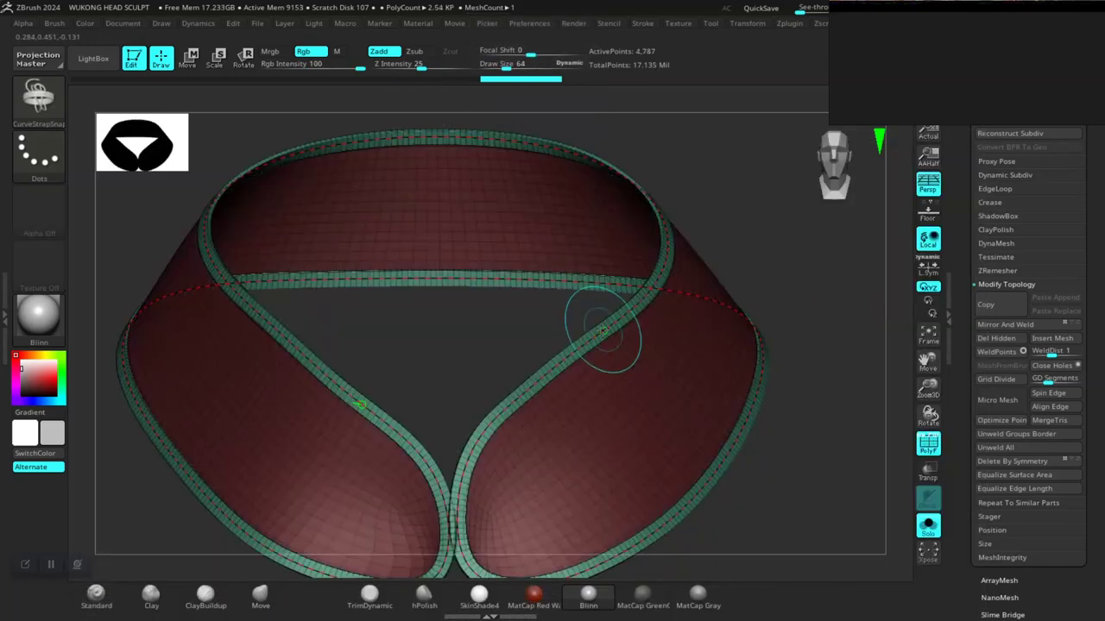
pyautogui.click(769, 257)
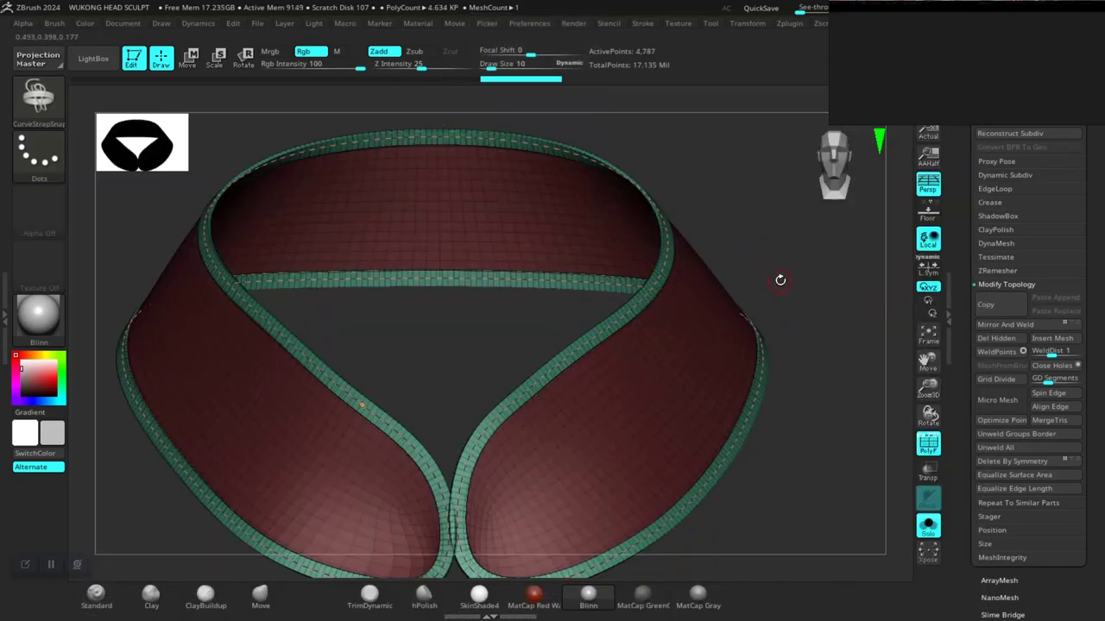
# Inspect the strap on the collar's edges, undo it and rebuild it along the border curves
pyautogui.moveTo(781, 280); pyautogui.dragTo(771, 412)
pyautogui.keyDown('alt'); pyautogui.moveTo(767, 335); pyautogui.dragTo(731, 308); pyautogui.keyUp('alt')
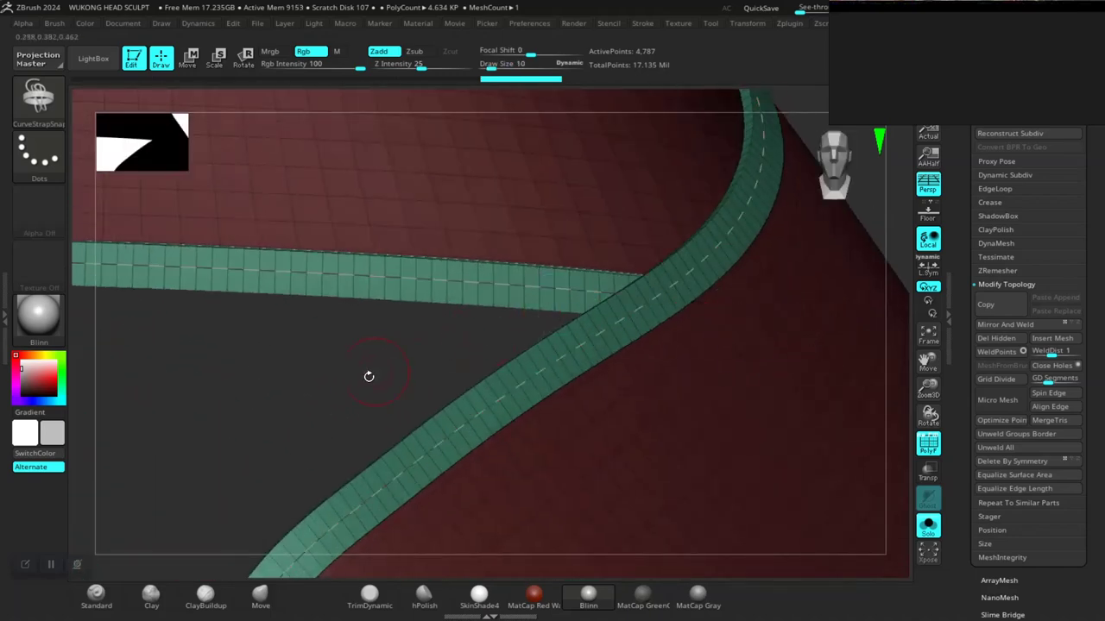
pyautogui.keyDown('alt'); pyautogui.moveTo(369, 376); pyautogui.dragTo(362, 259); pyautogui.keyUp('alt')
pyautogui.keyDown('alt'); pyautogui.moveTo(767, 251); pyautogui.dragTo(740, 244); pyautogui.keyUp('alt')
pyautogui.keyDown('ctrl'); pyautogui.keyDown('shift'); pyautogui.click(604, 316); pyautogui.keyUp('shift'); pyautogui.keyUp('ctrl')
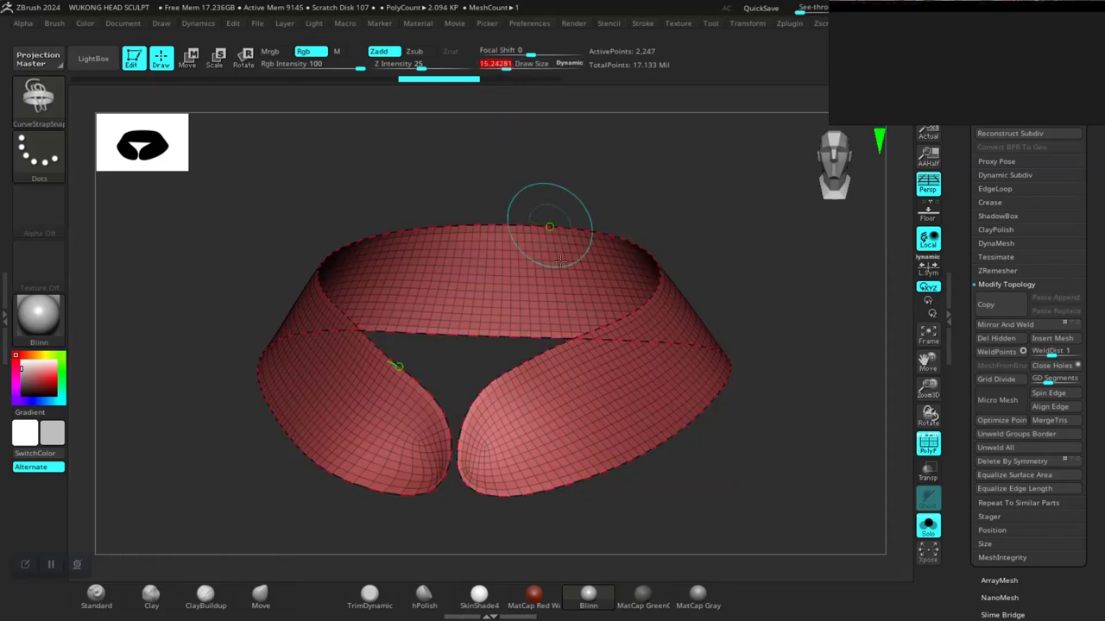
pyautogui.keyDown('ctrl'); pyautogui.keyDown('shift'); pyautogui.click(558, 345); pyautogui.keyUp('shift'); pyautogui.keyUp('ctrl')
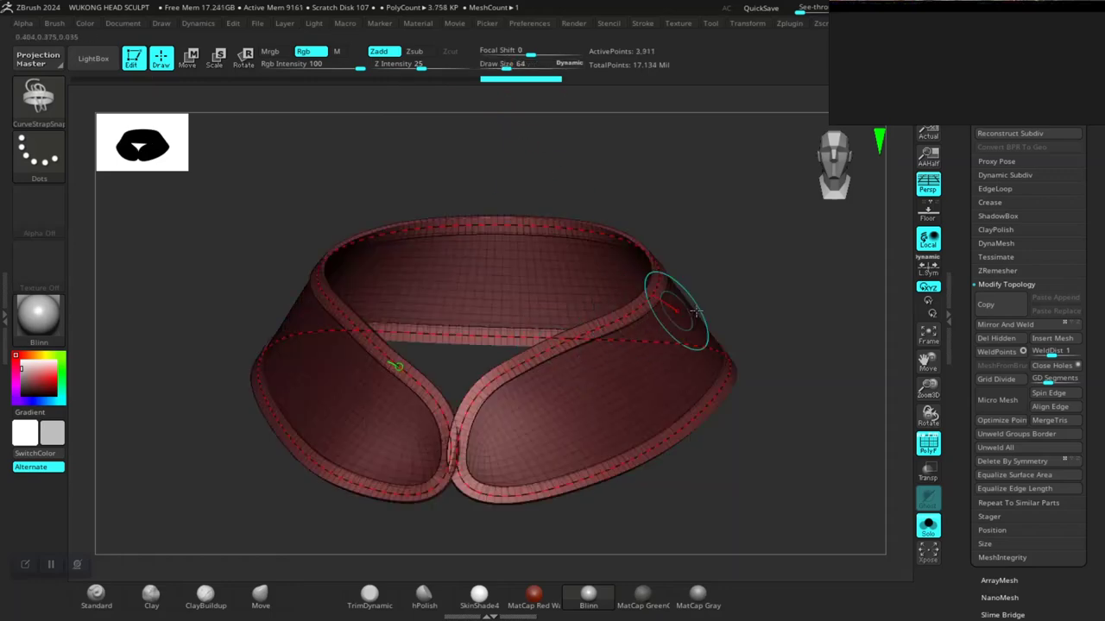
# Leave Solo mode and make the collar with the border strap, Extract3, the active subtool
pyautogui.moveTo(733, 324); pyautogui.dragTo(778, 333)
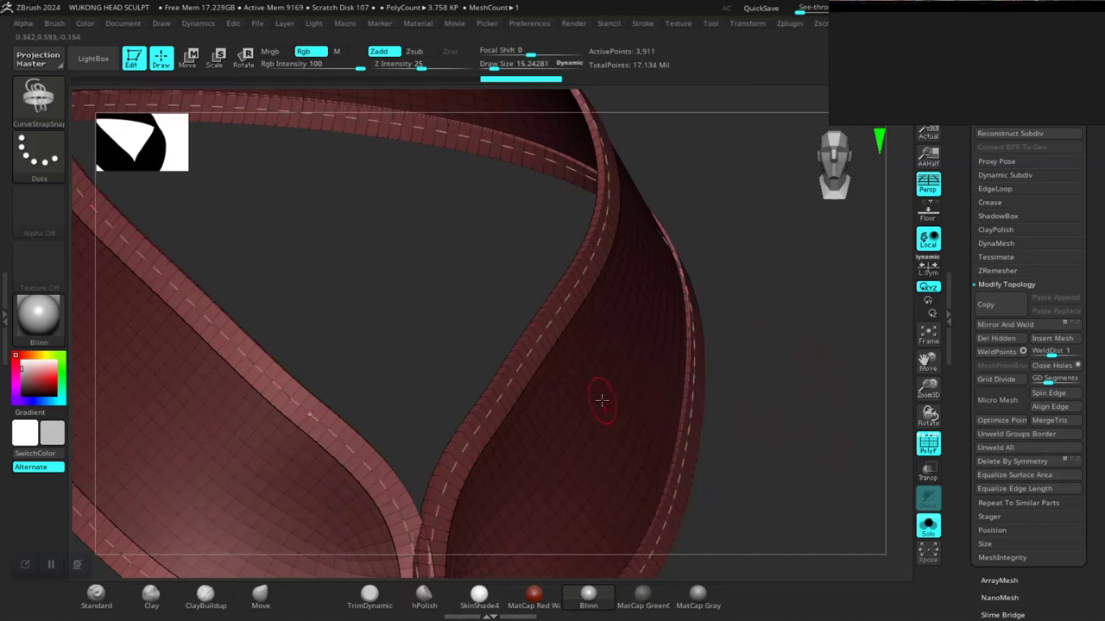
pyautogui.click(927, 525)
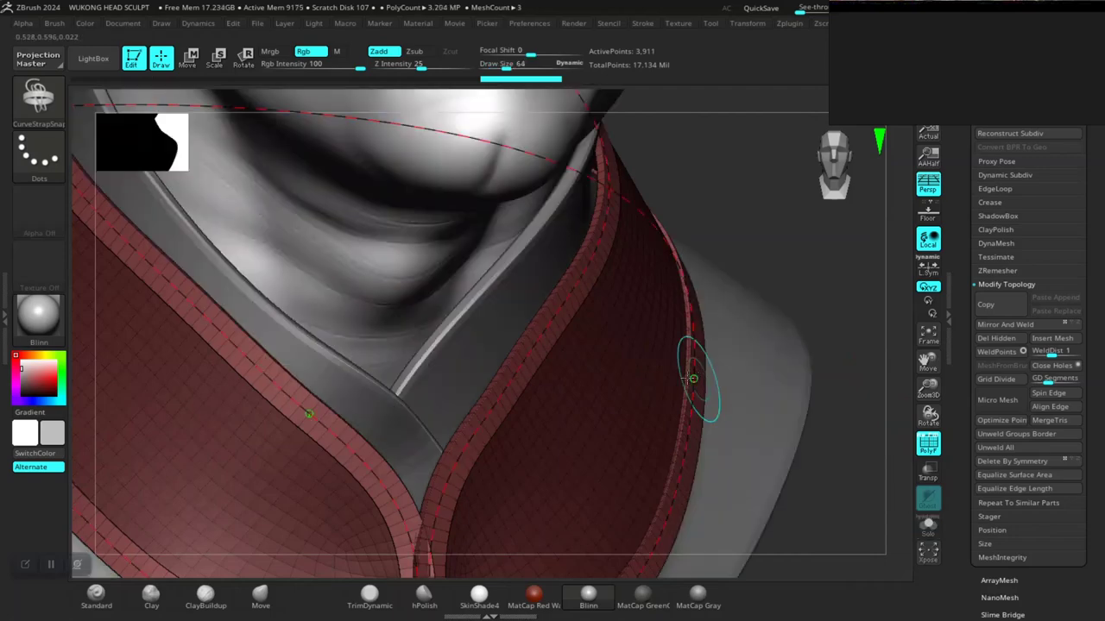
pyautogui.keyDown('alt'); pyautogui.click(497, 332); pyautogui.keyUp('alt')
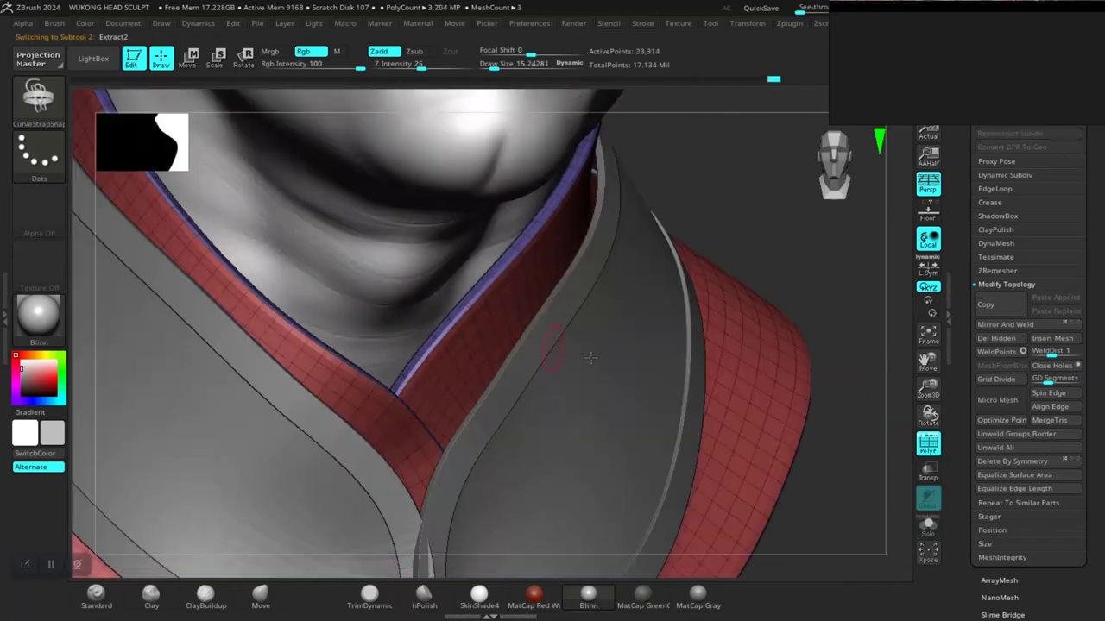
pyautogui.keyDown('alt'); pyautogui.click(572, 326); pyautogui.keyUp('alt')
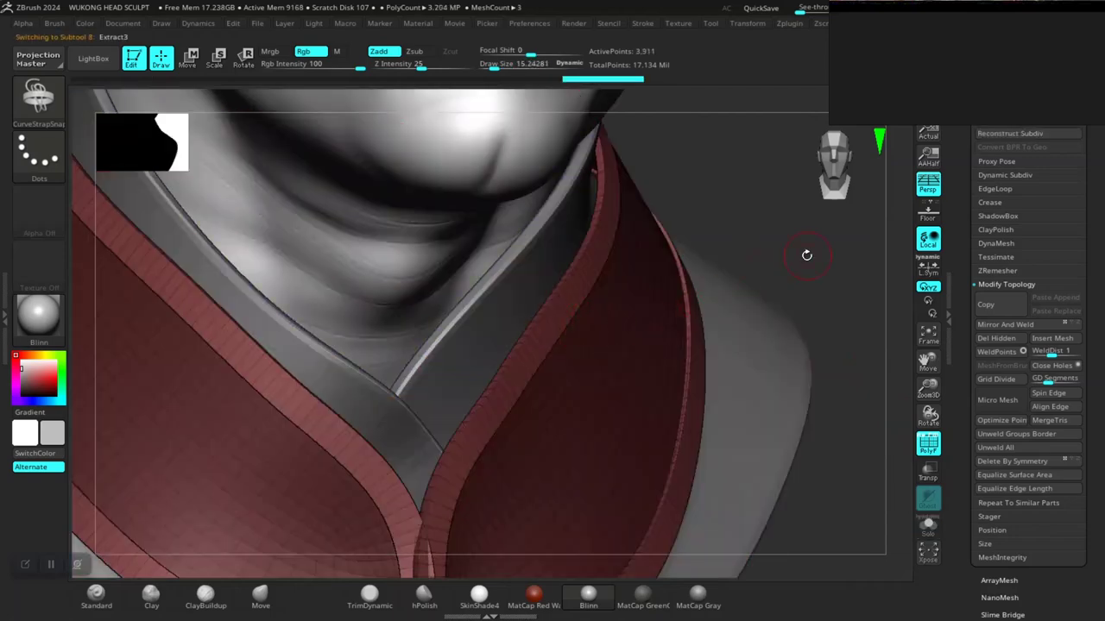
pyautogui.moveTo(806, 255); pyautogui.dragTo(805, 255)
pyautogui.keyDown('alt'); pyautogui.moveTo(713, 222); pyautogui.dragTo(557, 344); pyautogui.keyUp('alt')
pyautogui.moveTo(789, 355)
pyautogui.keyDown('alt'); pyautogui.mouseDown()
pyautogui.moveTo(784, 365)
pyautogui.moveTo(786, 315)
pyautogui.moveTo(776, 340)
pyautogui.mouseUp(); pyautogui.keyUp('alt')
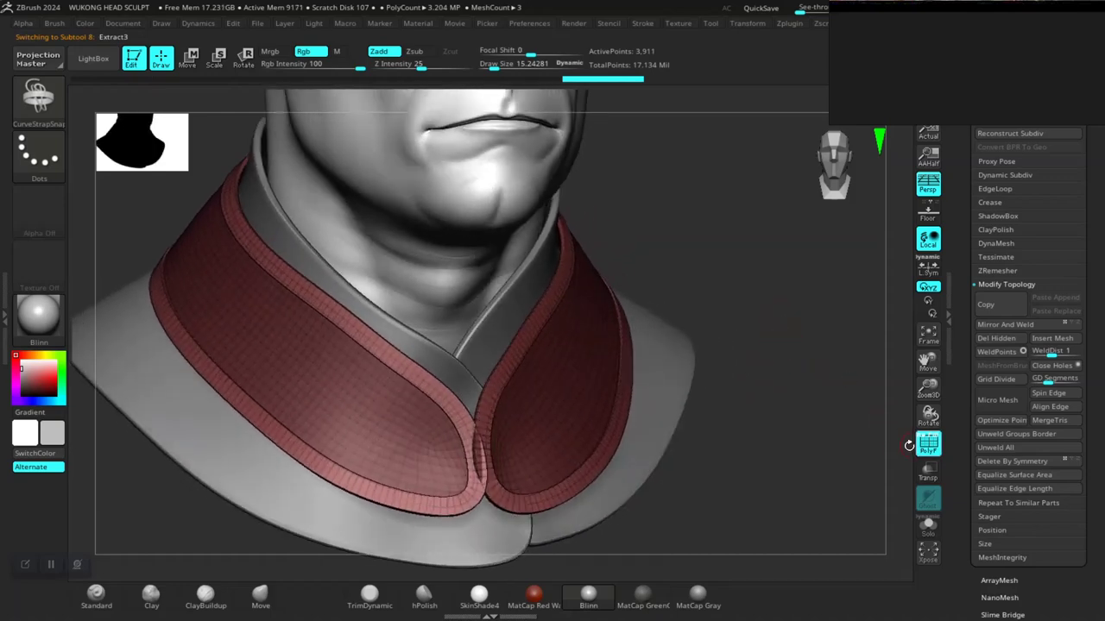
# Turn off the polyframe display and split the border strap from the Extract3 collar into its own subtool
pyautogui.hotkey('shift', 'f')
pyautogui.scroll(3, 956, 411)
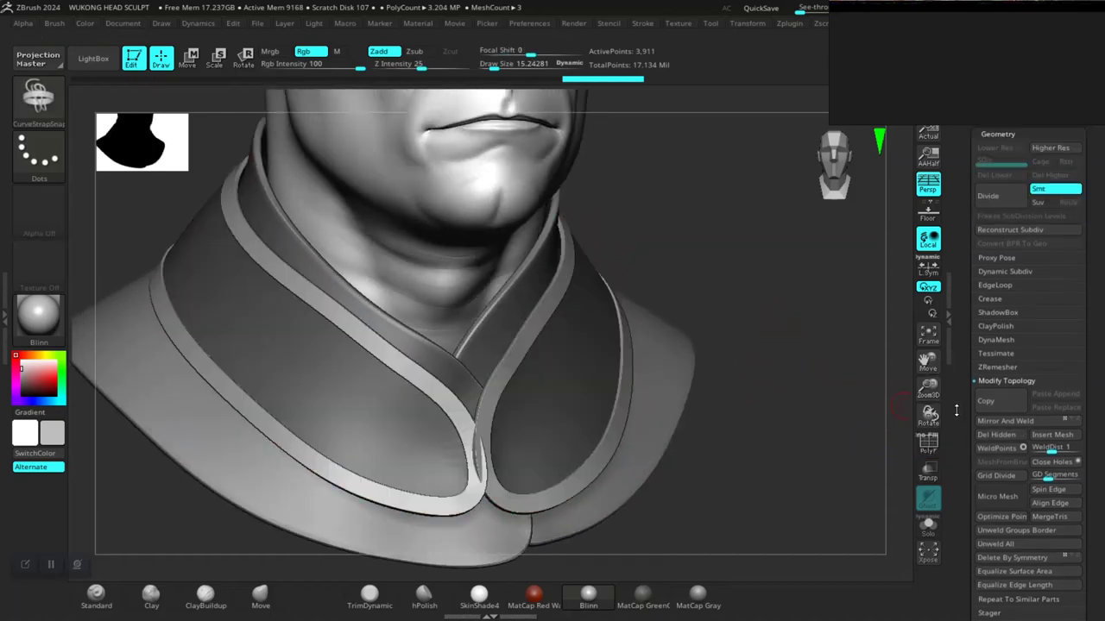
pyautogui.scroll(2, 957, 411)
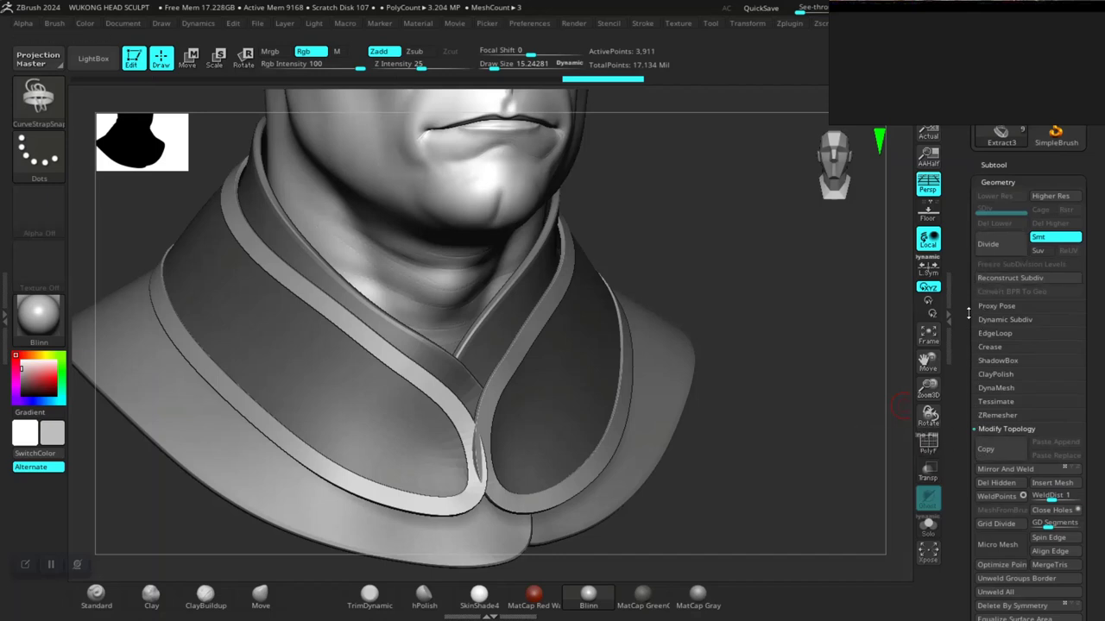
pyautogui.click(994, 166)
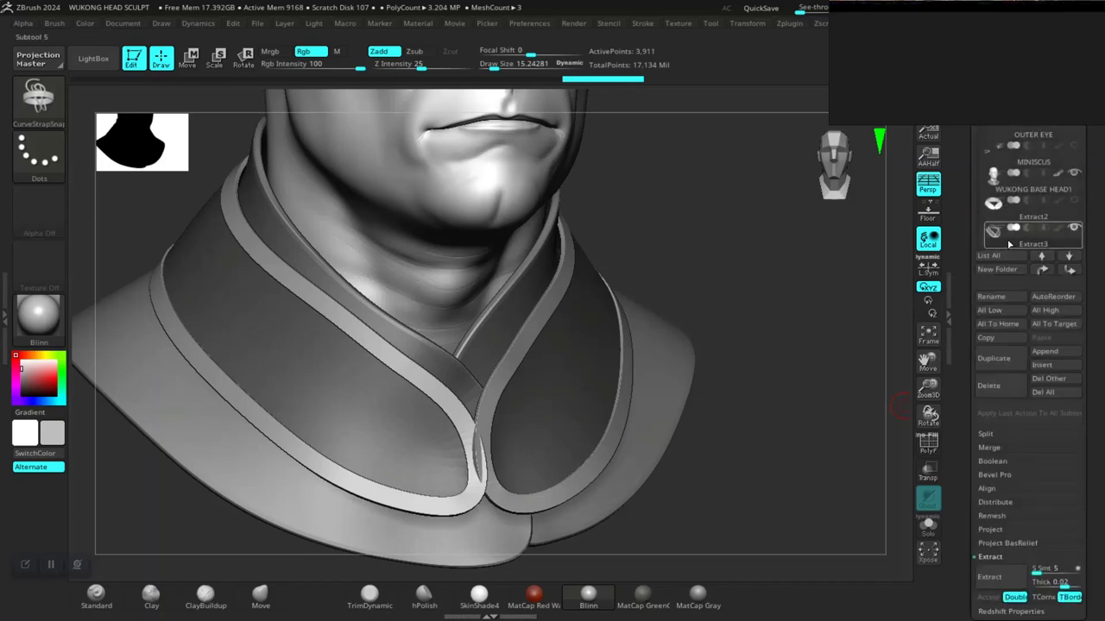
pyautogui.click(989, 436)
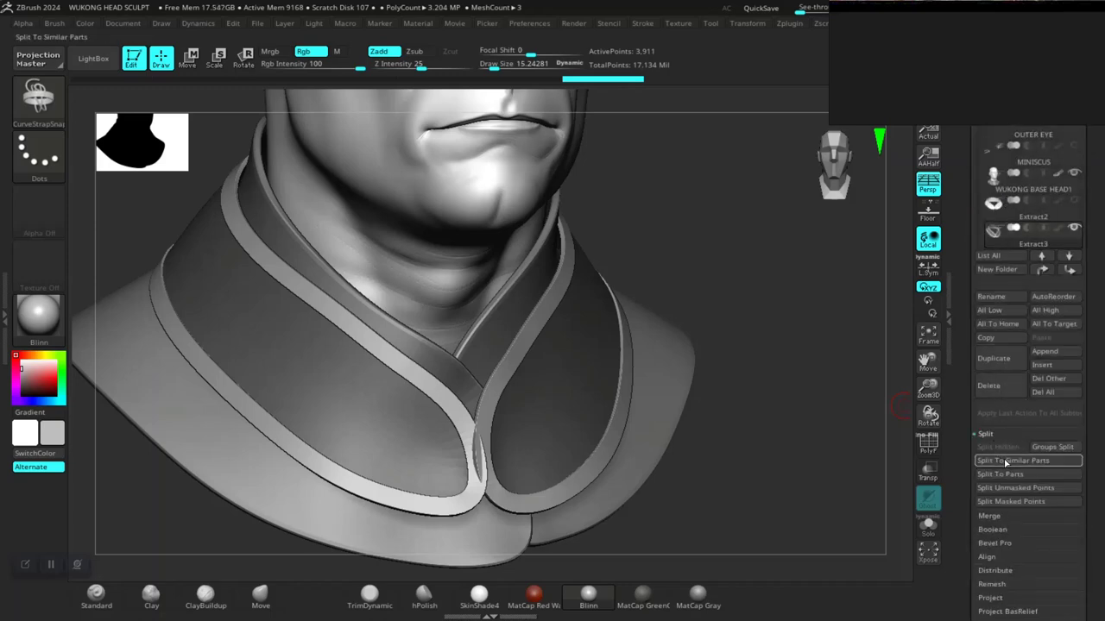
pyautogui.click(958, 486)
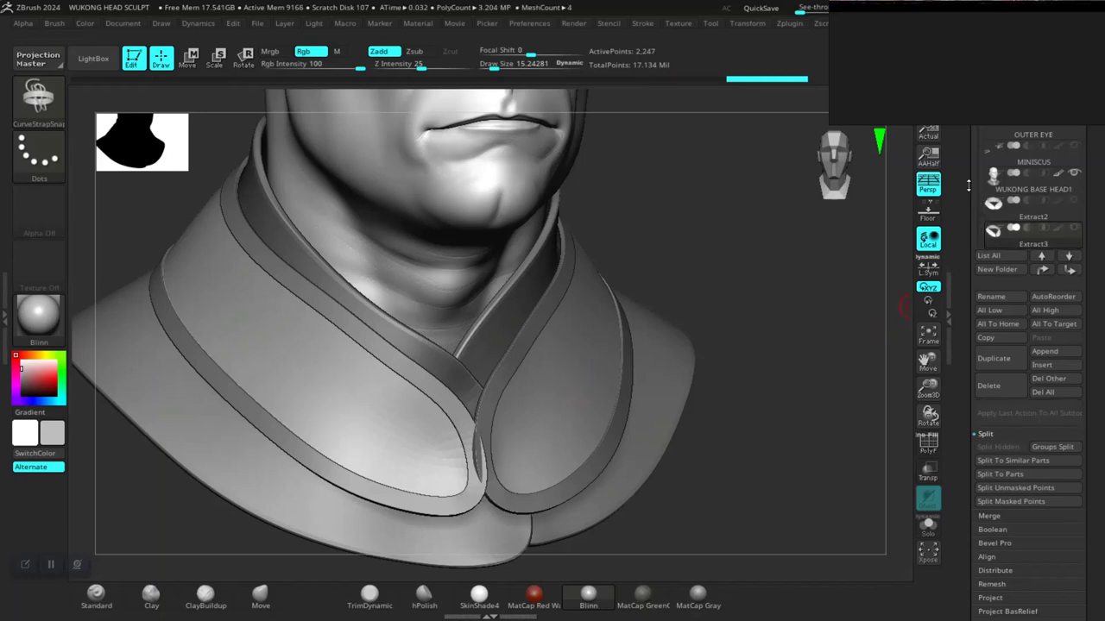
# Show the Extract2 collar in place of Extract3 beneath the Extract4 strap, and check Extract2 in isolation
pyautogui.moveTo(963, 214); pyautogui.dragTo(964, 285)
pyautogui.moveTo(975, 171); pyautogui.dragTo(984, 203)
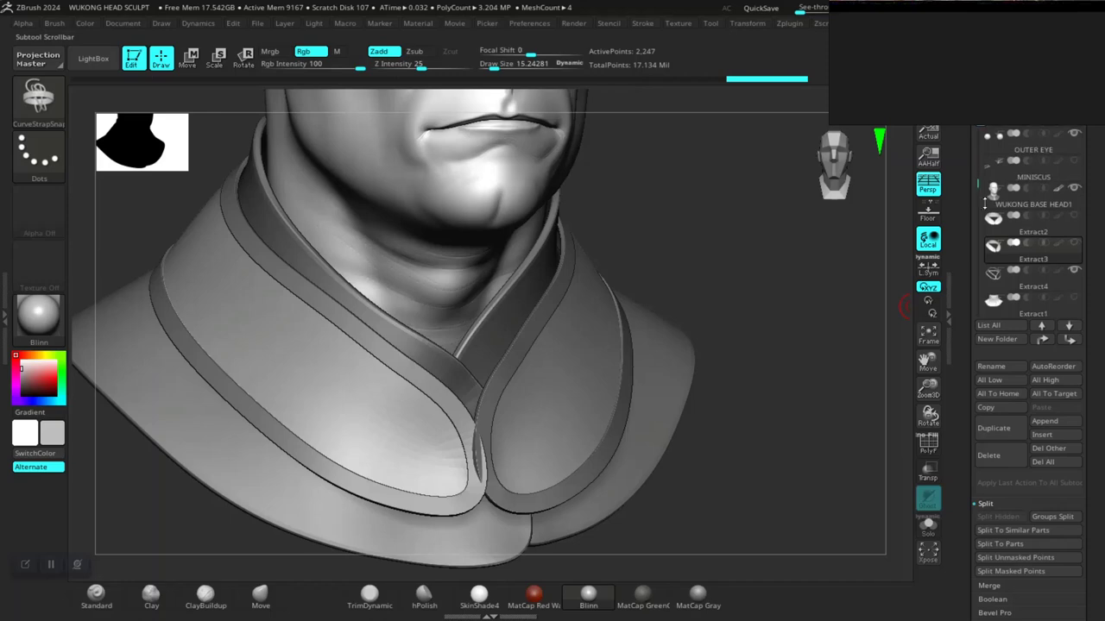
pyautogui.click(1023, 286)
pyautogui.moveTo(787, 394); pyautogui.dragTo(883, 339)
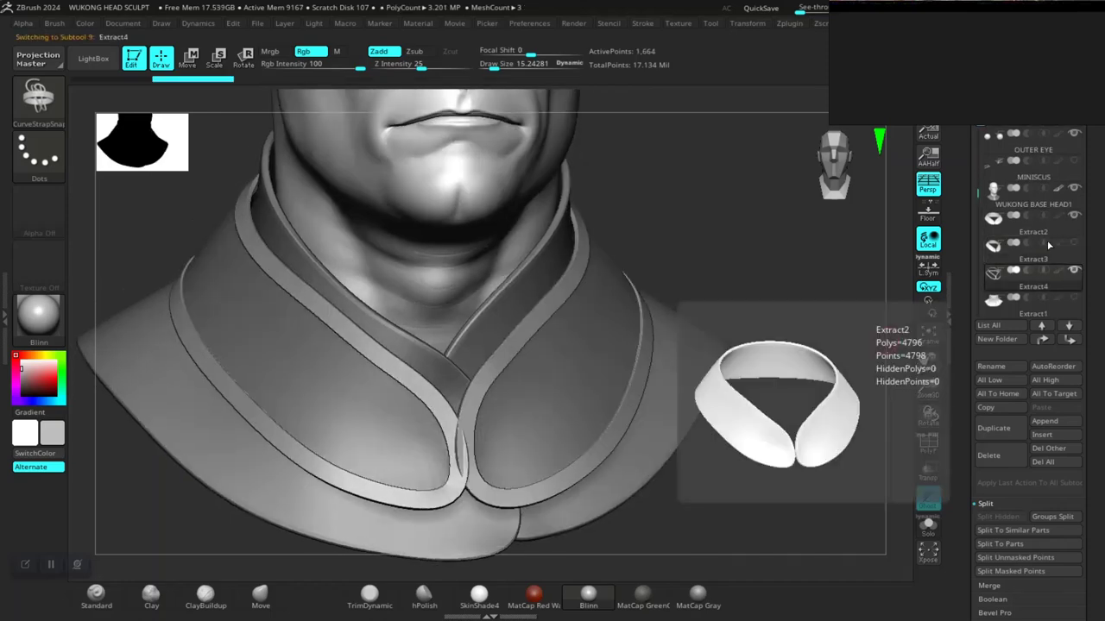
pyautogui.click(927, 525)
pyautogui.moveTo(831, 454); pyautogui.dragTo(879, 374)
pyautogui.click(1044, 233)
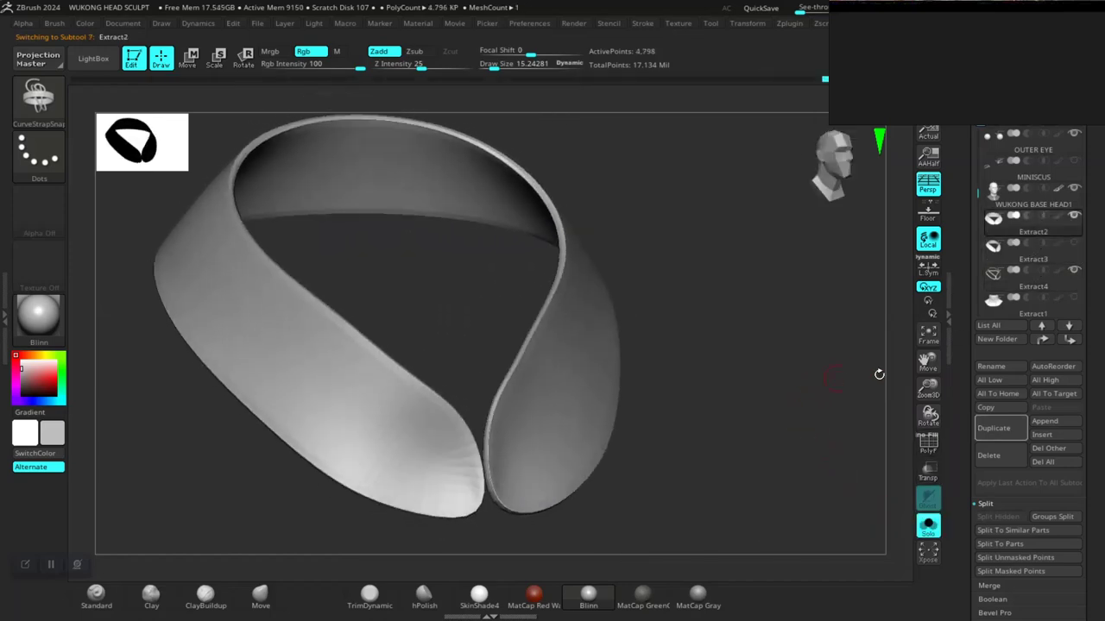
pyautogui.click(929, 529)
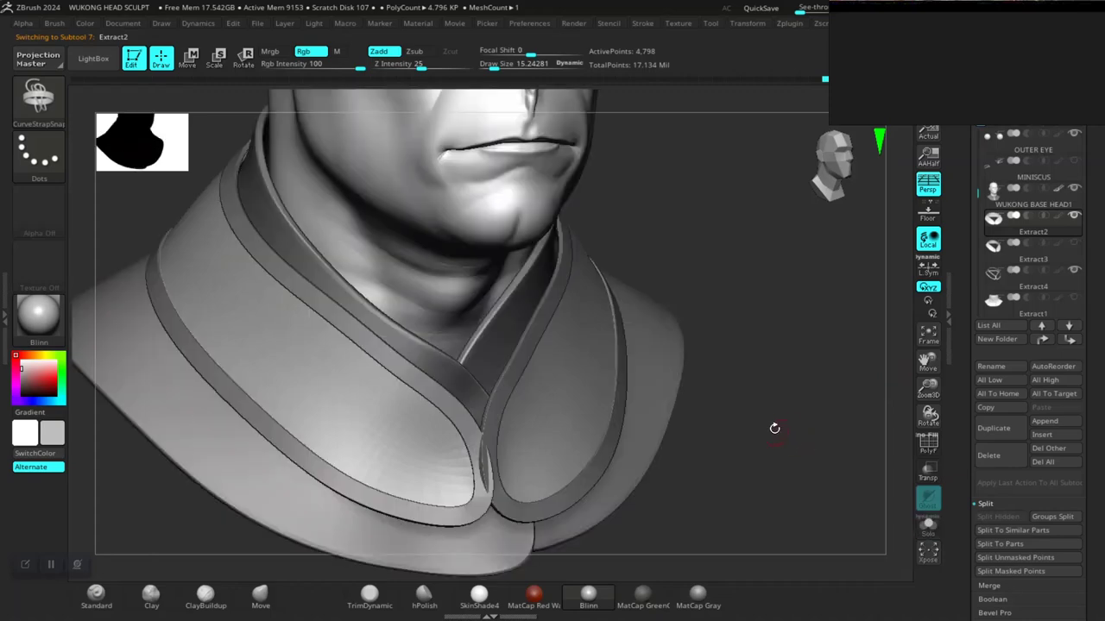
# Activate the Extract4 border strap and mask its viewer's-left half with a topological mask along the polygon flow
pyautogui.moveTo(795, 430)
pyautogui.mouseDown()
pyautogui.moveTo(817, 451)
pyautogui.moveTo(802, 422)
pyautogui.moveTo(790, 430)
pyautogui.mouseUp()
pyautogui.keyDown('alt'); pyautogui.click(479, 378); pyautogui.keyUp('alt')
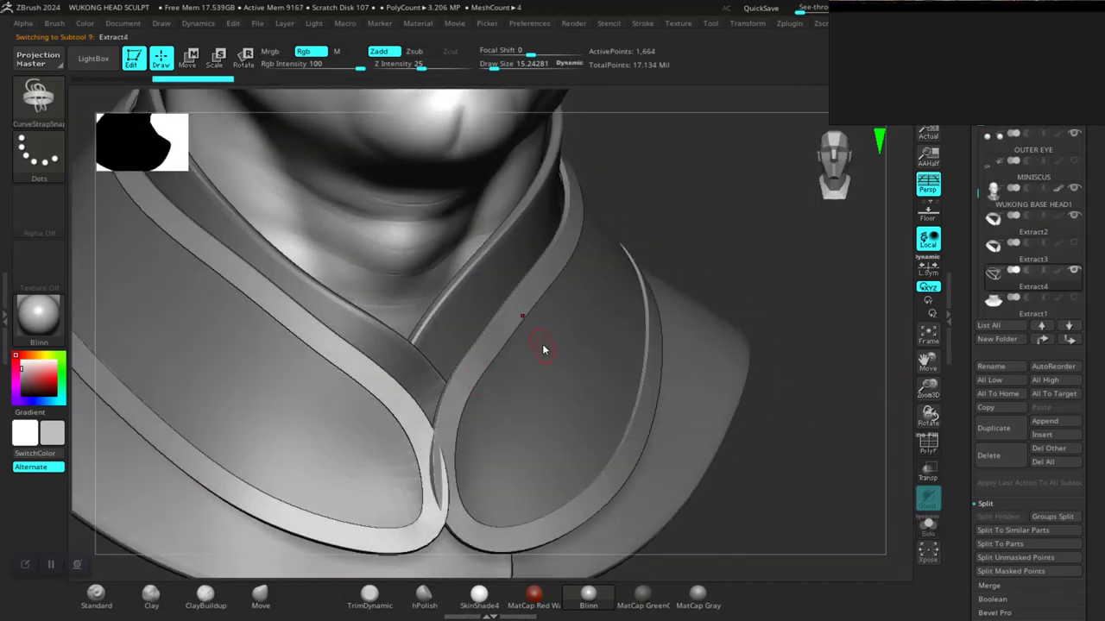
pyautogui.press('space')
pyautogui.hotkey('shift', 'f')
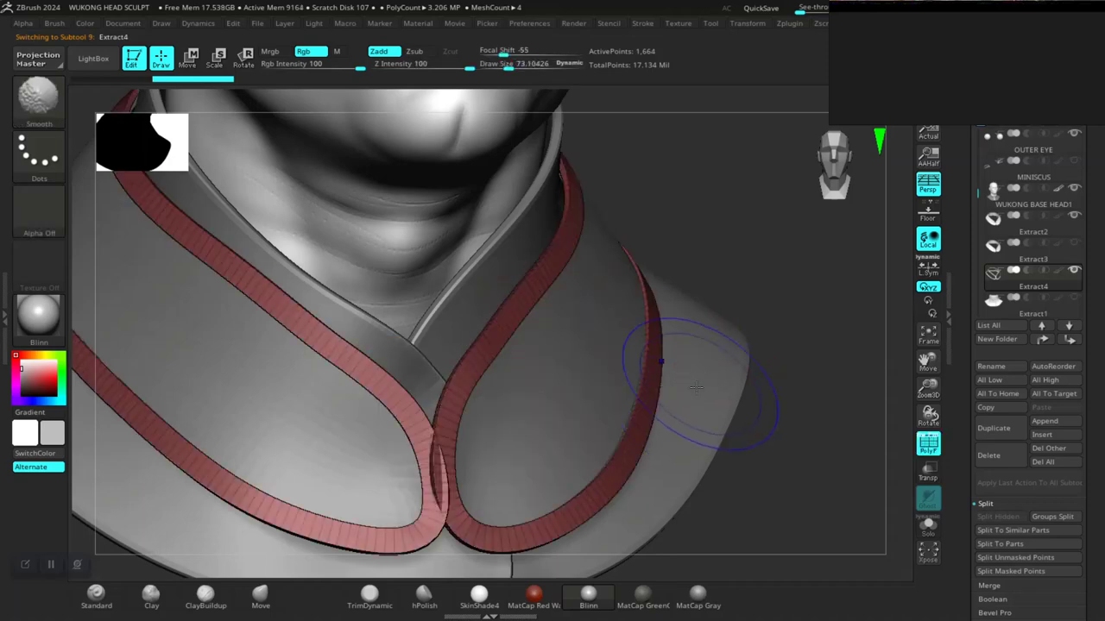
pyautogui.keyDown('alt'); pyautogui.moveTo(767, 478); pyautogui.dragTo(775, 394); pyautogui.keyUp('alt')
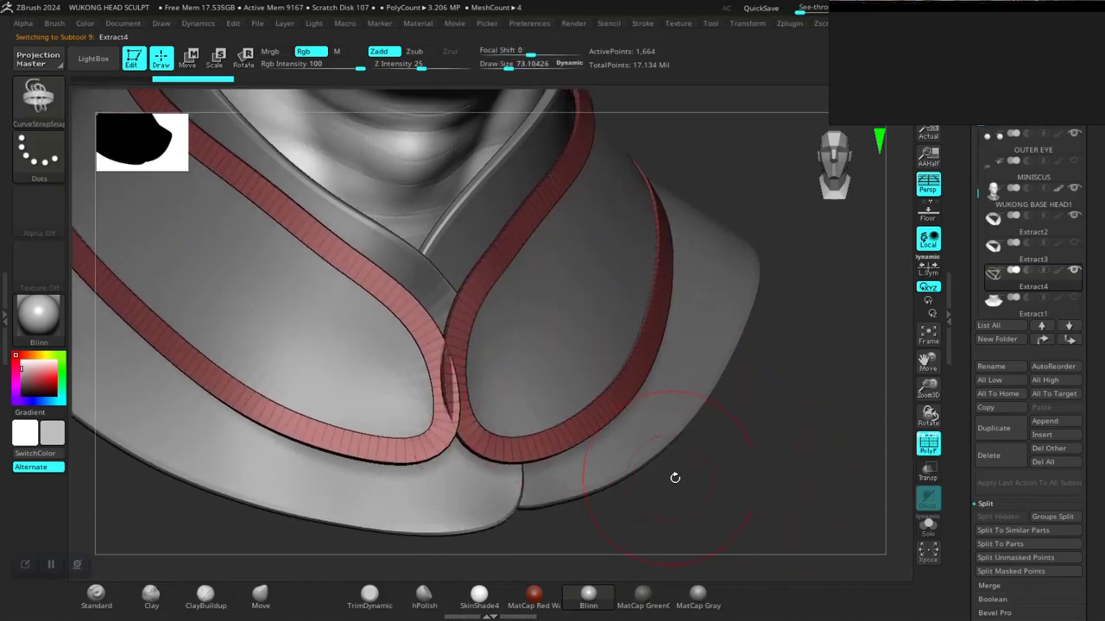
pyautogui.moveTo(675, 478); pyautogui.dragTo(661, 483)
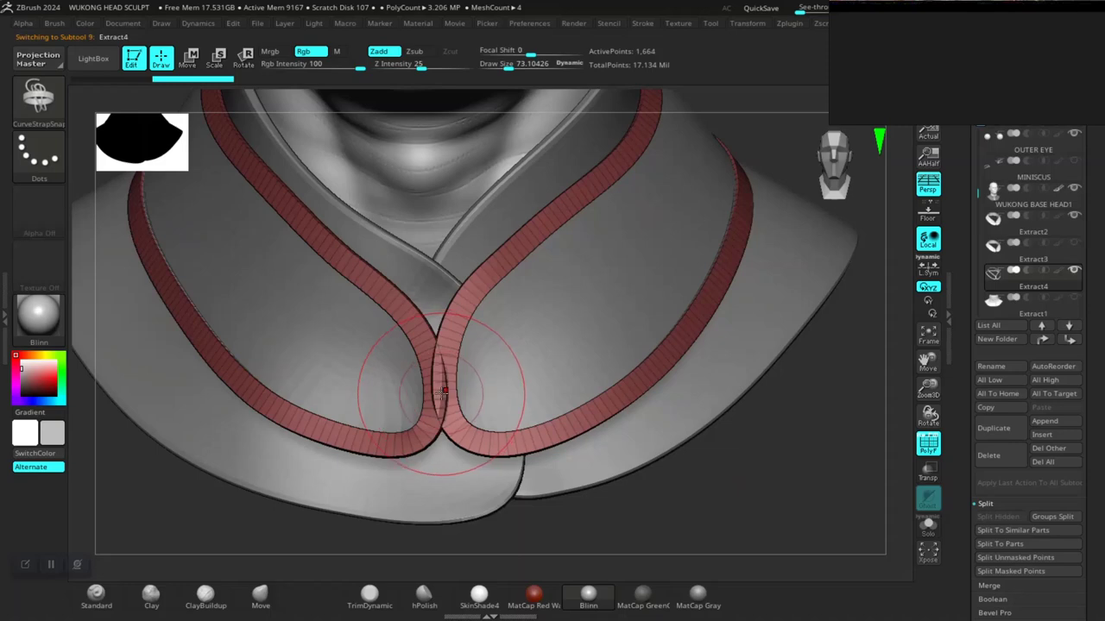
pyautogui.press('w')
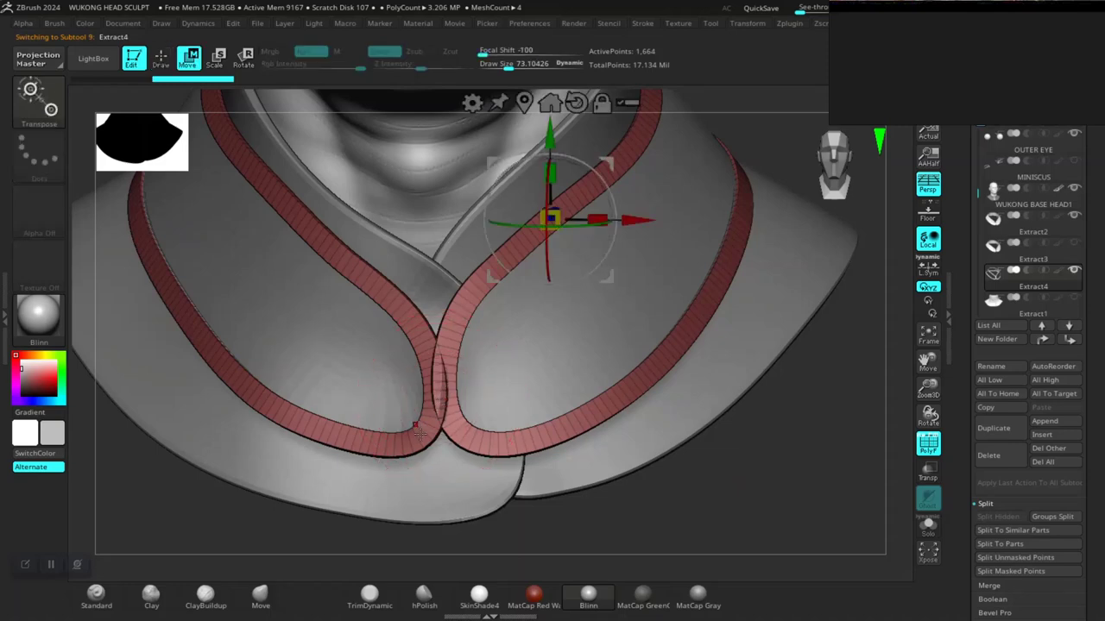
pyautogui.keyDown('ctrl'); pyautogui.moveTo(419, 432); pyautogui.dragTo(314, 313); pyautogui.keyUp('ctrl')
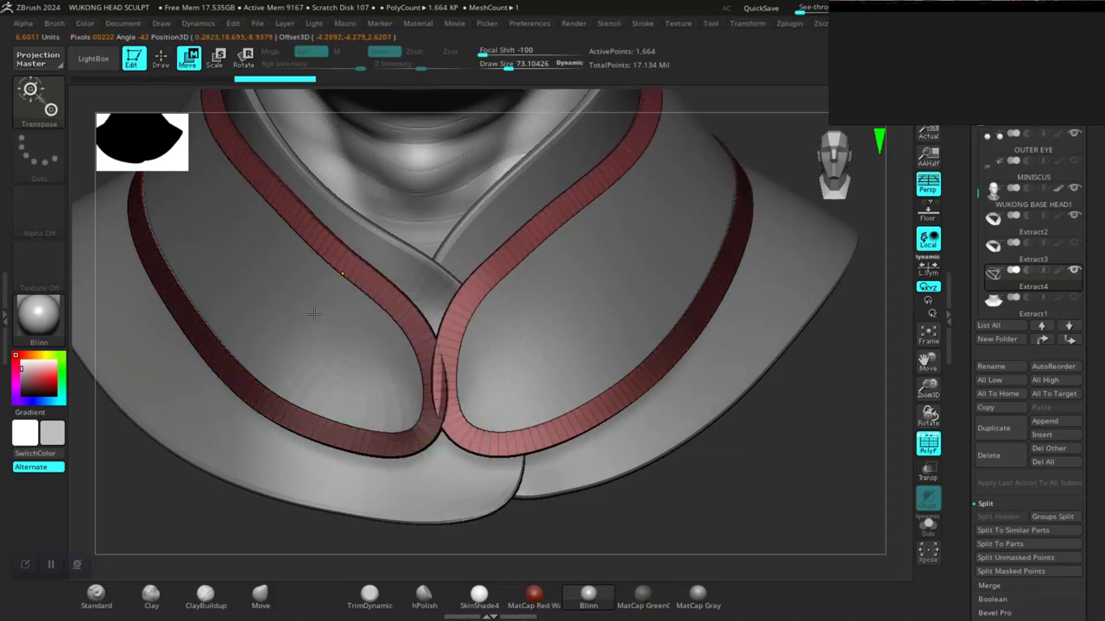
pyautogui.press('y')
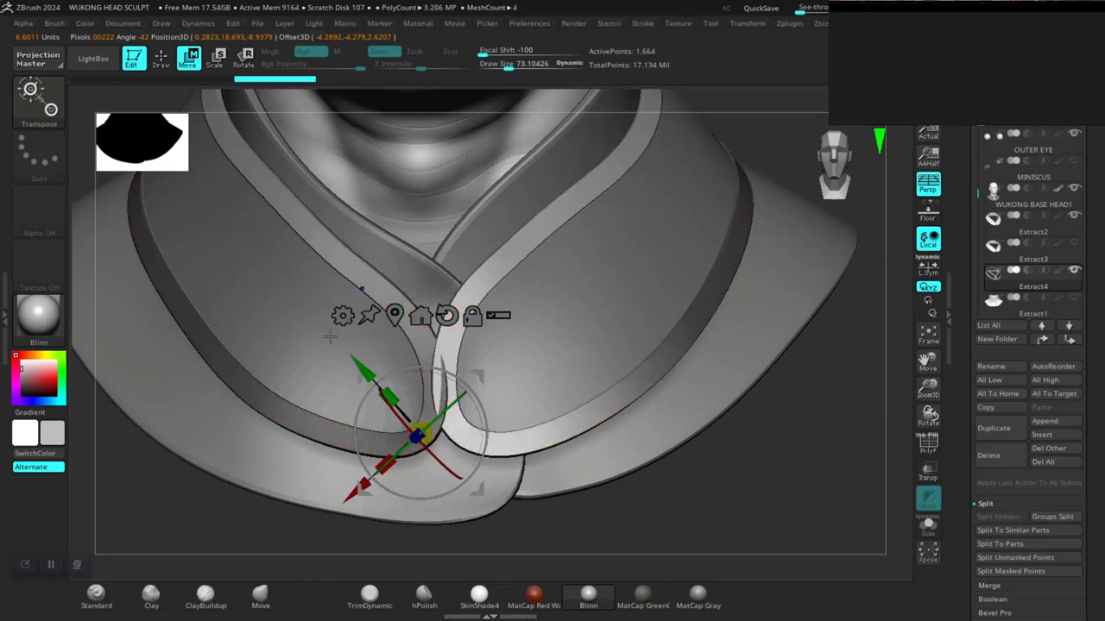
pyautogui.press('q')
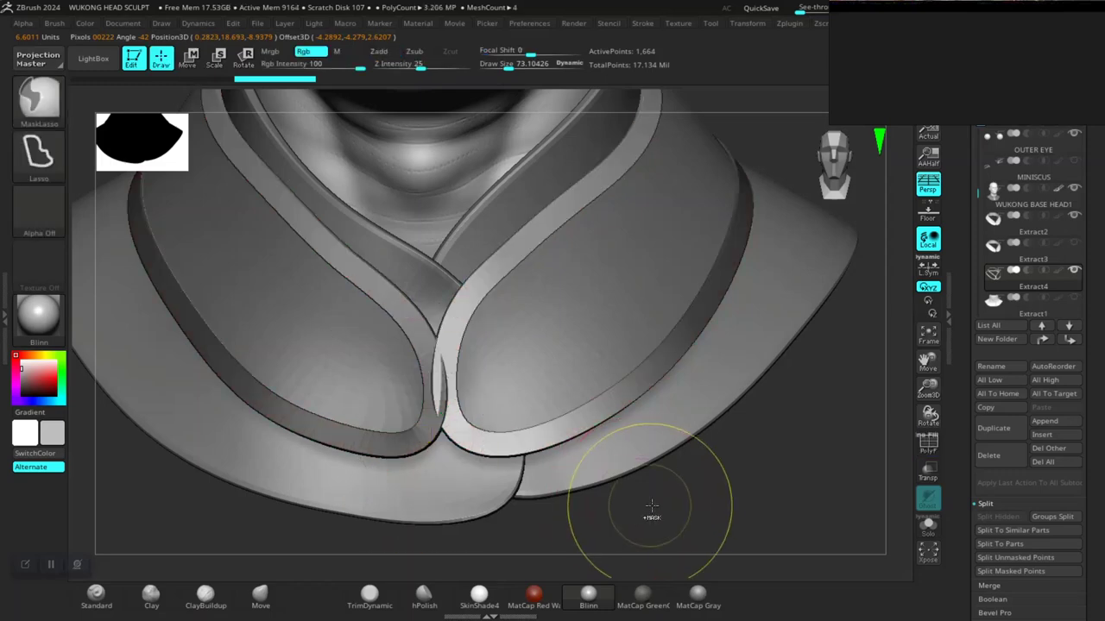
# Separate the strap's overlapping halves at the front centre using the Move brush at draw size 140, inverting the mask to adjust each side
pyautogui.press('space')
pyautogui.moveTo(490, 380); pyautogui.dragTo(495, 380)
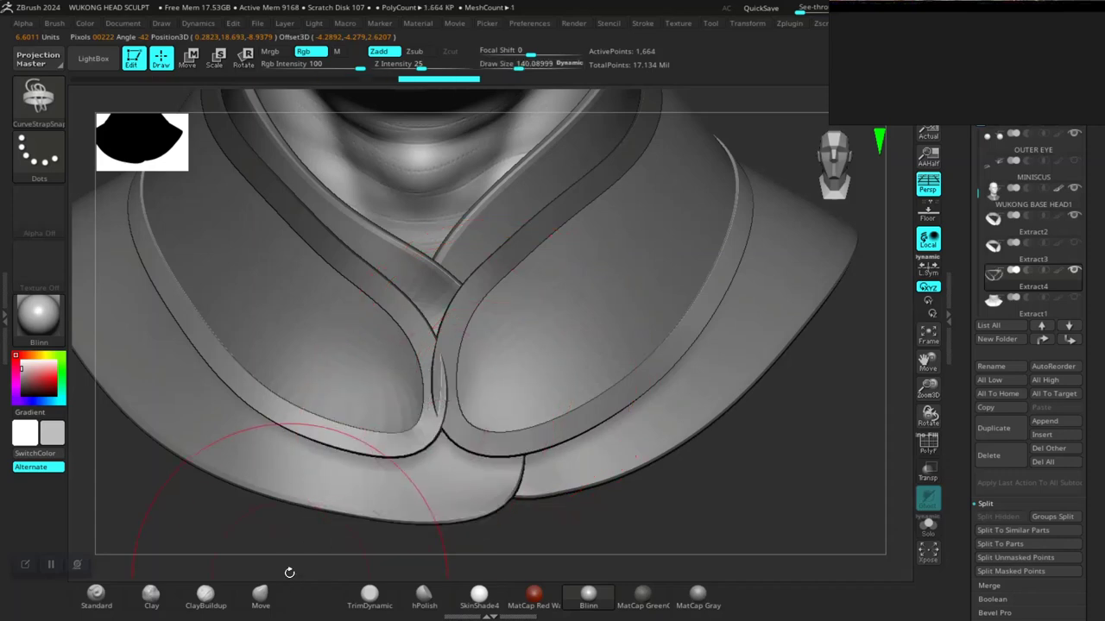
pyautogui.click(260, 593)
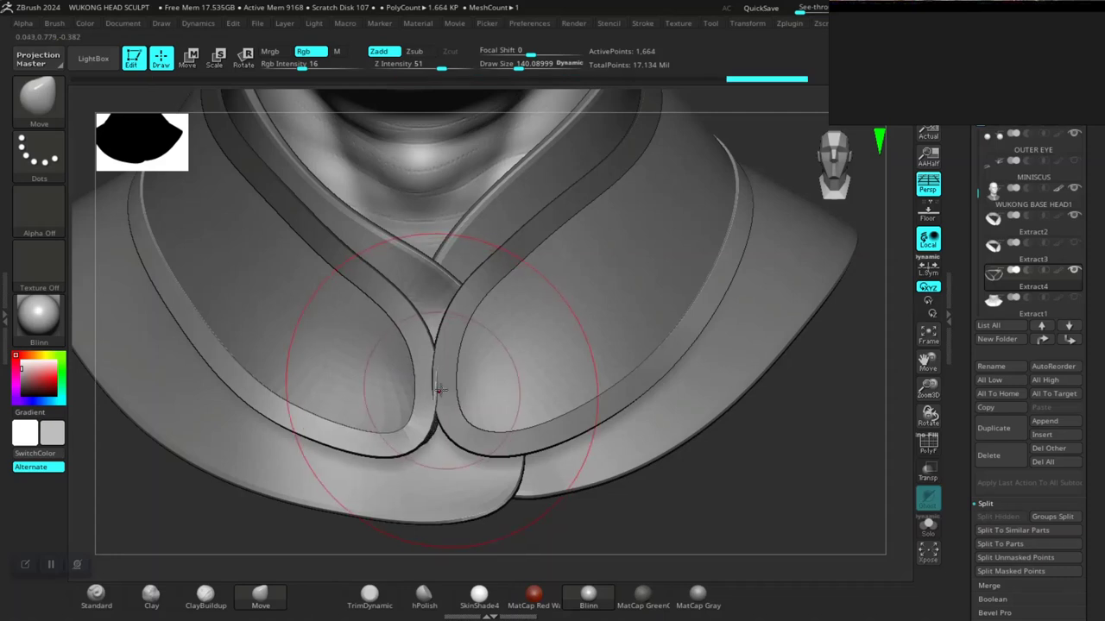
pyautogui.keyDown('ctrl'); pyautogui.click(660, 527); pyautogui.keyUp('ctrl')
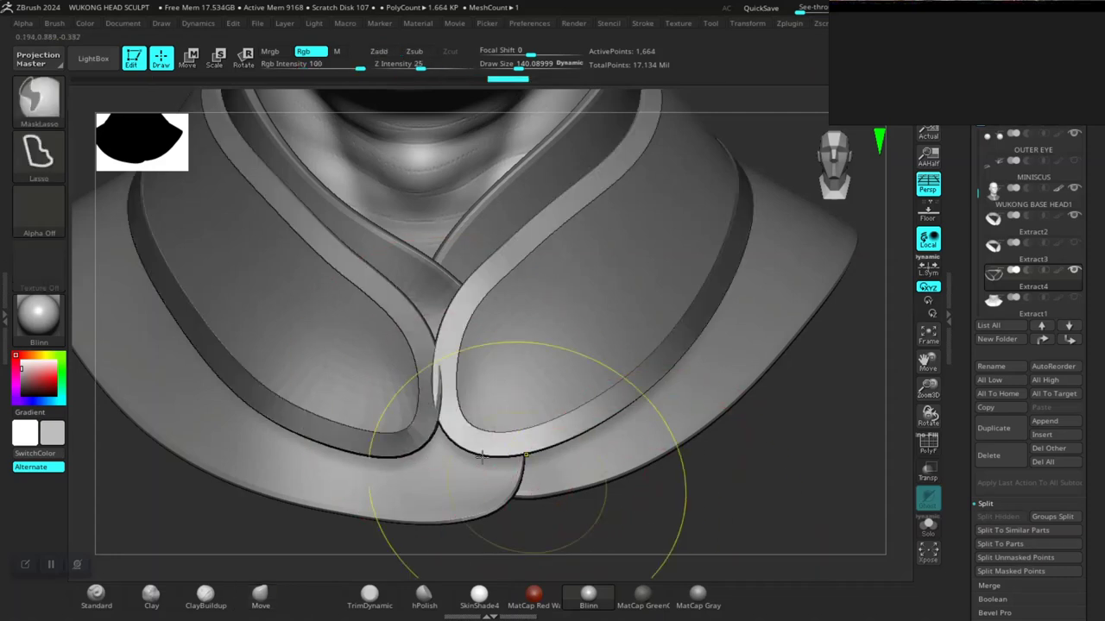
pyautogui.moveTo(441, 389); pyautogui.dragTo(449, 386)
# Clear the mask and thicken the whole border strap slightly with the Inflate deformation
pyautogui.keyDown('alt'); pyautogui.moveTo(624, 481); pyautogui.dragTo(595, 466); pyautogui.keyUp('alt')
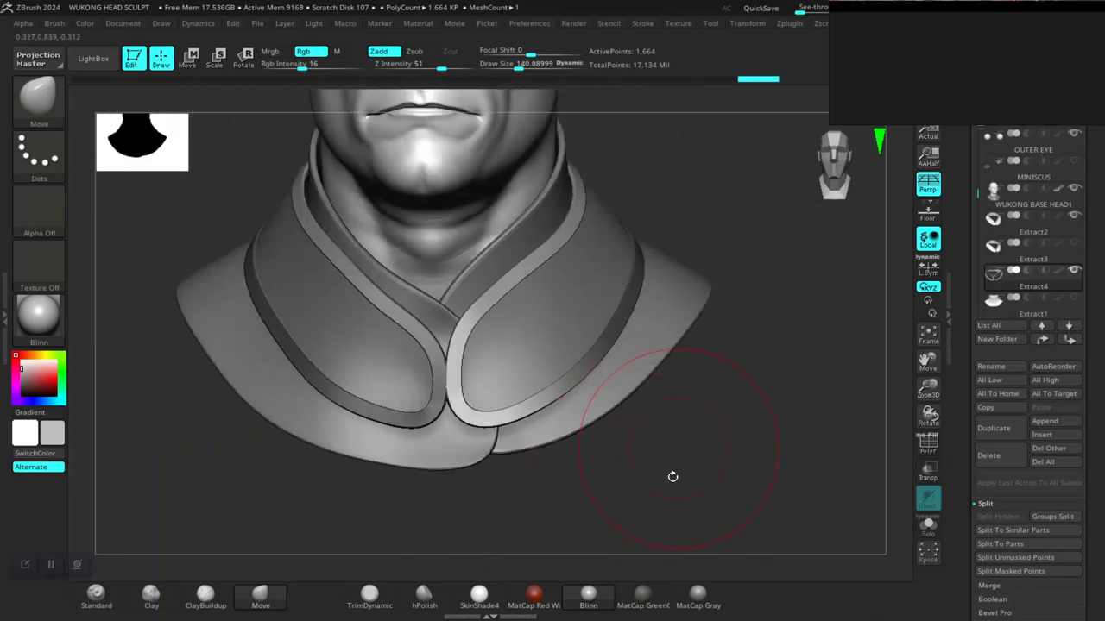
pyautogui.keyDown('alt'); pyautogui.moveTo(672, 476); pyautogui.dragTo(677, 523); pyautogui.keyUp('alt')
pyautogui.moveTo(710, 436); pyautogui.dragTo(777, 415)
pyautogui.moveTo(695, 355)
pyautogui.keyDown('alt'); pyautogui.mouseDown()
pyautogui.moveTo(714, 464)
pyautogui.moveTo(740, 370)
pyautogui.moveTo(752, 388)
pyautogui.moveTo(678, 382)
pyautogui.moveTo(708, 410)
pyautogui.moveTo(585, 338)
pyautogui.mouseUp(); pyautogui.keyUp('alt')
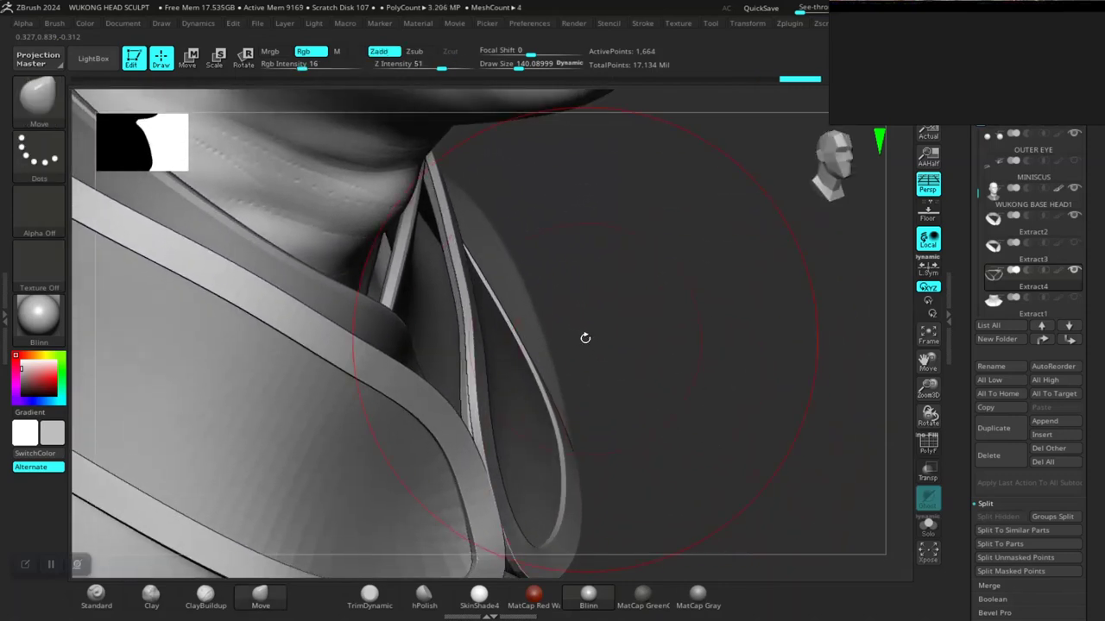
pyautogui.click(952, 447)
pyautogui.moveTo(747, 434); pyautogui.dragTo(886, 405)
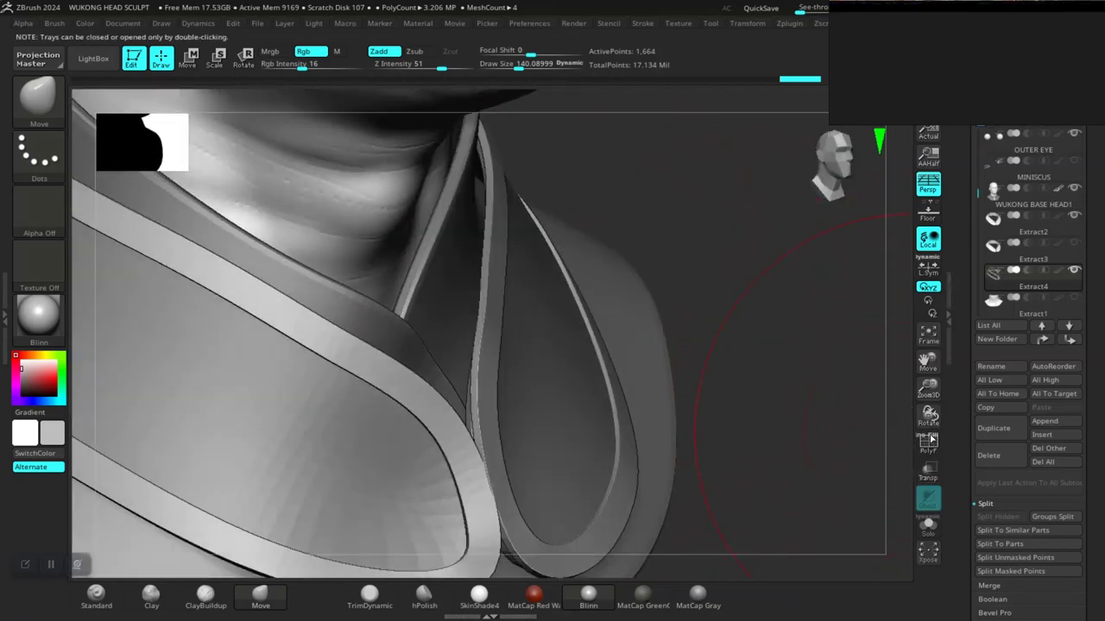
pyautogui.moveTo(956, 487); pyautogui.dragTo(970, 314)
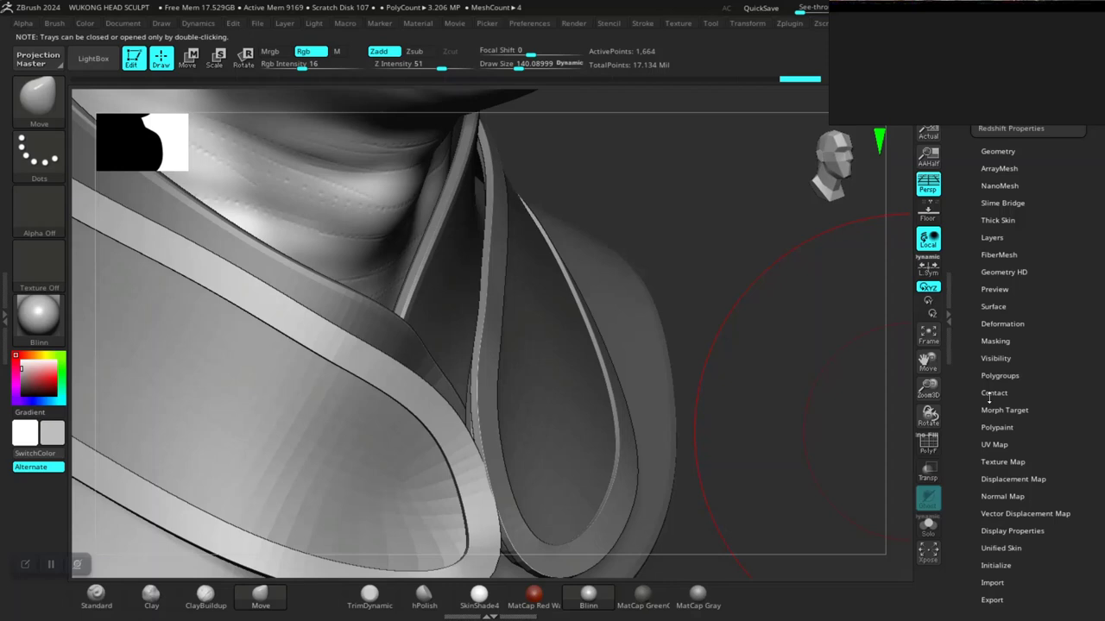
pyautogui.click(1002, 323)
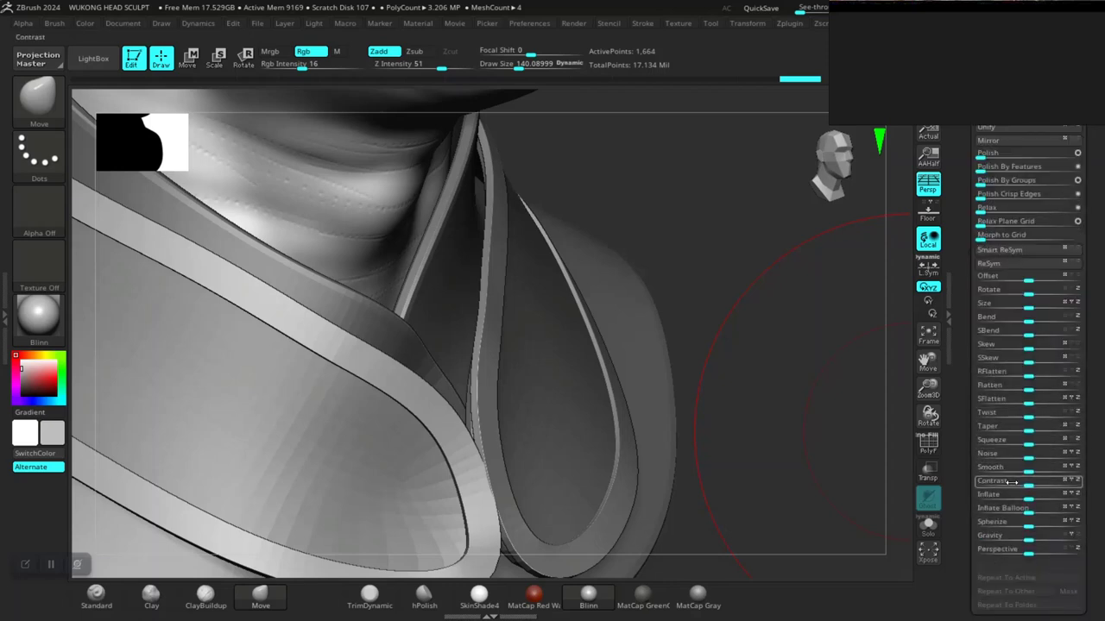
pyautogui.moveTo(1028, 494); pyautogui.dragTo(1032, 498)
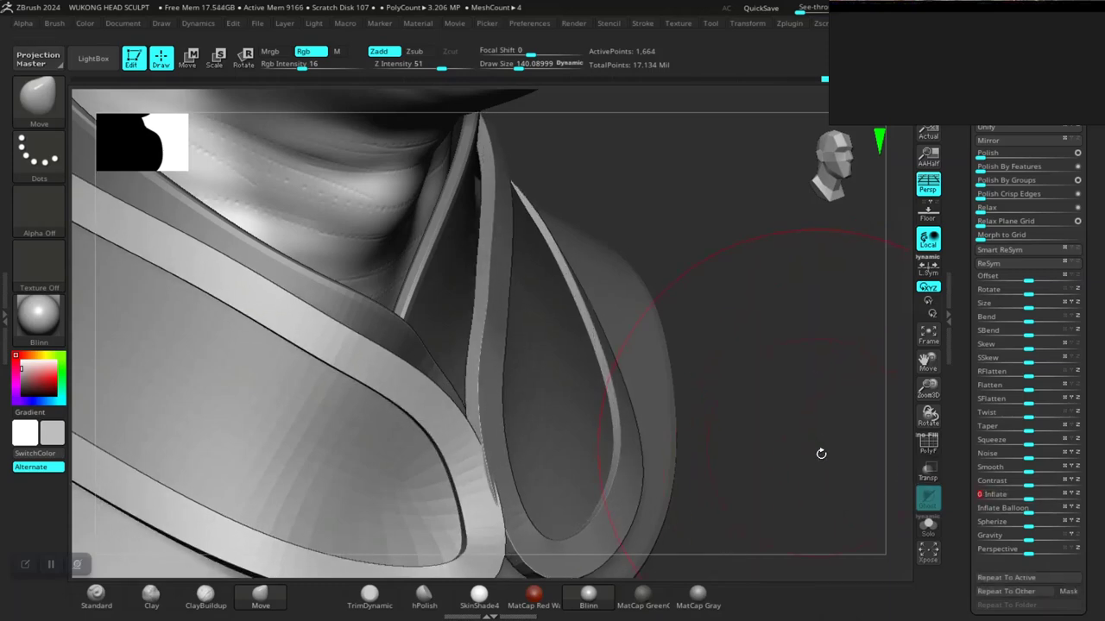
# Step through the undo history to compare the strap's inflation, examining its fit on the collar from the front and side
pyautogui.moveTo(821, 453)
pyautogui.mouseDown()
pyautogui.moveTo(838, 472)
pyautogui.moveTo(812, 457)
pyautogui.mouseUp()
pyautogui.moveTo(675, 423); pyautogui.dragTo(684, 425)
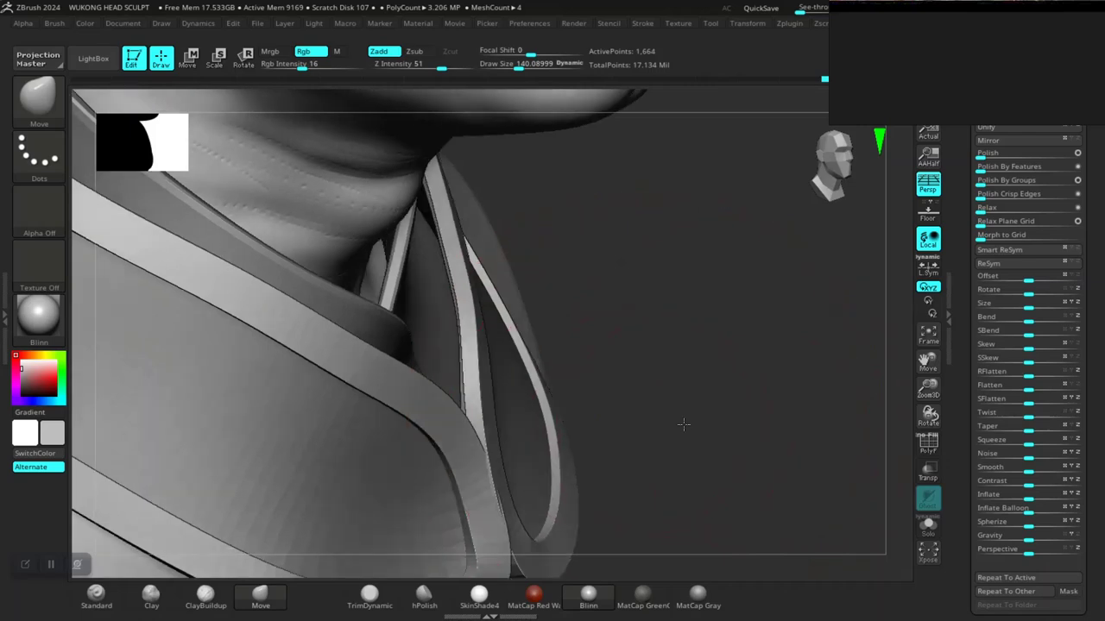
pyautogui.hotkey('ctrl', 'z')
pyautogui.hotkey('ctrl', 'z')
pyautogui.hotkey('ctrl', 'z')
pyautogui.keyDown('alt'); pyautogui.moveTo(611, 342); pyautogui.dragTo(594, 345); pyautogui.keyUp('alt')
pyautogui.moveTo(656, 378); pyautogui.dragTo(626, 363)
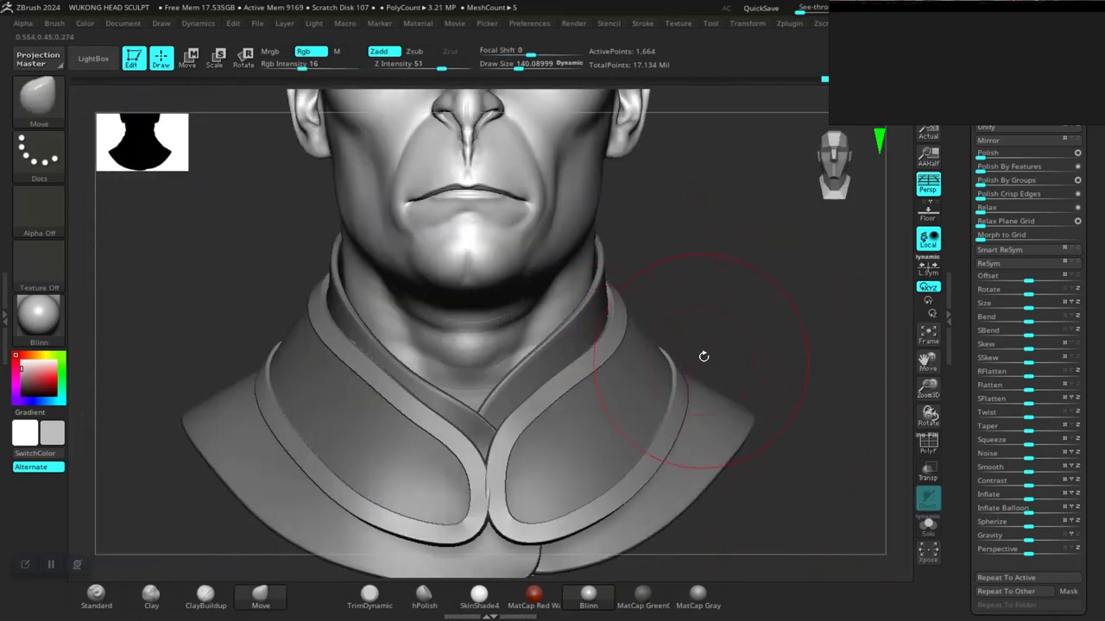
pyautogui.moveTo(703, 358); pyautogui.dragTo(706, 490)
pyautogui.moveTo(715, 402); pyautogui.dragTo(734, 426)
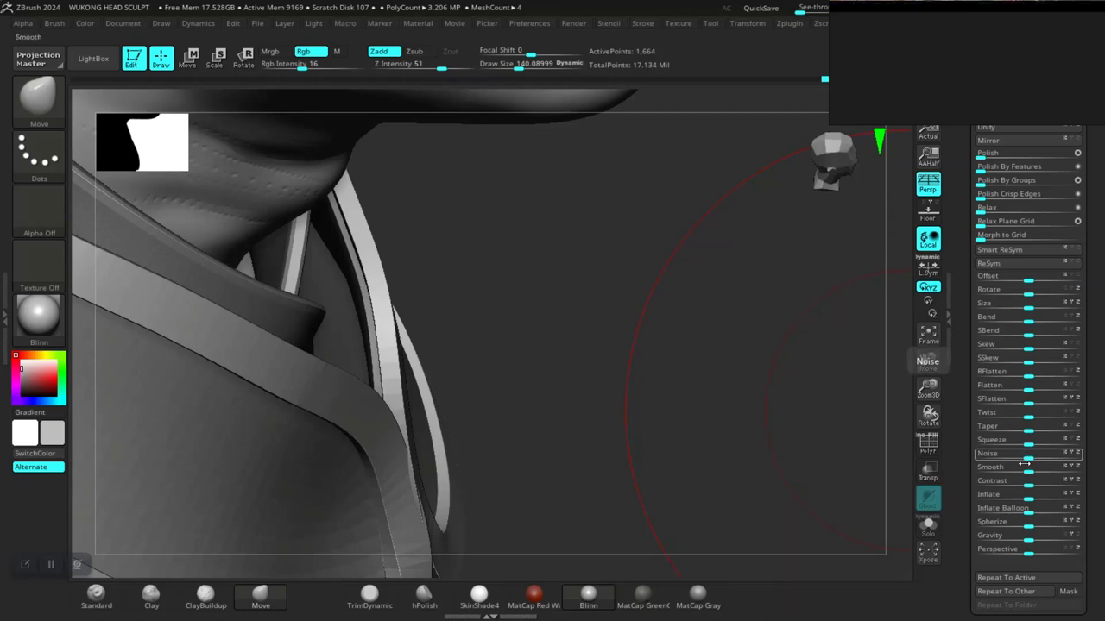
# Apply a further slight Inflate deformation to the border strap and check its edge against the collar from the side
pyautogui.moveTo(1028, 498); pyautogui.dragTo(1032, 499)
pyautogui.moveTo(680, 475)
pyautogui.keyDown('ctrl'); pyautogui.mouseDown(button='right')
pyautogui.moveTo(668, 405)
pyautogui.moveTo(617, 371)
pyautogui.moveTo(696, 372)
pyautogui.moveTo(670, 400)
pyautogui.moveTo(685, 393)
pyautogui.moveTo(721, 510)
pyautogui.mouseUp(button='right'); pyautogui.keyUp('ctrl')
pyautogui.moveTo(722, 510); pyautogui.dragTo(707, 459)
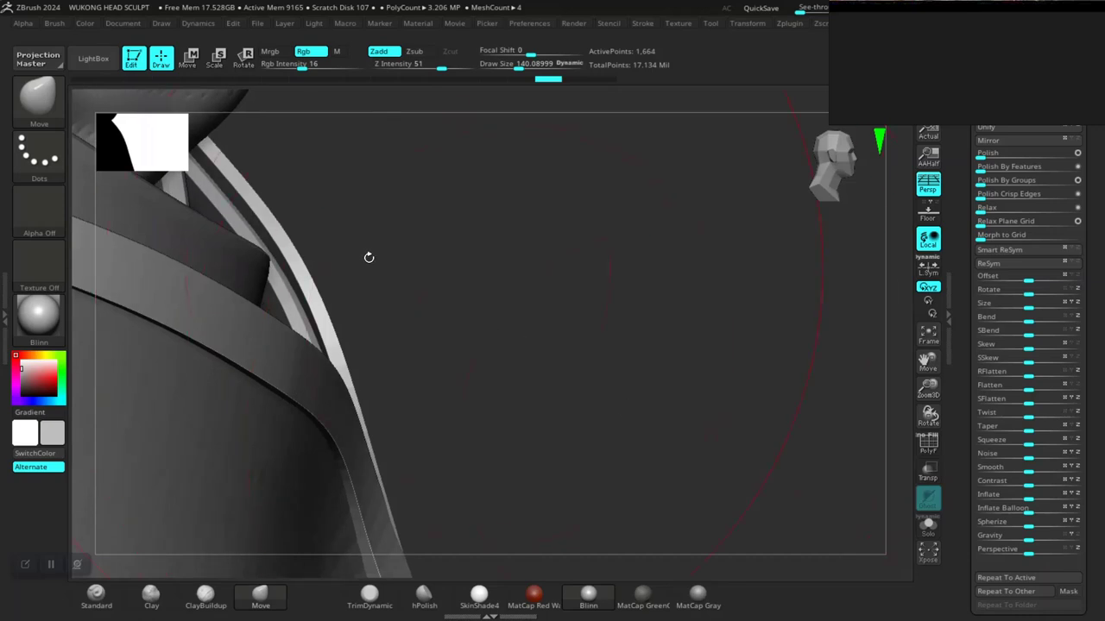
# Undo the last change to the border strap and reapply a slight Inflate deformation, checking its edge against the collar from the side
pyautogui.moveTo(380, 281); pyautogui.dragTo(377, 291, button='right')
pyautogui.moveTo(539, 367); pyautogui.dragTo(556, 388, button='right')
pyautogui.moveTo(556, 389); pyautogui.dragTo(406, 324)
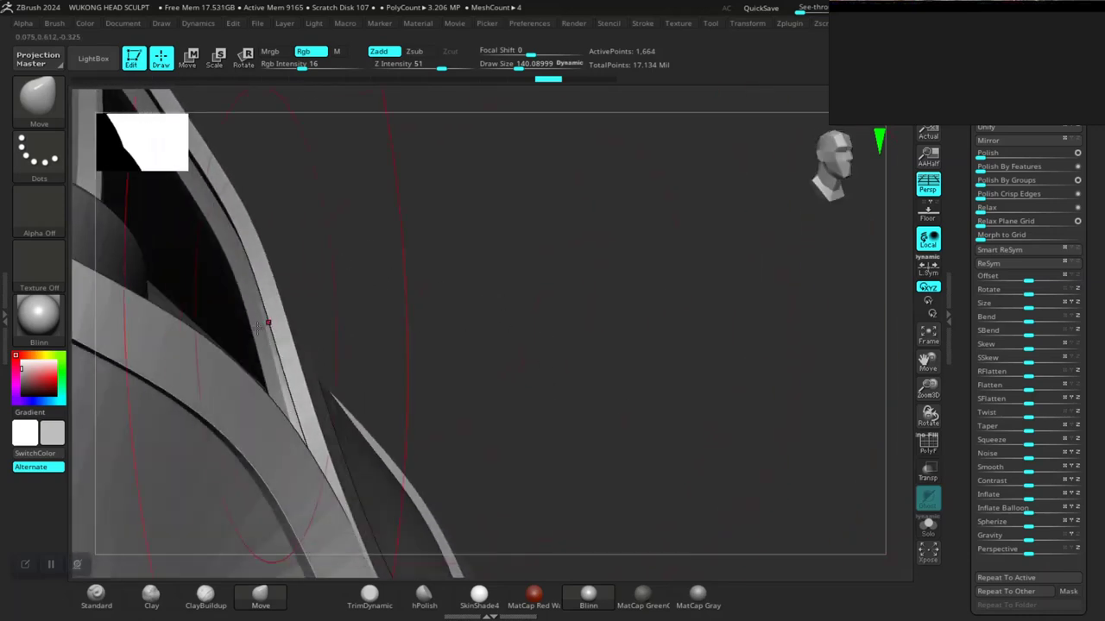
pyautogui.moveTo(275, 323); pyautogui.dragTo(261, 332)
pyautogui.hotkey('ctrl', 'z')
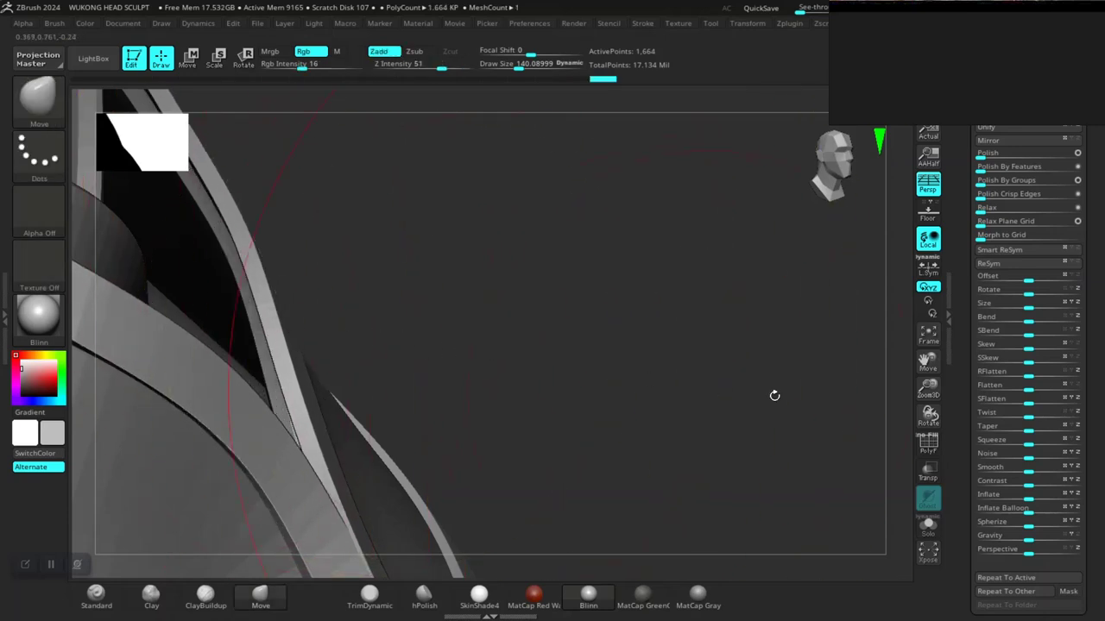
pyautogui.click(1027, 499)
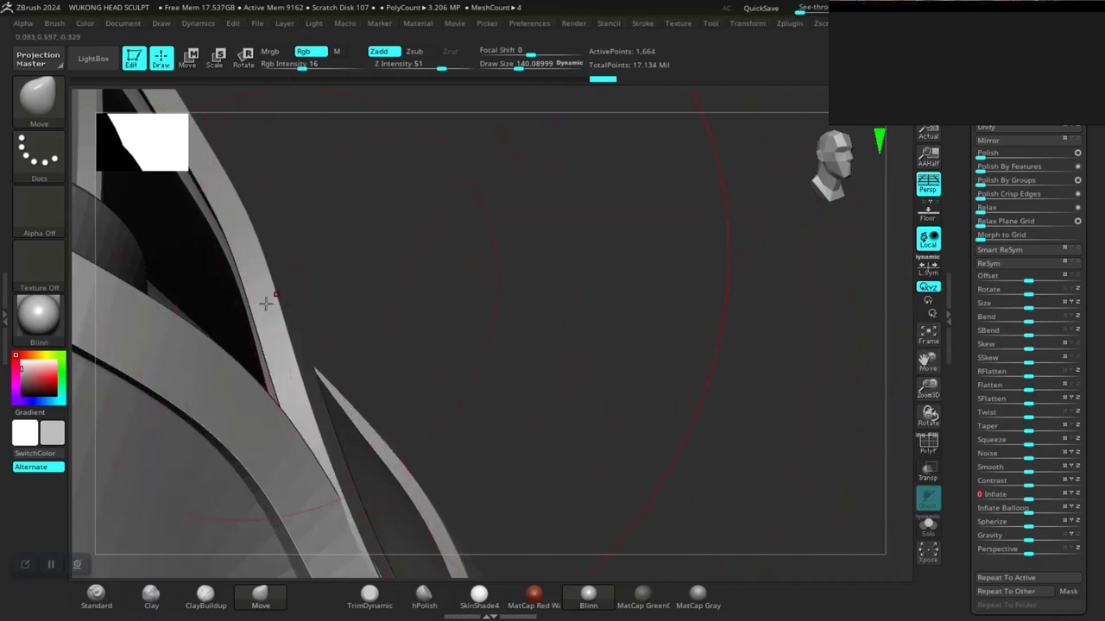
pyautogui.moveTo(266, 303)
pyautogui.mouseDown()
pyautogui.moveTo(257, 306)
pyautogui.moveTo(320, 303)
pyautogui.mouseUp()
pyautogui.moveTo(451, 326); pyautogui.dragTo(431, 341)
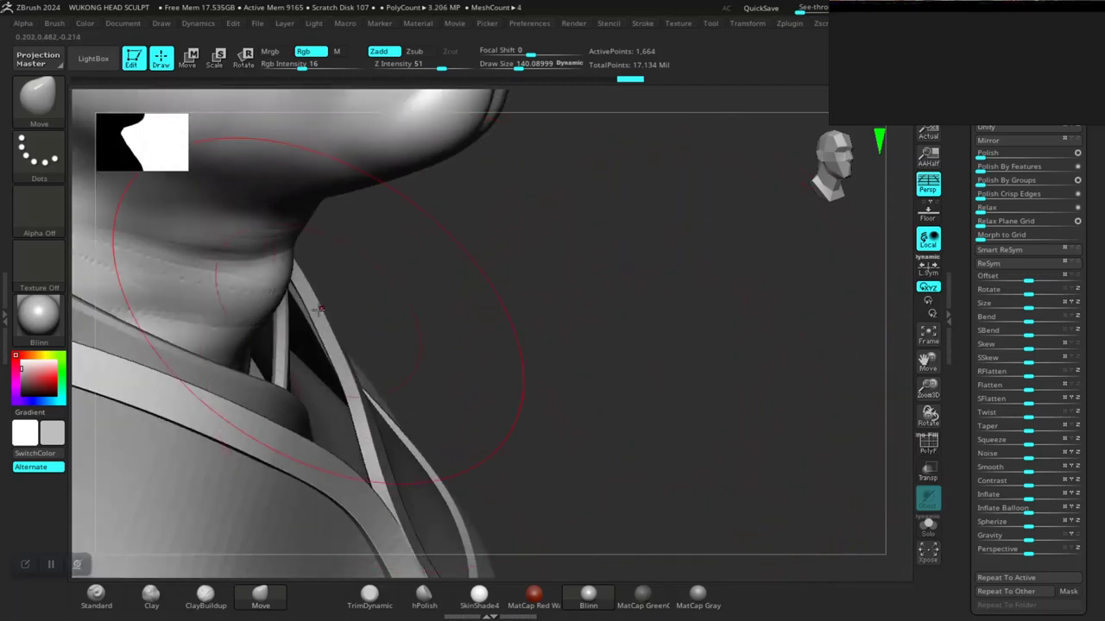
pyautogui.moveTo(480, 370)
pyautogui.mouseDown()
pyautogui.moveTo(552, 354)
pyautogui.moveTo(476, 330)
pyautogui.moveTo(327, 405)
pyautogui.moveTo(316, 427)
pyautogui.mouseUp()
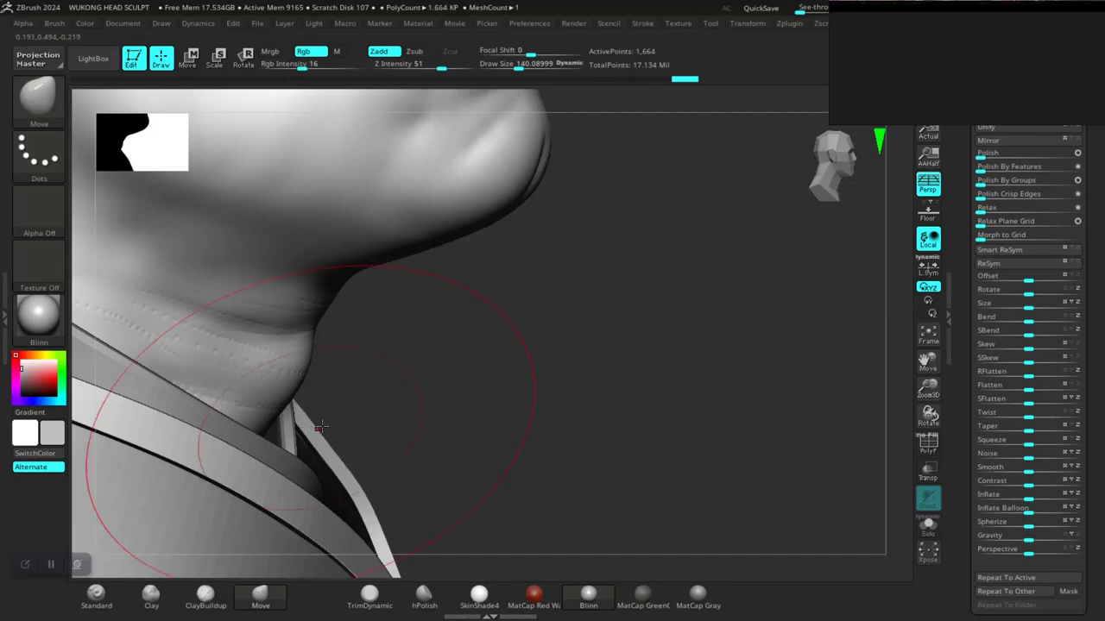
pyautogui.moveTo(439, 397)
pyautogui.mouseDown()
pyautogui.moveTo(395, 394)
pyautogui.moveTo(419, 399)
pyautogui.moveTo(380, 450)
pyautogui.moveTo(353, 458)
pyautogui.moveTo(504, 353)
pyautogui.moveTo(517, 360)
pyautogui.moveTo(438, 413)
pyautogui.moveTo(415, 380)
pyautogui.moveTo(451, 394)
pyautogui.moveTo(452, 409)
pyautogui.mouseUp()
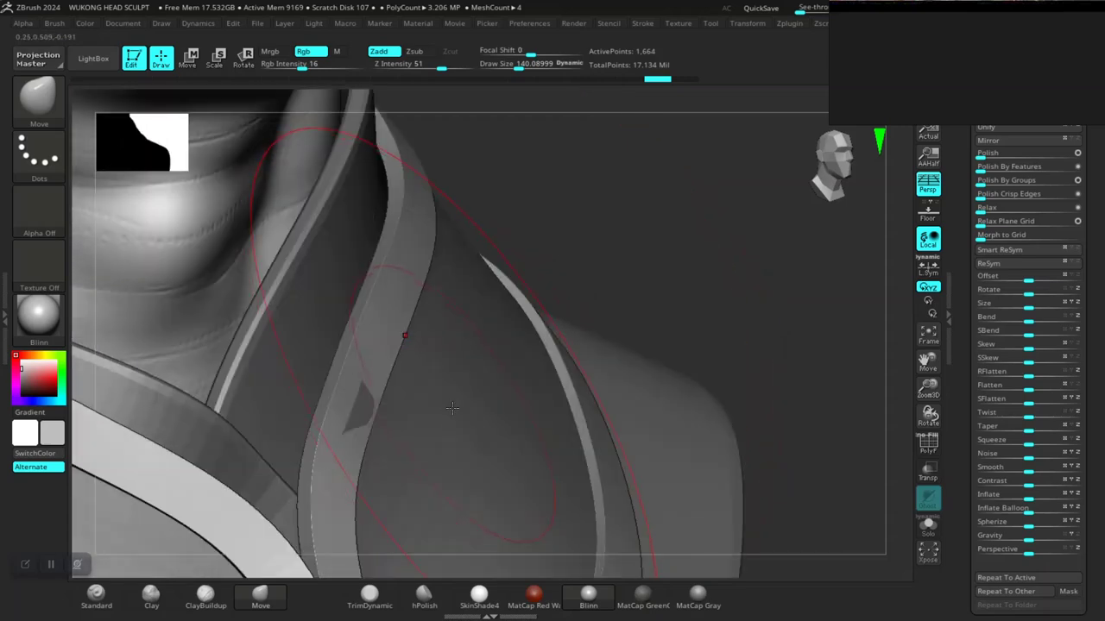
# Select the folded collar panel beneath the strap and shrink it slightly with a negative Inflate deformation so it stops poking through
pyautogui.keyDown('alt'); pyautogui.click(467, 447); pyautogui.keyUp('alt')
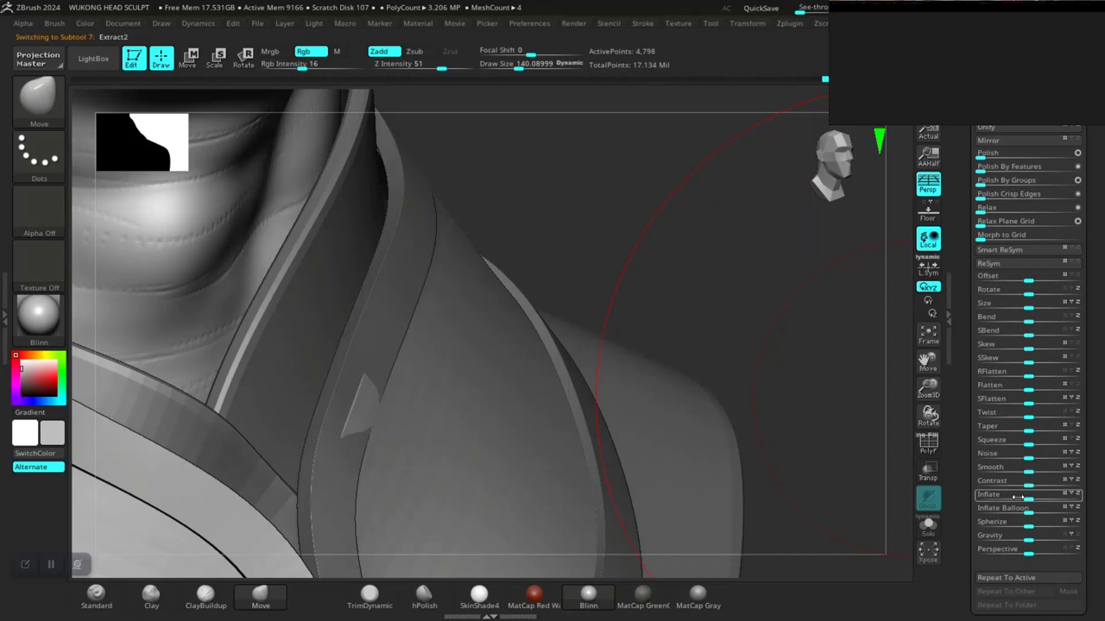
pyautogui.moveTo(1018, 498); pyautogui.dragTo(1020, 498)
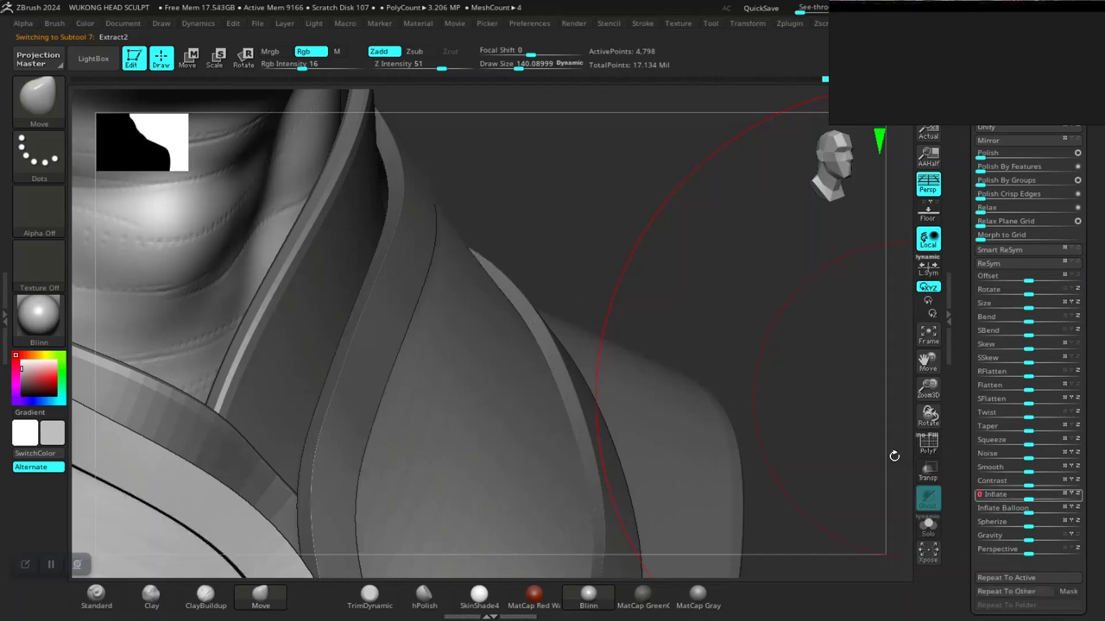
pyautogui.moveTo(795, 360)
pyautogui.mouseDown()
pyautogui.moveTo(811, 369)
pyautogui.moveTo(800, 370)
pyautogui.mouseUp()
pyautogui.hotkey('ctrl', 'z')
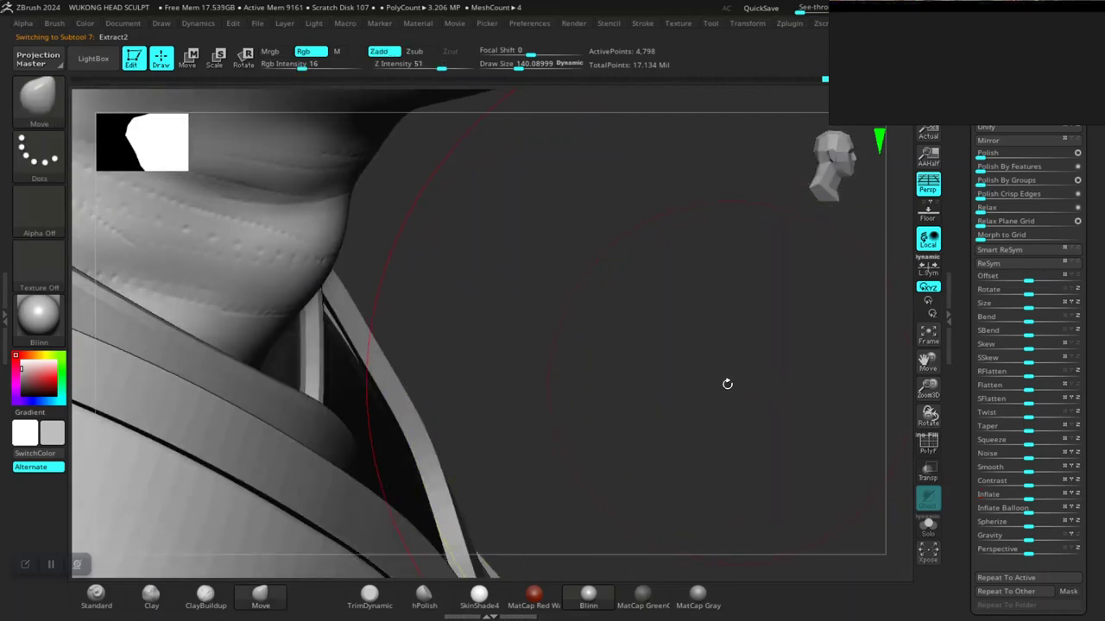
pyautogui.moveTo(728, 383)
pyautogui.mouseDown()
pyautogui.moveTo(691, 398)
pyautogui.moveTo(690, 346)
pyautogui.moveTo(681, 371)
pyautogui.moveTo(698, 389)
pyautogui.moveTo(722, 389)
pyautogui.moveTo(759, 415)
pyautogui.mouseUp()
pyautogui.moveTo(679, 380); pyautogui.dragTo(695, 458)
pyautogui.moveTo(1026, 499); pyautogui.dragTo(1024, 499)
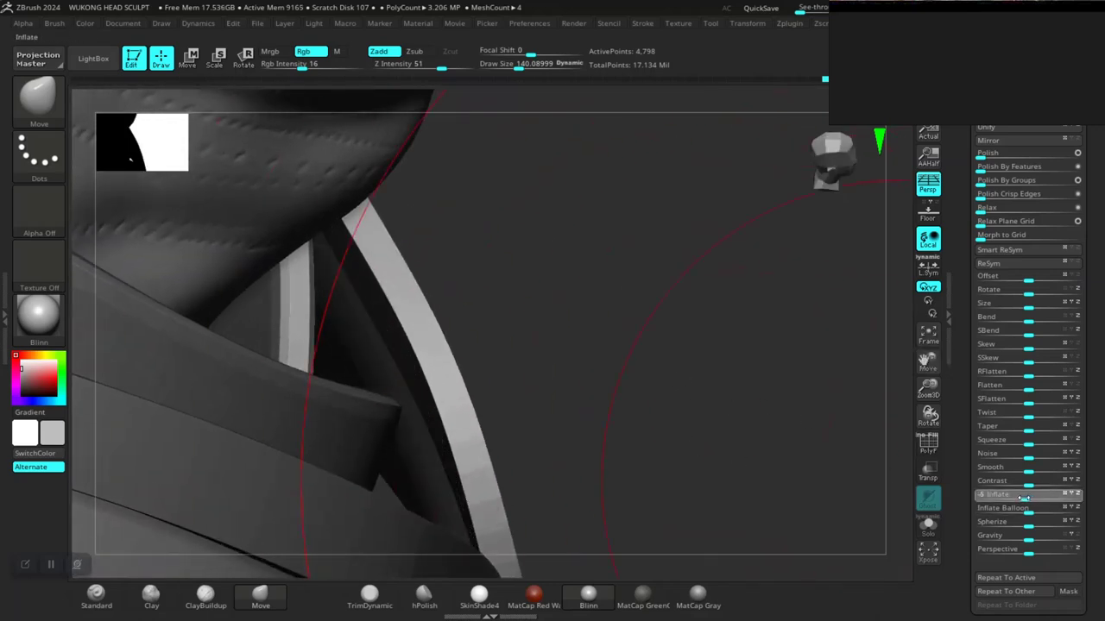
# Reduce the Move brush's draw size to about 62 and check the collar and strap from the front
pyautogui.moveTo(730, 436)
pyautogui.mouseDown()
pyautogui.moveTo(703, 444)
pyautogui.moveTo(707, 389)
pyautogui.moveTo(781, 397)
pyautogui.moveTo(693, 371)
pyautogui.moveTo(682, 384)
pyautogui.moveTo(696, 395)
pyautogui.moveTo(708, 395)
pyautogui.moveTo(445, 330)
pyautogui.mouseUp()
pyautogui.press('ctrl')
pyautogui.press('space')
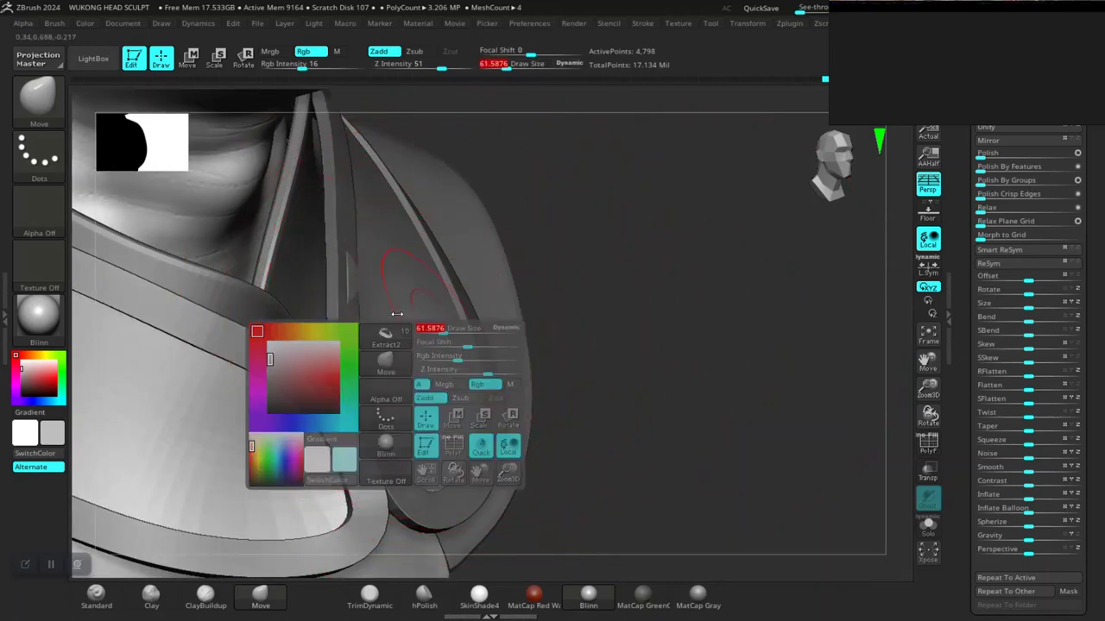
pyautogui.moveTo(619, 343)
pyautogui.mouseDown()
pyautogui.moveTo(648, 363)
pyautogui.moveTo(579, 322)
pyautogui.moveTo(605, 354)
pyautogui.mouseUp()
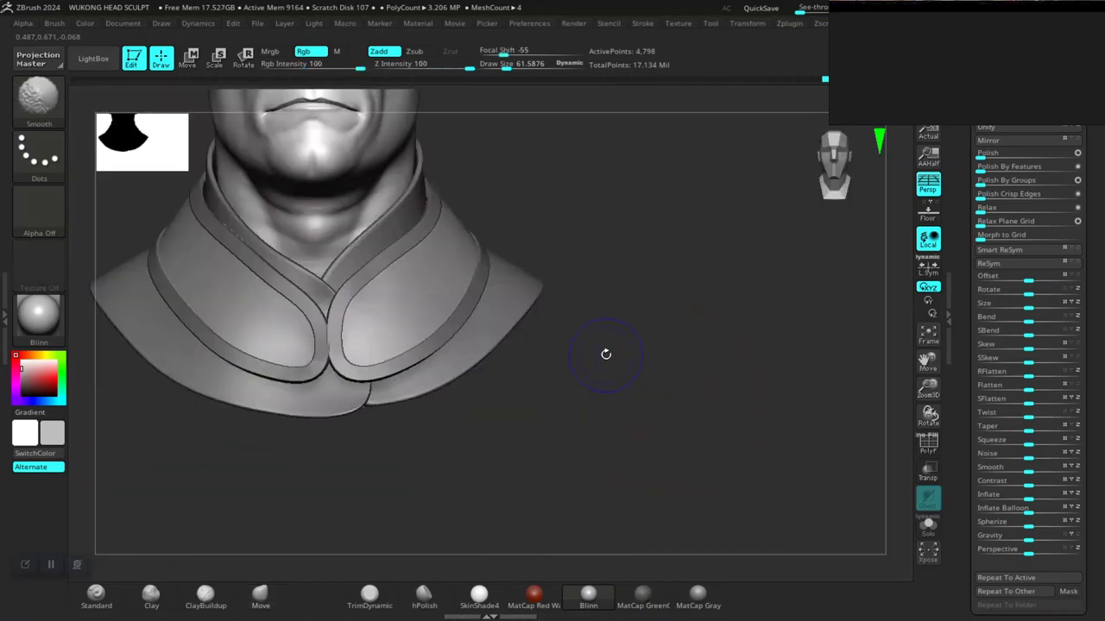
pyautogui.keyDown('alt'); pyautogui.moveTo(685, 382); pyautogui.dragTo(706, 351); pyautogui.keyUp('alt')
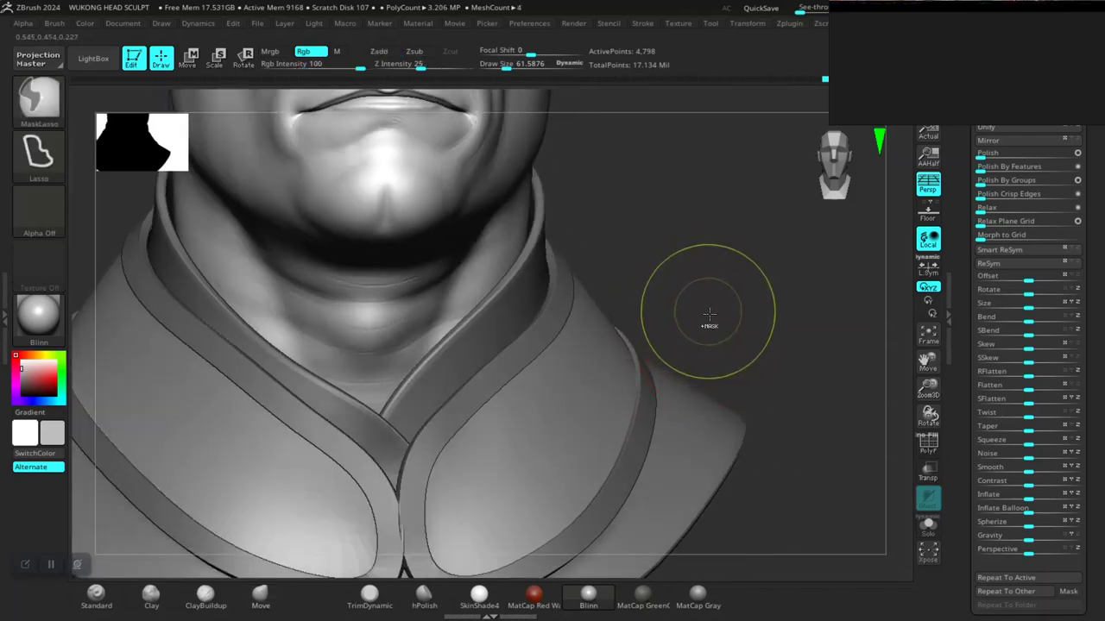
# Select the border strap and try subdividing it, checking how its edges sit on the collar from the front
pyautogui.keyDown('alt'); pyautogui.click(522, 350); pyautogui.keyUp('alt')
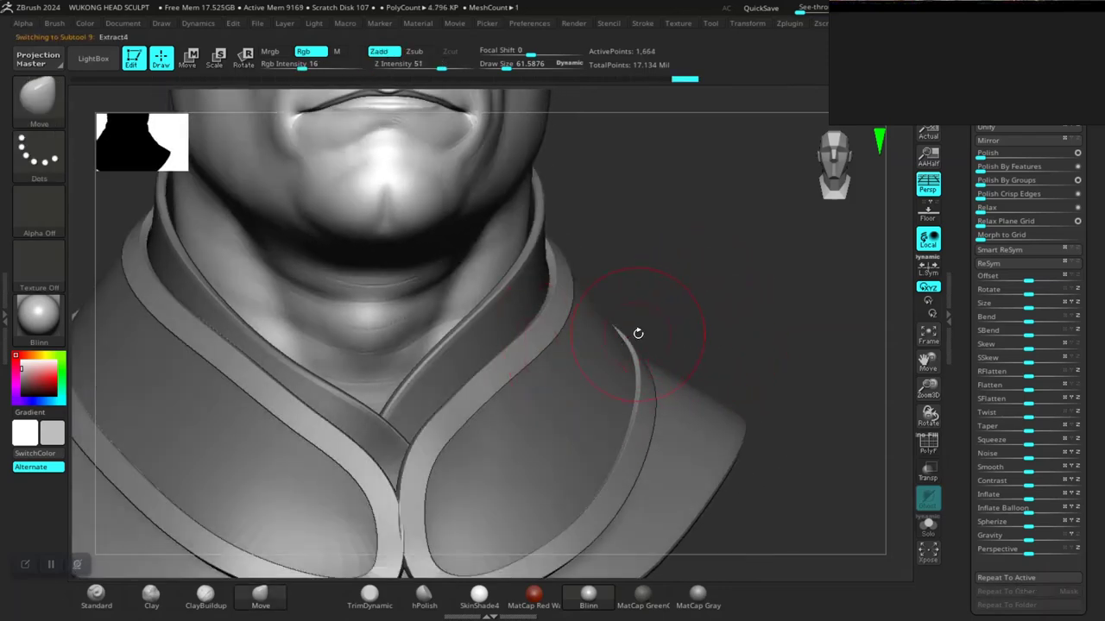
pyautogui.hotkey('ctrl', 'd')
pyautogui.moveTo(703, 322); pyautogui.dragTo(725, 328)
pyautogui.moveTo(742, 268); pyautogui.dragTo(690, 311)
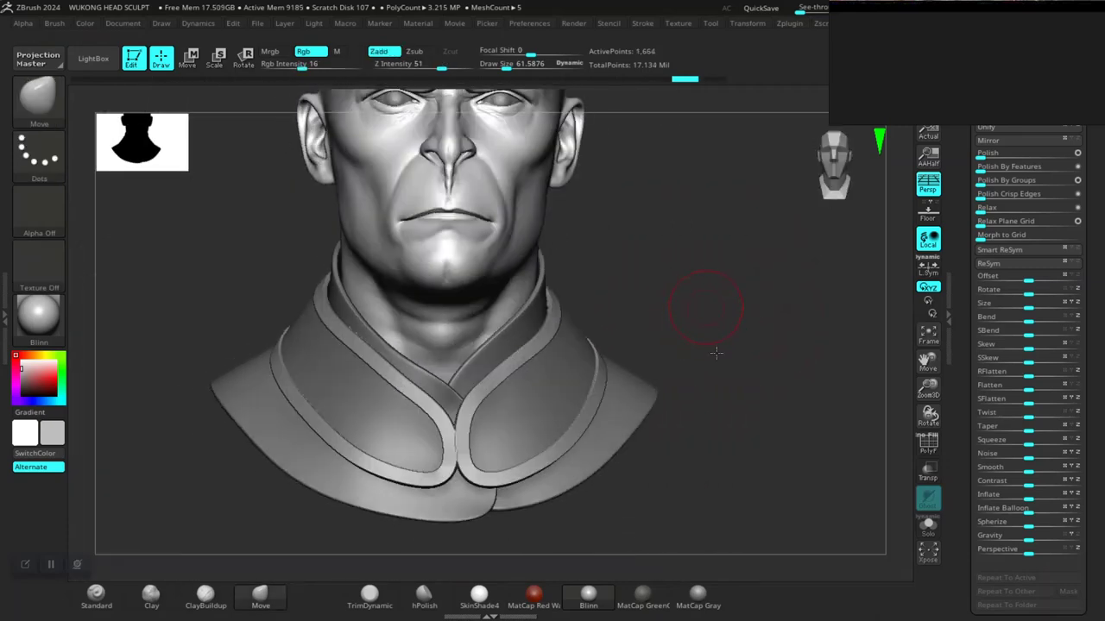
pyautogui.moveTo(716, 350); pyautogui.dragTo(818, 459)
# Isolate the border strap with its wireframe displayed and switch to the ZModeler brush
pyautogui.click(926, 522)
pyautogui.moveTo(760, 439); pyautogui.dragTo(705, 385)
pyautogui.hotkey('shift', 'f')
pyautogui.press('b')
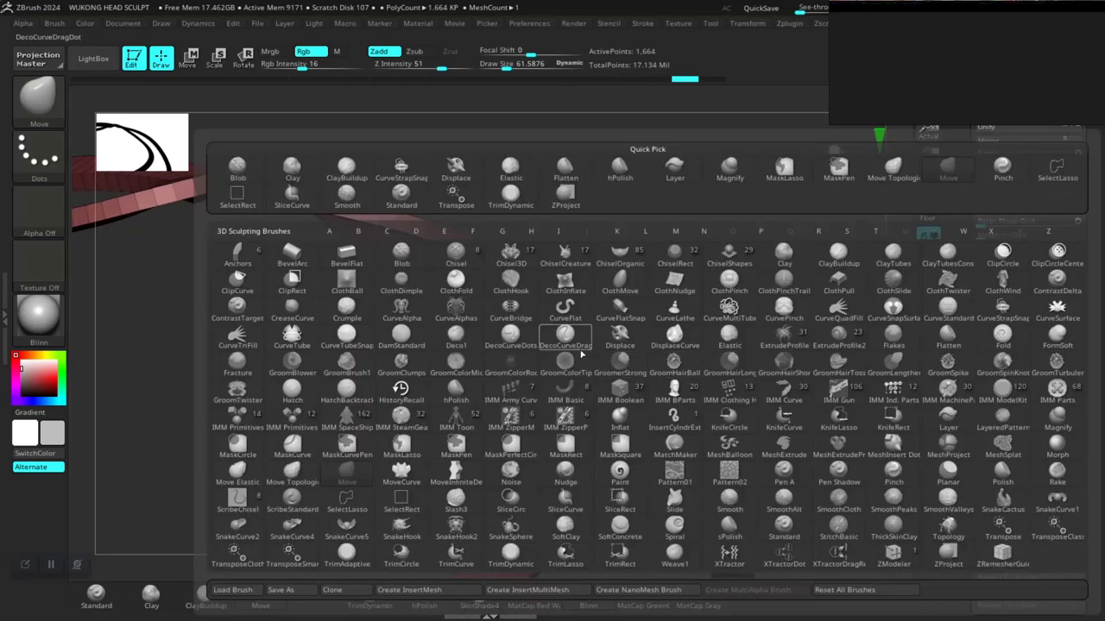
pyautogui.press('z')
pyautogui.press('m')
# Insert single edge loops near the strap's borders using ZModeler's edge Insert action at a draw size of about 7.7
pyautogui.moveTo(588, 266); pyautogui.dragTo(580, 301)
pyautogui.press('space')
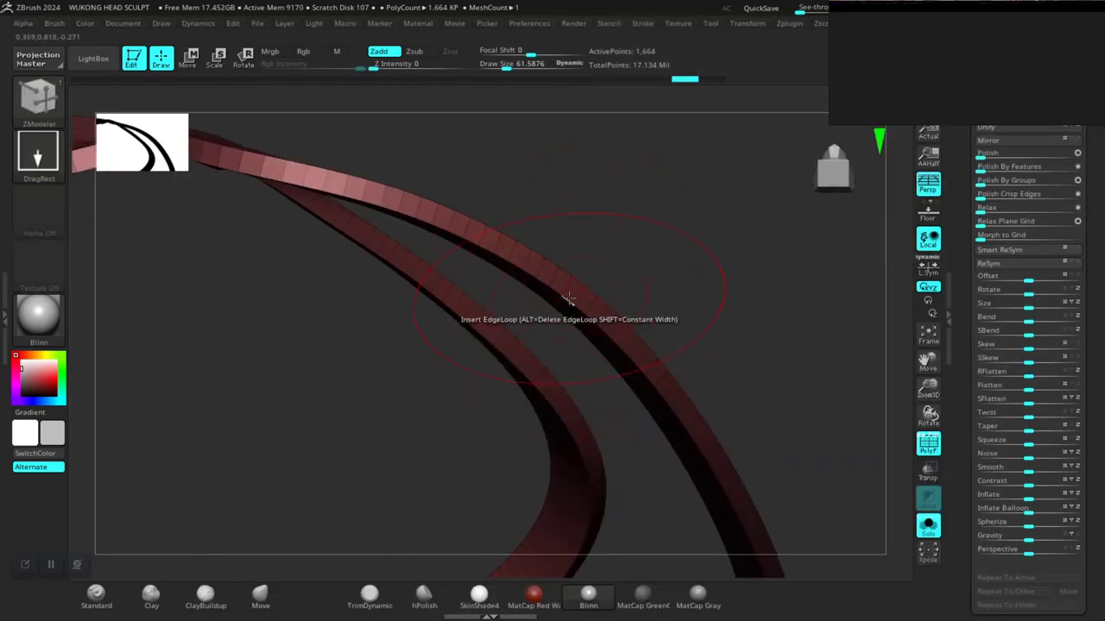
pyautogui.press('space')
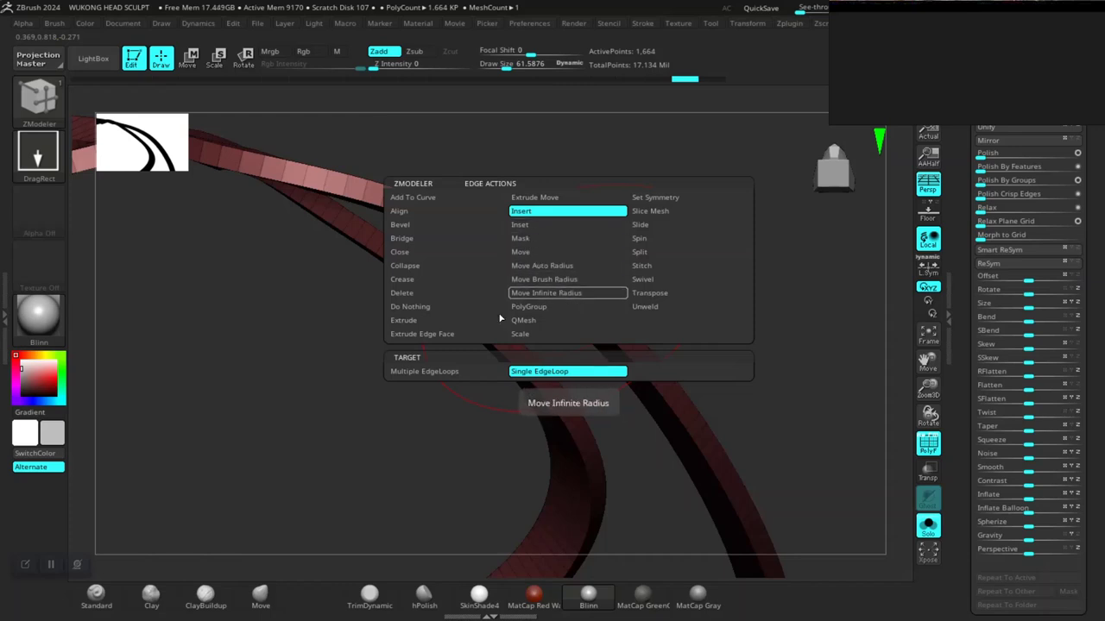
pyautogui.moveTo(610, 259); pyautogui.dragTo(595, 302)
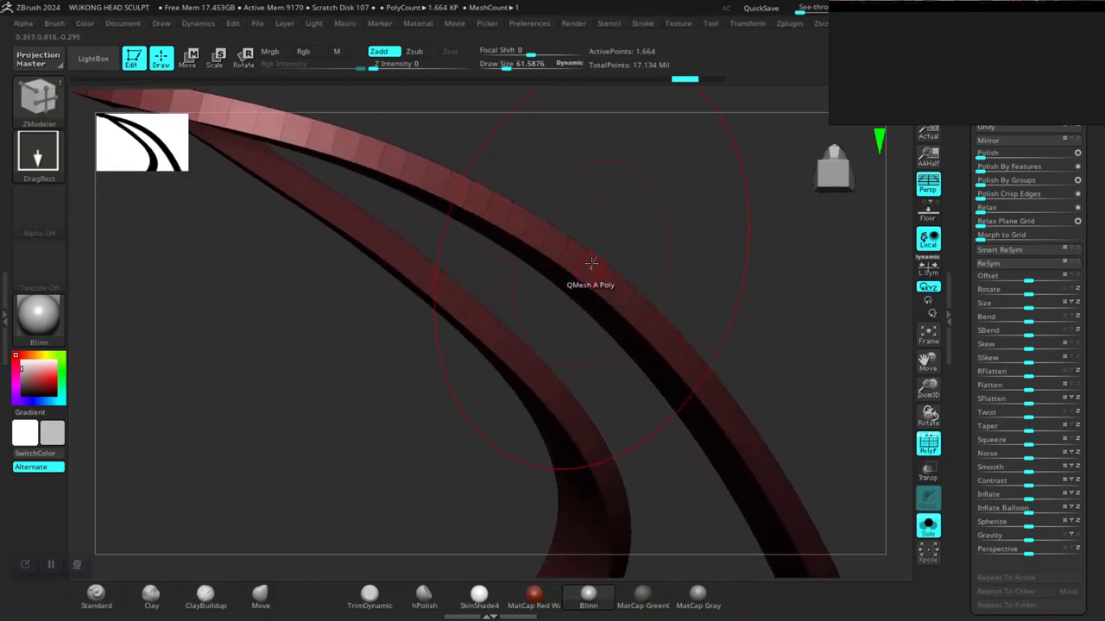
pyautogui.press('space')
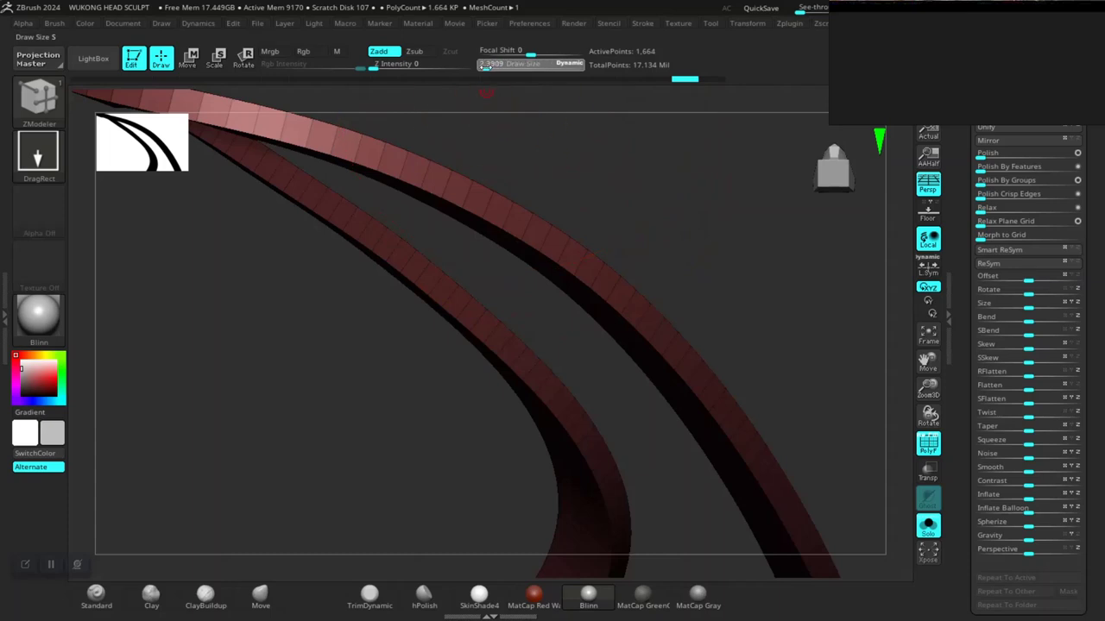
pyautogui.click(490, 66)
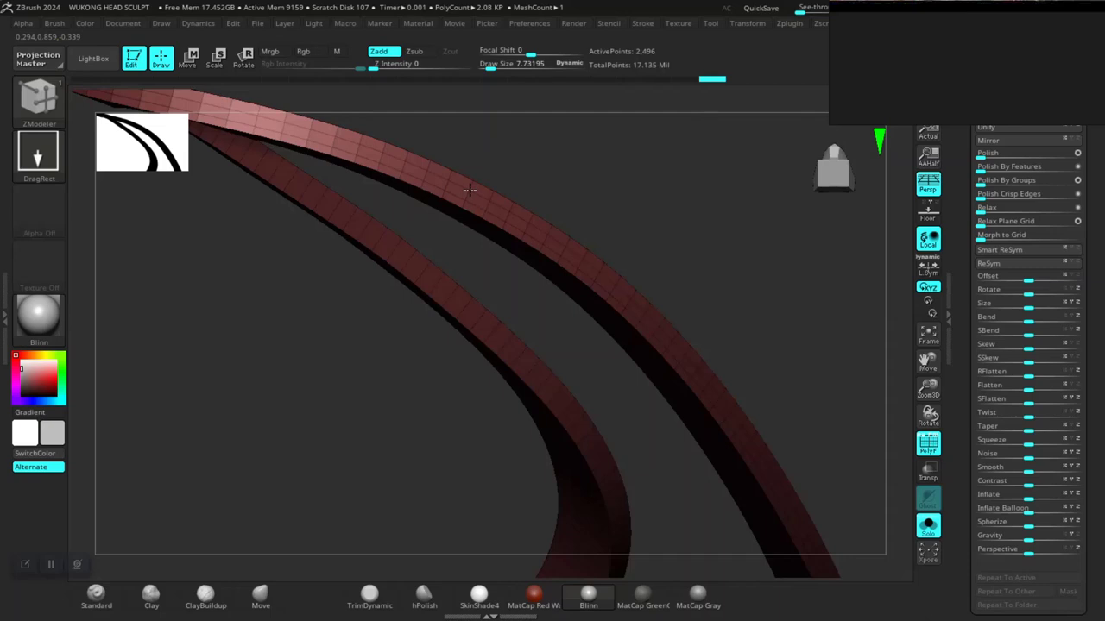
pyautogui.click(479, 315)
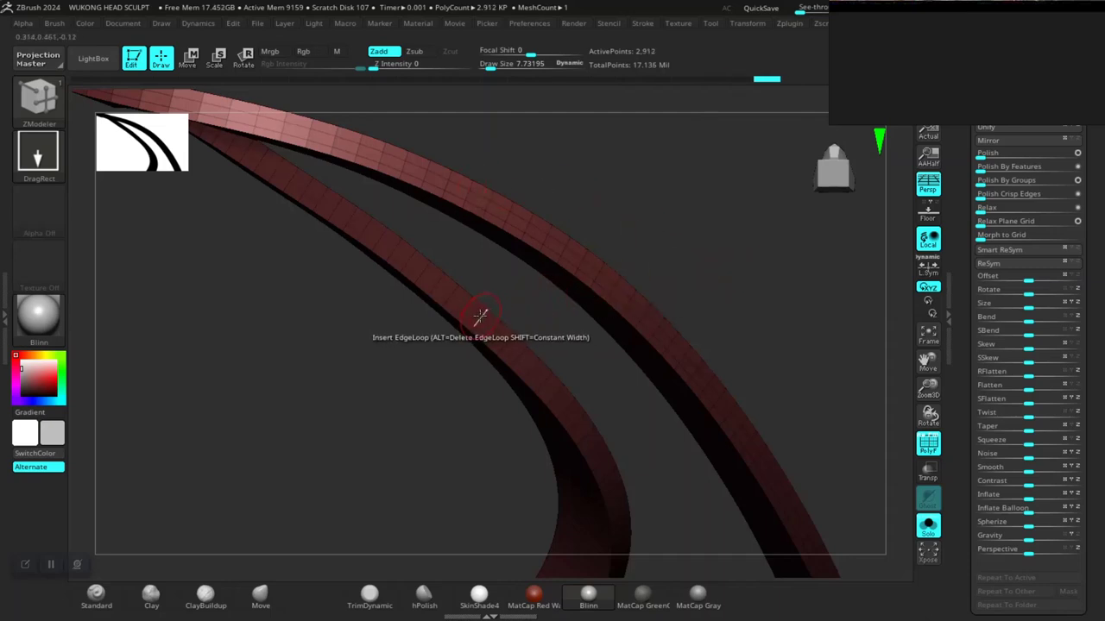
# Subdivide the border strap once and hide its wireframe to check the rounded edges
pyautogui.moveTo(745, 251); pyautogui.dragTo(735, 239)
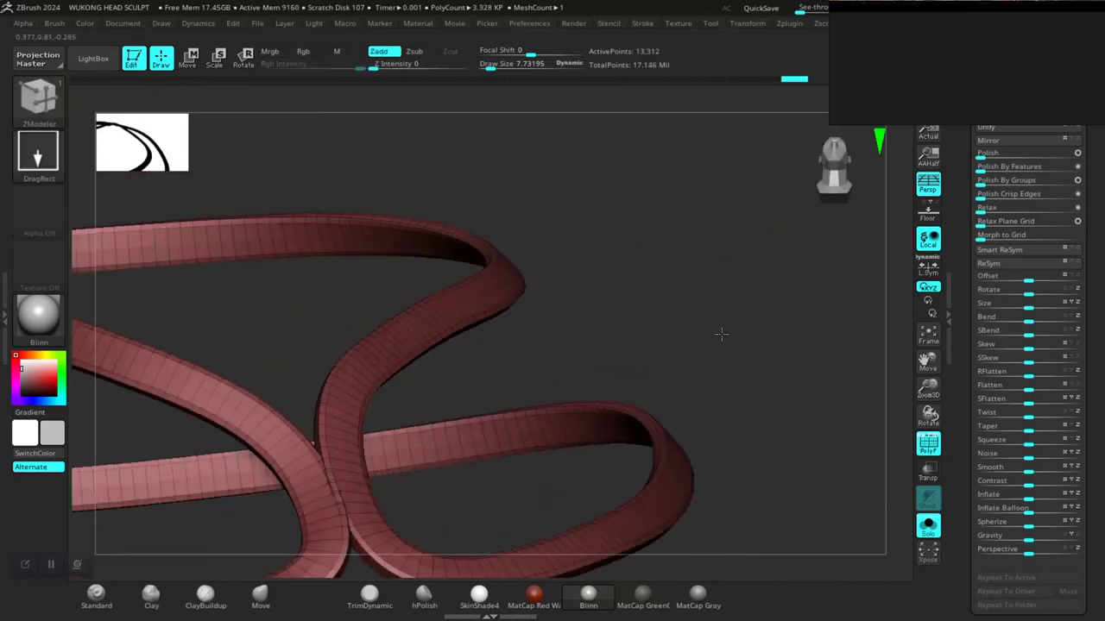
pyautogui.moveTo(721, 334); pyautogui.dragTo(715, 323)
pyautogui.hotkey('shift', 'f')
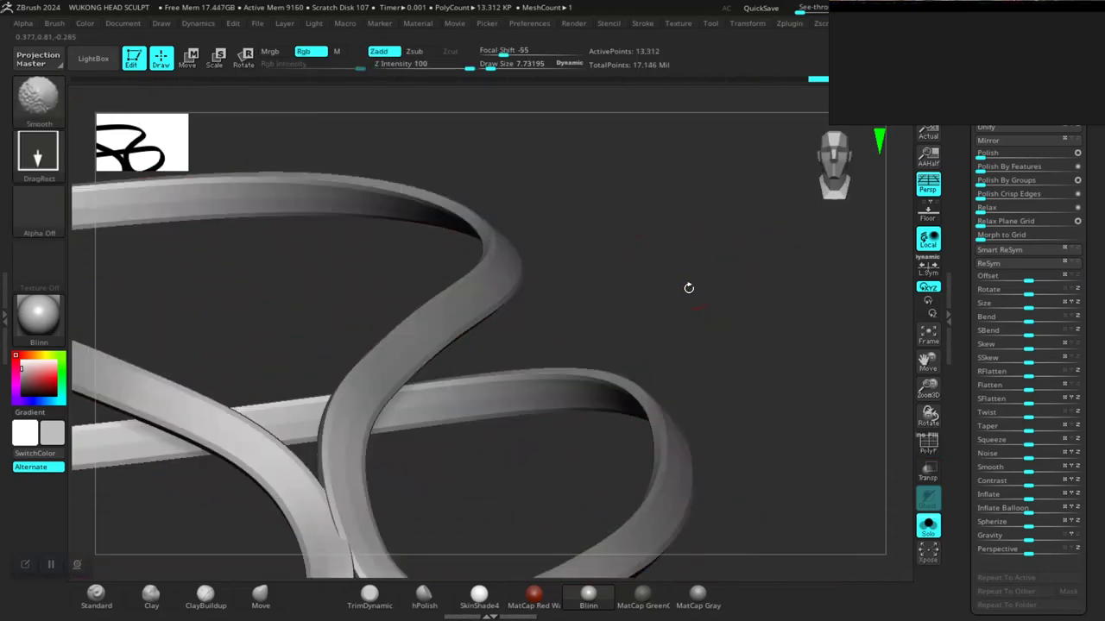
pyautogui.moveTo(687, 288); pyautogui.dragTo(726, 346)
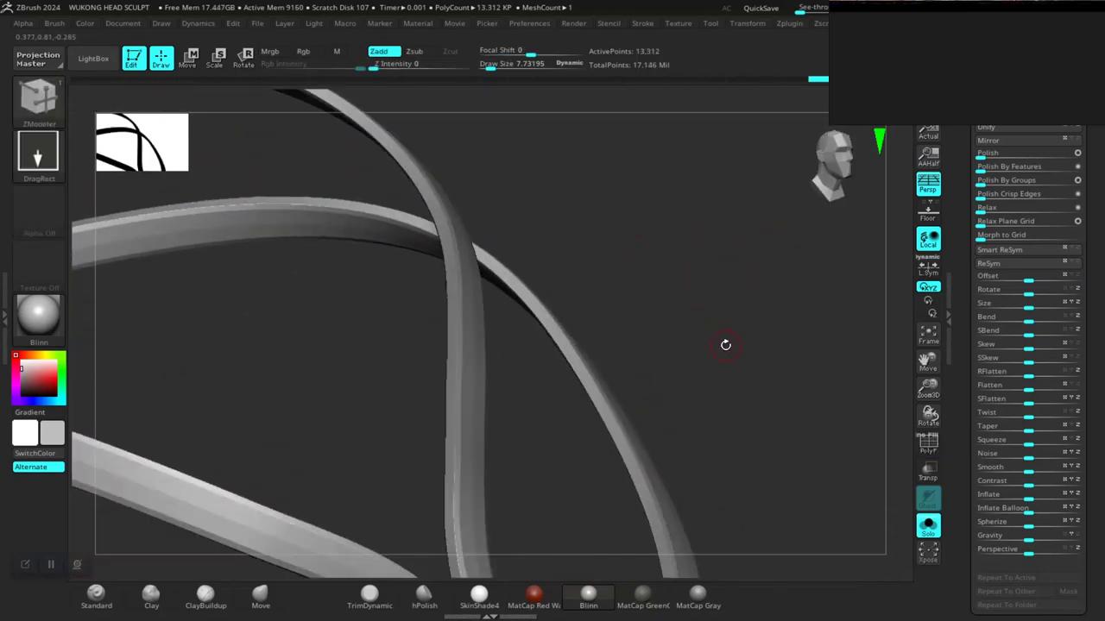
# Bring back the rest of the model and examine the smoothed strap on the collar from the front and below
pyautogui.click(927, 528)
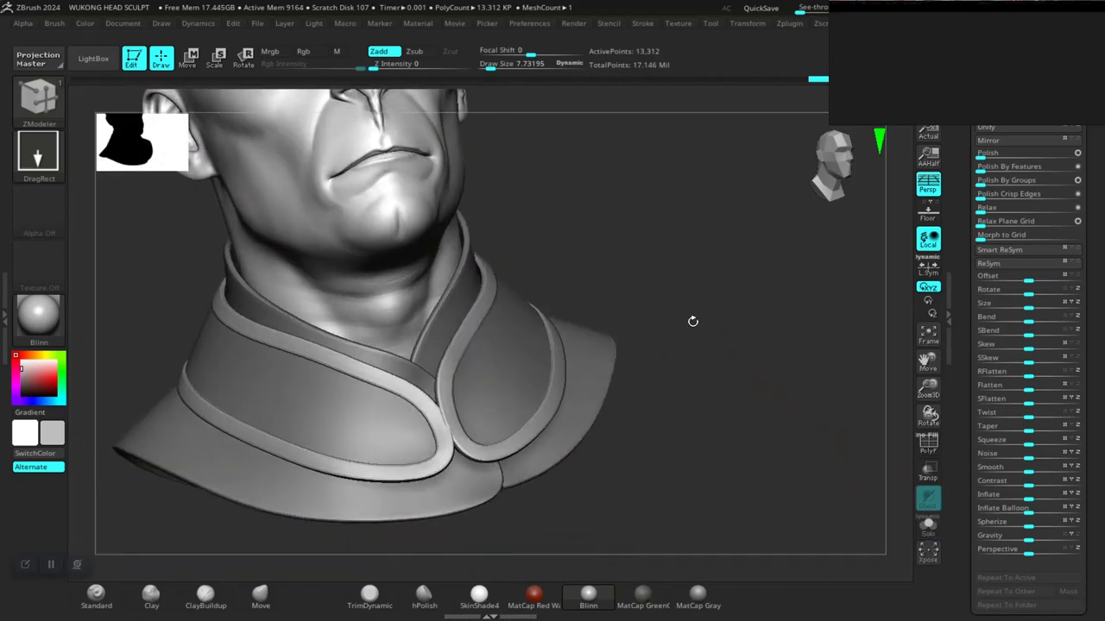
pyautogui.keyDown('shift'); pyautogui.moveTo(692, 321); pyautogui.dragTo(741, 404); pyautogui.keyUp('shift')
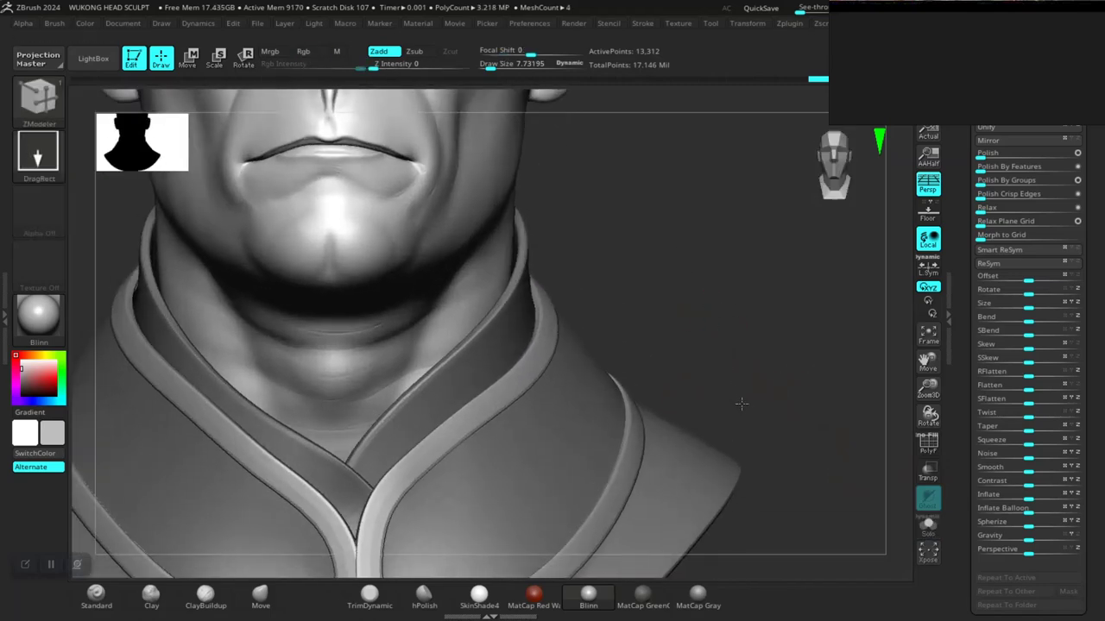
pyautogui.moveTo(681, 289)
pyautogui.mouseDown()
pyautogui.moveTo(711, 326)
pyautogui.moveTo(732, 326)
pyautogui.moveTo(723, 276)
pyautogui.moveTo(686, 315)
pyautogui.mouseUp()
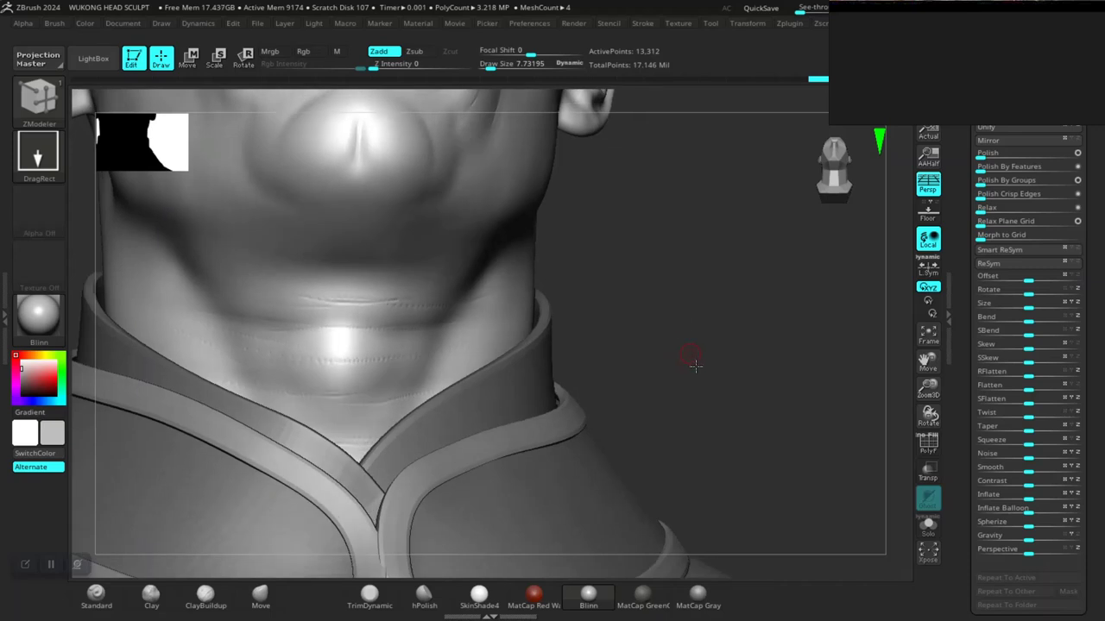
pyautogui.moveTo(691, 357); pyautogui.dragTo(680, 402)
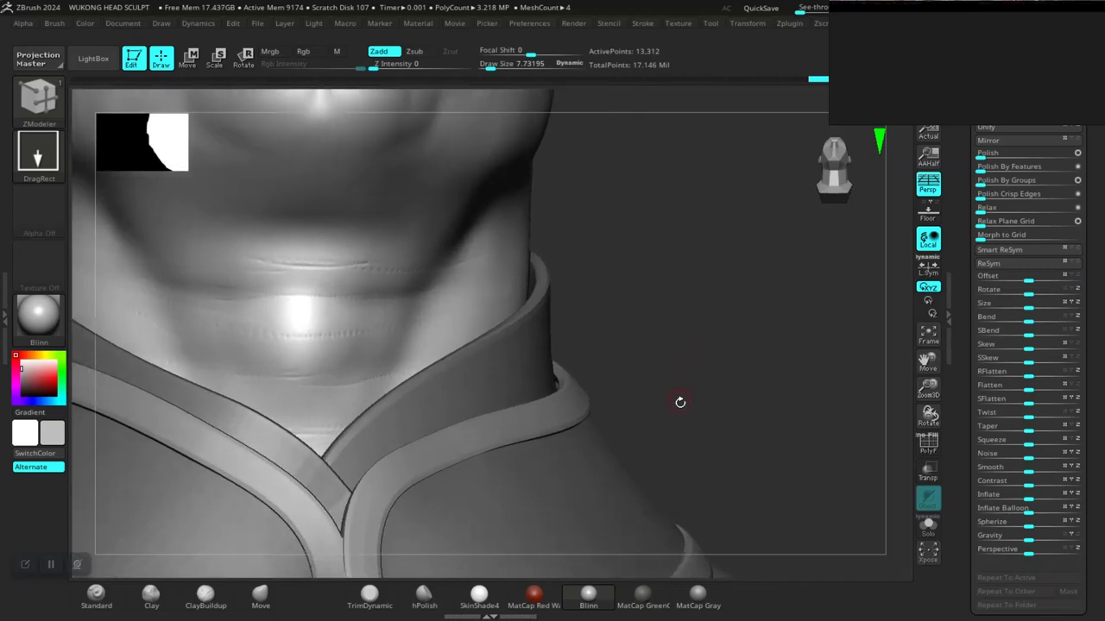
# Select the inner stand-up neck collar with the Move brush active and display its wireframe from the front
pyautogui.keyDown('alt'); pyautogui.click(483, 366); pyautogui.keyUp('alt')
pyautogui.click(260, 593)
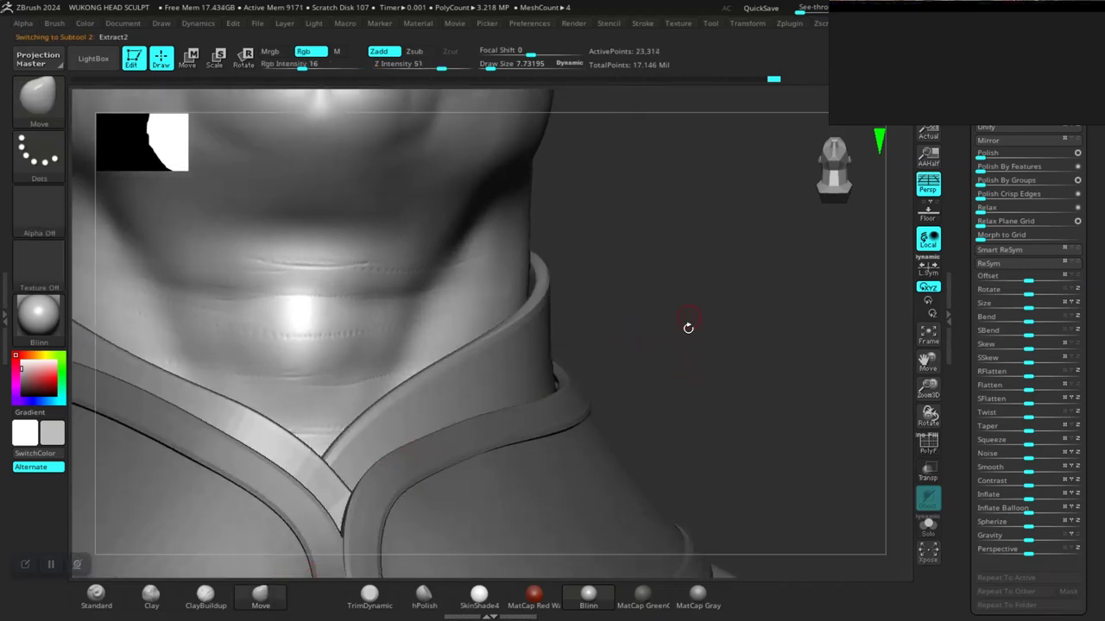
pyautogui.moveTo(688, 328)
pyautogui.keyDown('shift'); pyautogui.mouseDown()
pyautogui.moveTo(643, 339)
pyautogui.moveTo(697, 340)
pyautogui.mouseUp(); pyautogui.keyUp('shift')
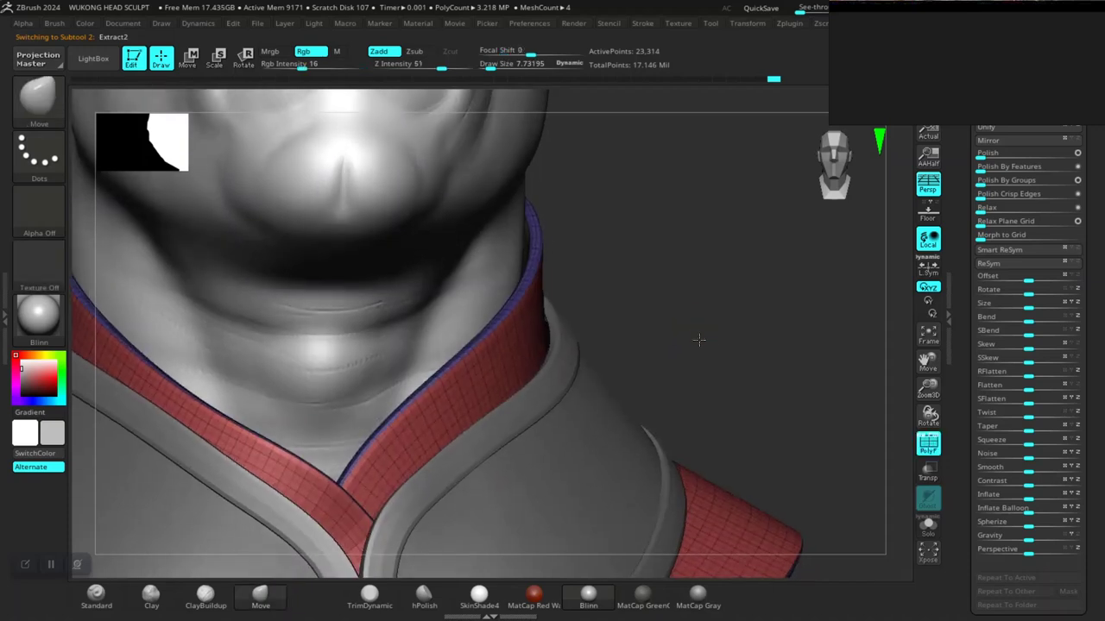
pyautogui.moveTo(961, 257); pyautogui.dragTo(953, 277)
pyautogui.scroll(3, 954, 276)
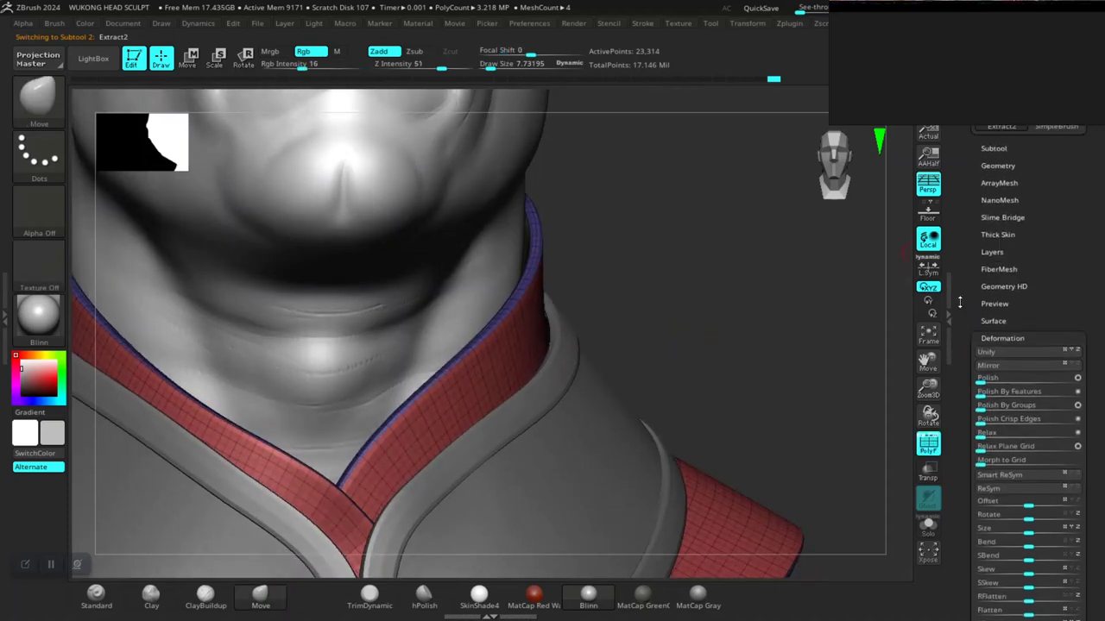
# Drop the neck collar to its lowest subdivision level, delete the higher level and frame the front of the collar
pyautogui.click(984, 167)
pyautogui.scroll(3, 958, 326)
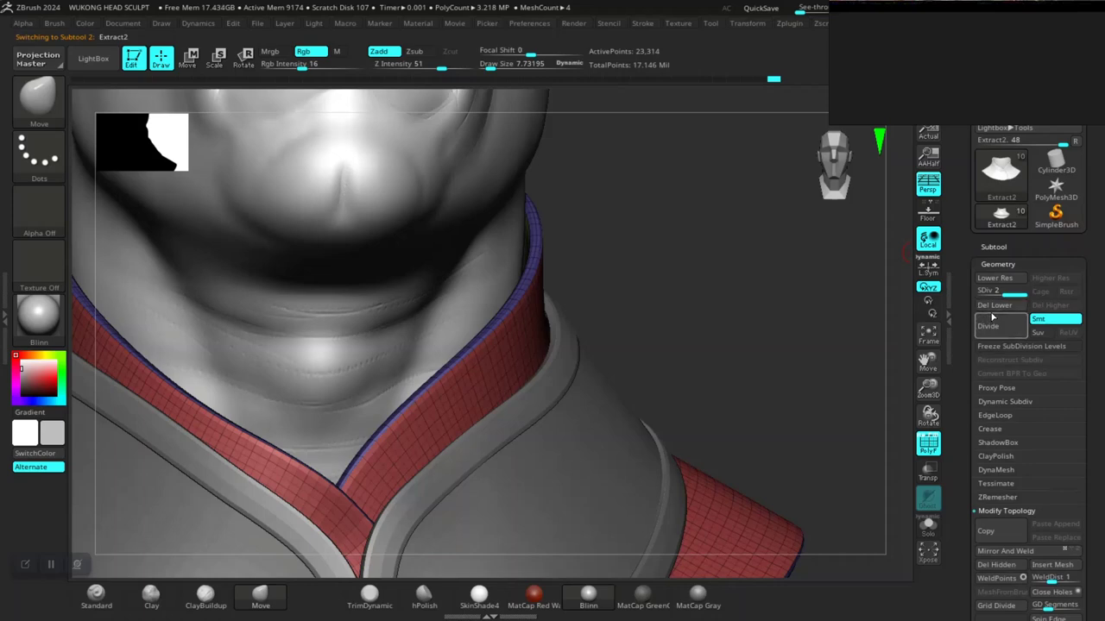
pyautogui.click(984, 294)
pyautogui.click(1048, 306)
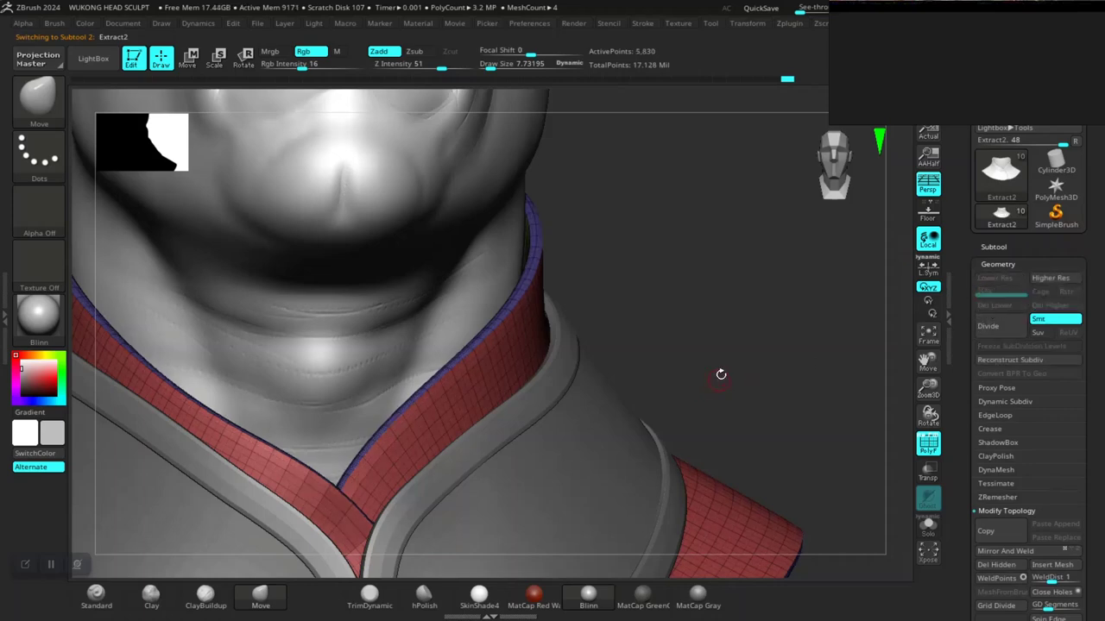
pyautogui.press('f')
pyautogui.keyDown('alt'); pyautogui.moveTo(731, 352); pyautogui.dragTo(721, 440); pyautogui.keyUp('alt')
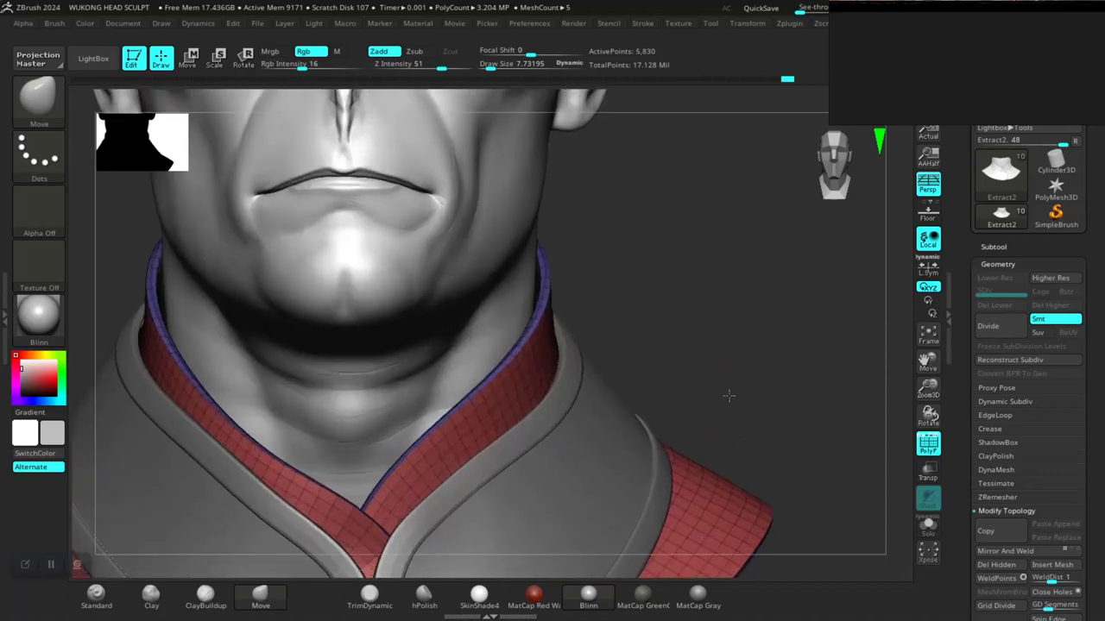
# Duplicate the inner stand-up neck collar subtool and isolate the copy
pyautogui.moveTo(729, 395); pyautogui.dragTo(697, 353)
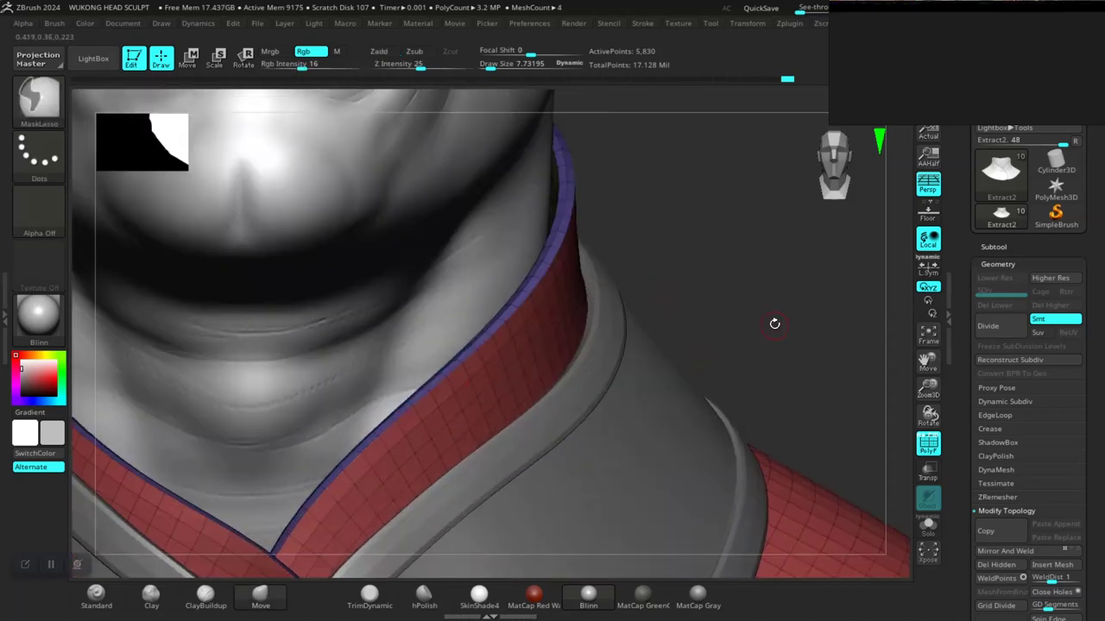
pyautogui.moveTo(969, 279); pyautogui.dragTo(981, 307)
pyautogui.click(997, 259)
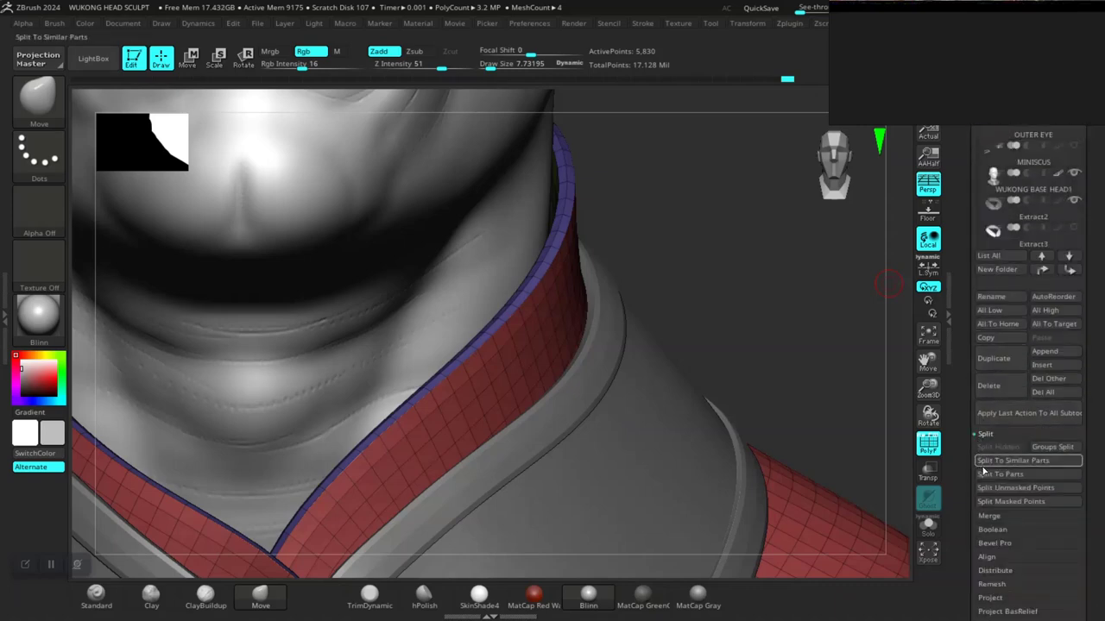
pyautogui.click(995, 360)
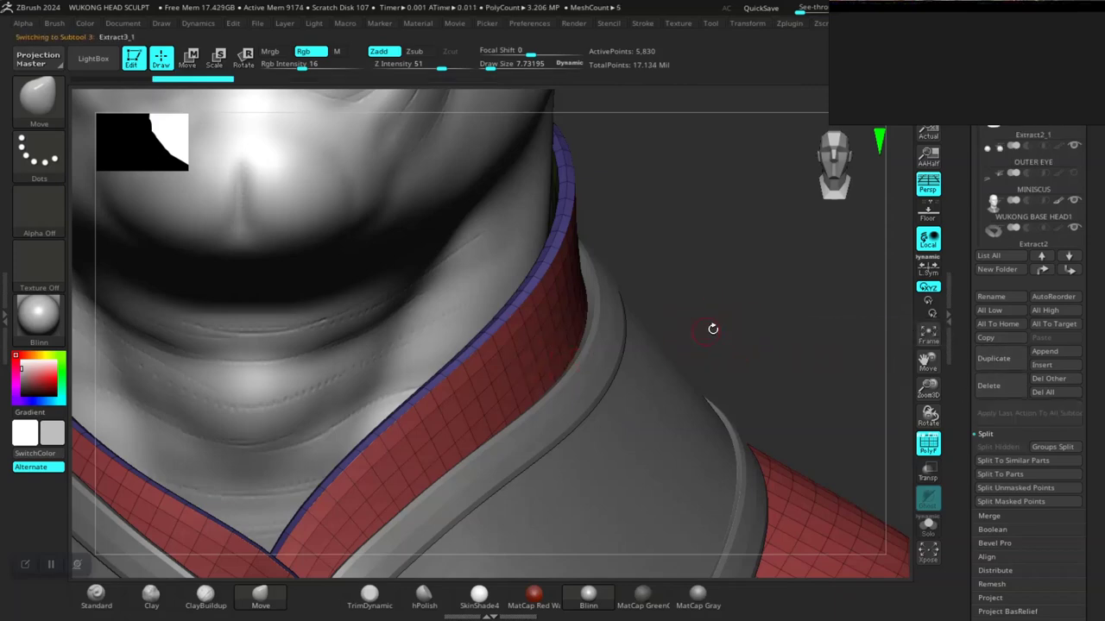
pyautogui.click(930, 525)
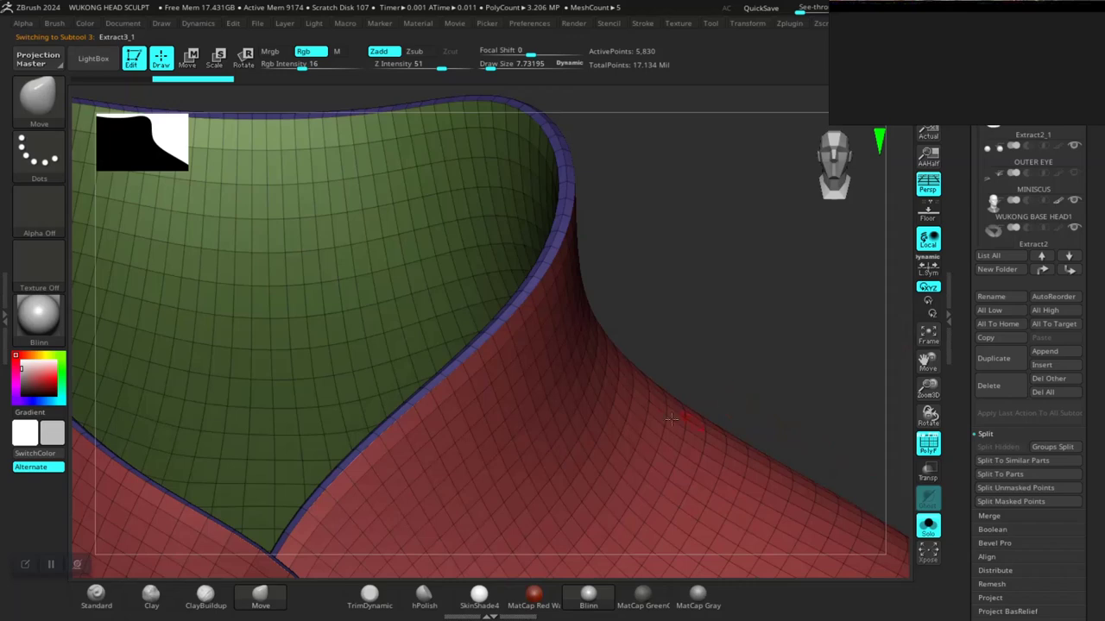
# Check the copy's outer polygroup, restore the full mesh and smooth its surface with the Polish deformations
pyautogui.keyDown('ctrl'); pyautogui.keyDown('shift'); pyautogui.click(592, 400); pyautogui.keyUp('shift'); pyautogui.keyUp('ctrl')
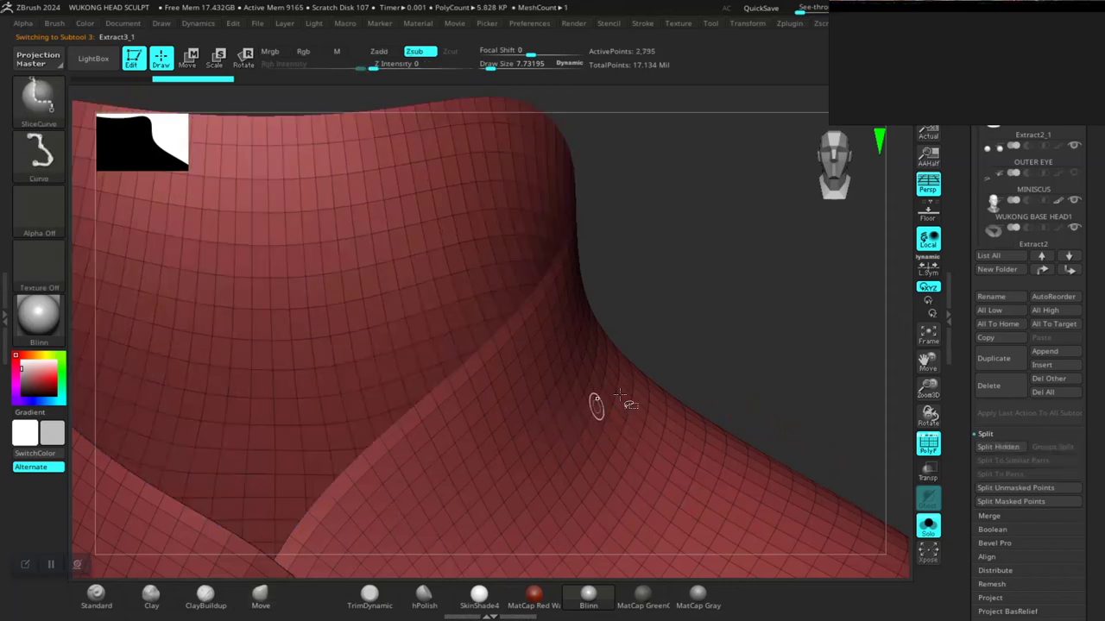
pyautogui.keyDown('ctrl'); pyautogui.keyDown('shift'); pyautogui.click(846, 376); pyautogui.keyUp('shift'); pyautogui.keyUp('ctrl')
pyautogui.scroll(-5, 982, 412)
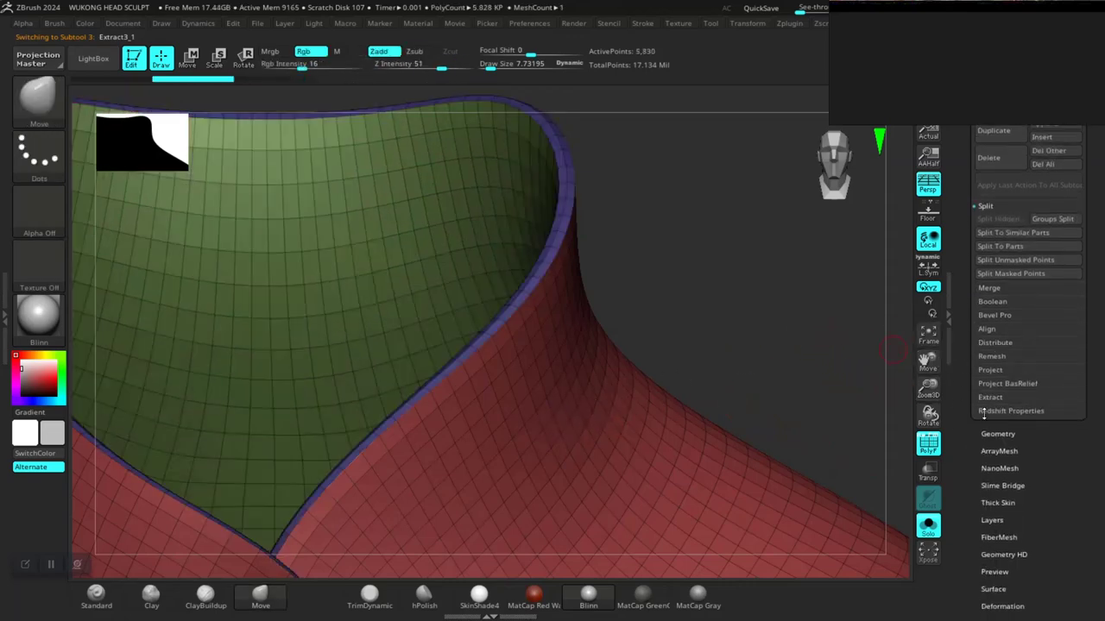
pyautogui.scroll(-3, 969, 480)
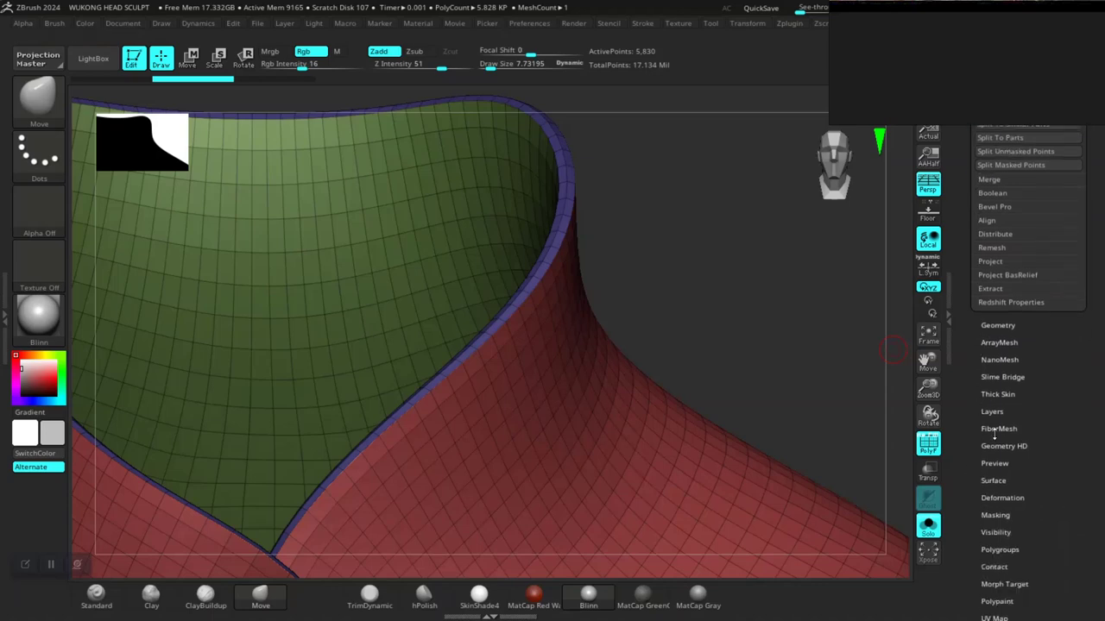
pyautogui.click(982, 497)
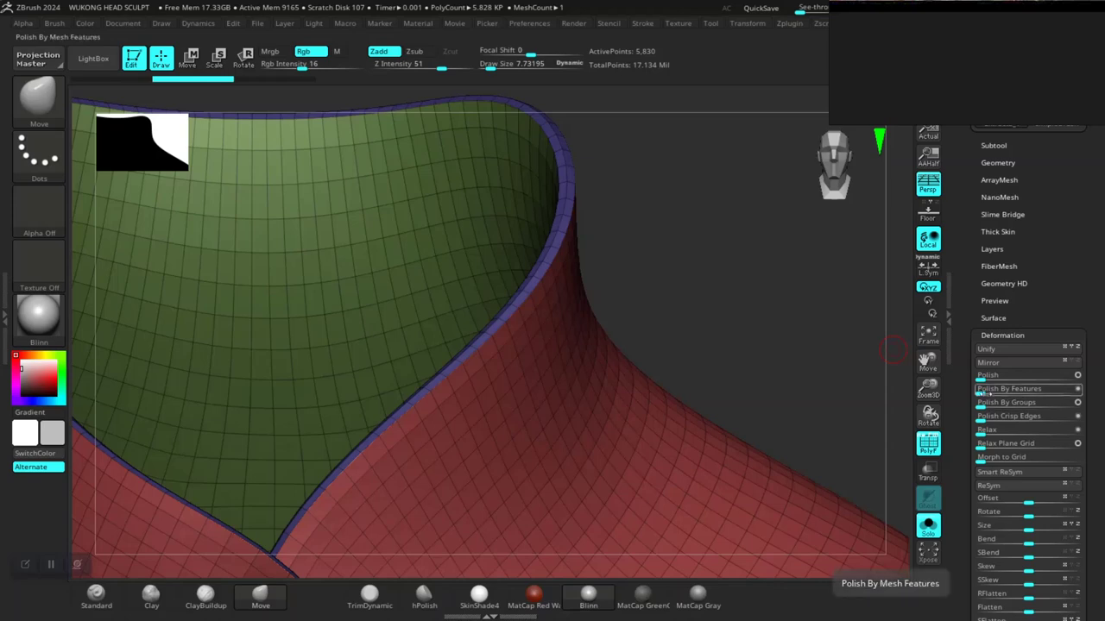
pyautogui.press('ctrl')
pyautogui.moveTo(990, 389)
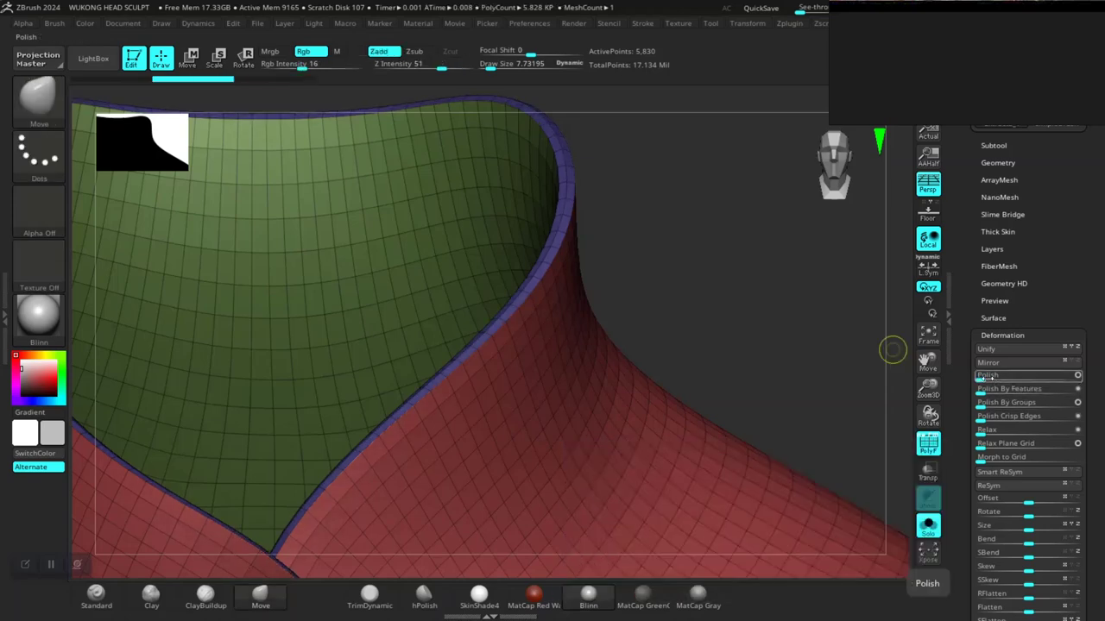
pyautogui.moveTo(981, 378); pyautogui.dragTo(989, 378)
pyautogui.moveTo(836, 349); pyautogui.dragTo(791, 349)
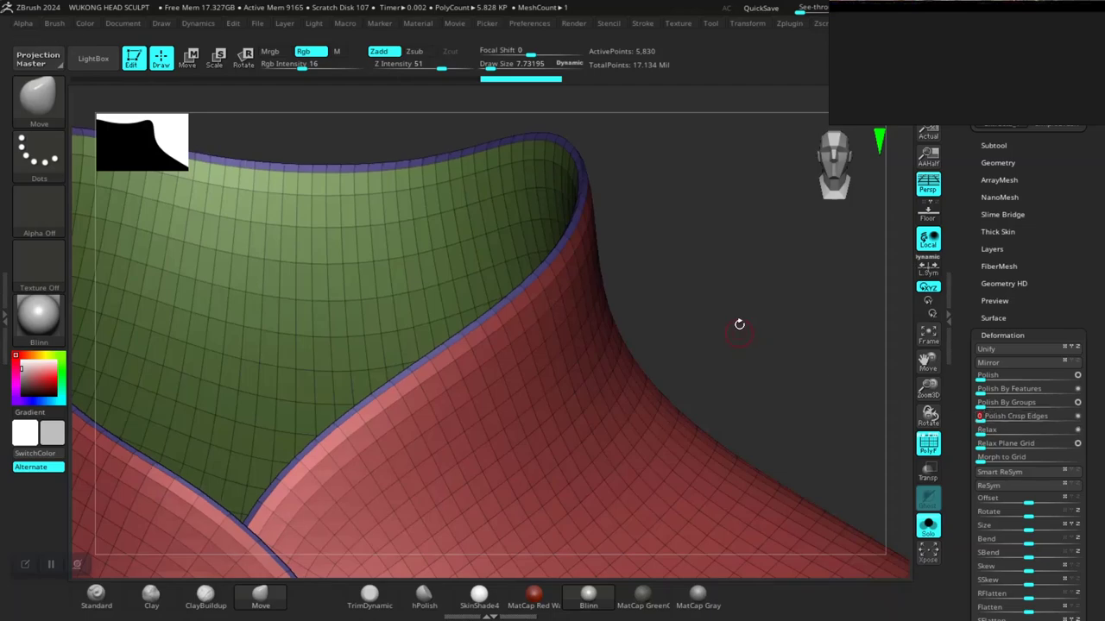
pyautogui.moveTo(737, 322); pyautogui.dragTo(730, 349)
# Isolate the outer red polygroup of the copied collar and delete the hidden polygons
pyautogui.keyDown('ctrl'); pyautogui.keyDown('shift'); pyautogui.click(547, 412); pyautogui.keyUp('shift'); pyautogui.keyUp('ctrl')
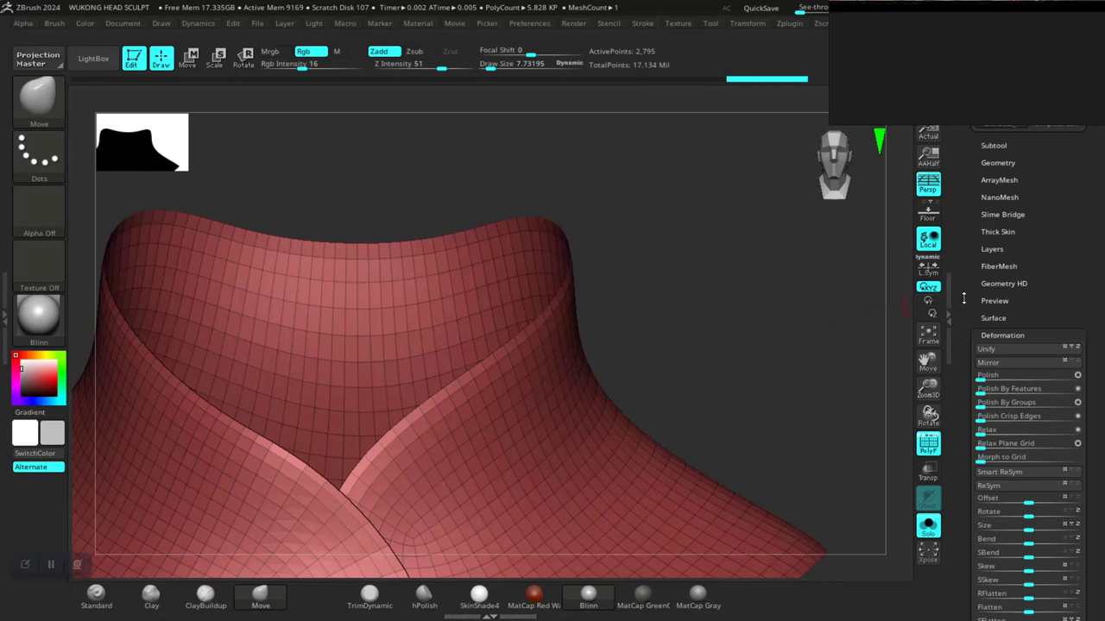
pyautogui.scroll(3, 992, 315)
pyautogui.click(994, 253)
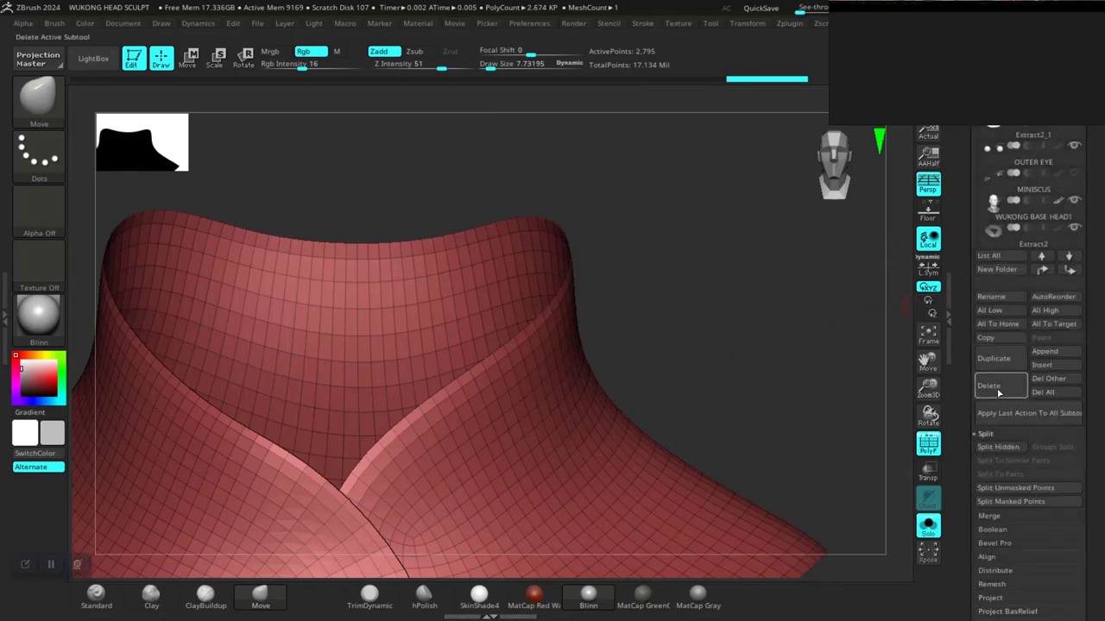
pyautogui.scroll(-3, 992, 449)
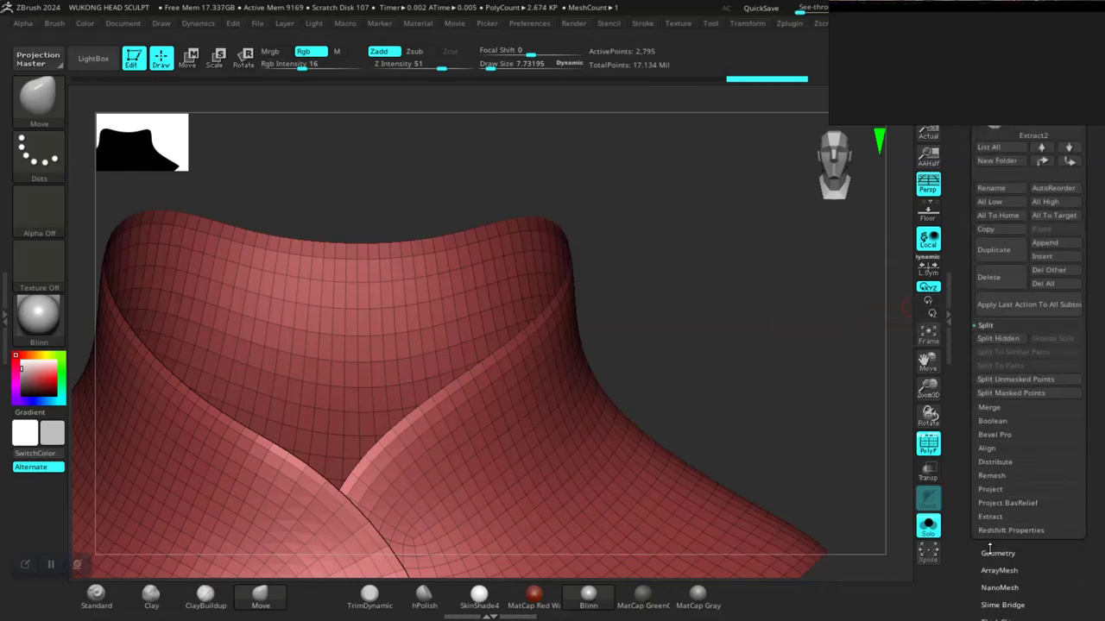
pyautogui.click(993, 552)
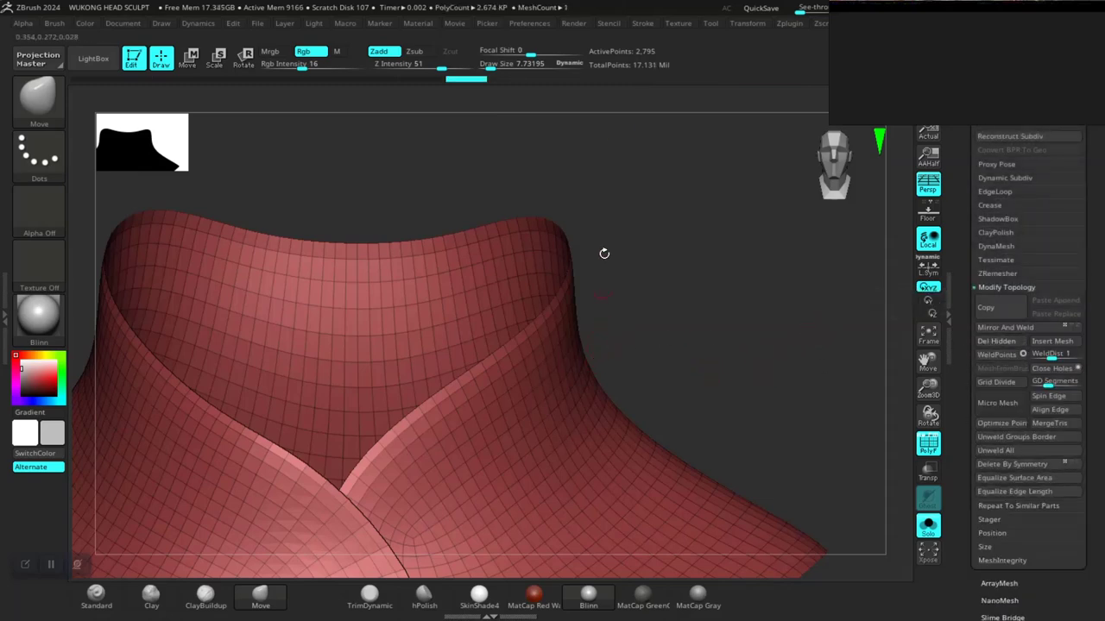
# Frame the open borders of the single-sided collar copy with curves, using only the Border option
pyautogui.moveTo(566, 28)
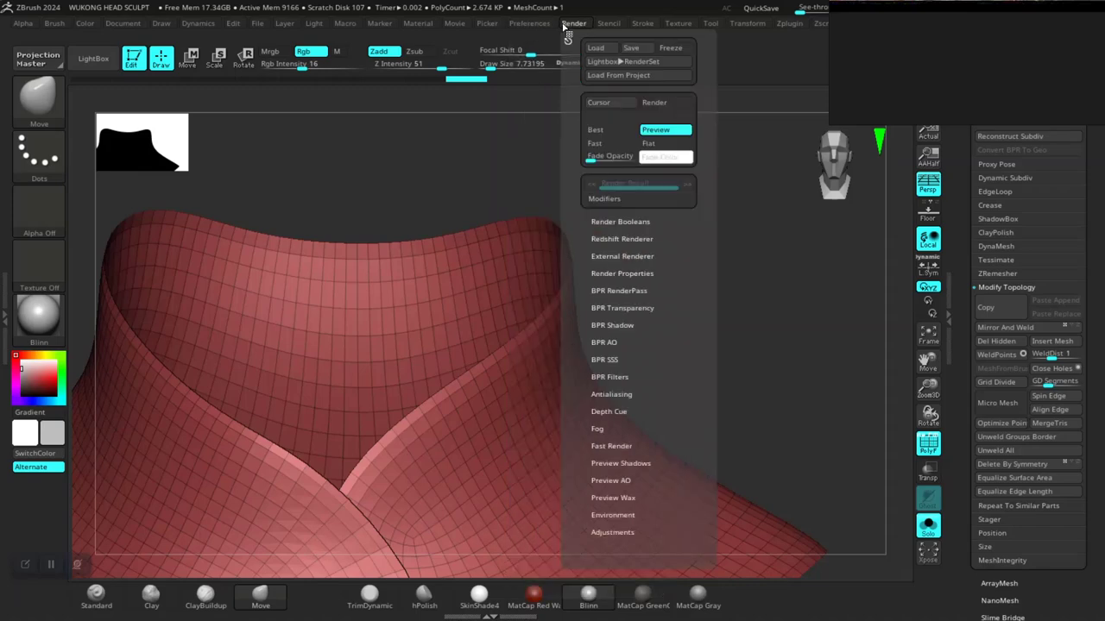
pyautogui.moveTo(644, 25)
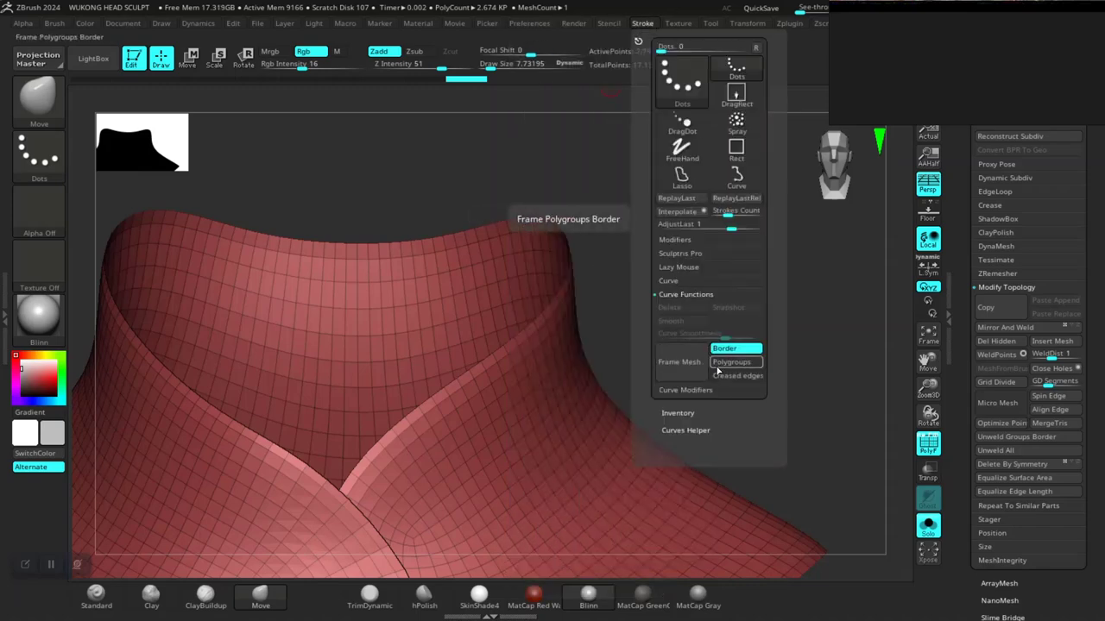
pyautogui.click(675, 368)
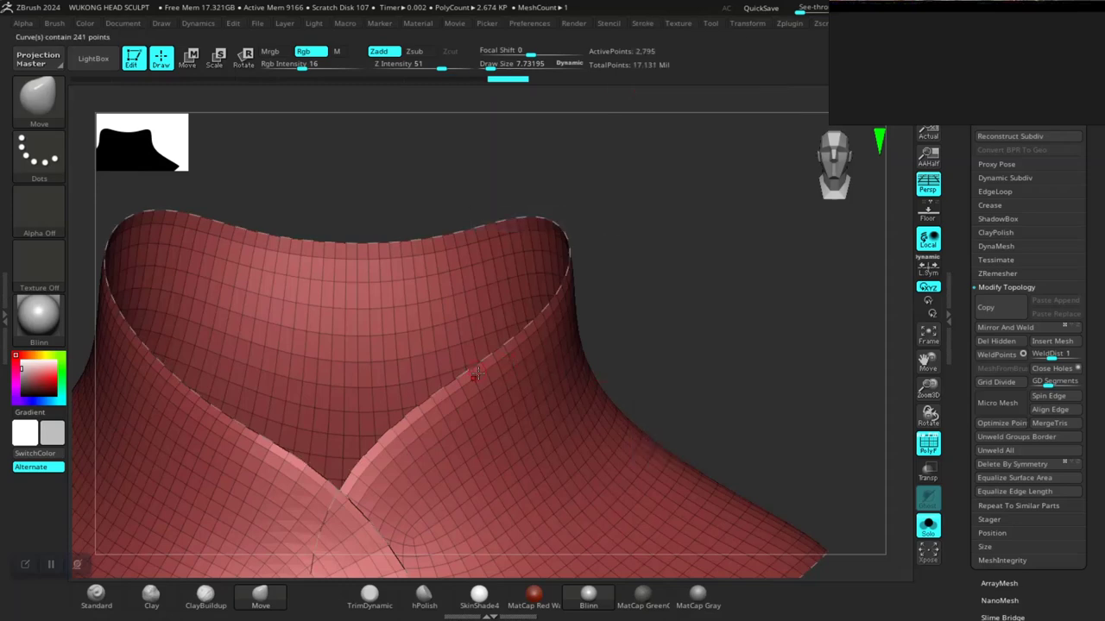
pyautogui.click(645, 277)
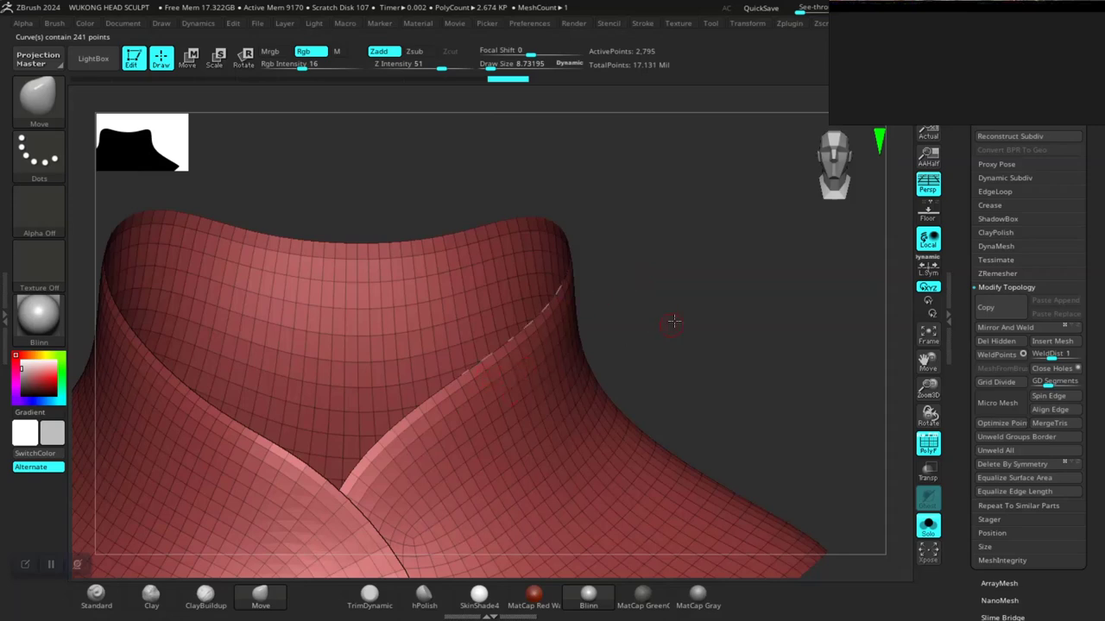
pyautogui.moveTo(673, 321); pyautogui.dragTo(607, 367)
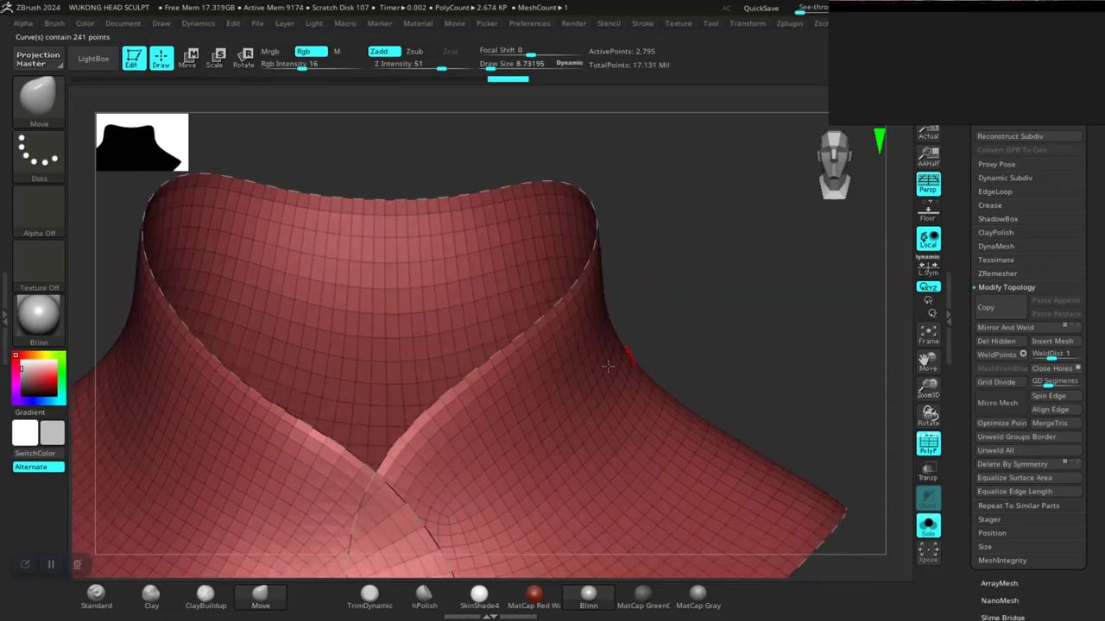
# Choose the CurveStrapSnap brush and generate a strap along the border curves of the copied collar
pyautogui.press('b')
pyautogui.press('i')
pyautogui.click(552, 396)
pyautogui.press('b')
pyautogui.press('c')
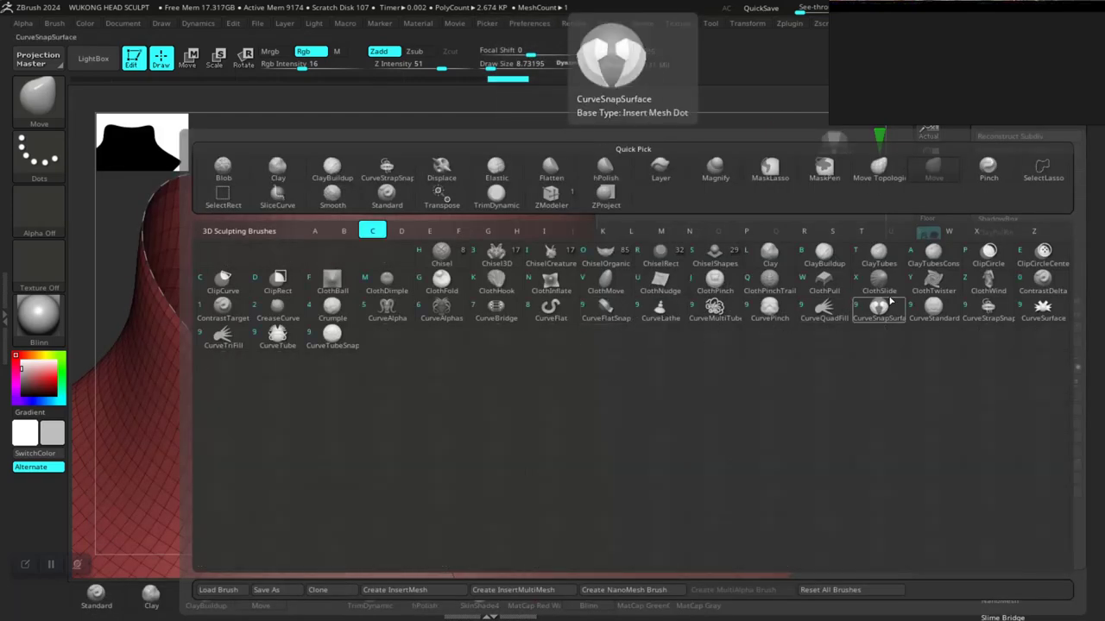
pyautogui.click(988, 309)
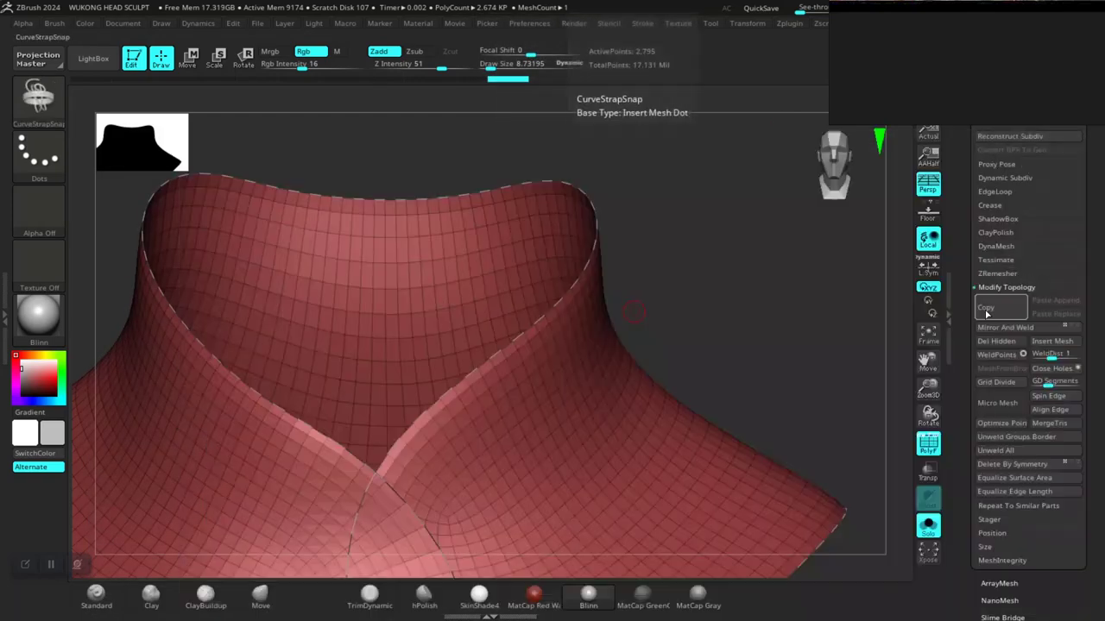
pyautogui.click(522, 337)
pyautogui.moveTo(748, 351)
pyautogui.keyDown('ctrl'); pyautogui.mouseDown(button='right')
pyautogui.moveTo(690, 316)
pyautogui.moveTo(730, 422)
pyautogui.moveTo(750, 354)
pyautogui.mouseUp(button='right'); pyautogui.keyUp('ctrl')
pyautogui.moveTo(750, 353); pyautogui.dragTo(718, 333)
pyautogui.keyDown('ctrl'); pyautogui.moveTo(718, 333); pyautogui.dragTo(734, 382, button='right'); pyautogui.keyUp('ctrl')
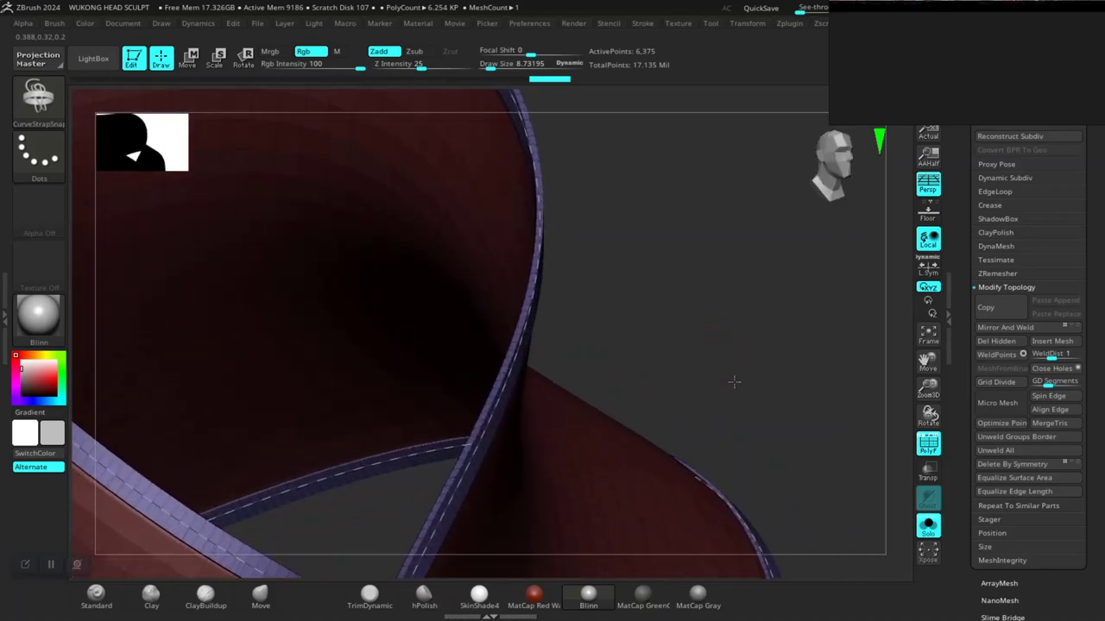
# Show the rest of the model, activate the Move brush and compare the original neck collar with the strapped copy
pyautogui.click(928, 524)
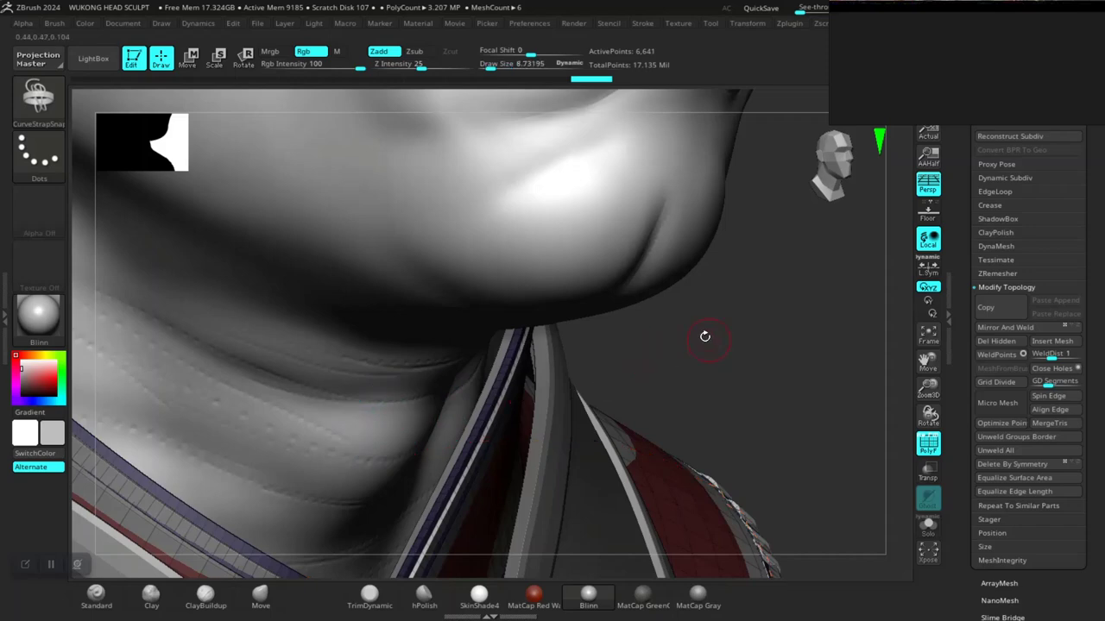
pyautogui.keyDown('ctrl'); pyautogui.moveTo(705, 336); pyautogui.dragTo(651, 340, button='right'); pyautogui.keyUp('ctrl')
pyautogui.moveTo(651, 340)
pyautogui.mouseDown()
pyautogui.moveTo(616, 298)
pyautogui.moveTo(640, 354)
pyautogui.mouseUp()
pyautogui.moveTo(665, 351)
pyautogui.keyDown('alt'); pyautogui.mouseDown(button='right')
pyautogui.moveTo(555, 365)
pyautogui.moveTo(537, 324)
pyautogui.mouseUp(button='right'); pyautogui.keyUp('alt')
pyautogui.click(260, 596)
pyautogui.moveTo(618, 344); pyautogui.dragTo(501, 381)
pyautogui.keyDown('alt'); pyautogui.click(506, 391); pyautogui.keyUp('alt')
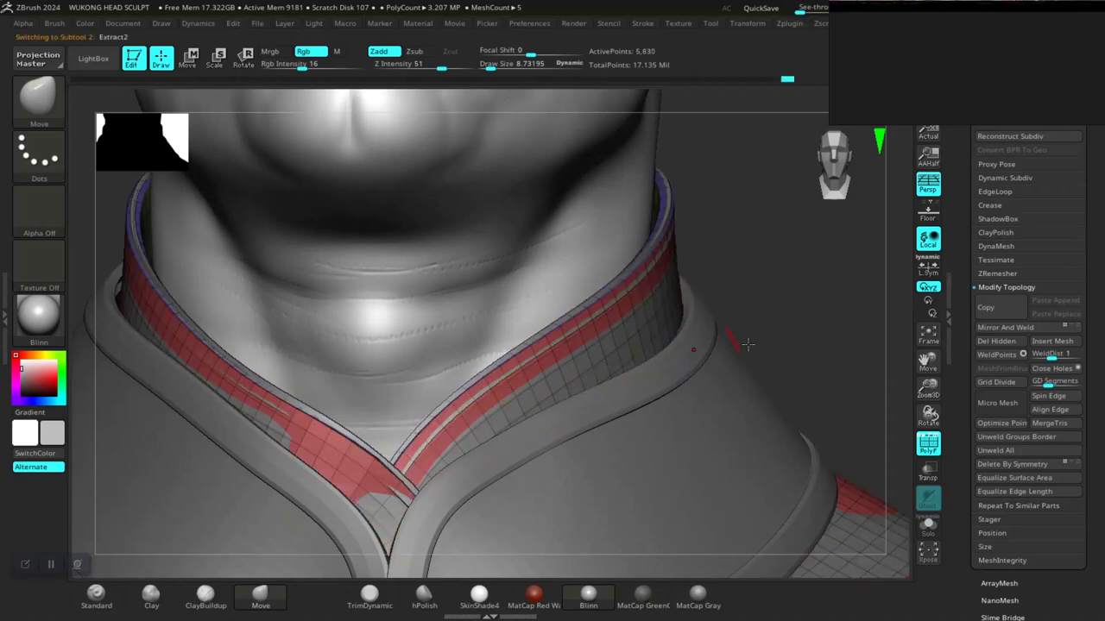
pyautogui.moveTo(812, 323); pyautogui.dragTo(605, 354)
pyautogui.keyDown('alt'); pyautogui.click(604, 352); pyautogui.keyUp('alt')
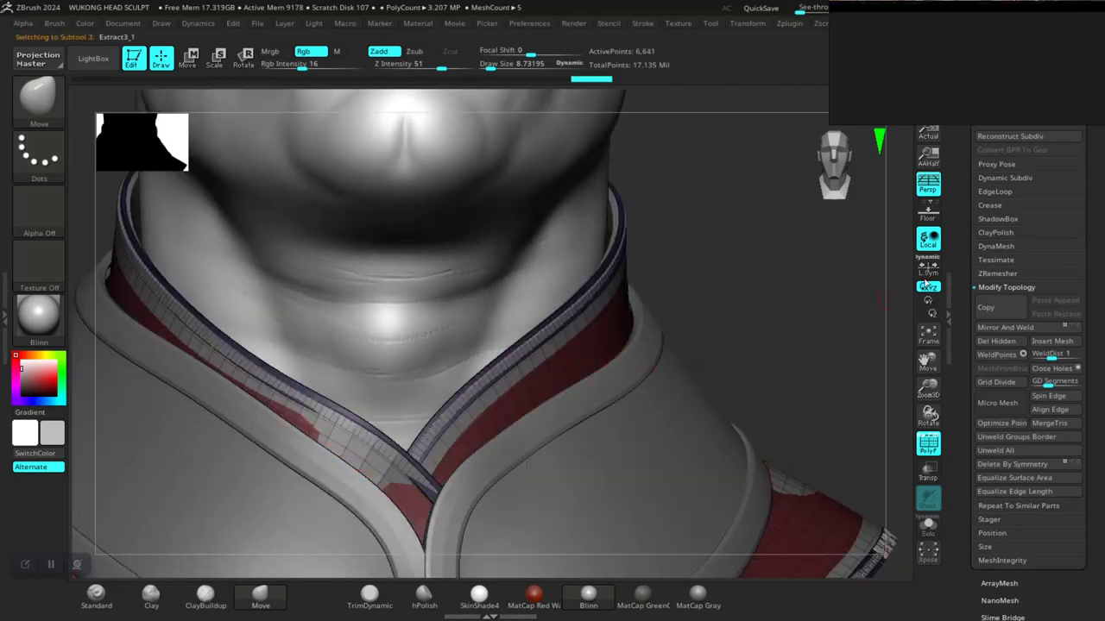
# Hide the strapped collar copy, keep the outer collar visible and select the original neck collar
pyautogui.scroll(8, 1022, 279)
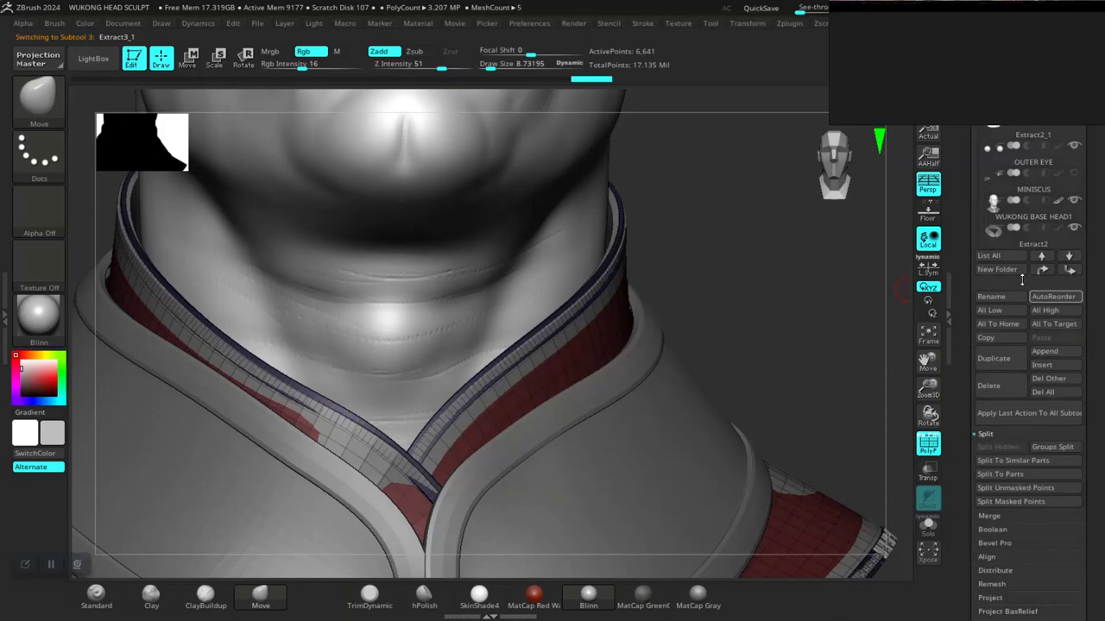
pyautogui.scroll(3, 1035, 293)
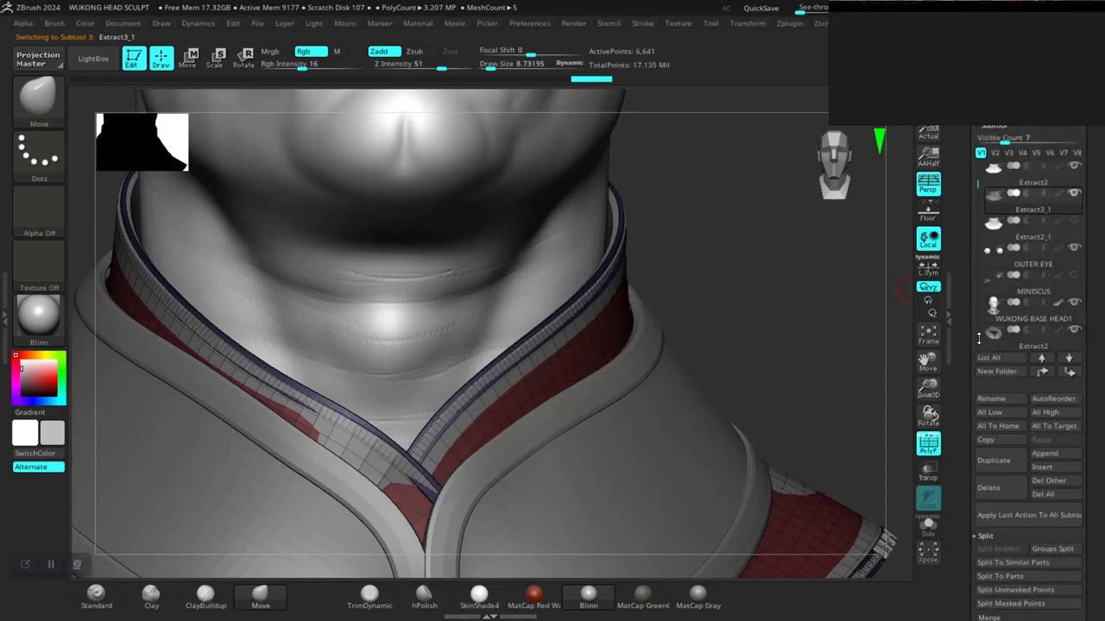
pyautogui.click(1074, 330)
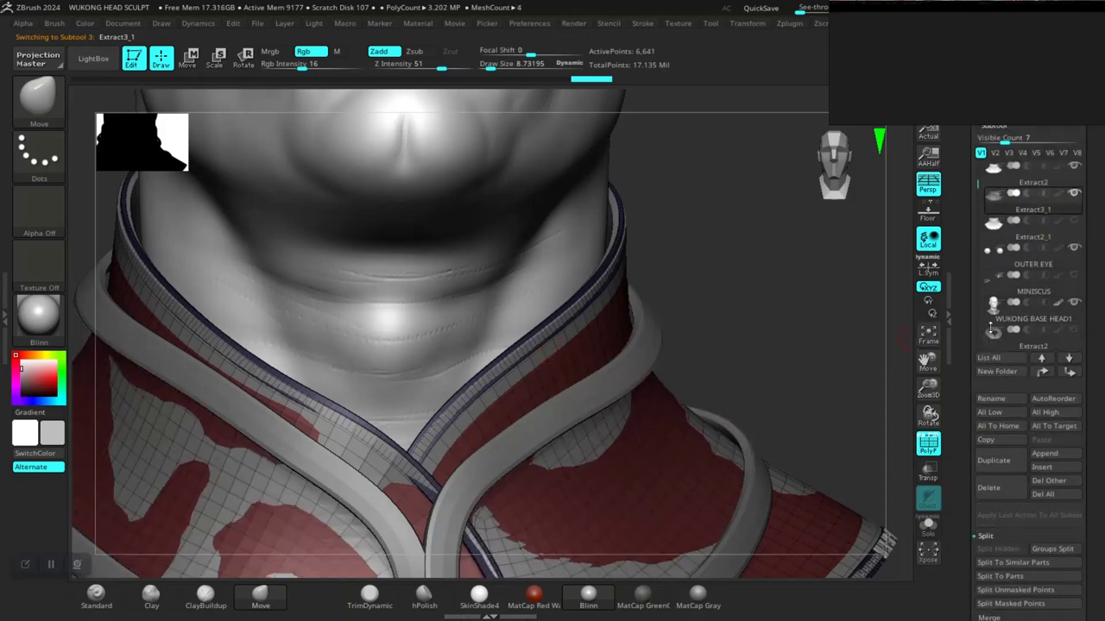
pyautogui.click(1075, 329)
pyautogui.click(1075, 194)
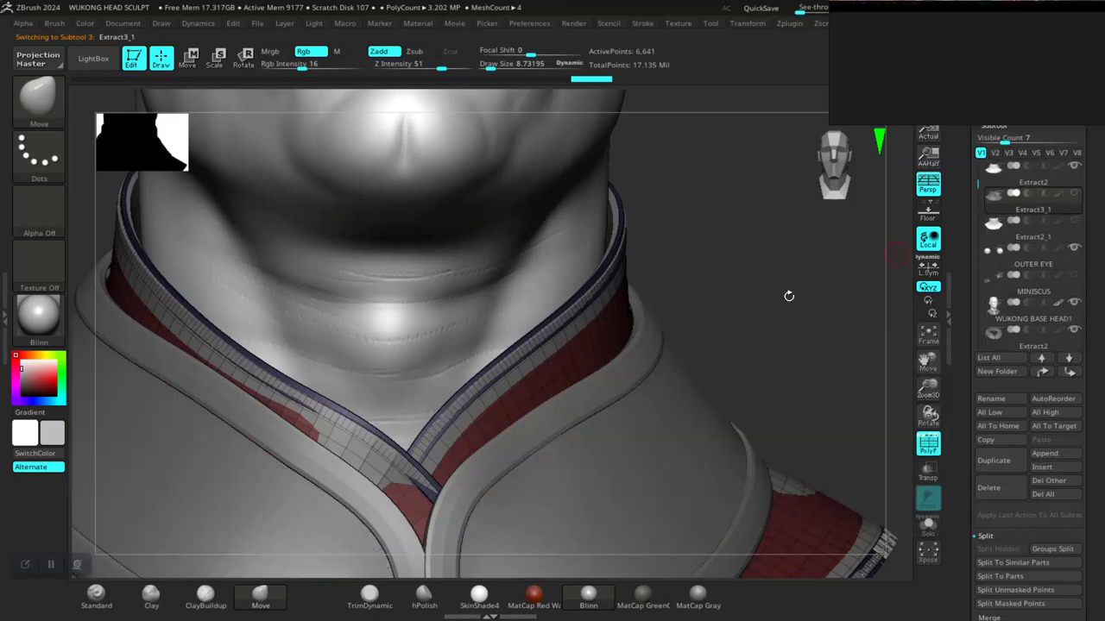
pyautogui.keyDown('alt'); pyautogui.click(552, 340); pyautogui.keyUp('alt')
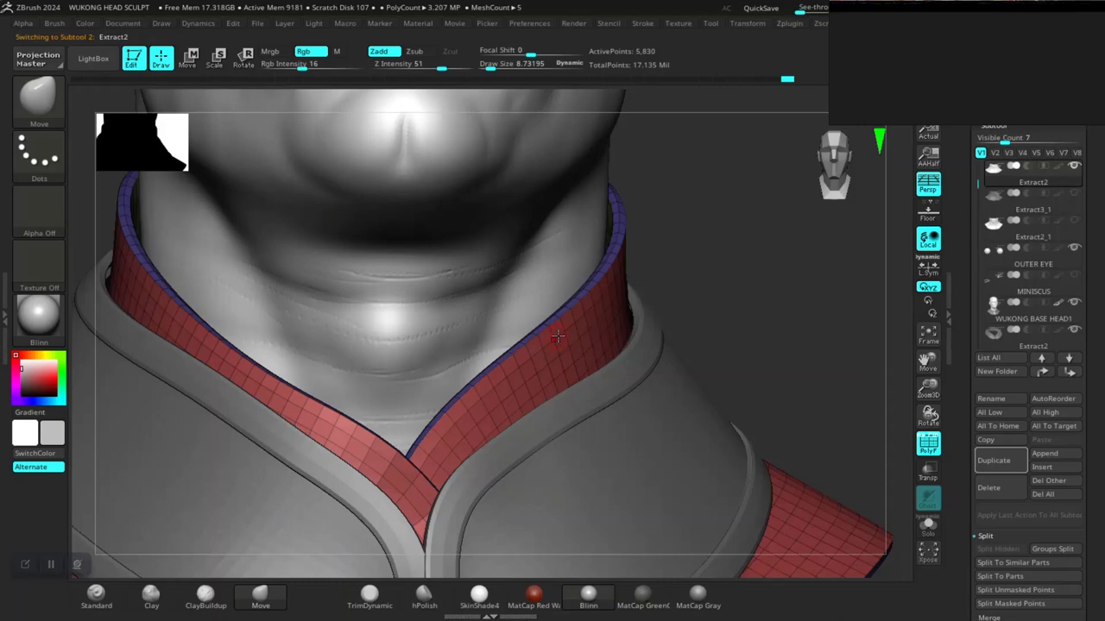
# Show the Extract3 collar subtool and check the original neck collar together with the outer collar around the neck
pyautogui.moveTo(734, 299); pyautogui.dragTo(817, 363)
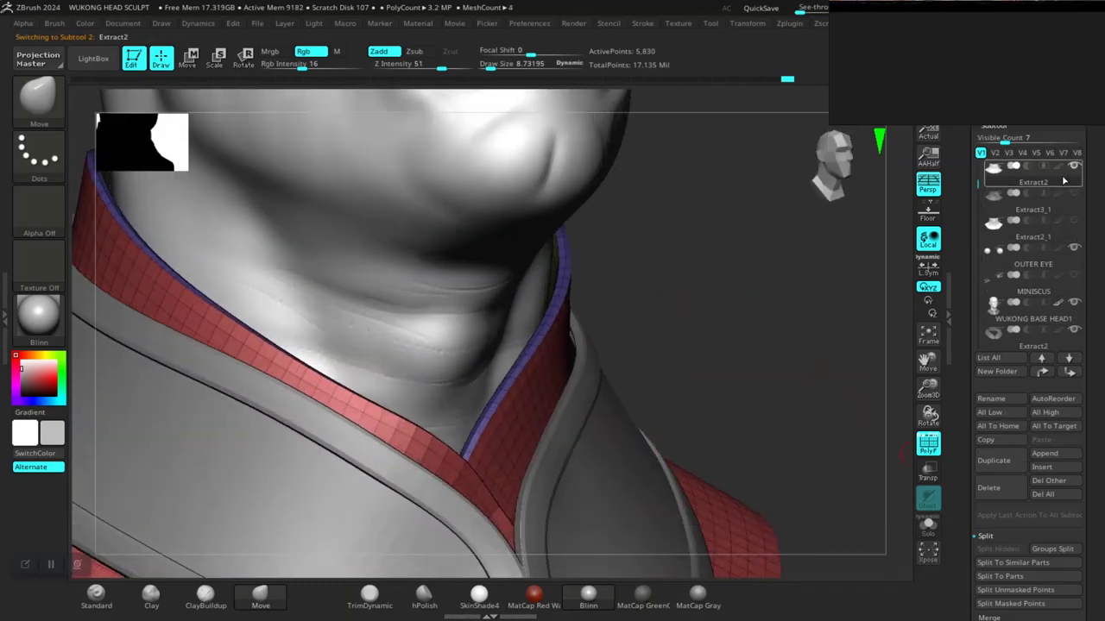
pyautogui.moveTo(1076, 173)
pyautogui.moveTo(1055, 300)
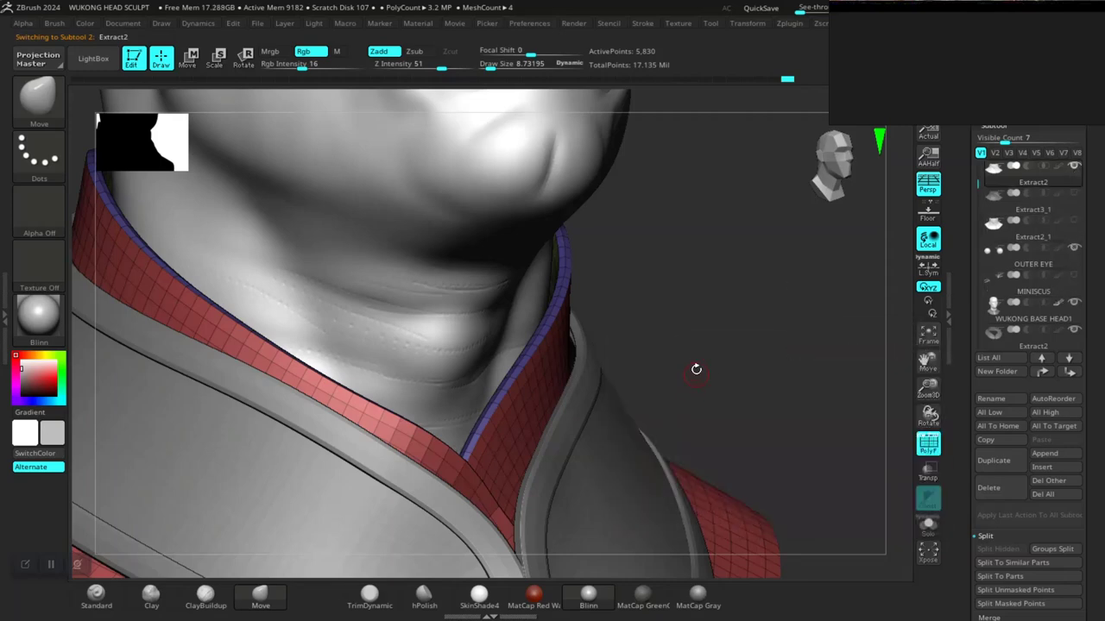
pyautogui.moveTo(730, 369); pyautogui.dragTo(740, 365)
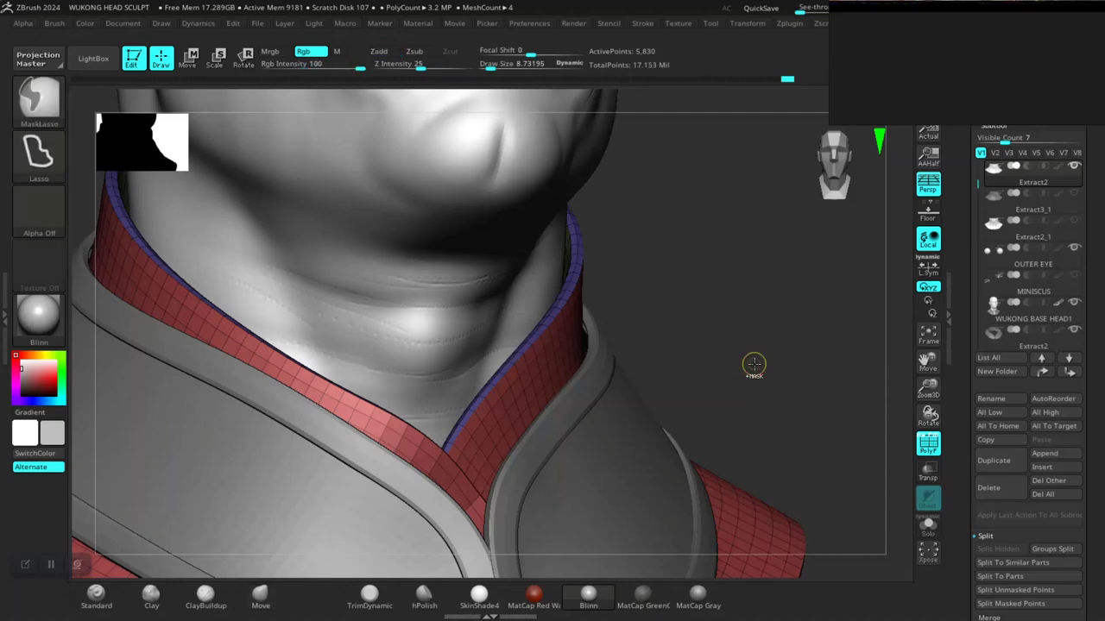
pyautogui.moveTo(1076, 274)
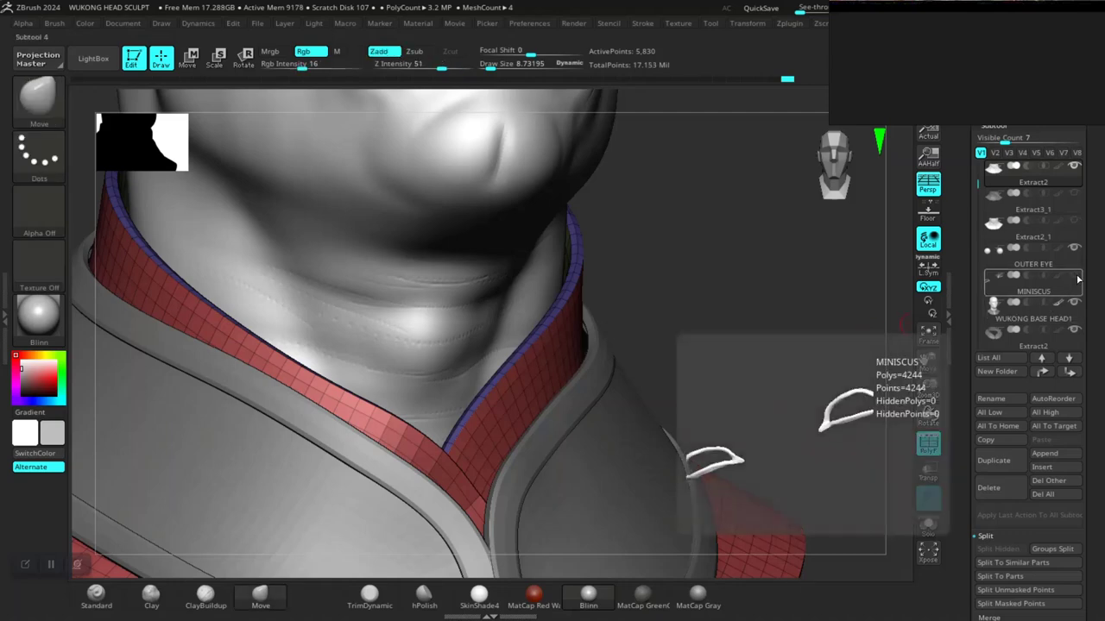
pyautogui.moveTo(975, 201); pyautogui.dragTo(976, 260)
pyautogui.moveTo(1072, 234)
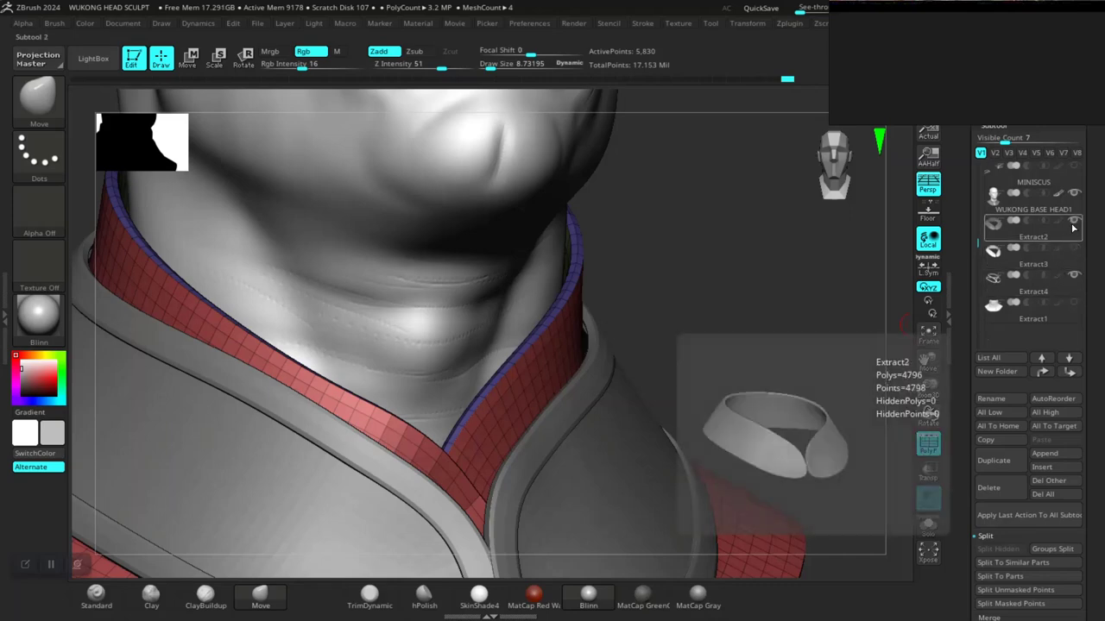
pyautogui.moveTo(1068, 290)
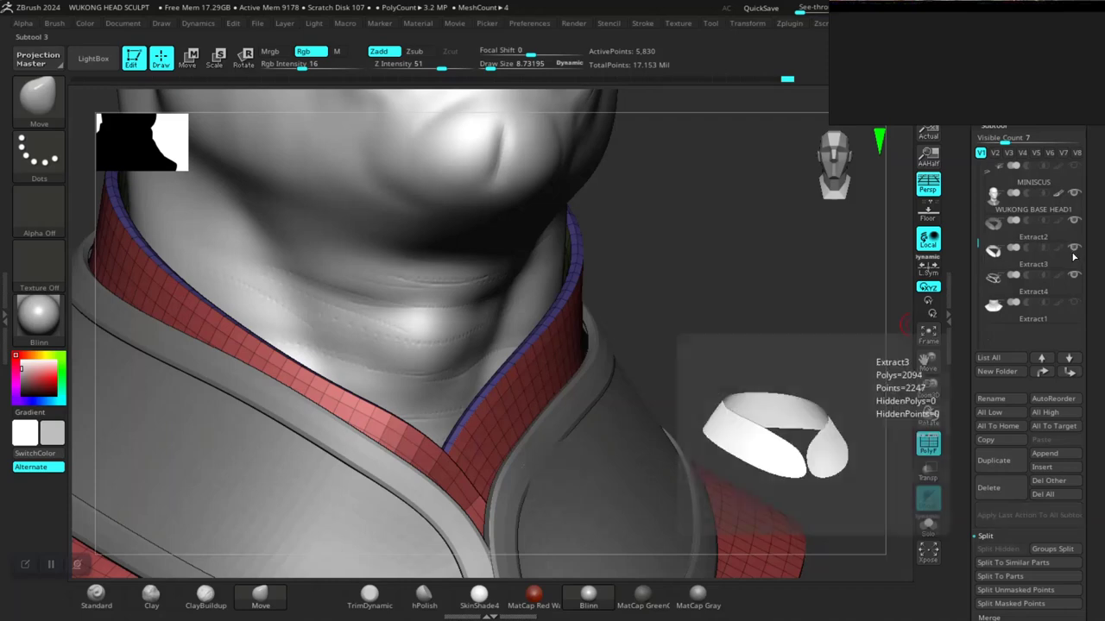
pyautogui.moveTo(747, 377); pyautogui.dragTo(826, 439)
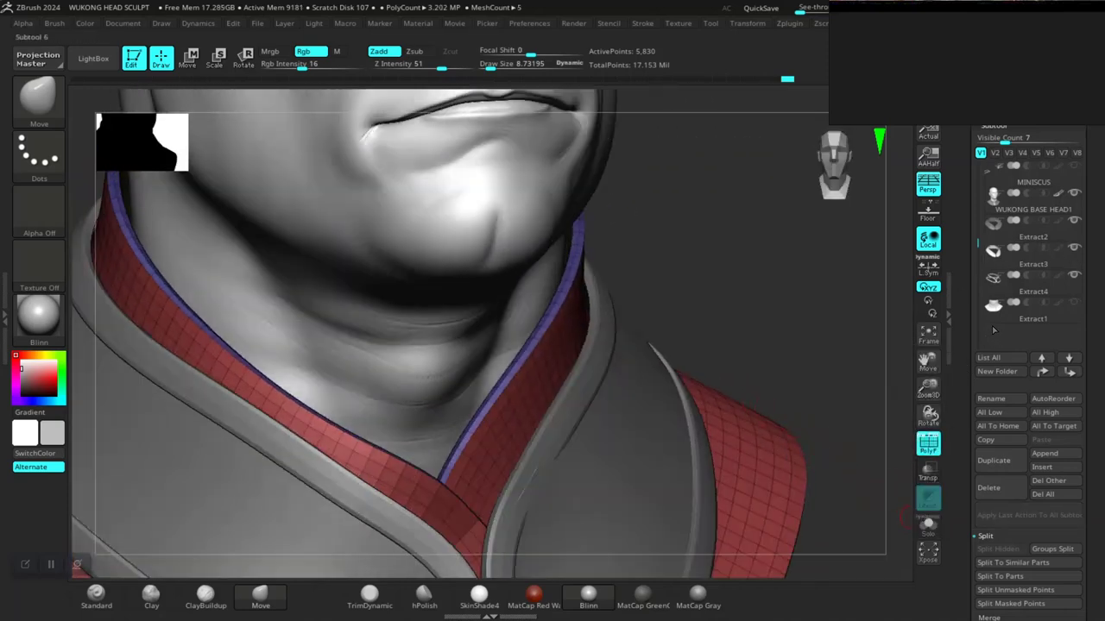
# Try subdividing the original neck collar to preview a smoother surface
pyautogui.moveTo(968, 322); pyautogui.dragTo(962, 359)
pyautogui.keyDown('ctrl'); pyautogui.click(721, 313); pyautogui.keyUp('ctrl')
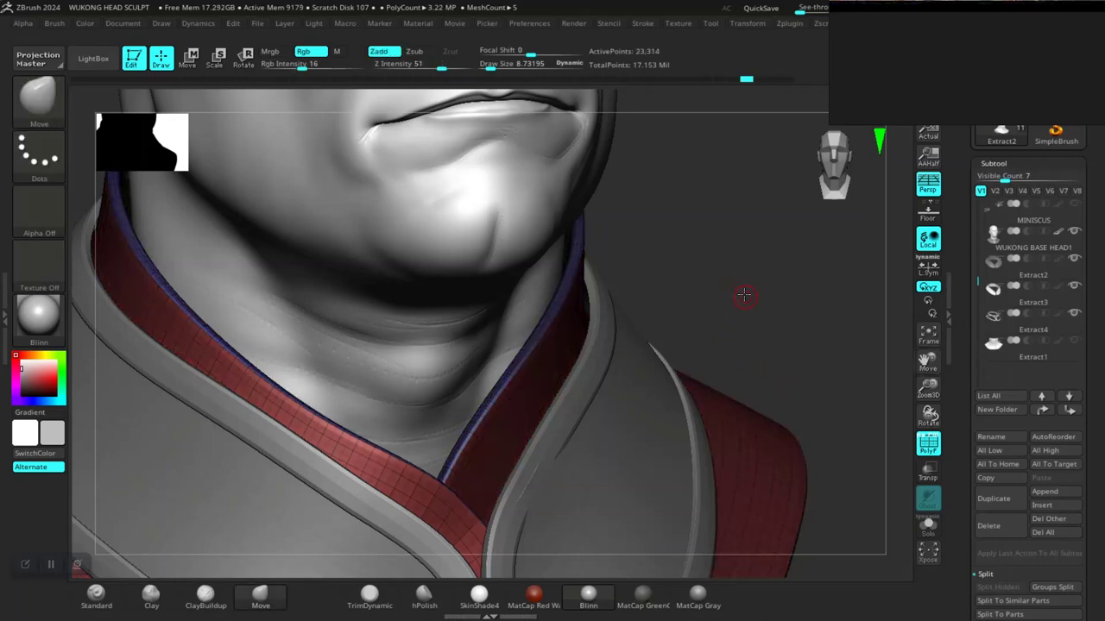
pyautogui.moveTo(745, 299); pyautogui.dragTo(793, 106)
# Show the Extract1 garment subtool, select it and check how it fits around the collars
pyautogui.click(991, 290)
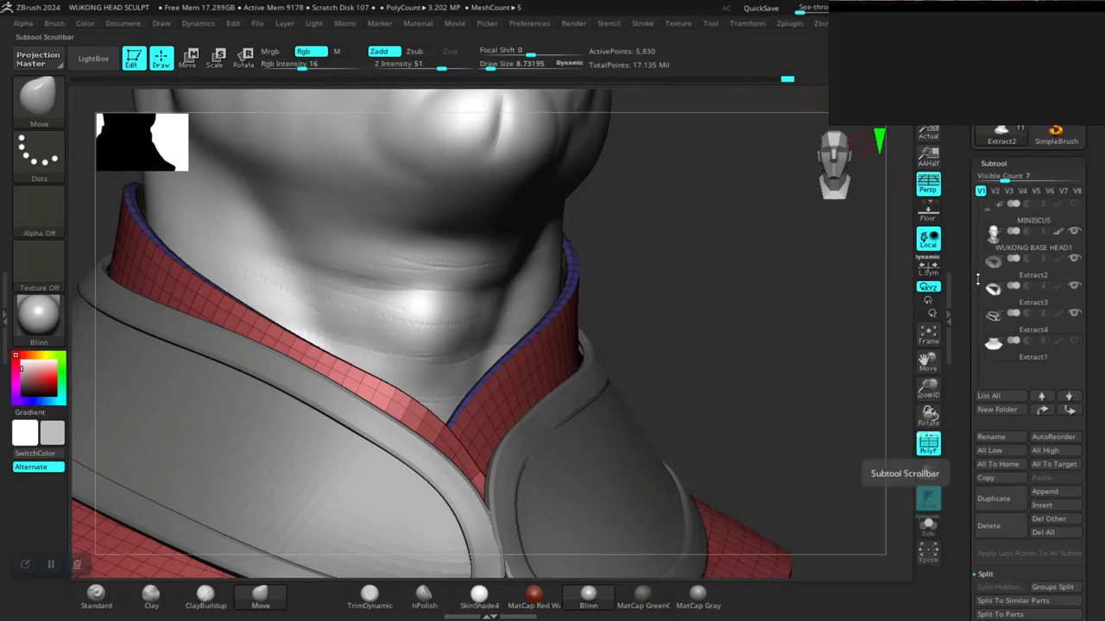
pyautogui.moveTo(1025, 280)
pyautogui.click(1073, 341)
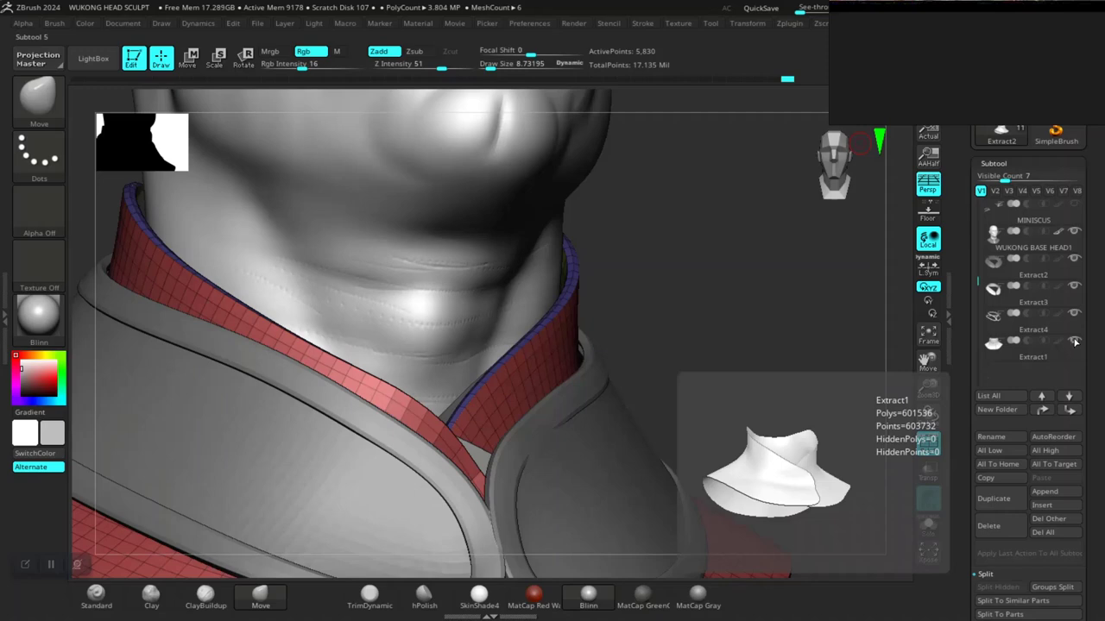
pyautogui.click(1054, 355)
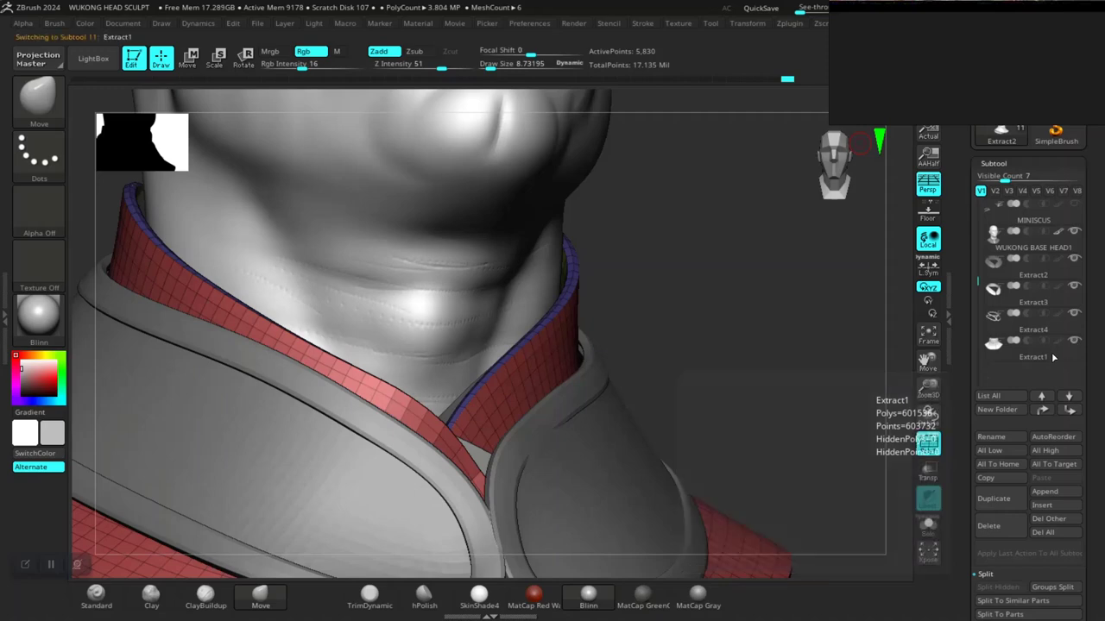
pyautogui.moveTo(743, 331)
pyautogui.mouseDown()
pyautogui.moveTo(738, 360)
pyautogui.moveTo(746, 343)
pyautogui.mouseUp()
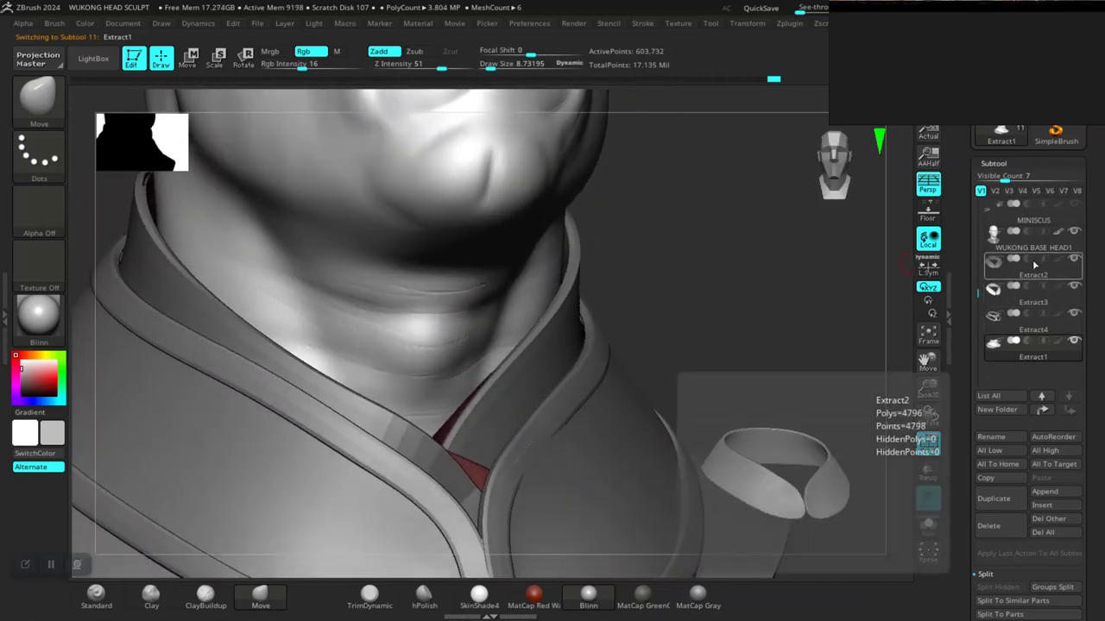
# Select the Extract2_1 subtool and isolate it to inspect its shape and mesh density
pyautogui.moveTo(979, 294); pyautogui.dragTo(980, 218)
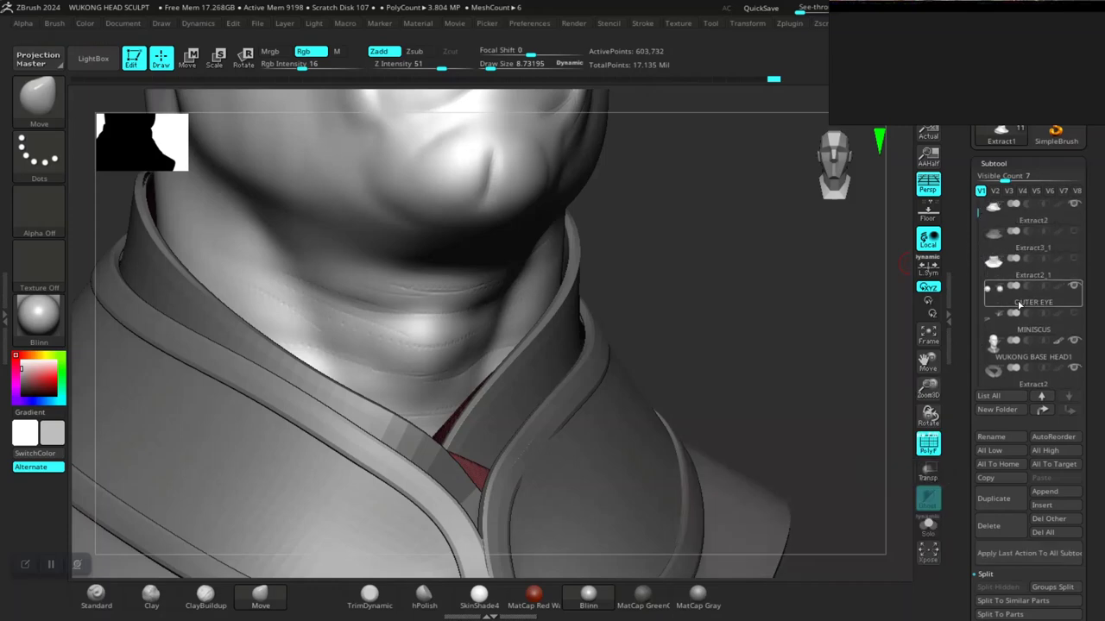
pyautogui.click(1040, 274)
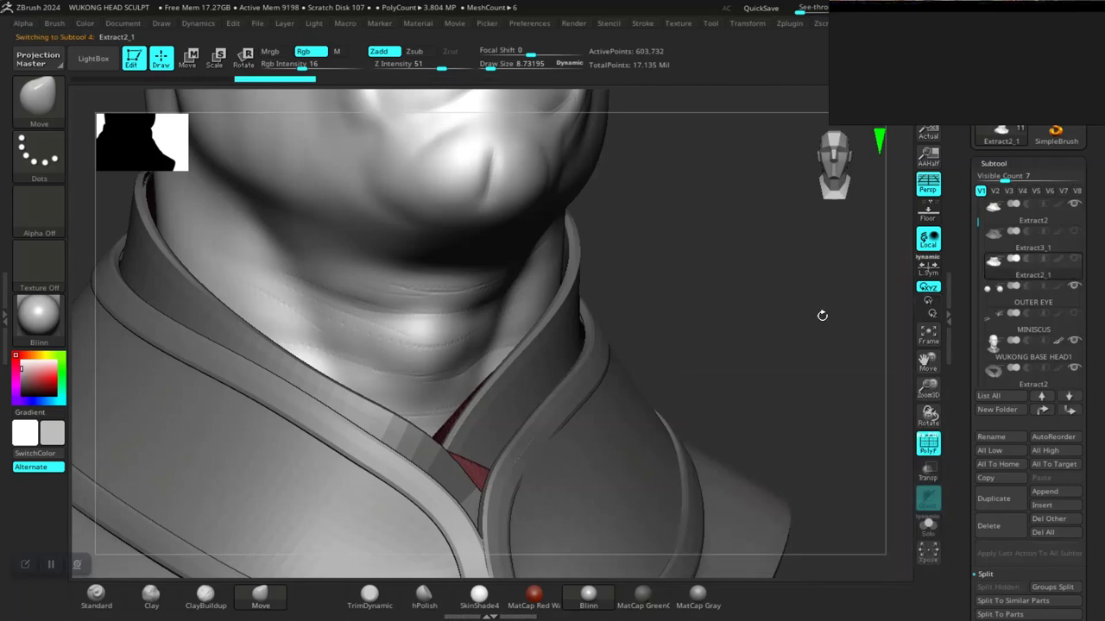
pyautogui.moveTo(744, 324); pyautogui.dragTo(831, 393)
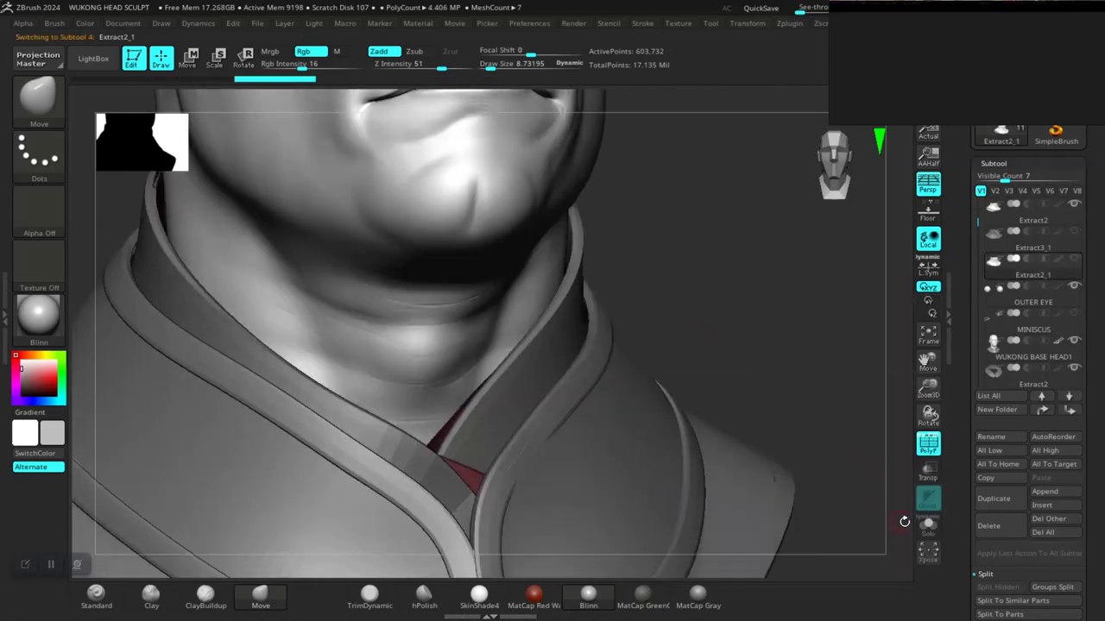
pyautogui.click(920, 534)
pyautogui.moveTo(759, 365); pyautogui.dragTo(953, 301)
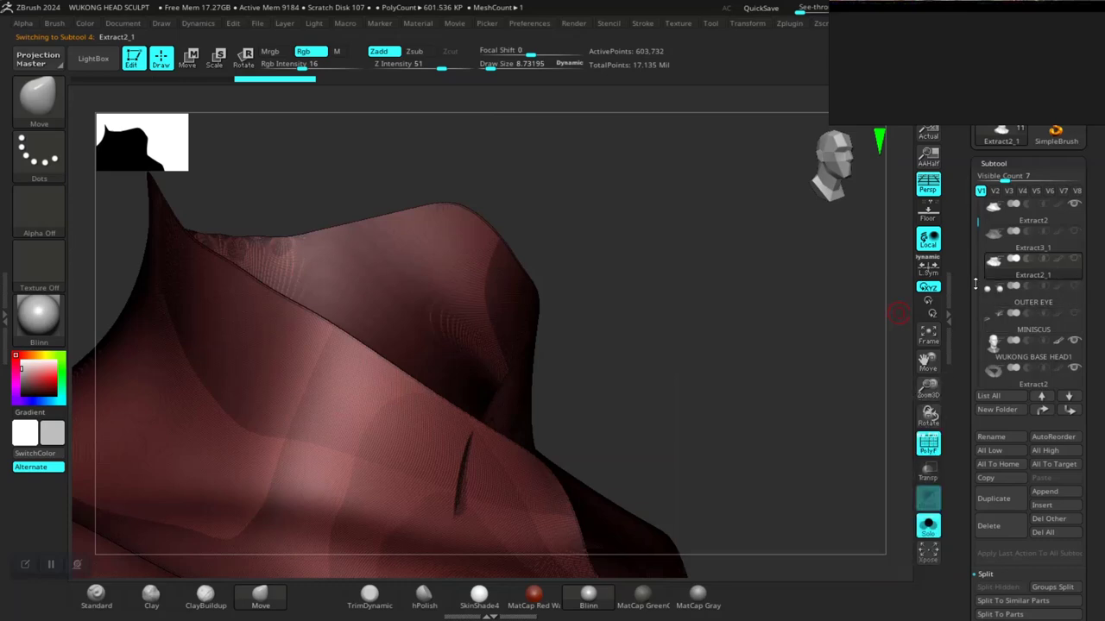
# Examine the outer collar, the Extract1 garment and the original neck collar one by one in isolation
pyautogui.moveTo(979, 222); pyautogui.dragTo(977, 262)
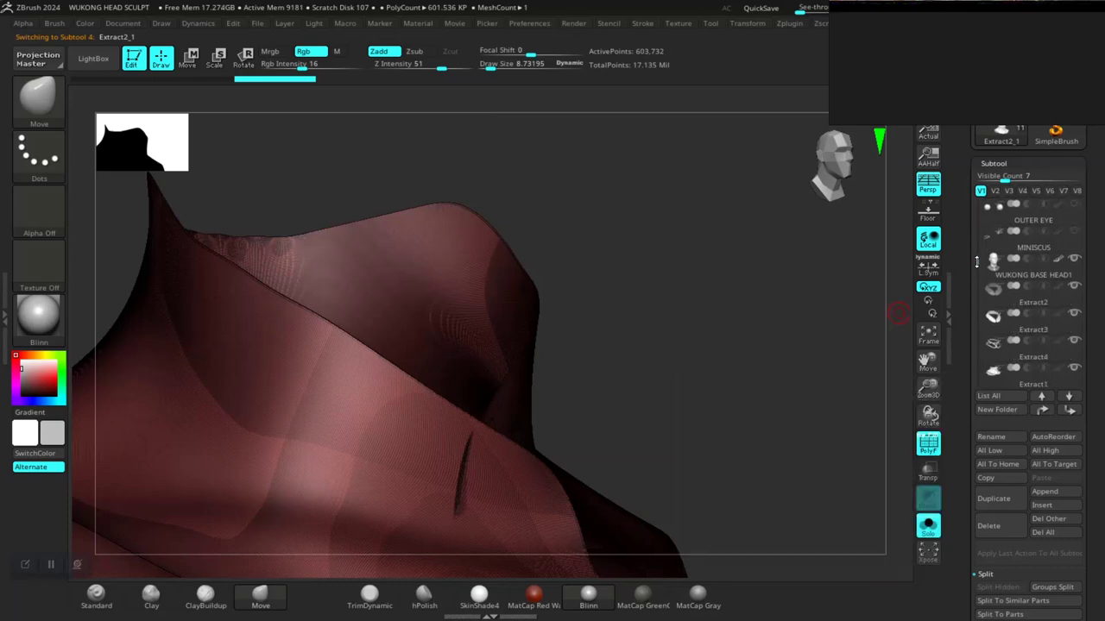
pyautogui.click(993, 290)
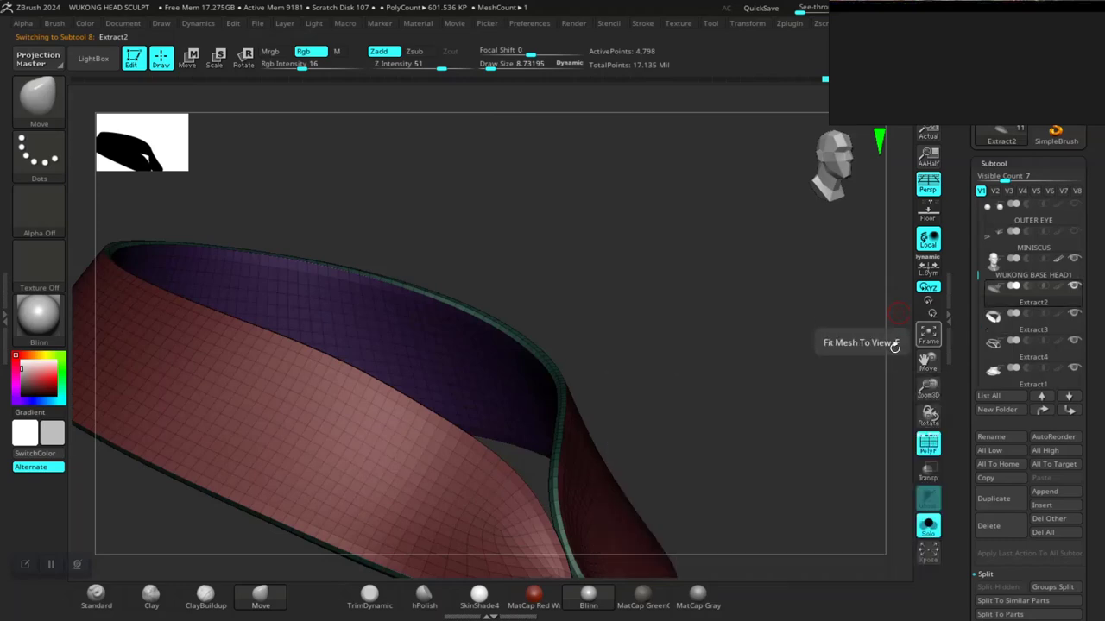
pyautogui.moveTo(812, 355)
pyautogui.mouseDown()
pyautogui.moveTo(796, 373)
pyautogui.moveTo(815, 371)
pyautogui.mouseUp()
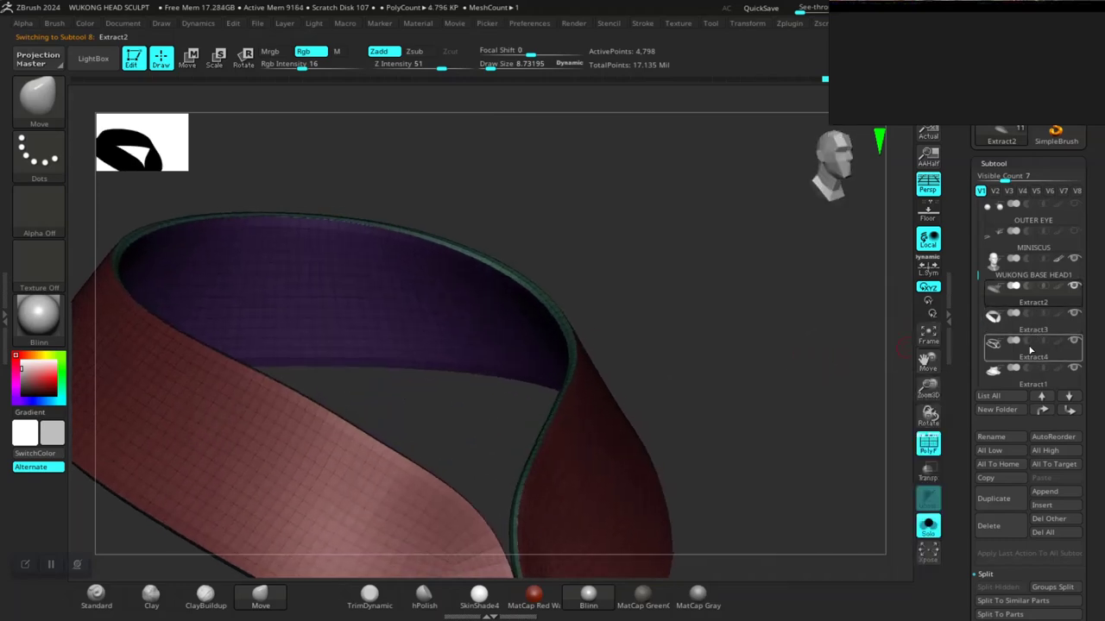
pyautogui.click(1027, 369)
pyautogui.moveTo(774, 336); pyautogui.dragTo(751, 313)
pyautogui.click(1040, 302)
pyautogui.moveTo(760, 367); pyautogui.dragTo(822, 290)
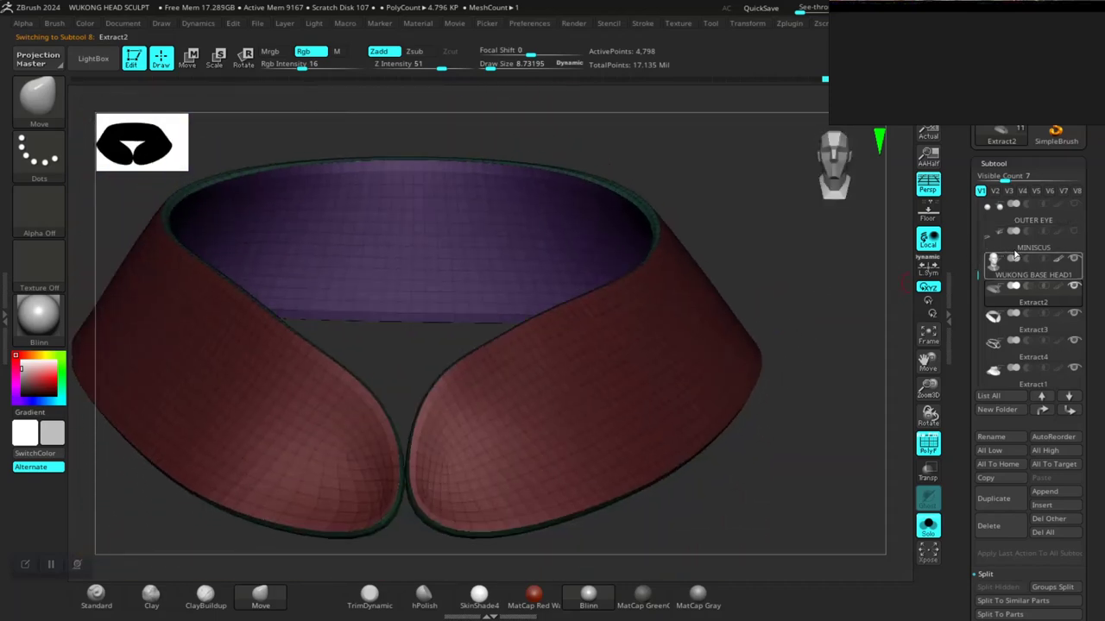
pyautogui.moveTo(1036, 245)
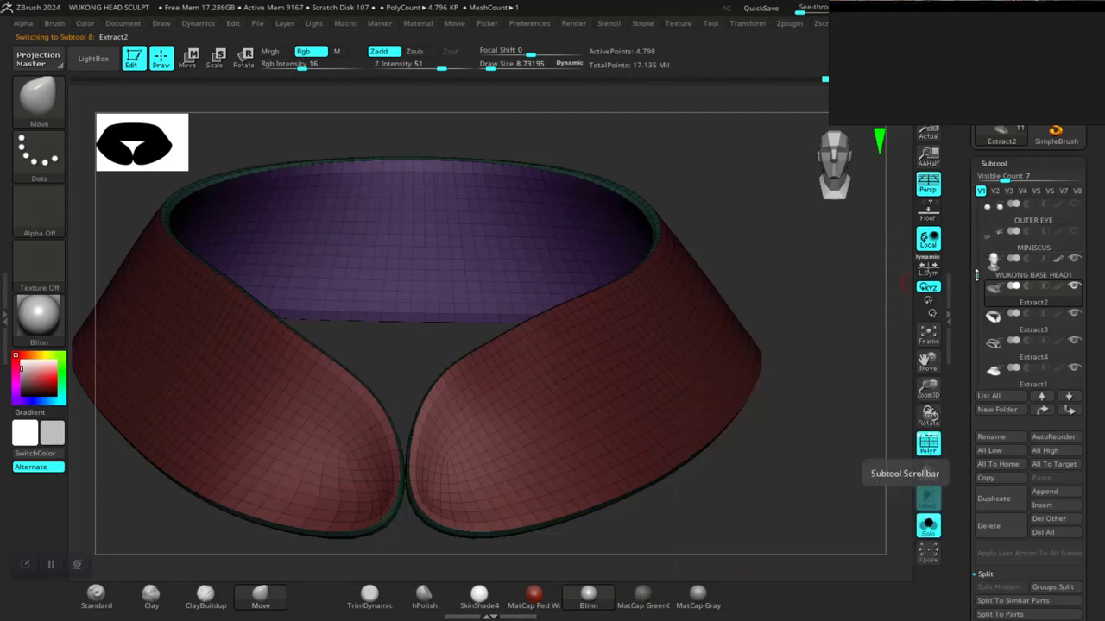
pyautogui.moveTo(977, 273); pyautogui.dragTo(979, 197)
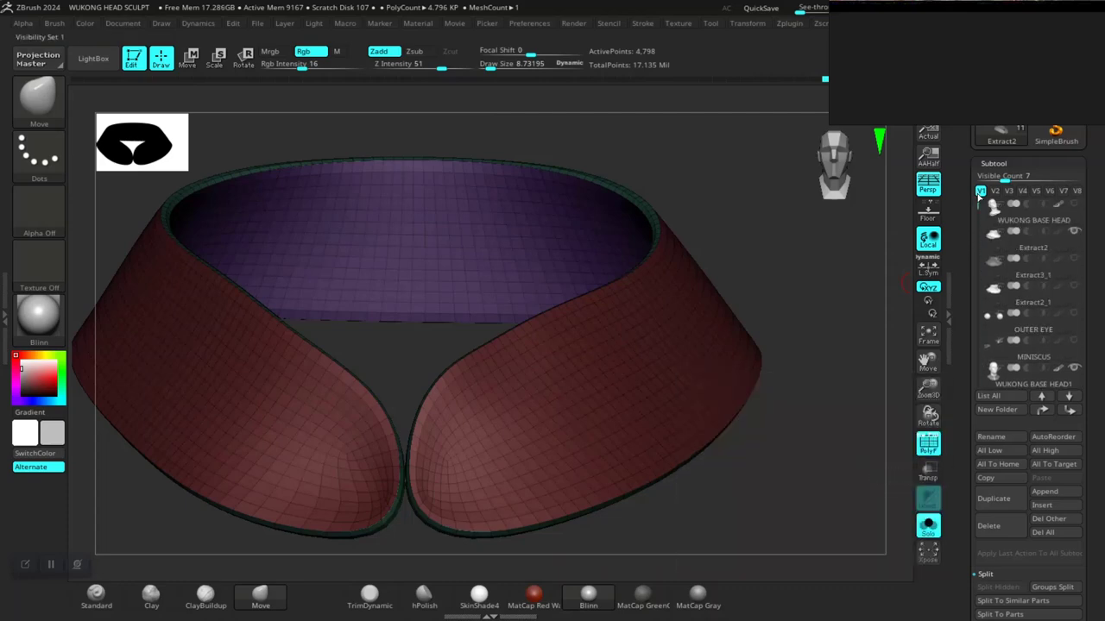
pyautogui.click(1025, 249)
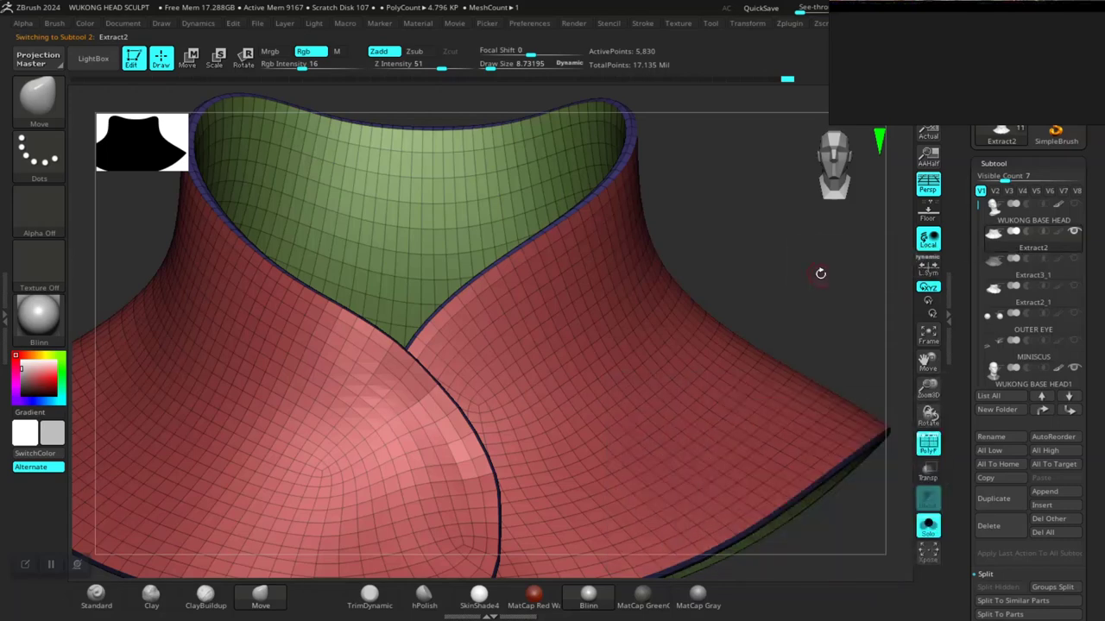
pyautogui.moveTo(803, 272); pyautogui.dragTo(794, 323)
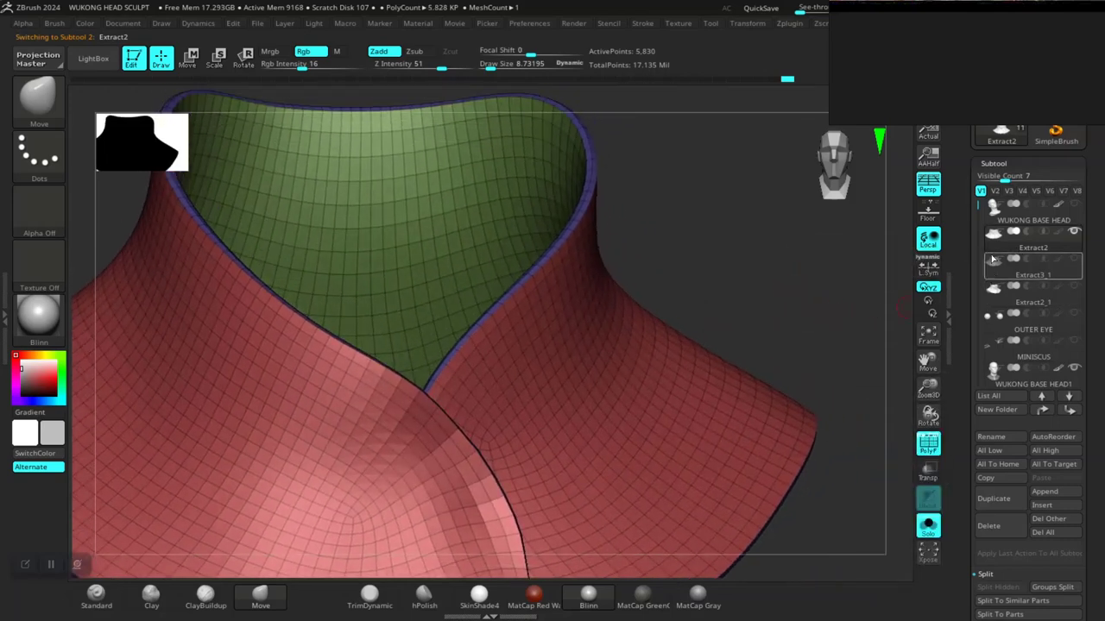
# Select the strapped collar copy Extract3_1, undo its latest changes back to the strap with live border curves, and turn off PolyFrame
pyautogui.click(1017, 274)
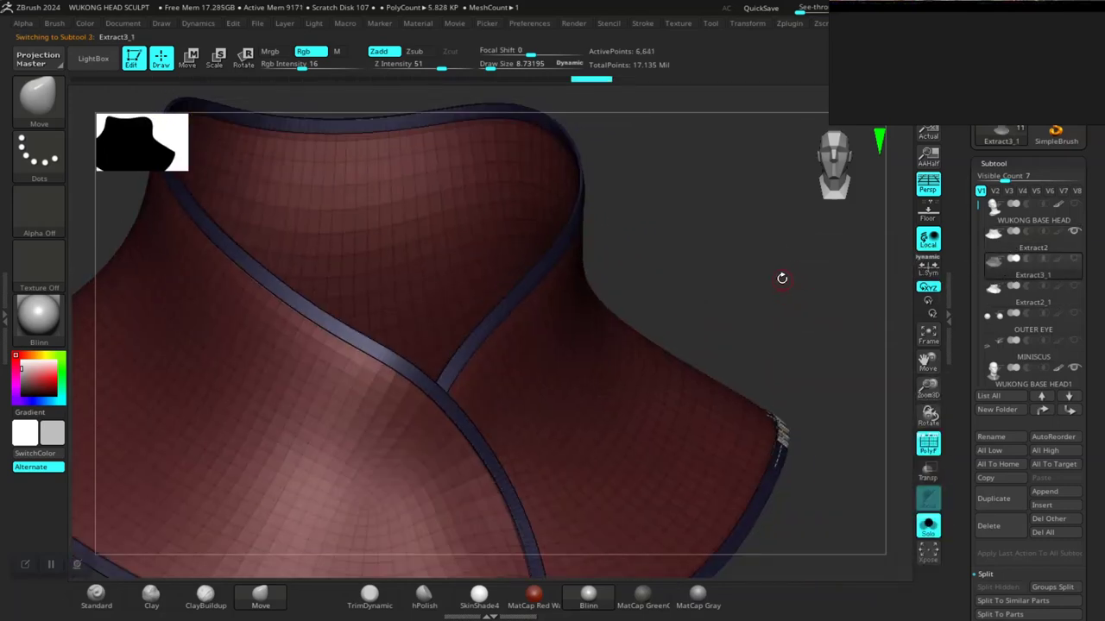
pyautogui.moveTo(762, 295); pyautogui.dragTo(825, 399)
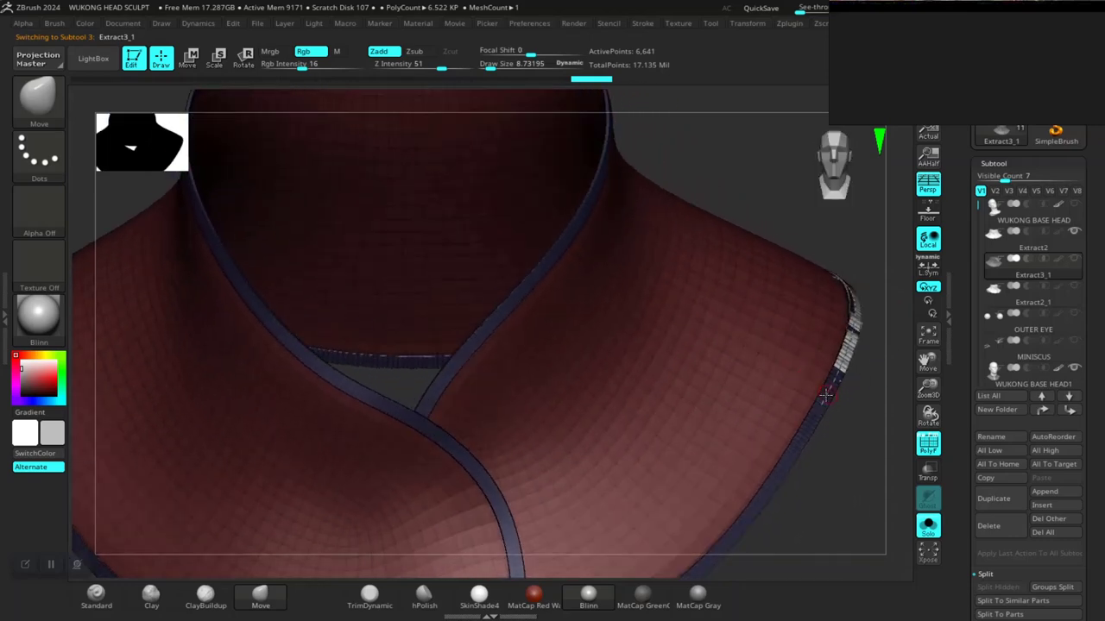
pyautogui.press('ctrl')
pyautogui.hotkey('ctrl', 'z')
pyautogui.moveTo(840, 503); pyautogui.dragTo(860, 451)
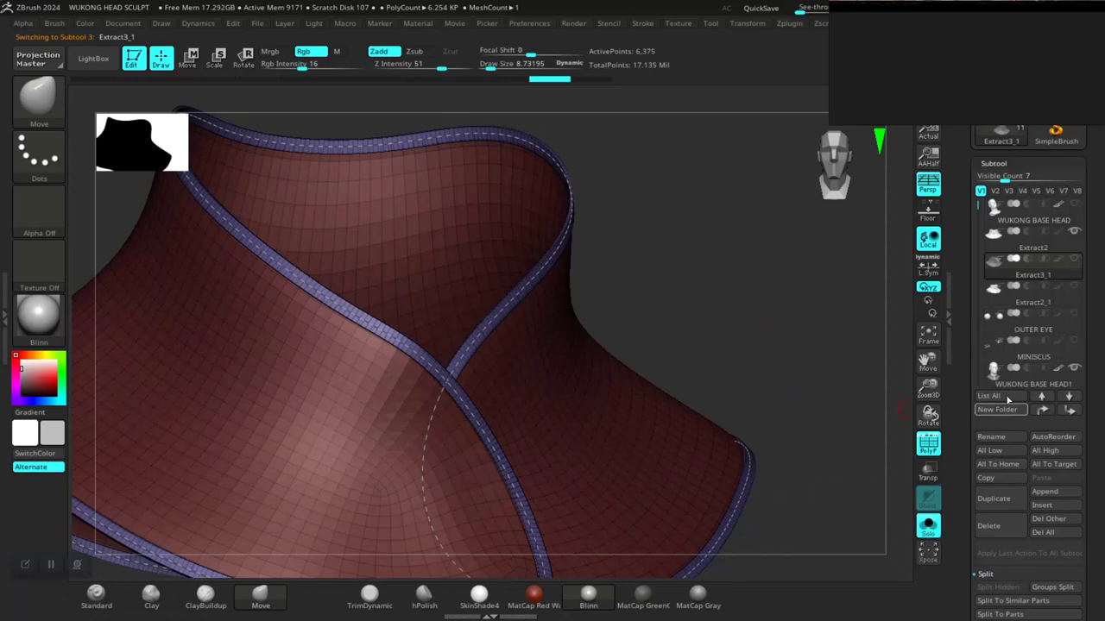
pyautogui.hotkey('shift', 'f')
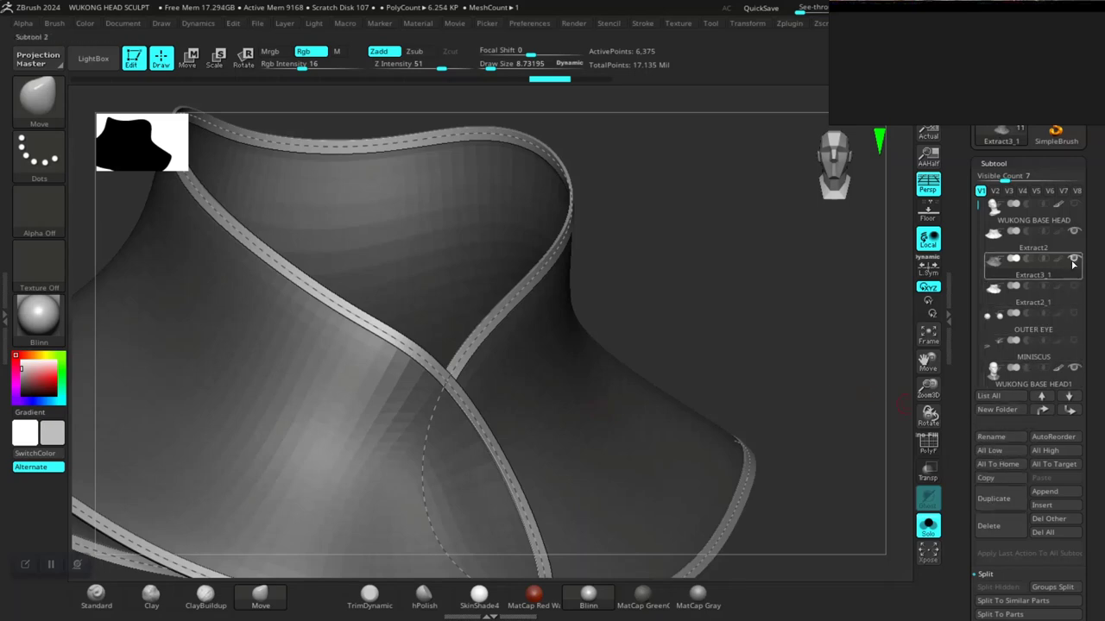
# Show the strapped copy Extract3_1 with the whole model and compare it with the original collar, deselecting it by selecting the head
pyautogui.click(1031, 233)
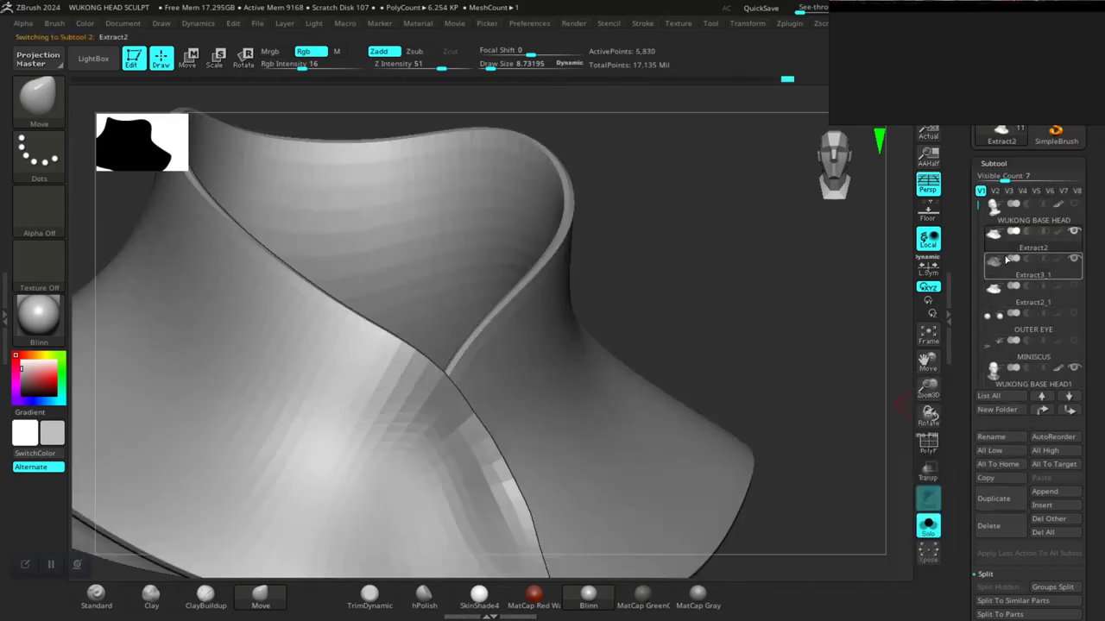
pyautogui.click(928, 524)
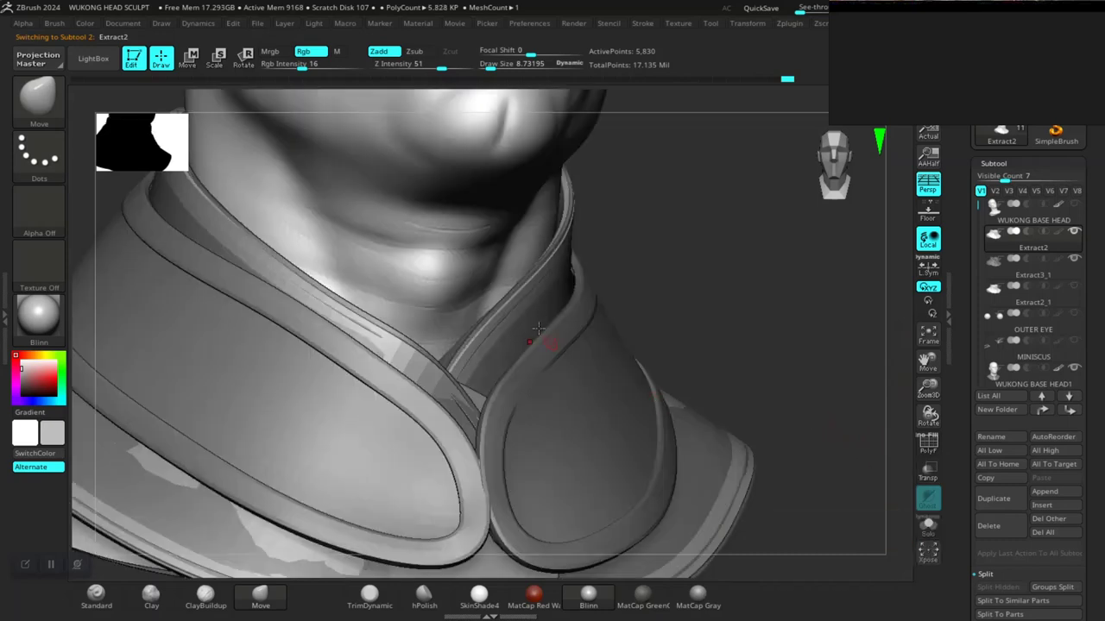
pyautogui.keyDown('alt'); pyautogui.click(460, 264); pyautogui.keyUp('alt')
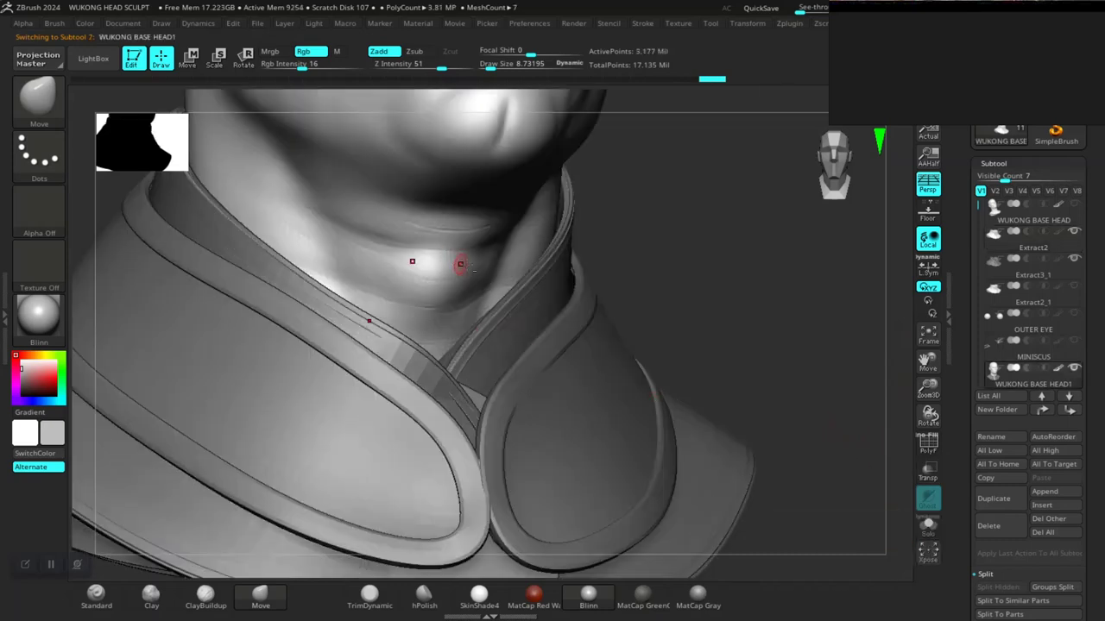
pyautogui.click(1033, 266)
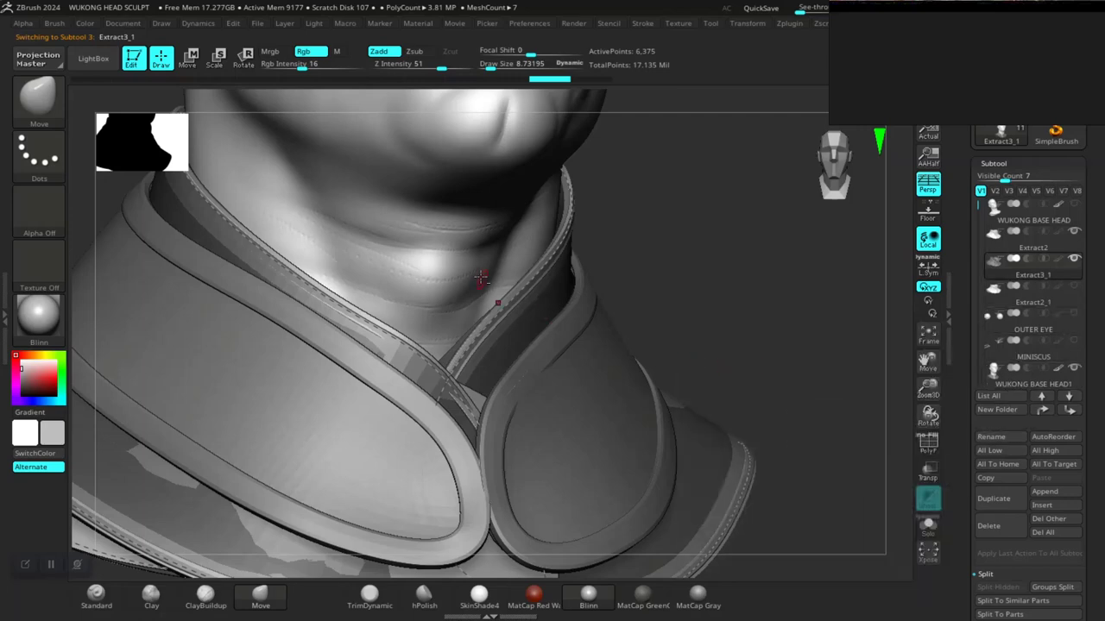
pyautogui.keyDown('alt'); pyautogui.click(448, 259); pyautogui.keyUp('alt')
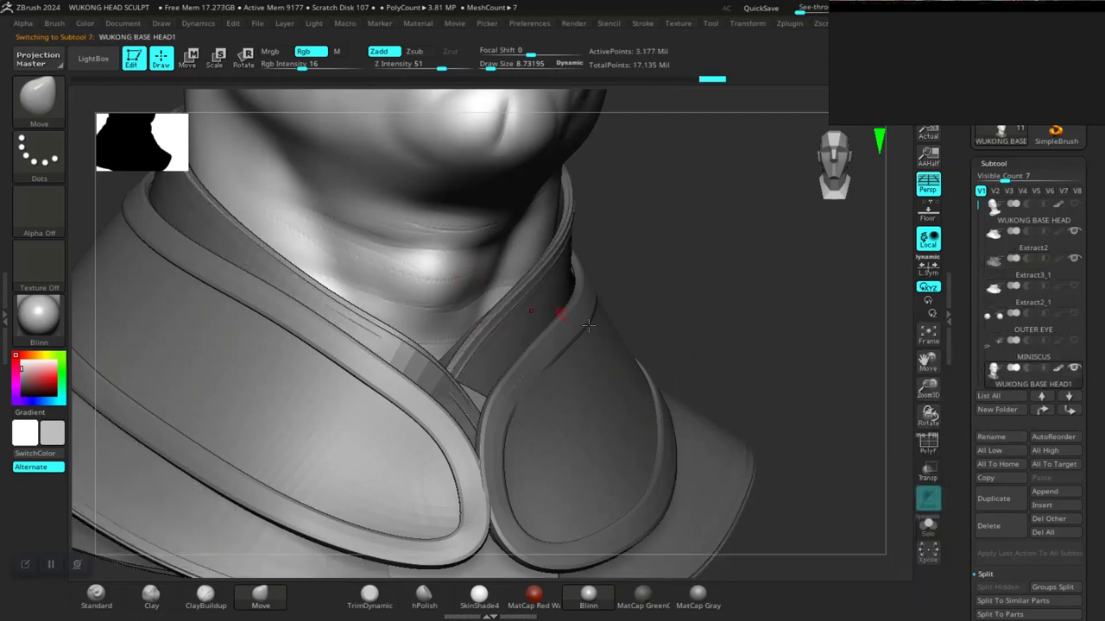
# Select the strapped collar copy Extract3_1 again and isolate it for inspection
pyautogui.click(1028, 259)
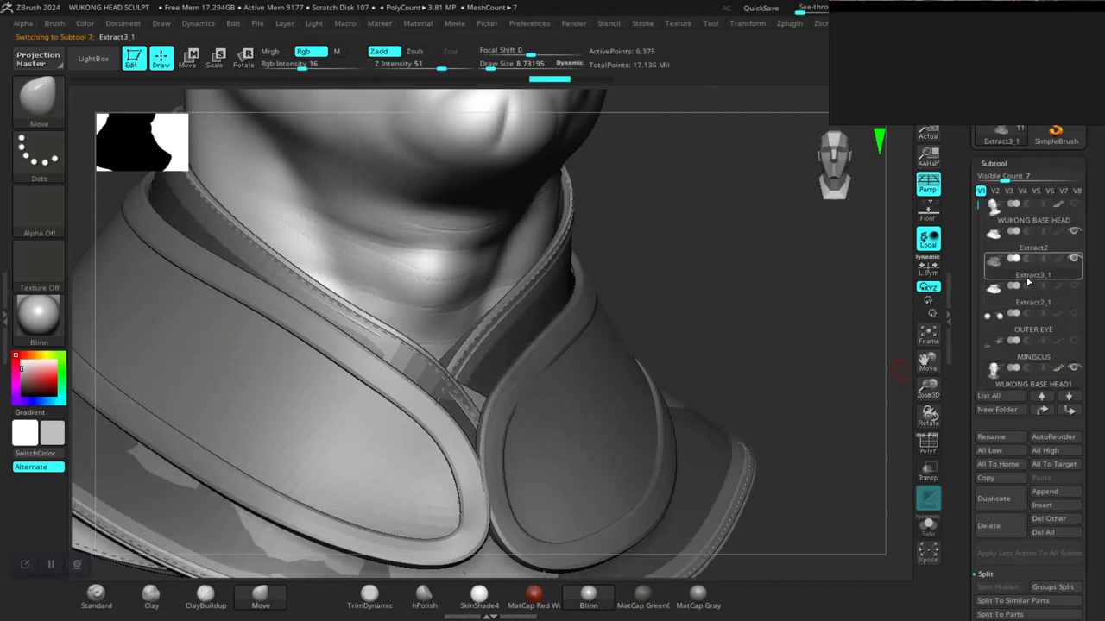
pyautogui.click(928, 524)
pyautogui.moveTo(883, 515); pyautogui.dragTo(843, 367)
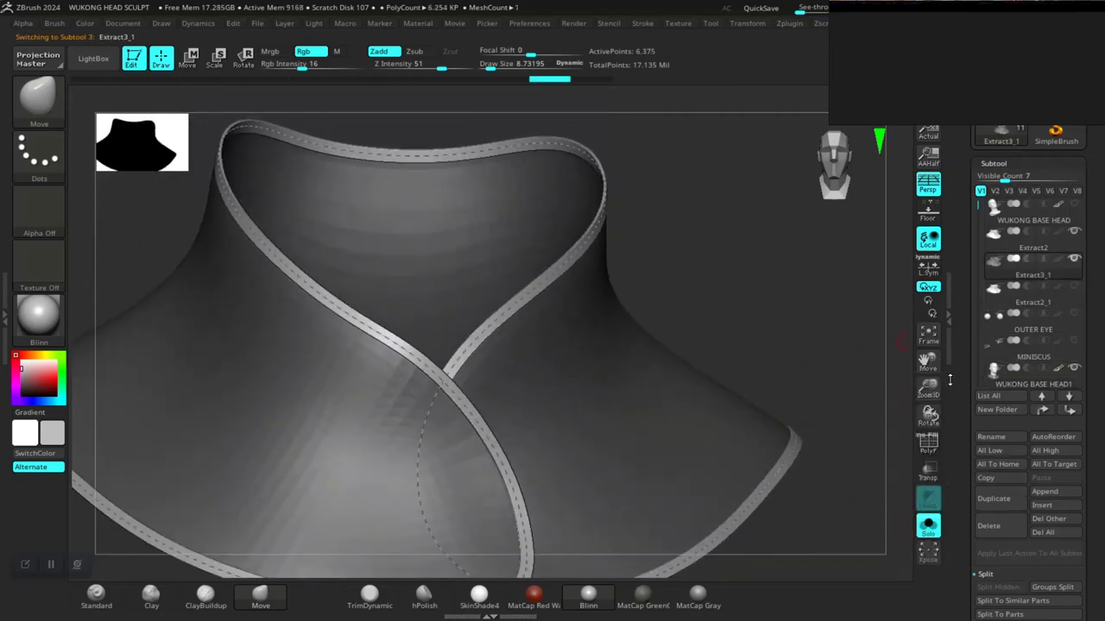
# Split the isolated collar copy Extract3_1 into separate collar and border strap subtools, and show the whole model again
pyautogui.scroll(-5, 976, 404)
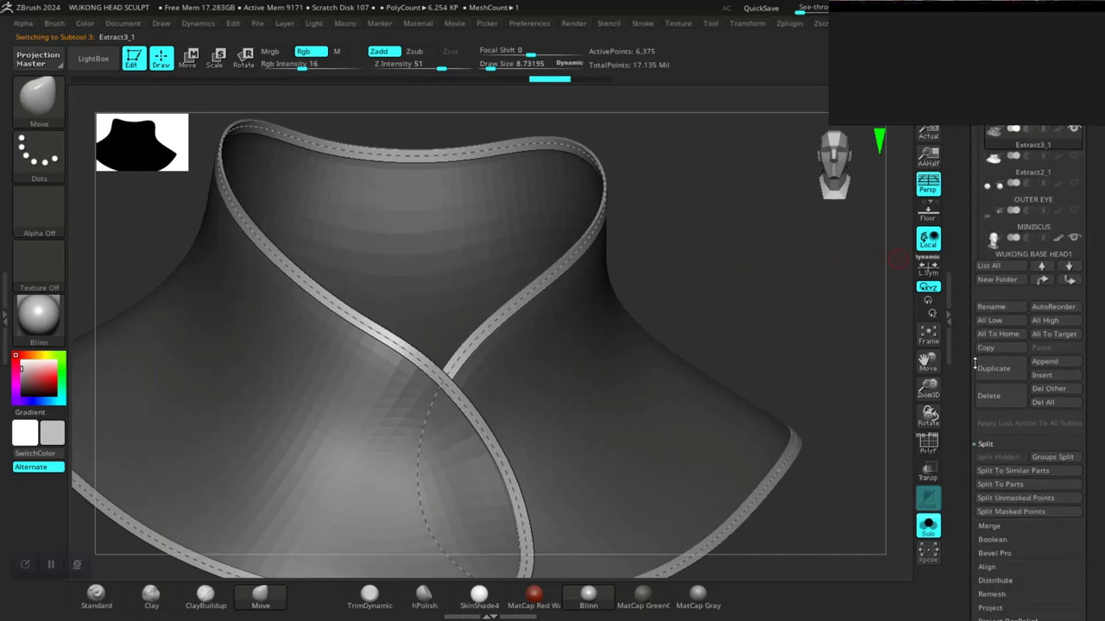
pyautogui.click(992, 469)
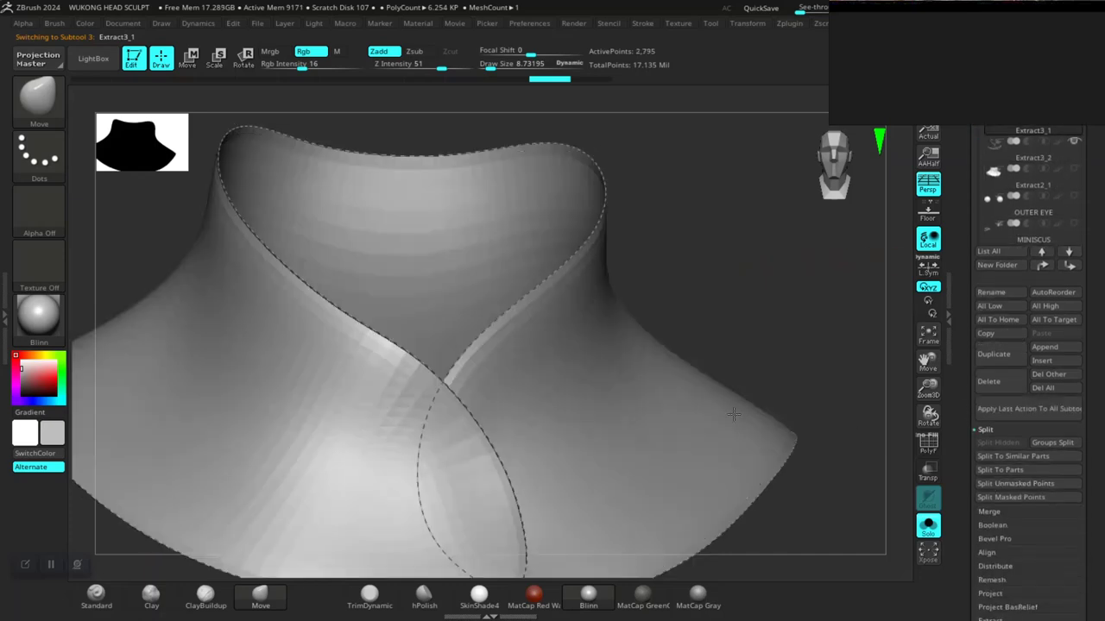
pyautogui.moveTo(716, 346); pyautogui.dragTo(706, 395)
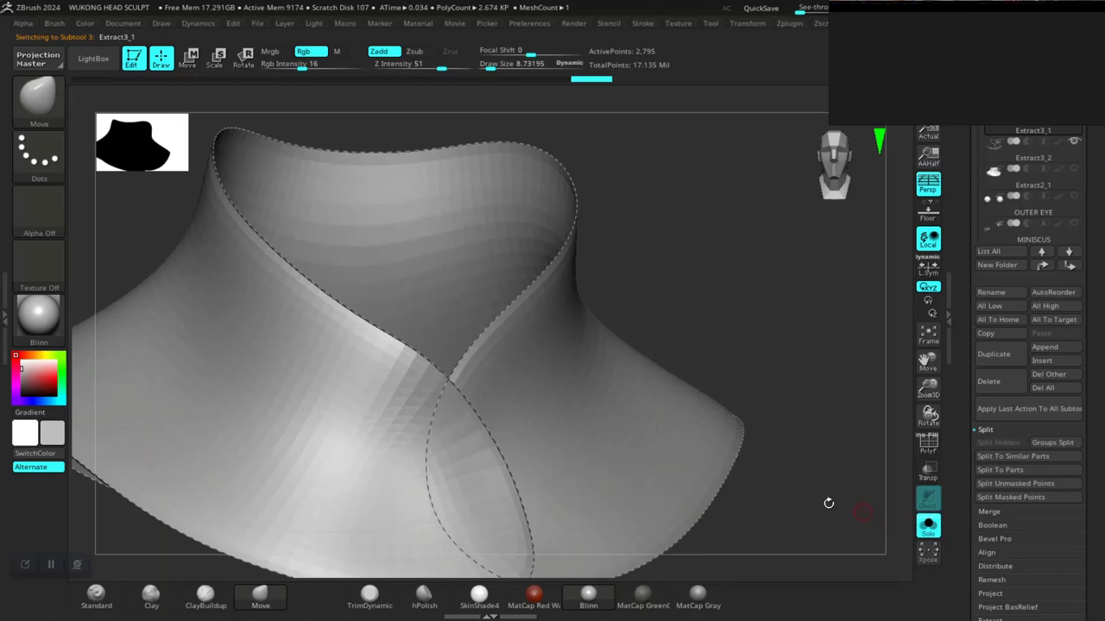
pyautogui.click(925, 523)
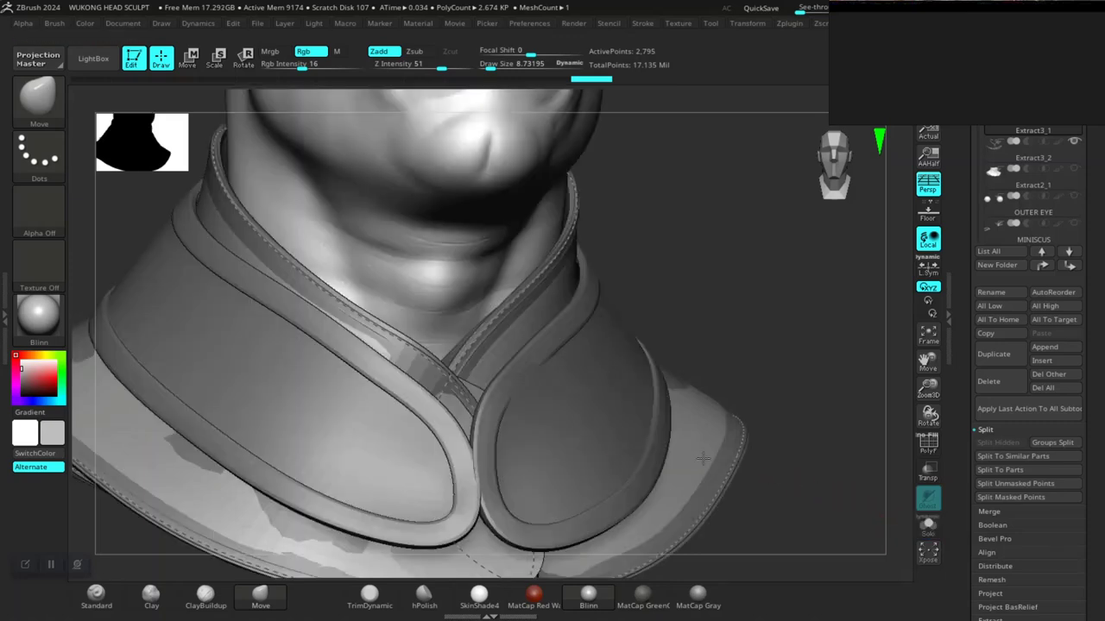
# Select the split-off border strap Extract3_2 and hide the head subtool WUKONG BASE HEAD1
pyautogui.keyDown('alt'); pyautogui.click(580, 428); pyautogui.keyUp('alt')
pyautogui.moveTo(739, 303); pyautogui.dragTo(906, 245)
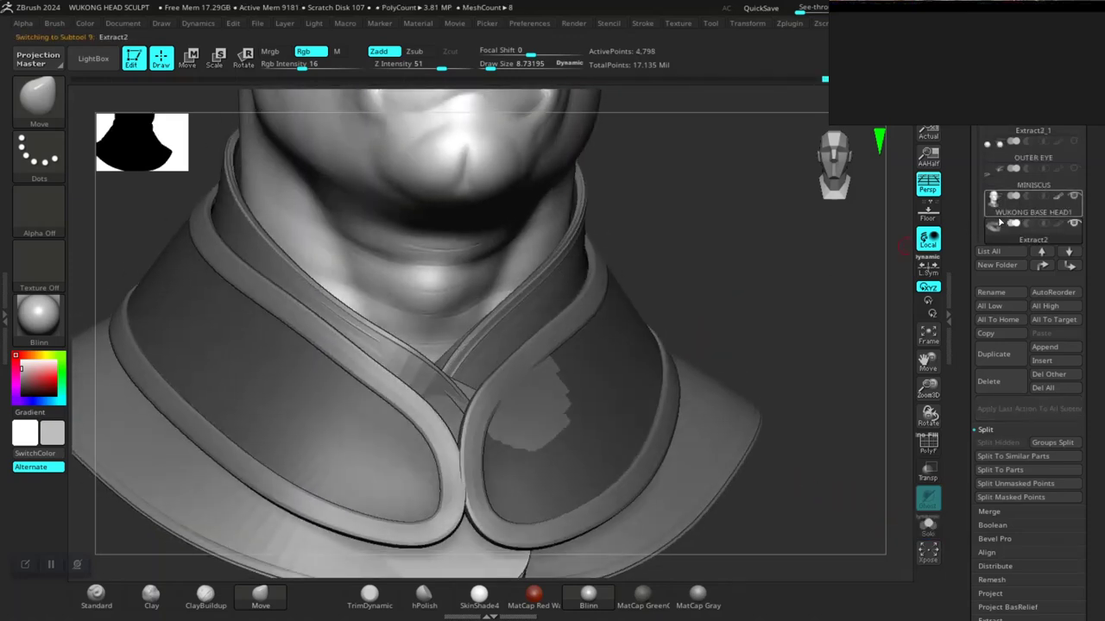
pyautogui.scroll(3, 998, 223)
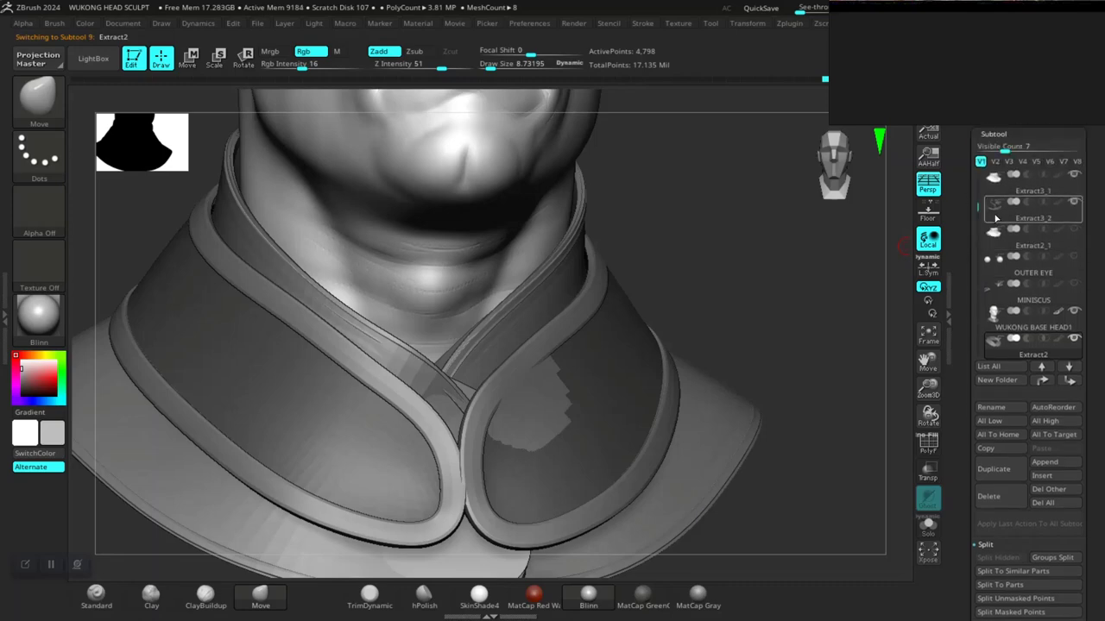
pyautogui.click(995, 216)
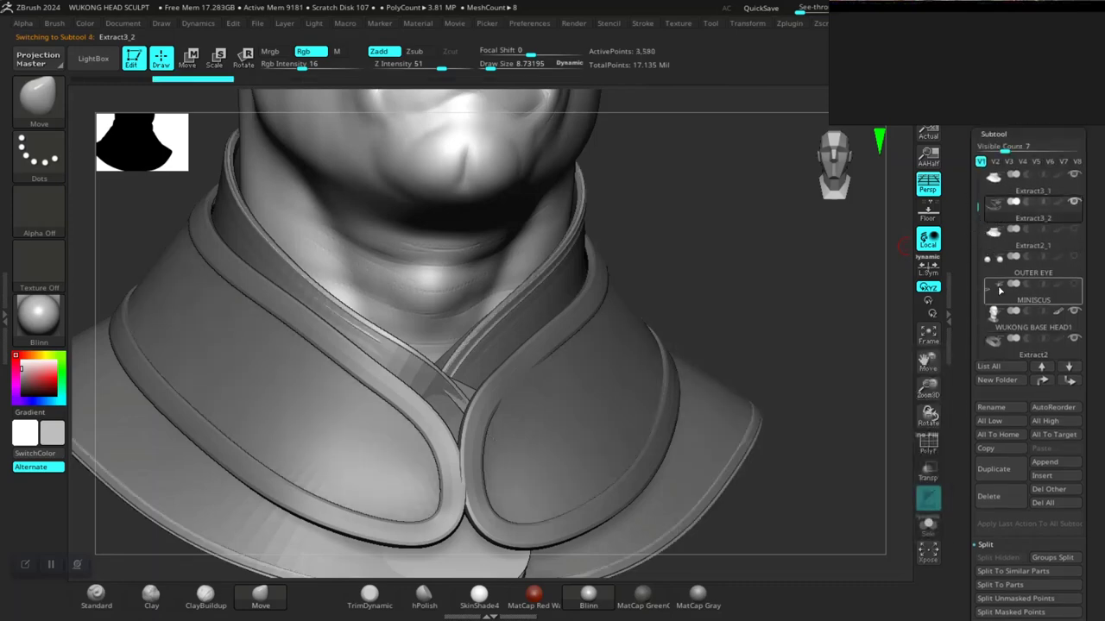
pyautogui.moveTo(1043, 239)
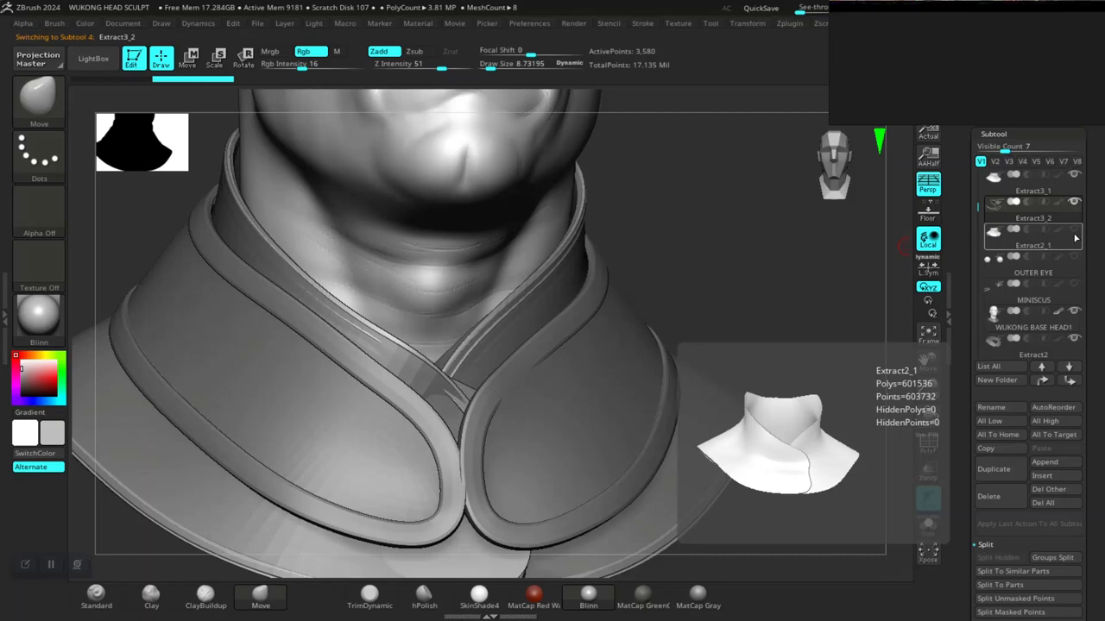
pyautogui.moveTo(784, 314)
pyautogui.mouseDown()
pyautogui.moveTo(806, 320)
pyautogui.moveTo(804, 298)
pyautogui.mouseUp()
pyautogui.moveTo(978, 207); pyautogui.dragTo(974, 259)
pyautogui.click(1005, 231)
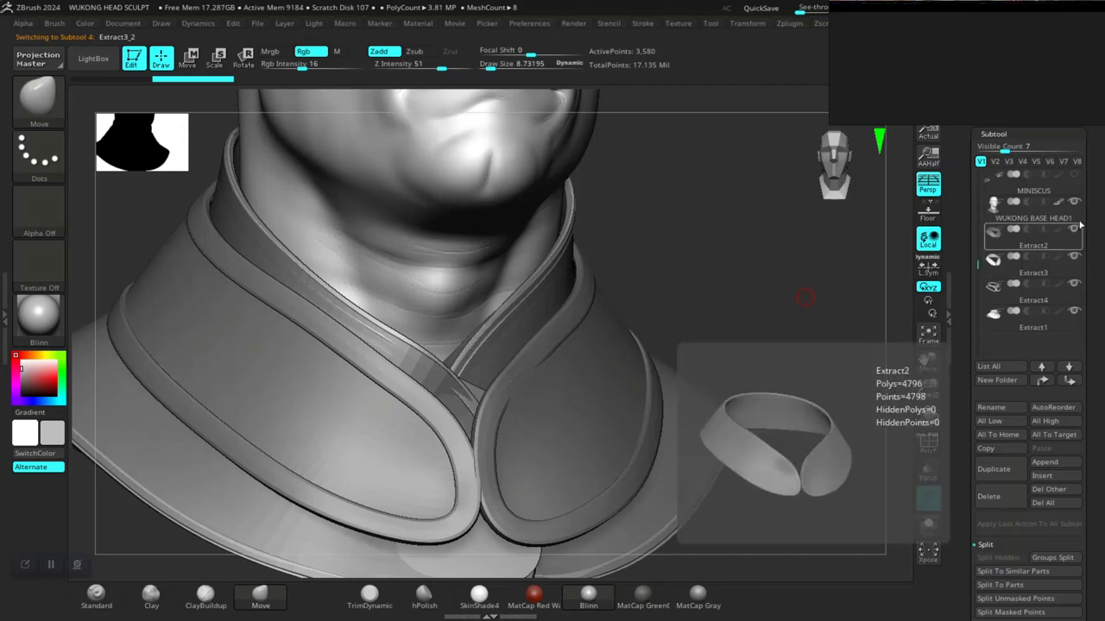
pyautogui.click(1074, 202)
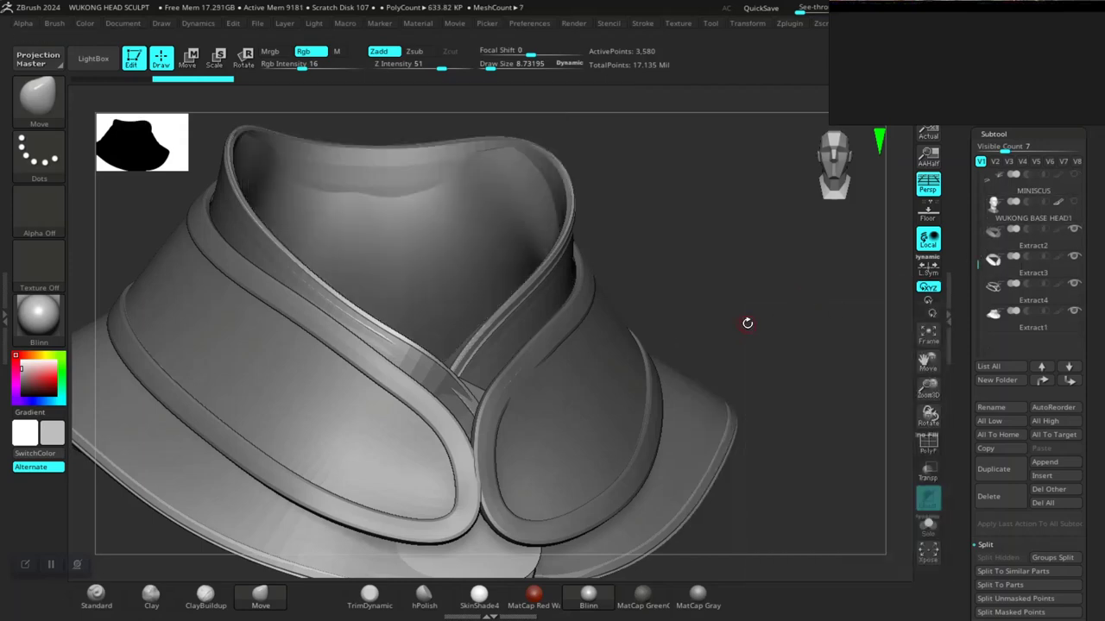
# Turn on PolyFrame, check the overlapping neck collar Extract2 up close, and reselect the border strap Extract3_2
pyautogui.moveTo(747, 323); pyautogui.dragTo(530, 347)
pyautogui.moveTo(653, 180); pyautogui.dragTo(622, 160)
pyautogui.keyDown('alt'); pyautogui.click(518, 256); pyautogui.keyUp('alt')
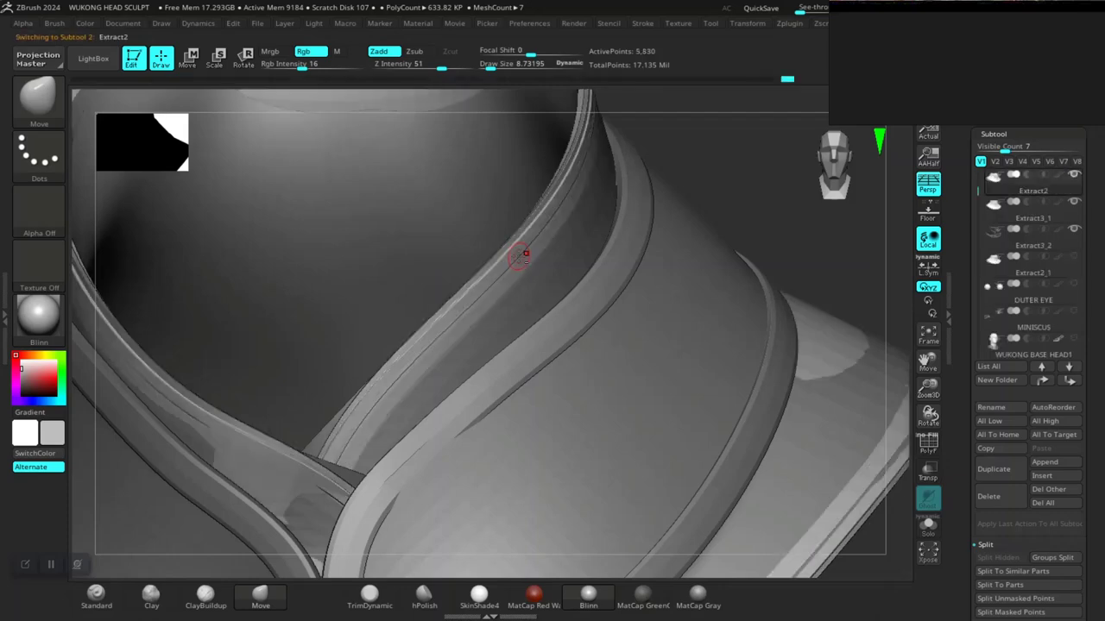
pyautogui.keyDown('alt'); pyautogui.moveTo(748, 206); pyautogui.dragTo(703, 308); pyautogui.keyUp('alt')
pyautogui.hotkey('shift', 'f')
pyautogui.scroll(5, 716, 269)
pyautogui.moveTo(702, 308); pyautogui.dragTo(526, 251, button='right')
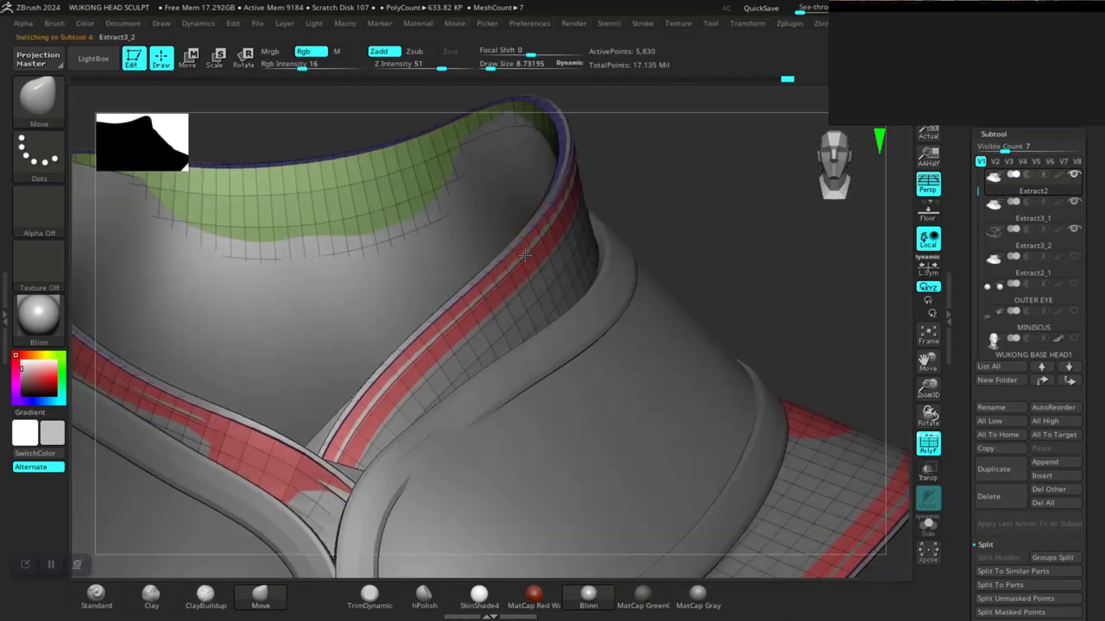
pyautogui.keyDown('alt'); pyautogui.click(525, 256); pyautogui.keyUp('alt')
pyautogui.moveTo(658, 204); pyautogui.dragTo(661, 246, button='right')
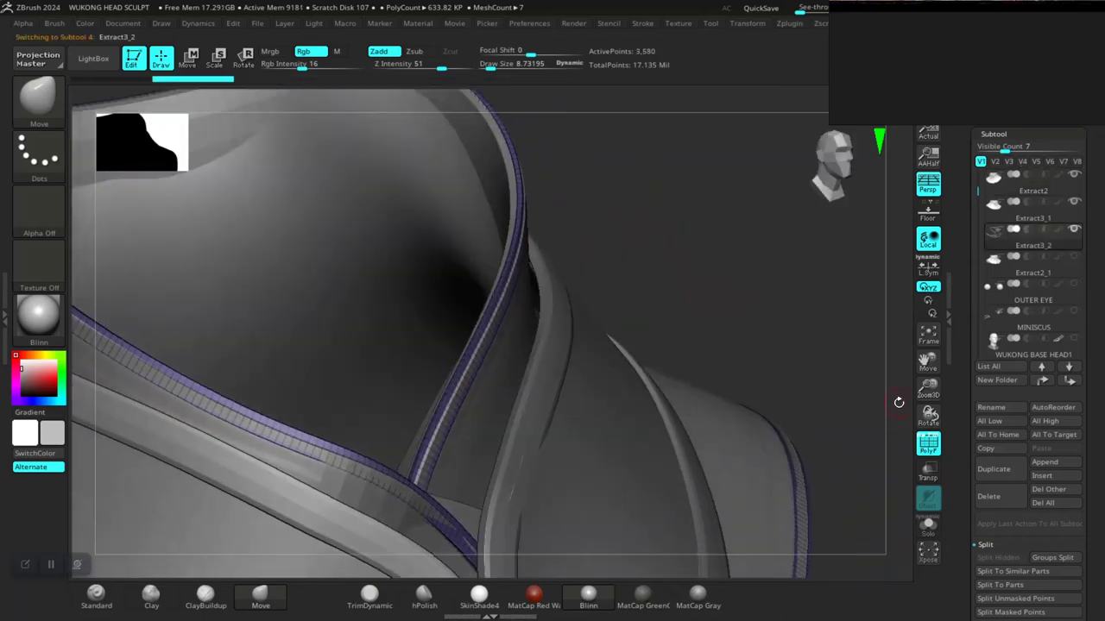
# Inflate the border strap Extract3_2 slightly with the Inflate deformation so it stands out from the neck collar
pyautogui.scroll(-10, 957, 501)
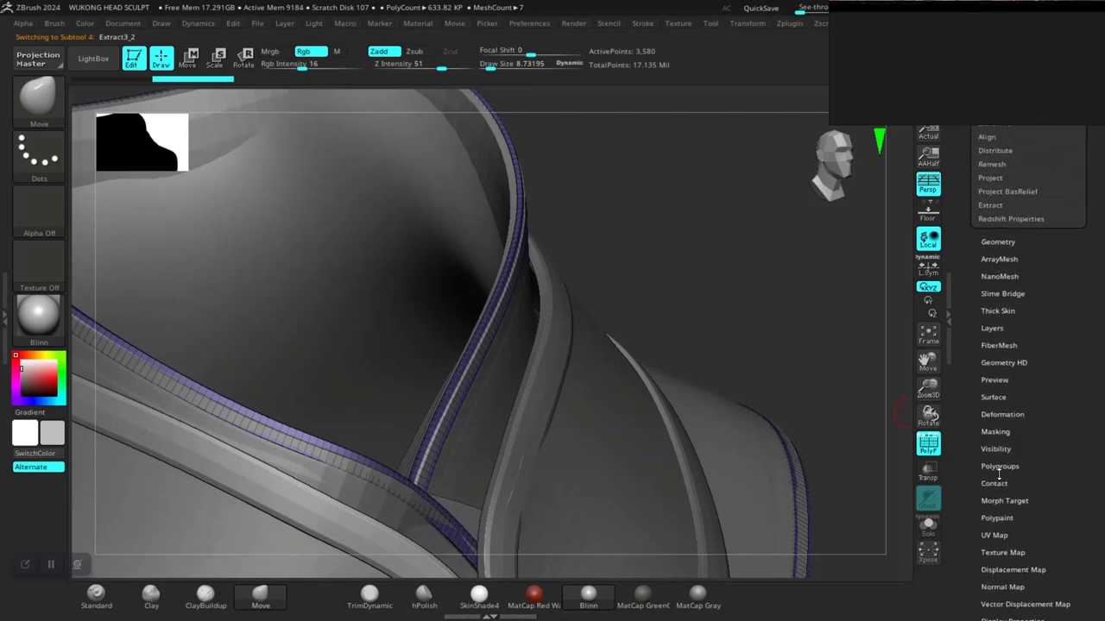
pyautogui.click(1003, 415)
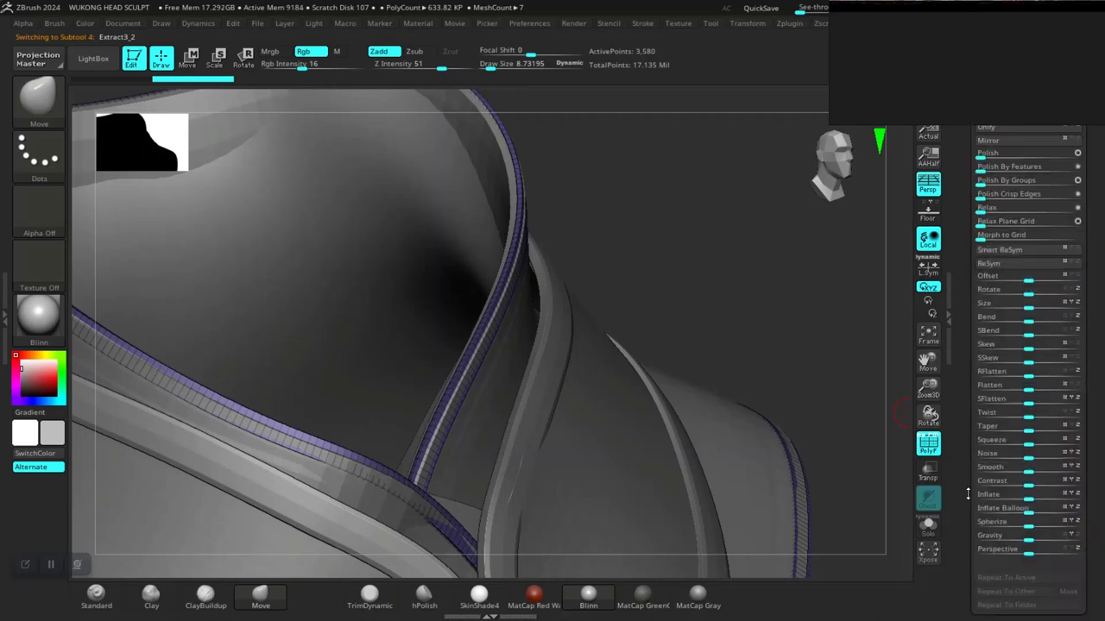
pyautogui.scroll(-3, 1022, 432)
pyautogui.moveTo(1028, 440); pyautogui.dragTo(1034, 441)
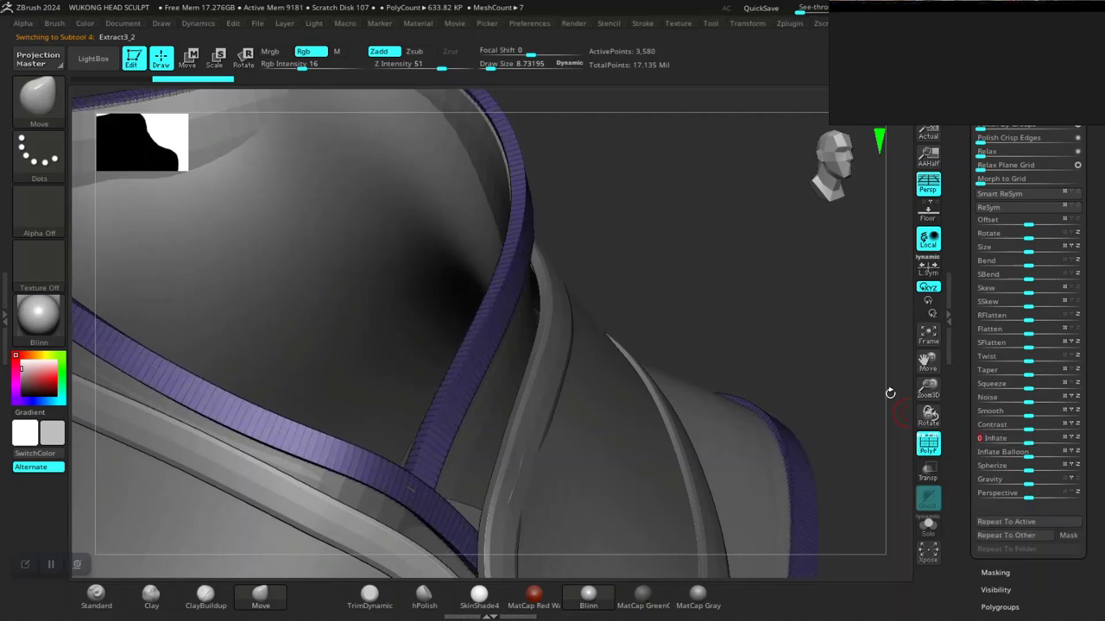
pyautogui.keyDown('alt'); pyautogui.moveTo(826, 324); pyautogui.dragTo(708, 284); pyautogui.keyUp('alt')
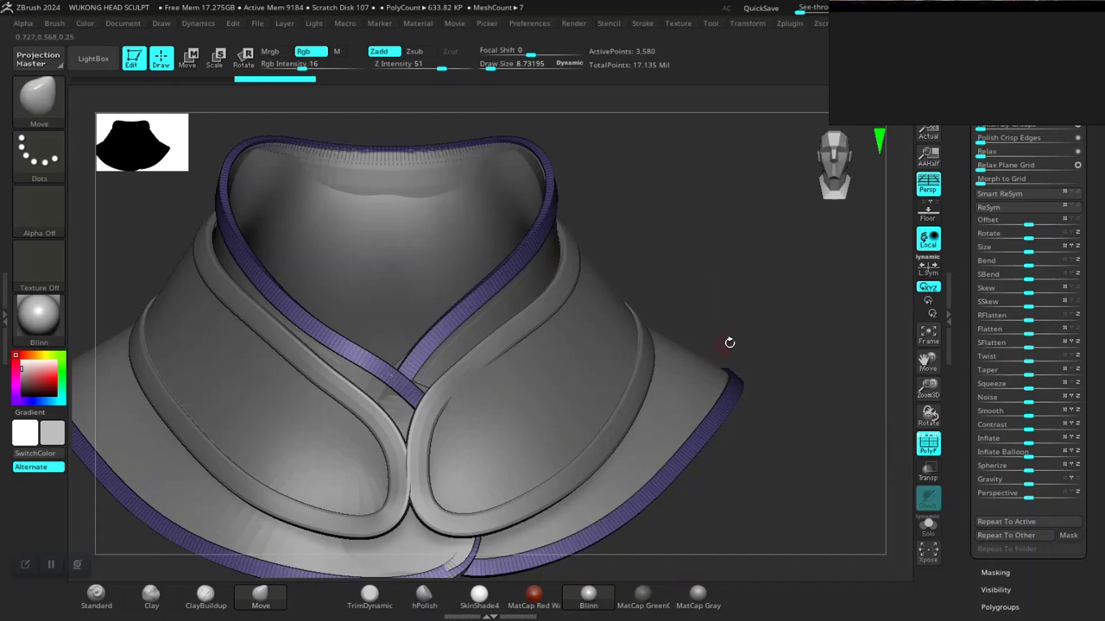
pyautogui.moveTo(729, 342)
pyautogui.mouseDown()
pyautogui.moveTo(763, 298)
pyautogui.moveTo(779, 316)
pyautogui.moveTo(780, 359)
pyautogui.moveTo(774, 288)
pyautogui.moveTo(768, 341)
pyautogui.mouseUp()
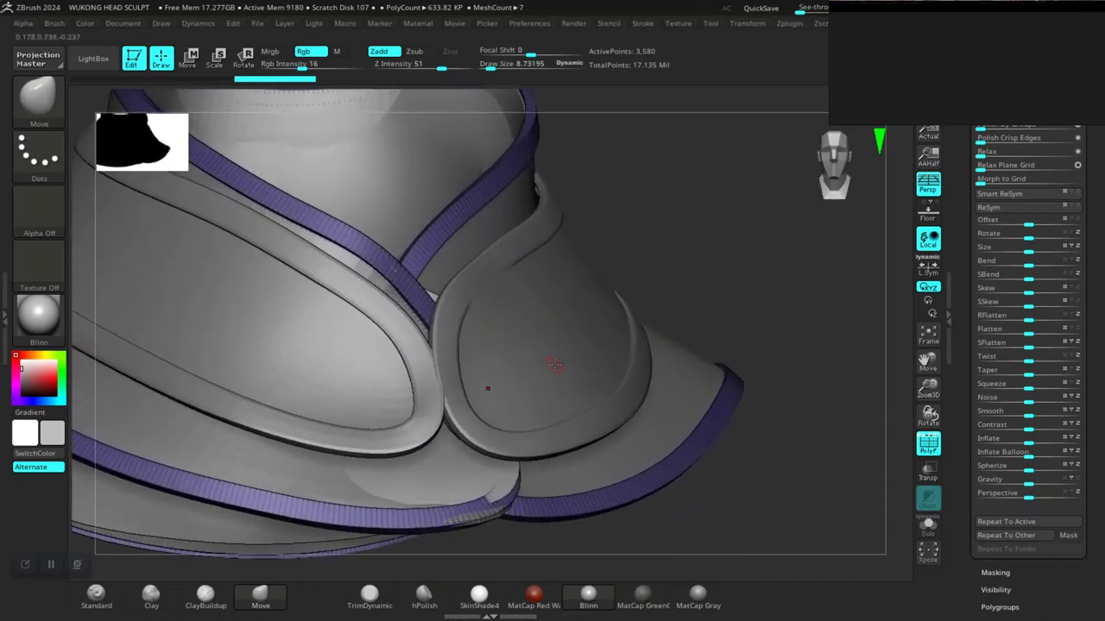
# Select the underlying garment Extract1 and hide it
pyautogui.keyDown('alt'); pyautogui.click(454, 484); pyautogui.keyUp('alt')
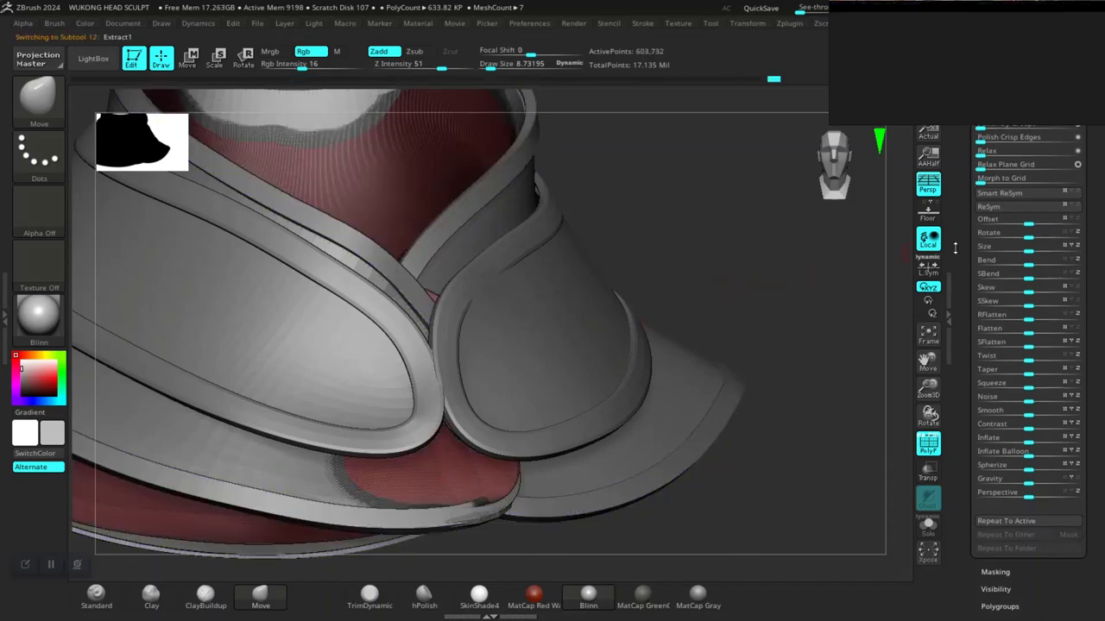
pyautogui.moveTo(958, 248); pyautogui.dragTo(972, 304)
pyautogui.click(992, 260)
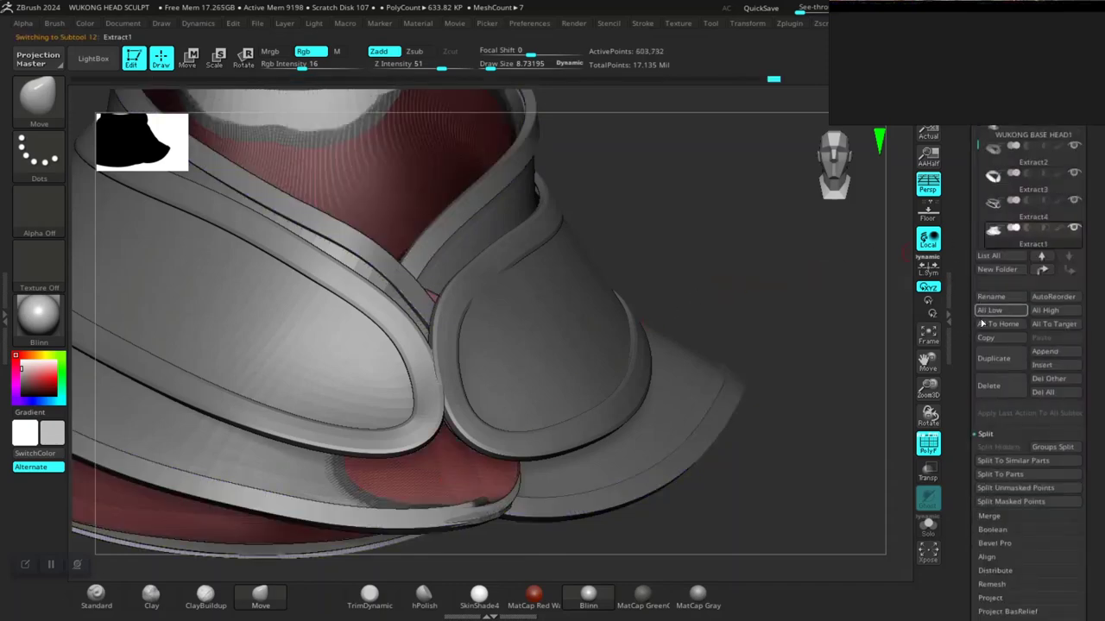
pyautogui.click(1074, 227)
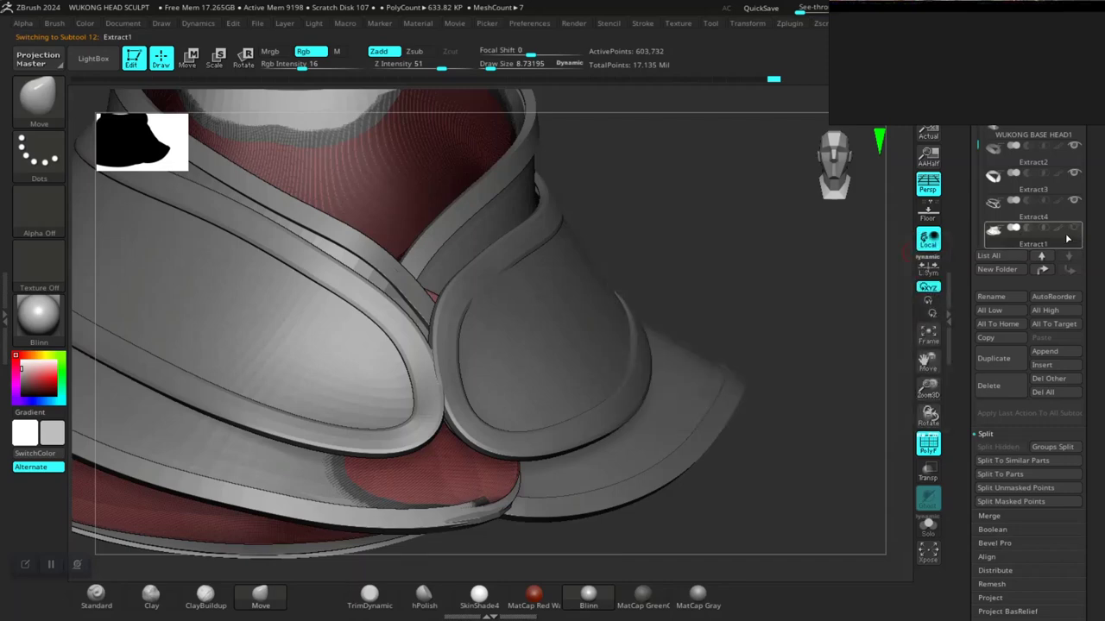
# Compare the collar Extract3_1 with its strap Extract3_2, and delete the leftover border curves from the collar
pyautogui.keyDown('alt'); pyautogui.click(477, 248); pyautogui.keyUp('alt')
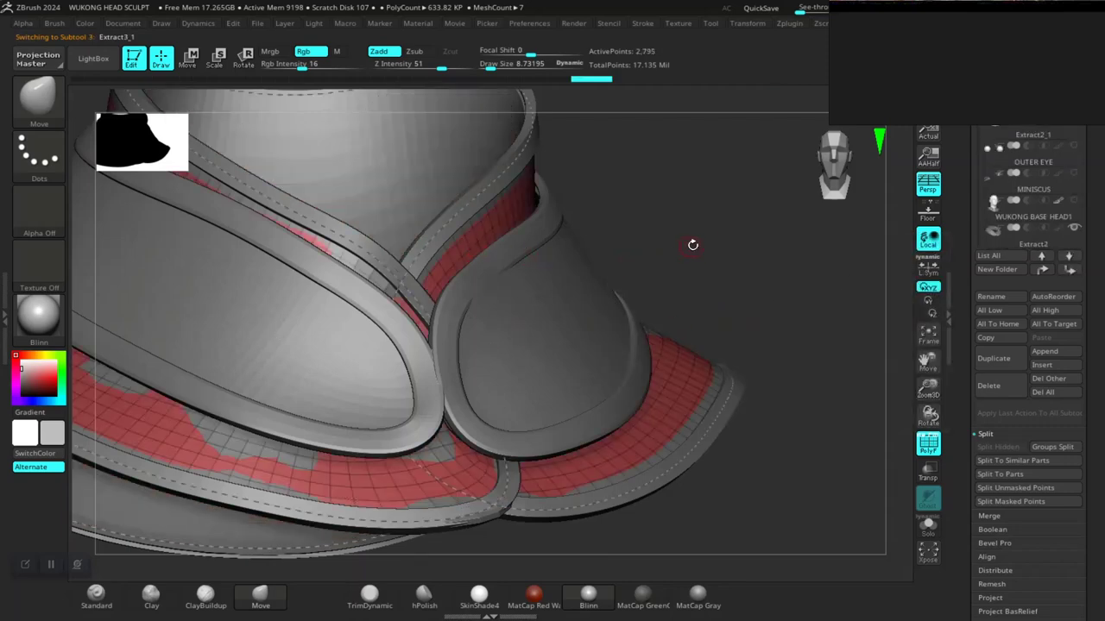
pyautogui.moveTo(692, 245)
pyautogui.mouseDown()
pyautogui.moveTo(671, 288)
pyautogui.moveTo(541, 288)
pyautogui.mouseUp()
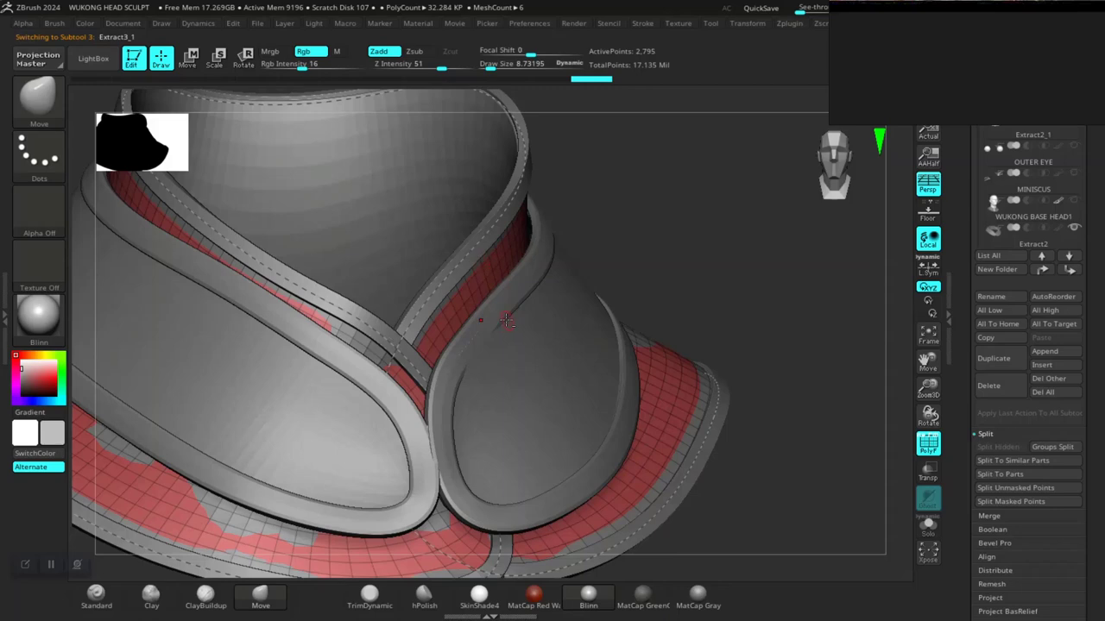
pyautogui.keyDown('alt'); pyautogui.click(506, 313); pyautogui.keyUp('alt')
pyautogui.keyDown('alt'); pyautogui.click(488, 280); pyautogui.keyUp('alt')
pyautogui.keyDown('alt'); pyautogui.click(470, 262); pyautogui.keyUp('alt')
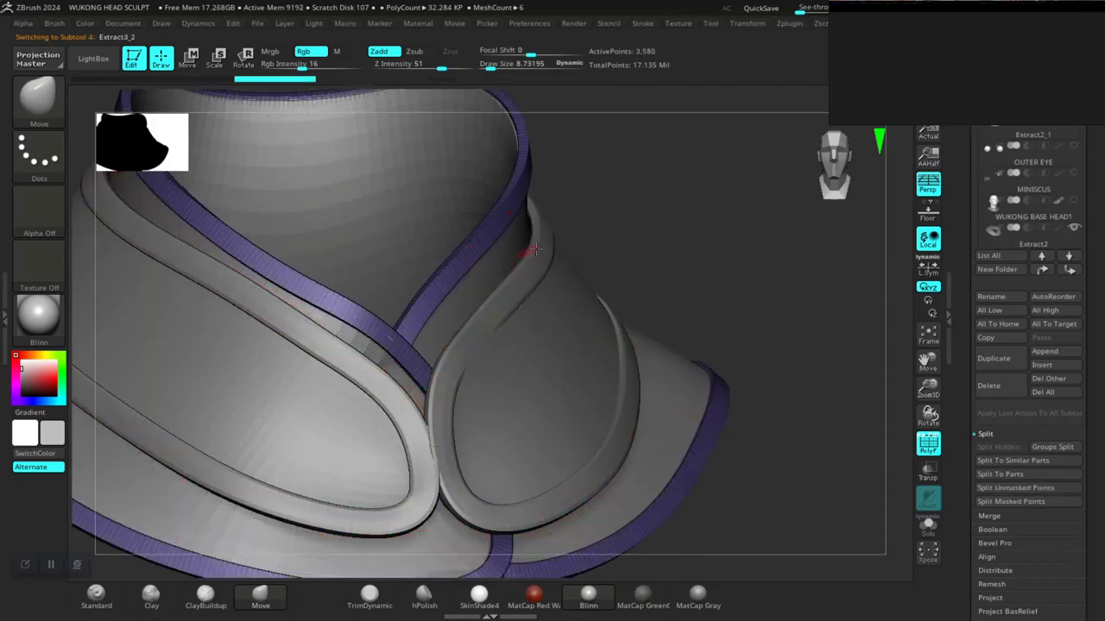
pyautogui.moveTo(624, 234); pyautogui.dragTo(595, 228)
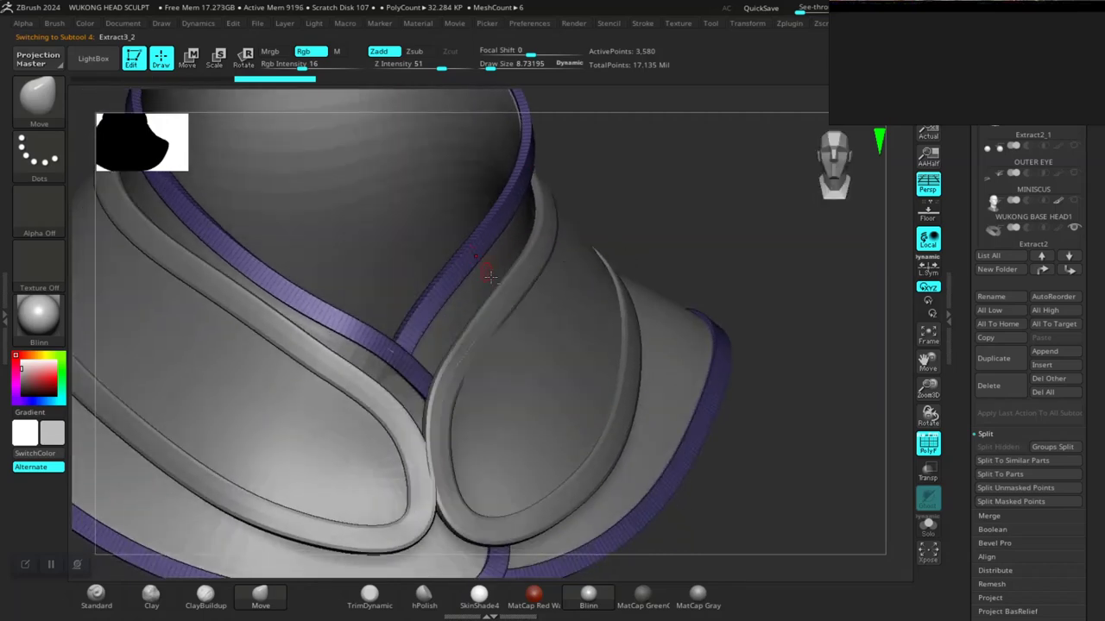
pyautogui.keyDown('alt'); pyautogui.click(489, 280); pyautogui.keyUp('alt')
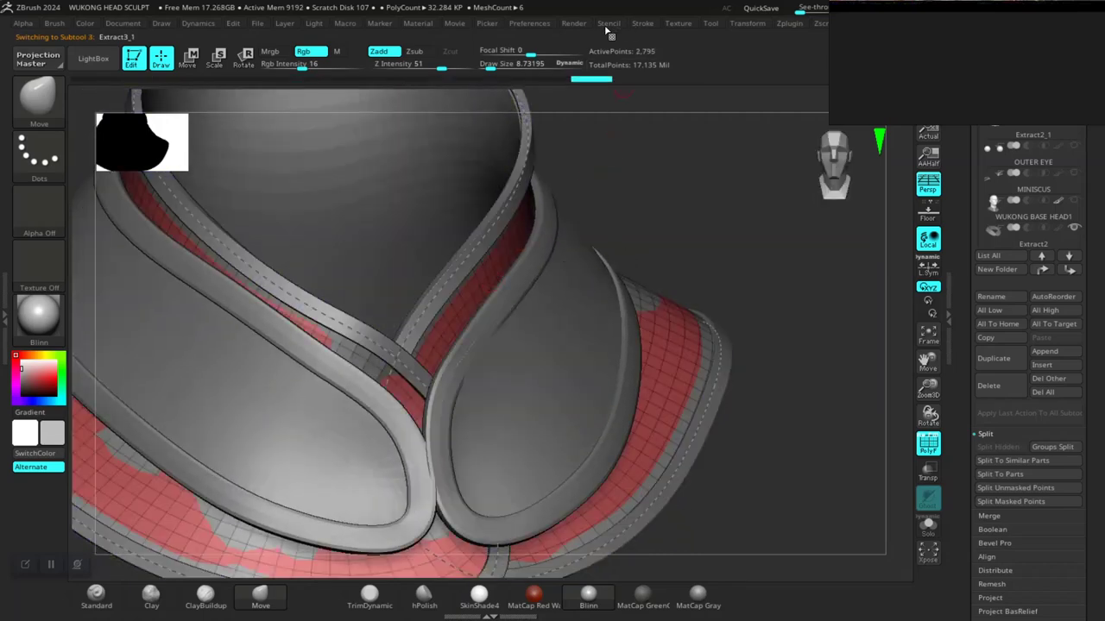
pyautogui.click(641, 25)
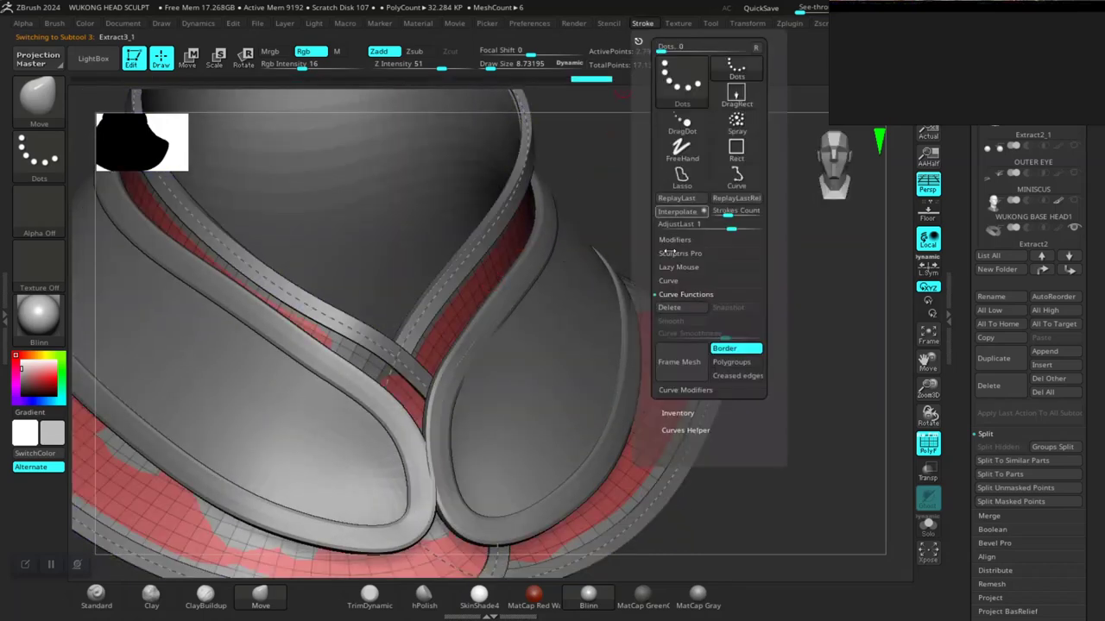
pyautogui.click(682, 308)
# Select and isolate the border strap Extract3_2, and switch to the ZModeler brush
pyautogui.moveTo(689, 201); pyautogui.dragTo(497, 285)
pyautogui.keyDown('alt'); pyautogui.click(481, 284); pyautogui.keyUp('alt')
pyautogui.moveTo(711, 248); pyautogui.dragTo(523, 346)
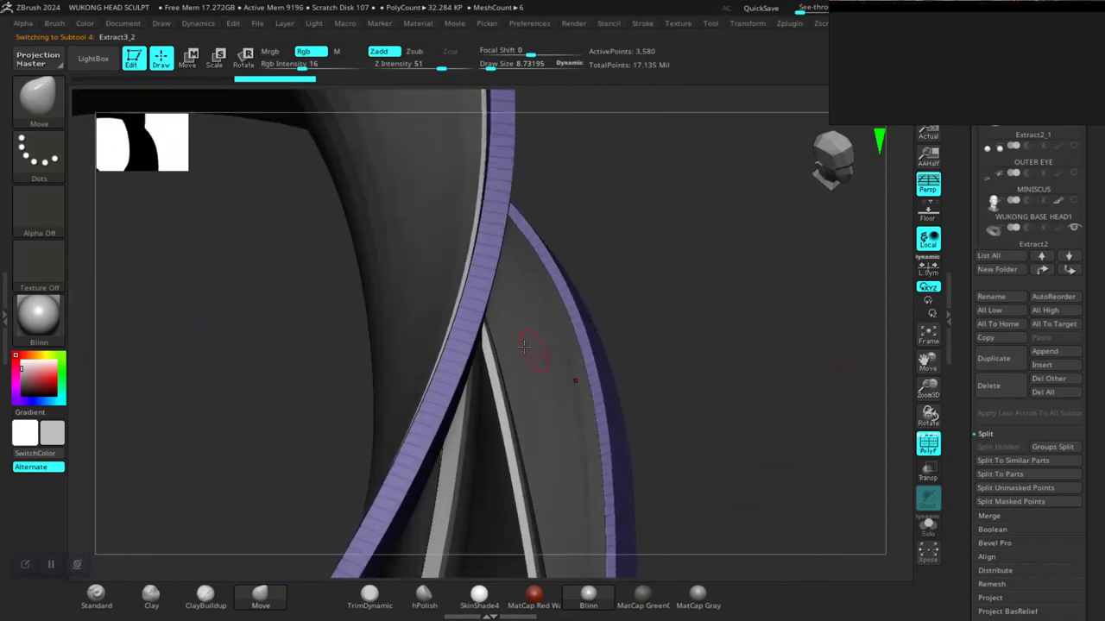
pyautogui.click(927, 527)
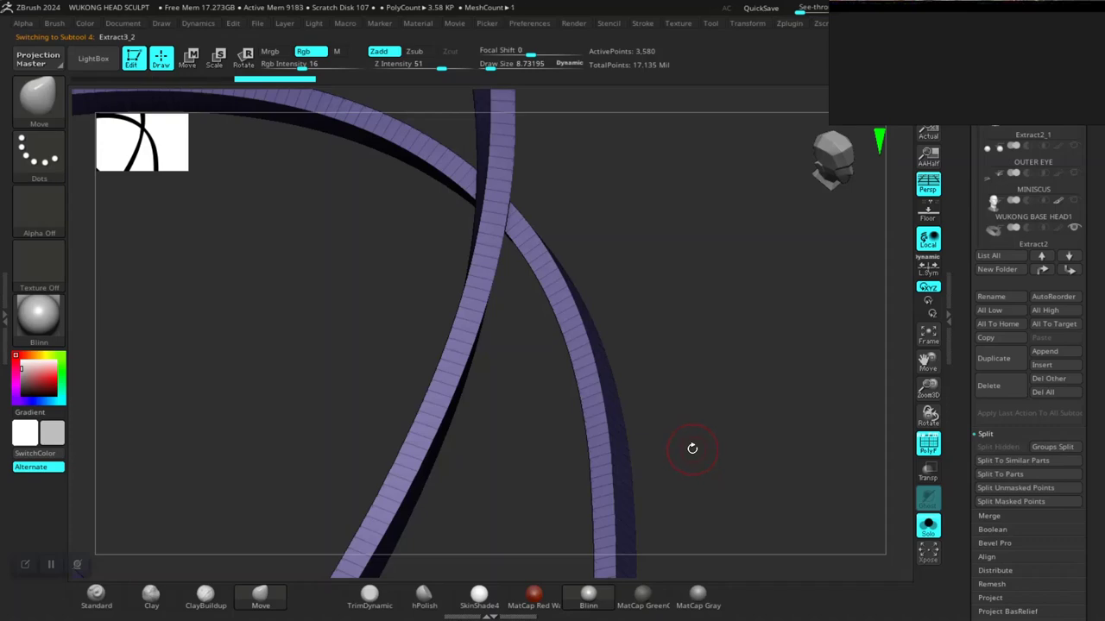
pyautogui.press('b')
pyautogui.press('z')
pyautogui.press('m')
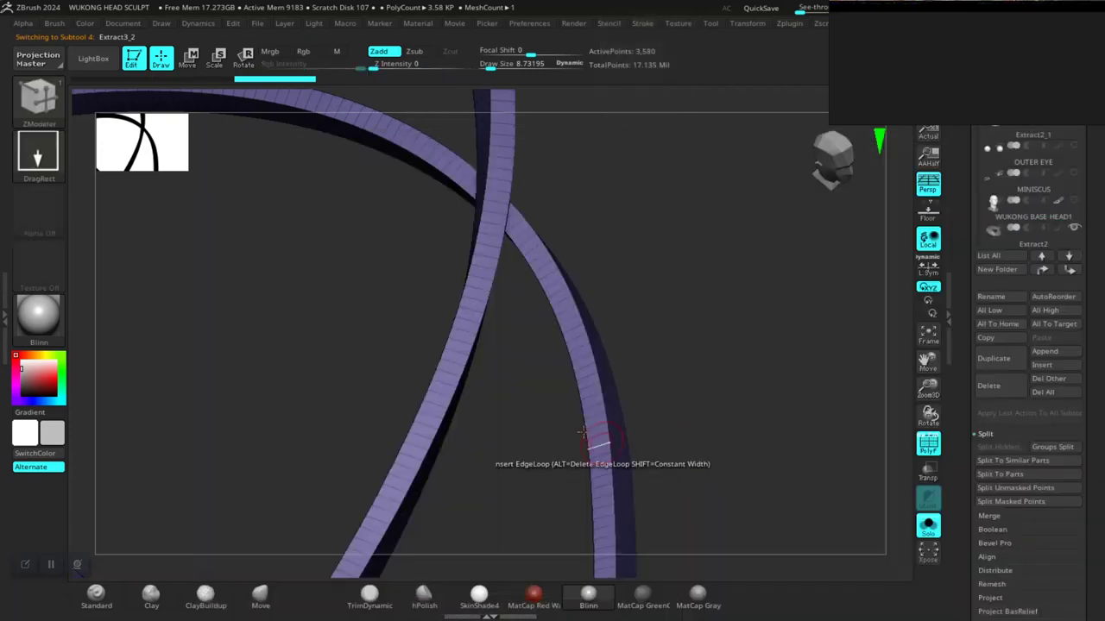
# Try to insert two lengthwise edge loops into the isolated strap's narrow face, and bring back the other collar parts
pyautogui.click(457, 350)
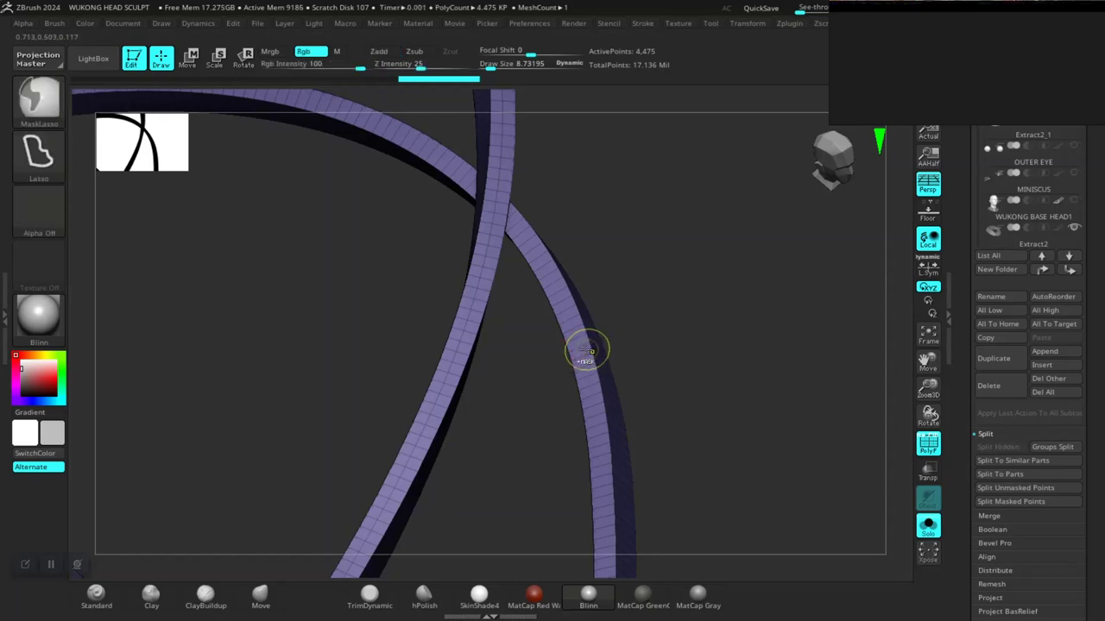
pyautogui.moveTo(663, 356); pyautogui.dragTo(683, 286)
pyautogui.moveTo(682, 286); pyautogui.dragTo(903, 435, button='right')
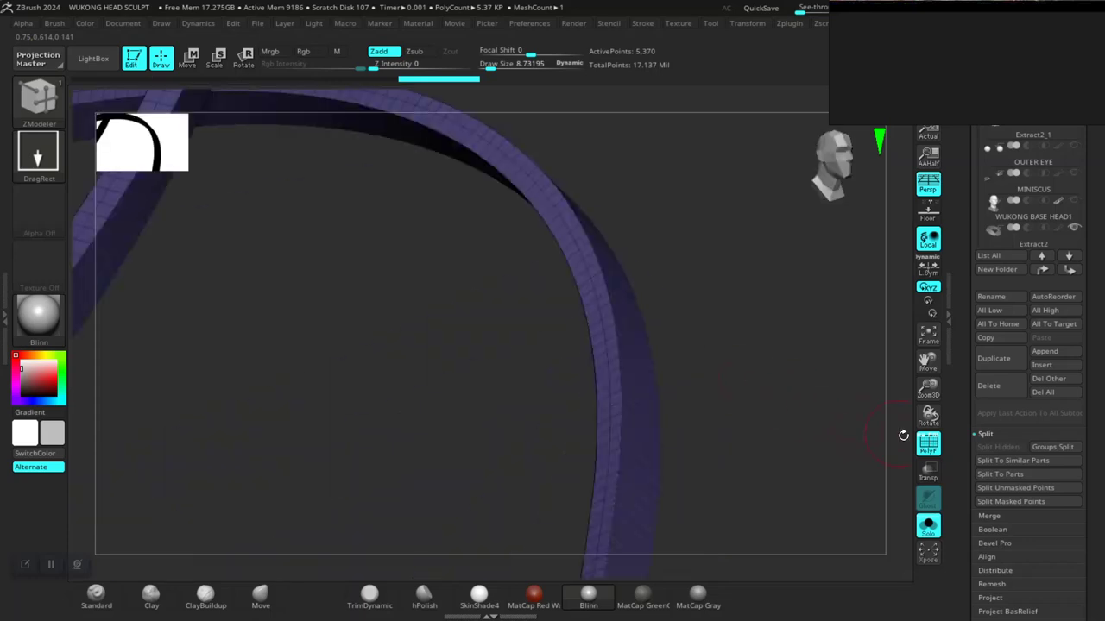
pyautogui.click(929, 525)
pyautogui.moveTo(764, 481); pyautogui.dragTo(449, 270, button='right')
pyautogui.keyDown('alt'); pyautogui.click(437, 269); pyautogui.keyUp('alt')
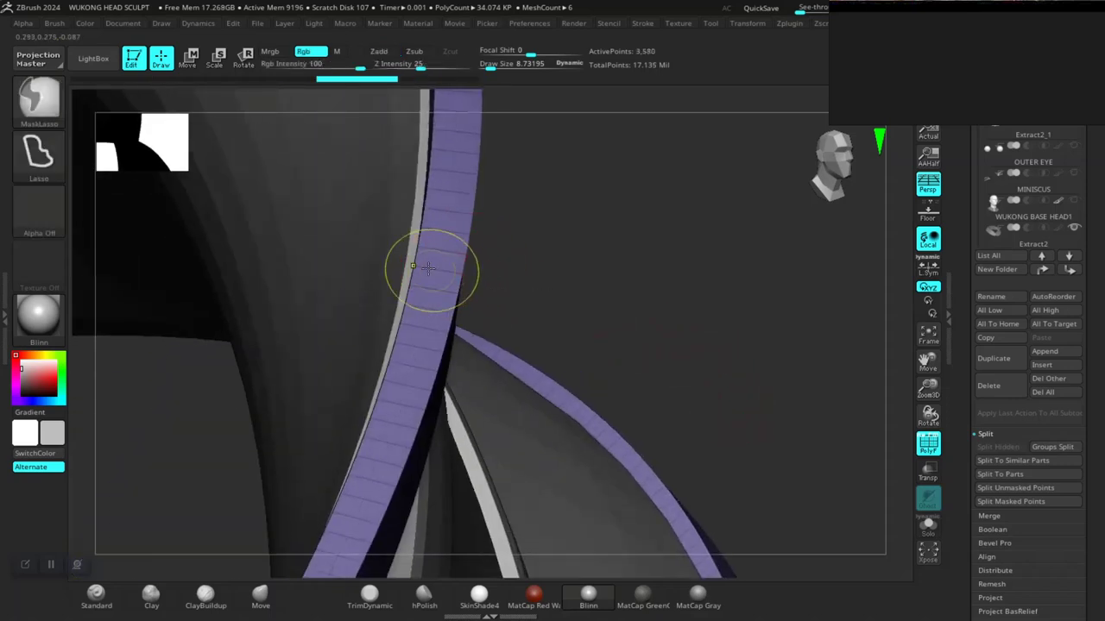
# Insert two roughly evenly spaced lengthwise edge loops into the narrow face of the border strap Extract3_2
pyautogui.click(424, 266)
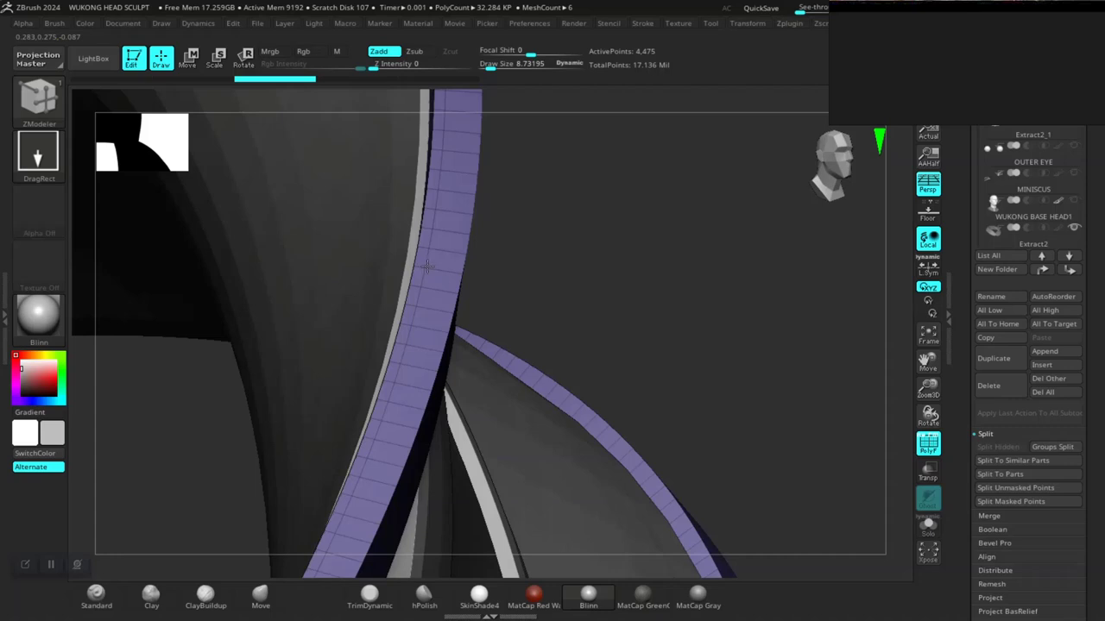
pyautogui.click(440, 269)
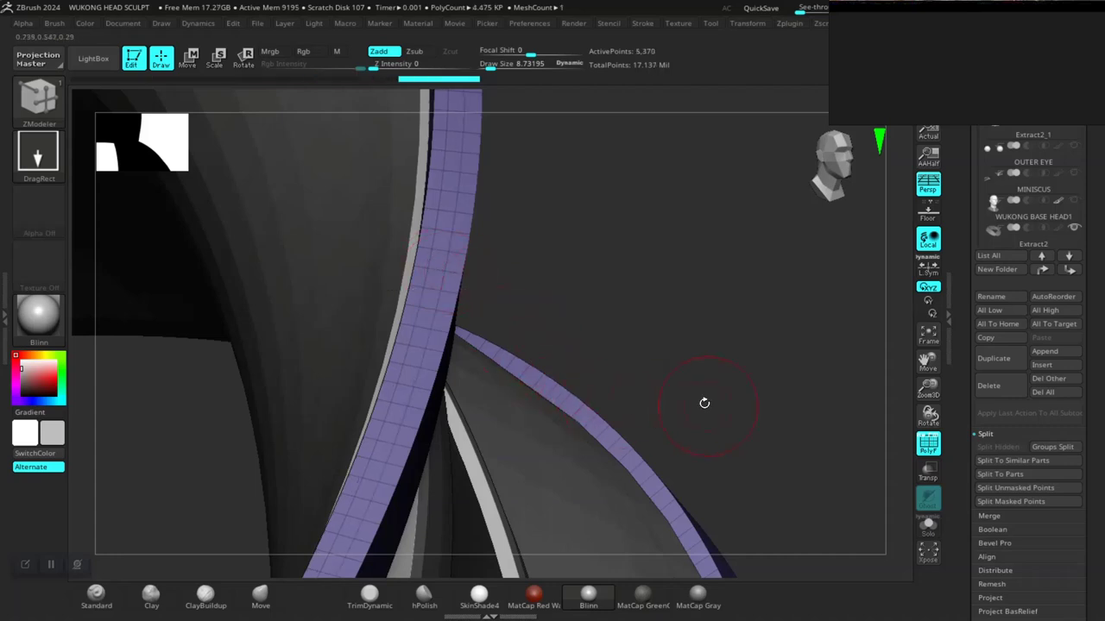
# Isolate the border strap Extract3_2 and insert two more lengthwise edge loops along its broad face
pyautogui.keyDown('alt'); pyautogui.moveTo(704, 403); pyautogui.dragTo(644, 351); pyautogui.keyUp('alt')
pyautogui.click(922, 535)
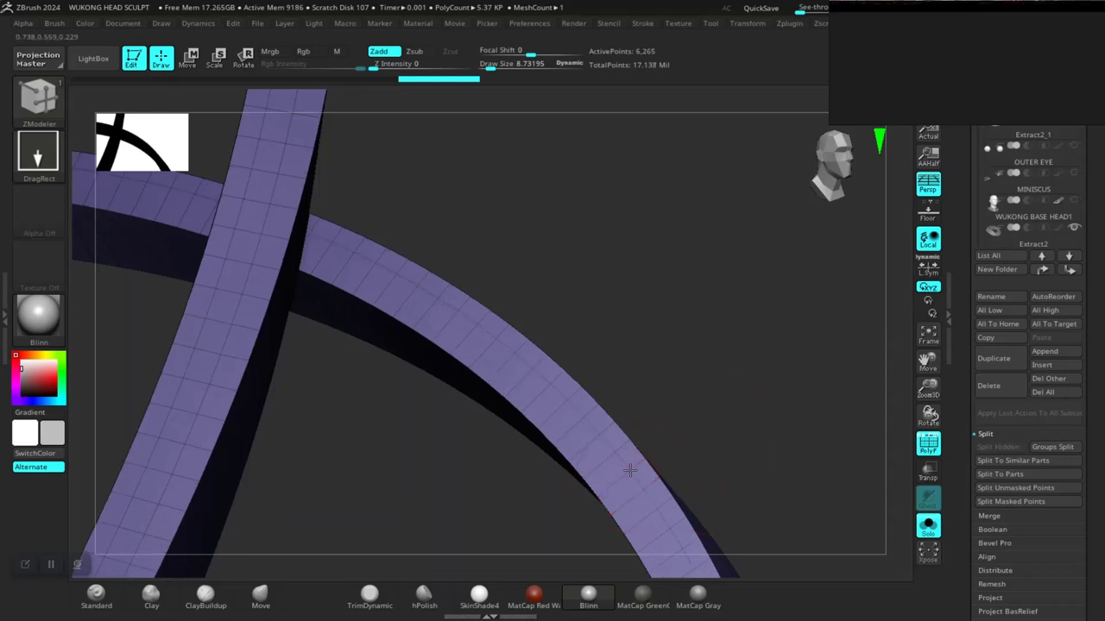
pyautogui.click(618, 478)
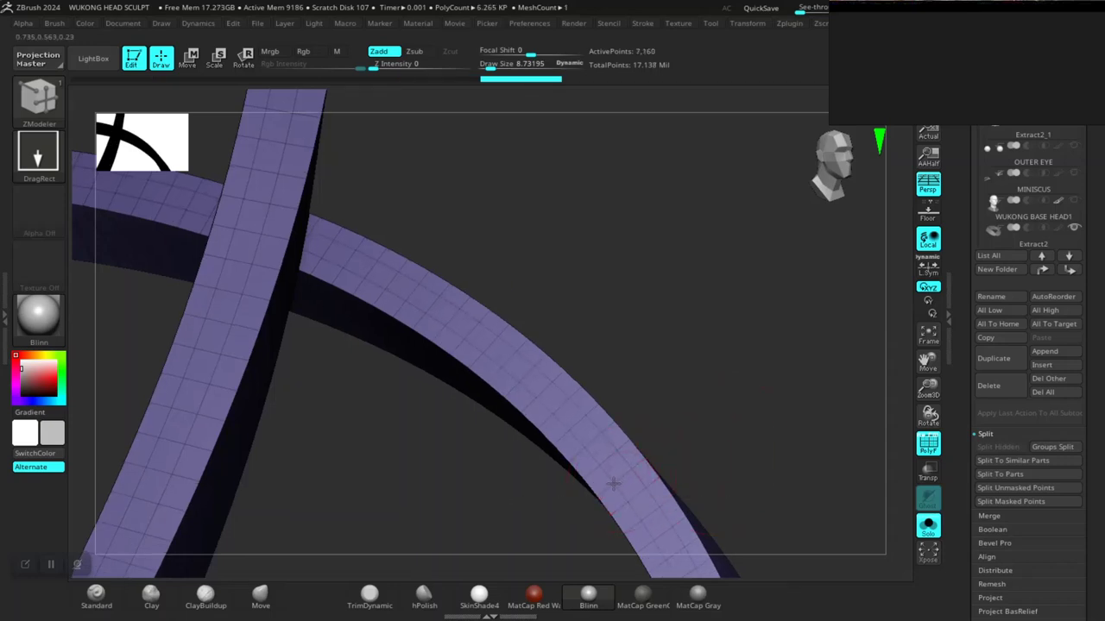
# Bring back the other collar parts, turn off the wireframe, and subdivide the border strap Extract3_2 once
pyautogui.click(931, 531)
pyautogui.moveTo(827, 458); pyautogui.dragTo(774, 394)
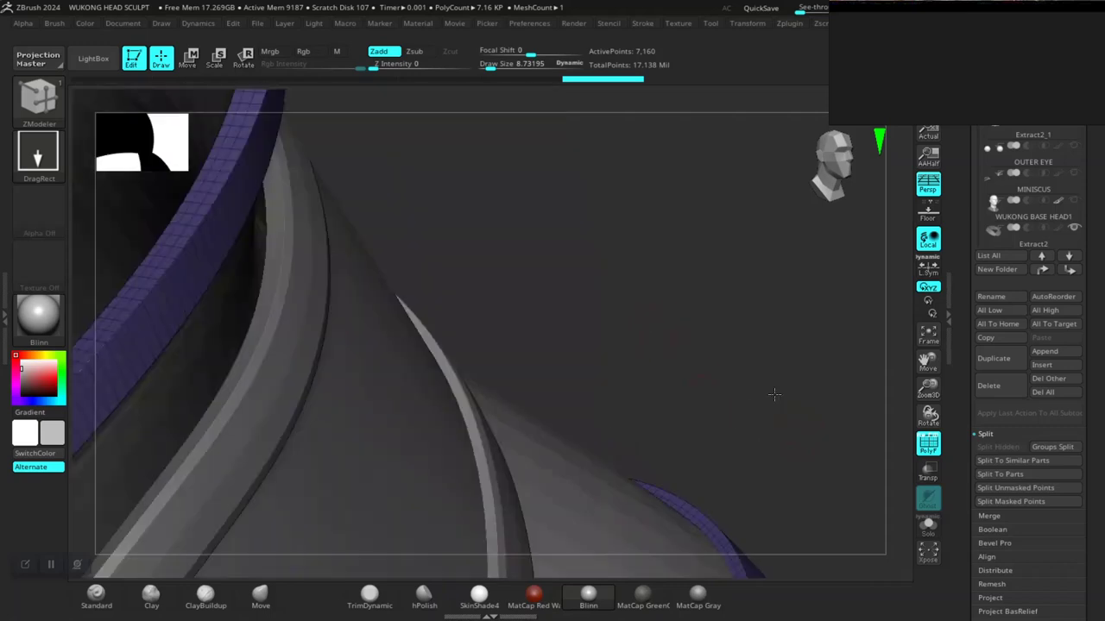
pyautogui.moveTo(774, 394); pyautogui.dragTo(721, 422, button='right')
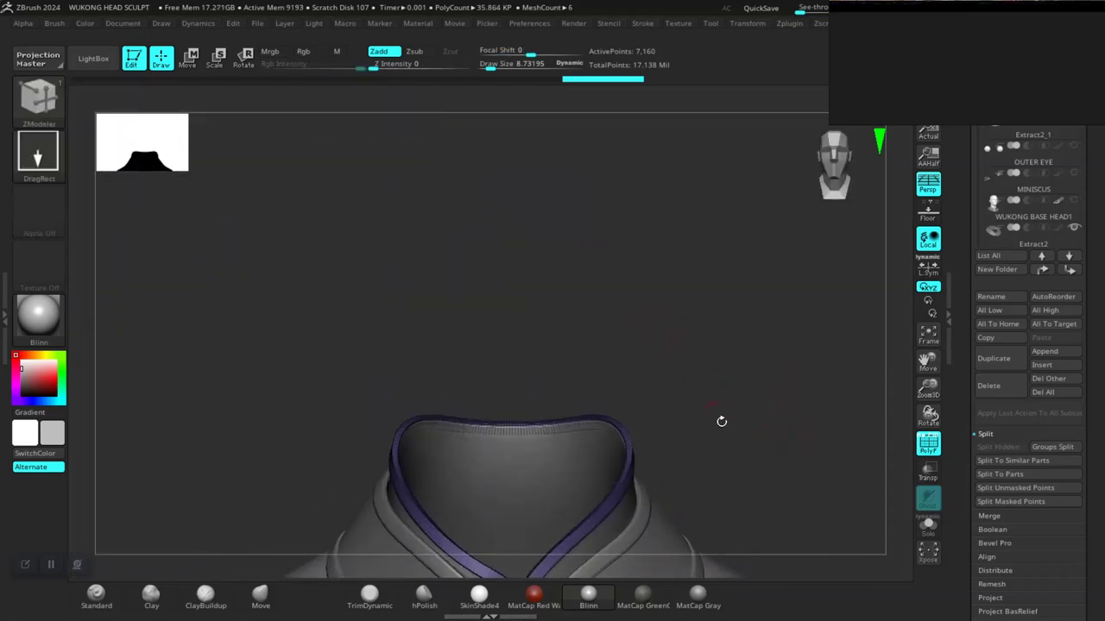
pyautogui.moveTo(721, 421)
pyautogui.keyDown('alt'); pyautogui.mouseDown()
pyautogui.moveTo(757, 357)
pyautogui.moveTo(777, 405)
pyautogui.mouseUp(); pyautogui.keyUp('alt')
pyautogui.hotkey('shift', 'f')
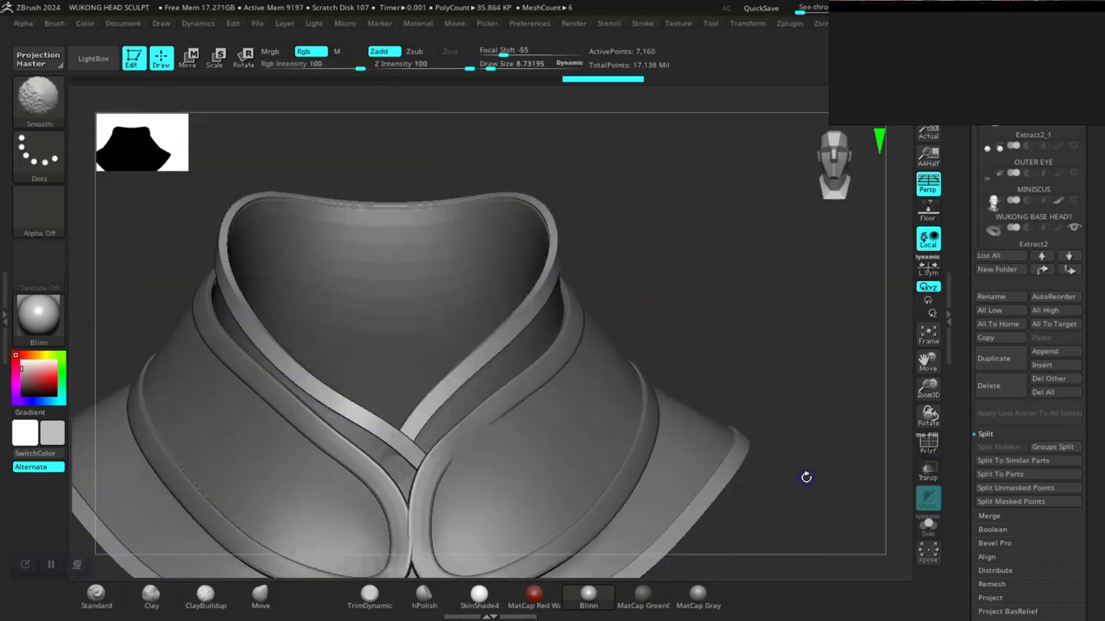
pyautogui.hotkey('ctrl', 'd')
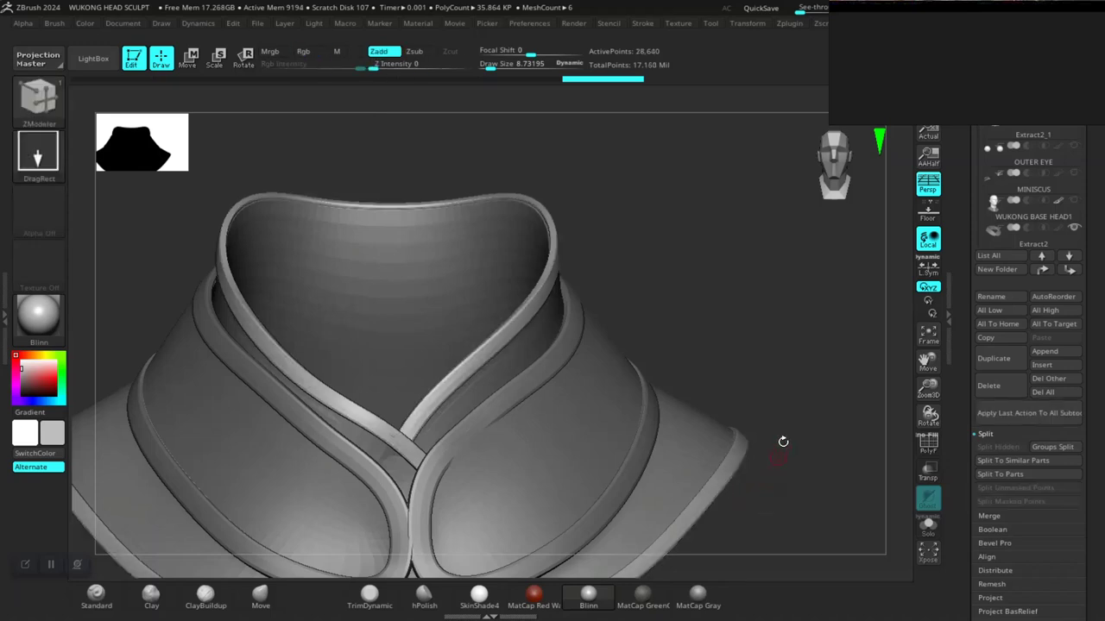
pyautogui.keyDown('alt'); pyautogui.moveTo(794, 374); pyautogui.dragTo(763, 317); pyautogui.keyUp('alt')
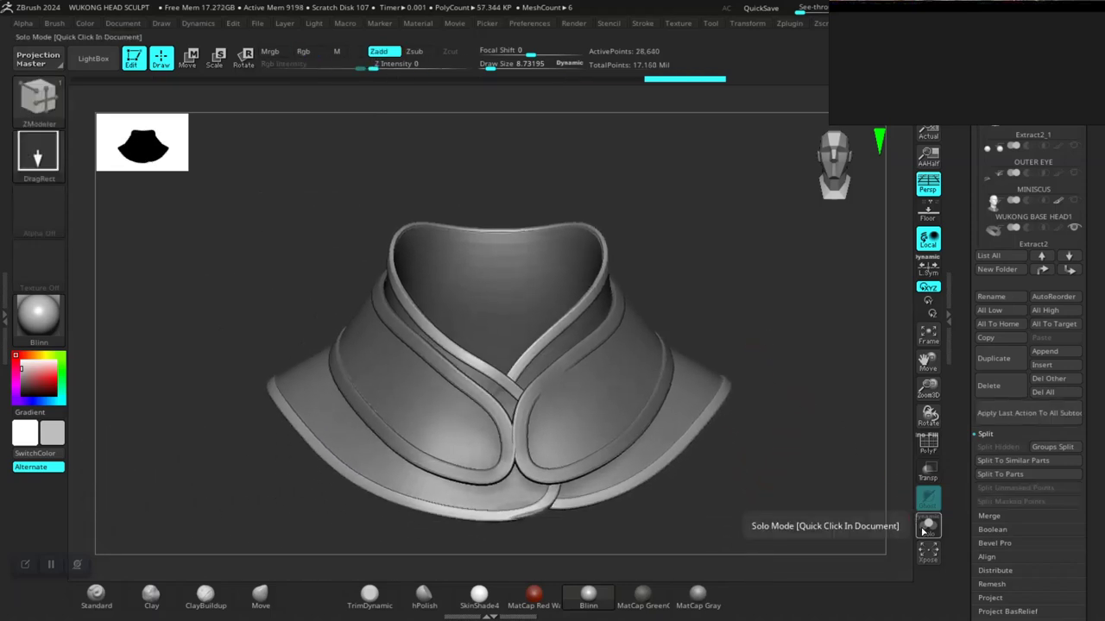
# Show the WUKONG BASE HEAD subtool and check how the collar fits around the neck
pyautogui.moveTo(961, 371); pyautogui.dragTo(952, 473)
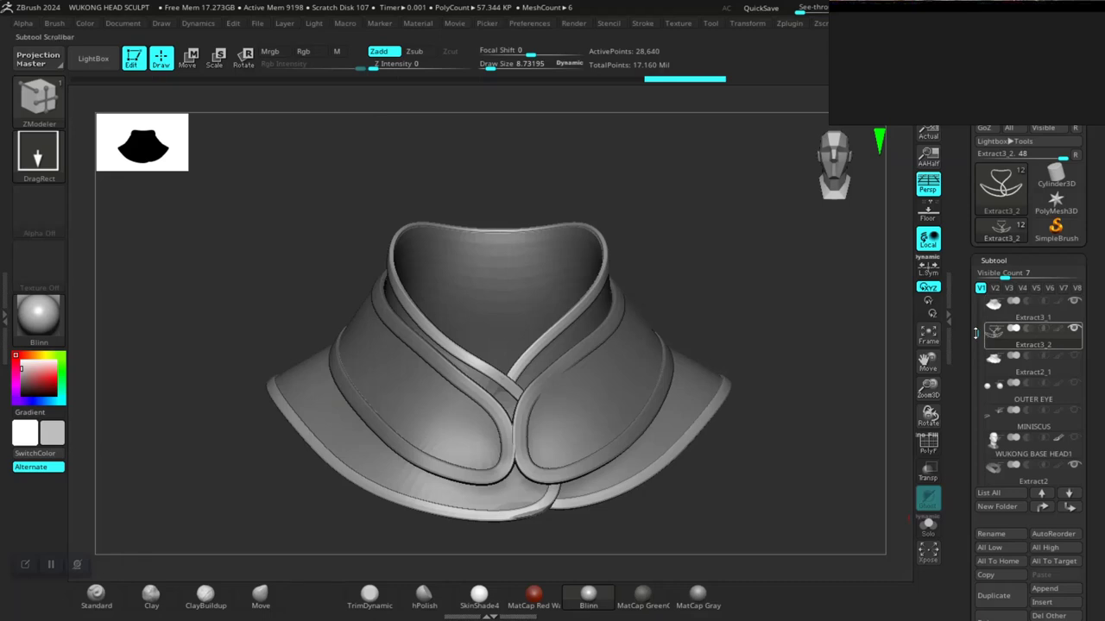
pyautogui.moveTo(976, 335); pyautogui.dragTo(985, 281)
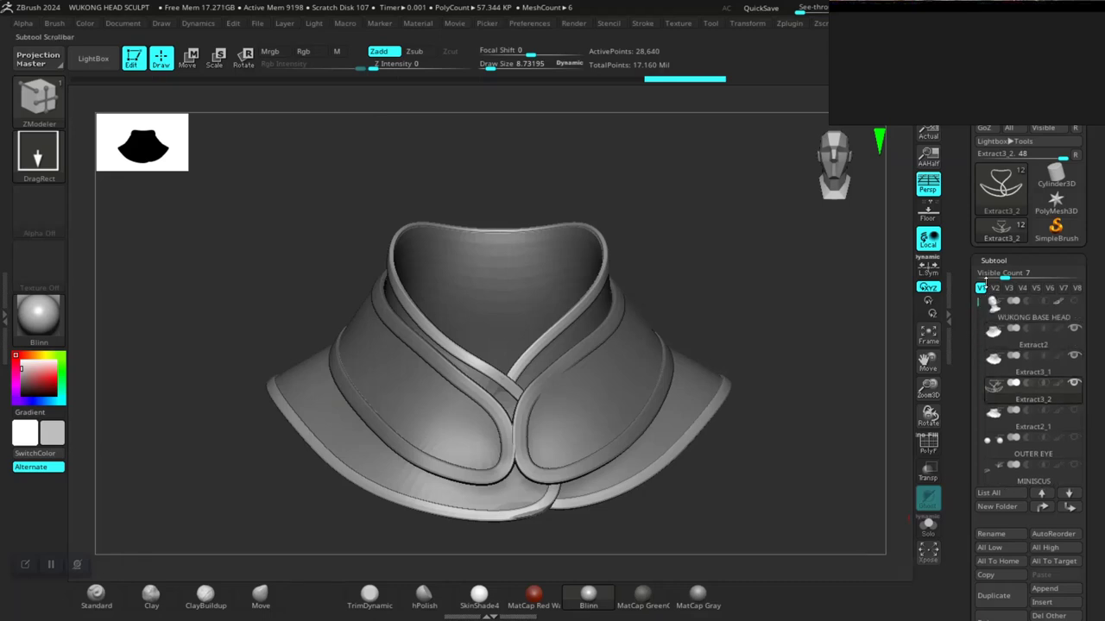
pyautogui.click(1074, 301)
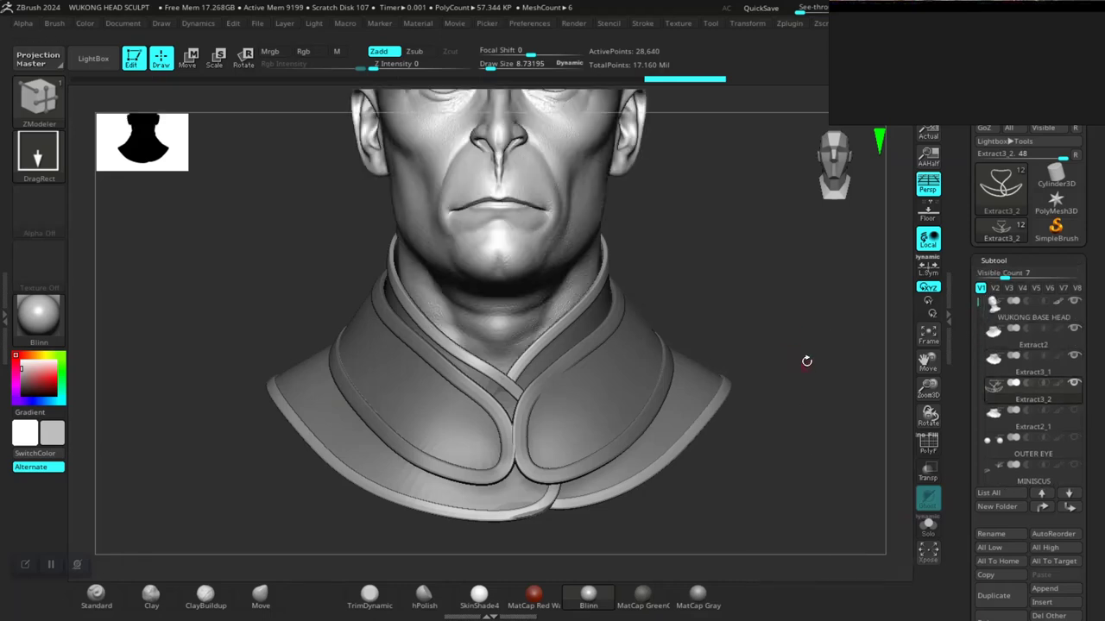
pyautogui.keyDown('alt'); pyautogui.moveTo(806, 360); pyautogui.dragTo(797, 429); pyautogui.keyUp('alt')
pyautogui.moveTo(735, 400)
pyautogui.mouseDown()
pyautogui.moveTo(760, 369)
pyautogui.moveTo(630, 416)
pyautogui.mouseUp()
# Select the collar piece Extract3 and switch to the Move brush with a draw size of about 54
pyautogui.keyDown('alt'); pyautogui.click(631, 400); pyautogui.keyUp('alt')
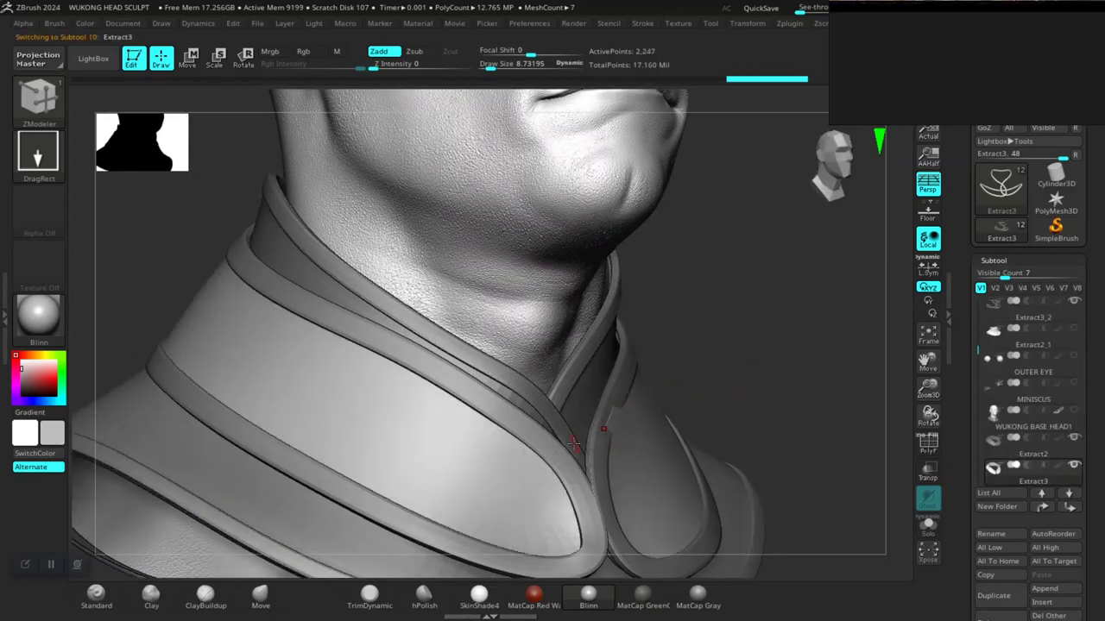
pyautogui.press('b')
pyautogui.press('m')
pyautogui.press('v')
pyautogui.press('space')
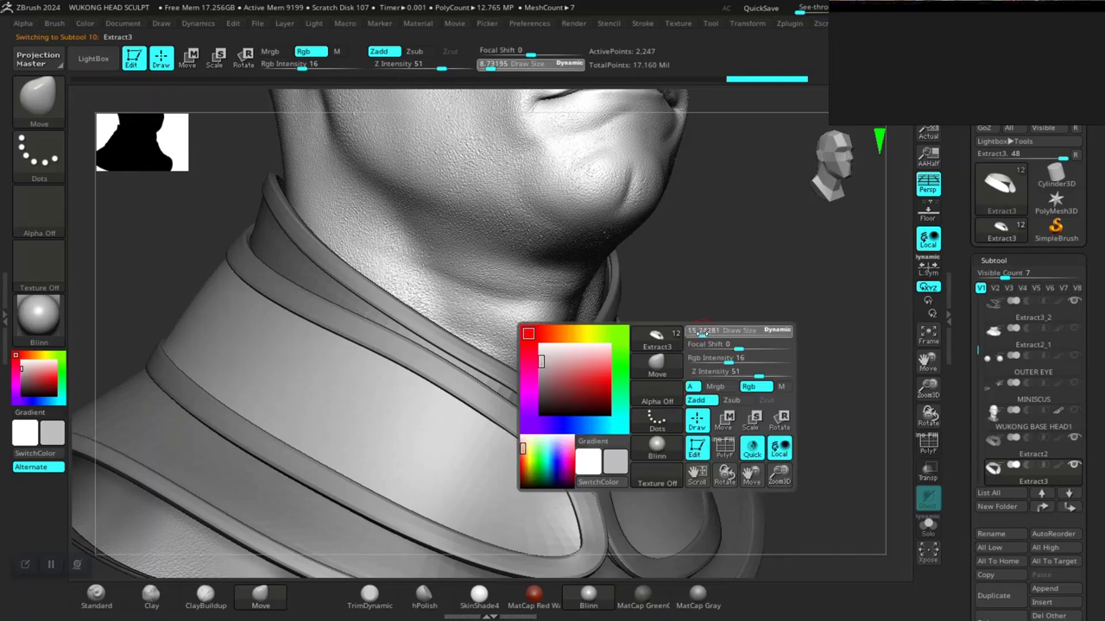
pyautogui.moveTo(708, 331); pyautogui.dragTo(718, 331)
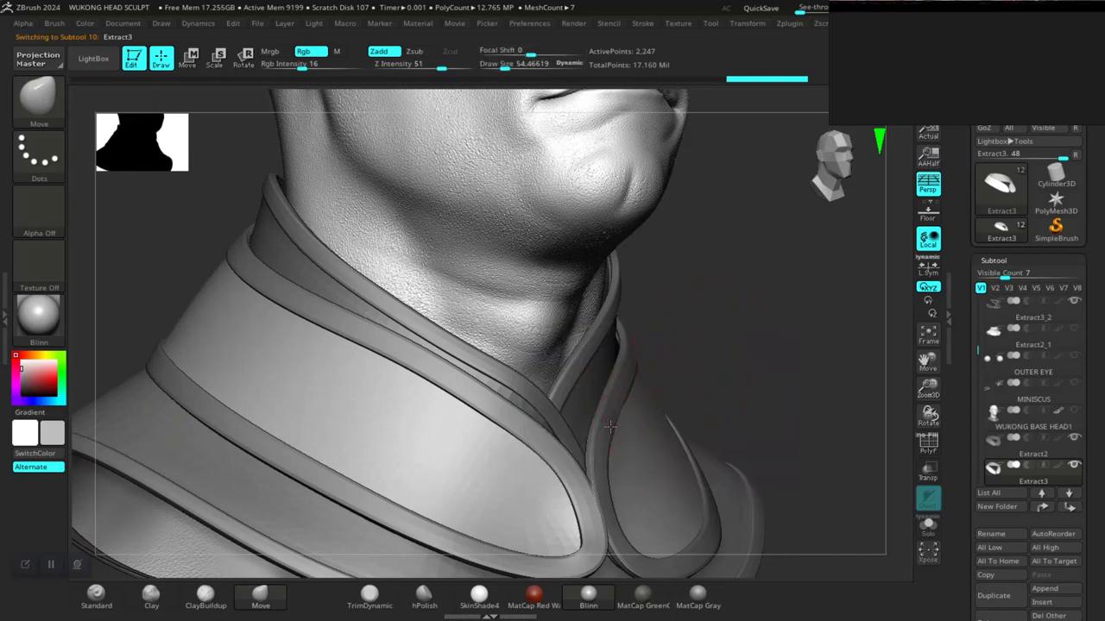
# Try to pull the front upper edge of the collar piece Extract3 into place with the Move brush, and undo the strokes
pyautogui.moveTo(610, 426); pyautogui.dragTo(612, 429)
pyautogui.moveTo(752, 376); pyautogui.dragTo(651, 377)
pyautogui.hotkey('ctrl', 'z')
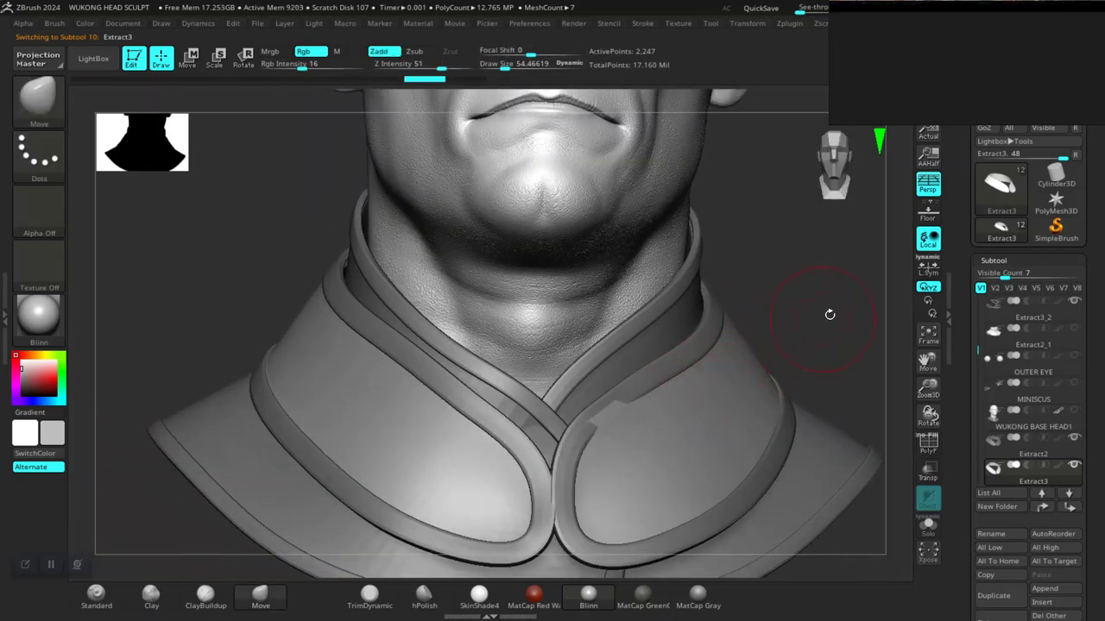
pyautogui.moveTo(829, 314); pyautogui.dragTo(893, 299)
pyautogui.moveTo(602, 421); pyautogui.dragTo(606, 424)
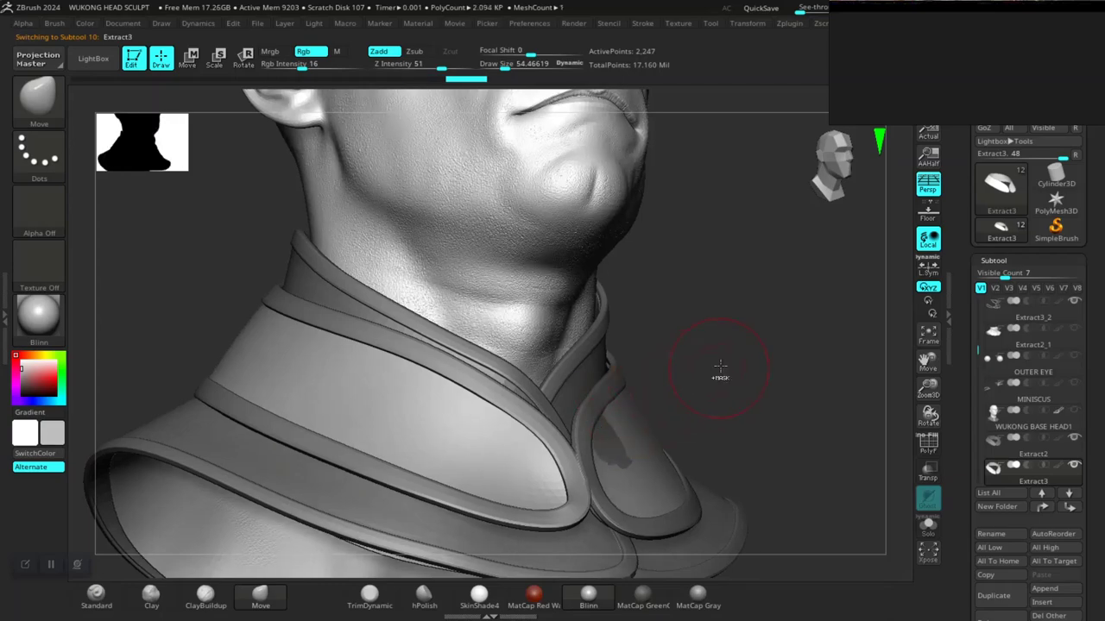
pyautogui.keyDown('ctrl'); pyautogui.moveTo(749, 374); pyautogui.dragTo(756, 459, button='right'); pyautogui.keyUp('ctrl')
pyautogui.hotkey('ctrl', 'z')
pyautogui.moveTo(844, 450)
pyautogui.mouseDown(button='right')
pyautogui.moveTo(772, 427)
pyautogui.moveTo(794, 411)
pyautogui.mouseUp(button='right')
pyautogui.moveTo(585, 397); pyautogui.dragTo(622, 380)
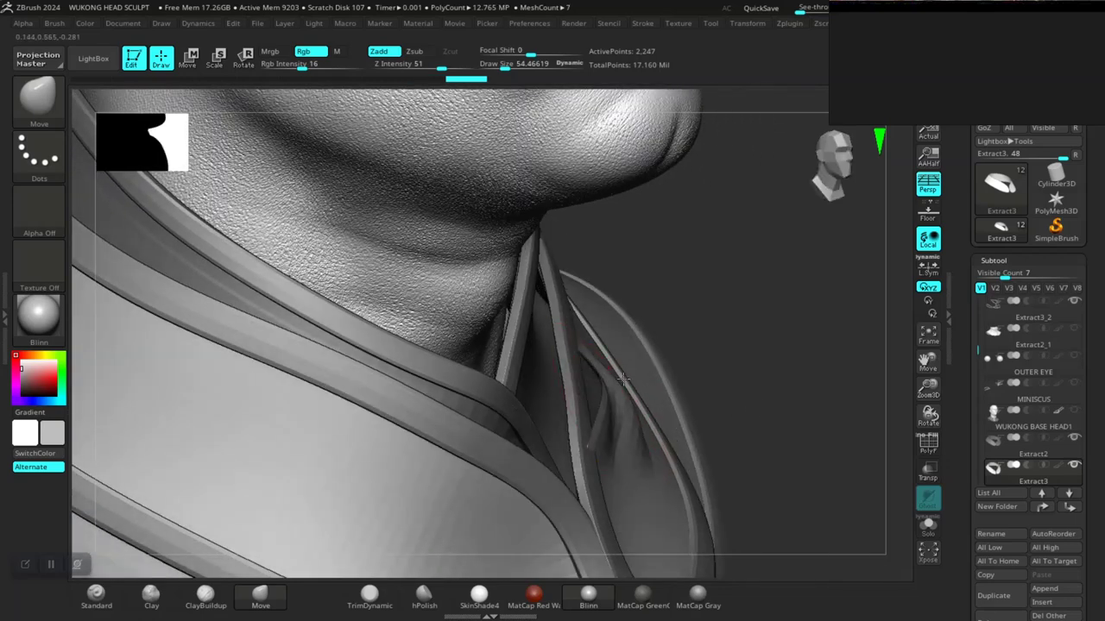
pyautogui.hotkey('ctrl', 'z')
pyautogui.hotkey('ctrl', 'z')
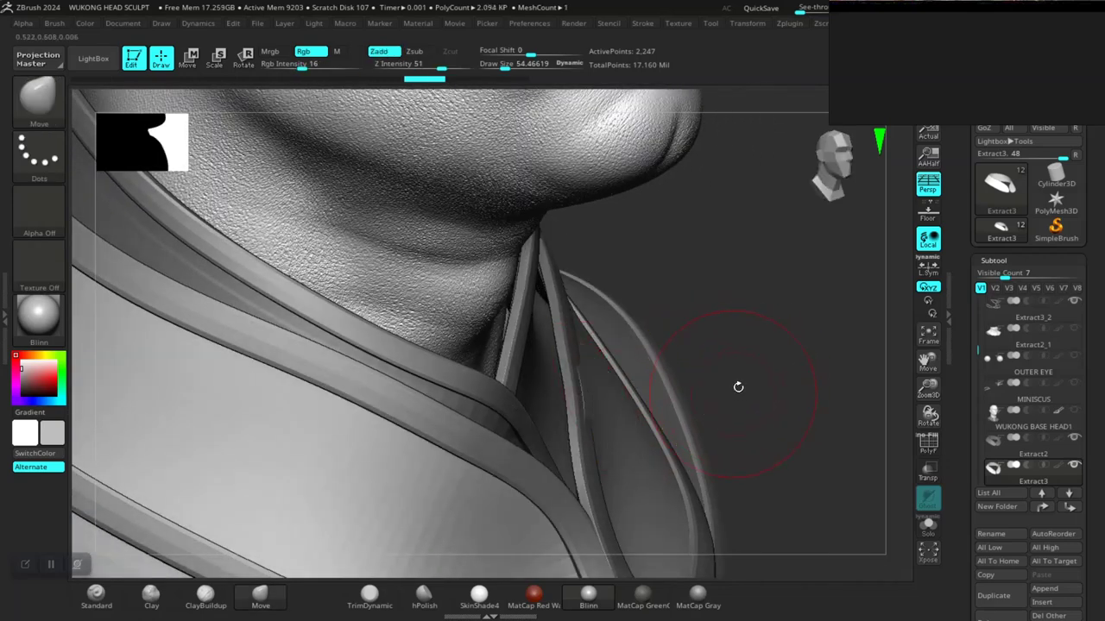
# Turn on the wireframe, hide the redundant collar piece Extract3, and select the collar panel Extract2 in the viewport
pyautogui.hotkey('shift', 'f')
pyautogui.moveTo(786, 377); pyautogui.dragTo(777, 347, button='right')
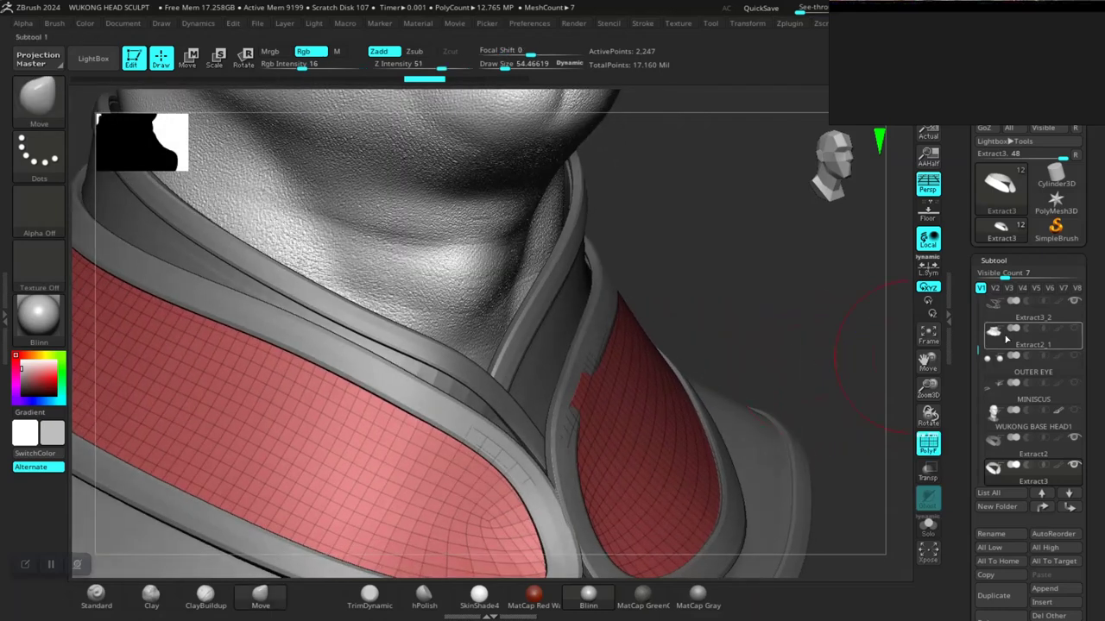
pyautogui.click(1075, 468)
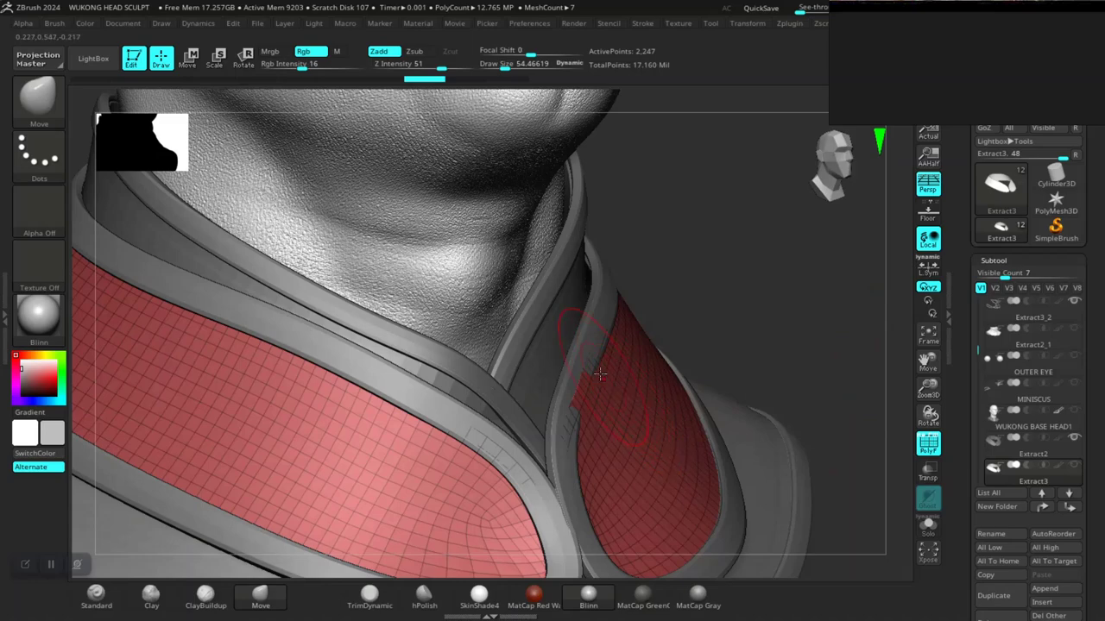
pyautogui.keyDown('alt'); pyautogui.click(648, 411); pyautogui.keyUp('alt')
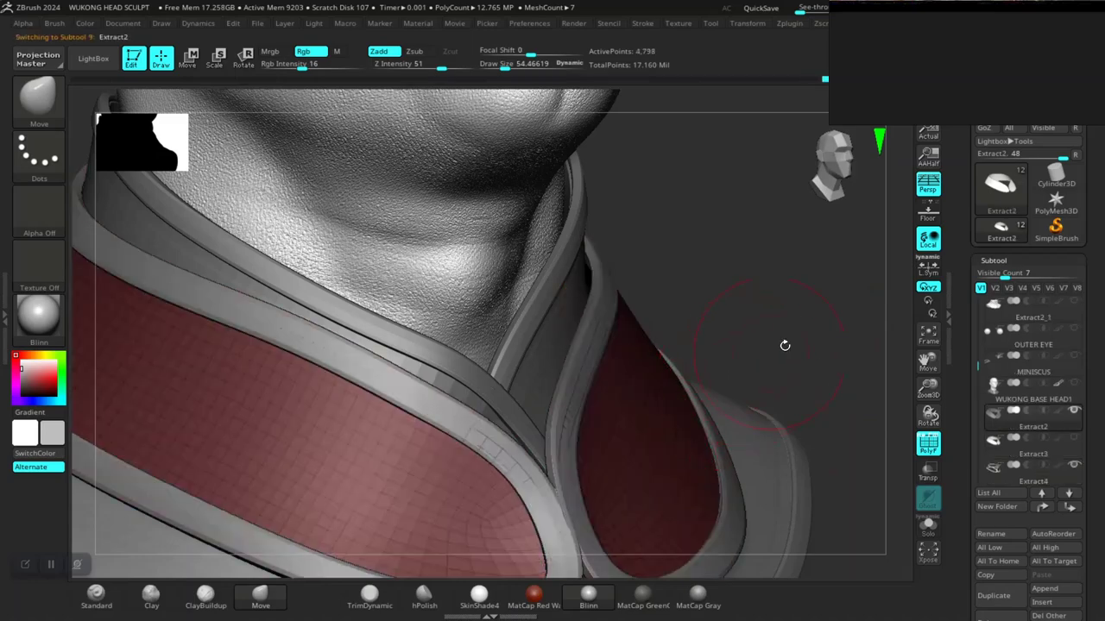
pyautogui.keyDown('alt'); pyautogui.moveTo(811, 338); pyautogui.dragTo(663, 416); pyautogui.keyUp('alt')
pyautogui.moveTo(745, 341); pyautogui.dragTo(733, 368)
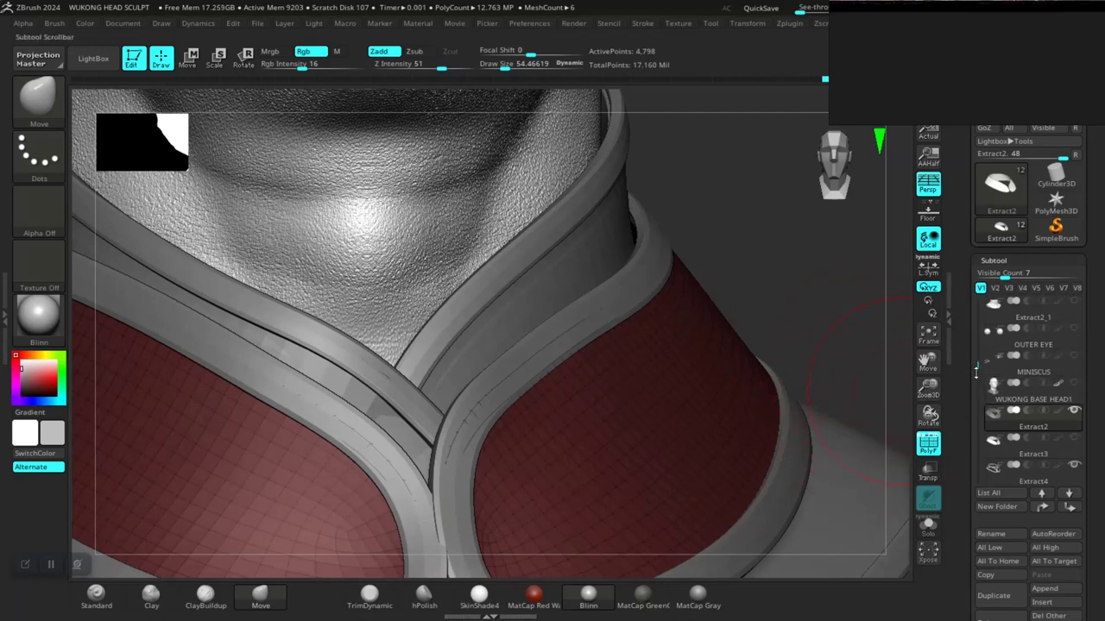
# Isolate and hide the collar Extract3_1, and move it to the end of the subtool list
pyautogui.moveTo(979, 365); pyautogui.dragTo(980, 287)
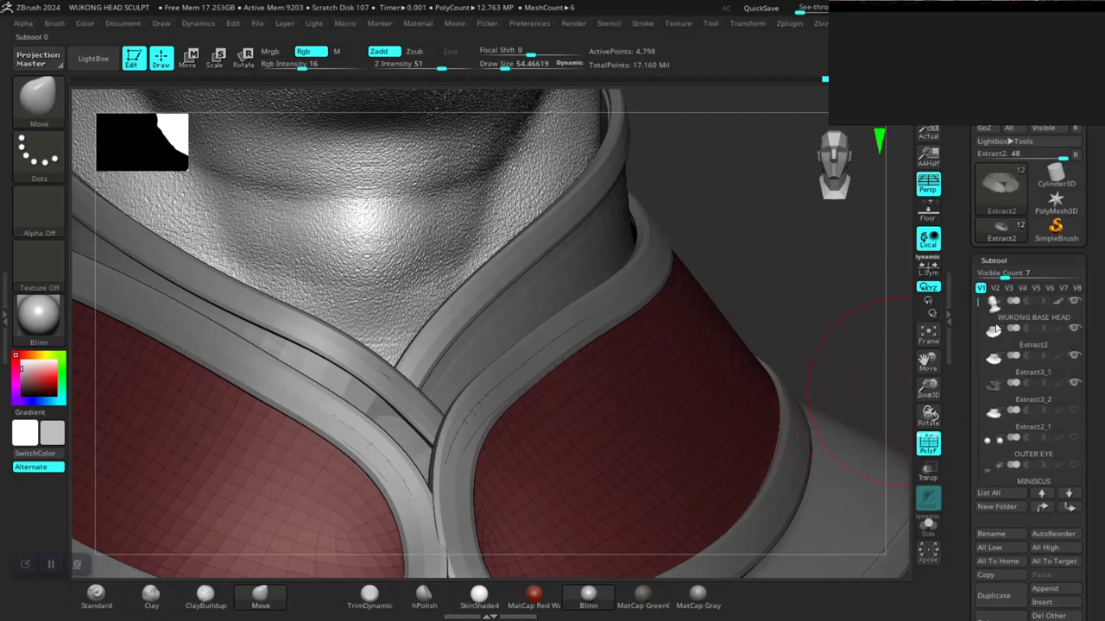
pyautogui.moveTo(1016, 367)
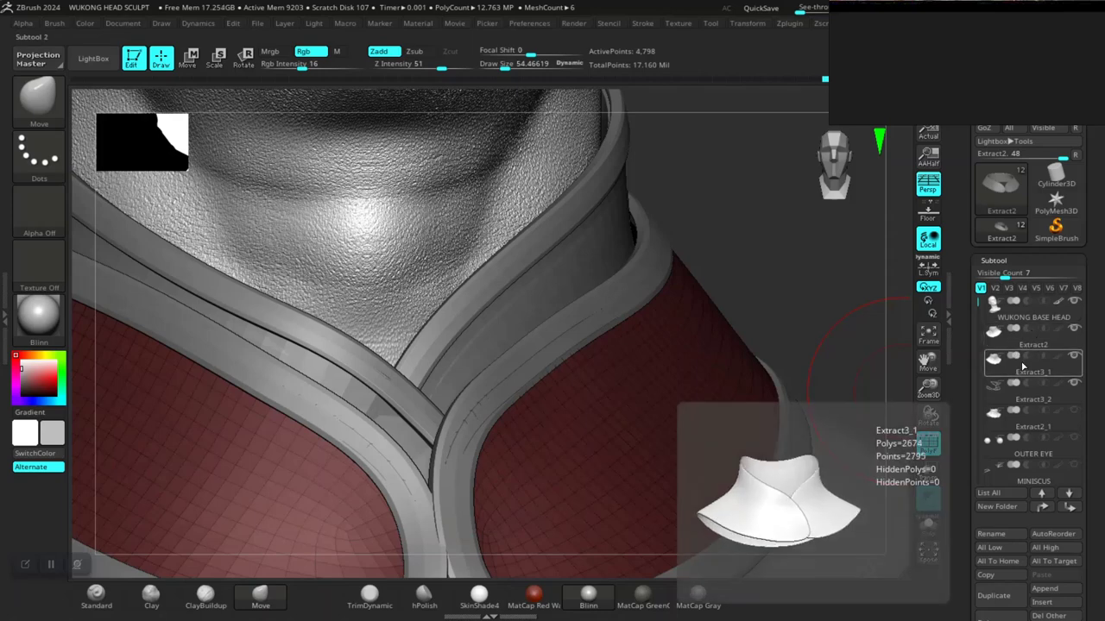
pyautogui.click(1028, 373)
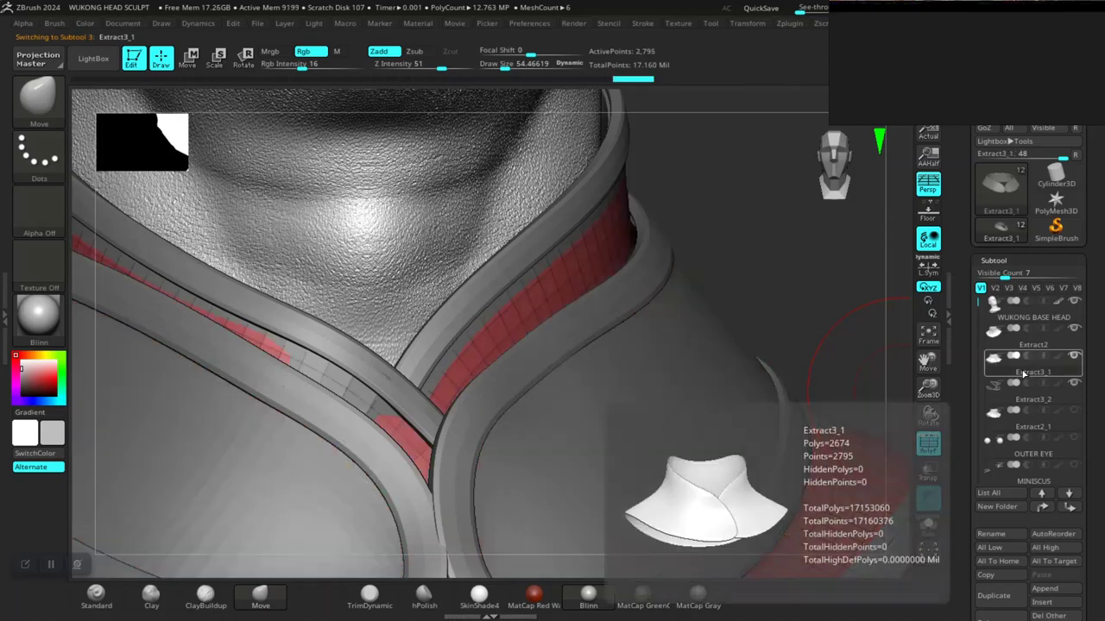
pyautogui.click(928, 524)
pyautogui.moveTo(1052, 391)
pyautogui.click(1074, 356)
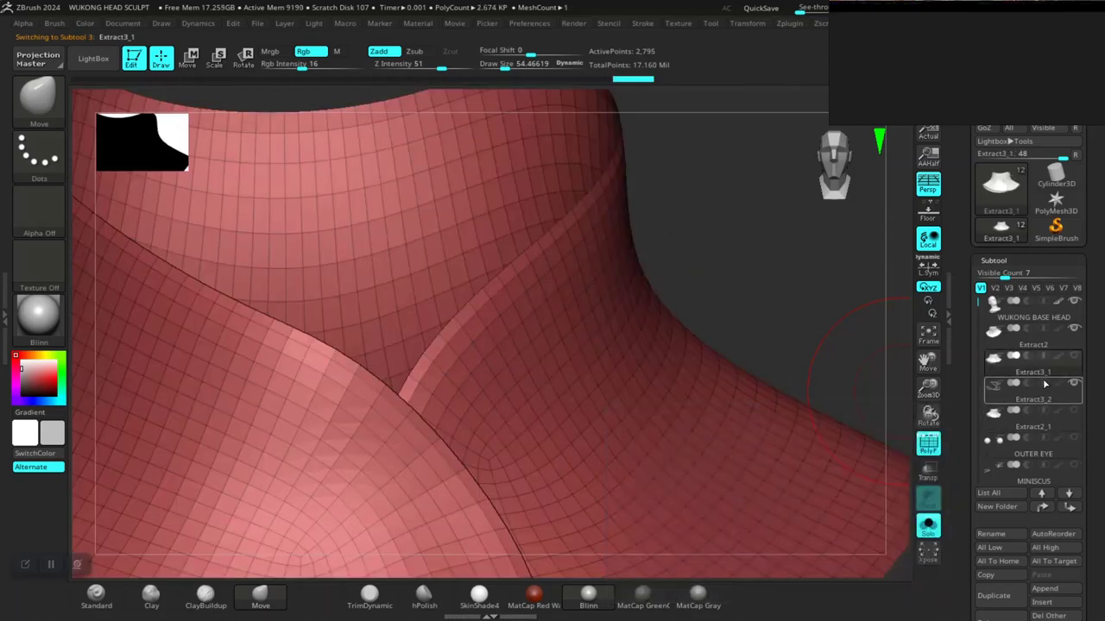
pyautogui.keyDown('shift'); pyautogui.click(1068, 508); pyautogui.keyUp('shift')
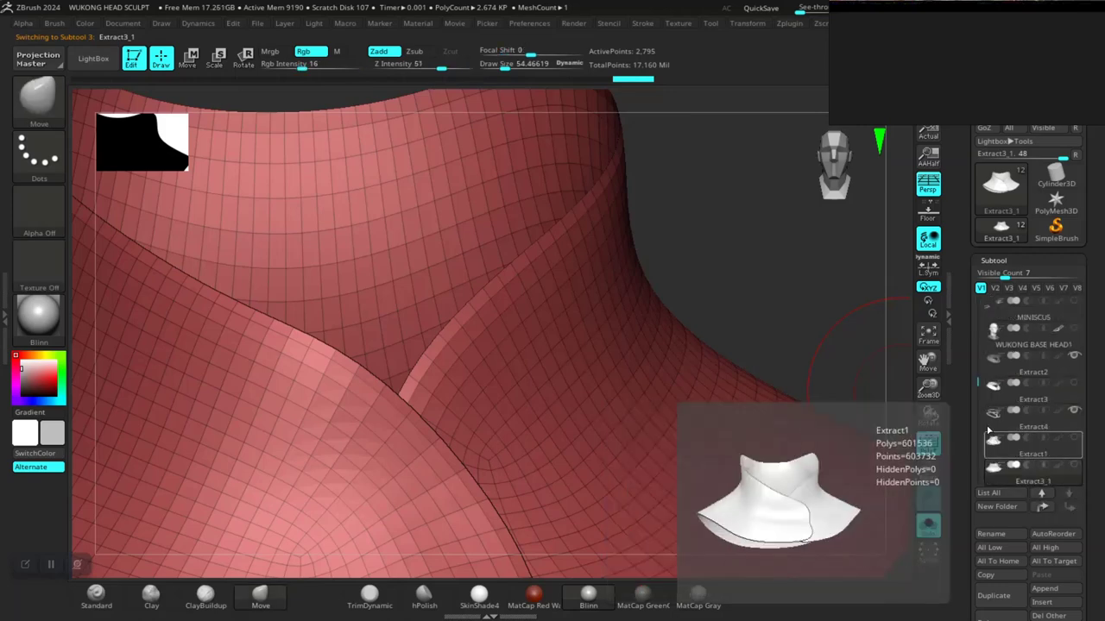
# Move the border strap Extract4 and the matching collar panel Extract2 to the beginning of the subtool list
pyautogui.click(1047, 423)
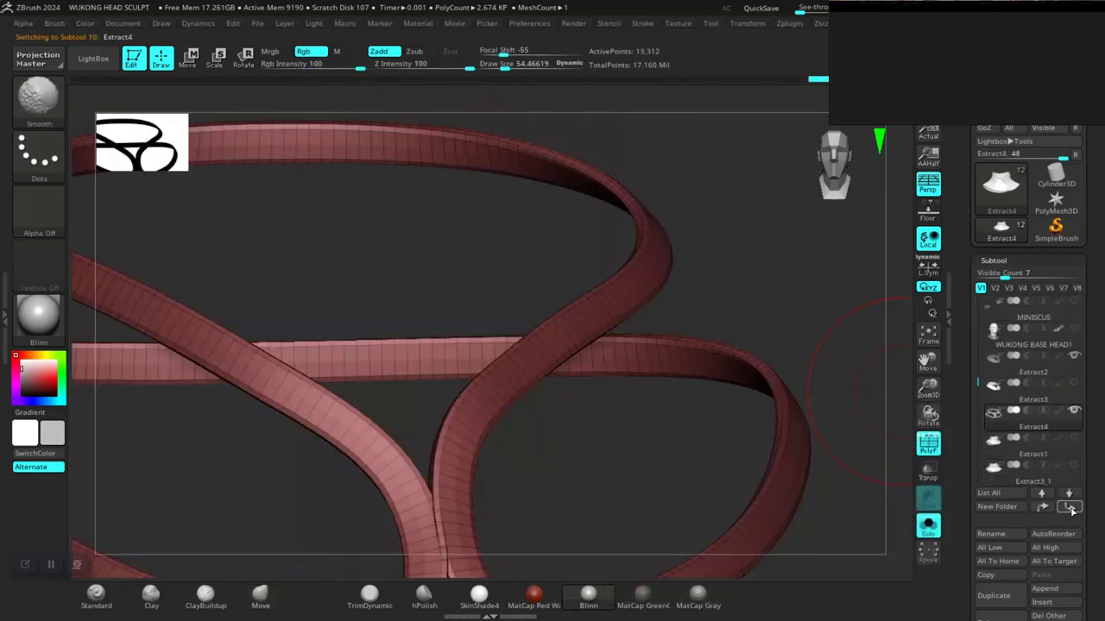
pyautogui.keyDown('shift'); pyautogui.click(1046, 509); pyautogui.keyUp('shift')
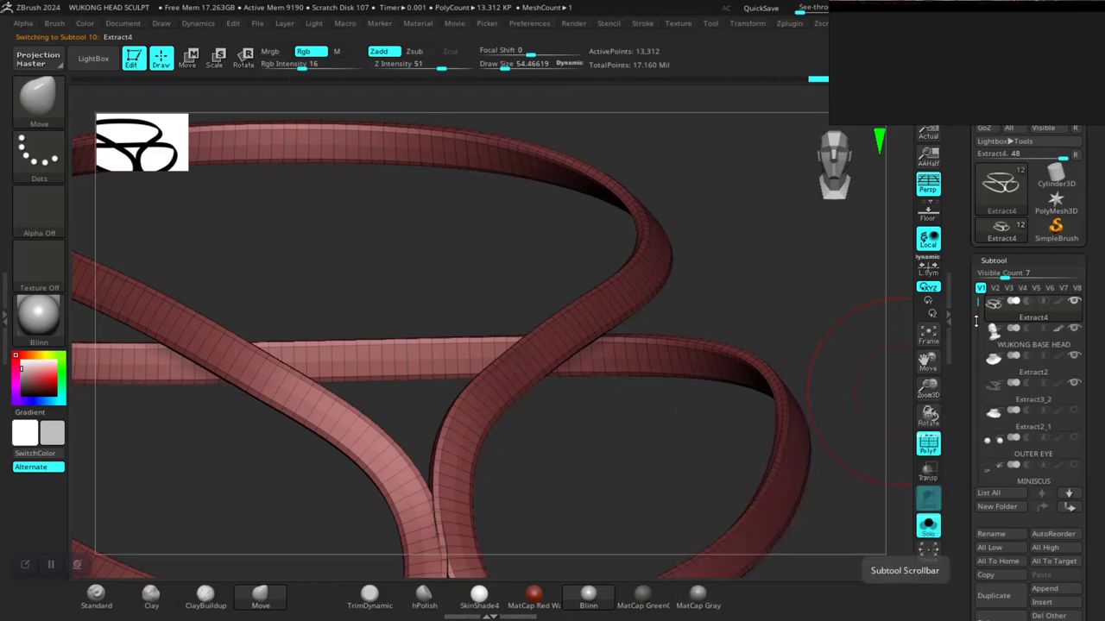
pyautogui.moveTo(977, 321); pyautogui.dragTo(978, 376)
pyautogui.click(1018, 408)
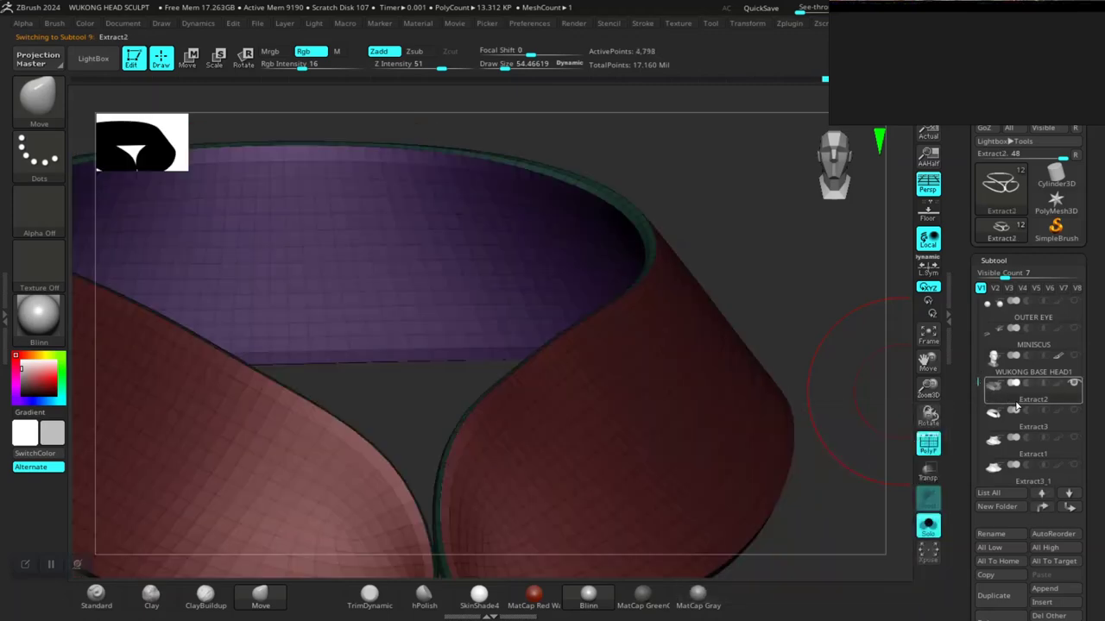
pyautogui.press('shift')
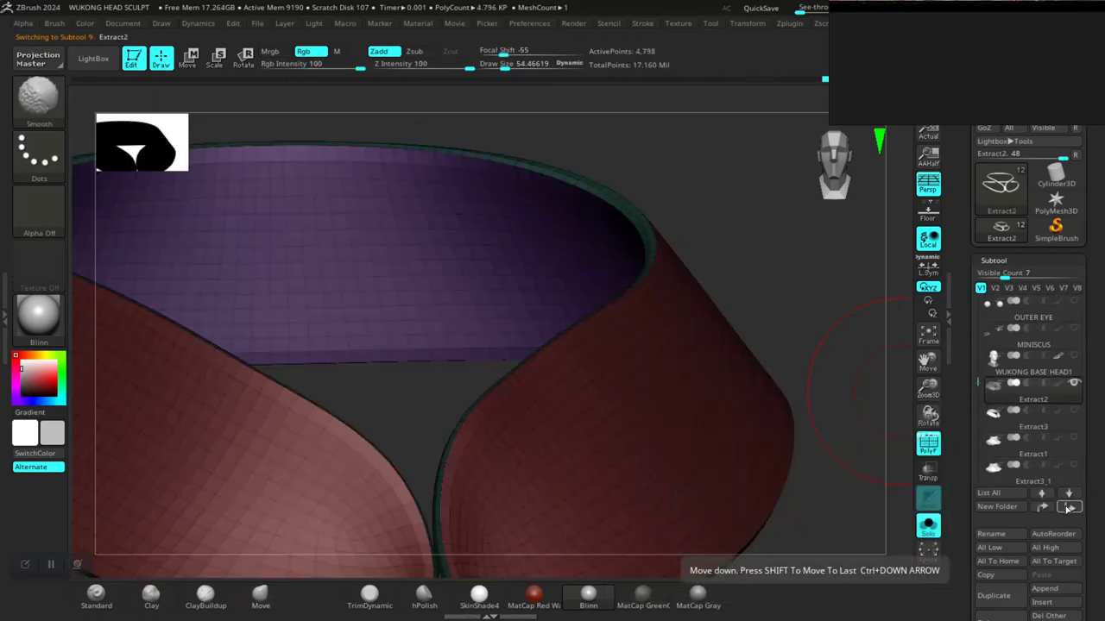
pyautogui.keyDown('shift'); pyautogui.click(1043, 509); pyautogui.keyUp('shift')
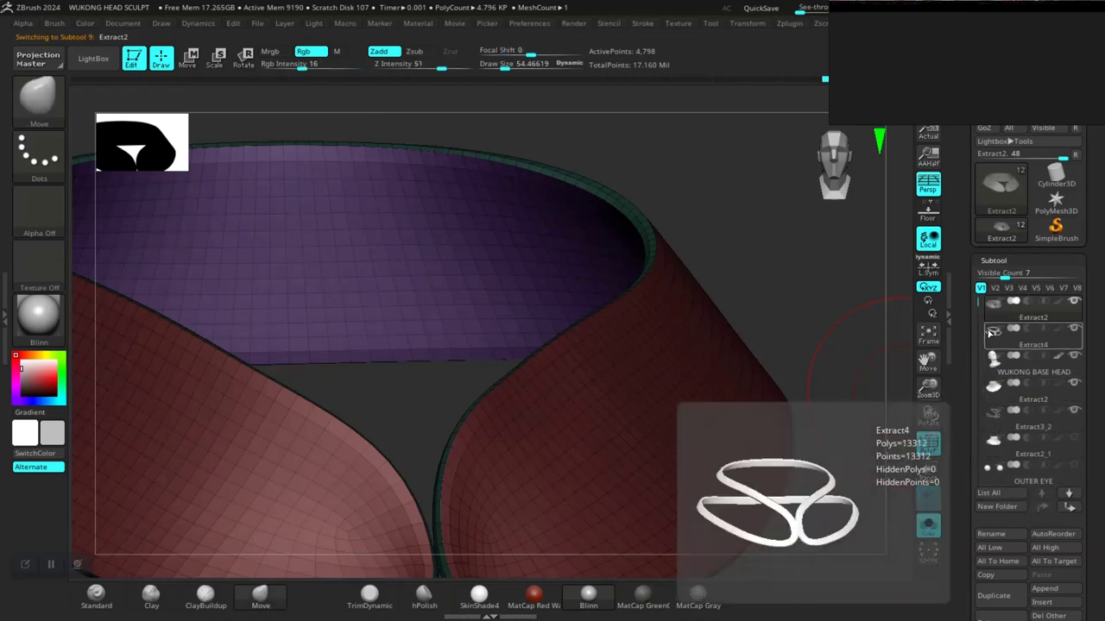
# Bring back the other visible parts, inspect the collar from below, and select the border strap Extract4
pyautogui.moveTo(977, 303); pyautogui.dragTo(970, 397)
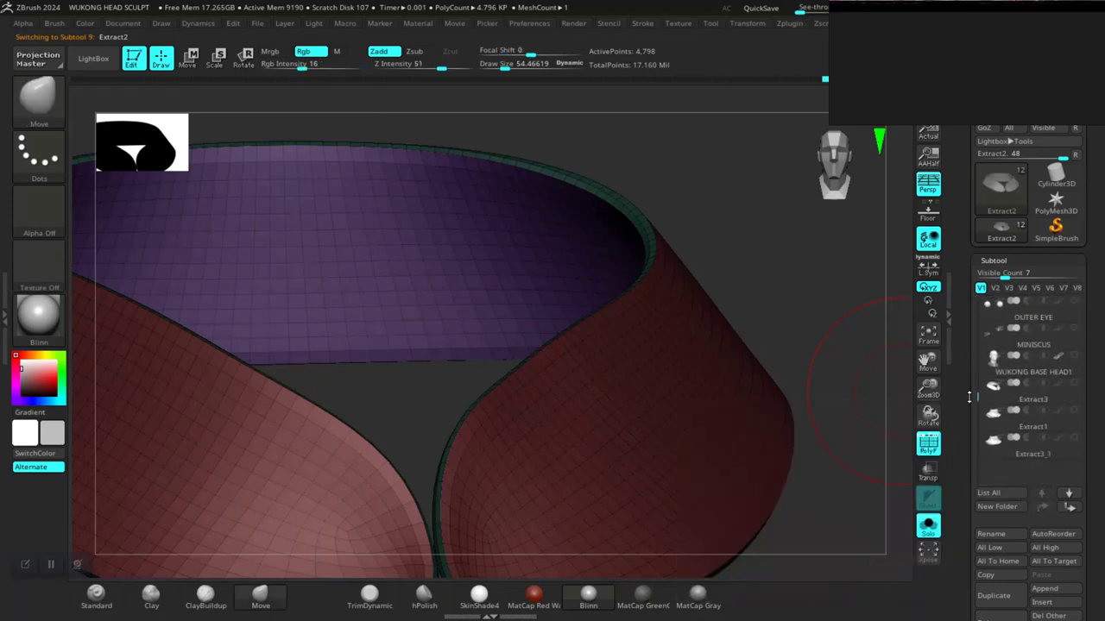
pyautogui.click(928, 525)
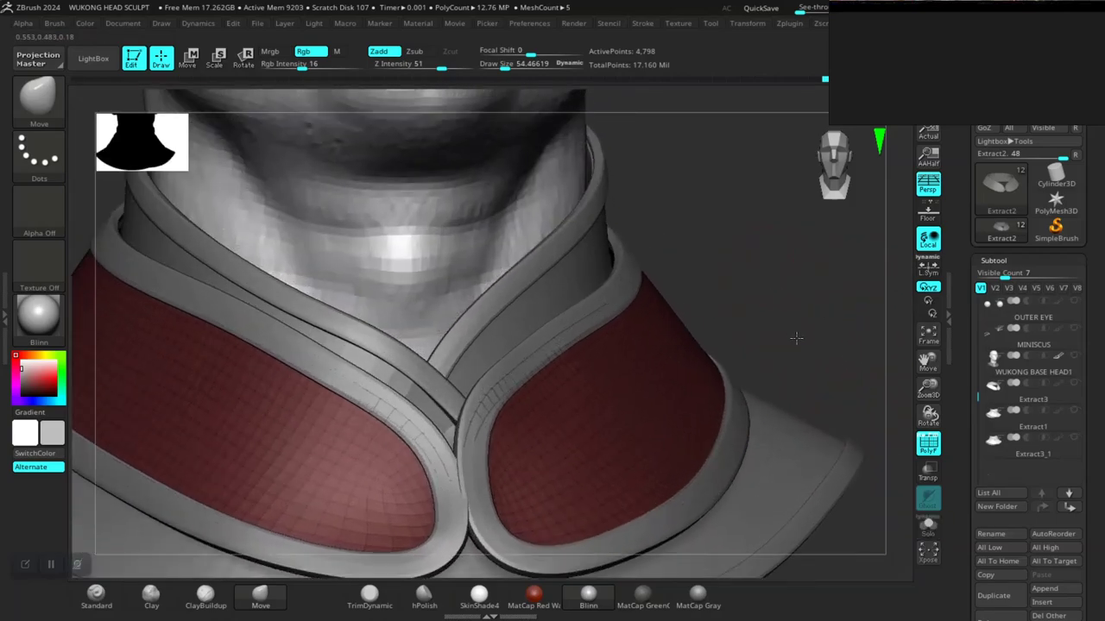
pyautogui.moveTo(796, 338); pyautogui.dragTo(716, 313)
pyautogui.moveTo(289, 274); pyautogui.dragTo(506, 298)
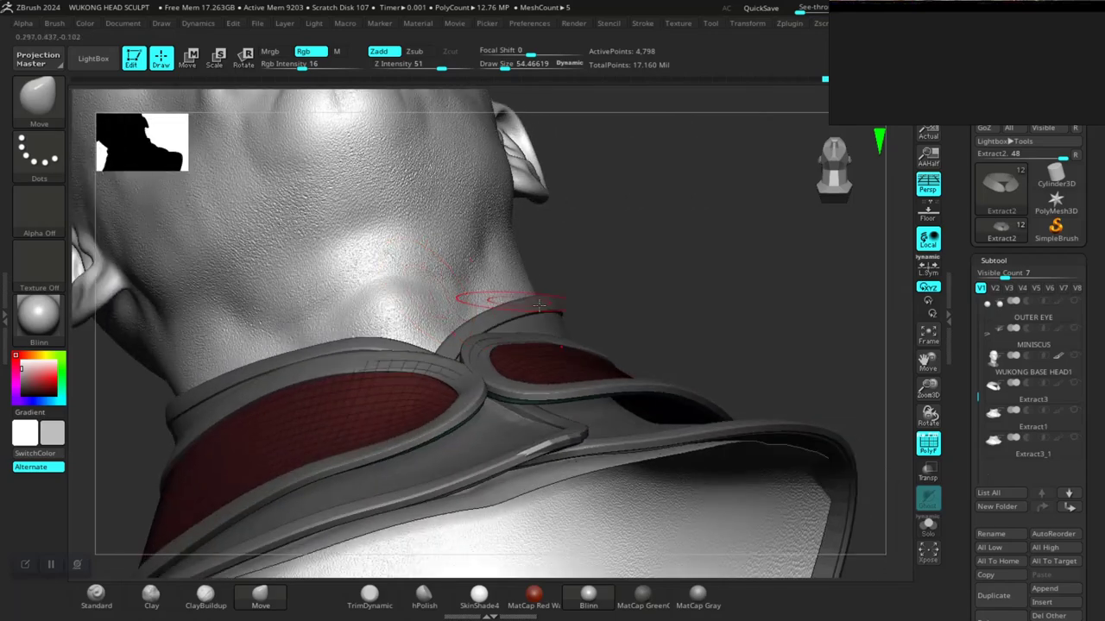
pyautogui.moveTo(703, 326); pyautogui.dragTo(710, 359)
pyautogui.keyDown('alt'); pyautogui.click(510, 387); pyautogui.keyUp('alt')
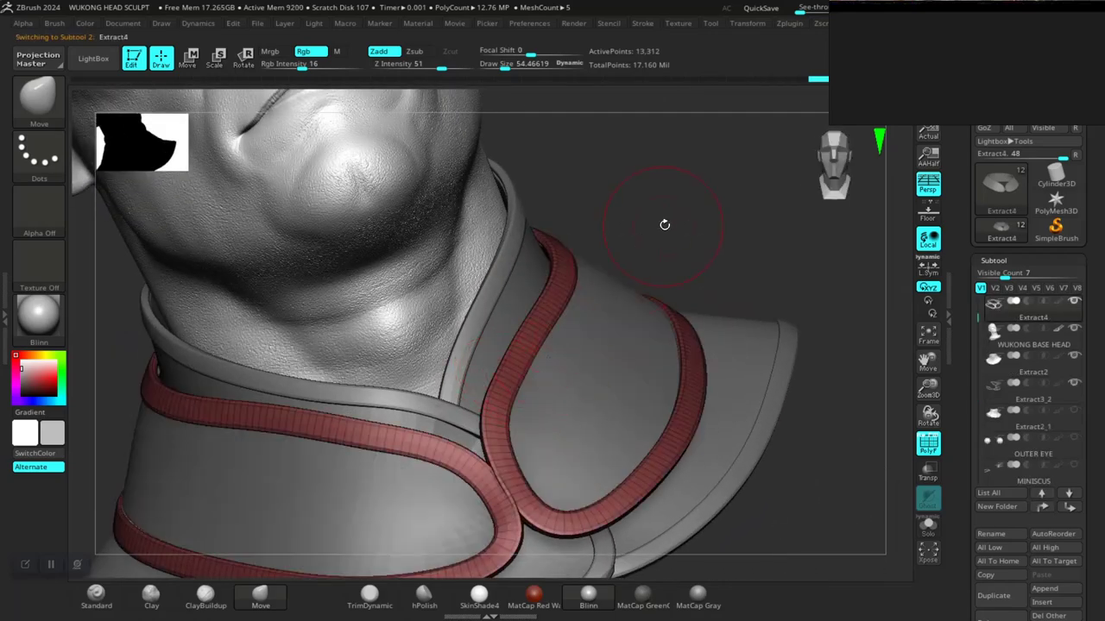
# Examine the border strap Extract4 on its own and against the collar panel Extract2 from the side and front
pyautogui.moveTo(665, 225); pyautogui.dragTo(746, 349)
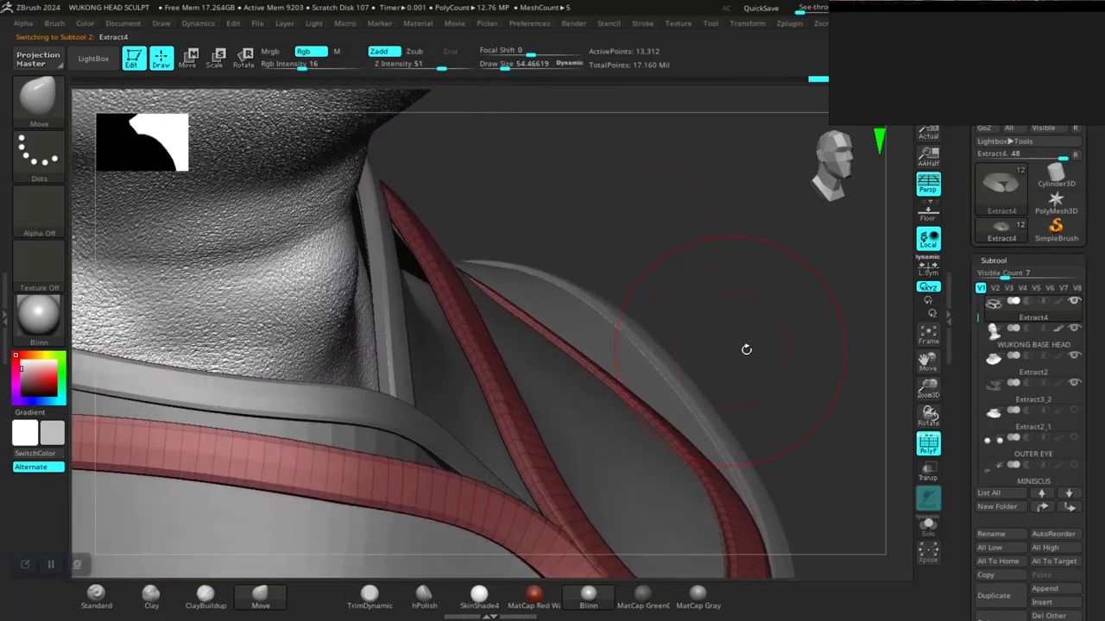
pyautogui.click(927, 526)
pyautogui.moveTo(858, 458); pyautogui.dragTo(882, 422)
pyautogui.click(927, 525)
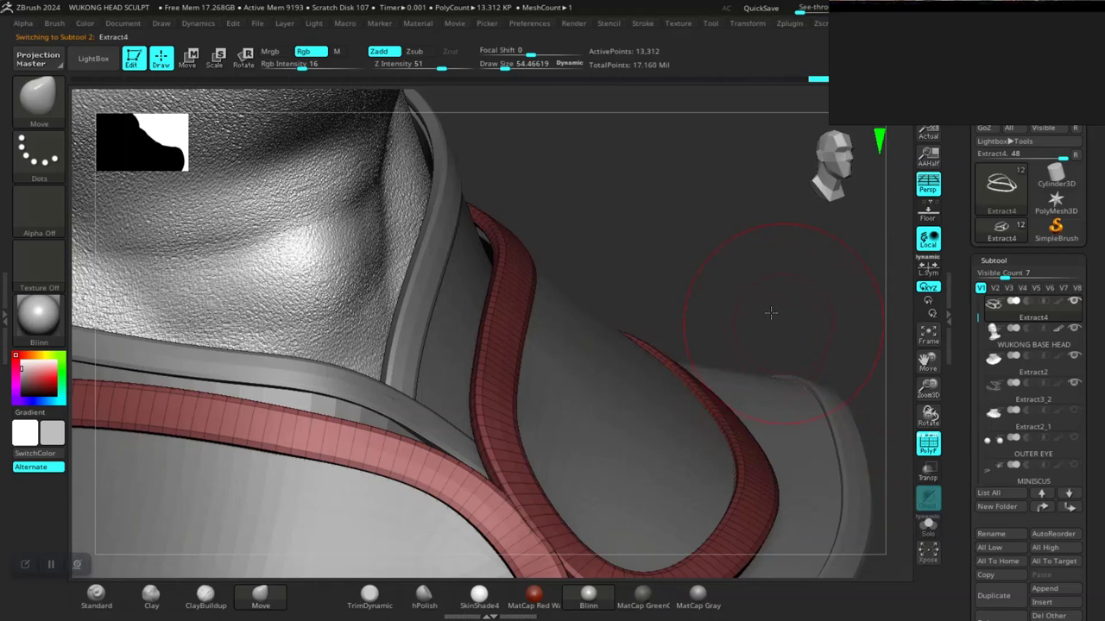
pyautogui.keyDown('alt'); pyautogui.moveTo(770, 313); pyautogui.dragTo(731, 380); pyautogui.keyUp('alt')
pyautogui.keyDown('alt'); pyautogui.click(591, 422); pyautogui.keyUp('alt')
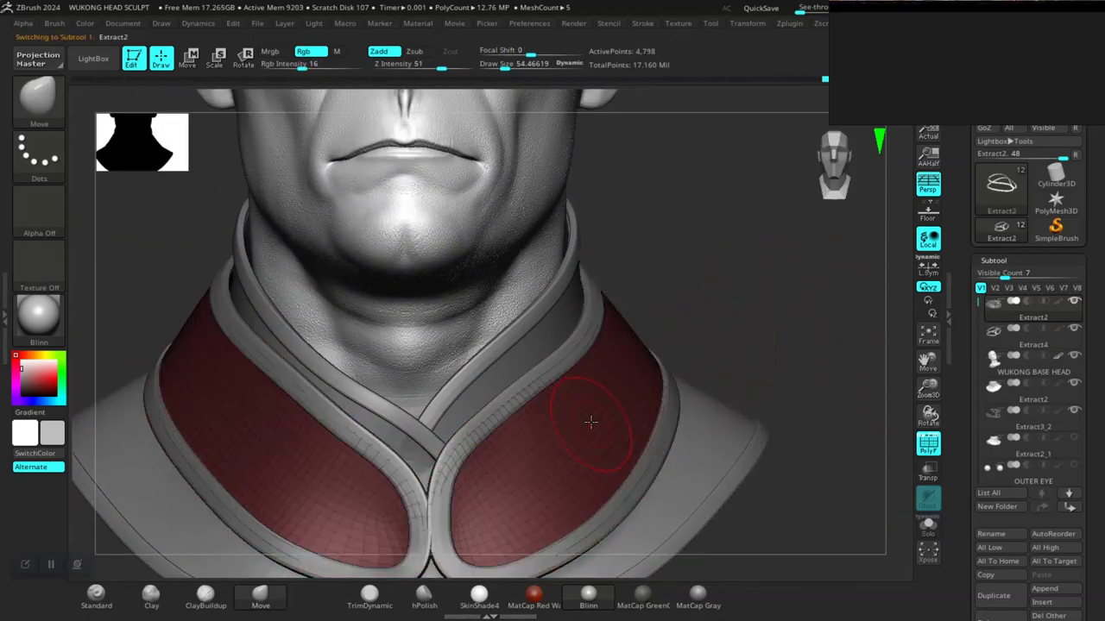
pyautogui.keyDown('alt'); pyautogui.click(648, 363); pyautogui.keyUp('alt')
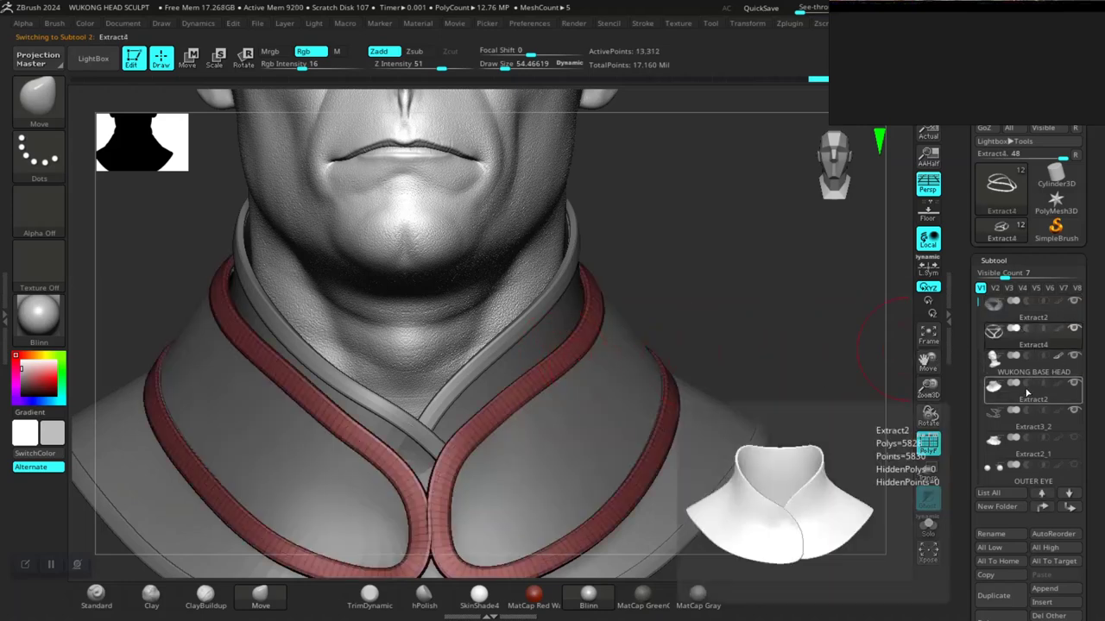
# Move the border strap Extract4 and the matching collar panel Extract2 to the end of the subtool list
pyautogui.moveTo(1029, 392)
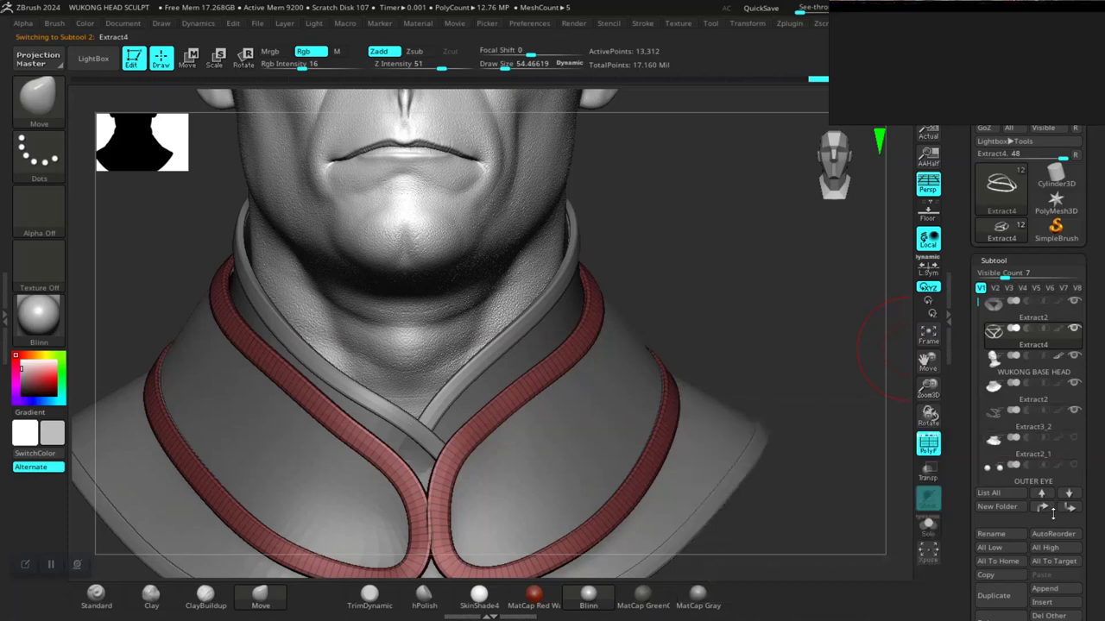
pyautogui.keyDown('shift'); pyautogui.click(1069, 509); pyautogui.keyUp('shift')
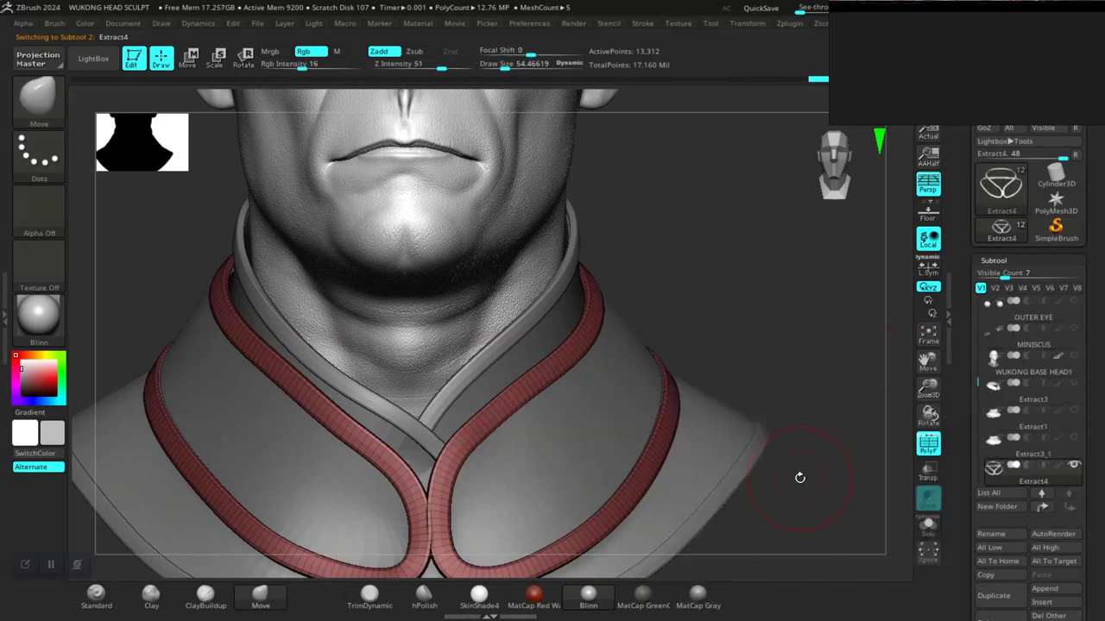
pyautogui.keyDown('alt'); pyautogui.click(582, 440); pyautogui.keyUp('alt')
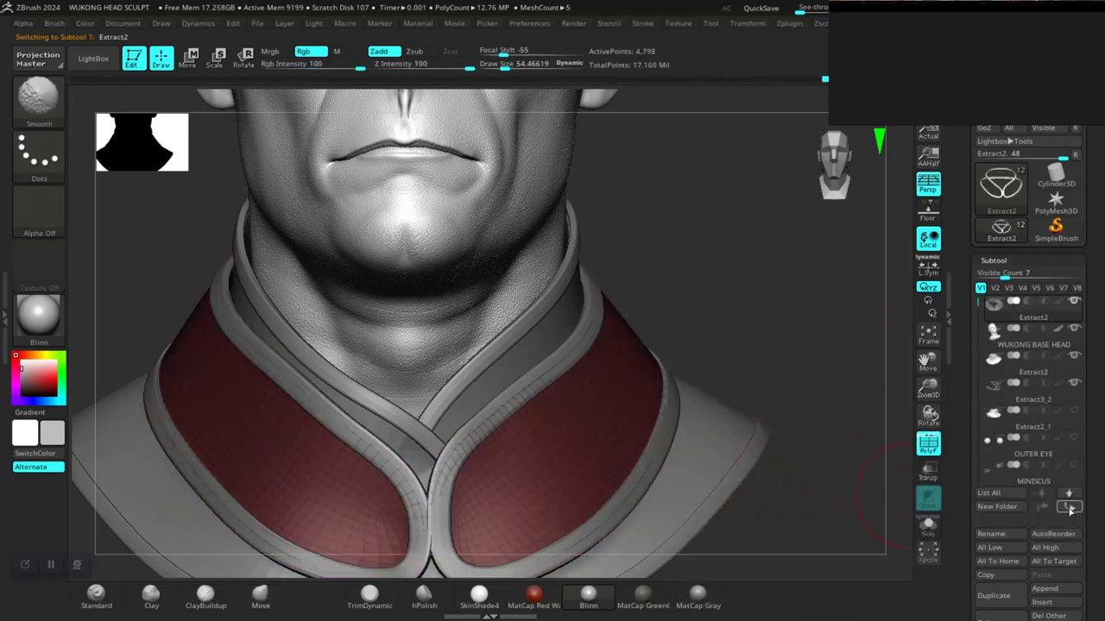
pyautogui.keyDown('shift'); pyautogui.click(1070, 509); pyautogui.keyUp('shift')
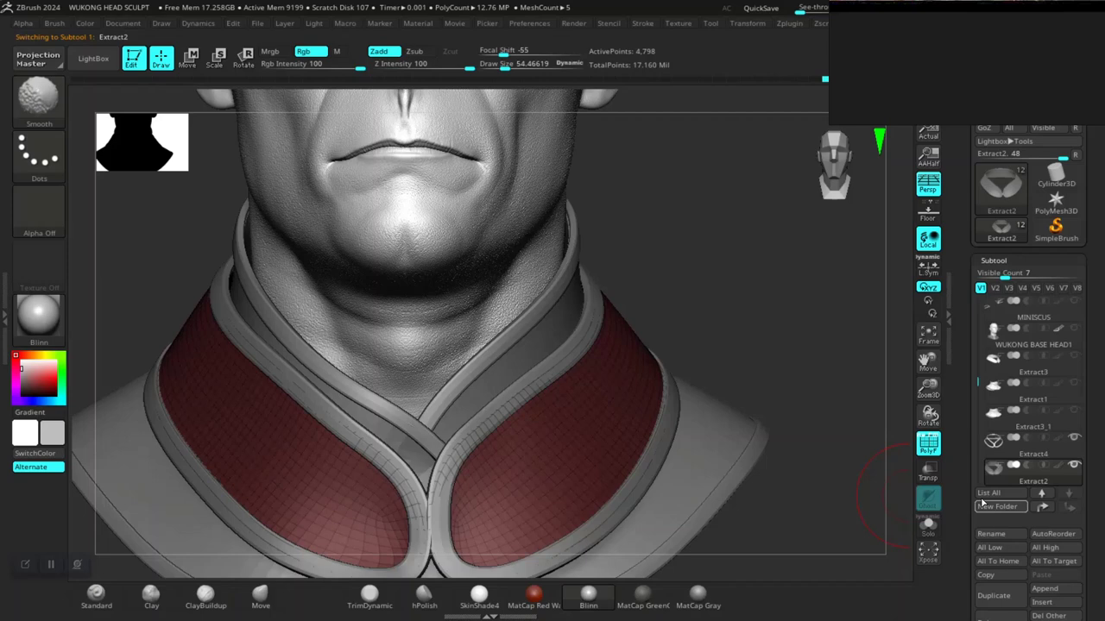
# Isolate the collar panel Extract2, check it and the strap Extract4 individually, and make the panel active
pyautogui.click(927, 524)
pyautogui.moveTo(780, 447); pyautogui.dragTo(801, 443)
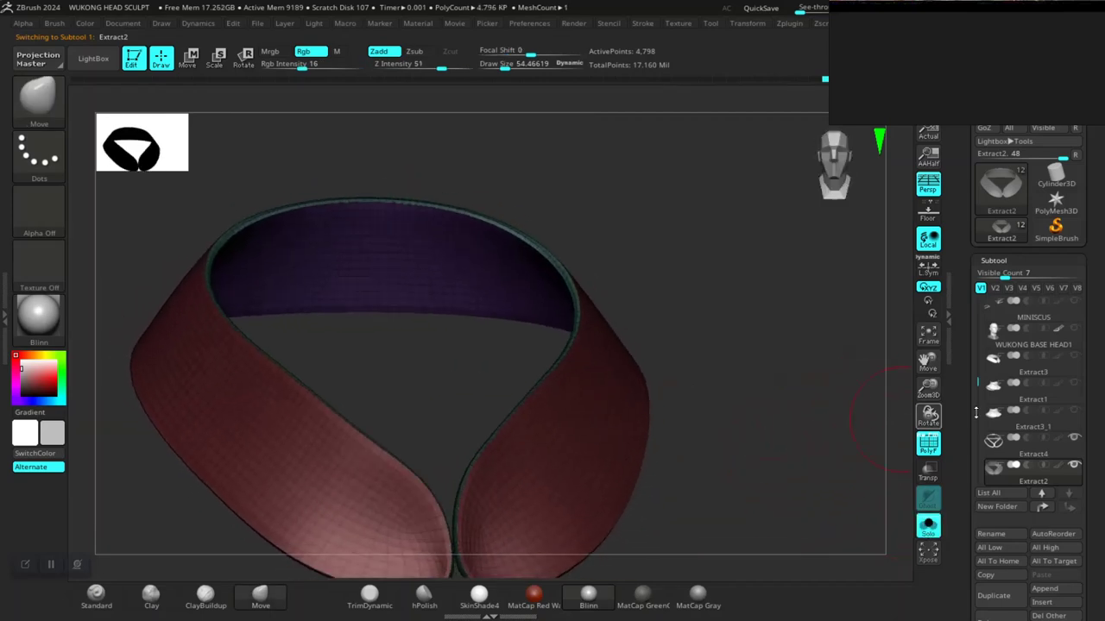
pyautogui.click(999, 443)
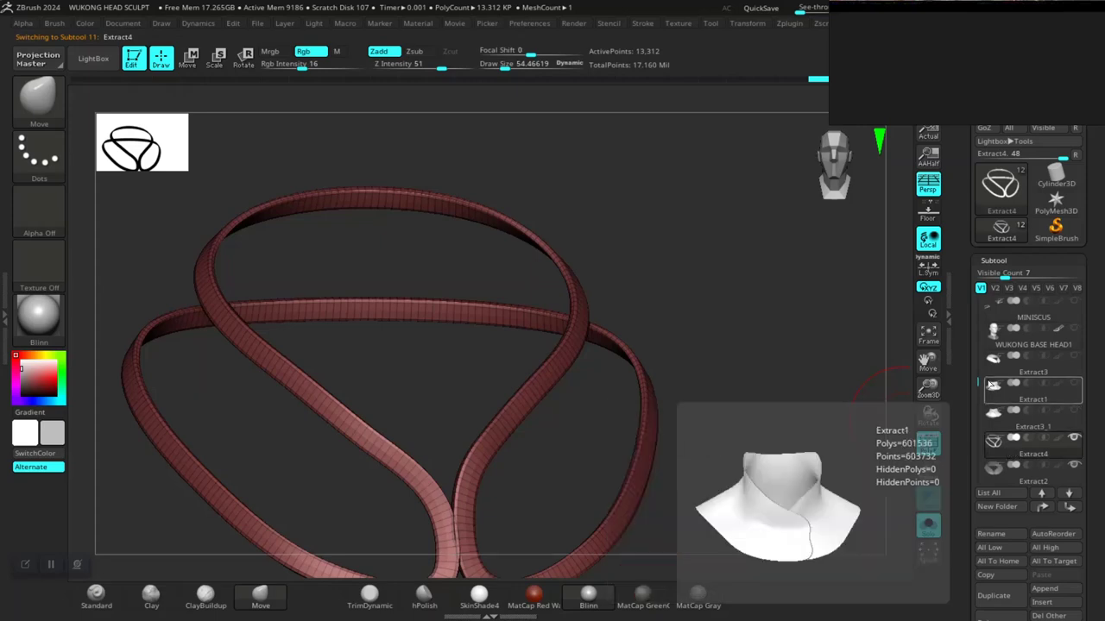
pyautogui.scroll(-3, 997, 505)
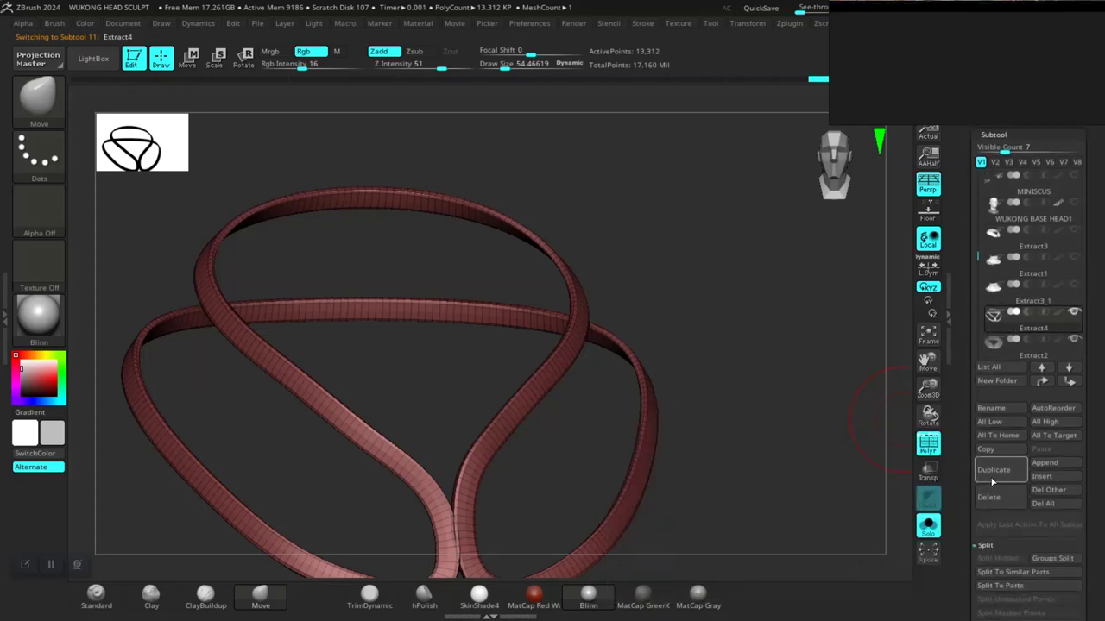
pyautogui.moveTo(779, 474); pyautogui.dragTo(755, 360)
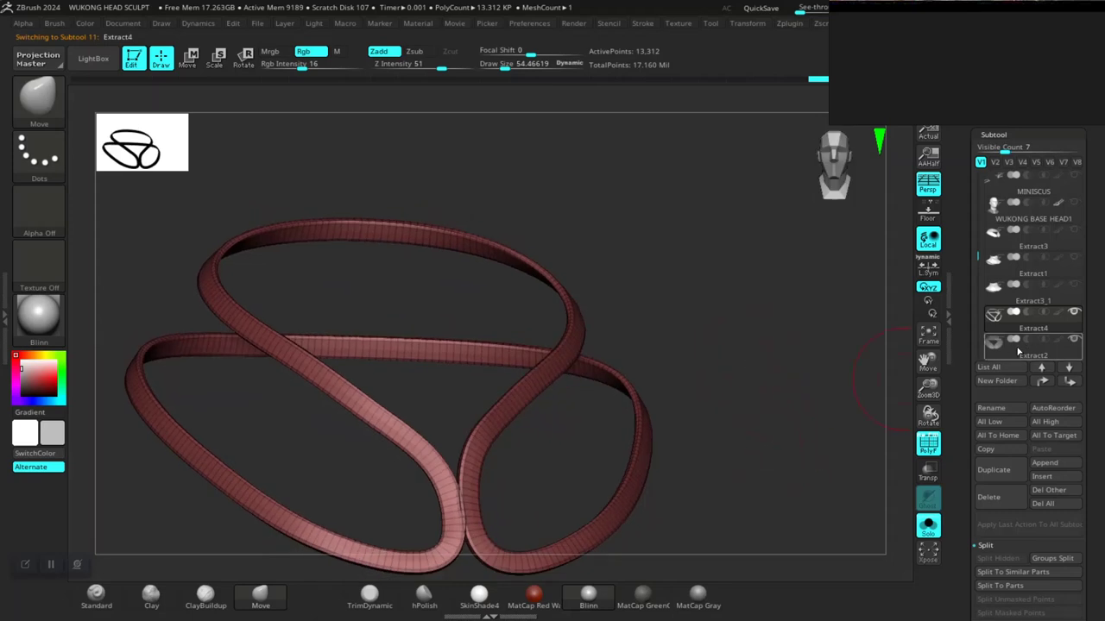
pyautogui.click(1017, 355)
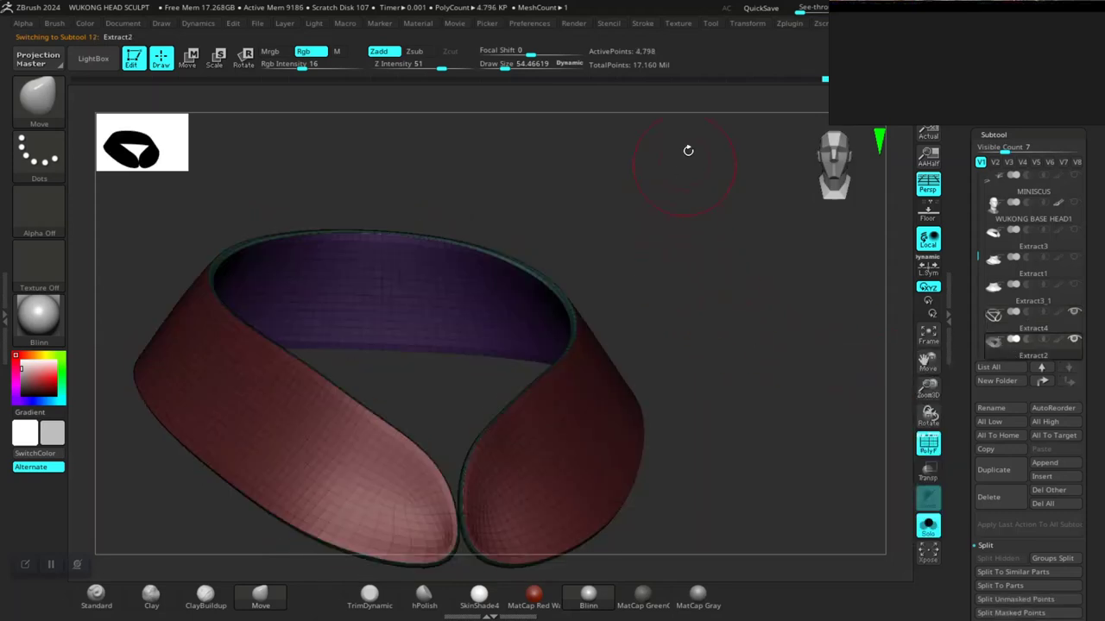
# Unwrap the UVs of the collar panel Extract2 with UV Master, using Polygroups instead of Symmetry
pyautogui.click(789, 24)
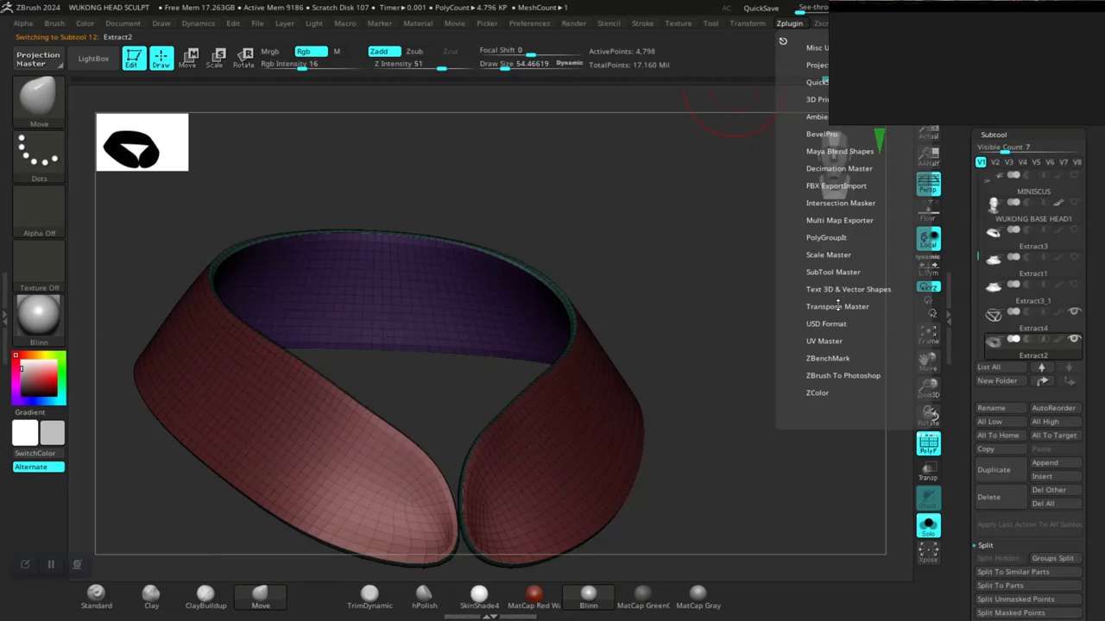
pyautogui.click(832, 272)
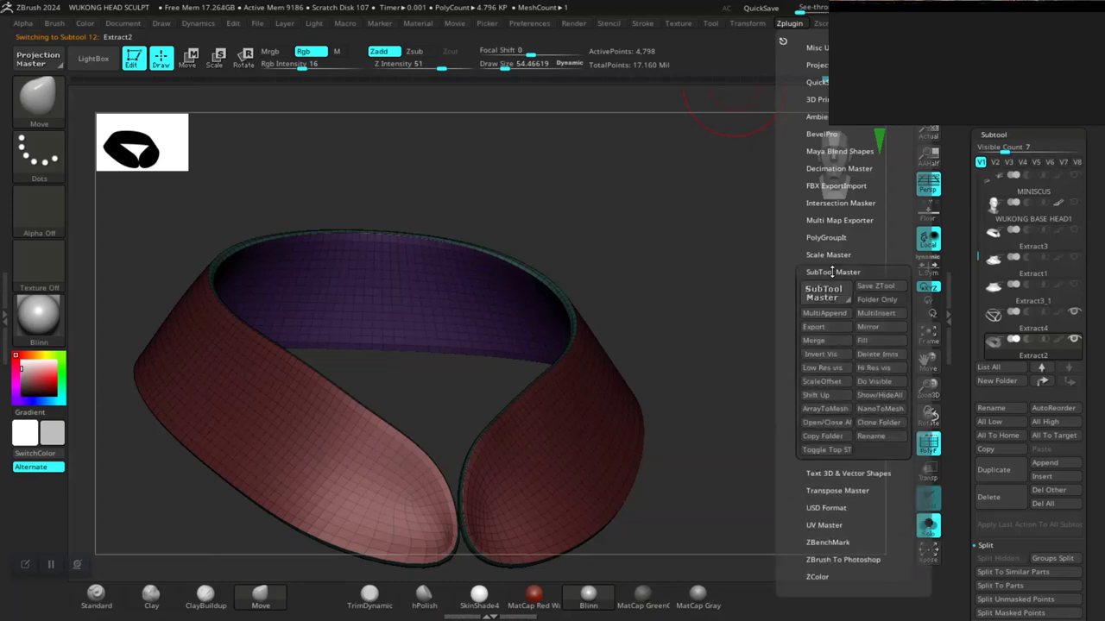
pyautogui.click(832, 271)
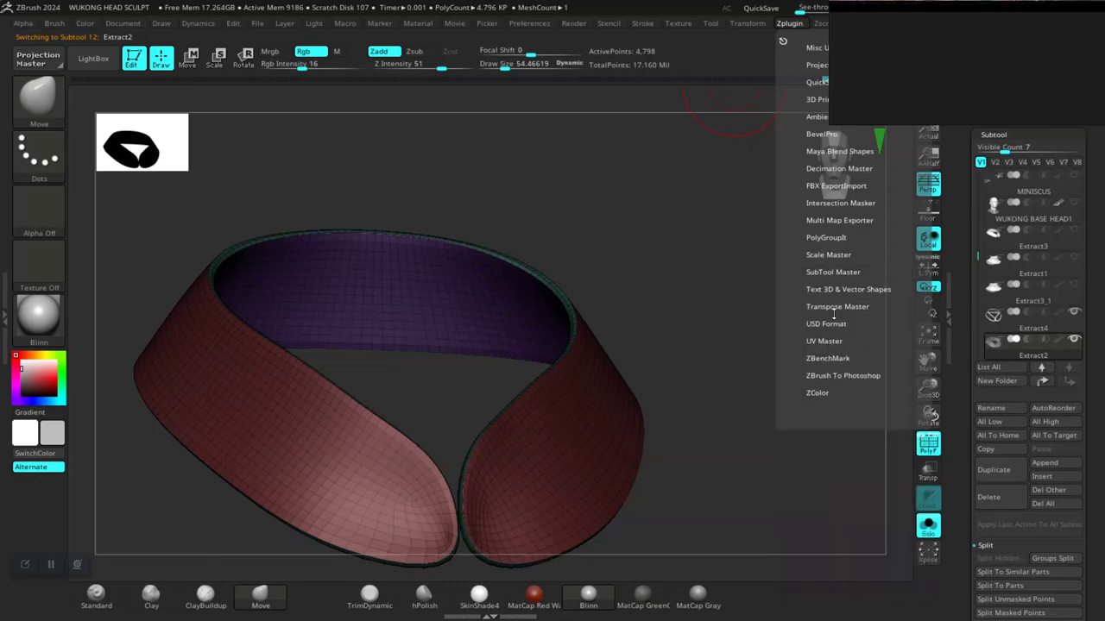
pyautogui.click(825, 342)
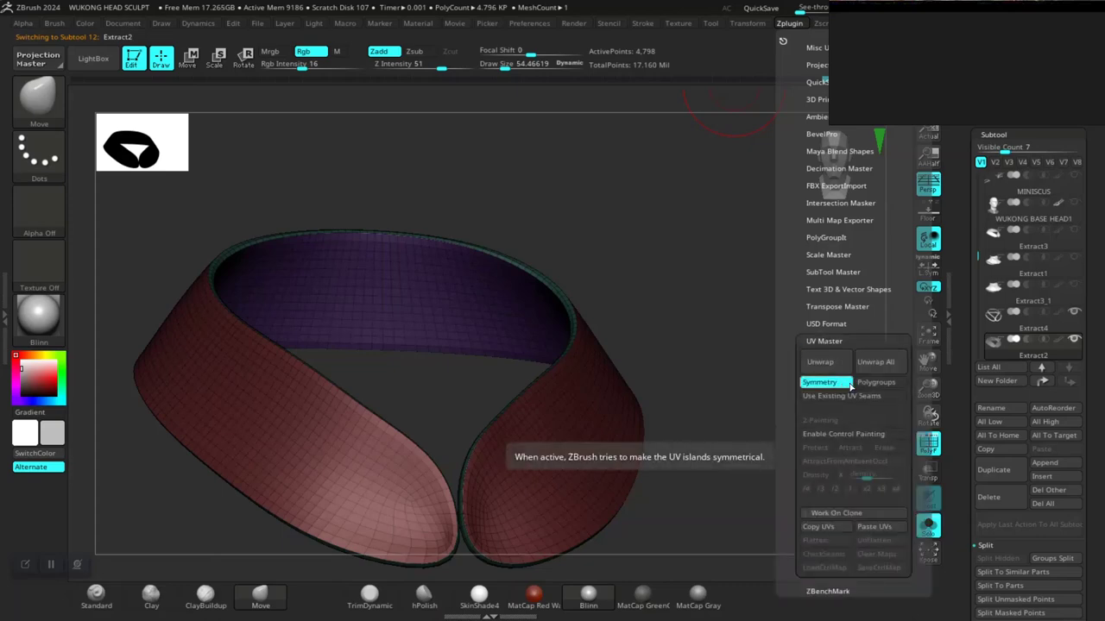
pyautogui.click(868, 386)
pyautogui.click(823, 365)
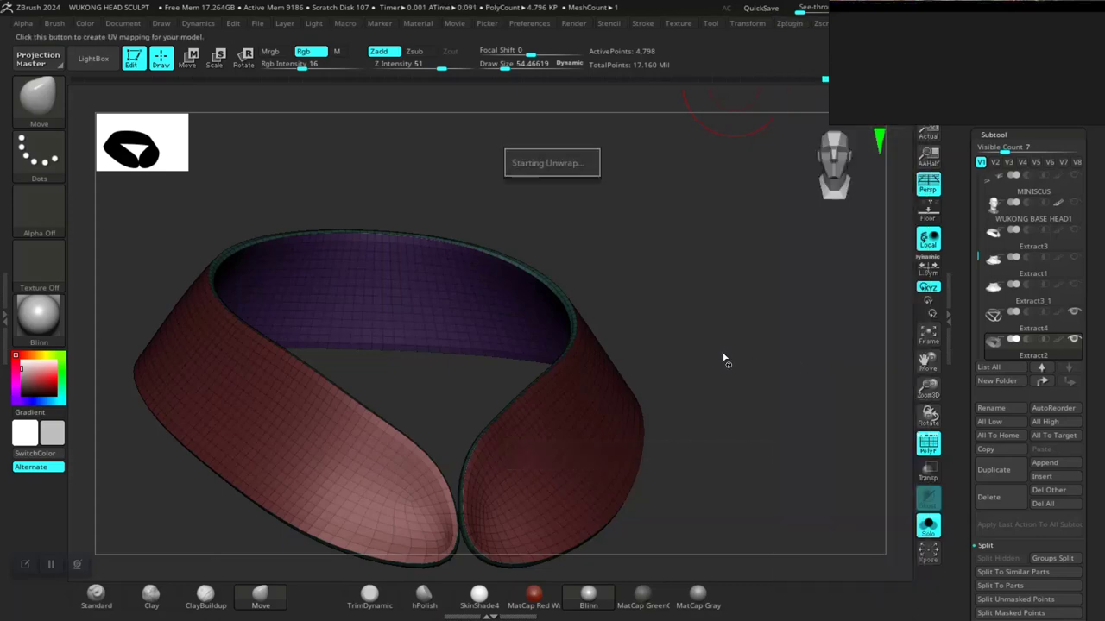
# Split the border strap Extract4 into polygroups by normals and try to unwrap its UVs
pyautogui.click(1005, 327)
pyautogui.moveTo(810, 380); pyautogui.dragTo(881, 384)
pyautogui.scroll(-10, 997, 440)
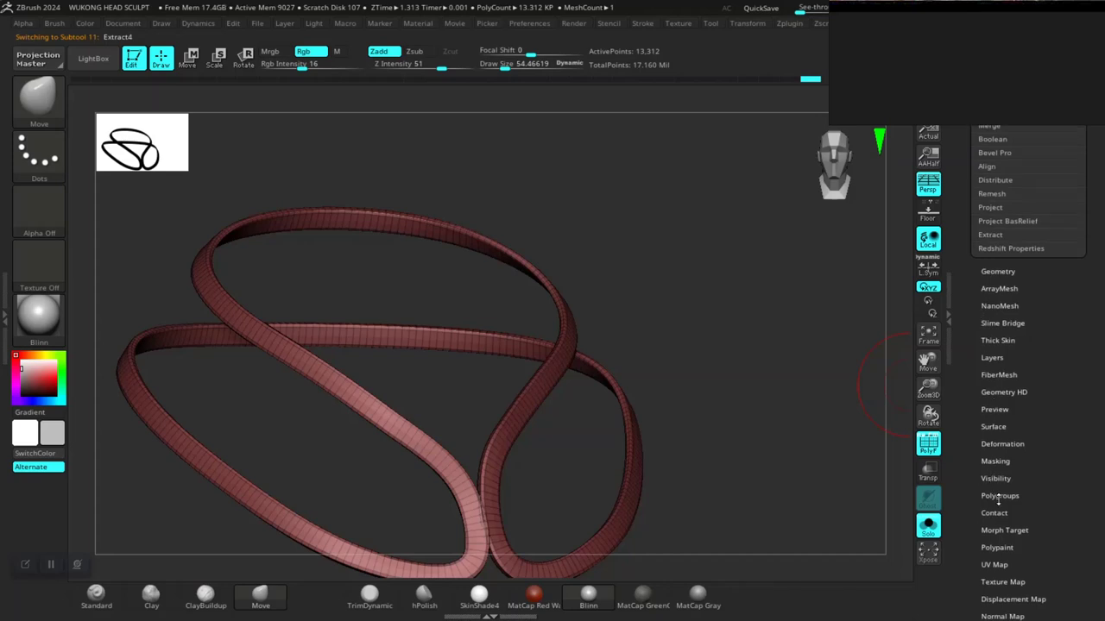
pyautogui.click(1000, 497)
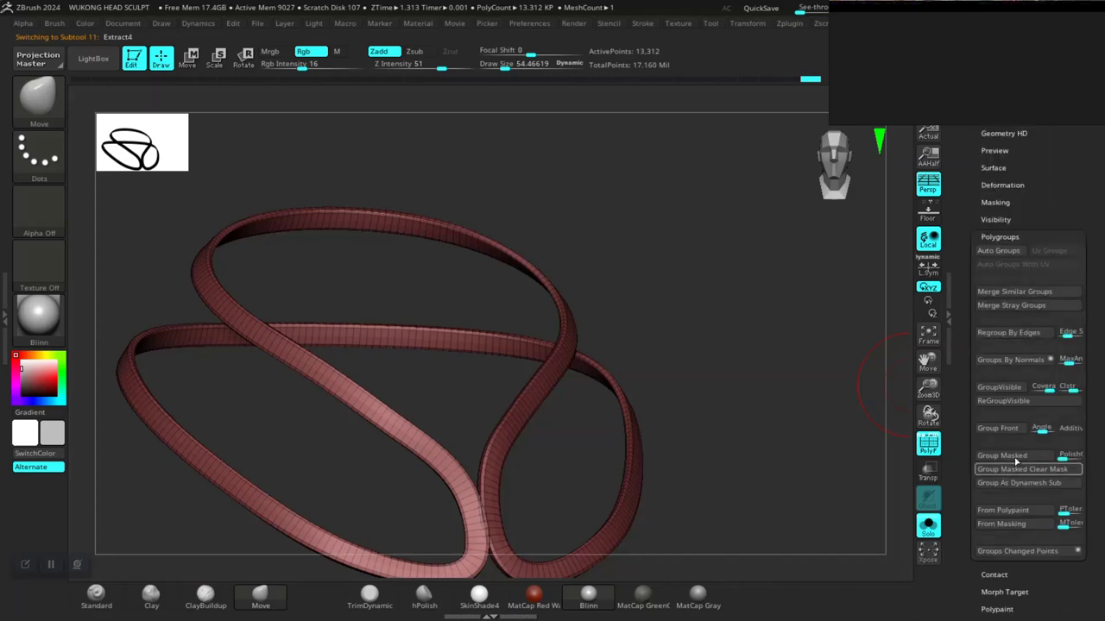
pyautogui.click(1014, 360)
pyautogui.moveTo(861, 399); pyautogui.dragTo(738, 288)
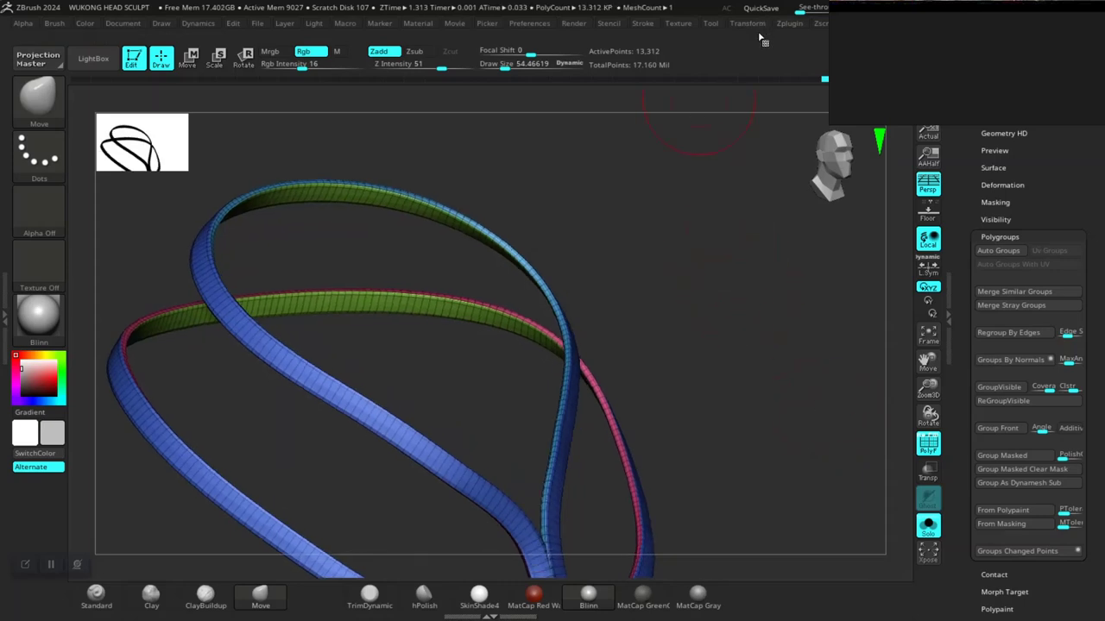
pyautogui.click(791, 30)
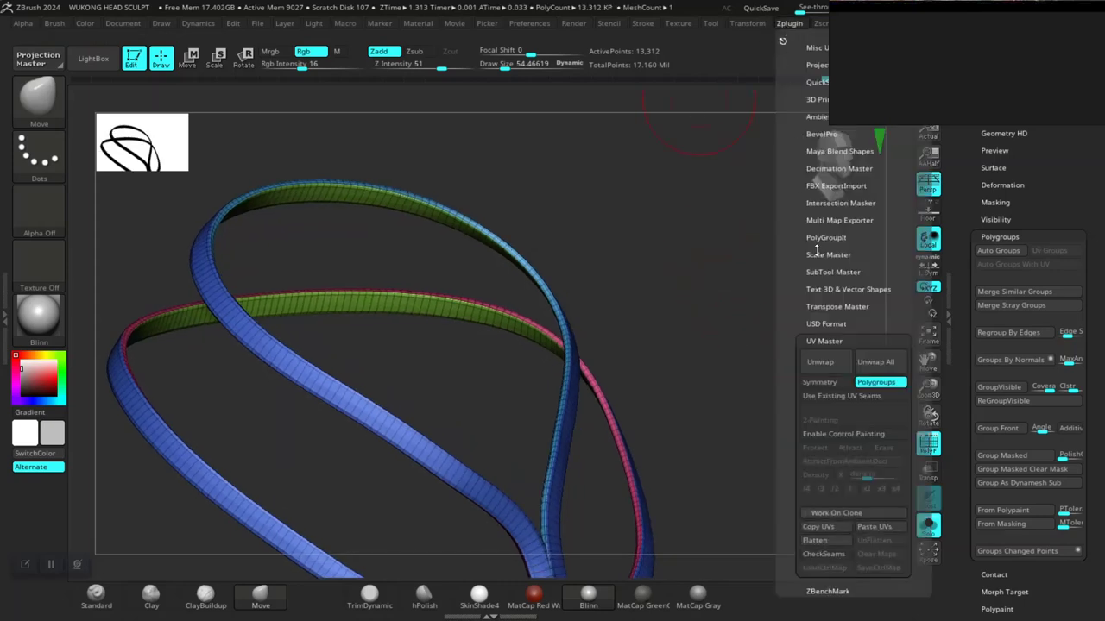
pyautogui.click(815, 359)
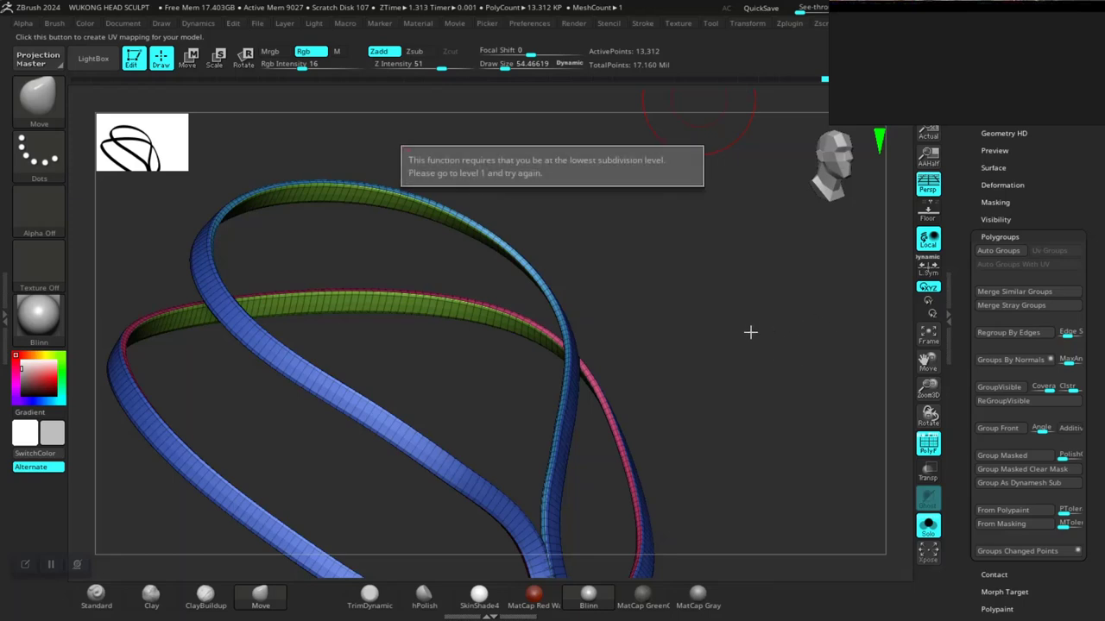
# Set the strap Extract4 to subdivision level 1, delete its higher level, and unwrap its UVs by polygroups
pyautogui.scroll(-5, 971, 390)
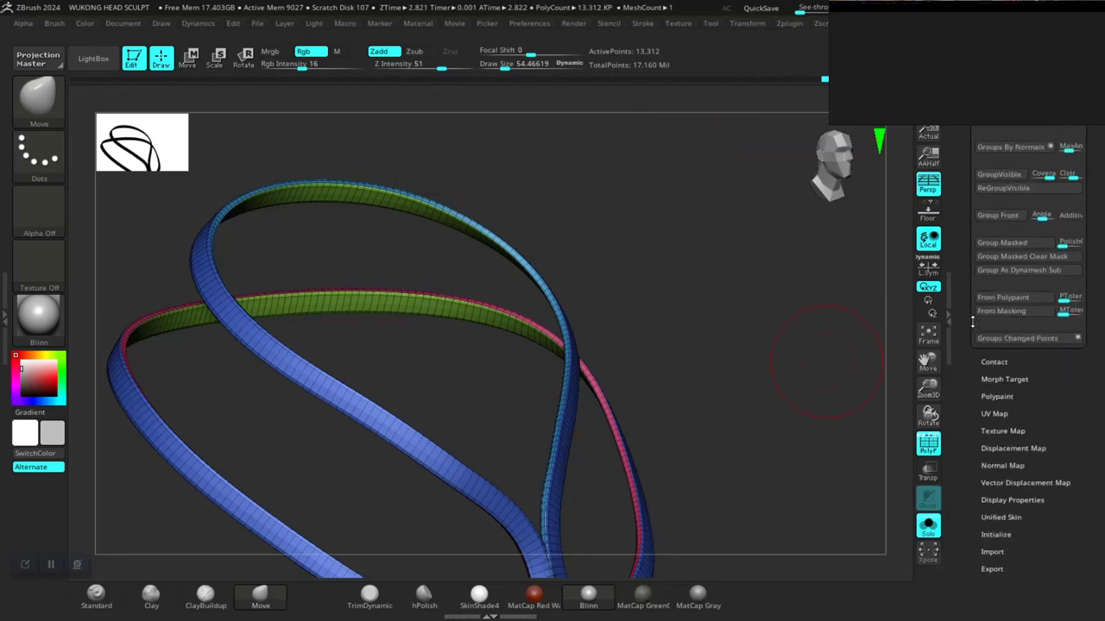
pyautogui.scroll(8, 963, 306)
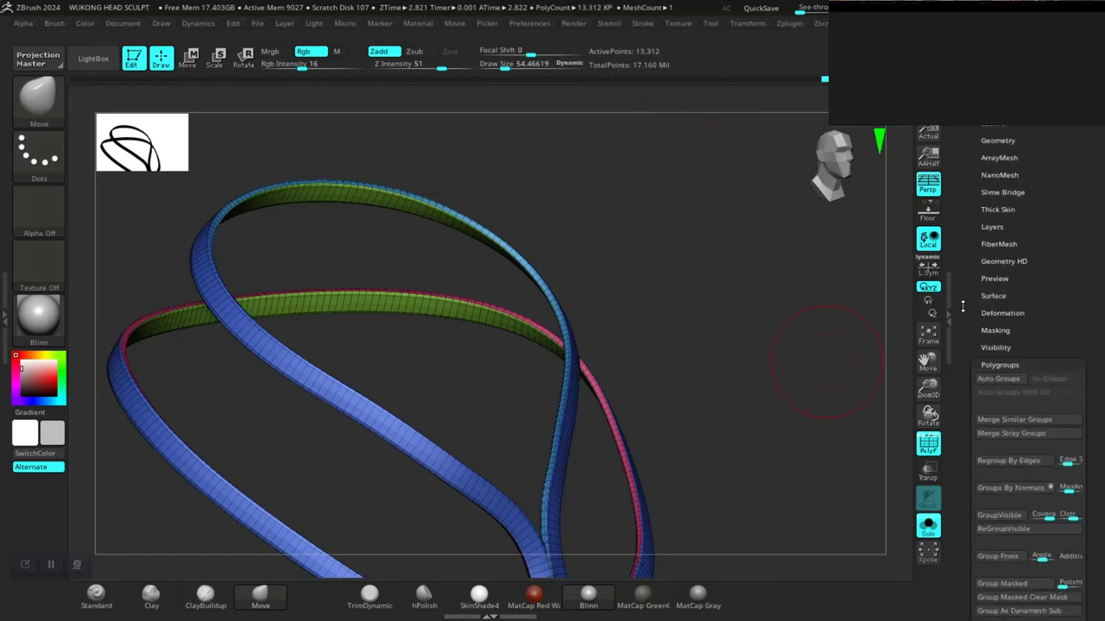
pyautogui.click(998, 143)
pyautogui.scroll(3, 1002, 259)
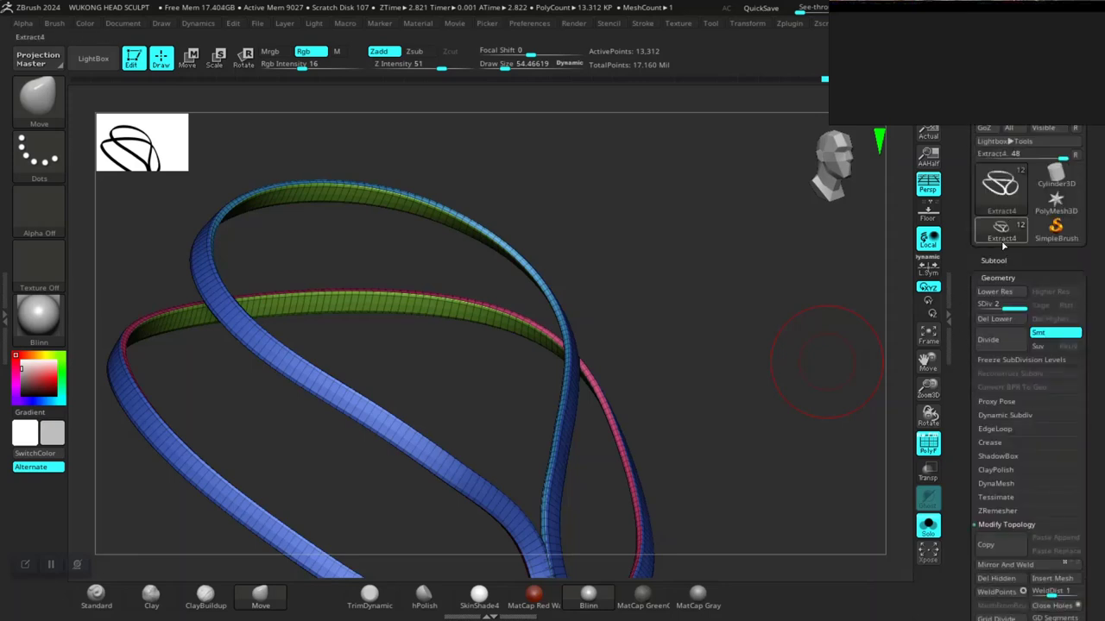
pyautogui.click(990, 307)
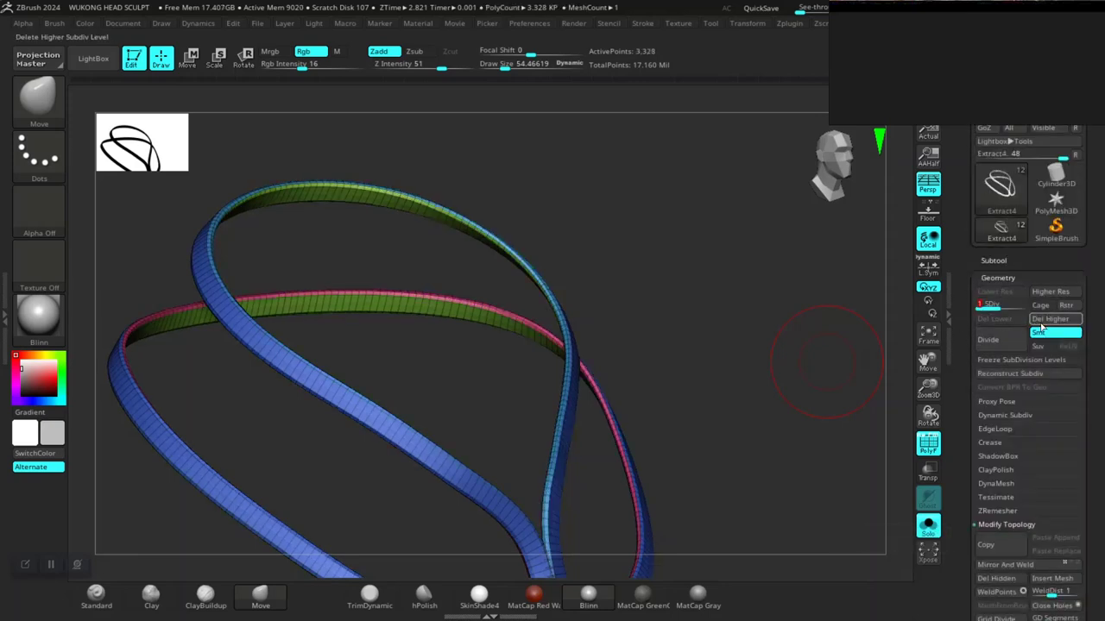
pyautogui.click(1041, 322)
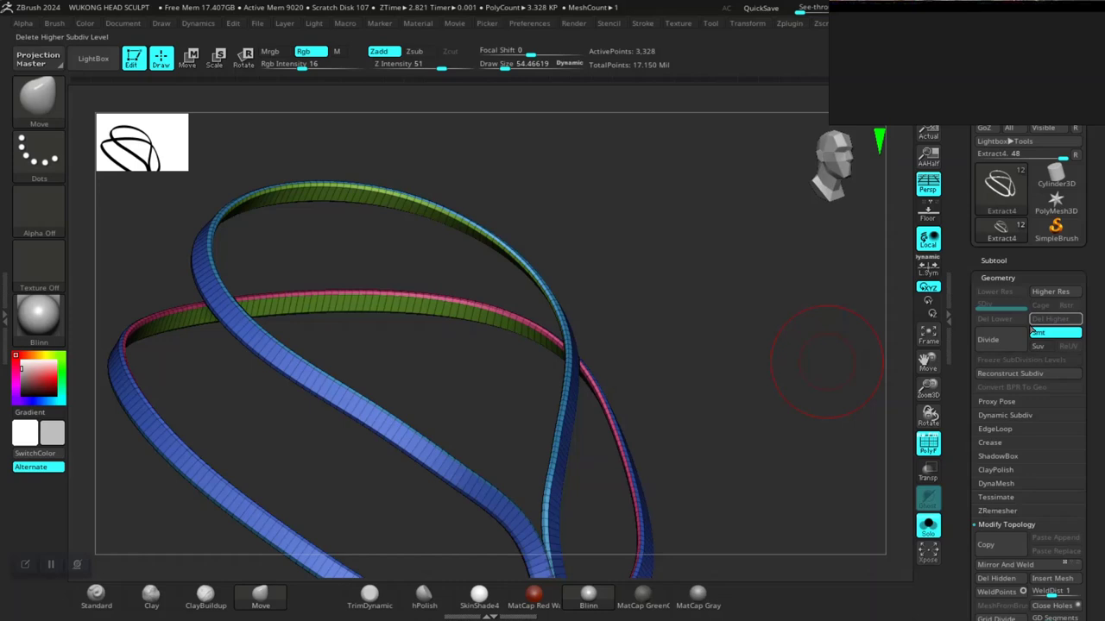
pyautogui.click(788, 26)
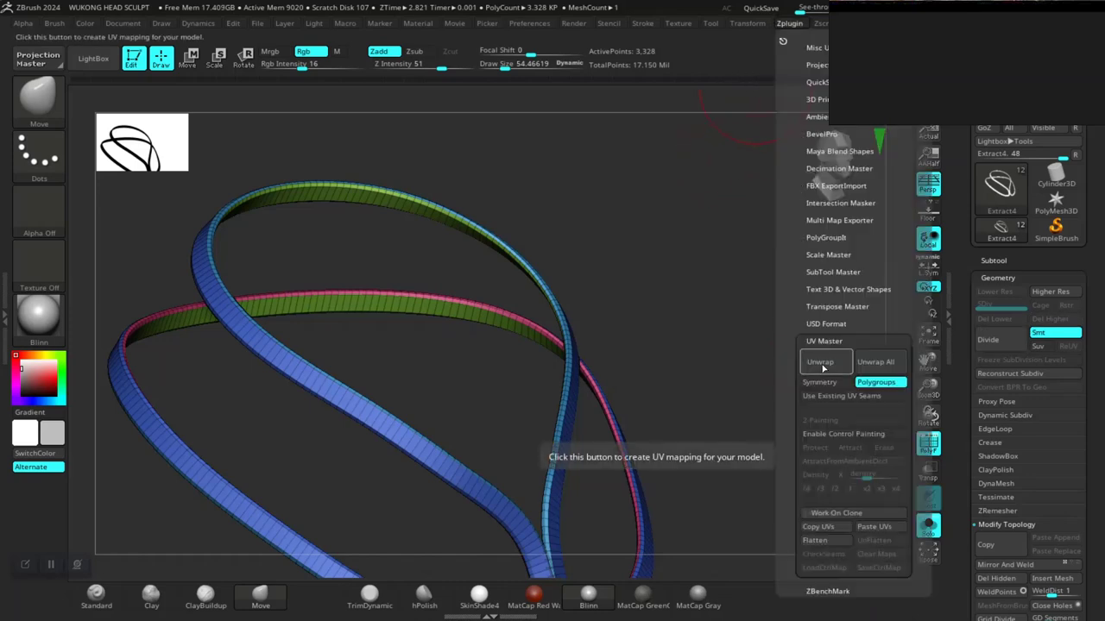
pyautogui.click(820, 366)
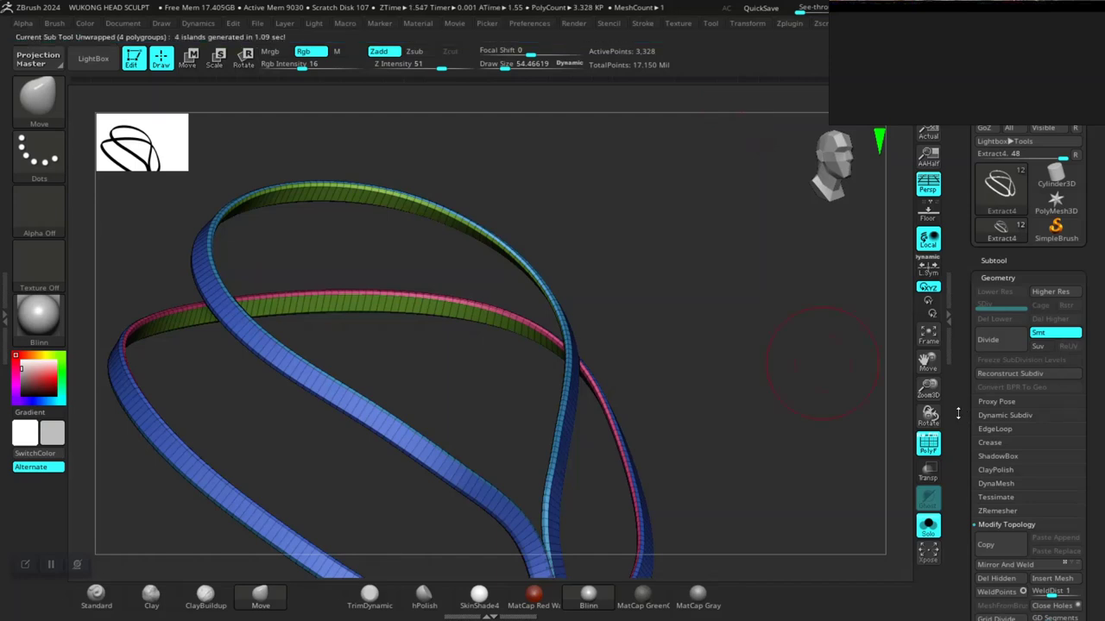
# Merge the border strap Extract4 down with the collar panel Extract2 below it, keeping UVs enabled, and show all visible subtools again
pyautogui.moveTo(960, 415); pyautogui.dragTo(961, 391)
pyautogui.click(997, 256)
pyautogui.moveTo(960, 278); pyautogui.dragTo(959, 419)
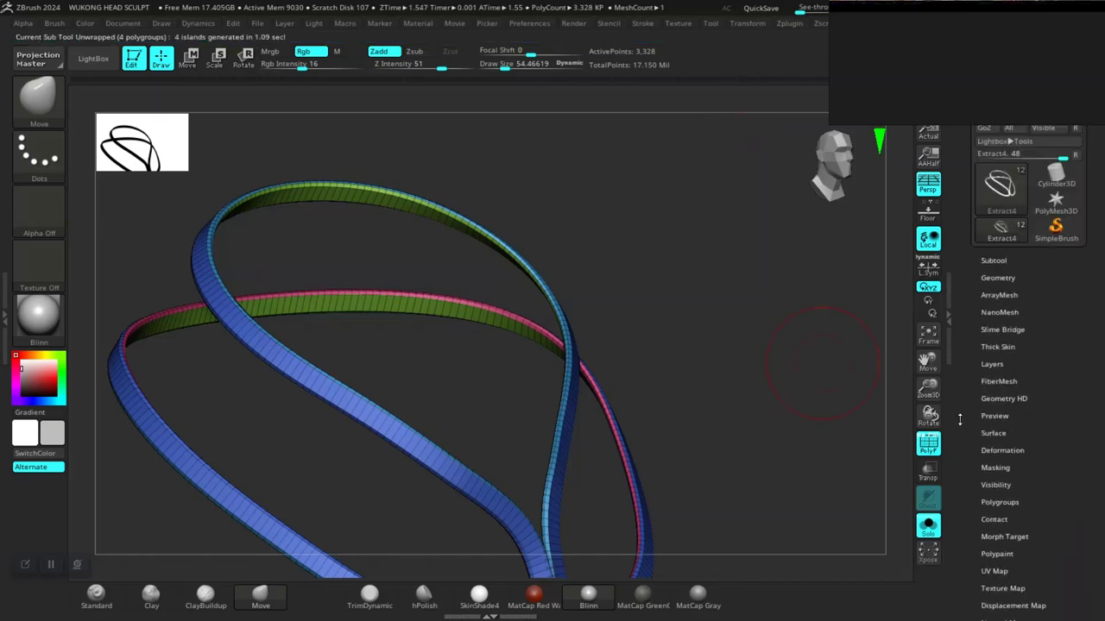
pyautogui.click(996, 262)
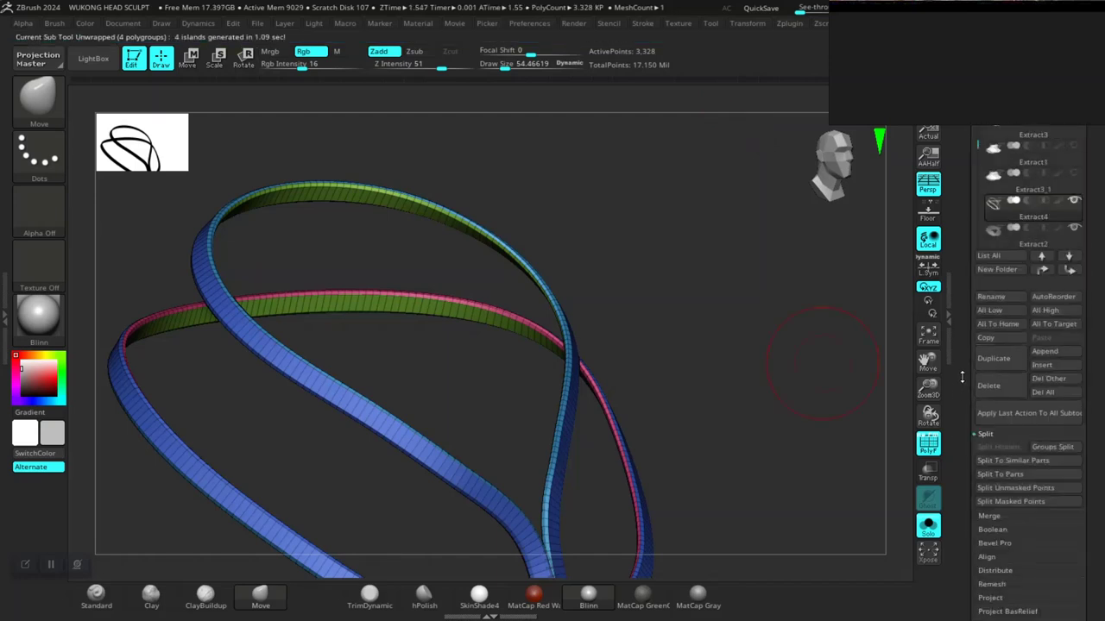
pyautogui.moveTo(963, 377); pyautogui.dragTo(963, 578)
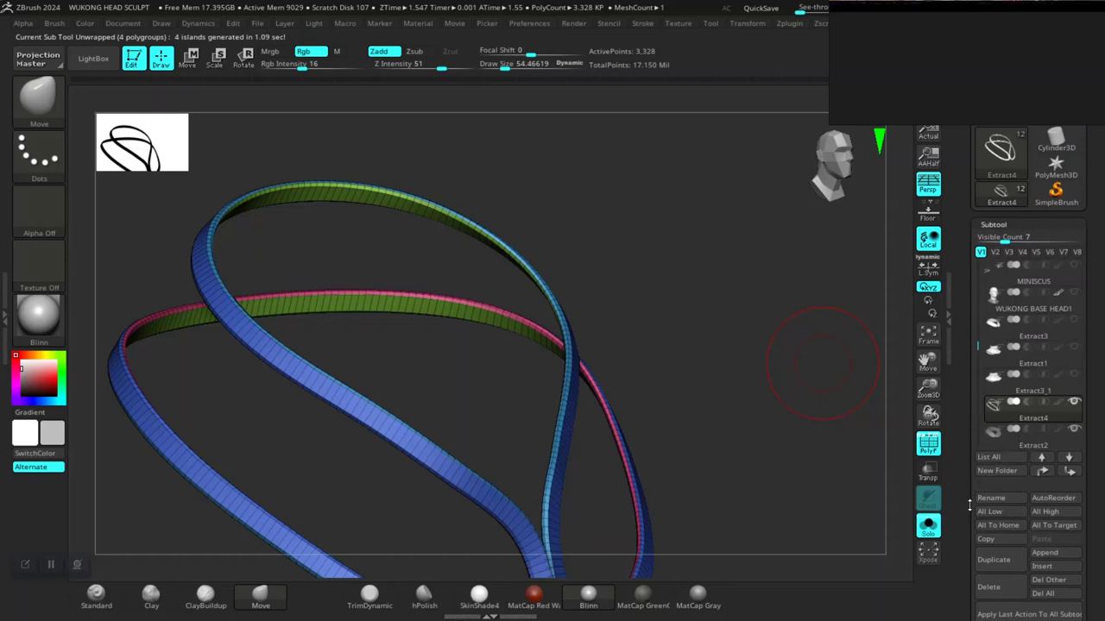
pyautogui.moveTo(970, 497); pyautogui.dragTo(970, 437)
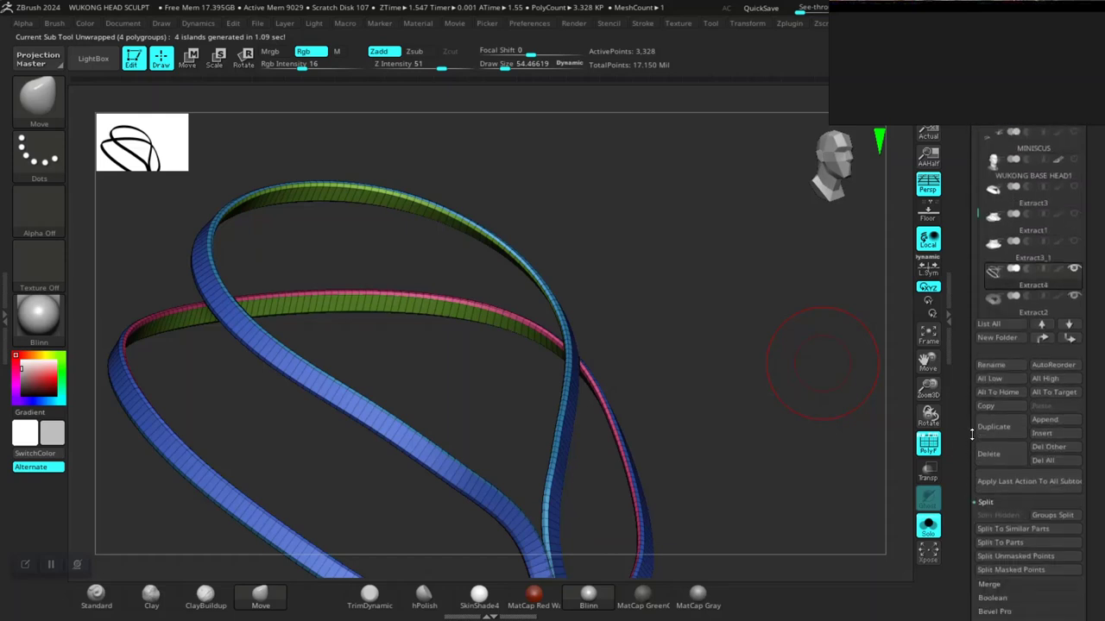
pyautogui.moveTo(969, 485); pyautogui.dragTo(972, 404)
pyautogui.click(988, 477)
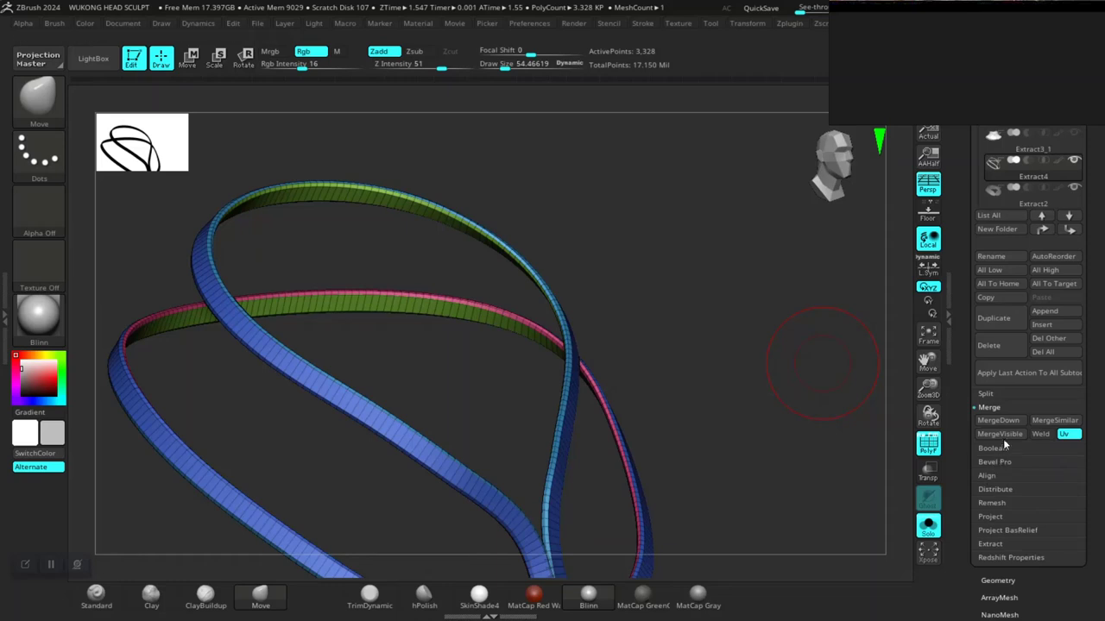
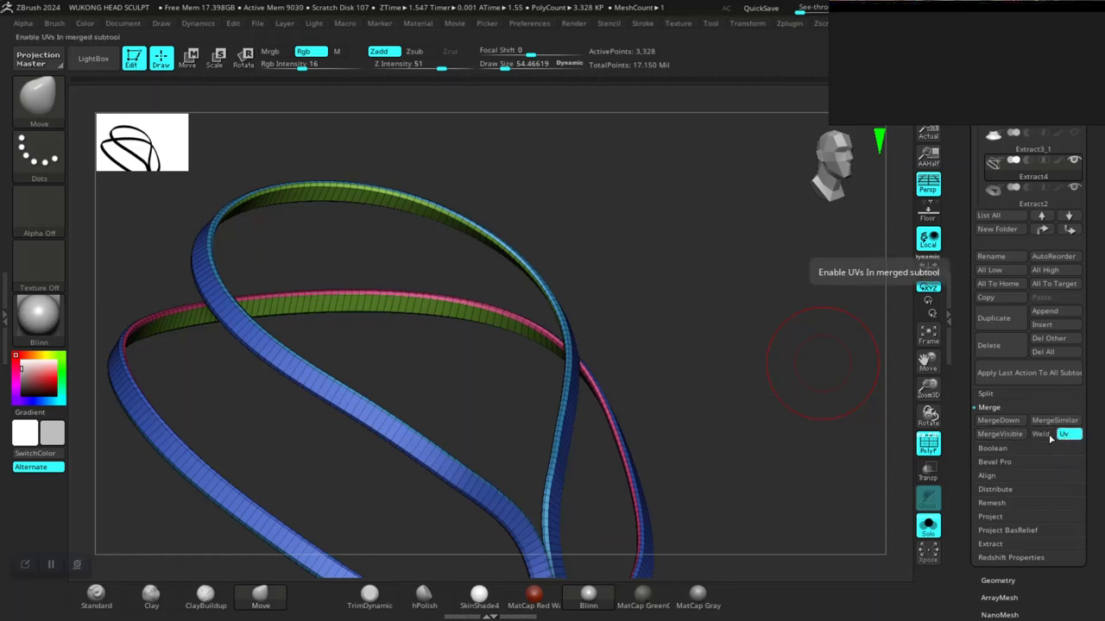
pyautogui.click(998, 420)
pyautogui.click(863, 450)
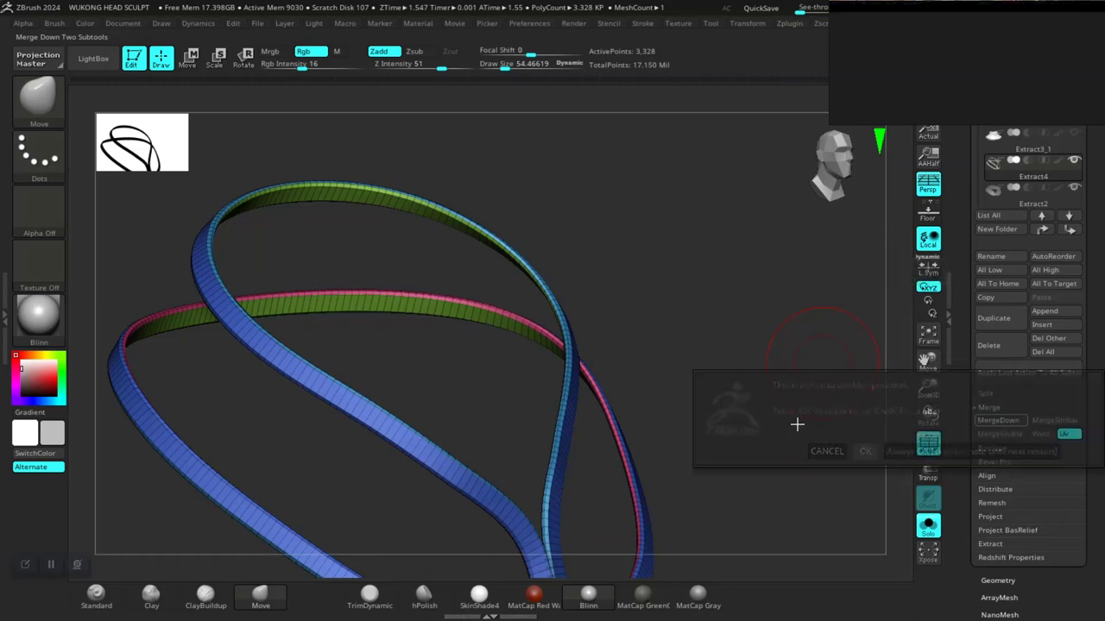
pyautogui.click(927, 527)
pyautogui.moveTo(838, 488); pyautogui.dragTo(686, 391)
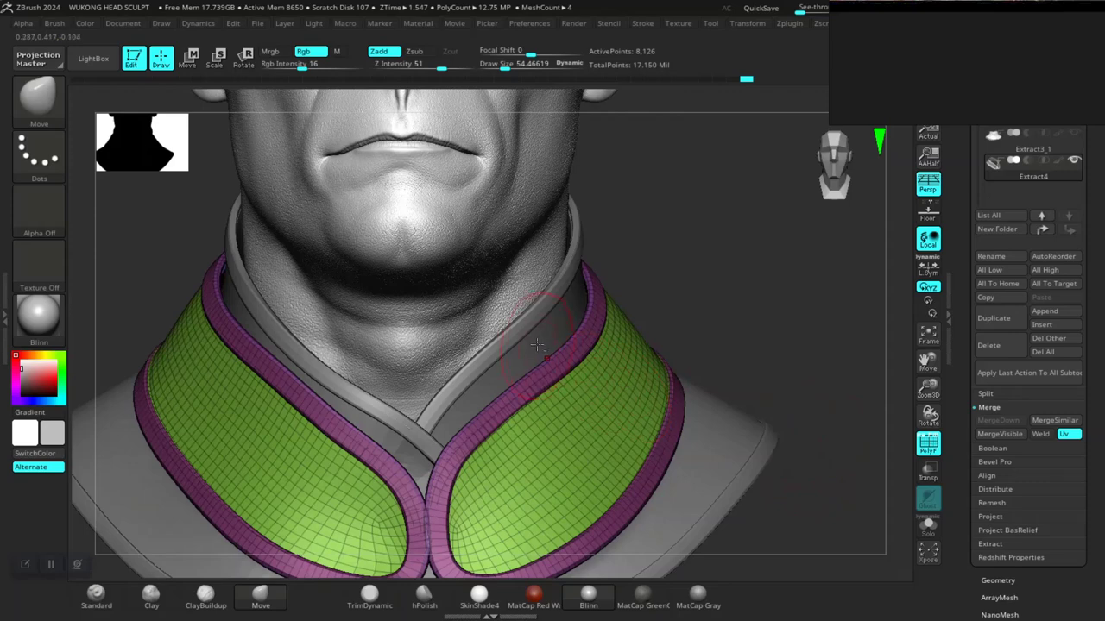
# Move the inner collar Extract2 and its border strap Extract3_2 to the end of the subtool list, with the strap last
pyautogui.keyDown('alt'); pyautogui.click(540, 342); pyautogui.keyUp('alt')
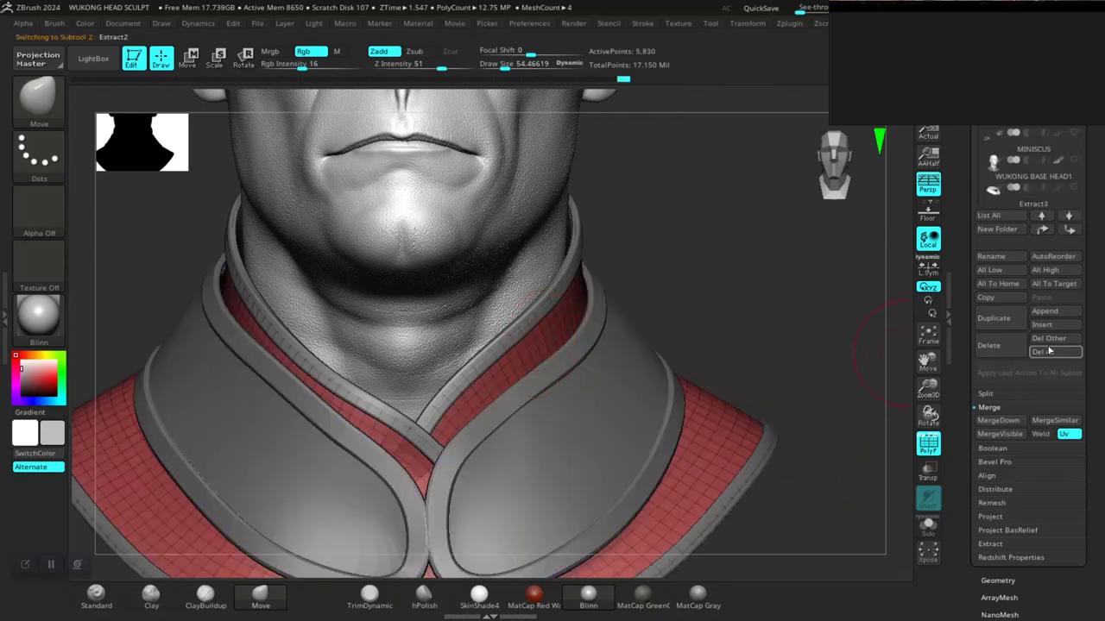
pyautogui.press('shift')
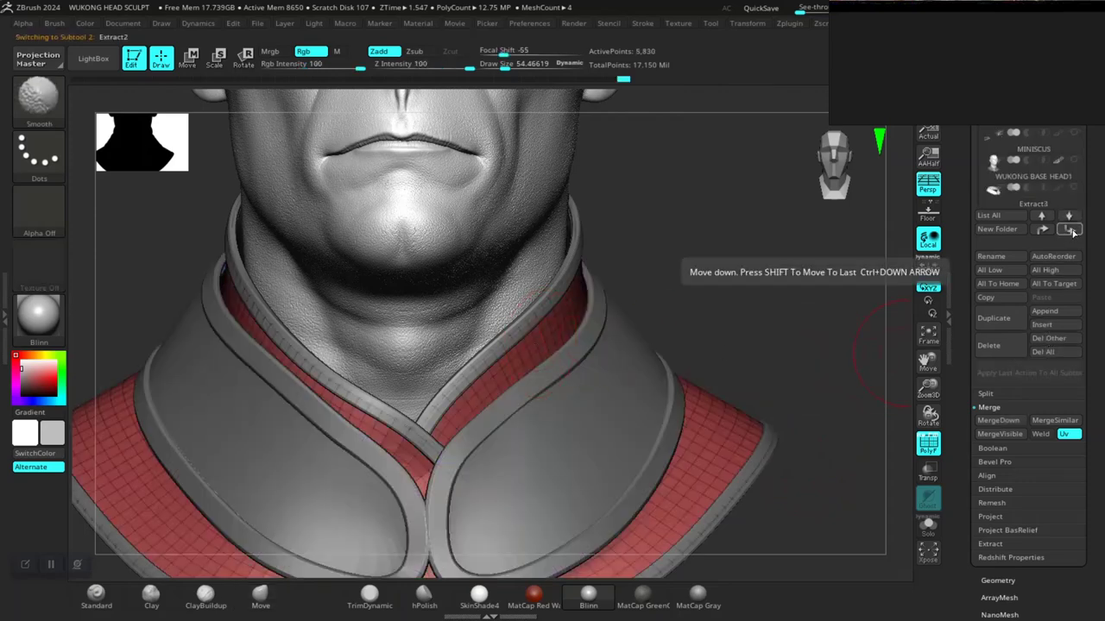
pyautogui.keyDown('shift'); pyautogui.click(1070, 229); pyautogui.keyUp('shift')
pyautogui.keyDown('alt'); pyautogui.click(497, 347); pyautogui.keyUp('alt')
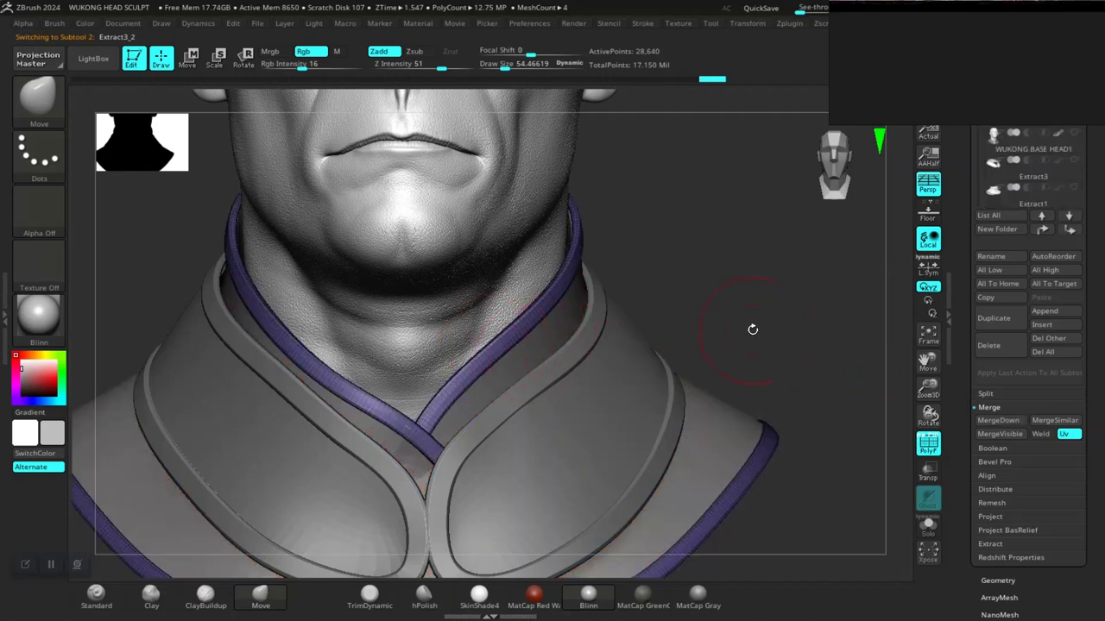
pyautogui.press('shift')
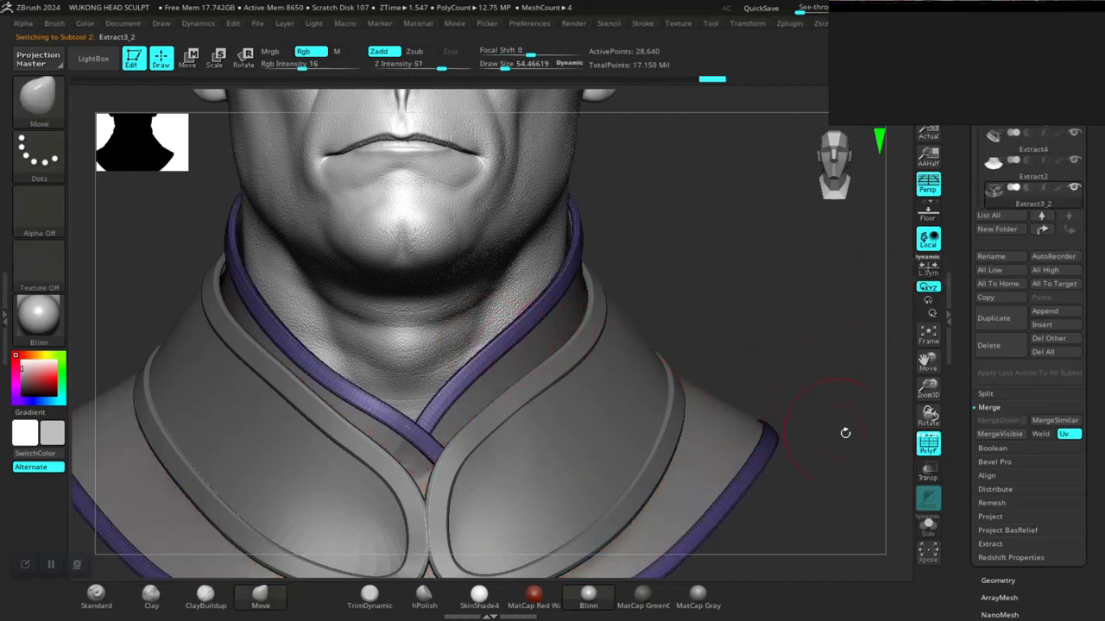
# Subdivide the inner collar's border strap Extract3_2 once
pyautogui.hotkey('ctrl', 'd')
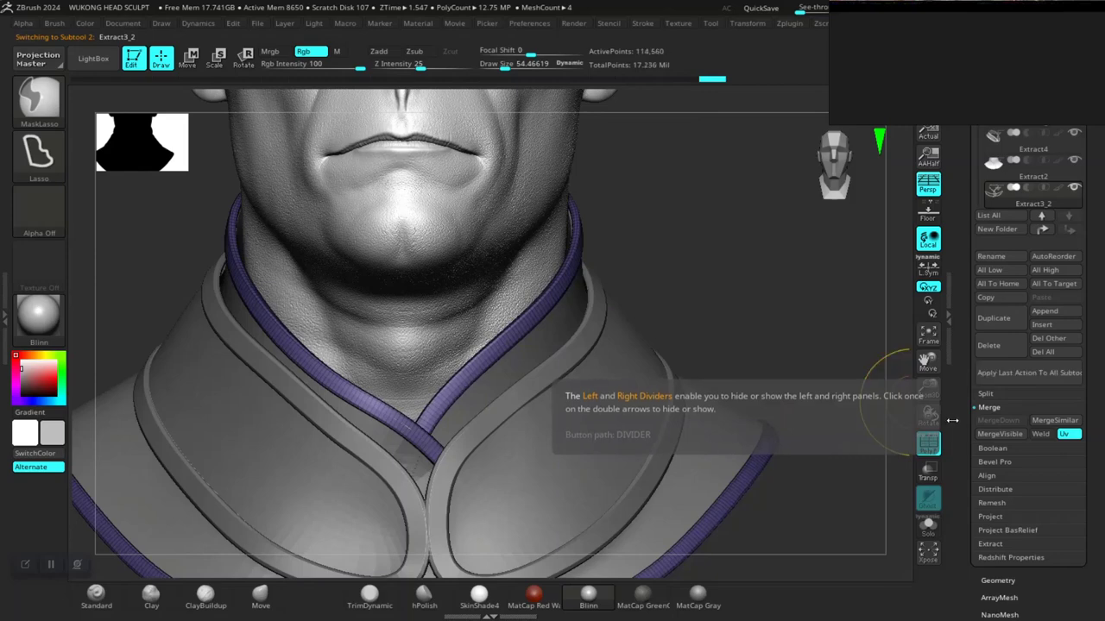
pyautogui.press('ctrl')
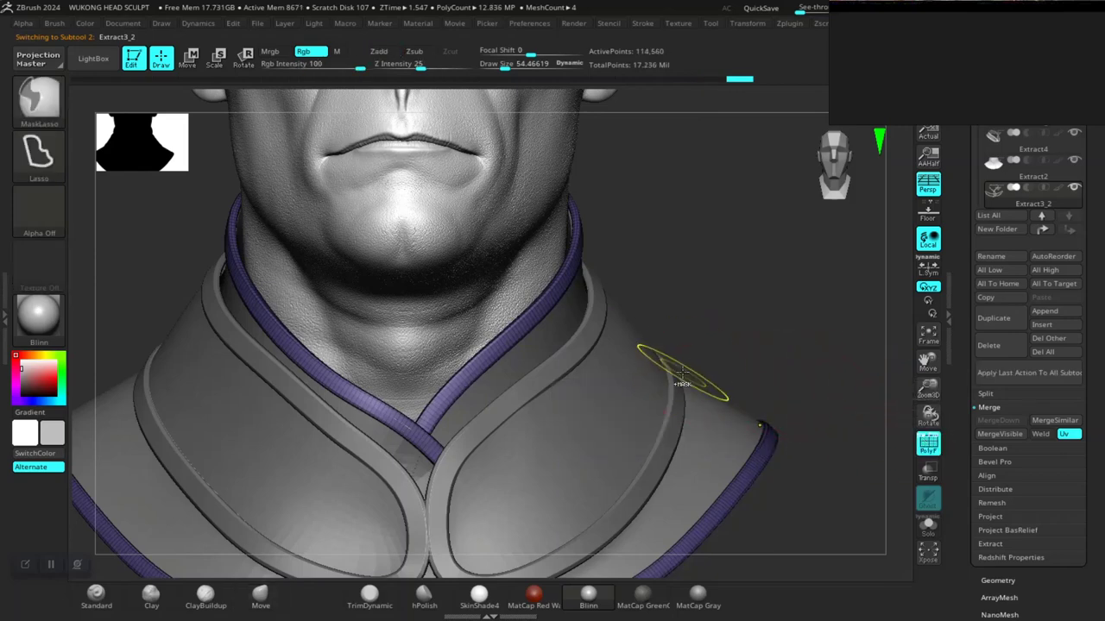
pyautogui.press('shift')
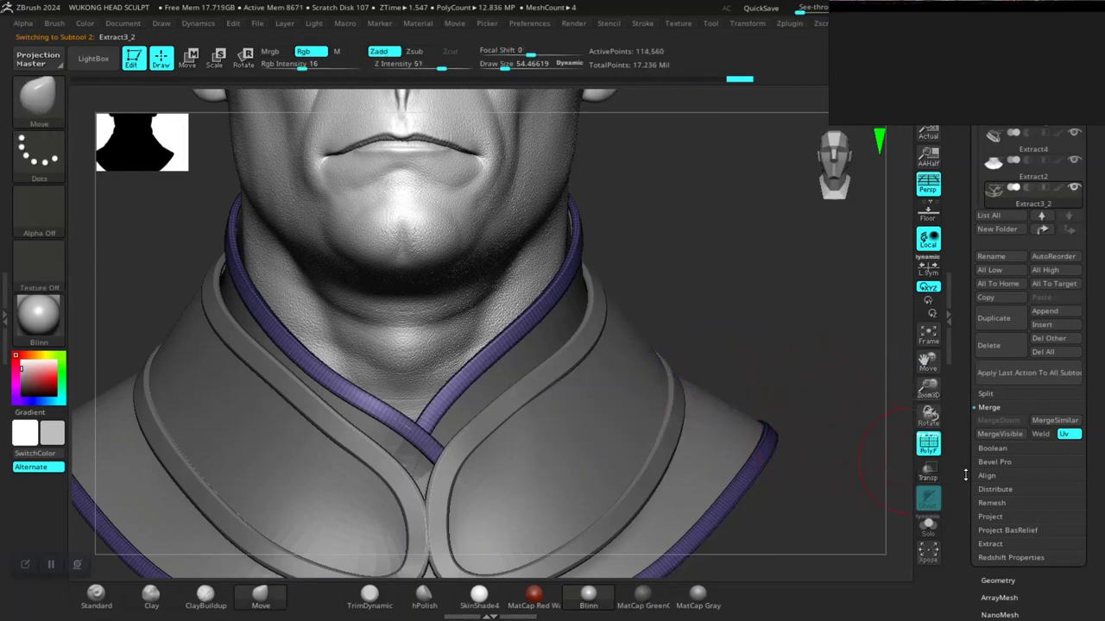
# Set the strap Extract3_2 to subdivision level 1 and delete its higher levels
pyautogui.scroll(-10, 965, 475)
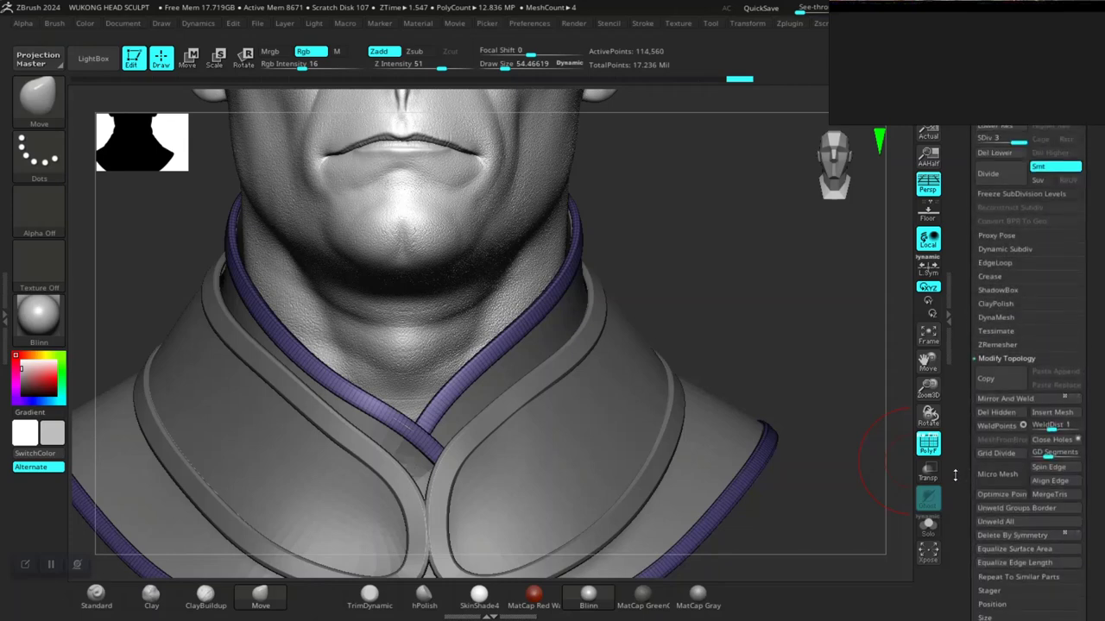
pyautogui.scroll(4, 956, 475)
pyautogui.moveTo(1009, 306); pyautogui.dragTo(977, 309)
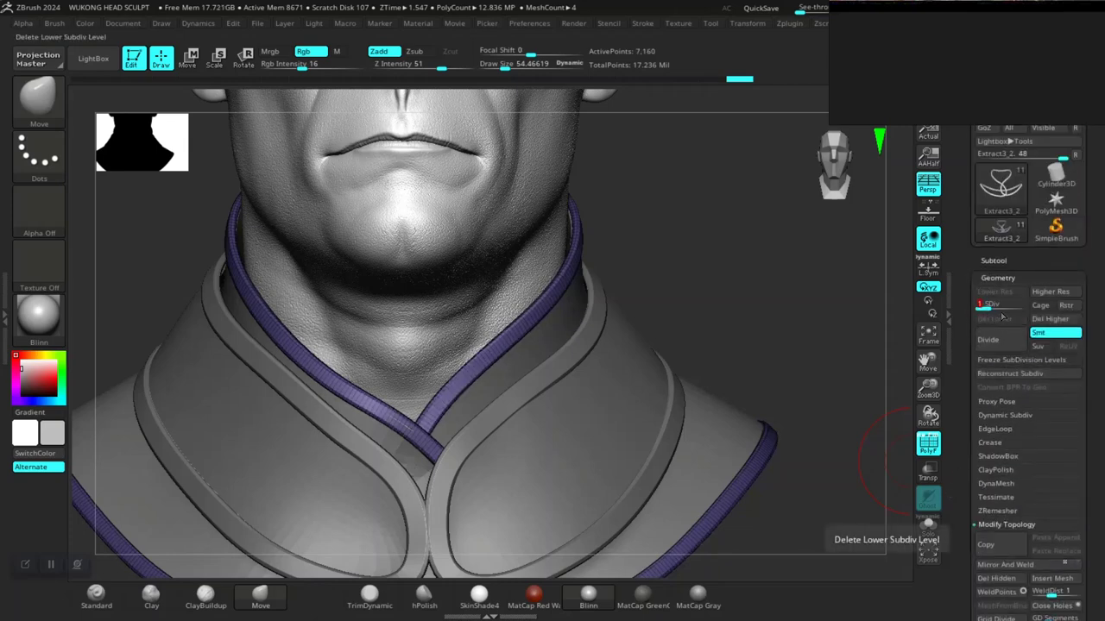
pyautogui.click(1049, 319)
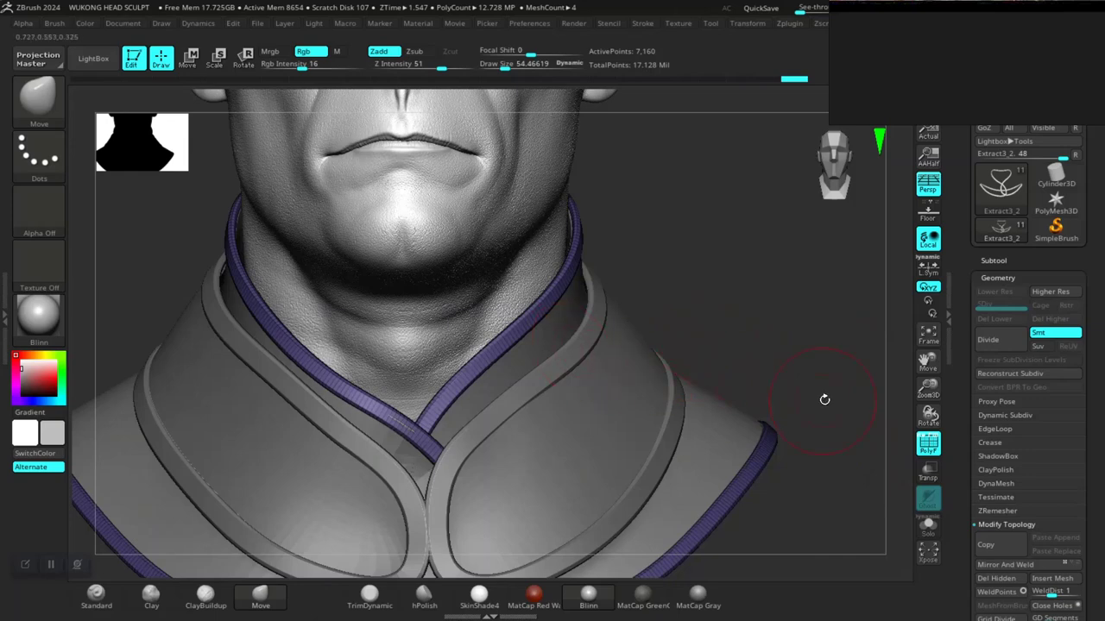
# Isolate the strap Extract3_2, split it into polygroups by normals and unwrap its UVs with UV Master
pyautogui.click(928, 524)
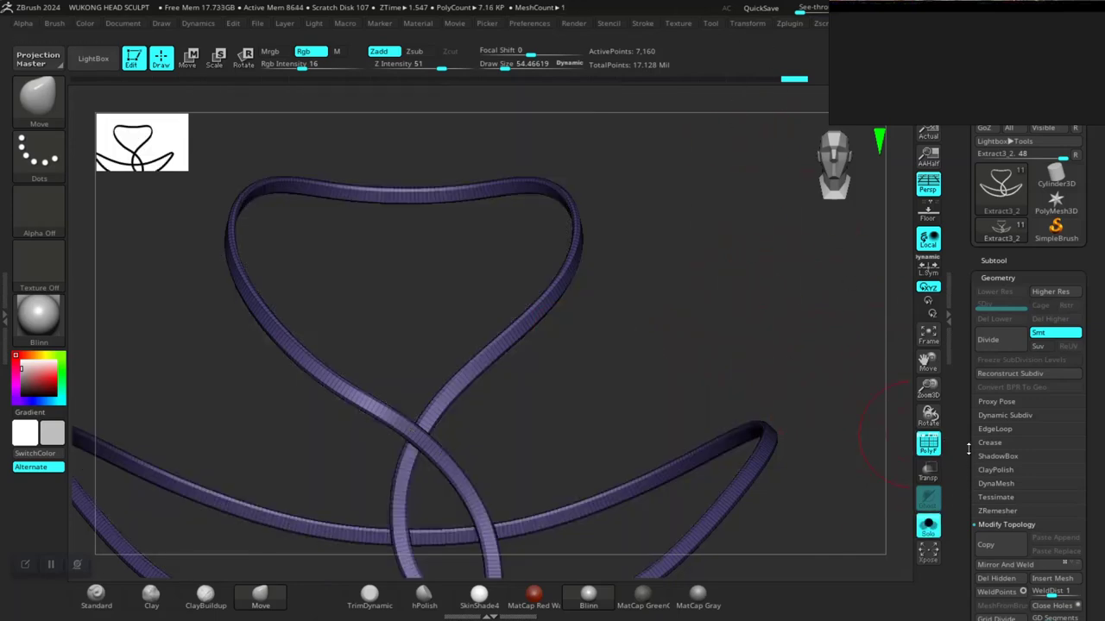
pyautogui.scroll(-5, 974, 464)
pyautogui.scroll(-2, 974, 464)
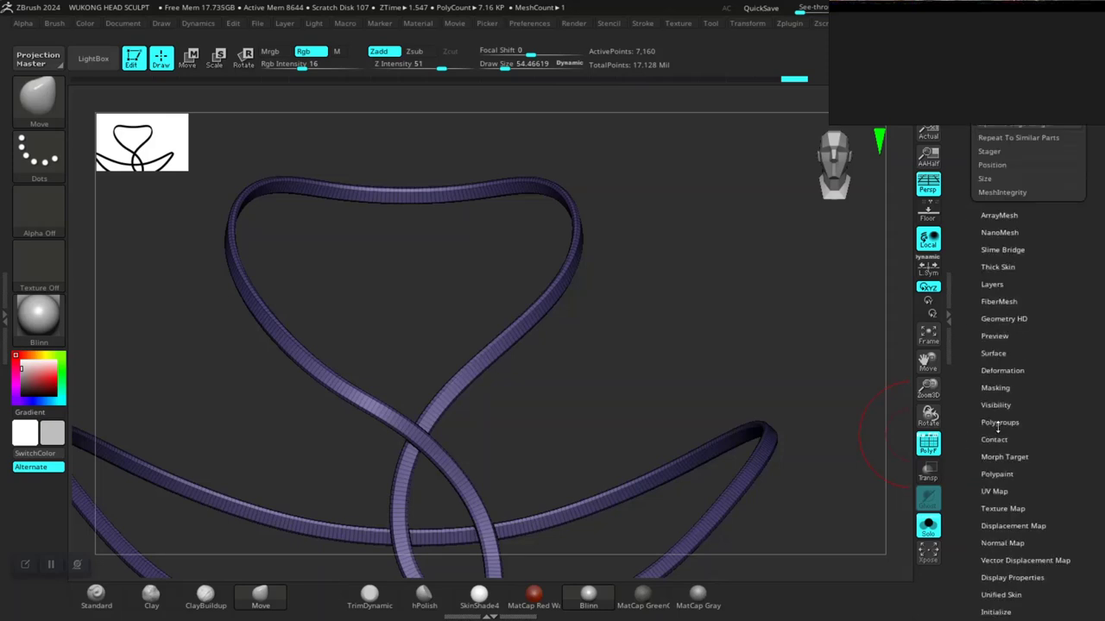
pyautogui.click(999, 422)
pyautogui.click(1010, 368)
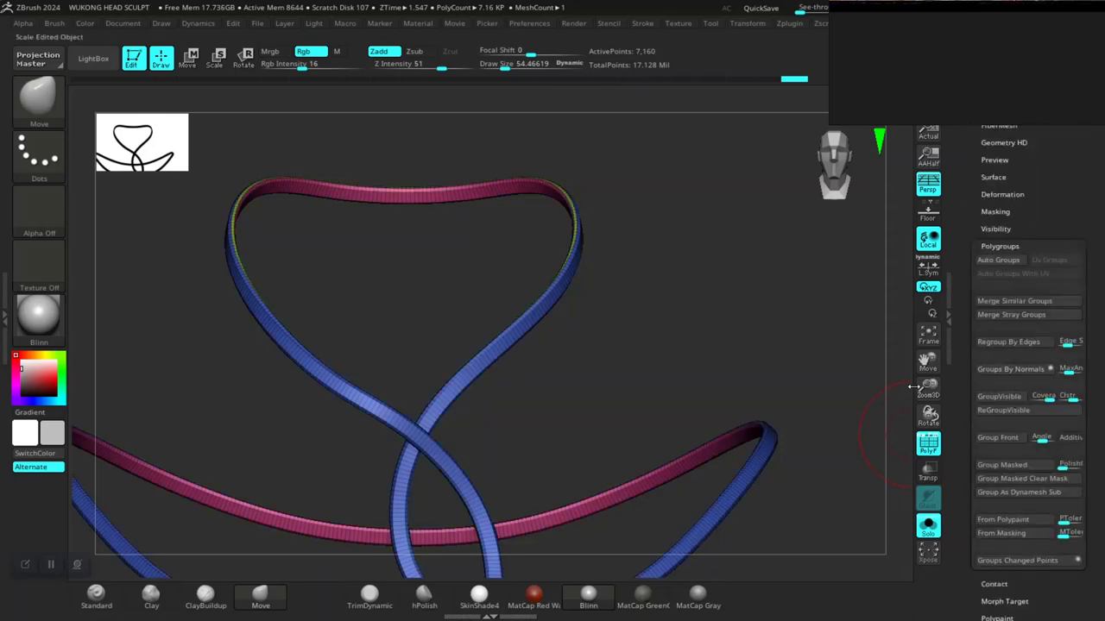
pyautogui.click(786, 25)
pyautogui.click(785, 26)
pyautogui.click(805, 362)
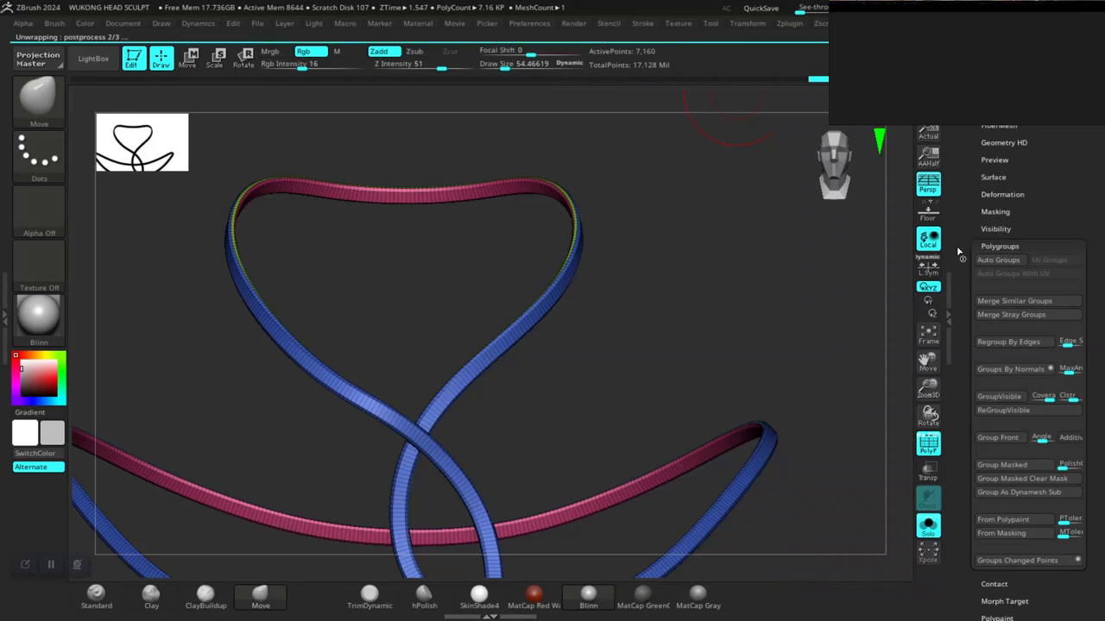
pyautogui.click(928, 524)
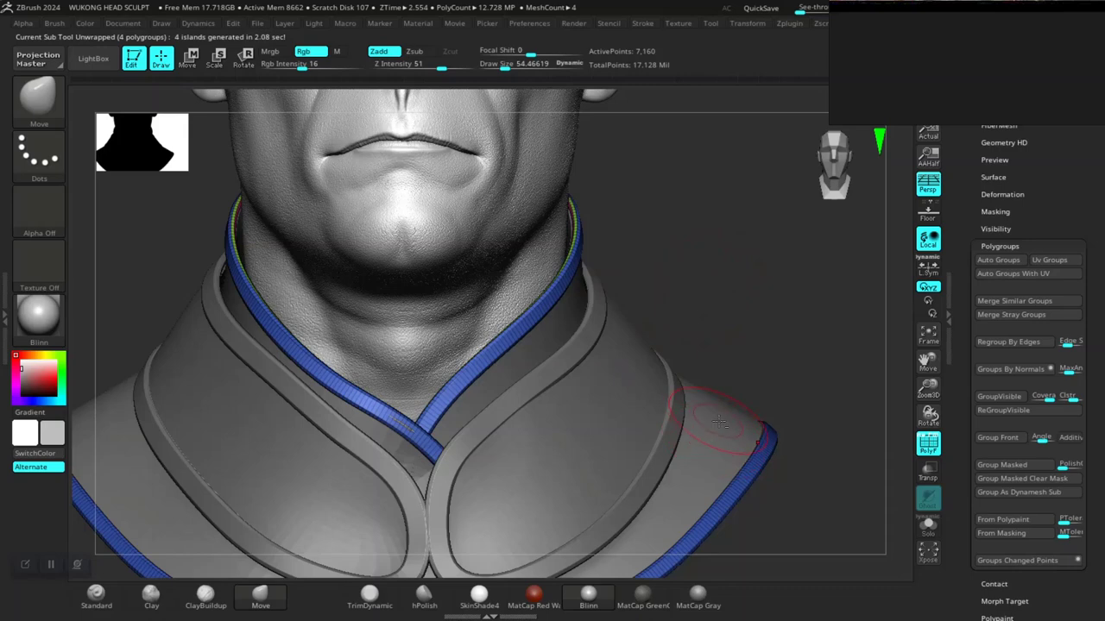
# Isolate the inner collar Extract2, unwrap its UVs by polygroups with UV Master, and show the other subtools again
pyautogui.keyDown('alt'); pyautogui.click(709, 439); pyautogui.keyUp('alt')
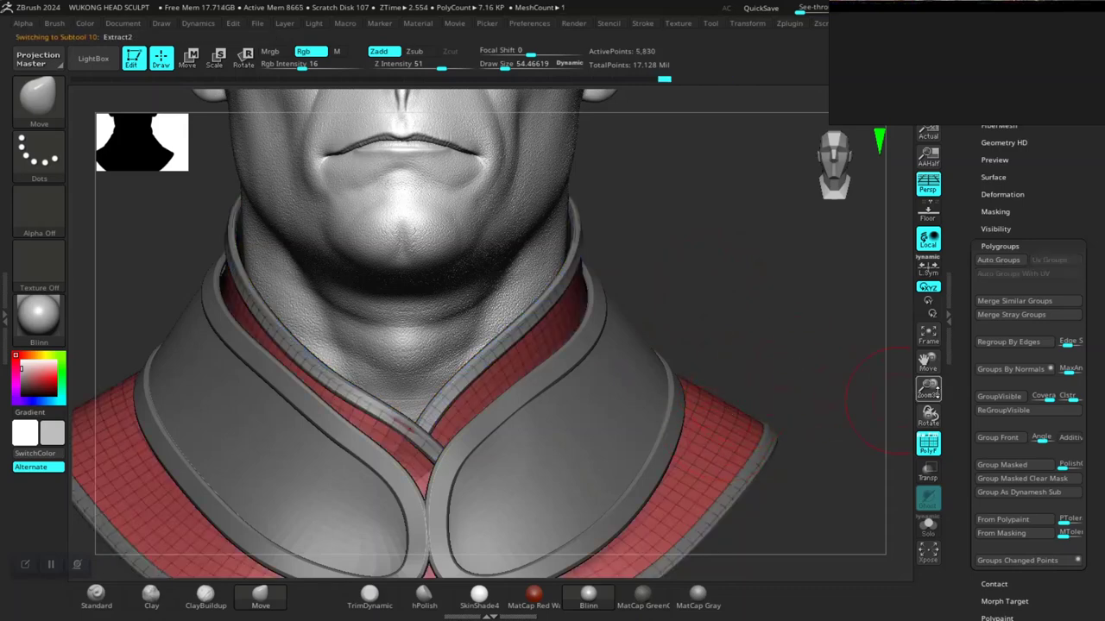
pyautogui.click(928, 525)
pyautogui.moveTo(819, 394); pyautogui.dragTo(841, 375)
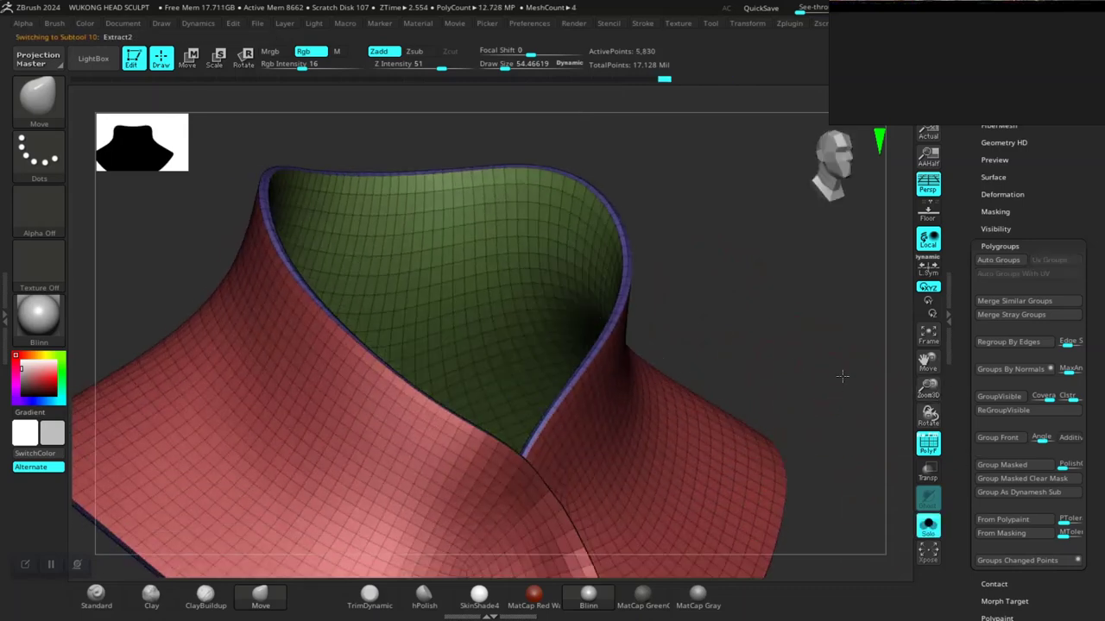
pyautogui.click(792, 24)
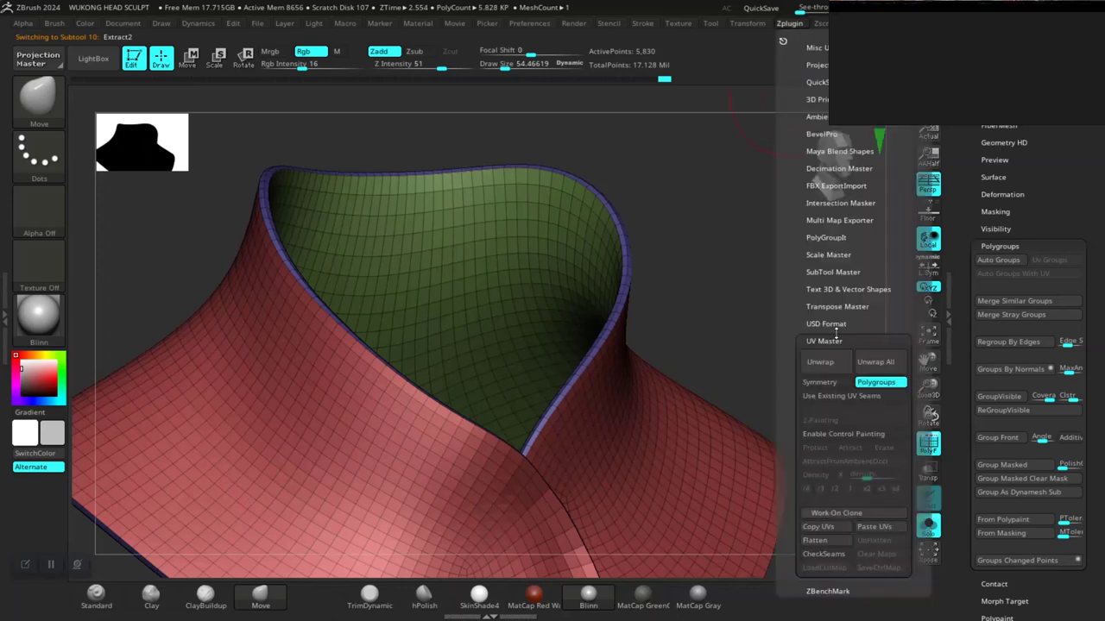
pyautogui.click(829, 364)
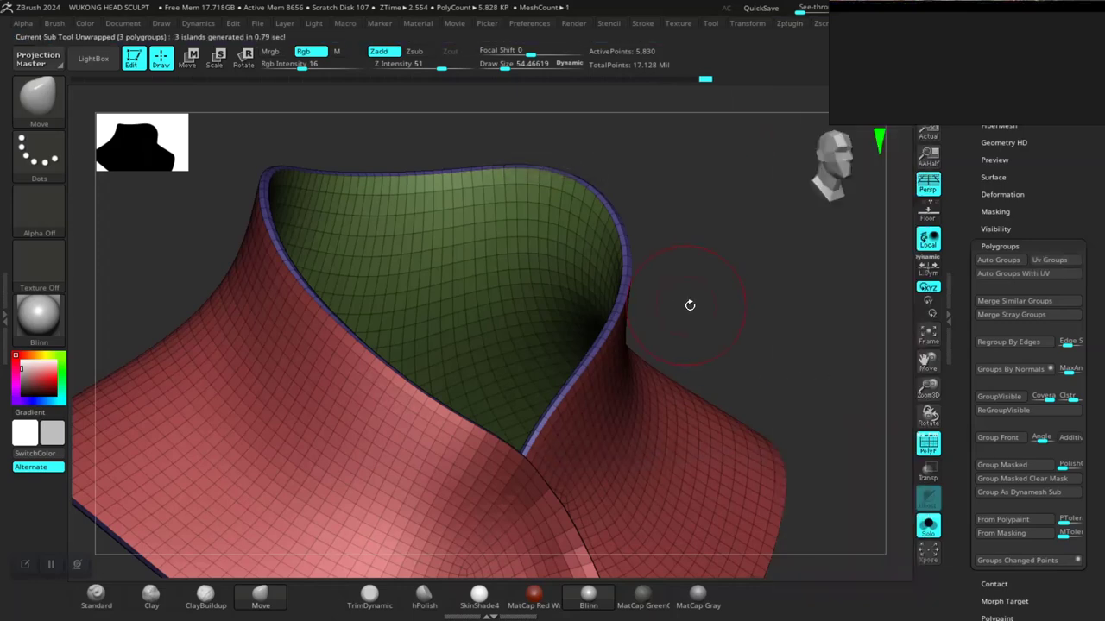
pyautogui.moveTo(787, 307); pyautogui.dragTo(766, 294)
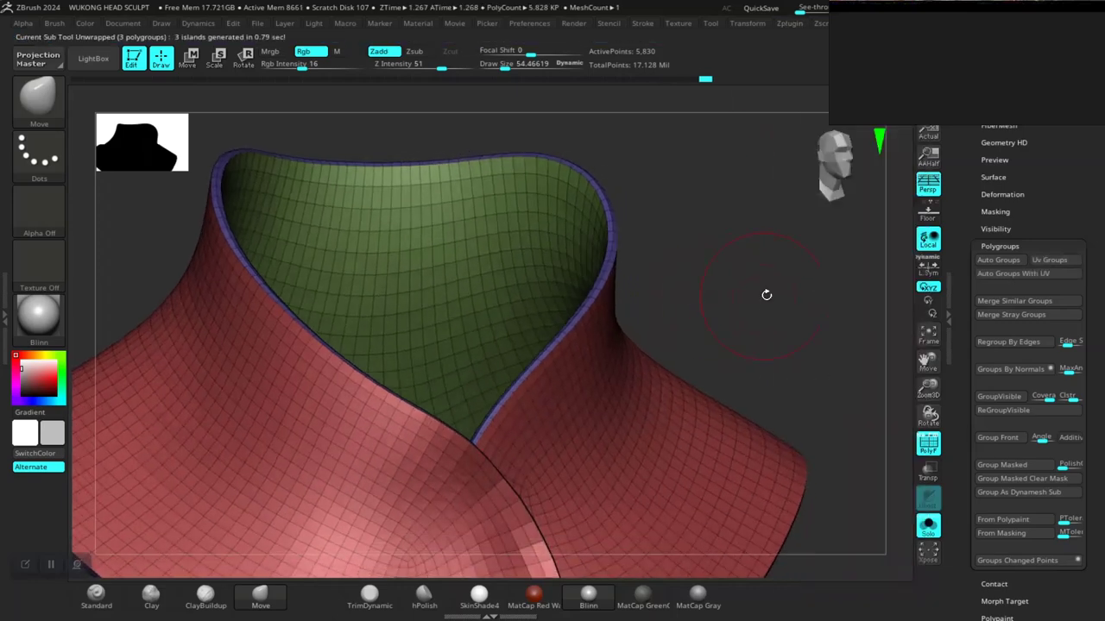
pyautogui.click(930, 531)
# Merge the inner collar Extract2 down with its border strap Extract3_2, keeping UVs enabled
pyautogui.scroll(5, 992, 360)
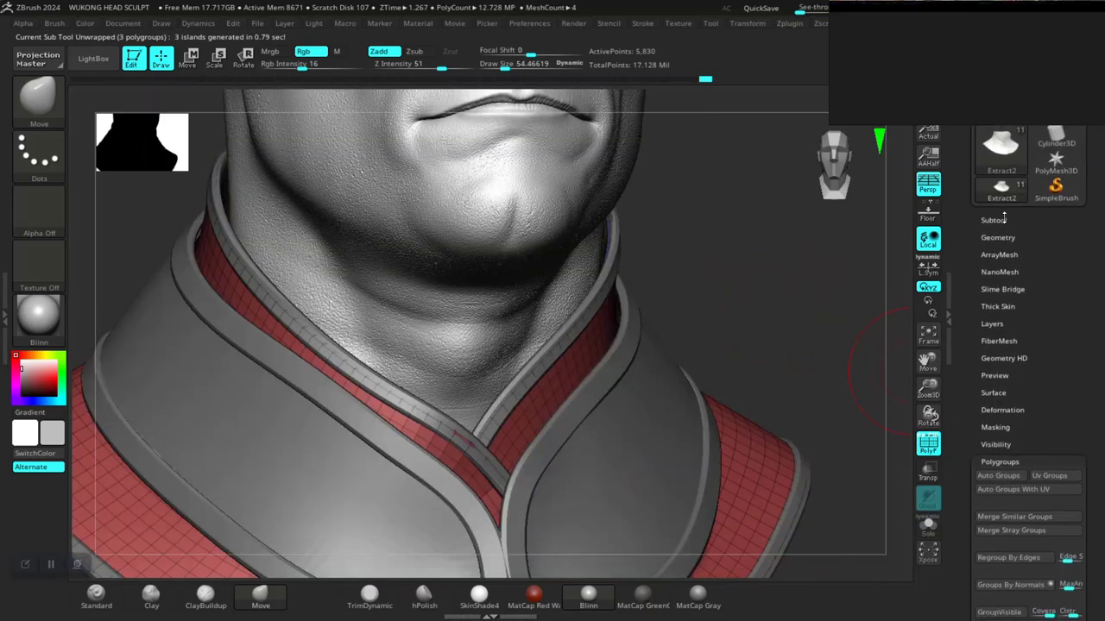
pyautogui.click(1001, 220)
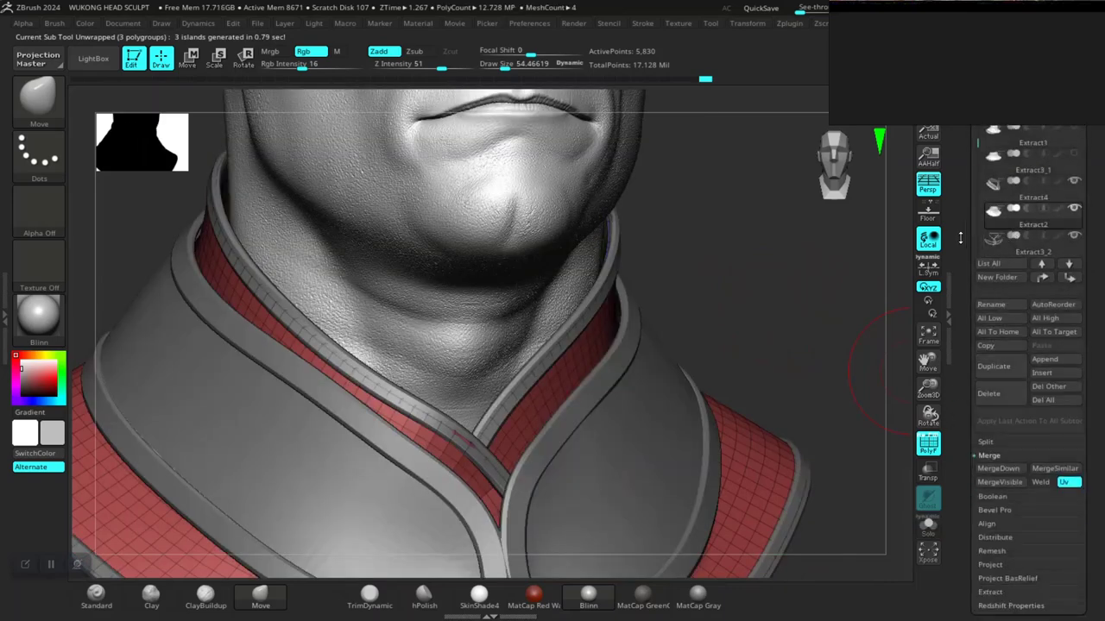
pyautogui.click(995, 235)
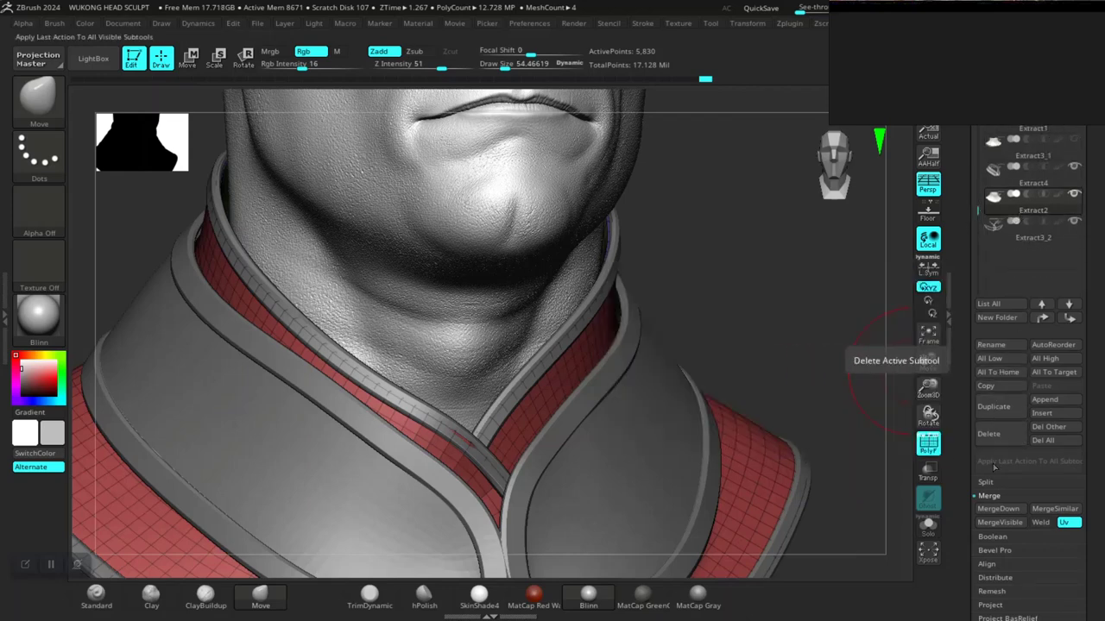
pyautogui.click(998, 510)
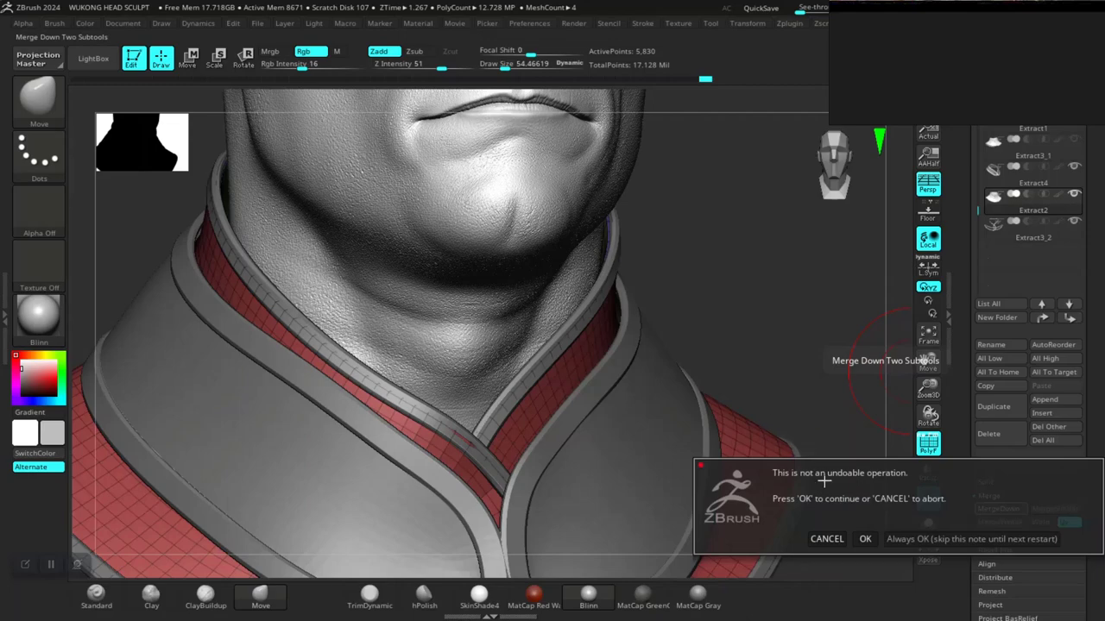
pyautogui.click(865, 538)
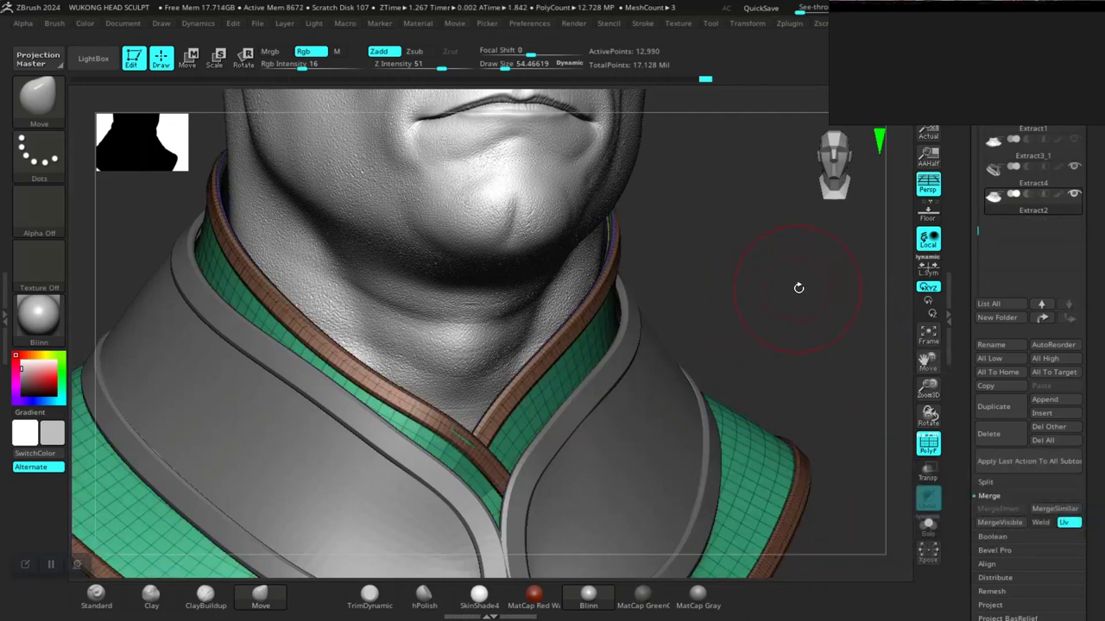
# Save the project as WUKONG HEAD SCULPT in the WUKONG BLACK MYTH folder, replacing the existing file
pyautogui.keyDown('shift'); pyautogui.moveTo(799, 289); pyautogui.dragTo(721, 350); pyautogui.keyUp('shift')
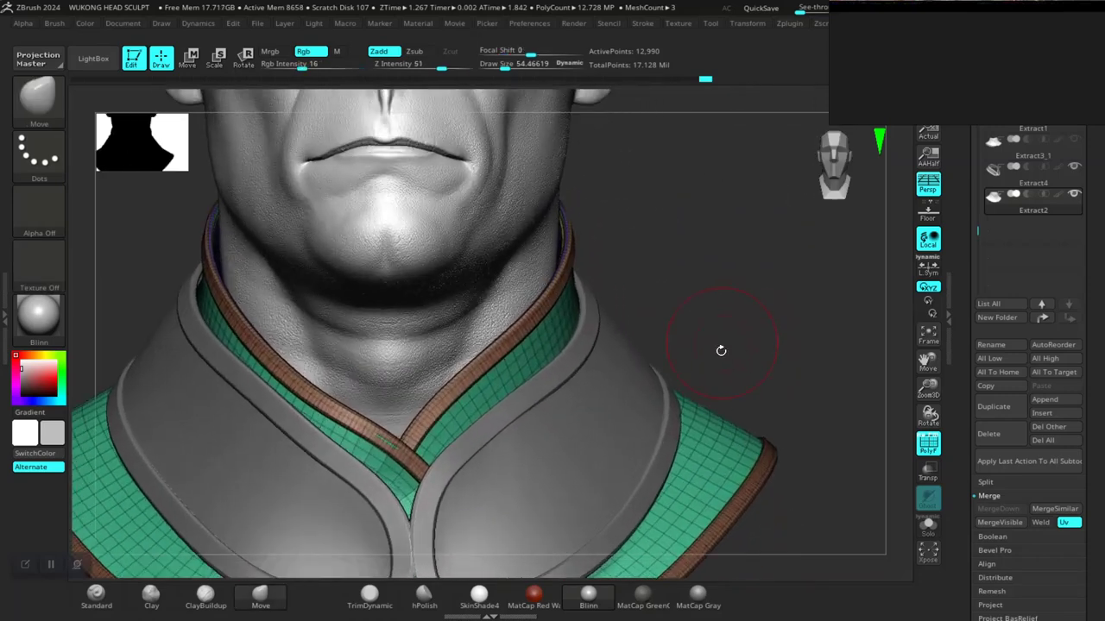
pyautogui.moveTo(714, 303)
pyautogui.keyDown('alt'); pyautogui.mouseDown()
pyautogui.moveTo(743, 353)
pyautogui.moveTo(731, 324)
pyautogui.moveTo(738, 374)
pyautogui.moveTo(730, 364)
pyautogui.moveTo(658, 385)
pyautogui.moveTo(748, 352)
pyautogui.moveTo(764, 370)
pyautogui.moveTo(740, 328)
pyautogui.moveTo(735, 335)
pyautogui.mouseUp(); pyautogui.keyUp('alt')
pyautogui.press('ctrl')
pyautogui.hotkey('ctrl', 's')
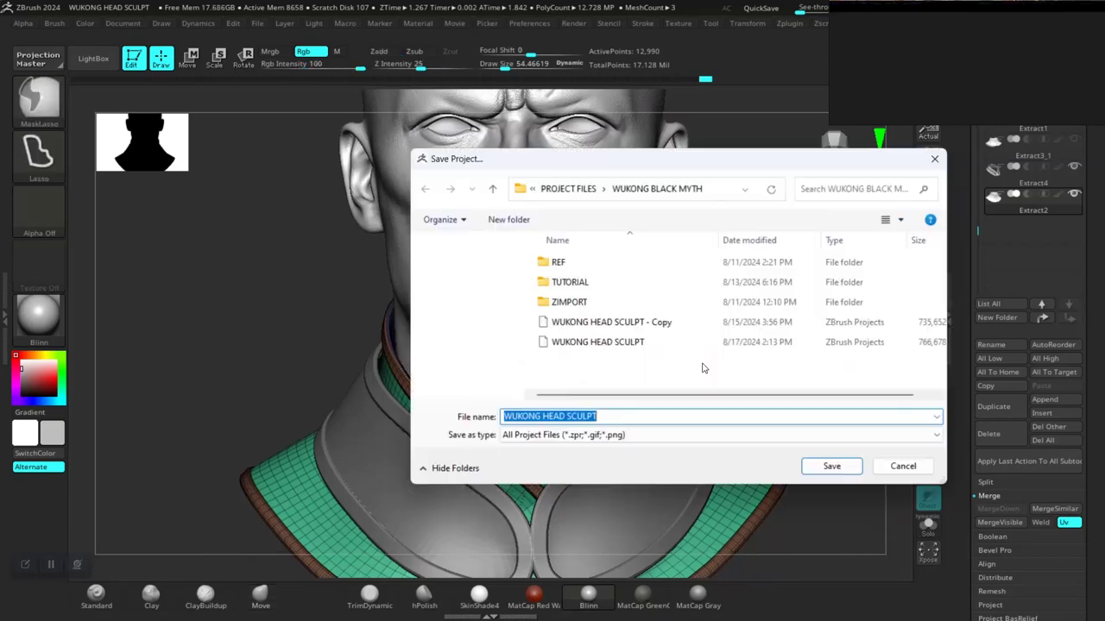
pyautogui.click(829, 468)
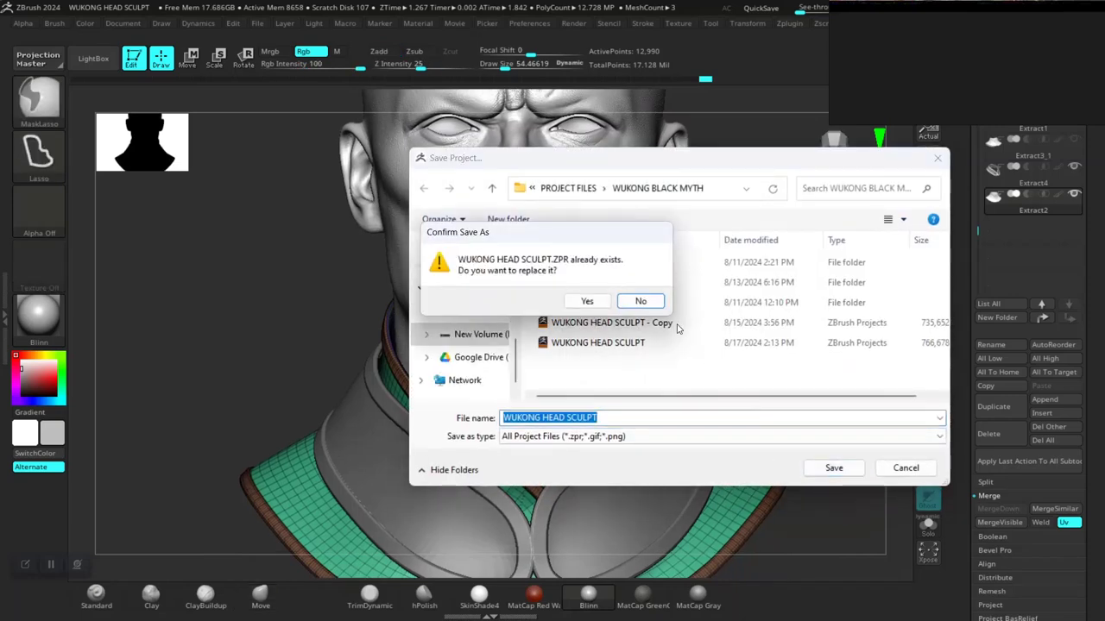
pyautogui.click(587, 301)
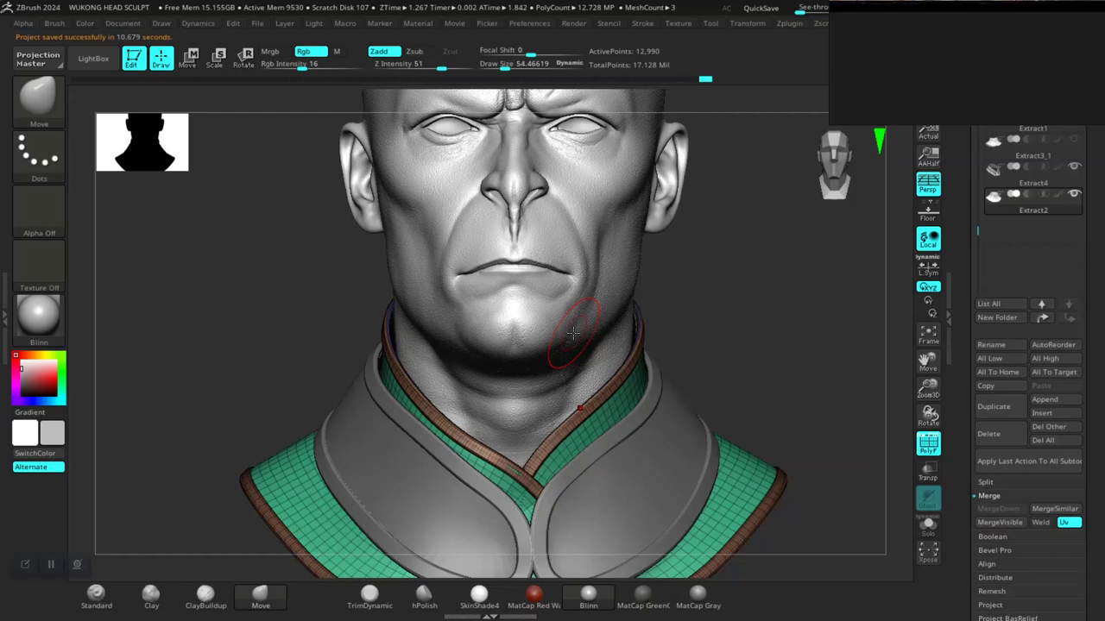
pyautogui.moveTo(773, 405)
pyautogui.mouseDown()
pyautogui.moveTo(796, 362)
pyautogui.moveTo(712, 346)
pyautogui.mouseUp()
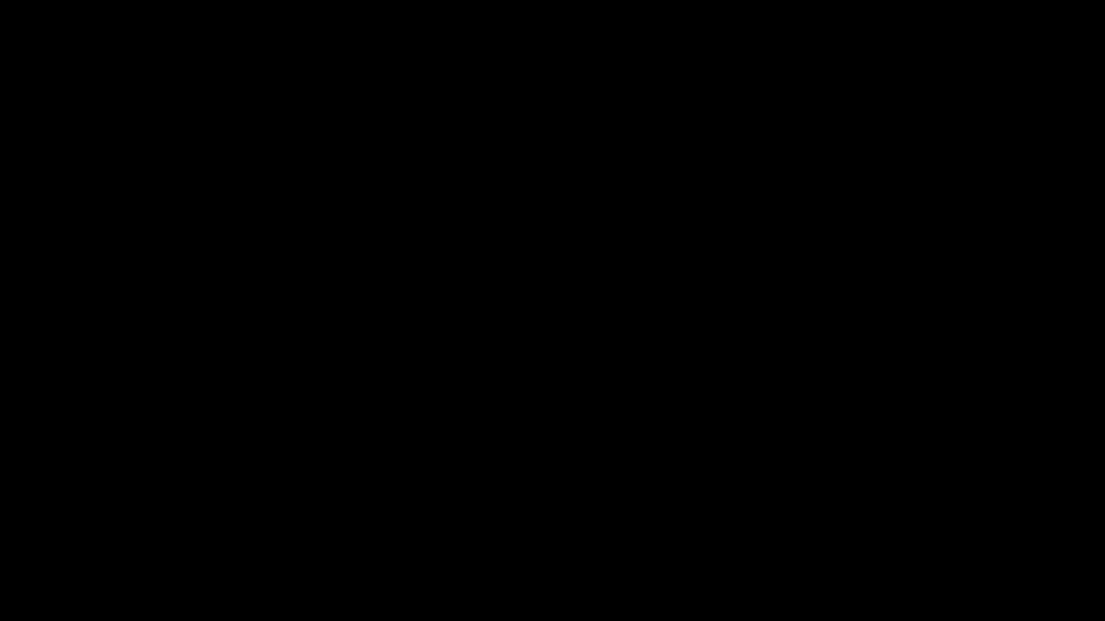